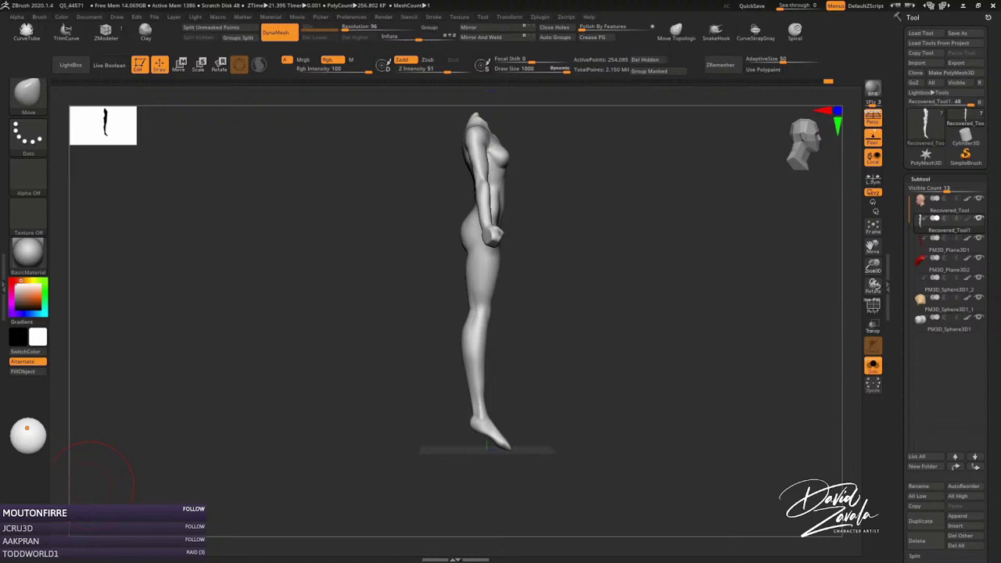
# Undo the stroke that added a bulge at the knee.
pyautogui.scroll(3, 473, 322)
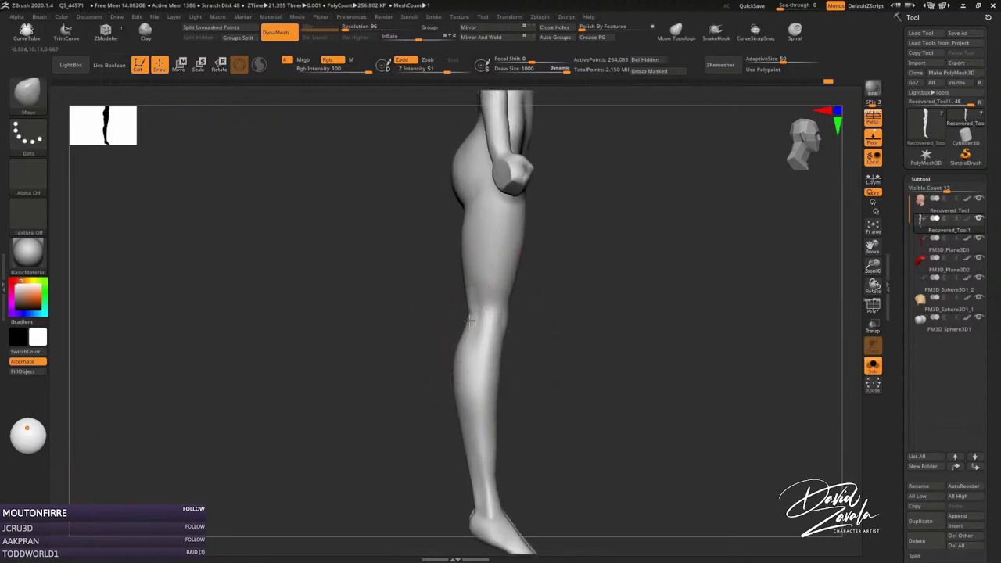
pyautogui.press('ctrl')
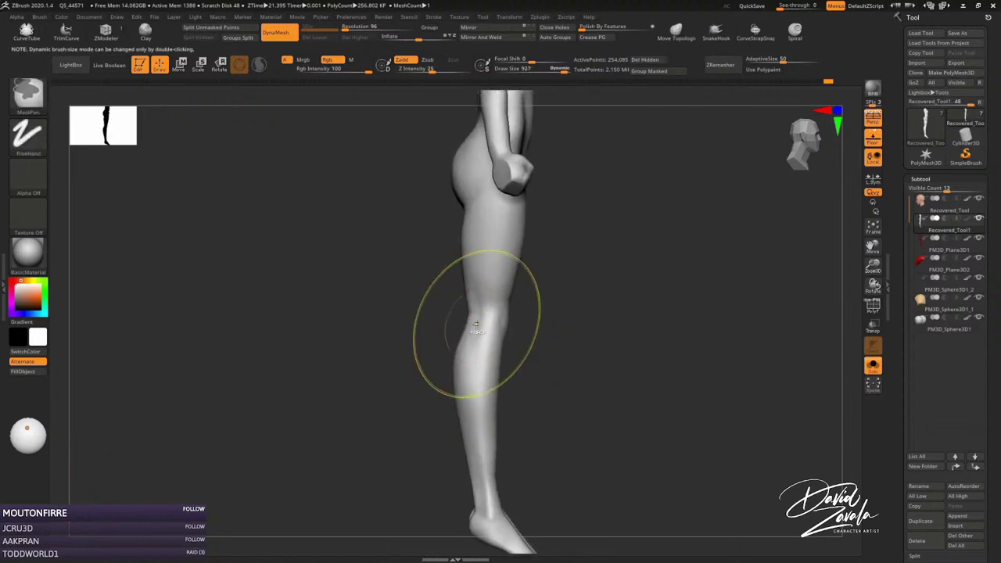
pyautogui.hotkey('ctrl', 'z')
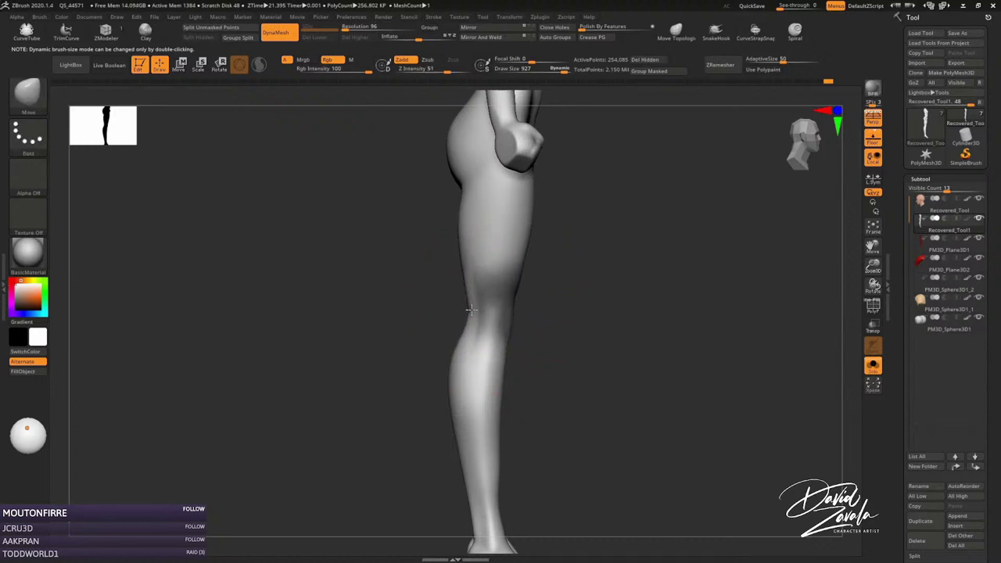
# Refine the calf, shin and ankle silhouette with the Move brush at size 829.
pyautogui.press('s')
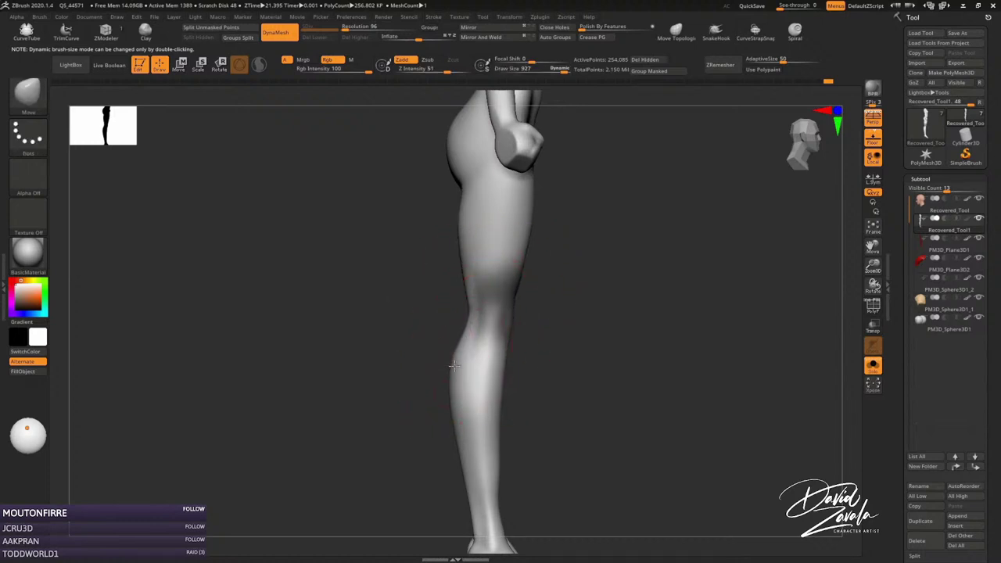
pyautogui.moveTo(453, 365)
pyautogui.mouseDown()
pyautogui.moveTo(494, 448)
pyautogui.moveTo(487, 426)
pyautogui.mouseUp()
pyautogui.press('s')
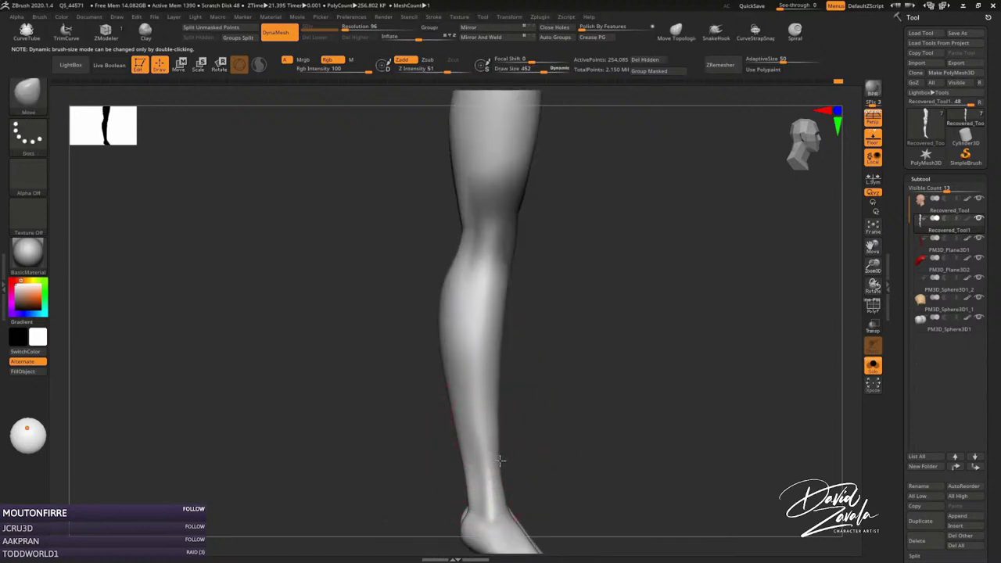
pyautogui.moveTo(500, 461)
pyautogui.mouseDown()
pyautogui.moveTo(509, 424)
pyautogui.moveTo(479, 465)
pyautogui.moveTo(474, 452)
pyautogui.mouseUp()
pyautogui.press('s')
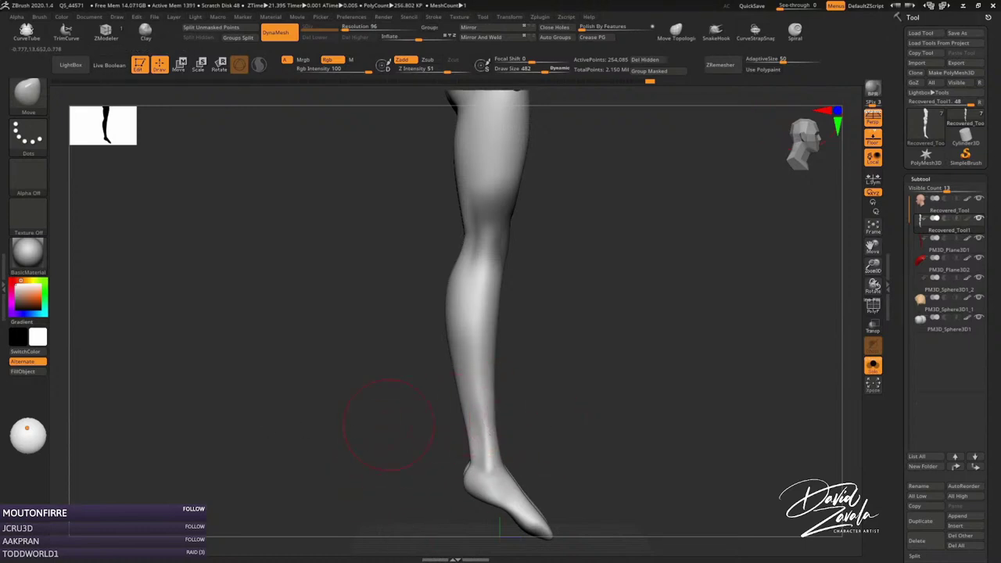
pyautogui.moveTo(389, 425)
pyautogui.mouseDown()
pyautogui.moveTo(474, 441)
pyautogui.moveTo(485, 406)
pyautogui.mouseUp()
pyautogui.press('s')
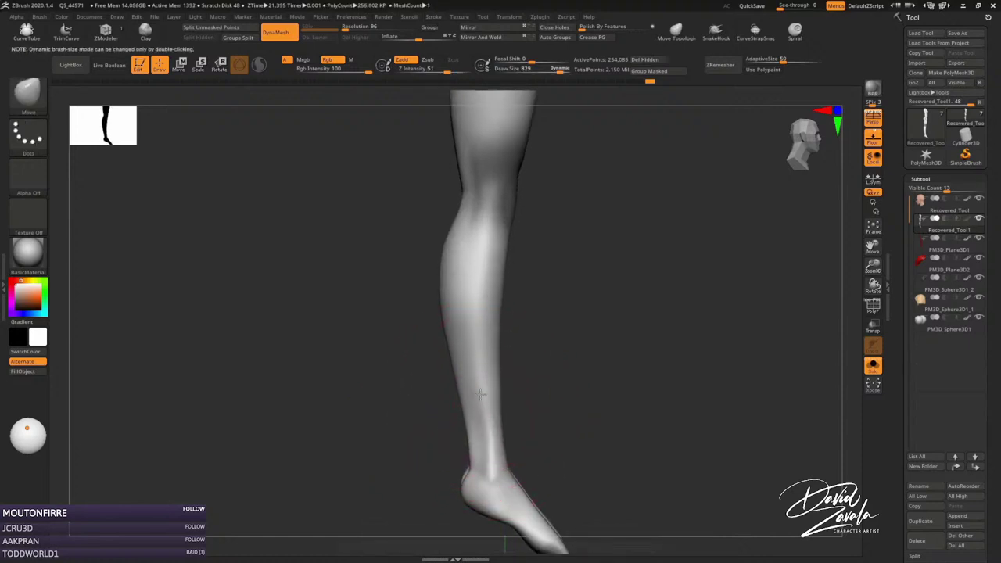
pyautogui.moveTo(548, 407)
pyautogui.mouseDown()
pyautogui.moveTo(500, 438)
pyautogui.moveTo(461, 434)
pyautogui.moveTo(494, 401)
pyautogui.mouseUp()
pyautogui.press('s')
pyautogui.press('s')
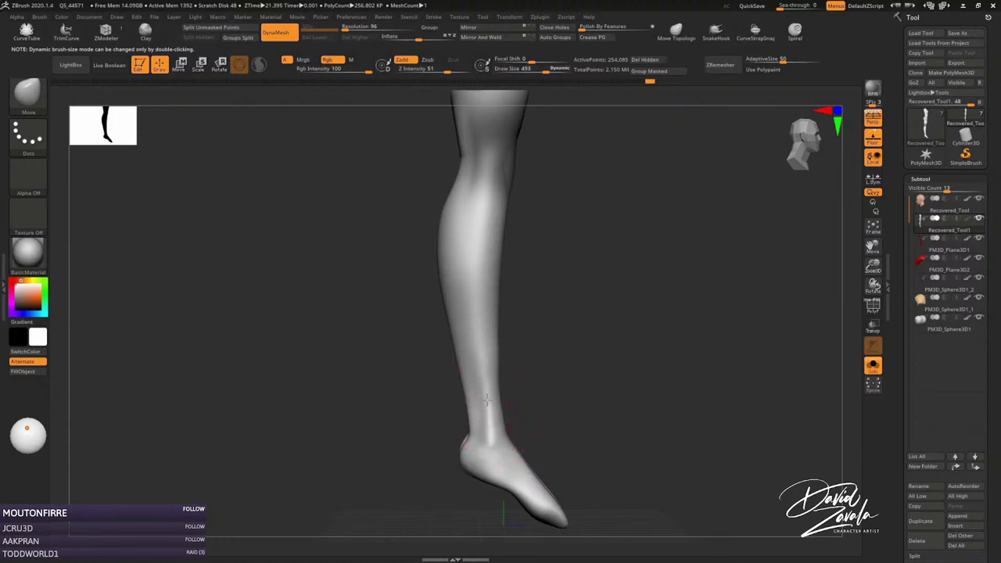
pyautogui.moveTo(484, 399); pyautogui.dragTo(496, 382, button='right')
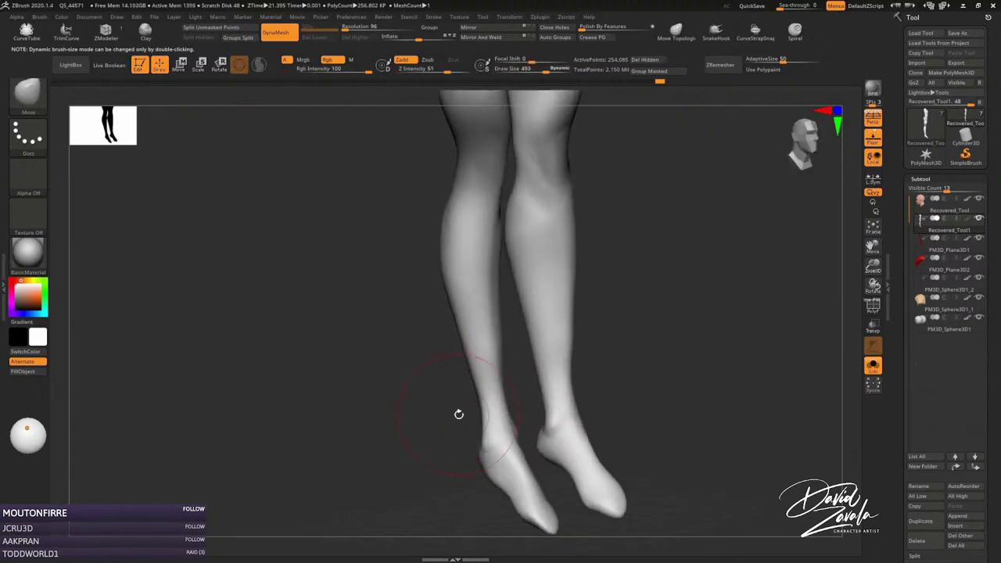
# Reshape the left leg and hip contour with the Move brush.
pyautogui.moveTo(458, 414)
pyautogui.mouseDown(button='right')
pyautogui.moveTo(494, 403)
pyautogui.moveTo(570, 297)
pyautogui.moveTo(540, 406)
pyautogui.moveTo(637, 369)
pyautogui.moveTo(563, 405)
pyautogui.moveTo(568, 368)
pyautogui.moveTo(558, 369)
pyautogui.mouseUp(button='right')
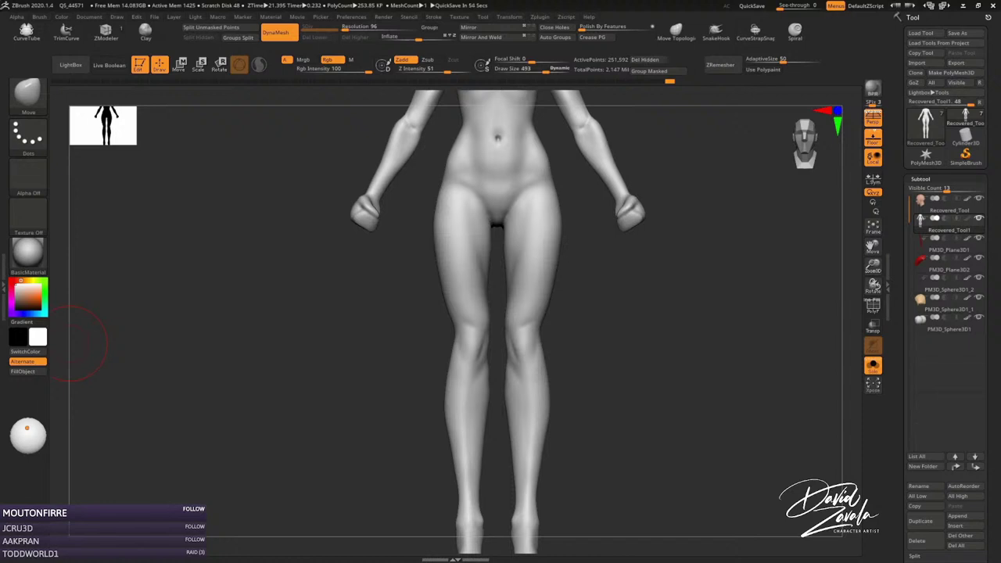
pyautogui.moveTo(529, 357)
pyautogui.mouseDown()
pyautogui.moveTo(491, 351)
pyautogui.moveTo(518, 347)
pyautogui.mouseUp()
pyautogui.press('s')
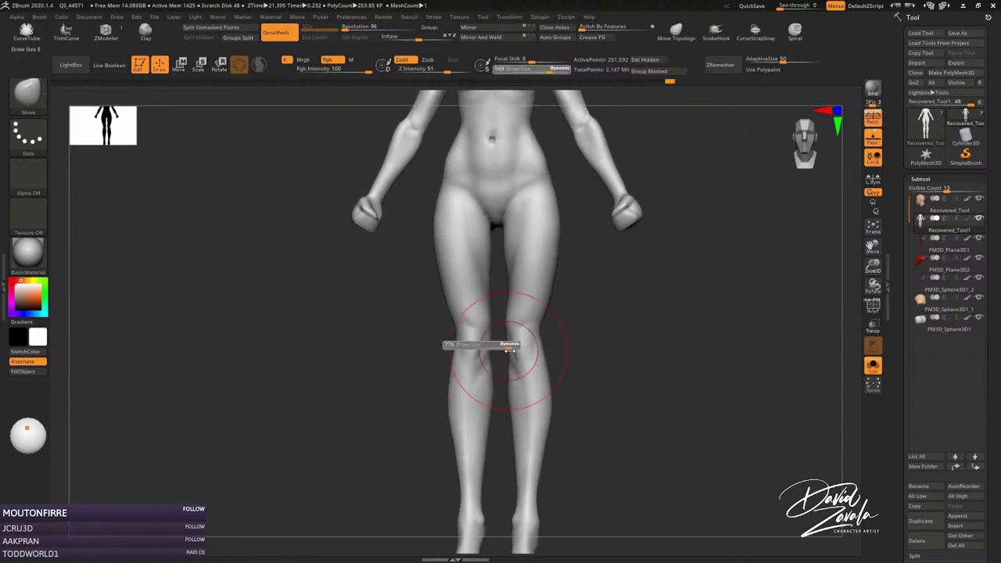
# Inflate the knees and inner legs slightly with the Inflate brush.
pyautogui.press('b')
pyautogui.press('i')
pyautogui.press('n')
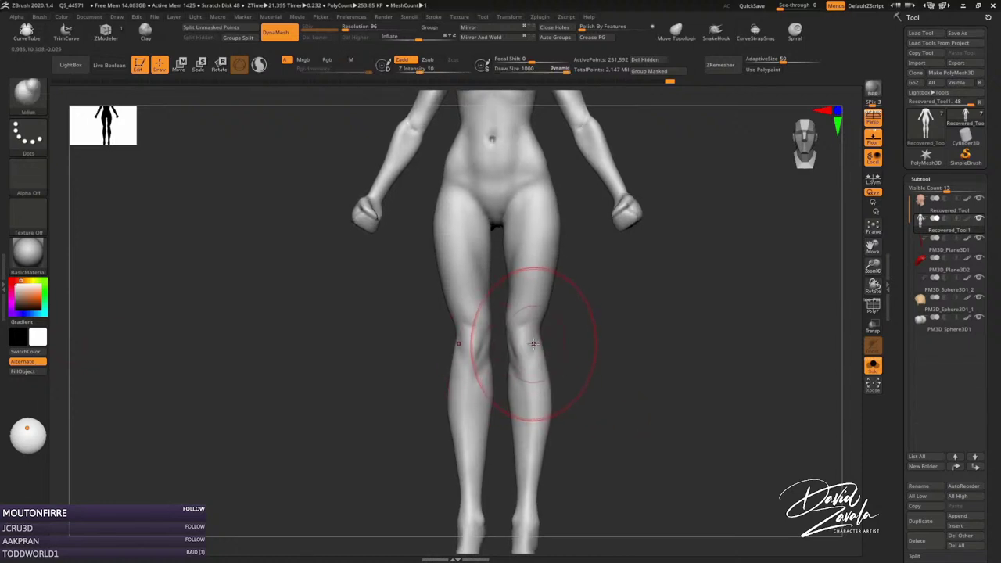
pyautogui.moveTo(534, 344)
pyautogui.mouseDown()
pyautogui.moveTo(513, 346)
pyautogui.moveTo(531, 342)
pyautogui.mouseUp()
pyautogui.press('s')
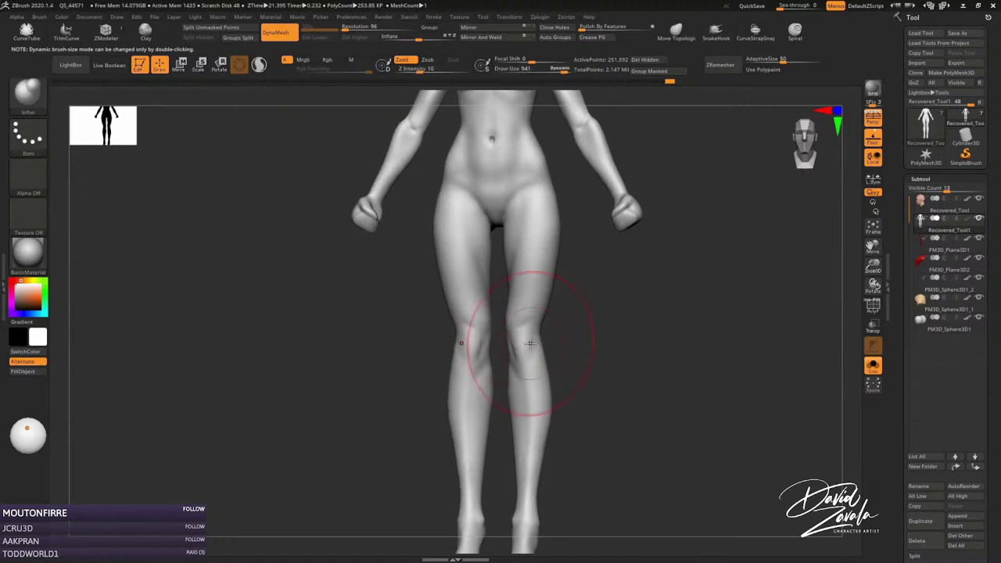
pyautogui.press('ctrl')
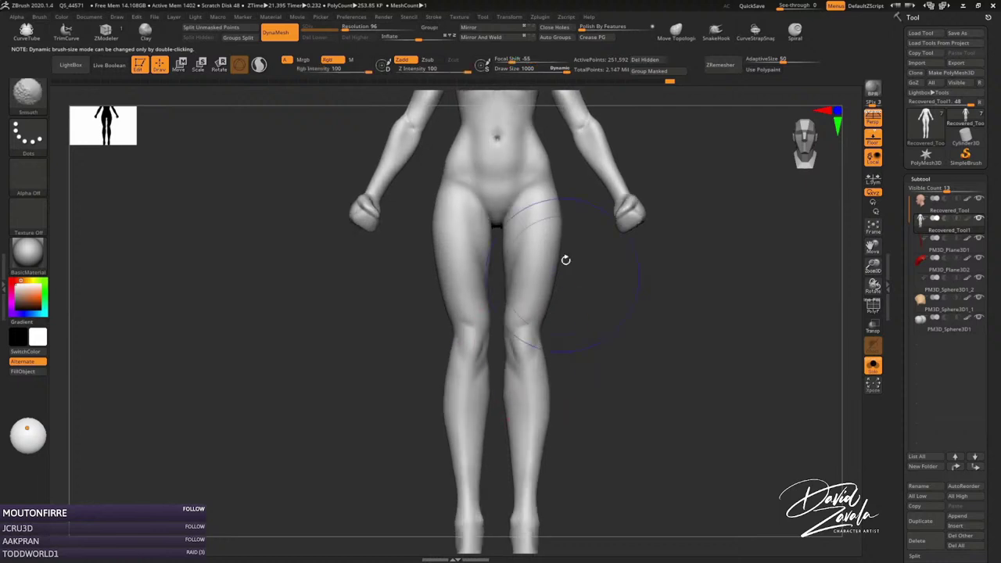
pyautogui.moveTo(569, 255)
pyautogui.keyDown('ctrl'); pyautogui.mouseDown(button='right')
pyautogui.moveTo(506, 426)
pyautogui.moveTo(514, 447)
pyautogui.mouseUp(button='right'); pyautogui.keyUp('ctrl')
pyautogui.press('s')
pyautogui.press('s')
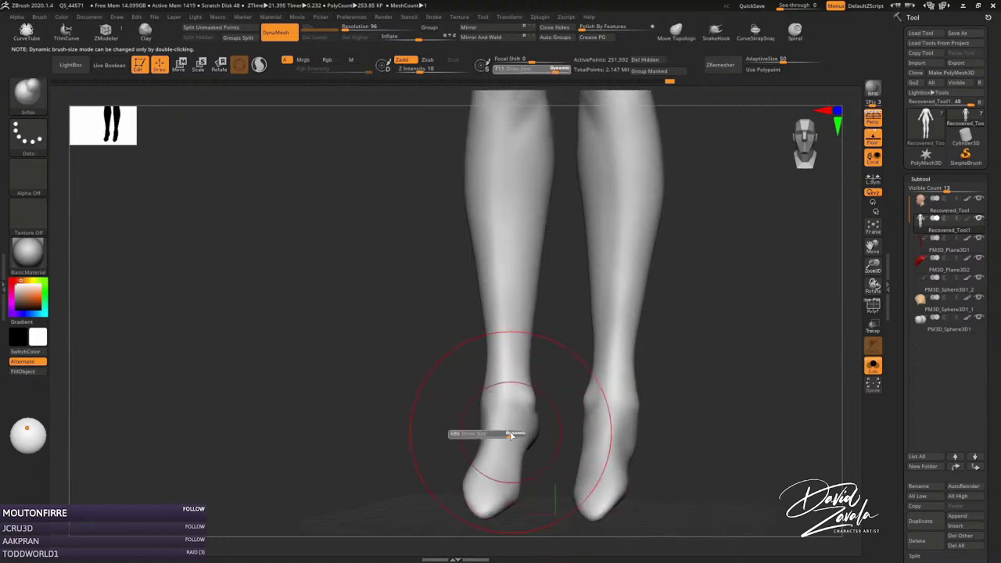
# Adjust the ankles from the front with the Move brush at size 524.
pyautogui.press('b')
pyautogui.press('m')
pyautogui.press('v')
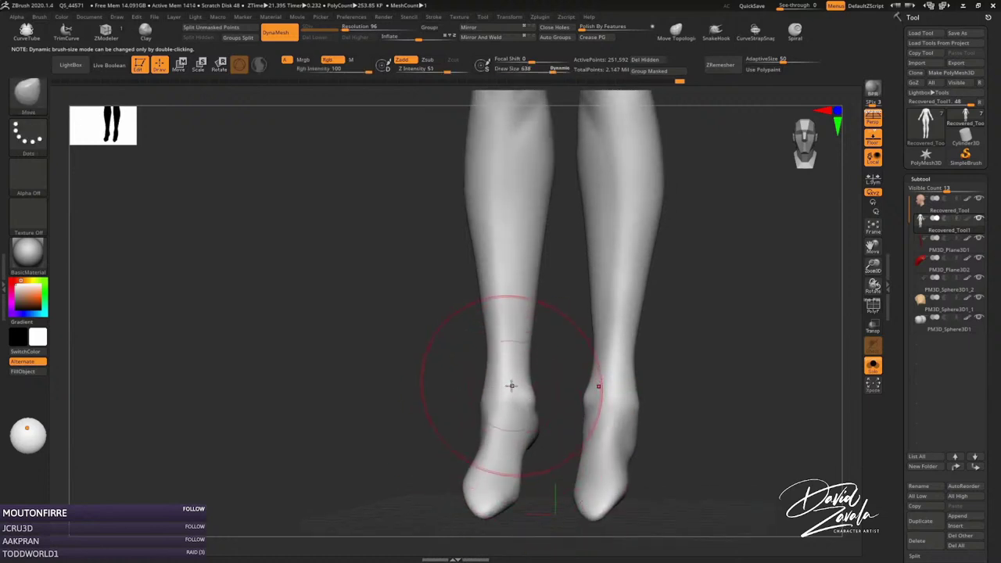
pyautogui.moveTo(509, 385)
pyautogui.keyDown('ctrl'); pyautogui.mouseDown(button='right')
pyautogui.moveTo(545, 364)
pyautogui.moveTo(510, 384)
pyautogui.moveTo(487, 369)
pyautogui.moveTo(514, 390)
pyautogui.mouseUp(button='right'); pyautogui.keyUp('ctrl')
pyautogui.press('s')
pyautogui.press('b')
pyautogui.press('d')
pyautogui.press('s')
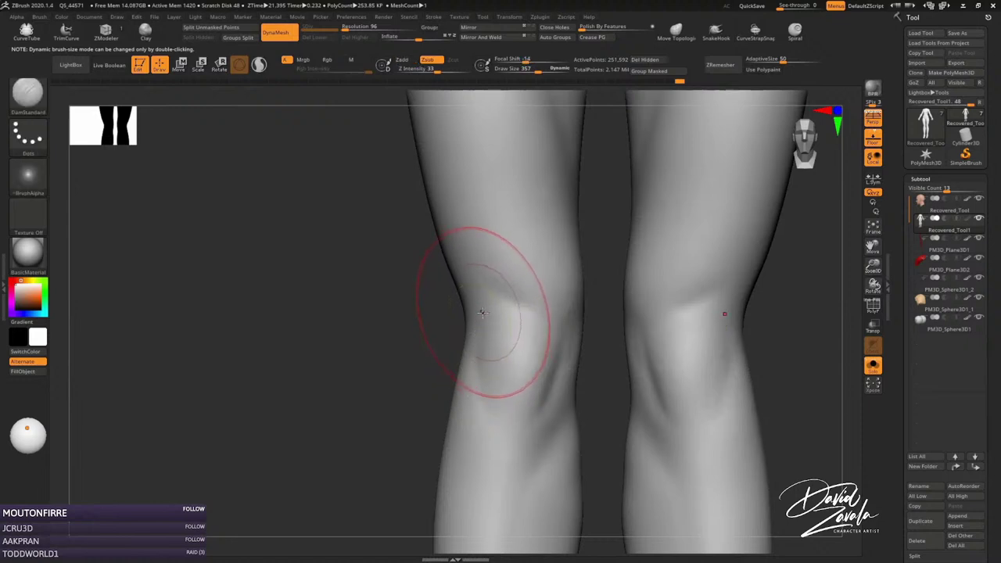
# Carve creases and kneecap forms into both knees with DamStandard at Z Intensity 11.
pyautogui.moveTo(476, 300); pyautogui.dragTo(548, 307)
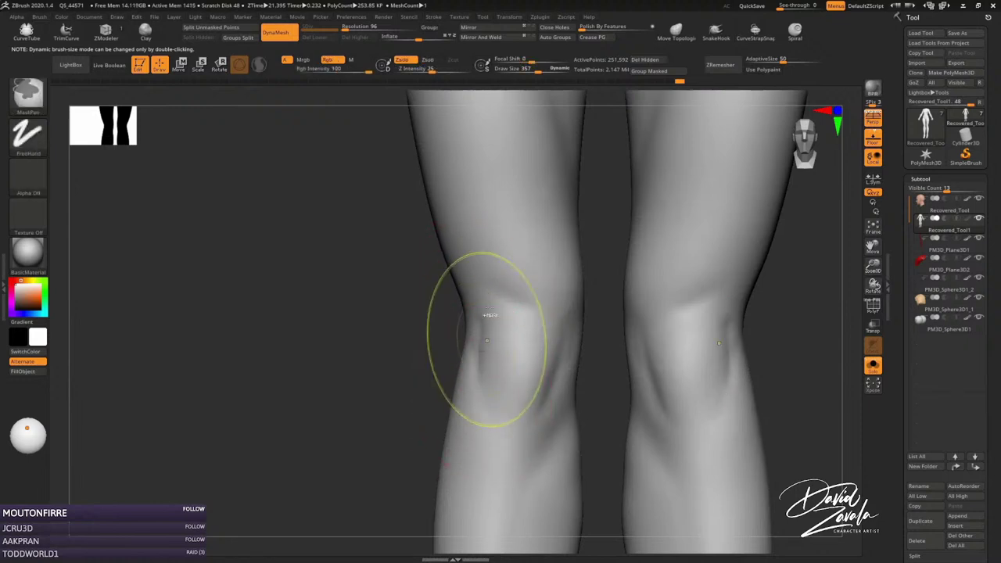
pyautogui.moveTo(430, 69); pyautogui.dragTo(402, 68)
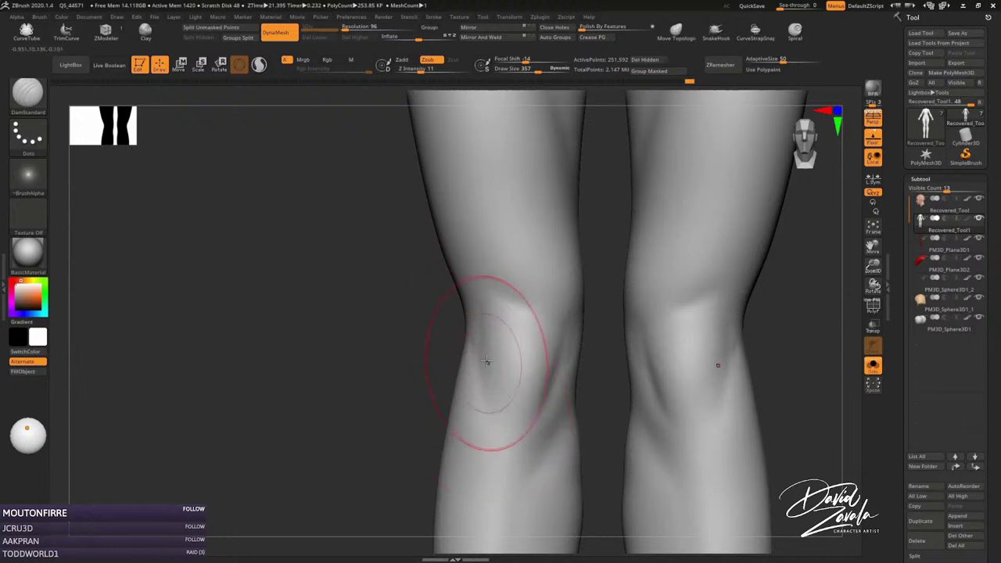
pyautogui.moveTo(480, 436); pyautogui.dragTo(503, 381, button='right')
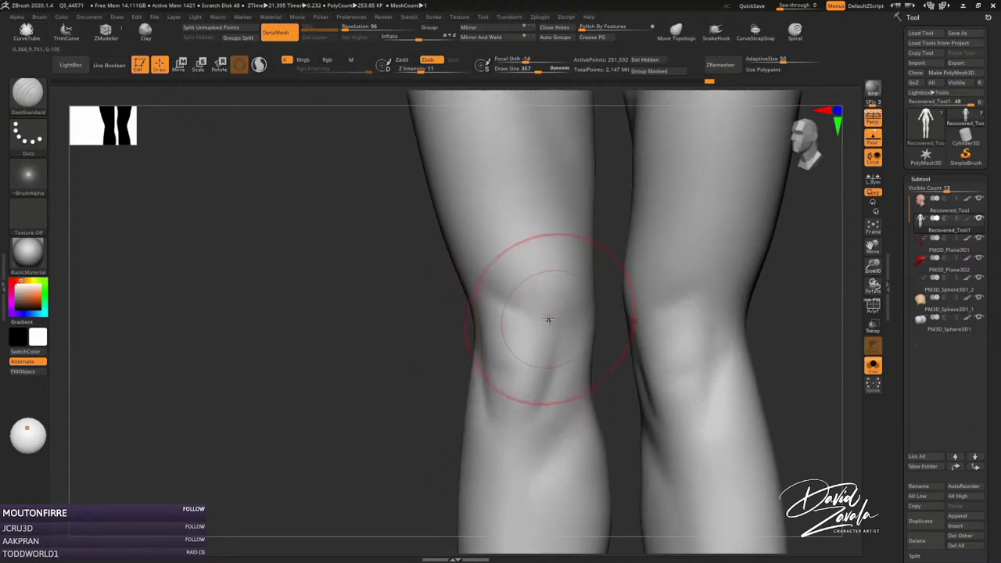
pyautogui.moveTo(523, 307); pyautogui.dragTo(487, 223)
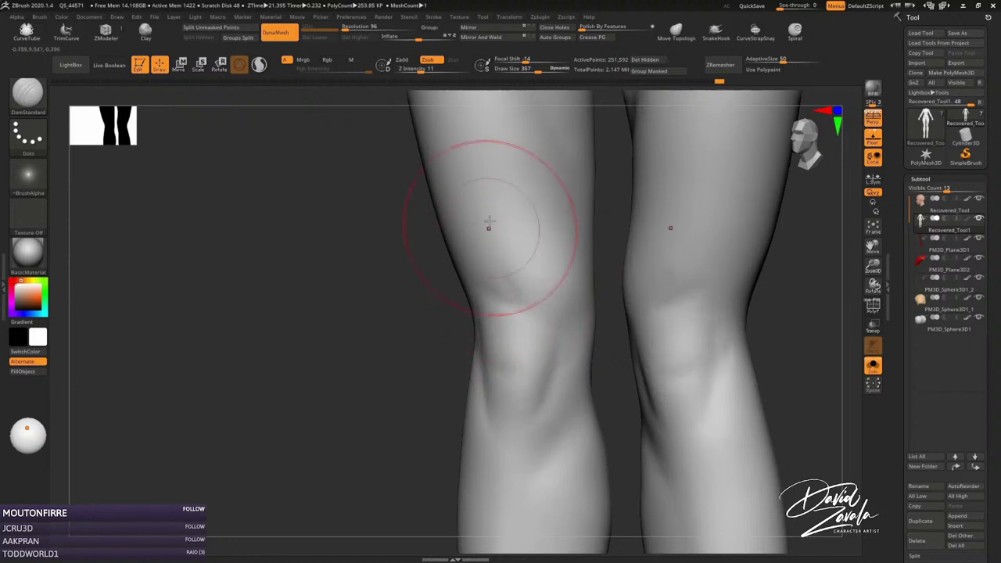
pyautogui.keyDown('shift'); pyautogui.moveTo(666, 307); pyautogui.dragTo(670, 305, button='right'); pyautogui.keyUp('shift')
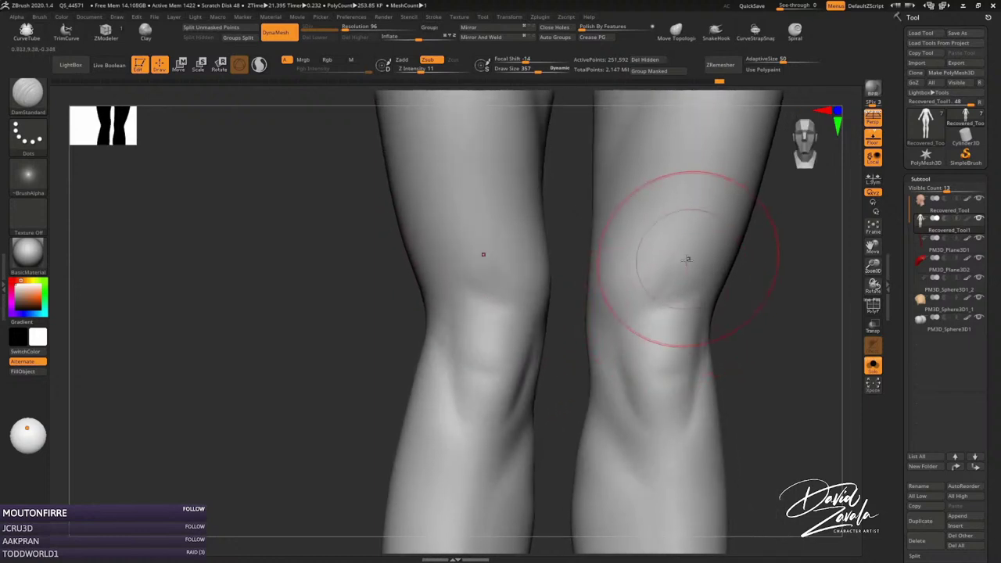
pyautogui.moveTo(702, 230); pyautogui.dragTo(695, 240)
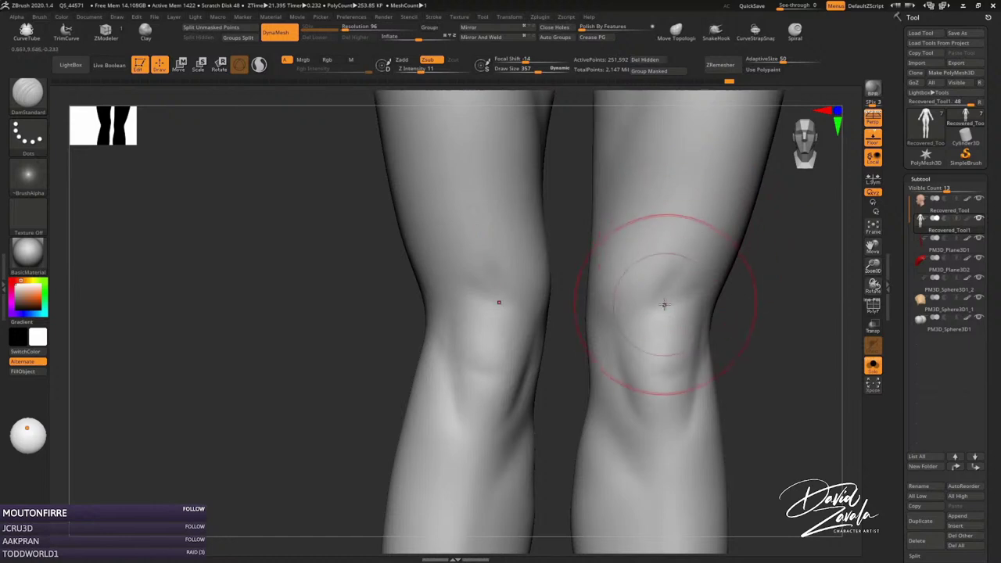
pyautogui.moveTo(670, 269)
pyautogui.mouseDown(button='right')
pyautogui.moveTo(661, 189)
pyautogui.moveTo(636, 257)
pyautogui.moveTo(649, 241)
pyautogui.mouseUp(button='right')
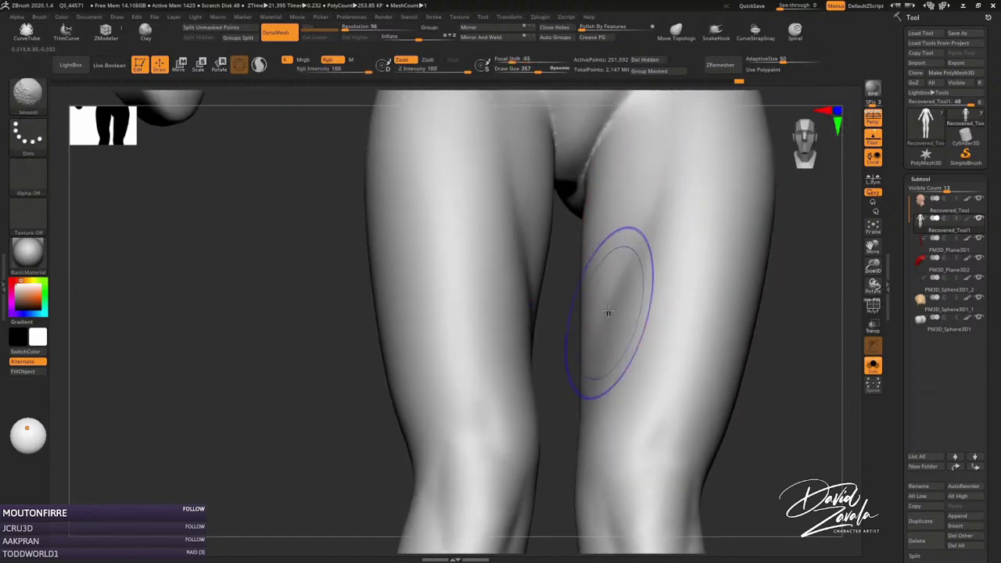
pyautogui.moveTo(617, 288)
pyautogui.mouseDown(button='right')
pyautogui.moveTo(570, 357)
pyautogui.moveTo(617, 321)
pyautogui.mouseUp(button='right')
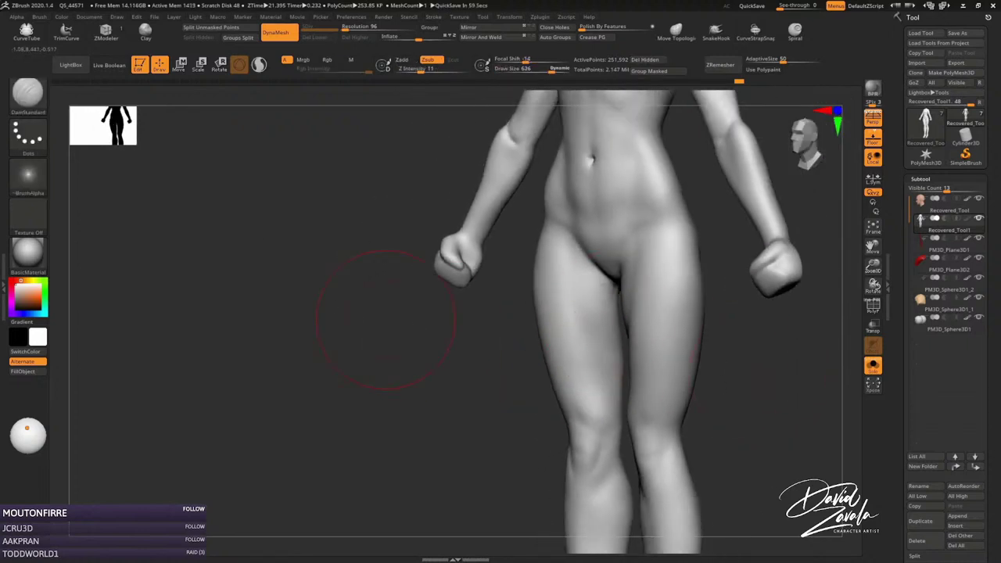
# Carve the inner-thigh crease with the brush enlarged to 856.
pyautogui.moveTo(515, 428)
pyautogui.mouseDown(button='right')
pyautogui.moveTo(547, 368)
pyautogui.moveTo(557, 415)
pyautogui.mouseUp(button='right')
pyautogui.moveTo(547, 376); pyautogui.dragTo(538, 327, button='right')
pyautogui.moveTo(538, 327); pyautogui.dragTo(537, 290)
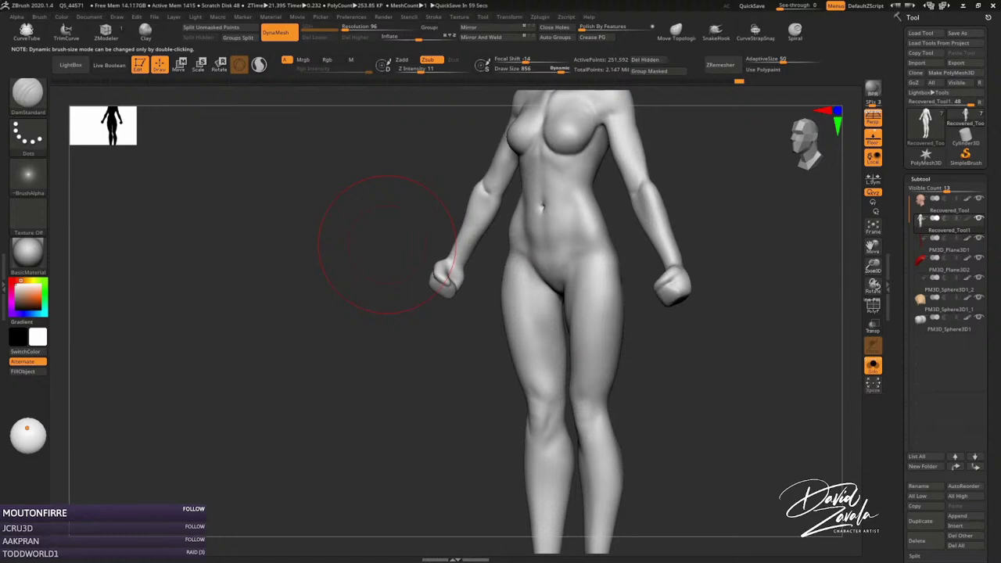
pyautogui.moveTo(645, 366)
pyautogui.mouseDown(button='right')
pyautogui.moveTo(529, 369)
pyautogui.moveTo(614, 296)
pyautogui.moveTo(581, 380)
pyautogui.moveTo(541, 373)
pyautogui.moveTo(547, 380)
pyautogui.moveTo(509, 402)
pyautogui.moveTo(530, 350)
pyautogui.moveTo(532, 377)
pyautogui.mouseUp(button='right')
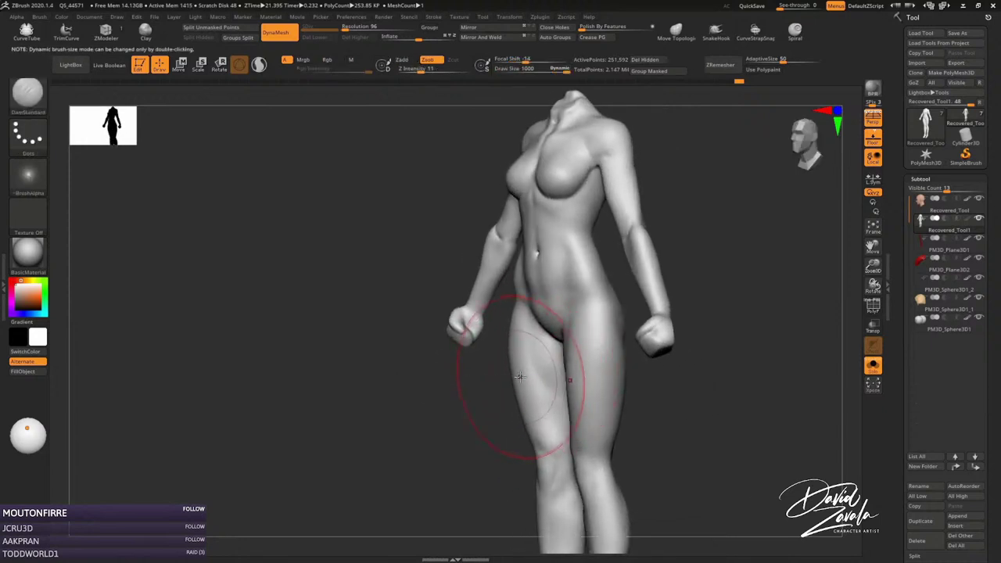
# Bulge the left thigh's outer edge outward with the Move brush at size 638.
pyautogui.press('b')
pyautogui.press('m')
pyautogui.press('v')
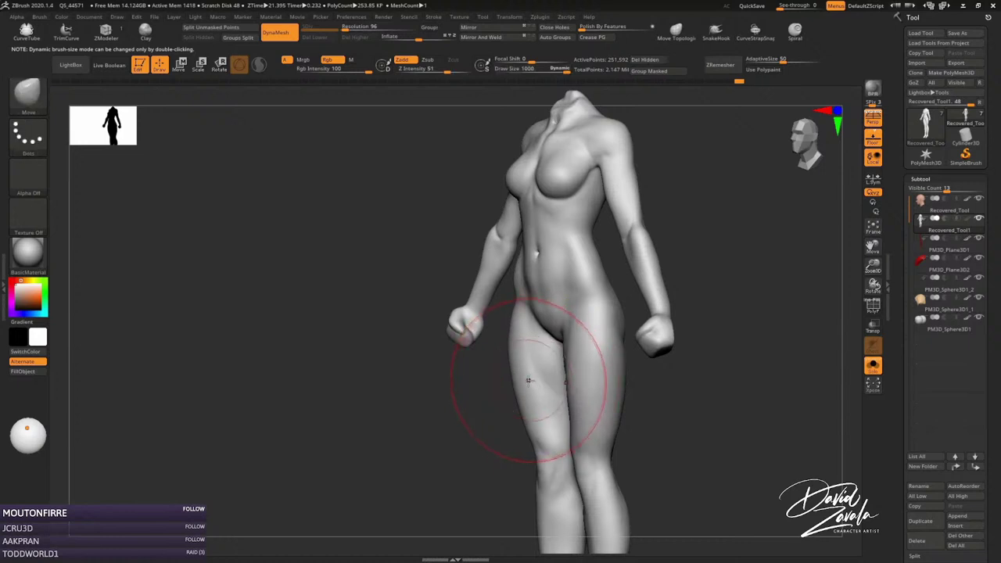
pyautogui.moveTo(528, 381); pyautogui.dragTo(516, 383)
pyautogui.moveTo(524, 381)
pyautogui.mouseDown(button='right')
pyautogui.moveTo(586, 383)
pyautogui.moveTo(570, 358)
pyautogui.moveTo(671, 262)
pyautogui.moveTo(694, 264)
pyautogui.moveTo(688, 80)
pyautogui.moveTo(563, 282)
pyautogui.mouseUp(button='right')
pyautogui.press('s')
pyautogui.moveTo(615, 264); pyautogui.dragTo(629, 264)
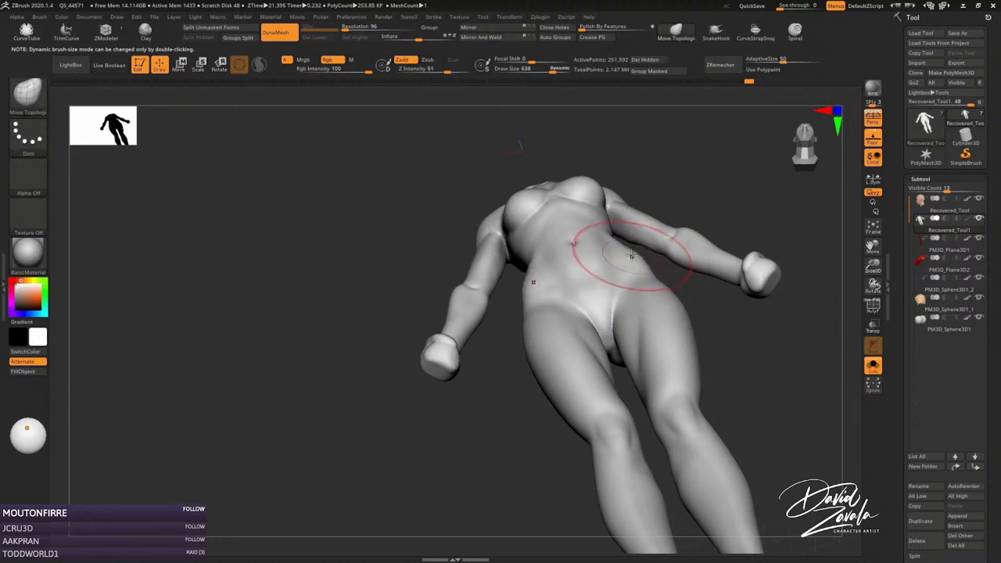
# Push the belly and hip forms from below, shrinking the brush to 514.
pyautogui.moveTo(635, 260)
pyautogui.mouseDown(button='right')
pyautogui.moveTo(618, 266)
pyautogui.moveTo(618, 235)
pyautogui.moveTo(615, 287)
pyautogui.mouseUp(button='right')
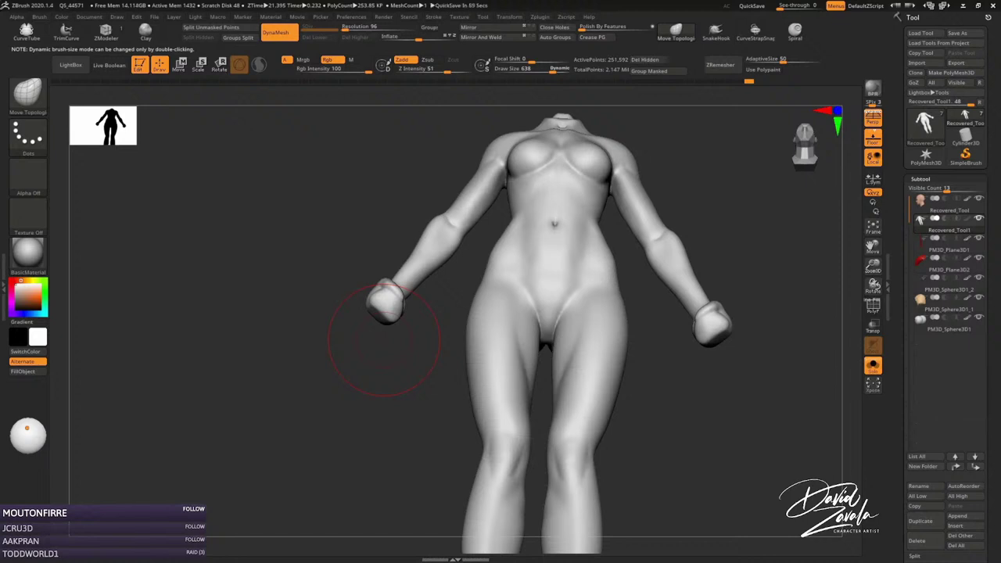
pyautogui.keyDown('ctrl'); pyautogui.moveTo(636, 333); pyautogui.dragTo(617, 282, button='right'); pyautogui.keyUp('ctrl')
pyautogui.press('s')
pyautogui.moveTo(603, 253); pyautogui.dragTo(595, 252)
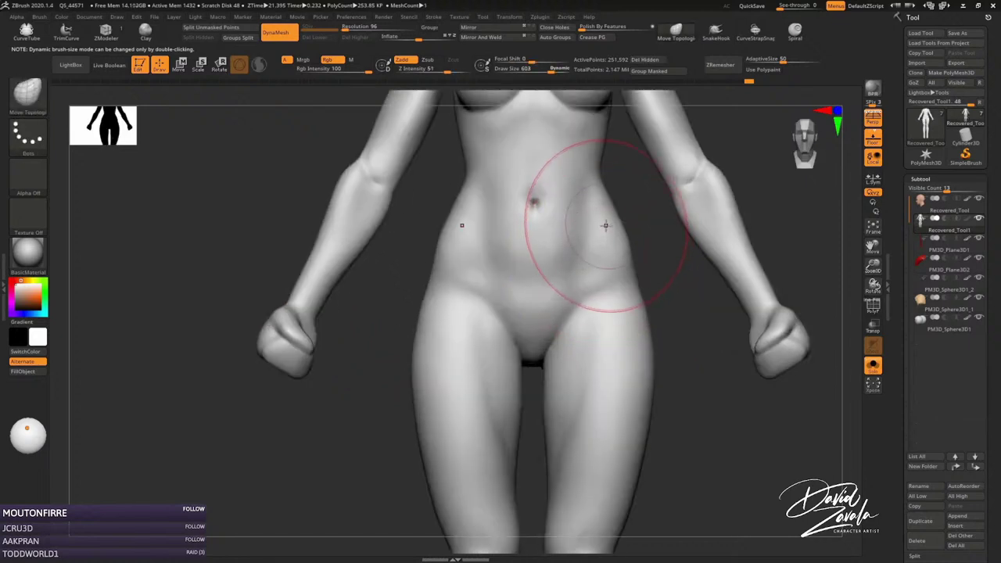
pyautogui.moveTo(608, 219)
pyautogui.mouseDown(button='right')
pyautogui.moveTo(570, 313)
pyautogui.moveTo(493, 287)
pyautogui.moveTo(487, 264)
pyautogui.mouseUp(button='right')
pyautogui.press('s')
pyautogui.moveTo(583, 315); pyautogui.dragTo(575, 315)
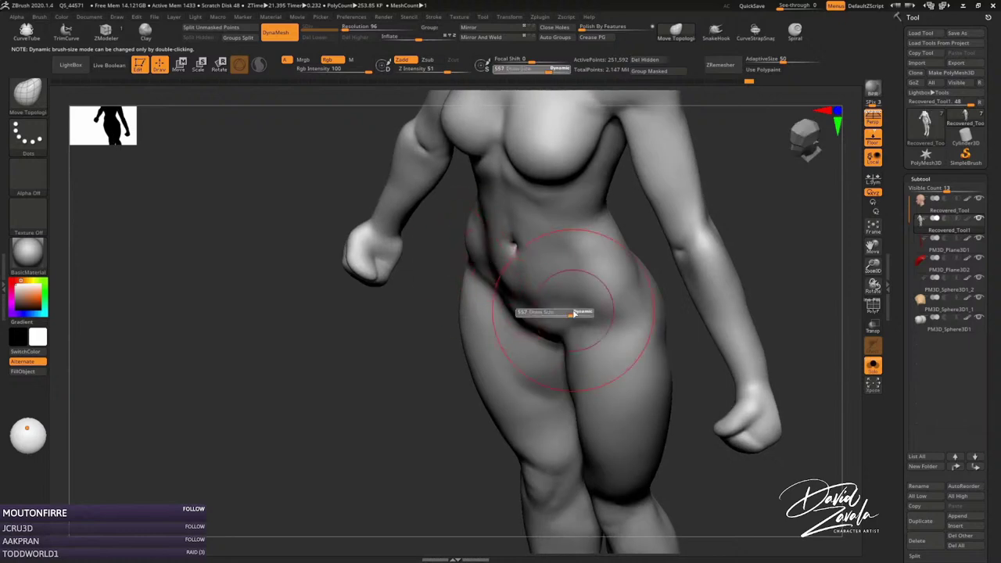
pyautogui.moveTo(581, 313)
pyautogui.mouseDown(button='right')
pyautogui.moveTo(564, 318)
pyautogui.moveTo(553, 305)
pyautogui.mouseUp(button='right')
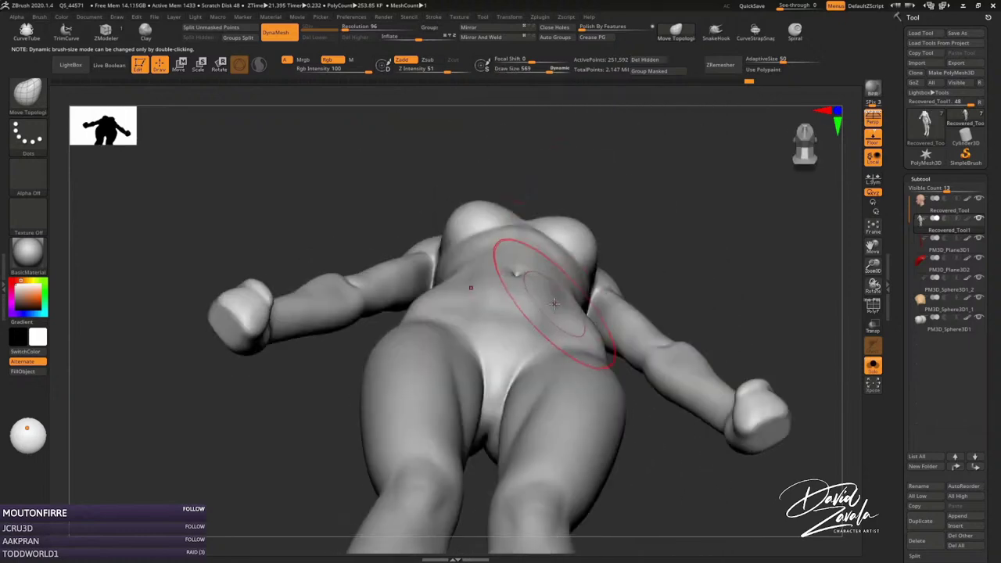
pyautogui.press('s')
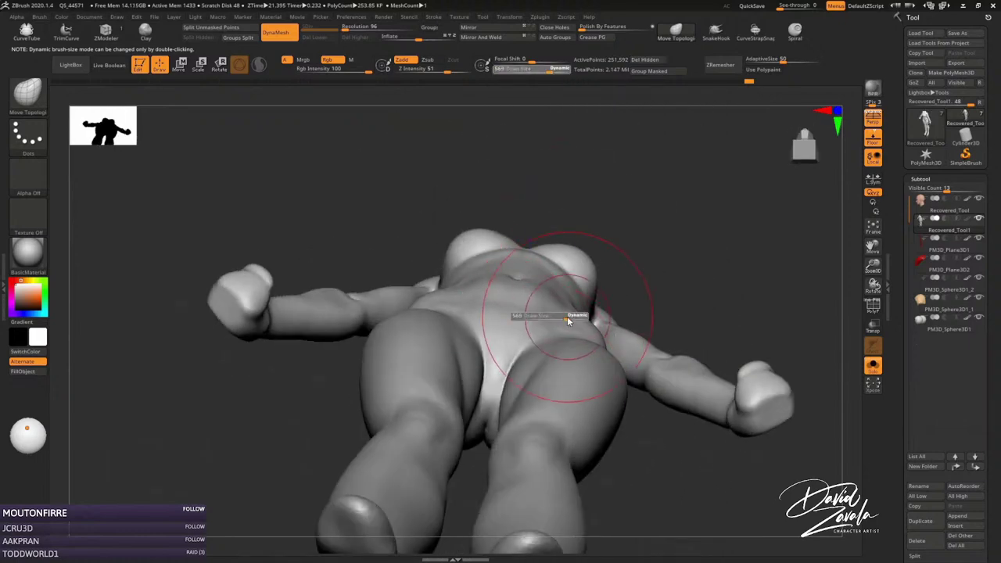
pyautogui.moveTo(547, 317); pyautogui.dragTo(539, 316)
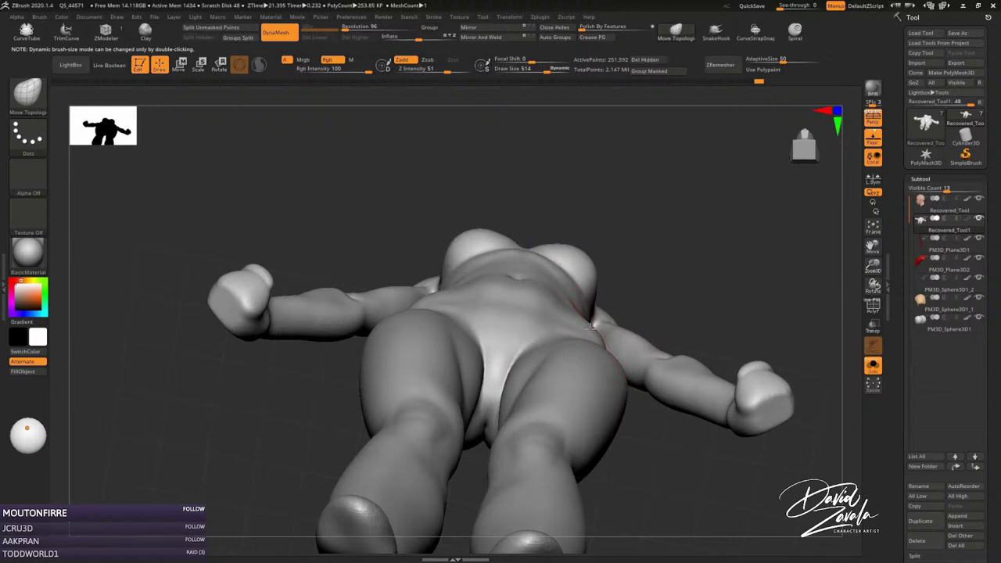
pyautogui.moveTo(592, 324); pyautogui.dragTo(592, 285, button='right')
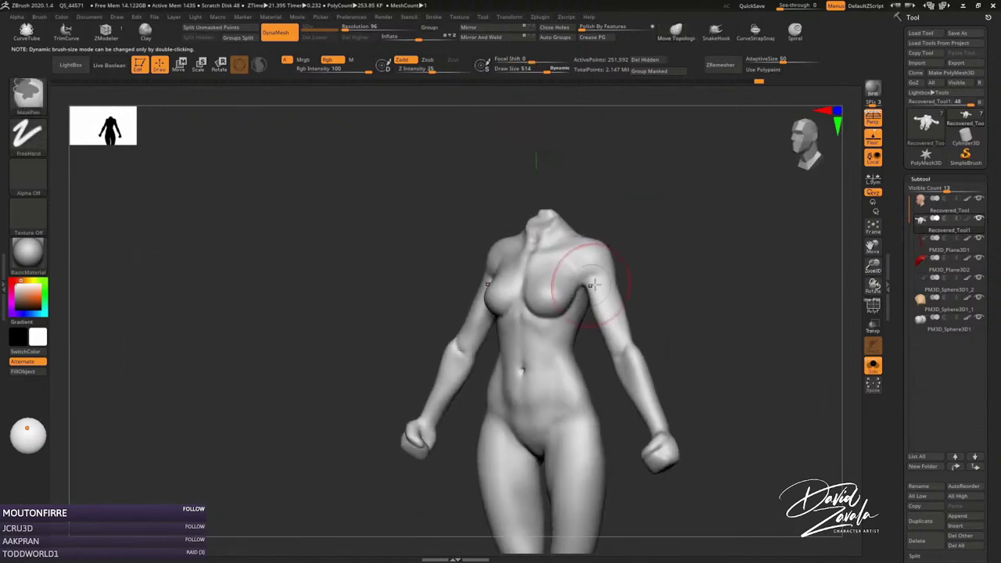
# Refine the waist, hip and breast shapes with Move Topological at size 472.
pyautogui.press('ctrl')
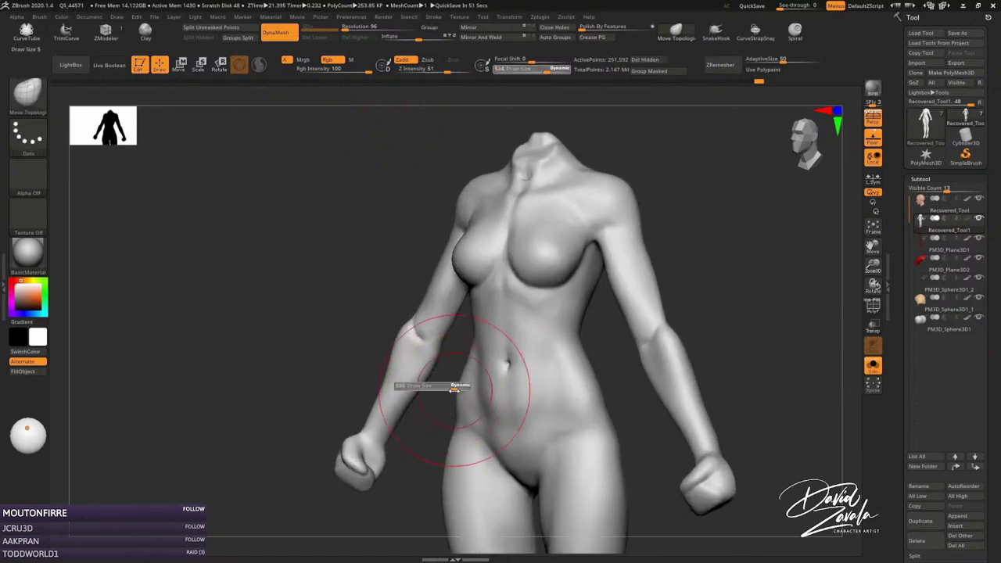
pyautogui.moveTo(458, 387)
pyautogui.keyDown('ctrl'); pyautogui.mouseDown(button='right')
pyautogui.moveTo(467, 402)
pyautogui.moveTo(453, 380)
pyautogui.moveTo(568, 351)
pyautogui.moveTo(544, 381)
pyautogui.mouseUp(button='right'); pyautogui.keyUp('ctrl')
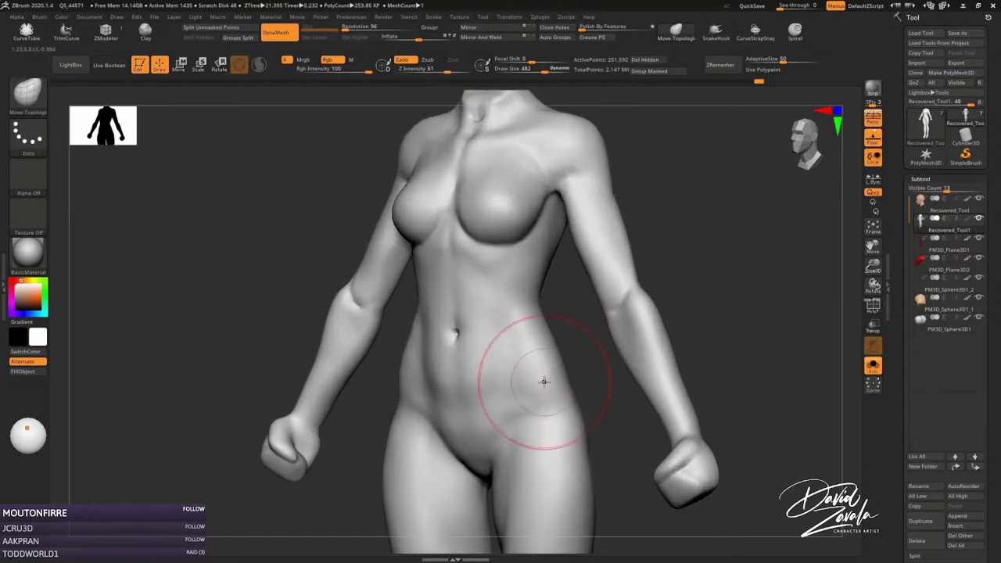
pyautogui.press('s')
pyautogui.moveTo(564, 391); pyautogui.dragTo(561, 391)
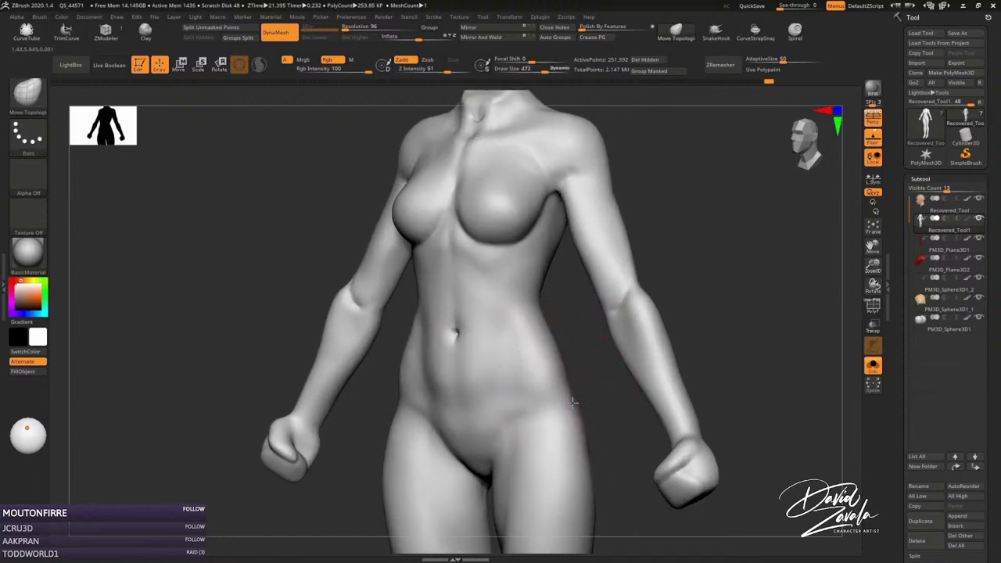
pyautogui.moveTo(572, 406)
pyautogui.mouseDown(button='right')
pyautogui.moveTo(548, 337)
pyautogui.moveTo(505, 321)
pyautogui.moveTo(541, 241)
pyautogui.moveTo(542, 258)
pyautogui.moveTo(512, 249)
pyautogui.mouseUp(button='right')
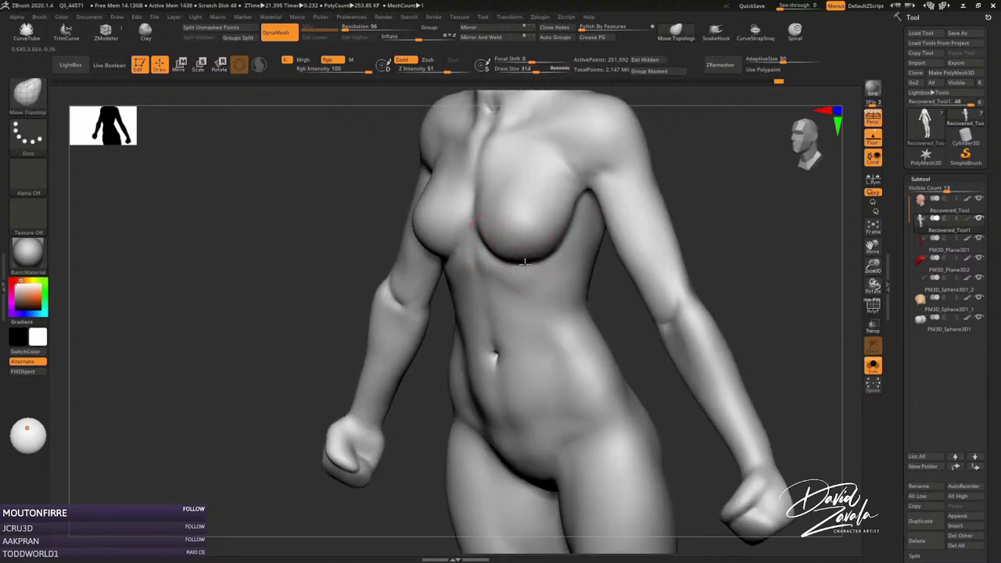
pyautogui.press('space')
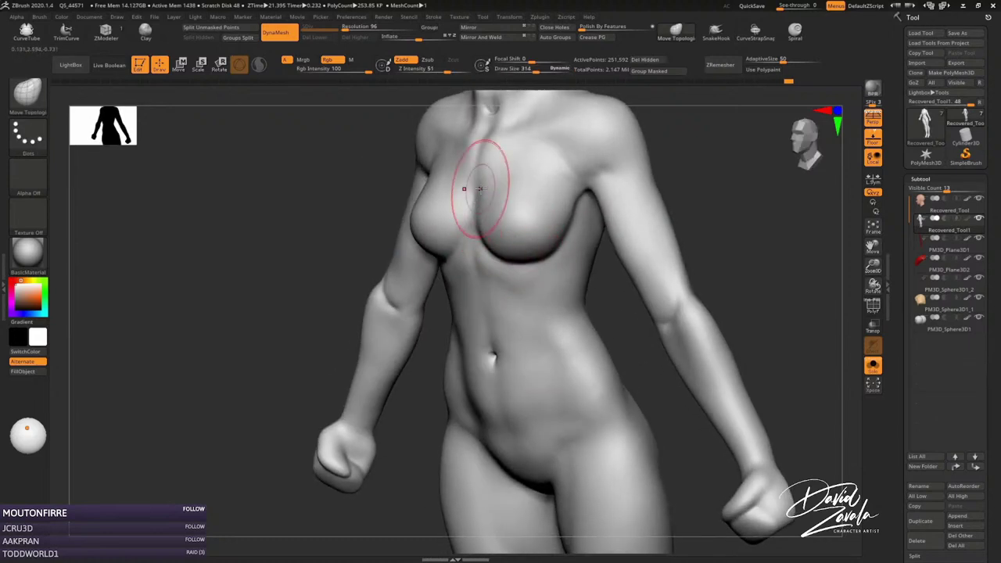
pyautogui.moveTo(469, 199)
pyautogui.mouseDown(button='right')
pyautogui.moveTo(494, 179)
pyautogui.moveTo(514, 196)
pyautogui.mouseUp(button='right')
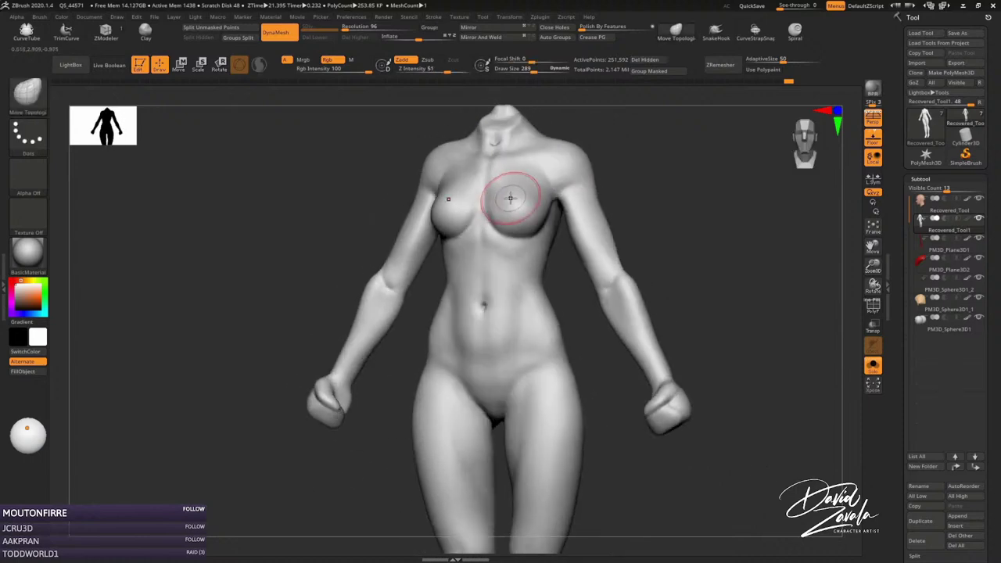
pyautogui.keyDown('ctrl'); pyautogui.moveTo(477, 208); pyautogui.dragTo(532, 224); pyautogui.keyUp('ctrl')
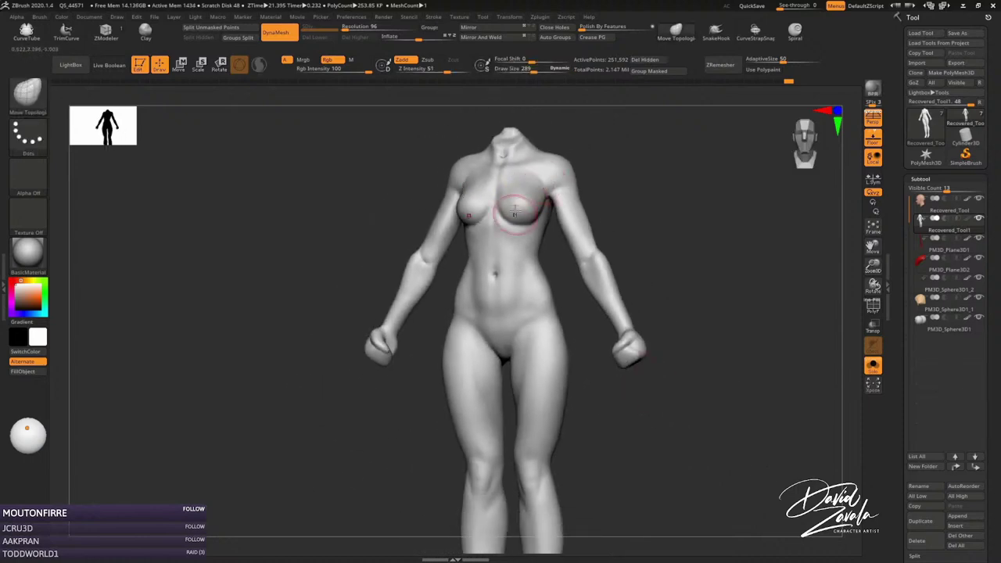
pyautogui.moveTo(532, 224)
pyautogui.keyDown('ctrl'); pyautogui.mouseDown(button='right')
pyautogui.moveTo(560, 228)
pyautogui.moveTo(483, 206)
pyautogui.moveTo(518, 151)
pyautogui.moveTo(516, 182)
pyautogui.mouseUp(button='right'); pyautogui.keyUp('ctrl')
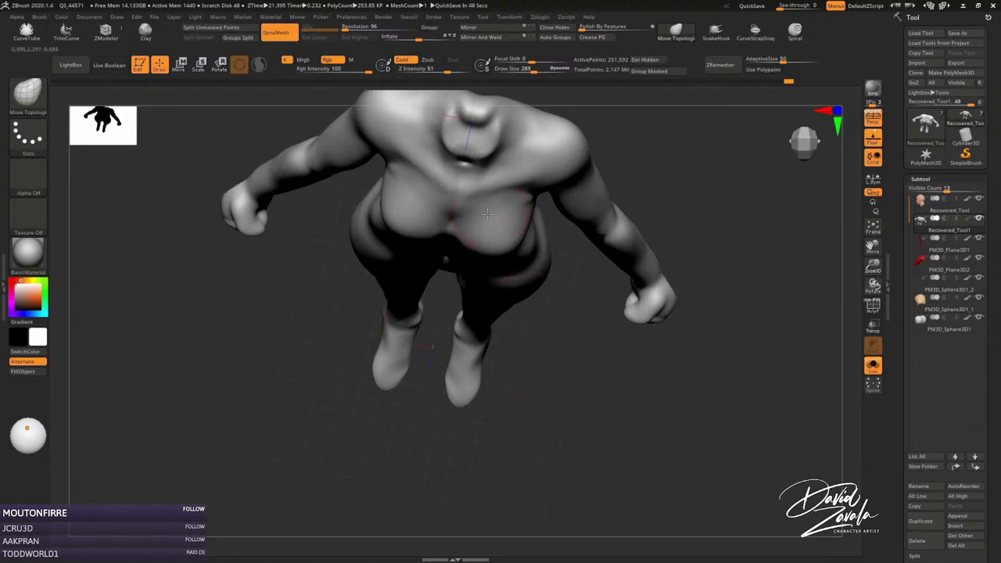
# Refine the chest and collarbone forms, viewing the torso from above, front and below.
pyautogui.moveTo(487, 213); pyautogui.dragTo(600, 127)
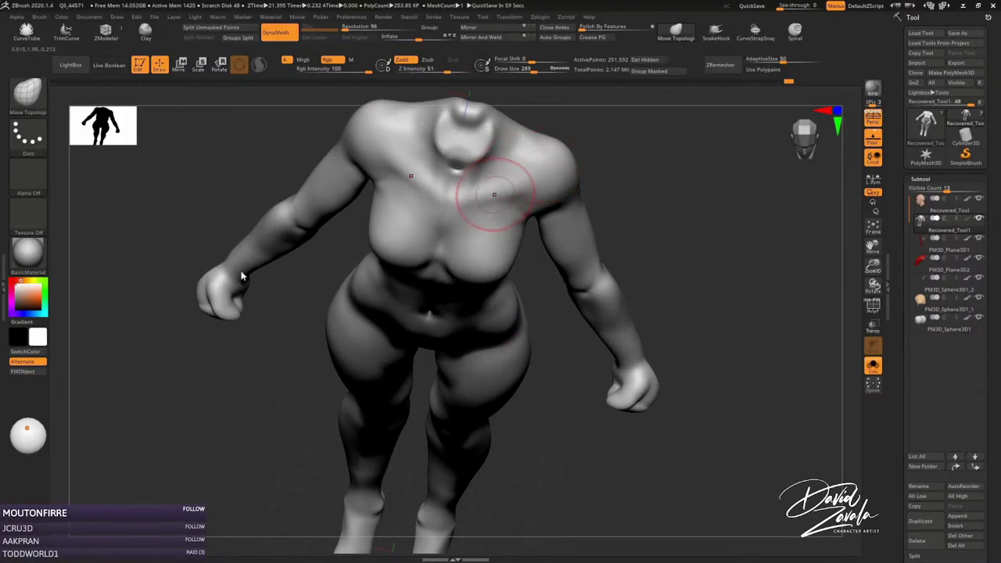
pyautogui.moveTo(610, 206)
pyautogui.mouseDown()
pyautogui.moveTo(548, 230)
pyautogui.moveTo(522, 196)
pyautogui.mouseUp()
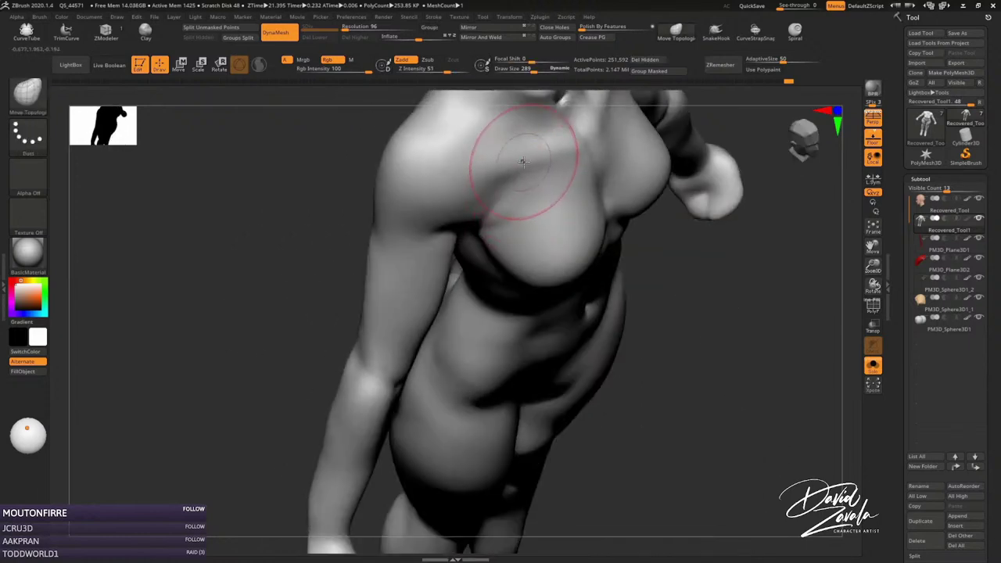
pyautogui.moveTo(522, 196)
pyautogui.mouseDown()
pyautogui.moveTo(562, 239)
pyautogui.moveTo(596, 186)
pyautogui.mouseUp()
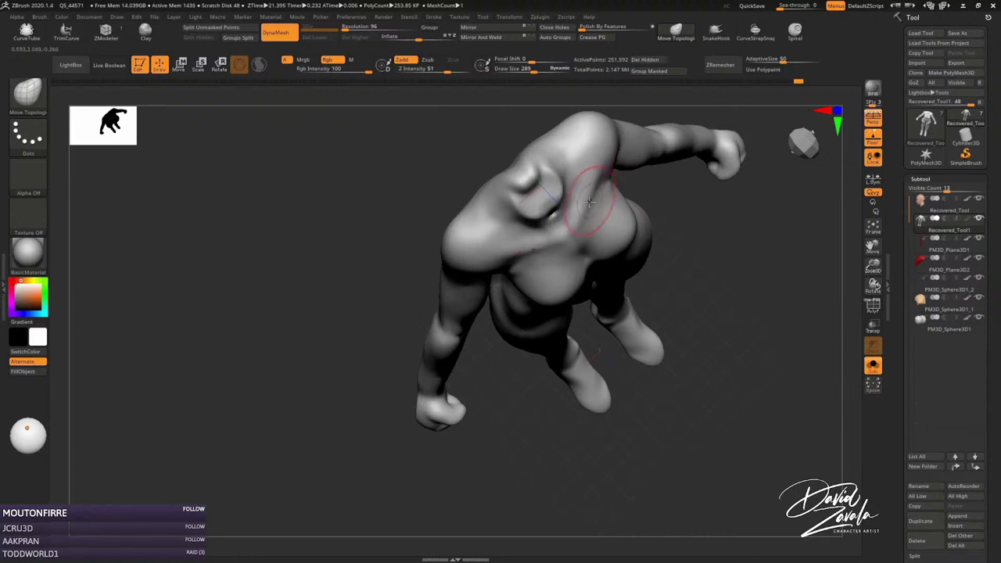
pyautogui.moveTo(589, 202)
pyautogui.mouseDown()
pyautogui.moveTo(595, 191)
pyautogui.moveTo(612, 208)
pyautogui.moveTo(602, 188)
pyautogui.mouseUp()
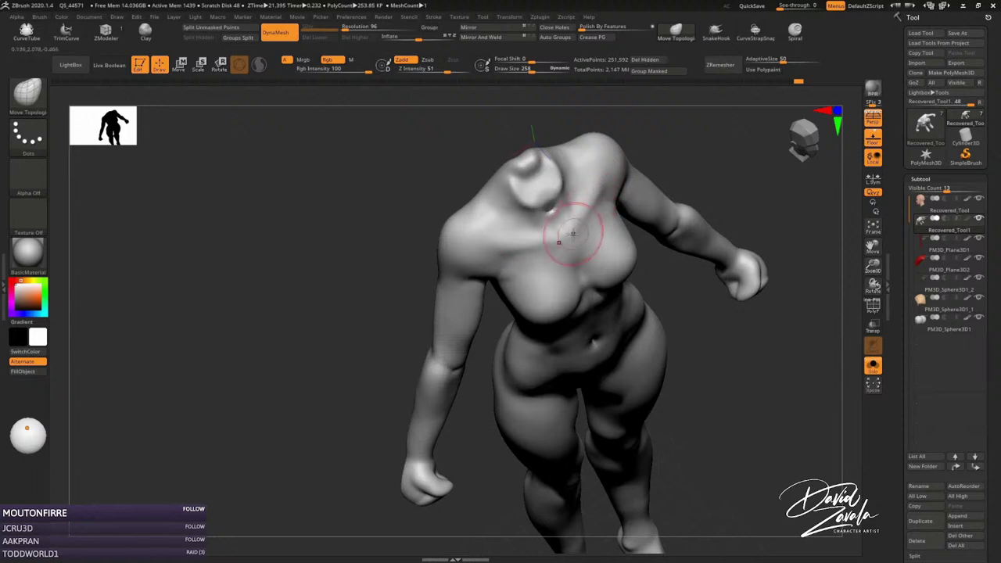
pyautogui.moveTo(568, 224); pyautogui.dragTo(569, 242)
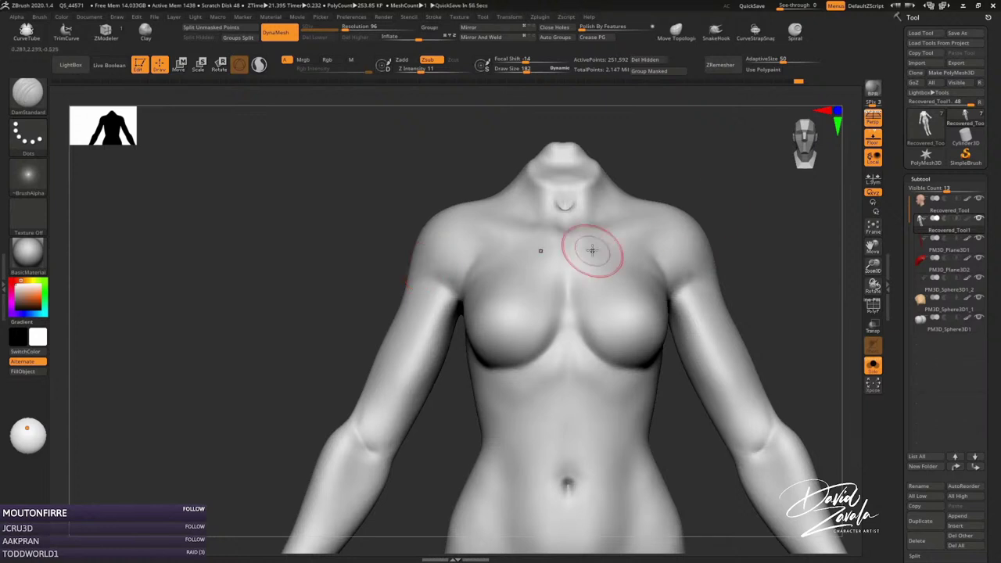
# Smooth the shoulders, upper arms and navel with an enlarged Move brush.
pyautogui.press(']')
pyautogui.press(']')
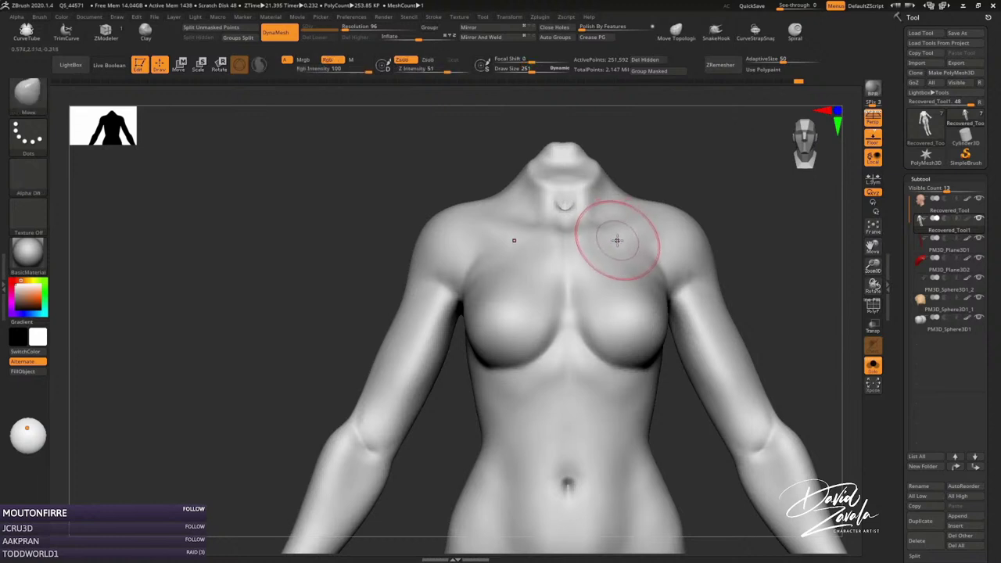
pyautogui.press('ctrl')
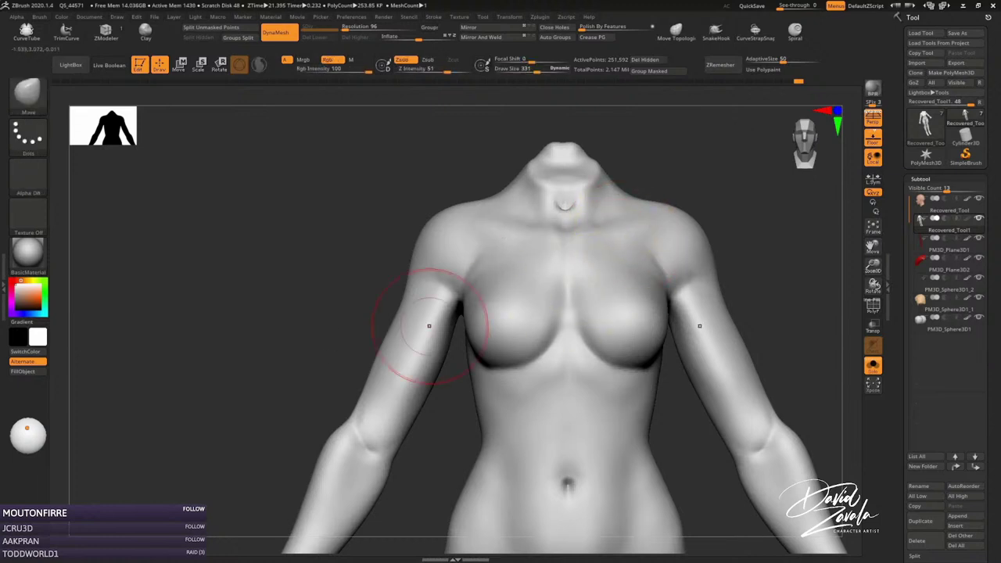
pyautogui.moveTo(429, 326)
pyautogui.keyDown('alt'); pyautogui.mouseDown(button='right')
pyautogui.moveTo(603, 190)
pyautogui.moveTo(527, 313)
pyautogui.moveTo(527, 220)
pyautogui.mouseUp(button='right'); pyautogui.keyUp('alt')
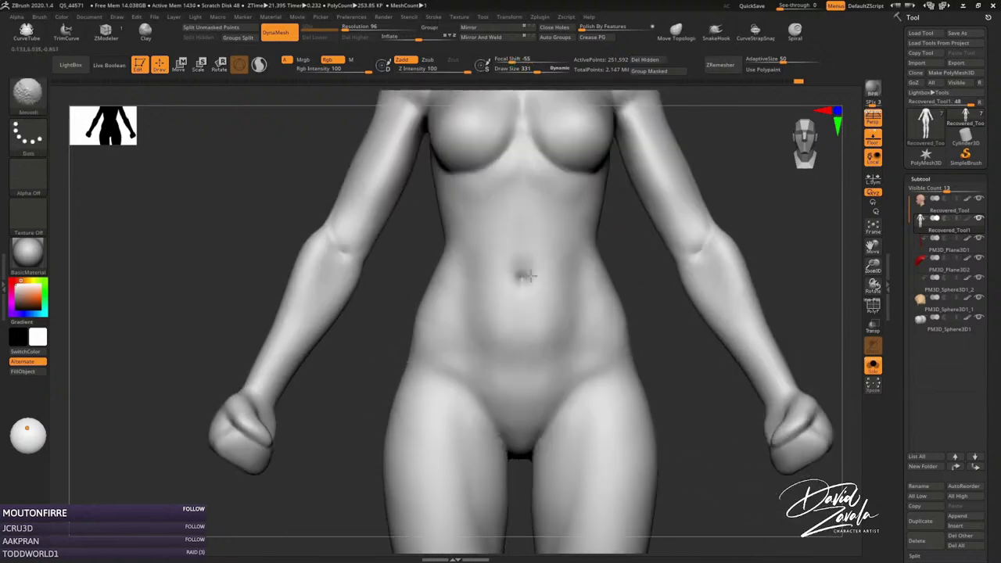
pyautogui.moveTo(527, 352)
pyautogui.keyDown('ctrl'); pyautogui.mouseDown(button='right')
pyautogui.moveTo(506, 311)
pyautogui.moveTo(478, 313)
pyautogui.mouseUp(button='right'); pyautogui.keyUp('ctrl')
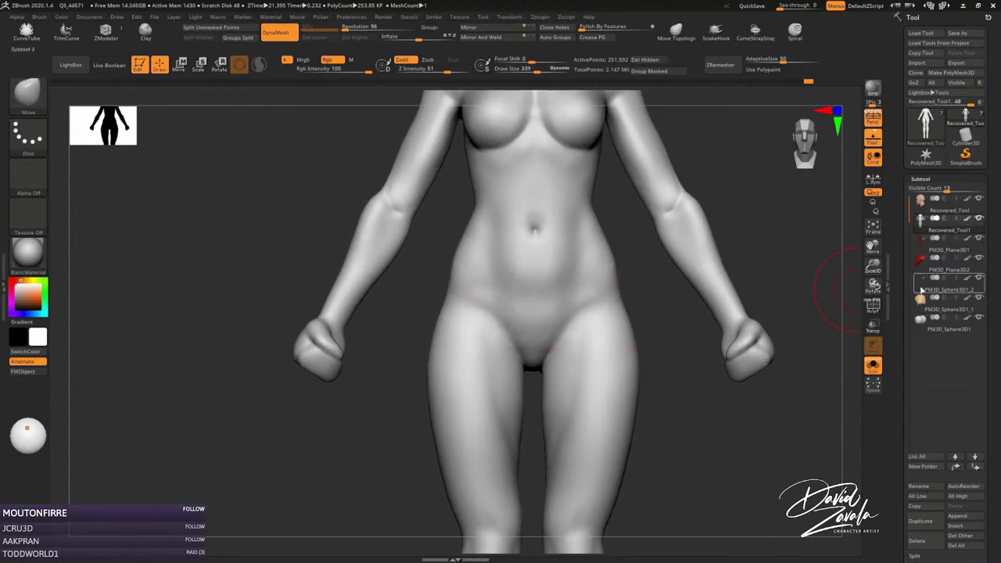
# Turn off Solo and scrub Undo History to show the full character with hair and cape.
pyautogui.click(874, 365)
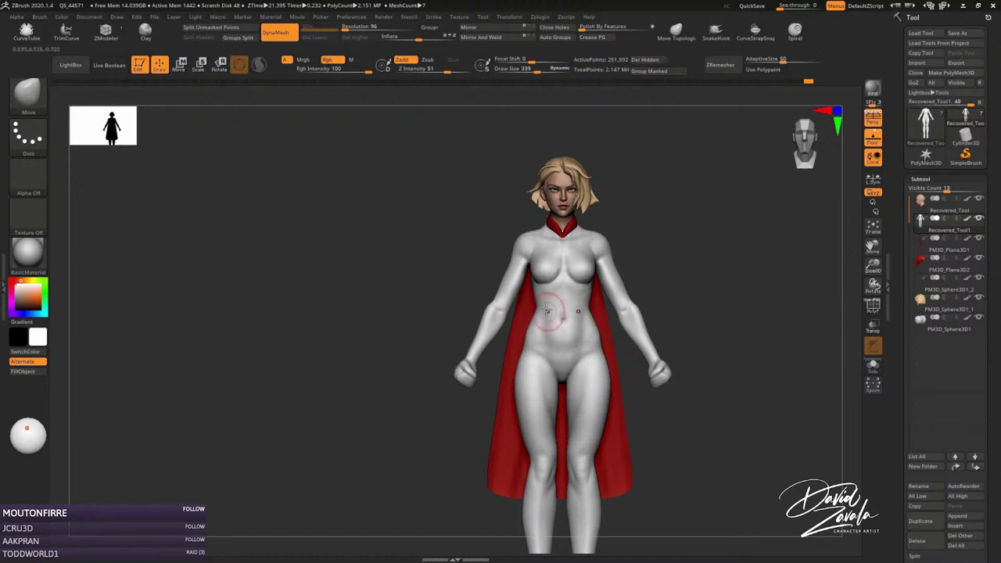
pyautogui.moveTo(459, 331); pyautogui.dragTo(711, 138)
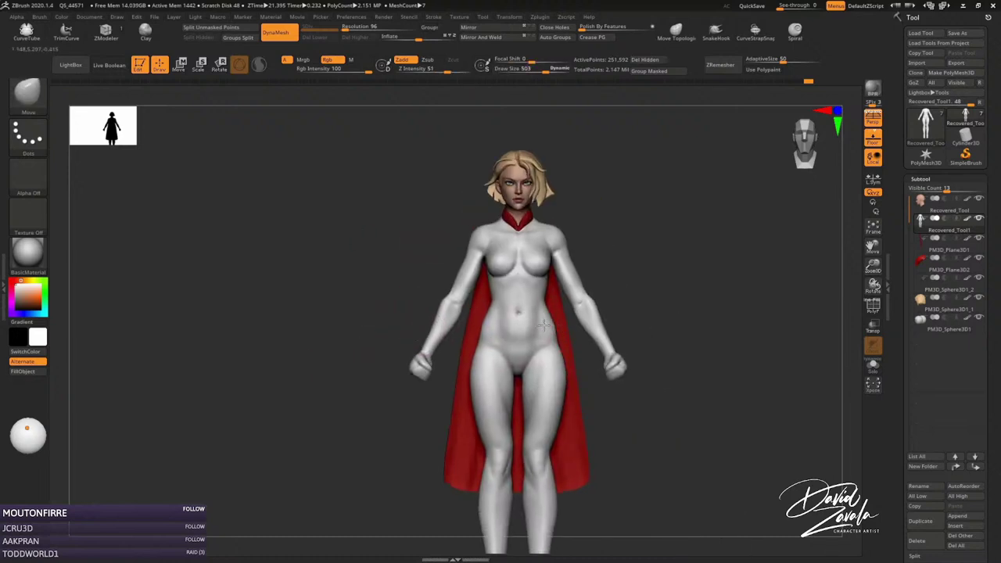
pyautogui.moveTo(780, 84)
pyautogui.mouseDown()
pyautogui.moveTo(452, 103)
pyautogui.moveTo(86, 102)
pyautogui.moveTo(243, 107)
pyautogui.mouseUp()
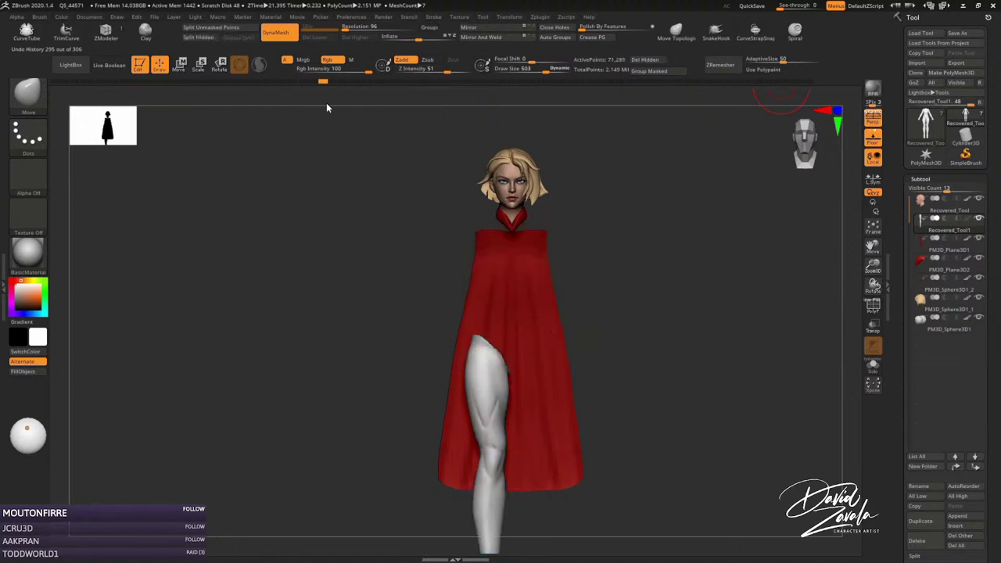
pyautogui.moveTo(327, 108); pyautogui.dragTo(703, 110)
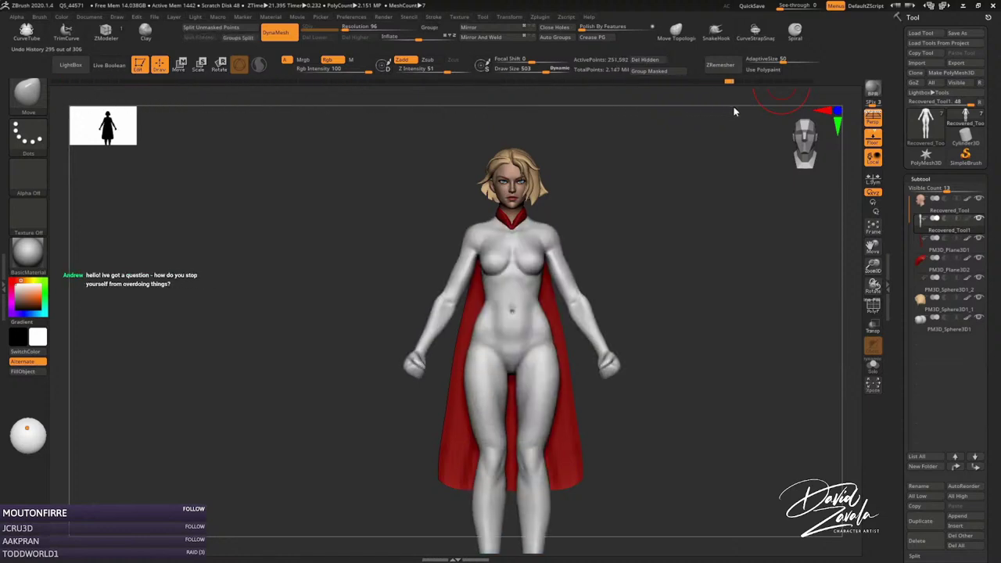
pyautogui.moveTo(779, 114); pyautogui.dragTo(820, 113)
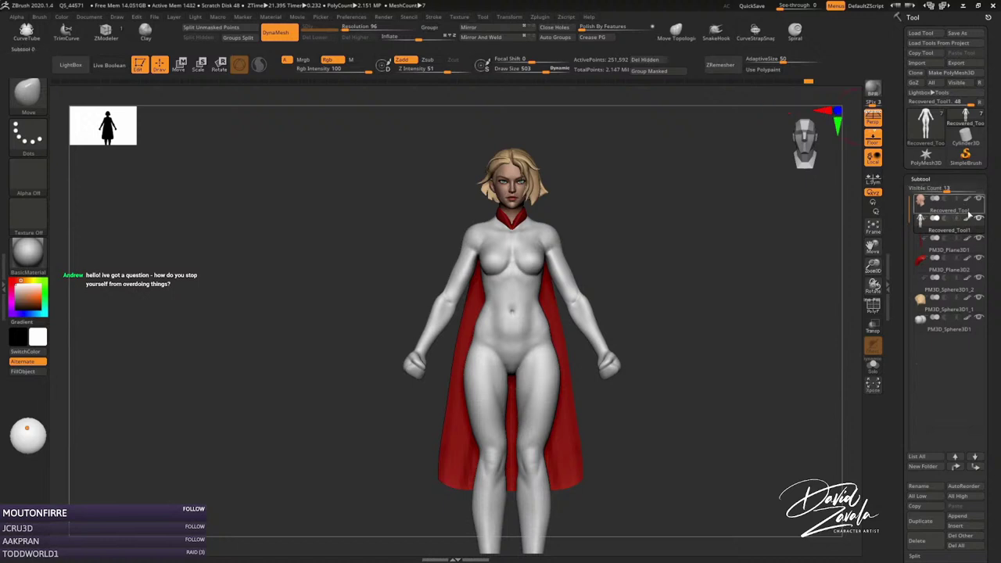
pyautogui.hotkey('ctrl', 'z')
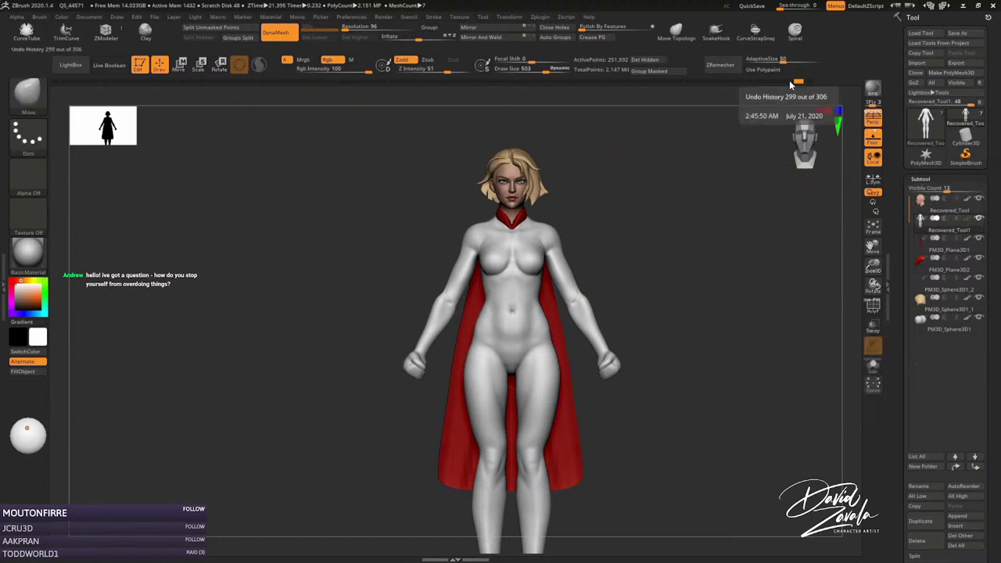
# Rotate to a three-quarter view and open the material library.
pyautogui.moveTo(783, 227)
pyautogui.mouseDown()
pyautogui.moveTo(650, 237)
pyautogui.moveTo(597, 212)
pyautogui.mouseUp()
pyautogui.moveTo(452, 313)
pyautogui.mouseDown(button='right')
pyautogui.moveTo(518, 298)
pyautogui.moveTo(487, 339)
pyautogui.moveTo(391, 292)
pyautogui.moveTo(26, 503)
pyautogui.mouseUp(button='right')
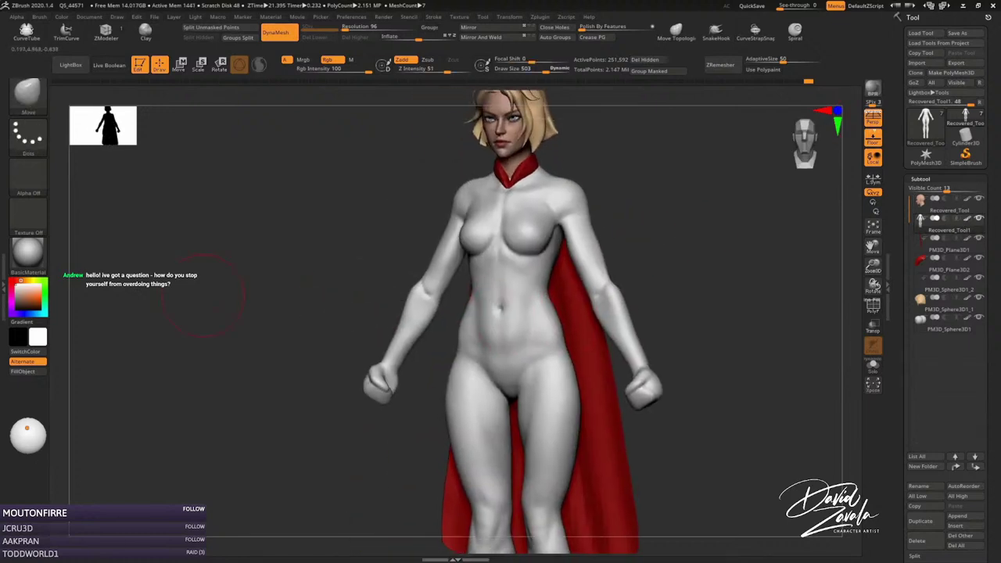
pyautogui.click(28, 252)
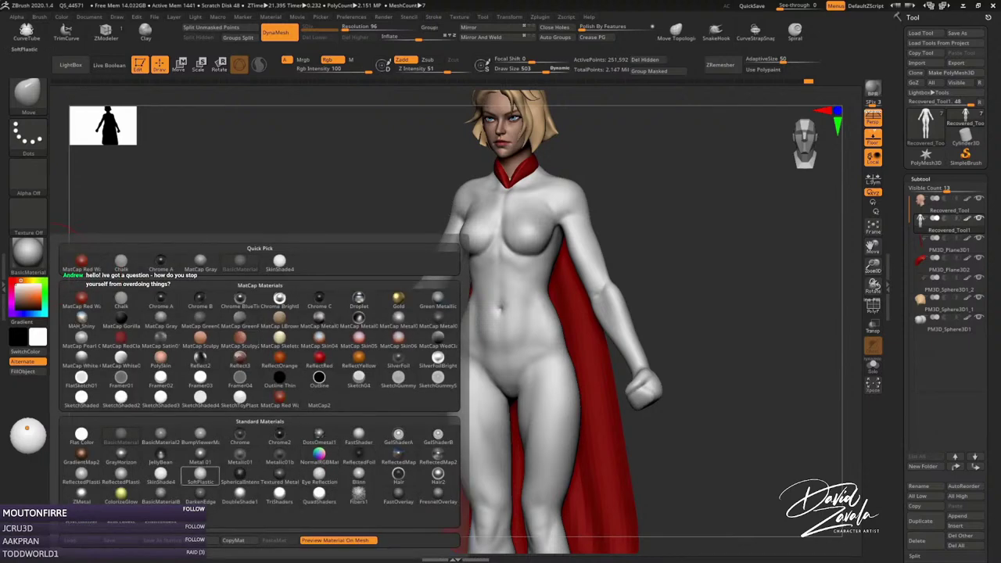
# Apply the white SkinShade4 material and slim the thighs and knees with Move at size 524.
pyautogui.click(280, 261)
pyautogui.moveTo(484, 365); pyautogui.dragTo(86, 453, button='right')
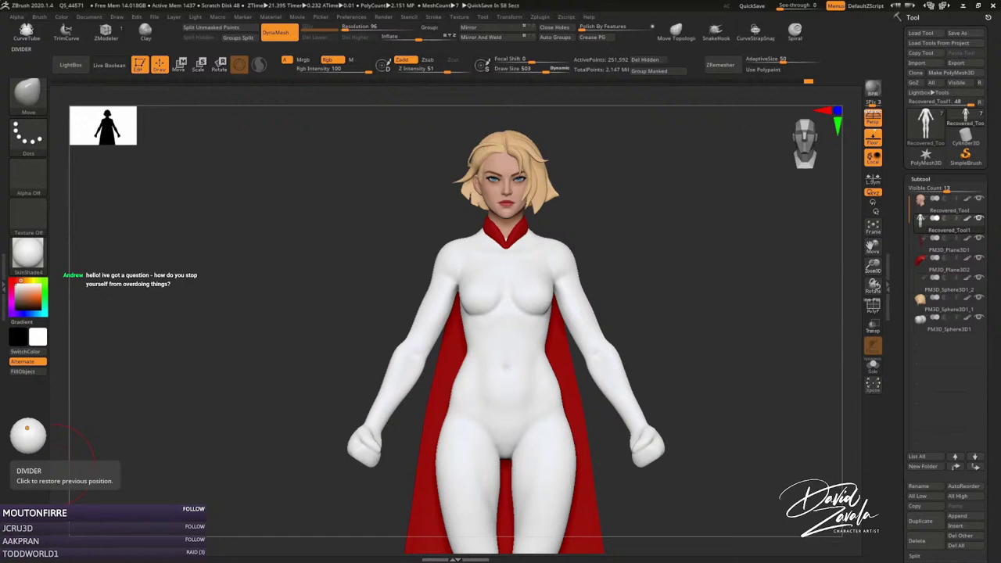
pyautogui.keyDown('alt'); pyautogui.moveTo(464, 411); pyautogui.dragTo(441, 302, button='right'); pyautogui.keyUp('alt')
pyautogui.press('s')
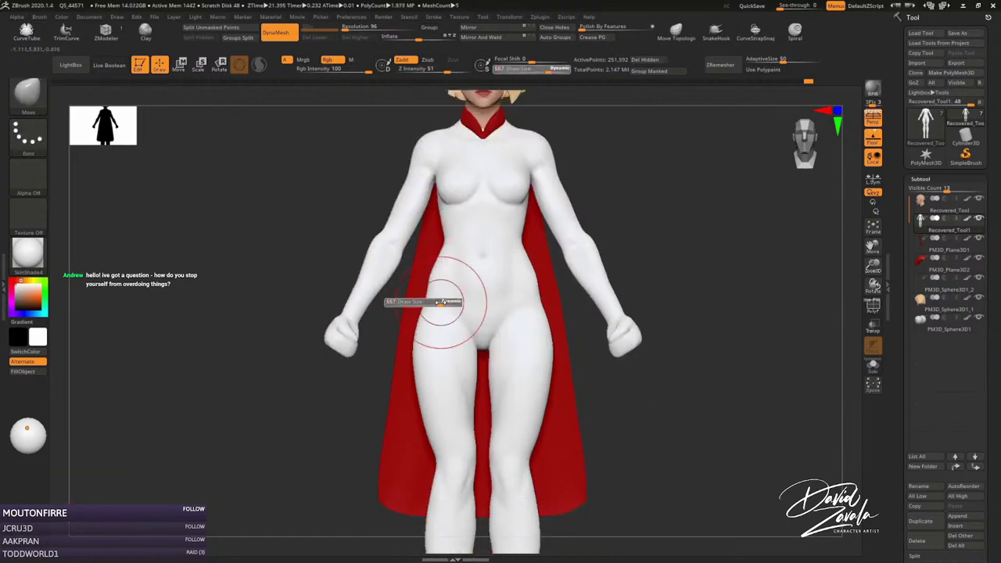
pyautogui.moveTo(442, 301); pyautogui.dragTo(415, 330)
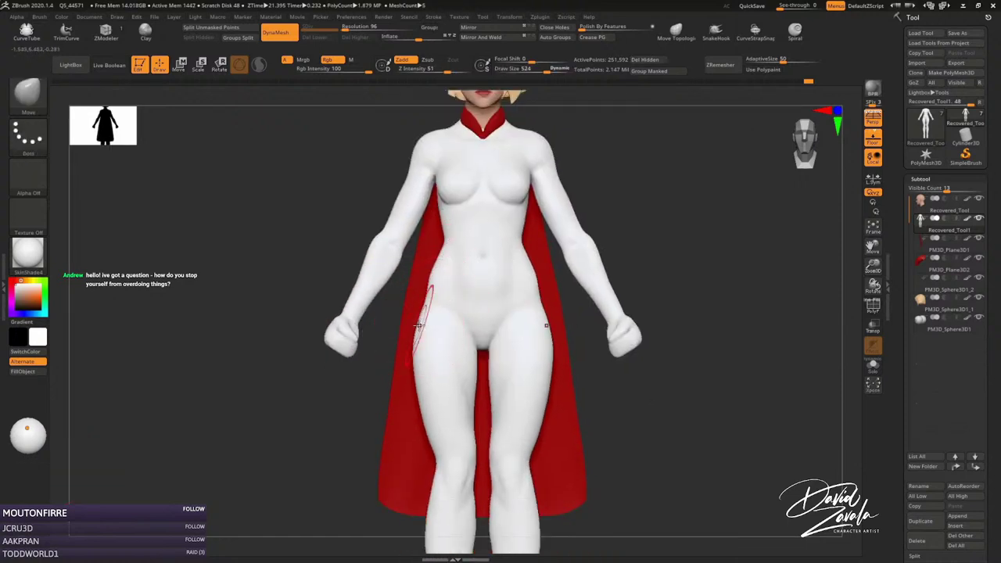
pyautogui.keyDown('alt'); pyautogui.moveTo(420, 325); pyautogui.dragTo(409, 328, button='right'); pyautogui.keyUp('alt')
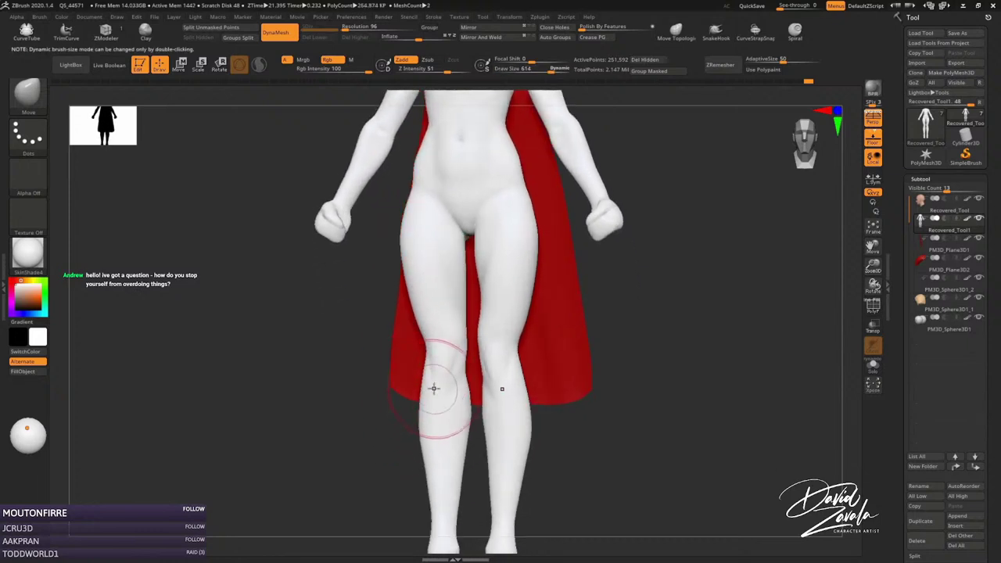
pyautogui.moveTo(434, 385)
pyautogui.keyDown('ctrl'); pyautogui.mouseDown(button='right')
pyautogui.moveTo(402, 380)
pyautogui.moveTo(464, 380)
pyautogui.moveTo(438, 329)
pyautogui.moveTo(467, 275)
pyautogui.moveTo(486, 287)
pyautogui.moveTo(469, 297)
pyautogui.moveTo(459, 290)
pyautogui.moveTo(492, 309)
pyautogui.mouseUp(button='right'); pyautogui.keyUp('ctrl')
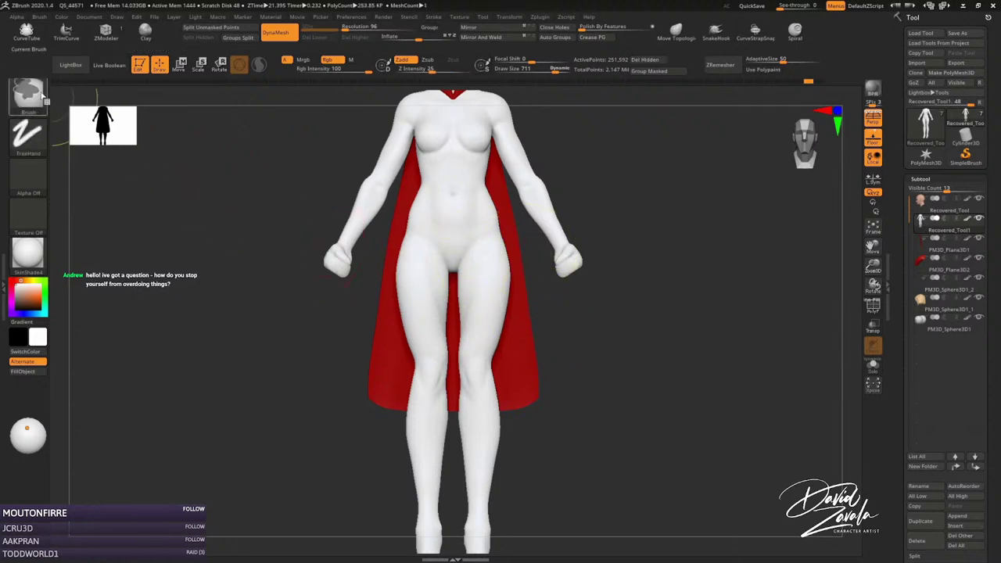
# Lasso-mask both legs below the leotard line, including the outer hip edges.
pyautogui.click(43, 94)
pyautogui.click(201, 150)
pyautogui.keyDown('alt'); pyautogui.moveTo(457, 450); pyautogui.dragTo(436, 356, button='right'); pyautogui.keyUp('alt')
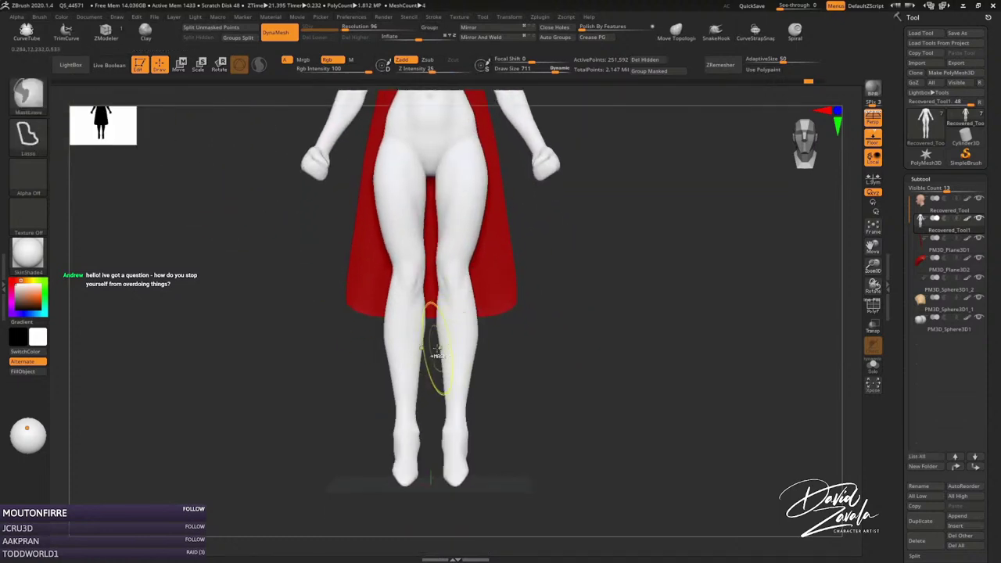
pyautogui.moveTo(437, 356); pyautogui.dragTo(491, 146)
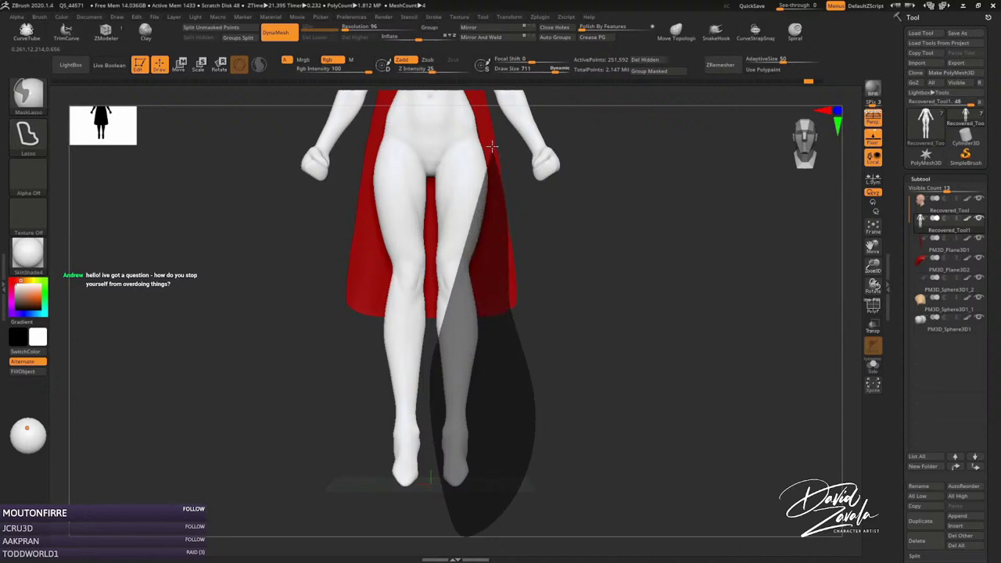
pyautogui.moveTo(486, 135); pyautogui.dragTo(446, 149)
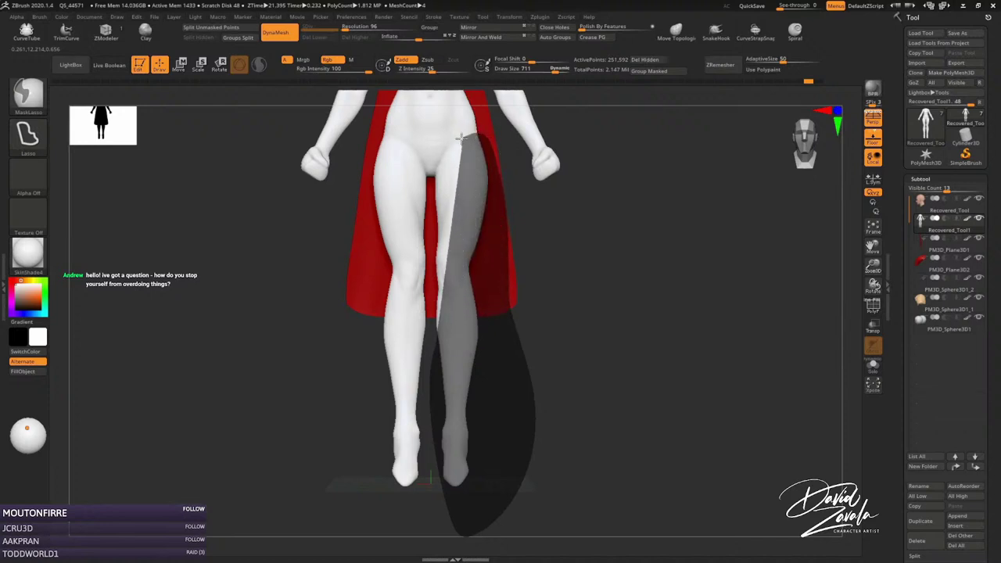
pyautogui.moveTo(431, 185); pyautogui.dragTo(431, 185)
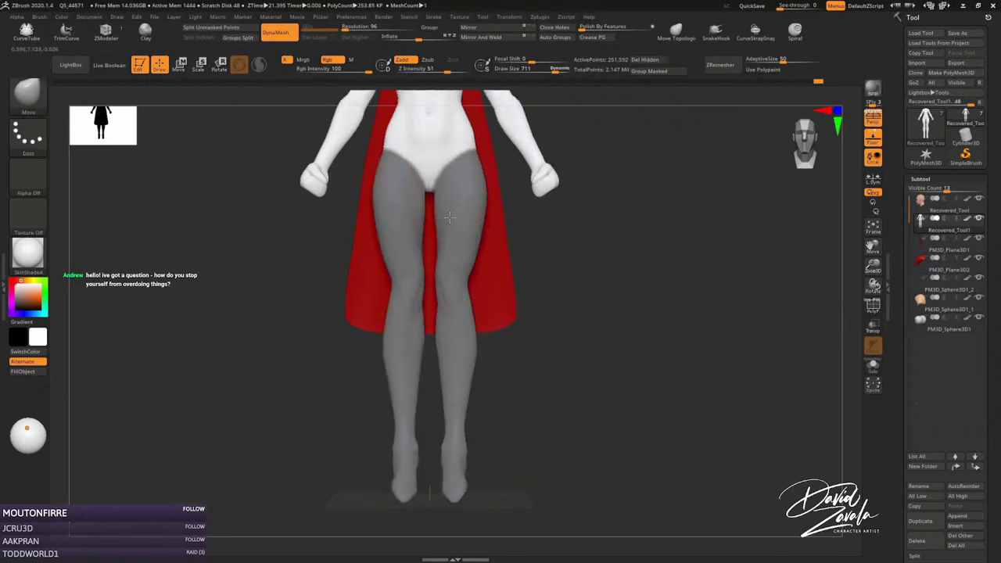
pyautogui.keyDown('ctrl'); pyautogui.moveTo(431, 186); pyautogui.dragTo(486, 246, button='right'); pyautogui.keyUp('ctrl')
pyautogui.keyDown('ctrl'); pyautogui.moveTo(485, 247); pyautogui.dragTo(501, 193); pyautogui.keyUp('ctrl')
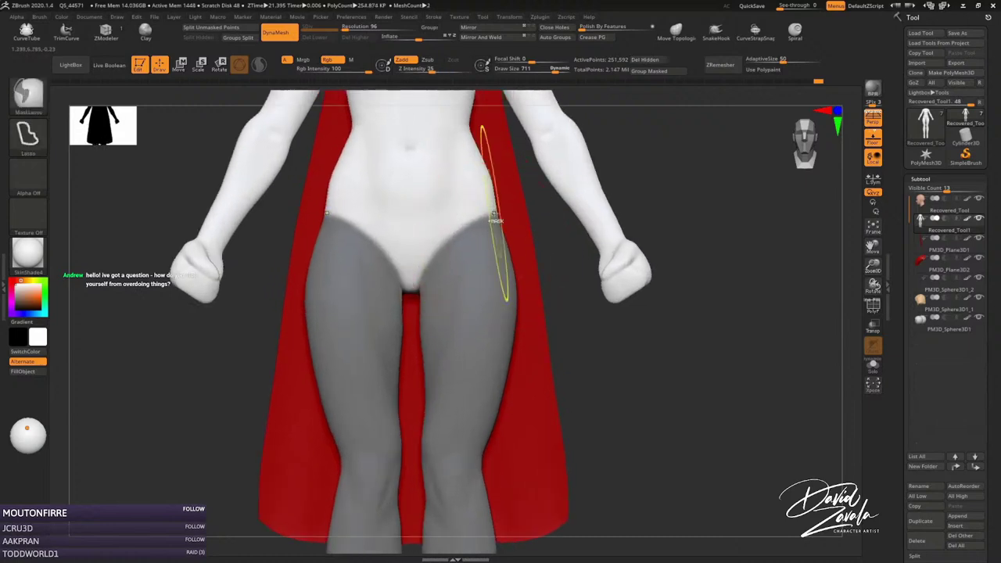
pyautogui.keyDown('ctrl'); pyautogui.moveTo(470, 245); pyautogui.dragTo(472, 243); pyautogui.keyUp('ctrl')
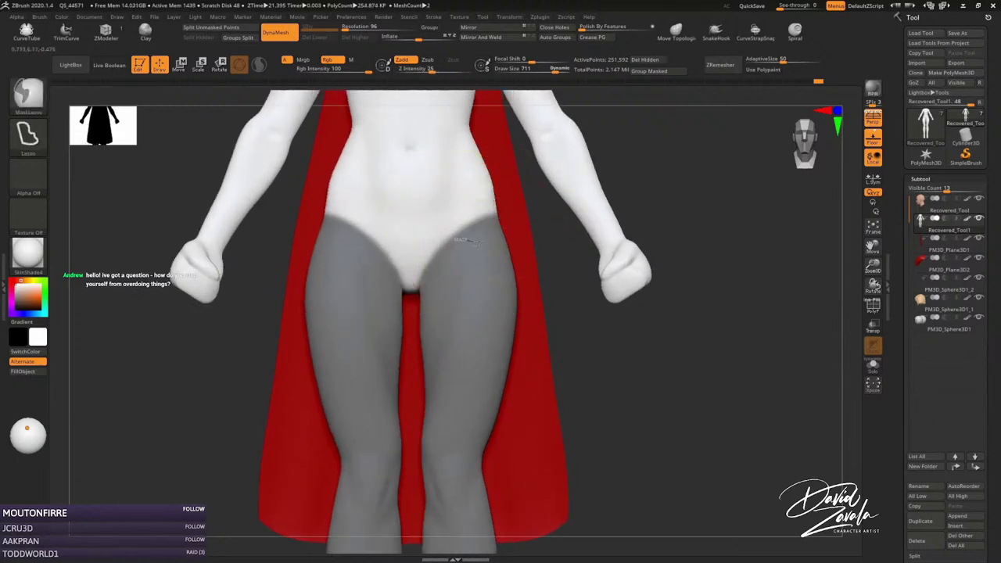
# Orbit around the figure to check the leg mask, briefly inverting it to inspect the edges.
pyautogui.moveTo(518, 201); pyautogui.dragTo(516, 272, button='right')
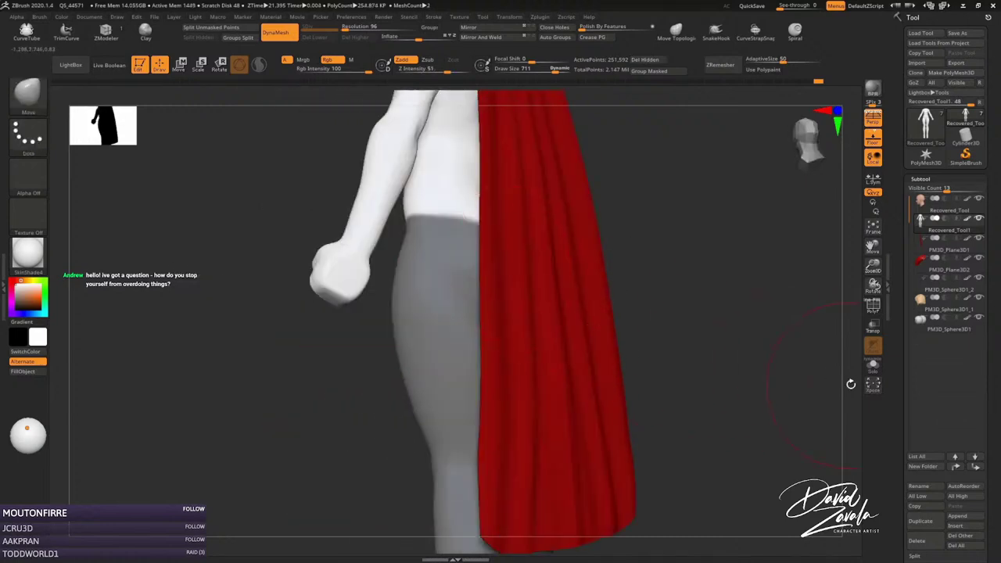
pyautogui.moveTo(870, 377)
pyautogui.mouseDown(button='right')
pyautogui.moveTo(615, 357)
pyautogui.moveTo(754, 368)
pyautogui.mouseUp(button='right')
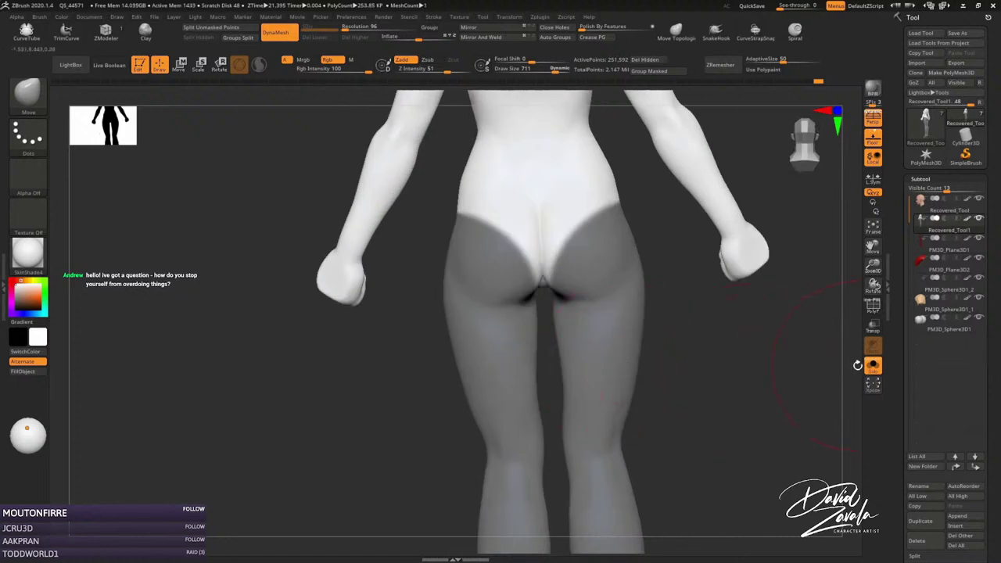
pyautogui.moveTo(857, 364); pyautogui.dragTo(559, 302, button='right')
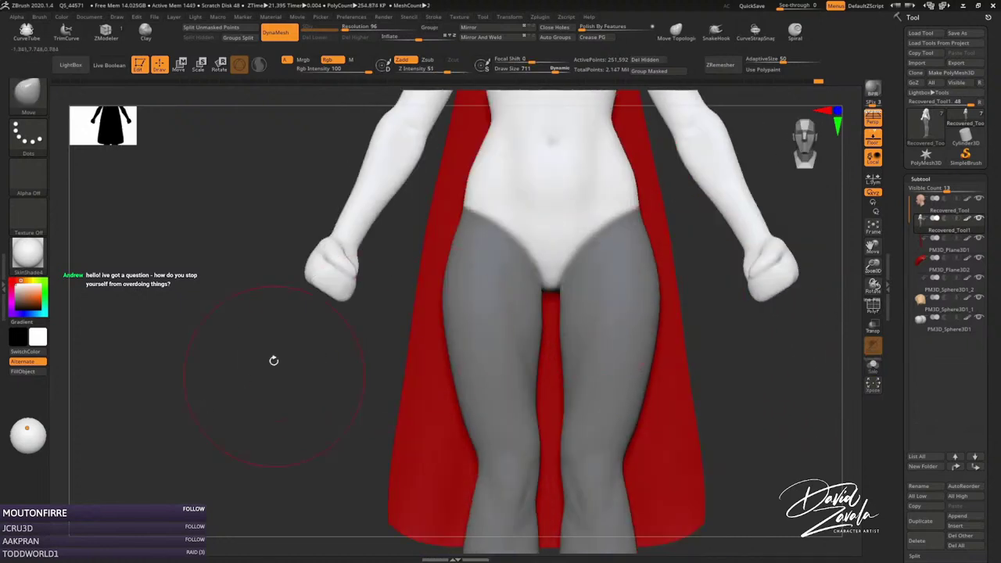
pyautogui.keyDown('ctrl'); pyautogui.click(380, 346); pyautogui.keyUp('ctrl')
pyautogui.keyDown('ctrl'); pyautogui.click(404, 234); pyautogui.keyUp('ctrl')
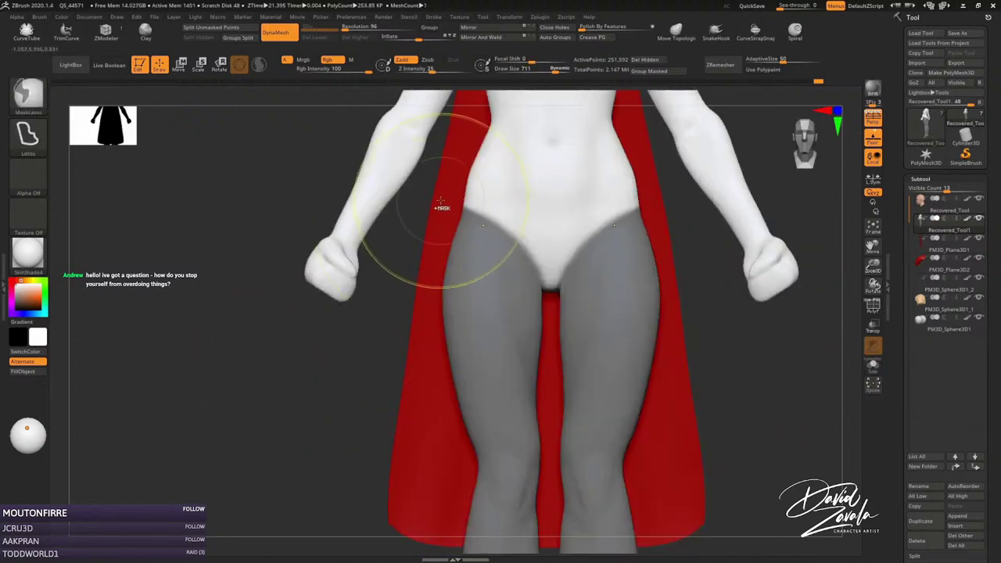
pyautogui.keyDown('ctrl'); pyautogui.moveTo(442, 202); pyautogui.dragTo(451, 188); pyautogui.keyUp('ctrl')
pyautogui.moveTo(523, 236)
pyautogui.keyDown('ctrl'); pyautogui.mouseDown()
pyautogui.moveTo(491, 252)
pyautogui.moveTo(528, 252)
pyautogui.mouseUp(); pyautogui.keyUp('ctrl')
pyautogui.press('f')
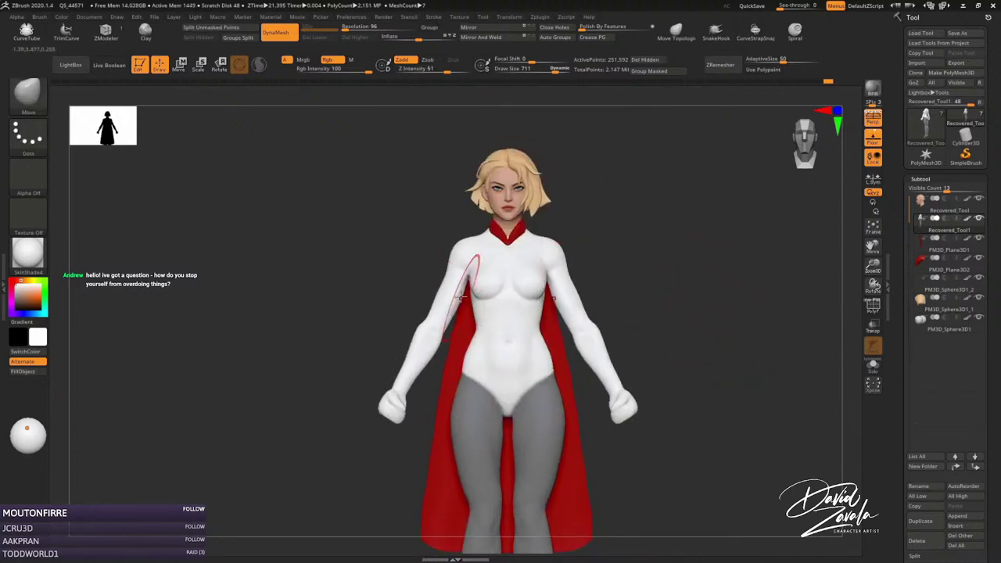
pyautogui.moveTo(480, 264)
pyautogui.mouseDown(button='right')
pyautogui.moveTo(555, 240)
pyautogui.moveTo(552, 280)
pyautogui.mouseUp(button='right')
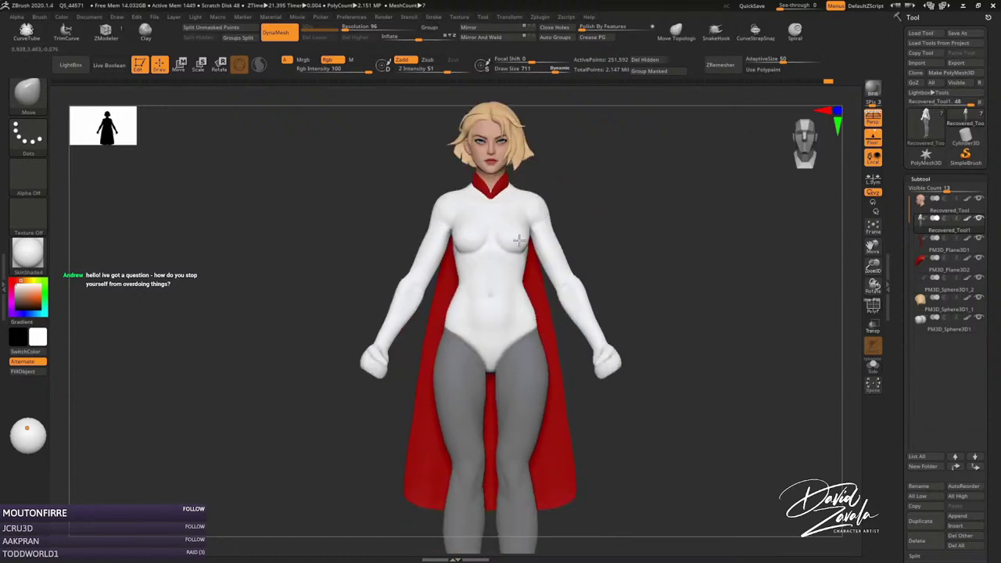
pyautogui.keyDown('ctrl'); pyautogui.moveTo(553, 280); pyautogui.dragTo(543, 261, button='right'); pyautogui.keyUp('ctrl')
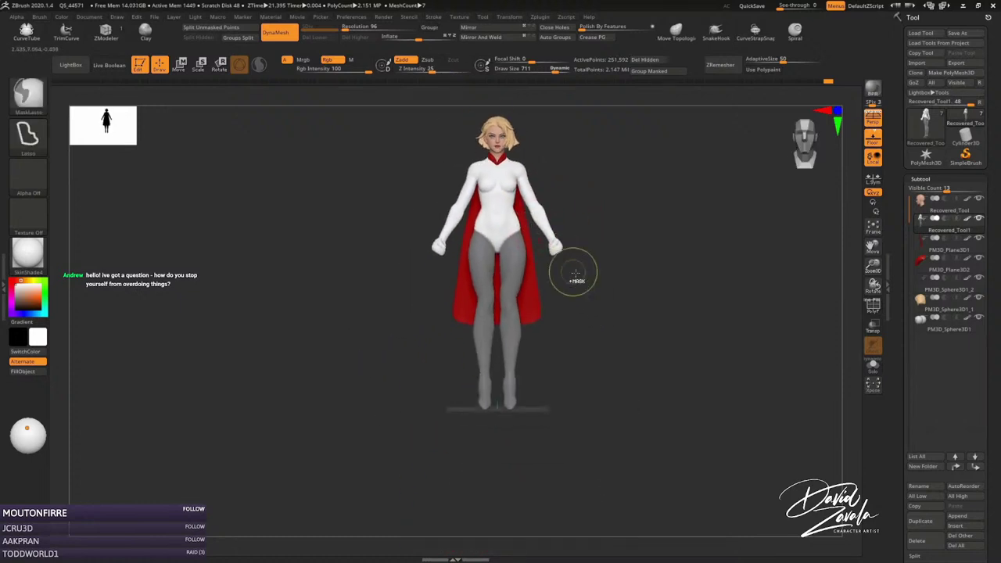
# Invert the mask and fill the unmasked legs with skin colour sampled from the face.
pyautogui.keyDown('ctrl'); pyautogui.click(360, 273); pyautogui.keyUp('ctrl')
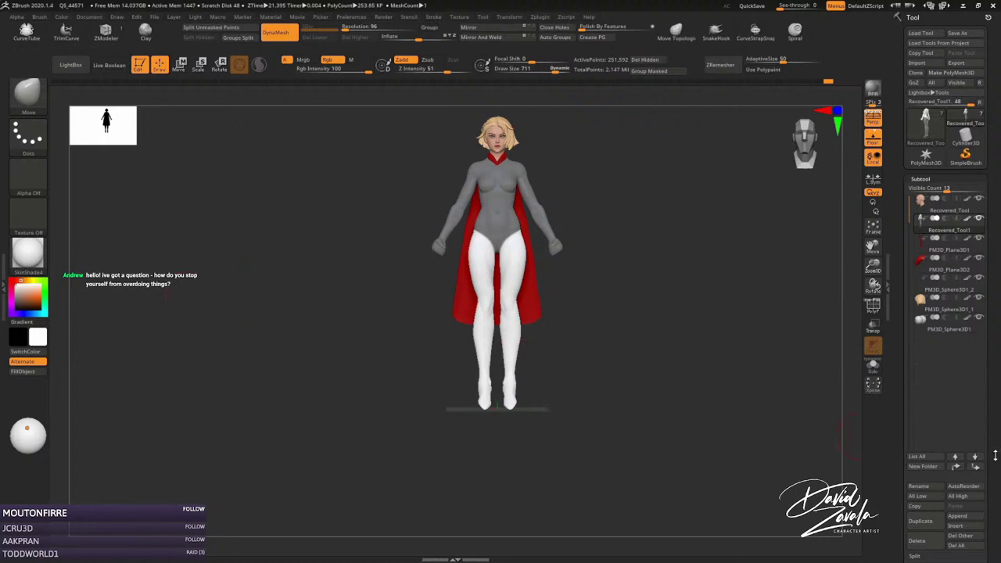
pyautogui.moveTo(995, 455); pyautogui.dragTo(991, 361)
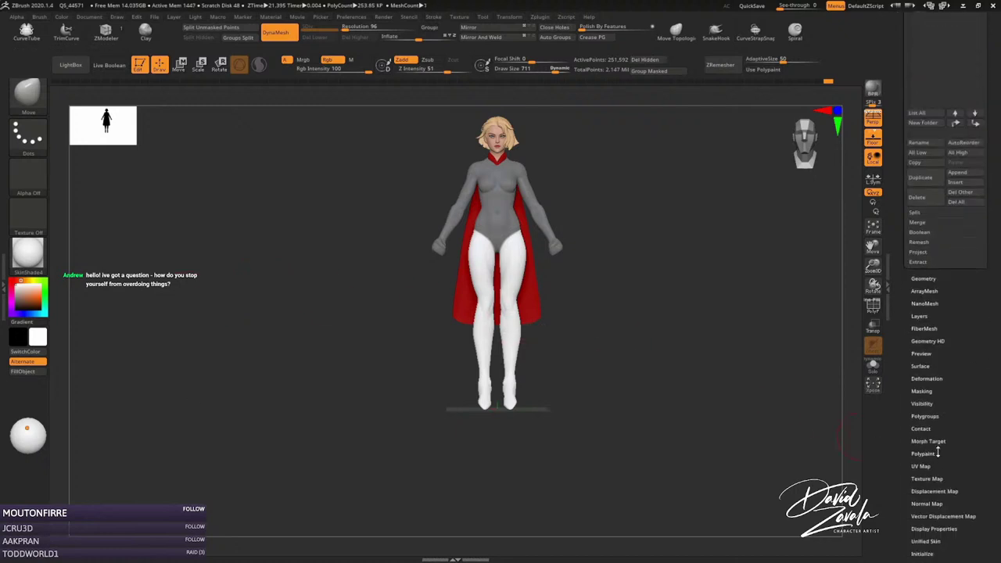
pyautogui.keyDown('ctrl'); pyautogui.moveTo(659, 313); pyautogui.dragTo(701, 328, button='right'); pyautogui.keyUp('ctrl')
pyautogui.scroll(-1, 973, 422)
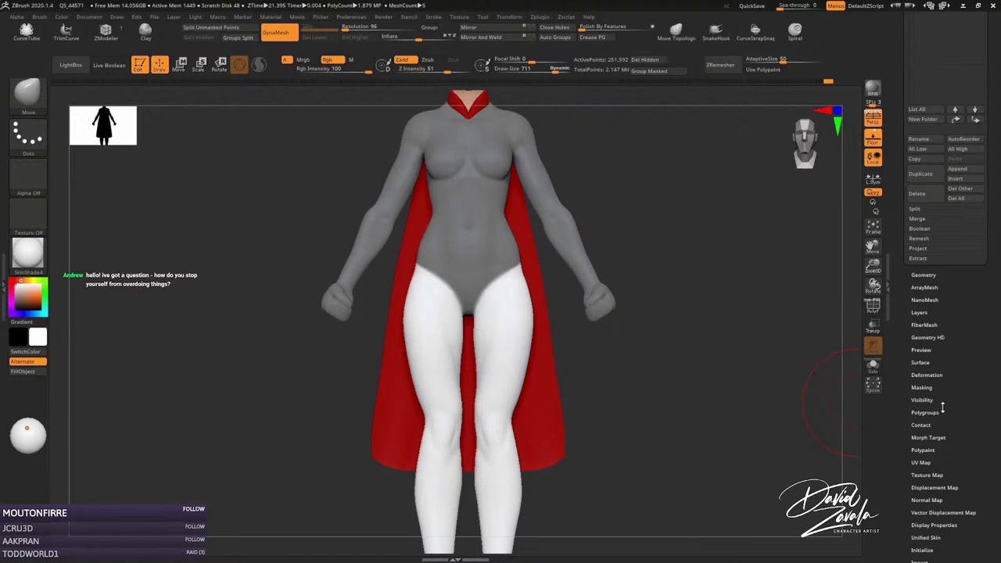
pyautogui.click(921, 387)
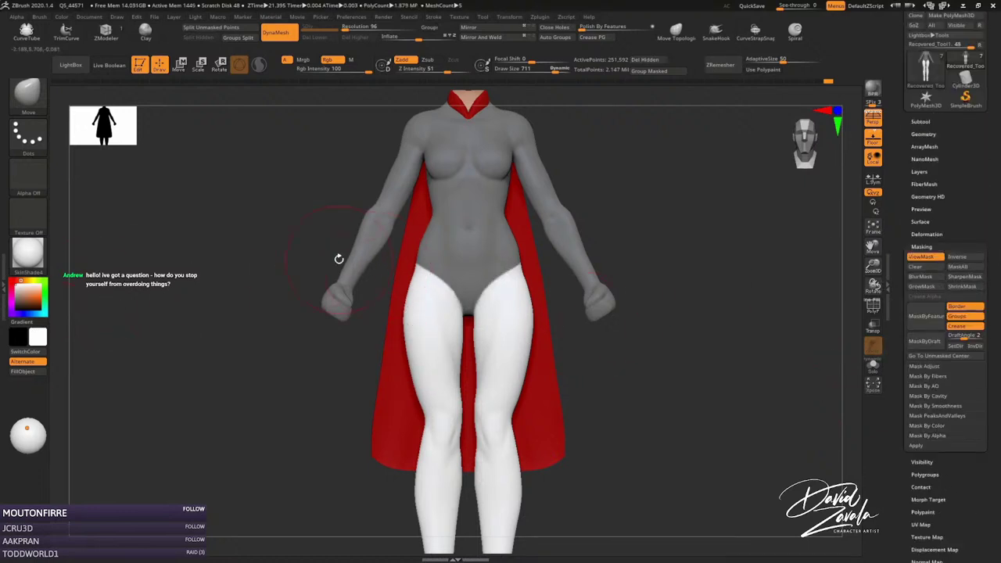
pyautogui.press('c')
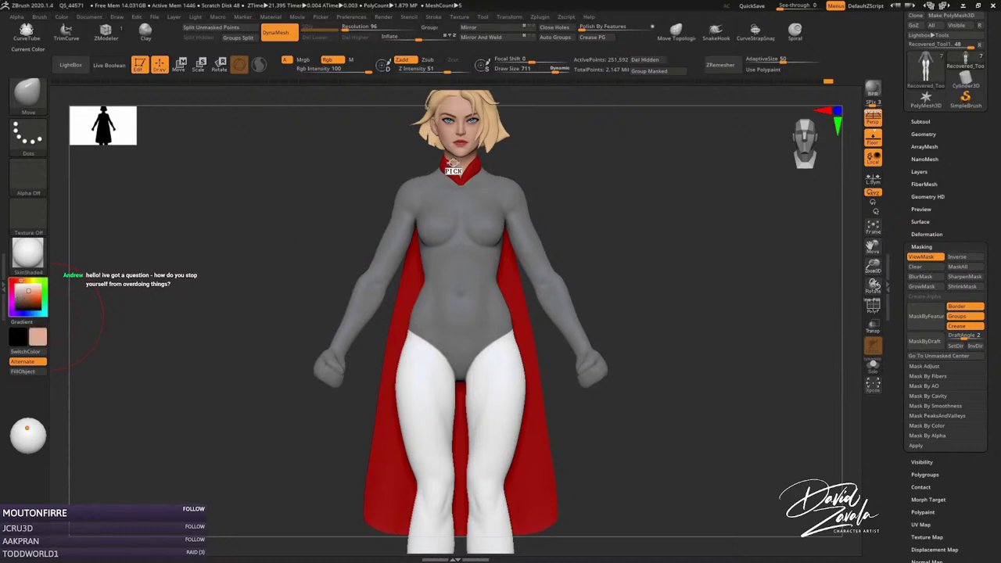
pyautogui.click(22, 372)
# Hide the mask display and orbit around the legs, torso, head and cape to check the fill.
pyautogui.press('f')
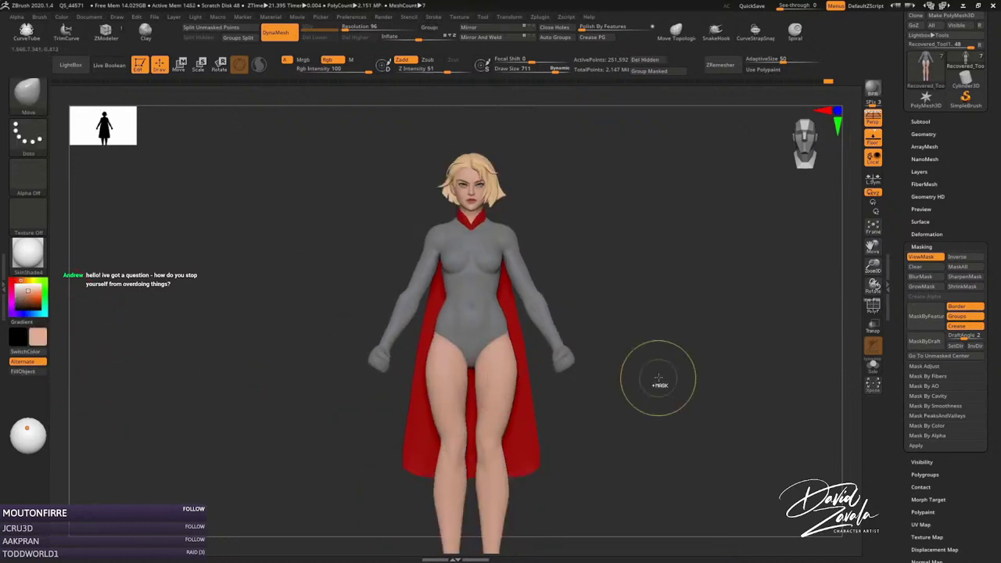
pyautogui.hotkey('ctrl', 'h')
pyautogui.keyDown('ctrl'); pyautogui.moveTo(545, 423); pyautogui.dragTo(540, 367, button='right'); pyautogui.keyUp('ctrl')
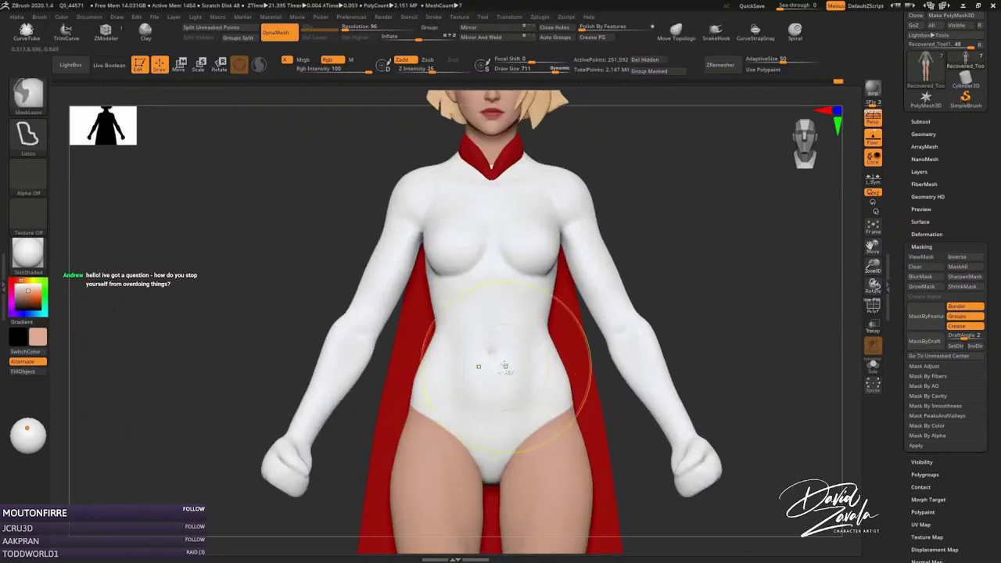
pyautogui.hotkey('ctrl', 'h')
pyautogui.keyDown('alt'); pyautogui.moveTo(286, 322); pyautogui.dragTo(291, 375, button='right'); pyautogui.keyUp('alt')
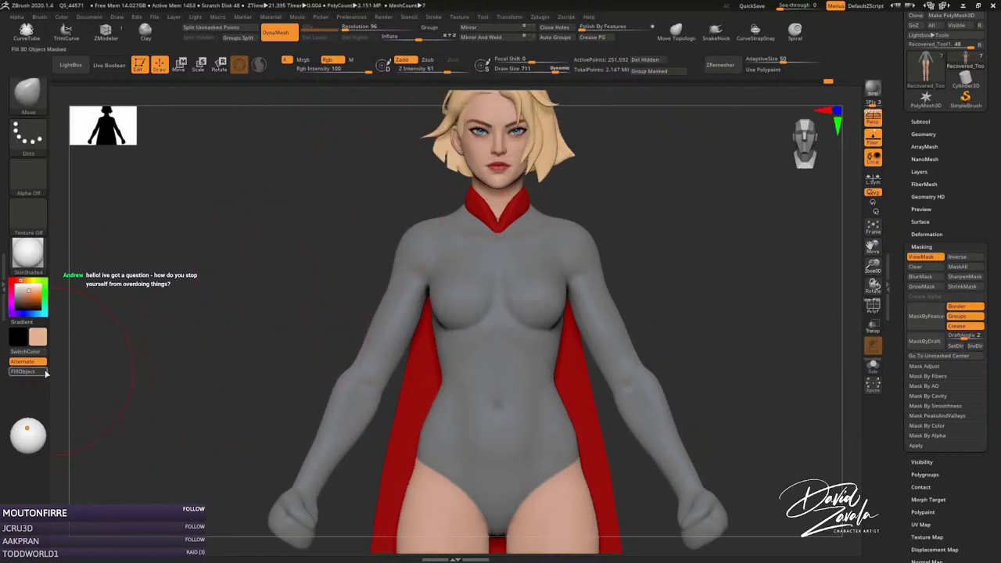
pyautogui.press('f')
pyautogui.hotkey('ctrl', 'h')
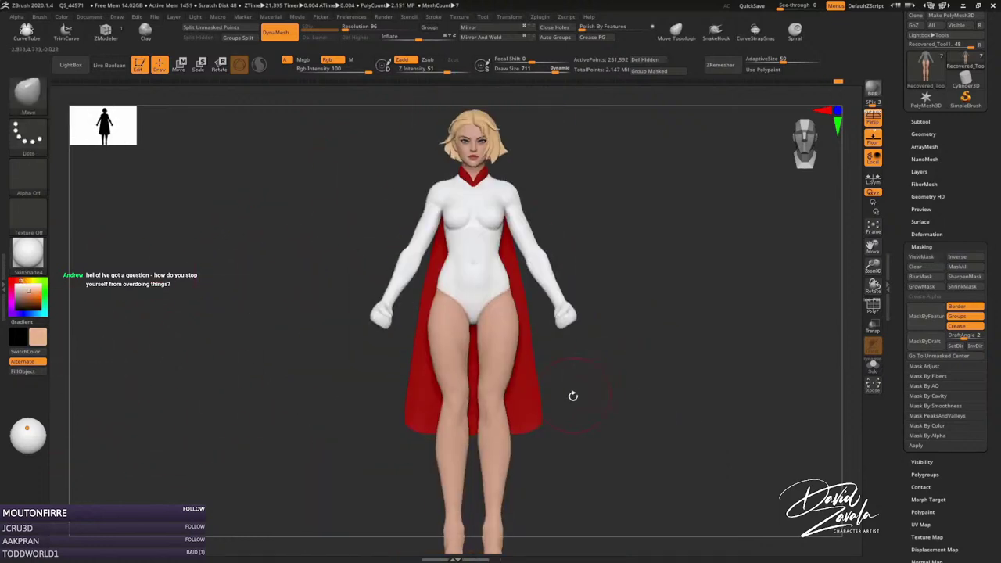
pyautogui.keyDown('alt'); pyautogui.moveTo(573, 395); pyautogui.dragTo(582, 369, button='right'); pyautogui.keyUp('alt')
pyautogui.moveTo(547, 425)
pyautogui.keyDown('alt'); pyautogui.mouseDown(button='right')
pyautogui.moveTo(467, 393)
pyautogui.moveTo(507, 456)
pyautogui.mouseUp(button='right'); pyautogui.keyUp('alt')
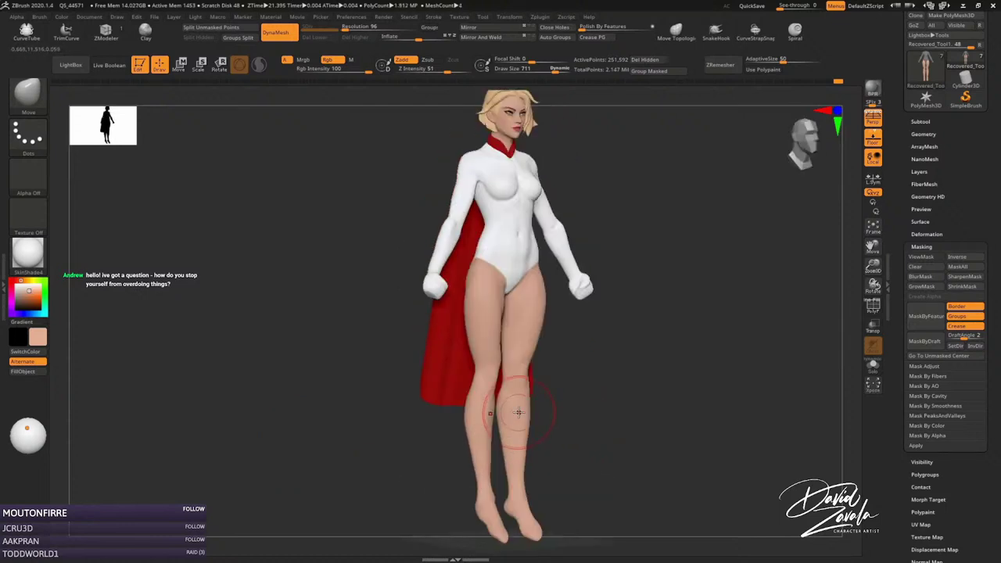
# At draw size 750, reshape and smooth the thighs and hips with Move and Smooth strokes.
pyautogui.moveTo(413, 285)
pyautogui.keyDown('alt'); pyautogui.mouseDown(button='right')
pyautogui.moveTo(469, 336)
pyautogui.moveTo(480, 312)
pyautogui.mouseUp(button='right'); pyautogui.keyUp('alt')
pyautogui.write('s')
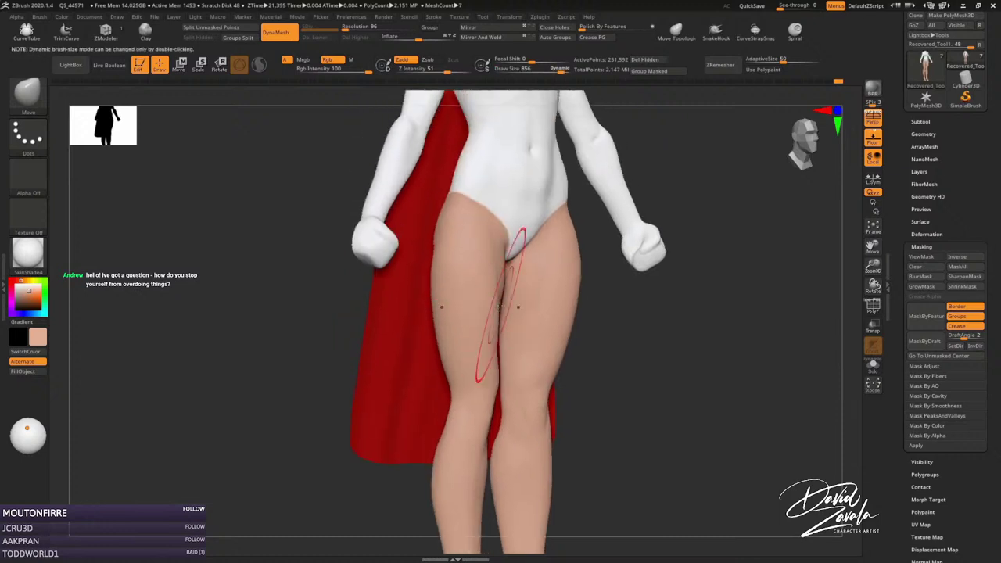
pyautogui.write('750')
pyautogui.press('Return')
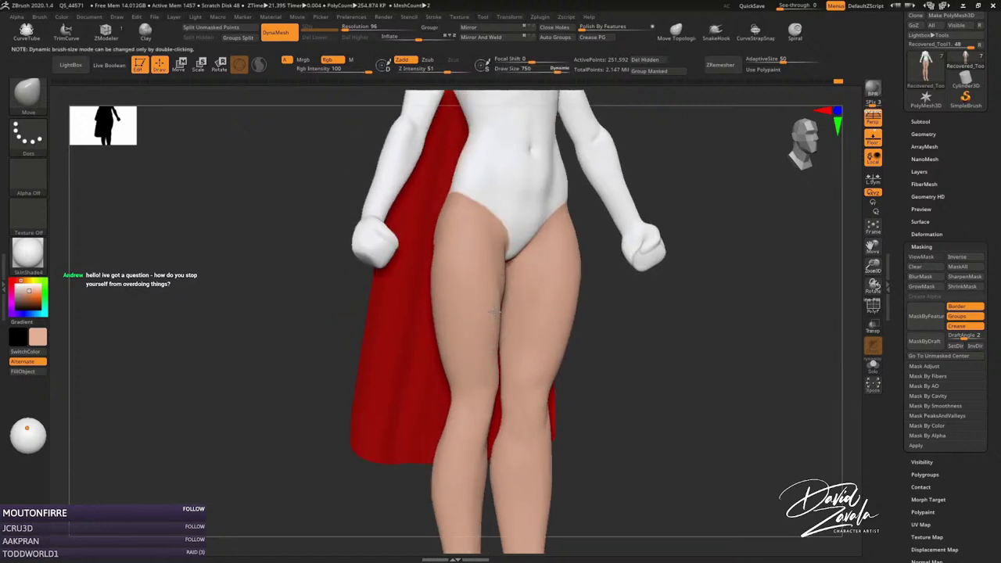
pyautogui.moveTo(503, 328)
pyautogui.mouseDown(button='right')
pyautogui.moveTo(513, 279)
pyautogui.moveTo(507, 294)
pyautogui.mouseUp(button='right')
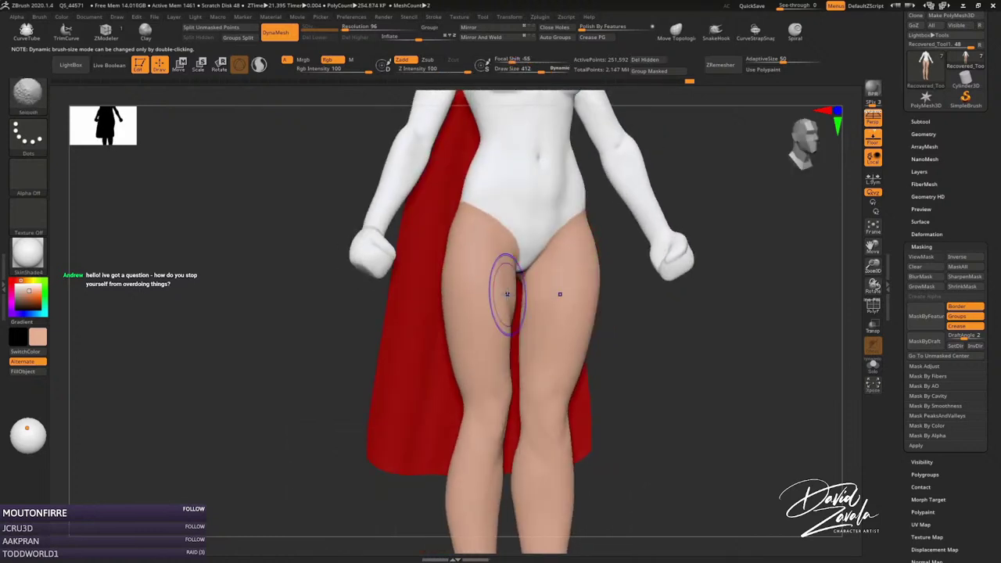
pyautogui.press('shift')
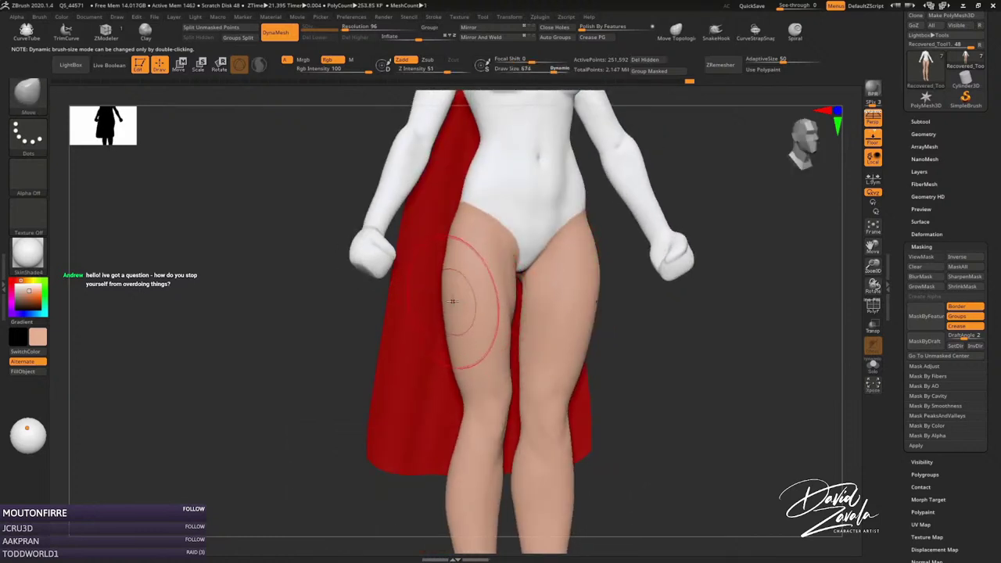
pyautogui.moveTo(444, 298)
pyautogui.keyDown('alt'); pyautogui.mouseDown(button='right')
pyautogui.moveTo(453, 313)
pyautogui.moveTo(476, 300)
pyautogui.moveTo(447, 290)
pyautogui.moveTo(559, 286)
pyautogui.mouseUp(button='right'); pyautogui.keyUp('alt')
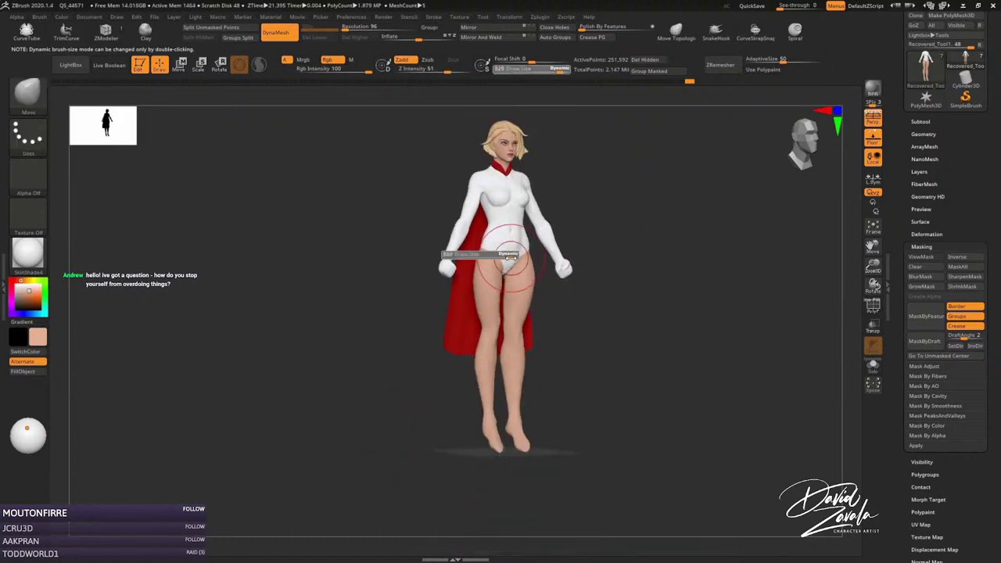
pyautogui.keyDown('shift'); pyautogui.moveTo(530, 234); pyautogui.dragTo(554, 242); pyautogui.keyUp('shift')
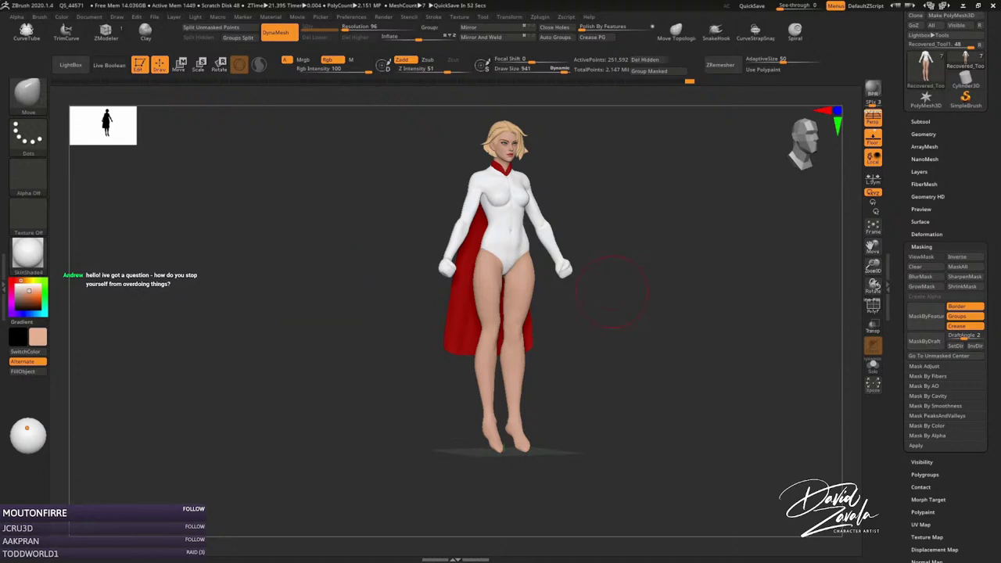
pyautogui.moveTo(613, 291)
pyautogui.keyDown('ctrl'); pyautogui.mouseDown(button='right')
pyautogui.moveTo(463, 297)
pyautogui.moveTo(494, 316)
pyautogui.moveTo(514, 251)
pyautogui.mouseUp(button='right'); pyautogui.keyUp('ctrl')
pyautogui.keyDown('shift'); pyautogui.moveTo(514, 250); pyautogui.dragTo(480, 268); pyautogui.keyUp('shift')
pyautogui.moveTo(480, 268)
pyautogui.mouseDown(button='right')
pyautogui.moveTo(542, 220)
pyautogui.moveTo(528, 277)
pyautogui.mouseUp(button='right')
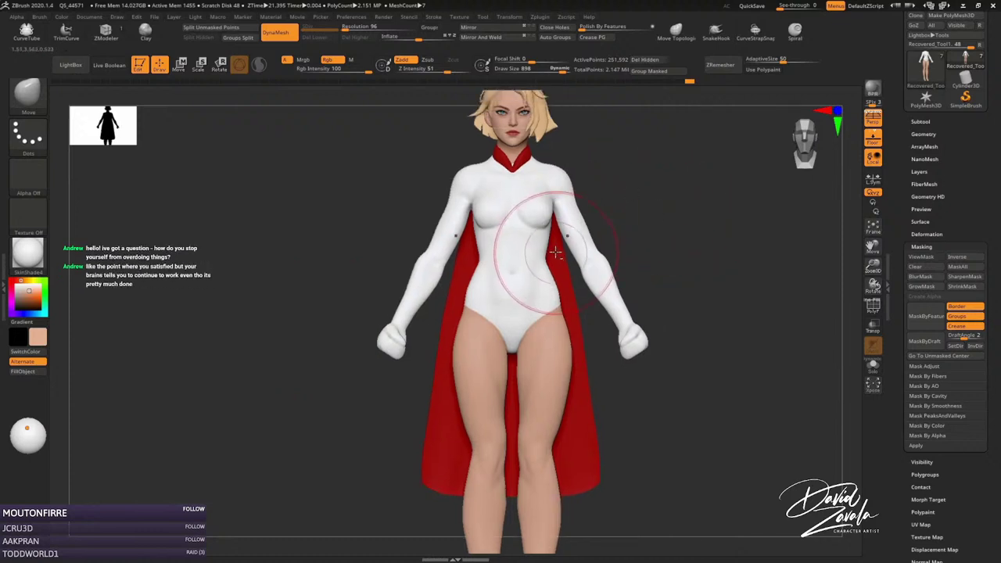
# Shrink the brush to 524 and duplicate the body subtool.
pyautogui.keyDown('alt'); pyautogui.moveTo(514, 291); pyautogui.dragTo(538, 202, button='right'); pyautogui.keyUp('alt')
pyautogui.press('s')
pyautogui.moveTo(538, 201); pyautogui.dragTo(509, 202)
pyautogui.moveTo(509, 202)
pyautogui.keyDown('alt'); pyautogui.mouseDown(button='right')
pyautogui.moveTo(514, 230)
pyautogui.moveTo(827, 186)
pyautogui.mouseUp(button='right'); pyautogui.keyUp('alt')
pyautogui.click(921, 123)
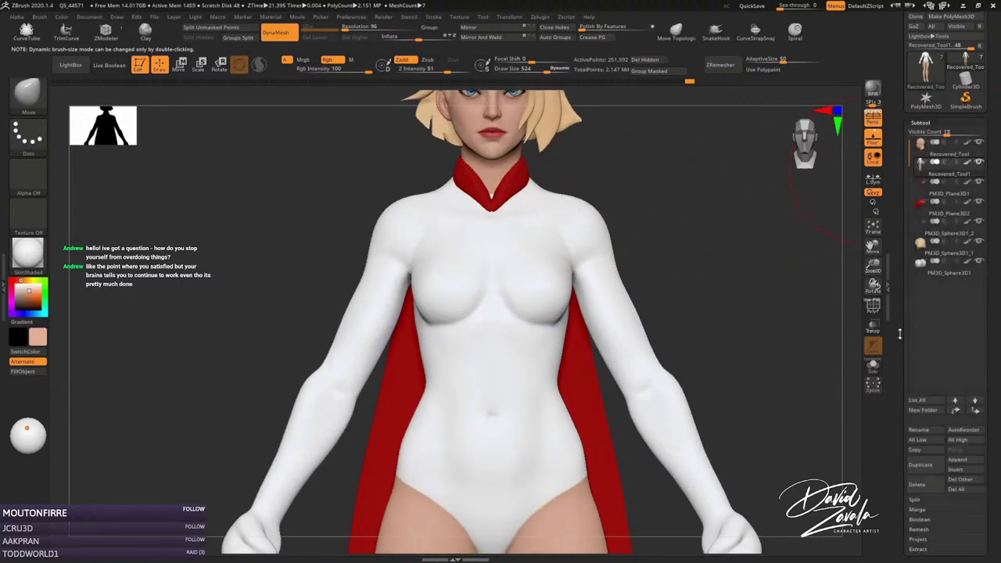
pyautogui.click(926, 467)
# Lasso-mask the upper chest and right shoulder on the duplicate.
pyautogui.moveTo(622, 185)
pyautogui.keyDown('ctrl'); pyautogui.mouseDown()
pyautogui.moveTo(494, 311)
pyautogui.moveTo(471, 217)
pyautogui.moveTo(618, 157)
pyautogui.mouseUp(); pyautogui.keyUp('ctrl')
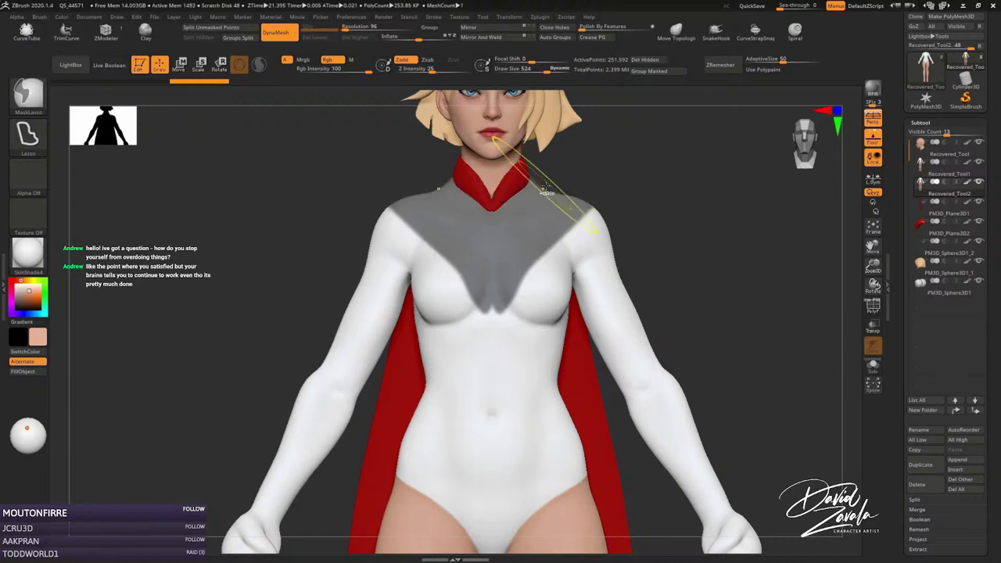
pyautogui.keyDown('ctrl'); pyautogui.click(623, 213); pyautogui.keyUp('ctrl')
pyautogui.keyDown('ctrl'); pyautogui.click(625, 221); pyautogui.keyUp('ctrl')
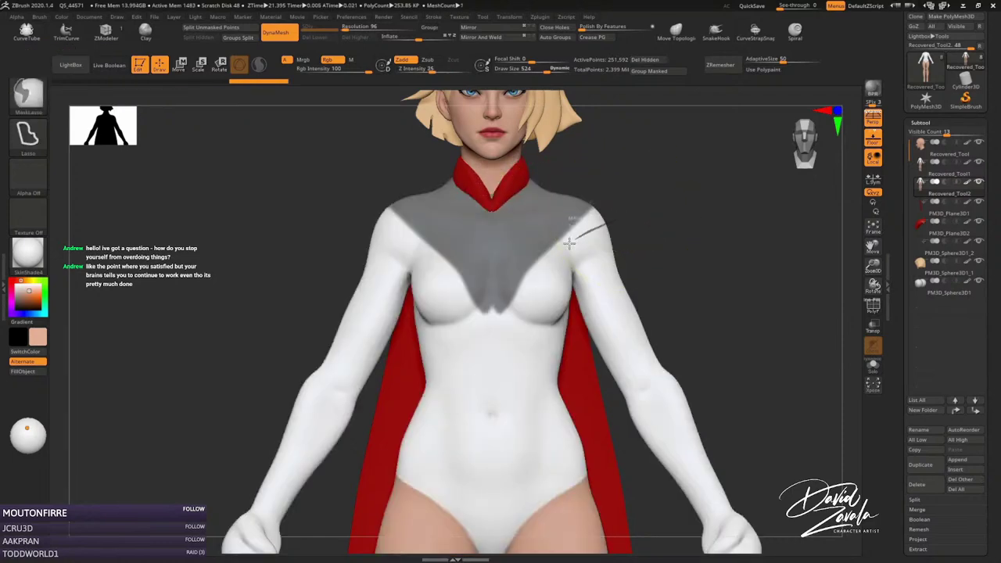
pyautogui.keyDown('ctrl'); pyautogui.moveTo(569, 244); pyautogui.dragTo(632, 202); pyautogui.keyUp('ctrl')
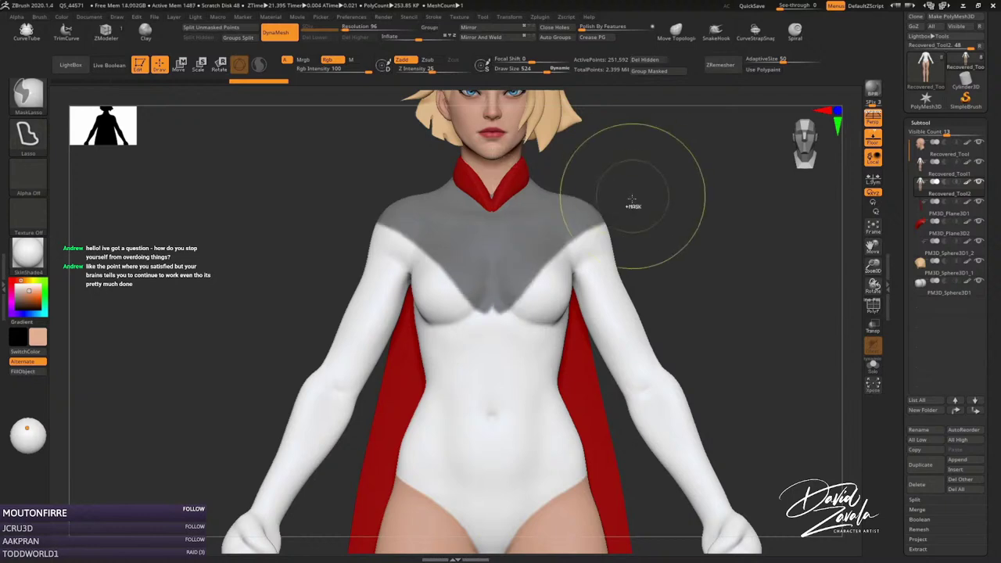
pyautogui.keyDown('ctrl'); pyautogui.click(630, 219); pyautogui.keyUp('ctrl')
pyautogui.keyDown('ctrl'); pyautogui.click(633, 268); pyautogui.keyUp('ctrl')
# Extend the mask into a V between the breasts and invert it.
pyautogui.scroll(2, 527, 302)
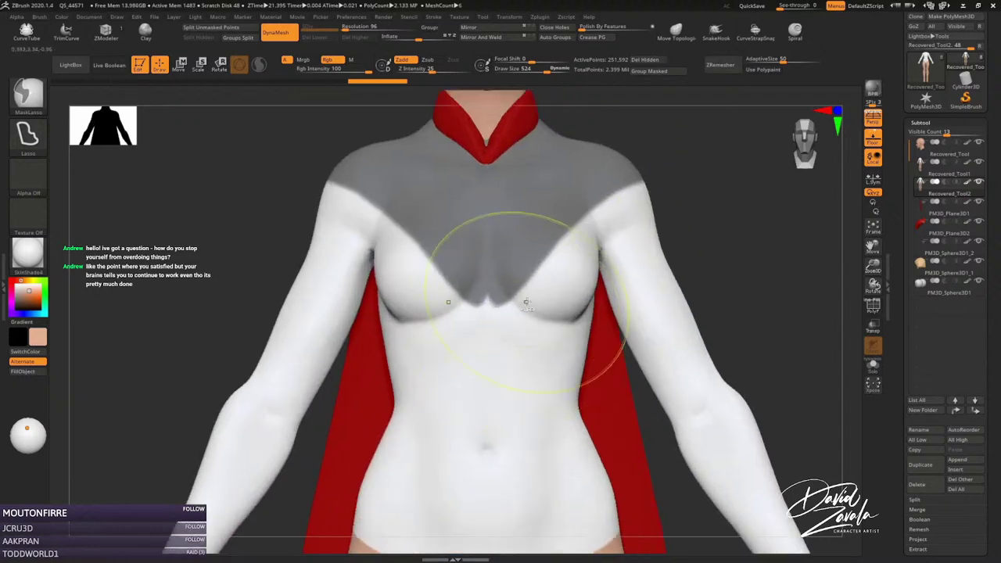
pyautogui.keyDown('ctrl'); pyautogui.moveTo(514, 286); pyautogui.dragTo(487, 303); pyautogui.keyUp('ctrl')
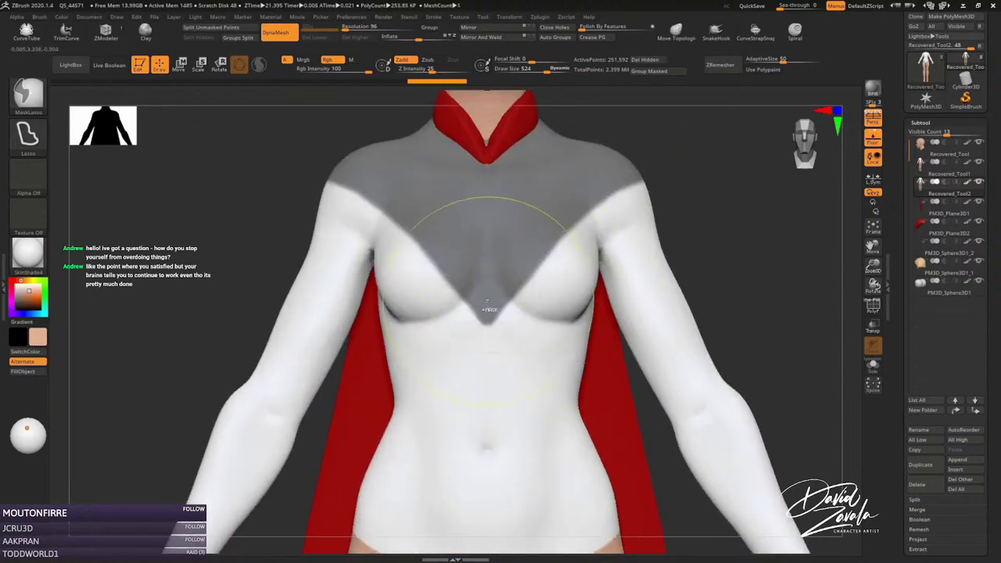
pyautogui.scroll(-3, 487, 301)
pyautogui.moveTo(486, 301); pyautogui.dragTo(516, 301, button='right')
pyautogui.scroll(3, 483, 305)
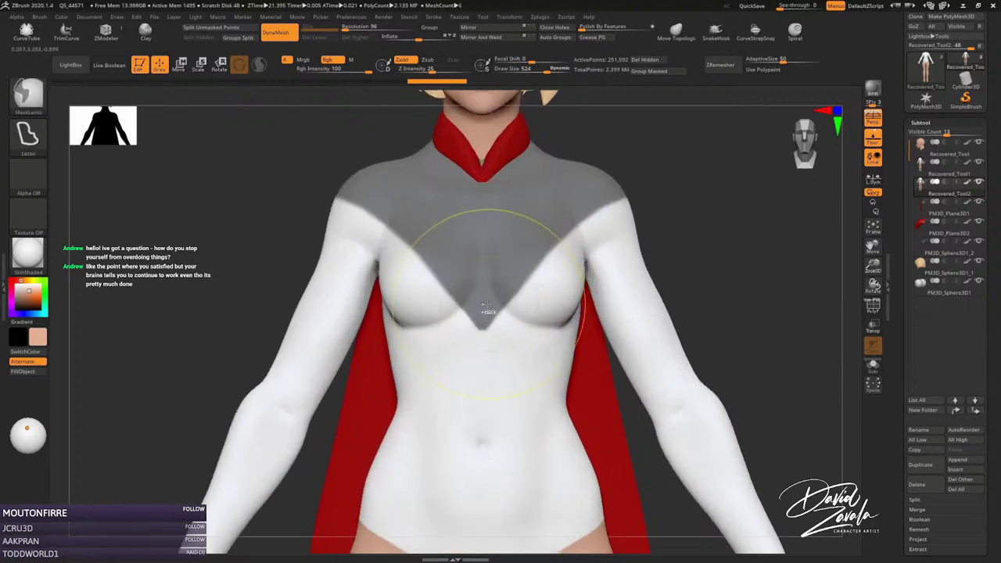
pyautogui.scroll(-2, 485, 321)
pyautogui.keyDown('ctrl'); pyautogui.click(626, 290); pyautogui.keyUp('ctrl')
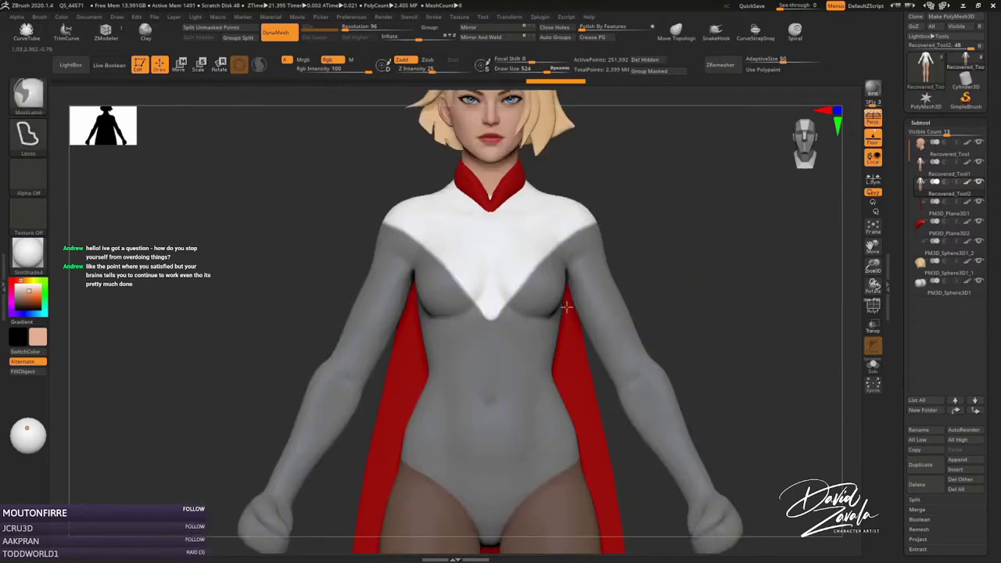
# Invert the mask and lasso-trim straight edges across the left shoulder and chest.
pyautogui.scroll(2, 681, 301)
pyautogui.keyDown('ctrl'); pyautogui.moveTo(540, 249); pyautogui.dragTo(509, 332); pyautogui.keyUp('ctrl')
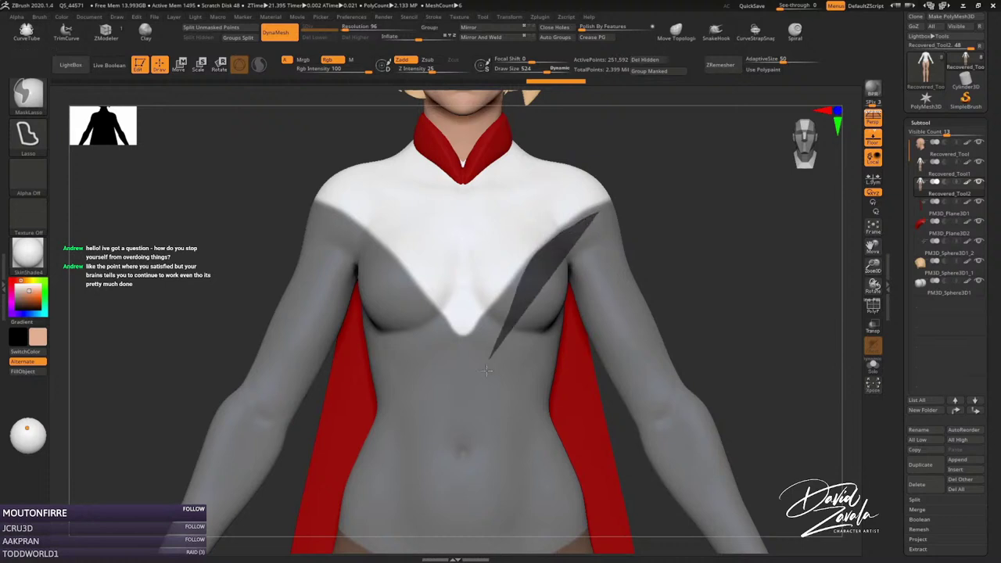
pyautogui.scroll(-2, 508, 332)
pyautogui.scroll(2, 418, 315)
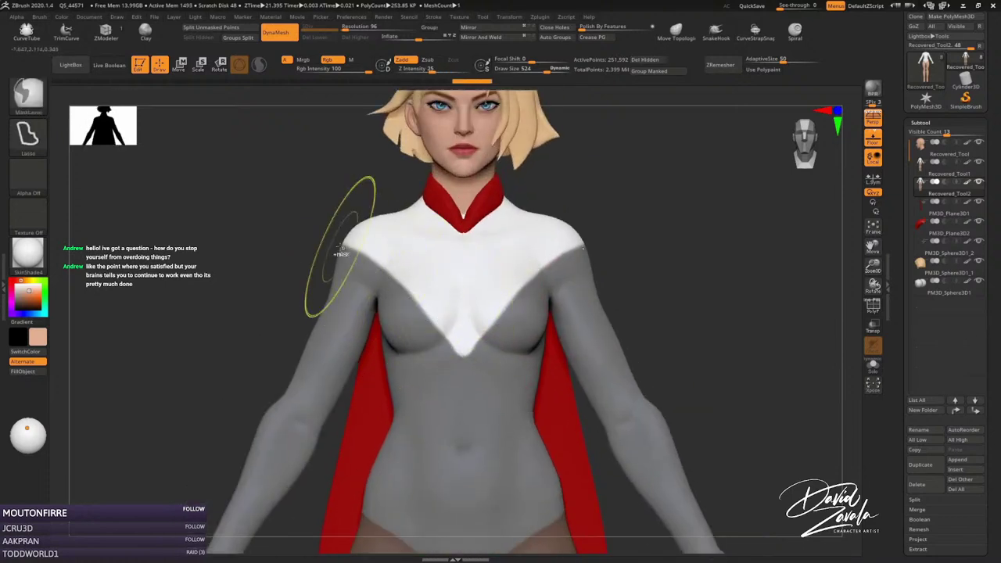
pyautogui.keyDown('ctrl'); pyautogui.click(301, 234); pyautogui.keyUp('ctrl')
pyautogui.keyDown('ctrl'); pyautogui.moveTo(321, 233); pyautogui.dragTo(422, 266); pyautogui.keyUp('ctrl')
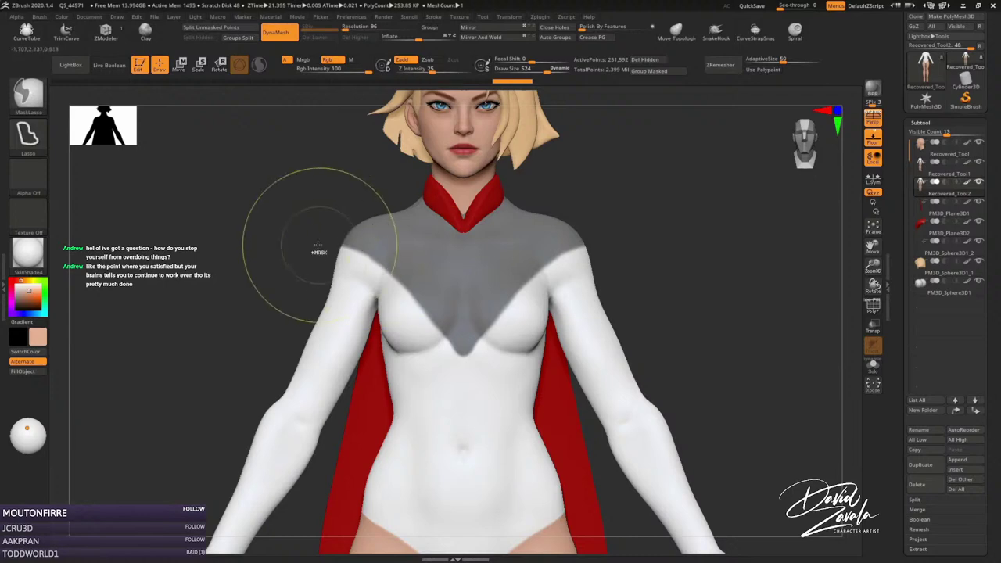
pyautogui.keyDown('ctrl'); pyautogui.moveTo(301, 241); pyautogui.dragTo(413, 257); pyautogui.keyUp('ctrl')
pyautogui.moveTo(349, 246)
pyautogui.keyDown('ctrl'); pyautogui.mouseDown()
pyautogui.moveTo(442, 315)
pyautogui.moveTo(447, 328)
pyautogui.moveTo(559, 228)
pyautogui.moveTo(526, 290)
pyautogui.moveTo(480, 319)
pyautogui.moveTo(499, 302)
pyautogui.moveTo(592, 312)
pyautogui.moveTo(447, 358)
pyautogui.moveTo(540, 267)
pyautogui.mouseUp(); pyautogui.keyUp('ctrl')
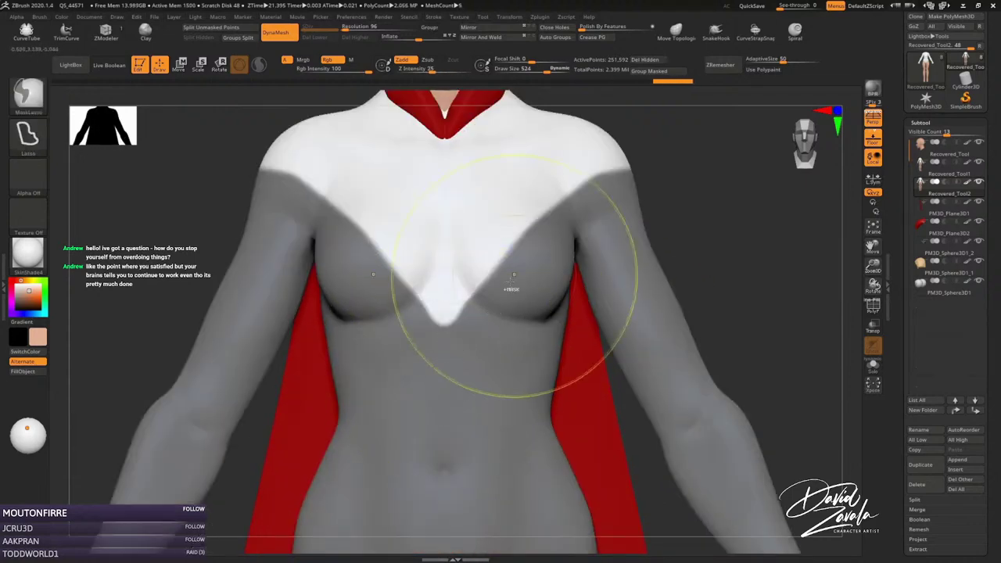
pyautogui.moveTo(412, 338)
pyautogui.keyDown('ctrl'); pyautogui.mouseDown()
pyautogui.moveTo(554, 224)
pyautogui.moveTo(540, 227)
pyautogui.mouseUp(); pyautogui.keyUp('ctrl')
pyautogui.keyDown('ctrl'); pyautogui.moveTo(536, 230); pyautogui.dragTo(531, 267, button='right'); pyautogui.keyUp('ctrl')
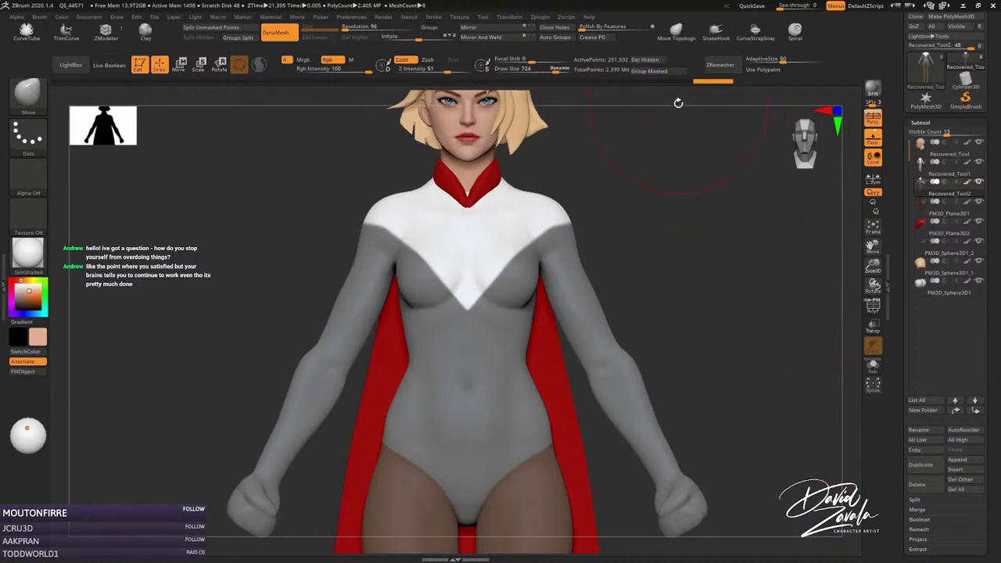
# Clear the body mask, make the separated V-shaped chest piece active, and isolate it with Solo.
pyautogui.click(667, 73)
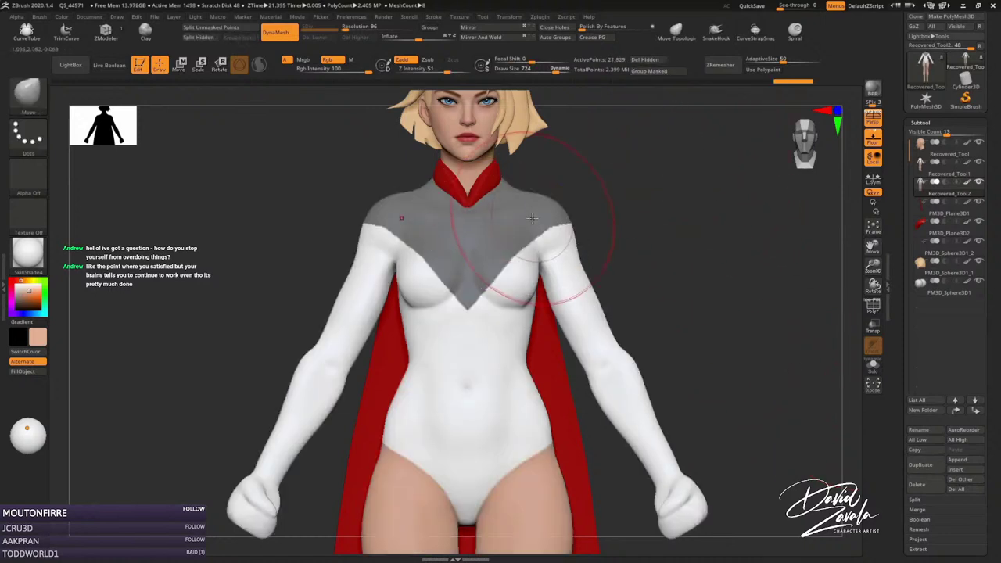
pyautogui.press('w')
pyautogui.press('q')
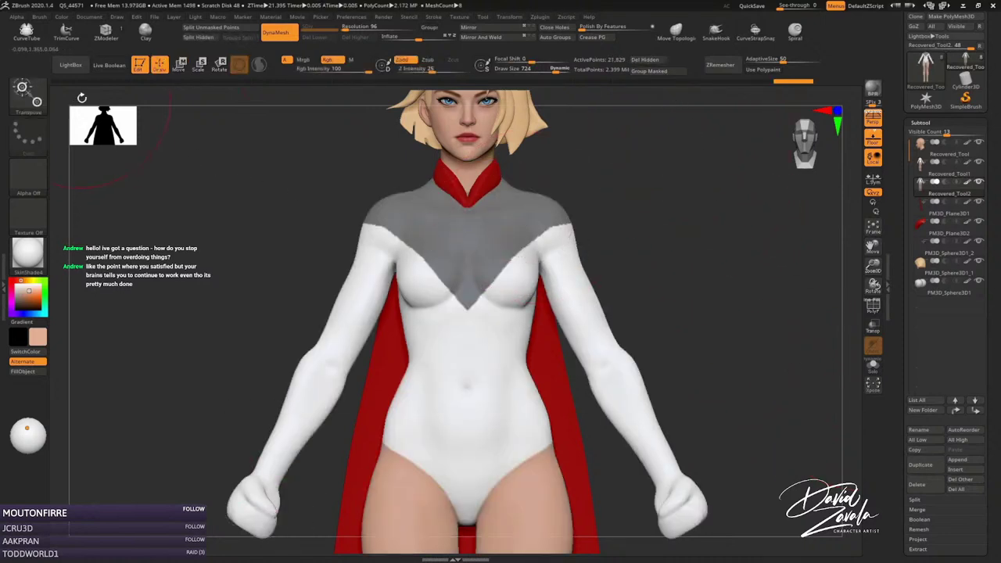
pyautogui.click(28, 94)
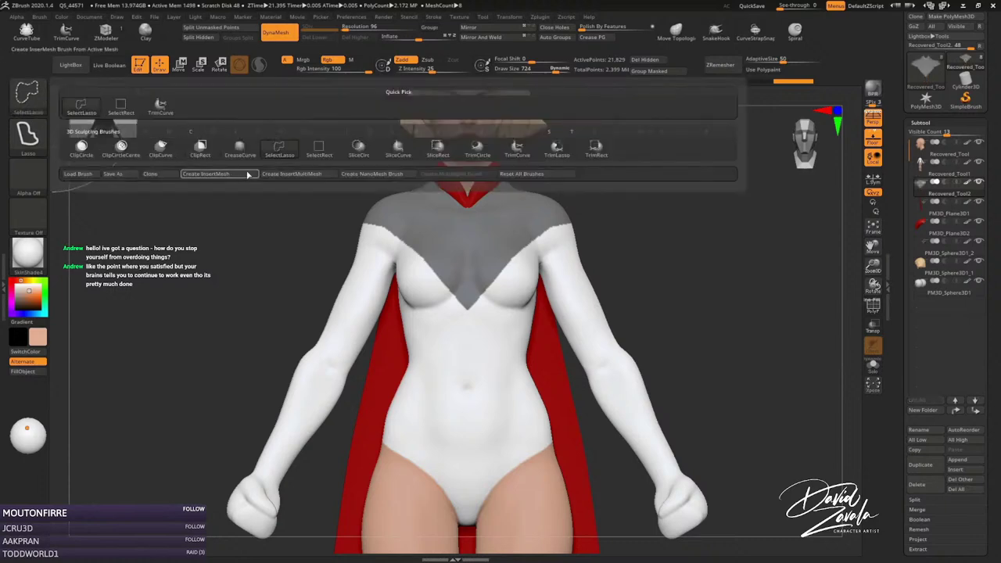
pyautogui.click(313, 152)
pyautogui.hotkey('ctrl', 'shift', 'a')
pyautogui.press('w')
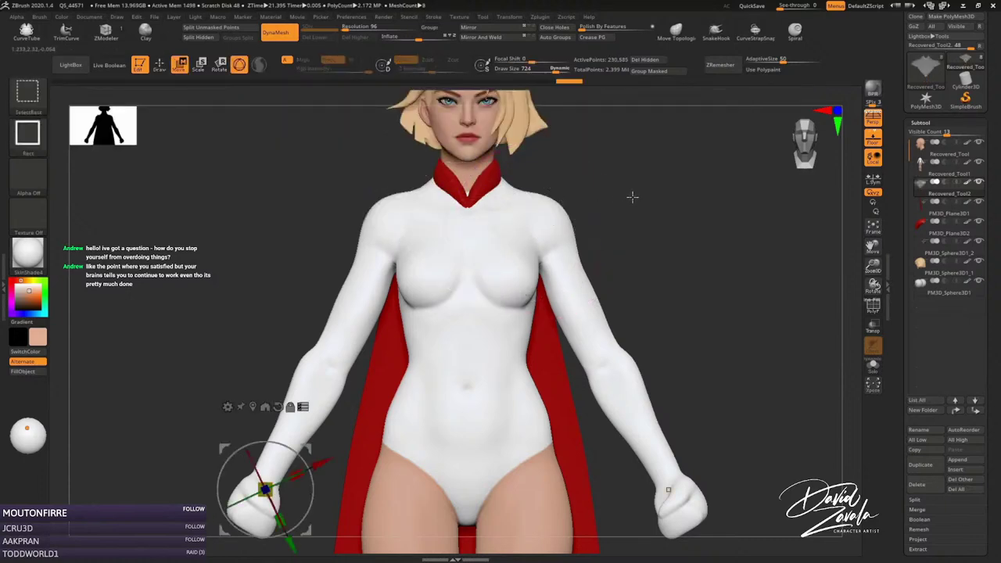
pyautogui.keyDown('ctrl'); pyautogui.click(629, 217); pyautogui.keyUp('ctrl')
pyautogui.hotkey('alt', 'Down')
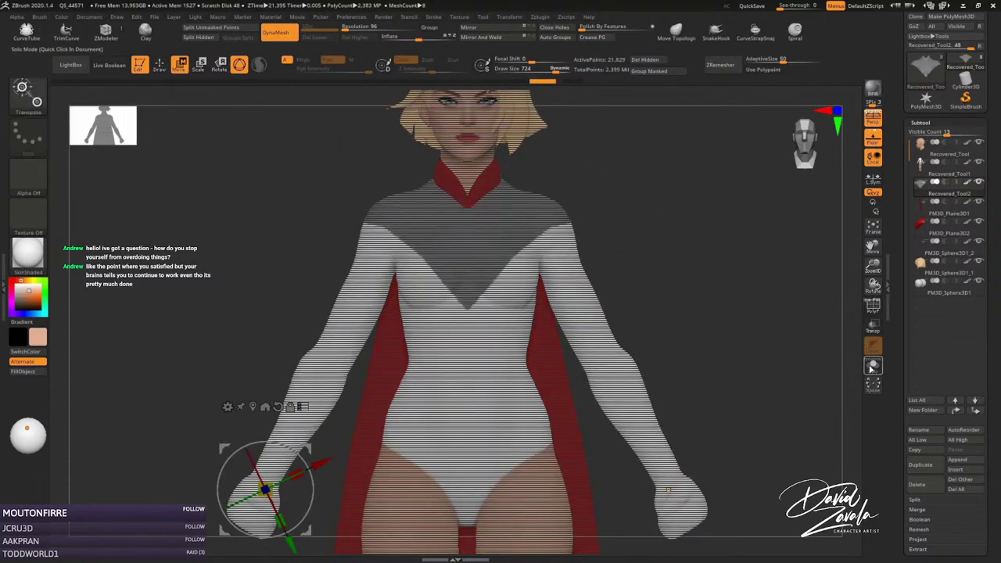
pyautogui.hotkey('ctrl', 'shift', 's')
# Inspect the isolated chest piece from several angles, restoring solid display and recentring the gizmo.
pyautogui.moveTo(668, 489); pyautogui.dragTo(334, 161)
pyautogui.click(166, 69)
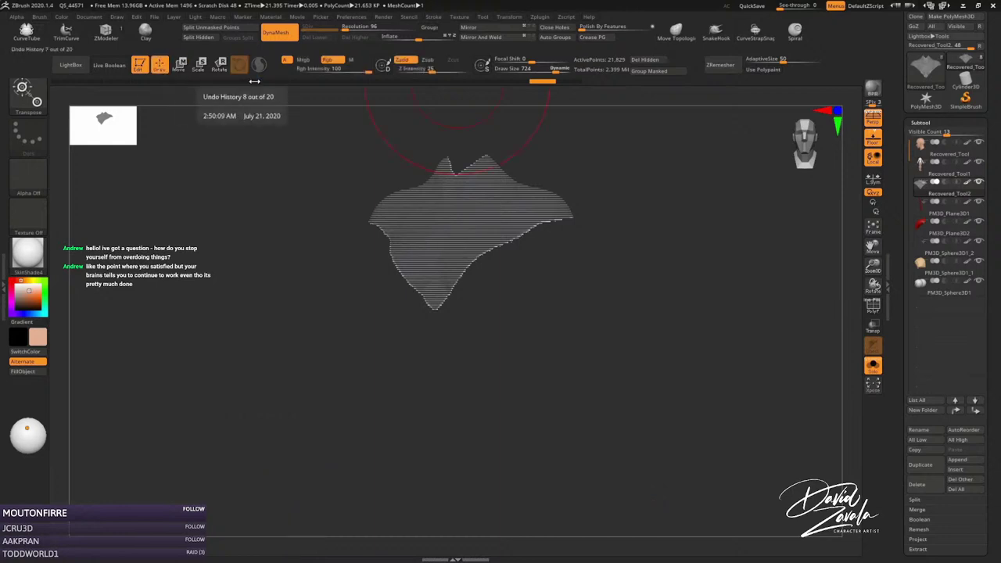
pyautogui.moveTo(563, 274)
pyautogui.mouseDown()
pyautogui.moveTo(604, 308)
pyautogui.moveTo(619, 305)
pyautogui.mouseUp()
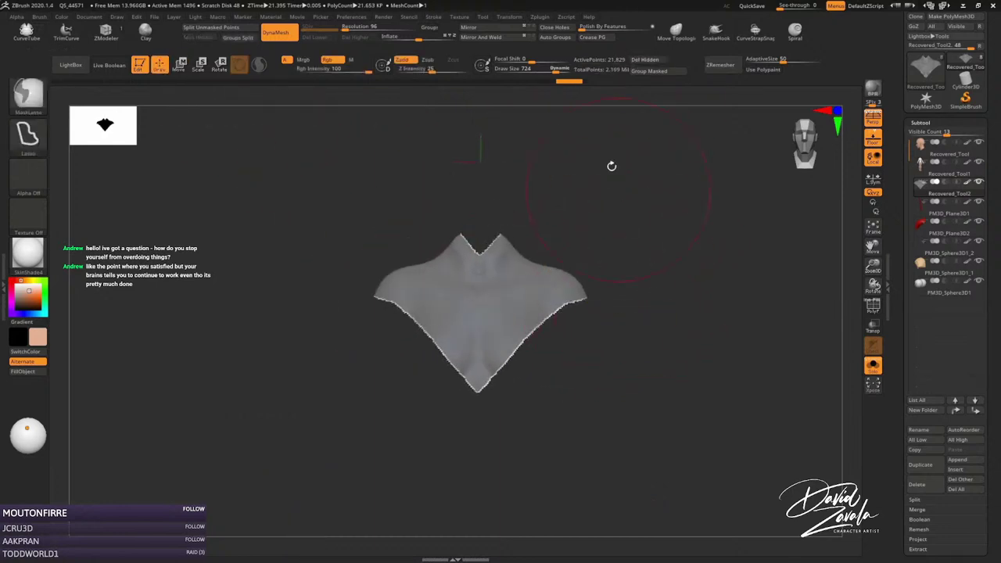
pyautogui.press('w')
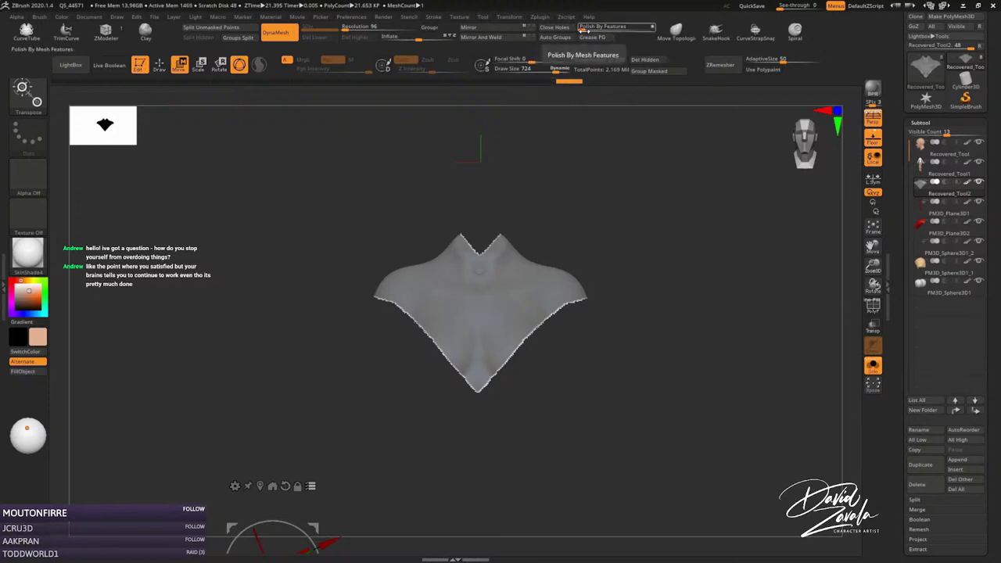
pyautogui.hotkey('ctrl', 'shift')
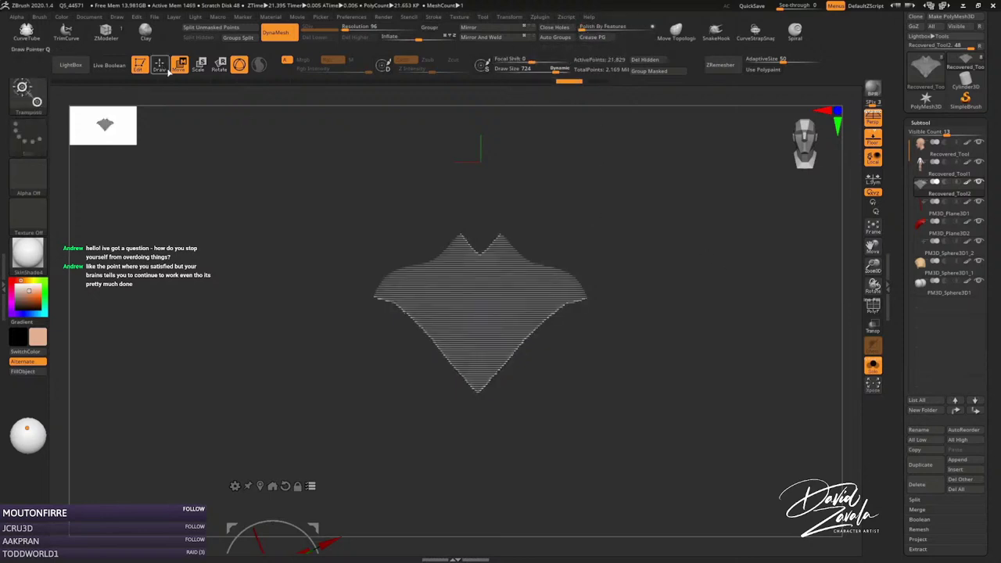
pyautogui.keyDown('ctrl'); pyautogui.keyDown('shift'); pyautogui.click(543, 219); pyautogui.keyUp('shift'); pyautogui.keyUp('ctrl')
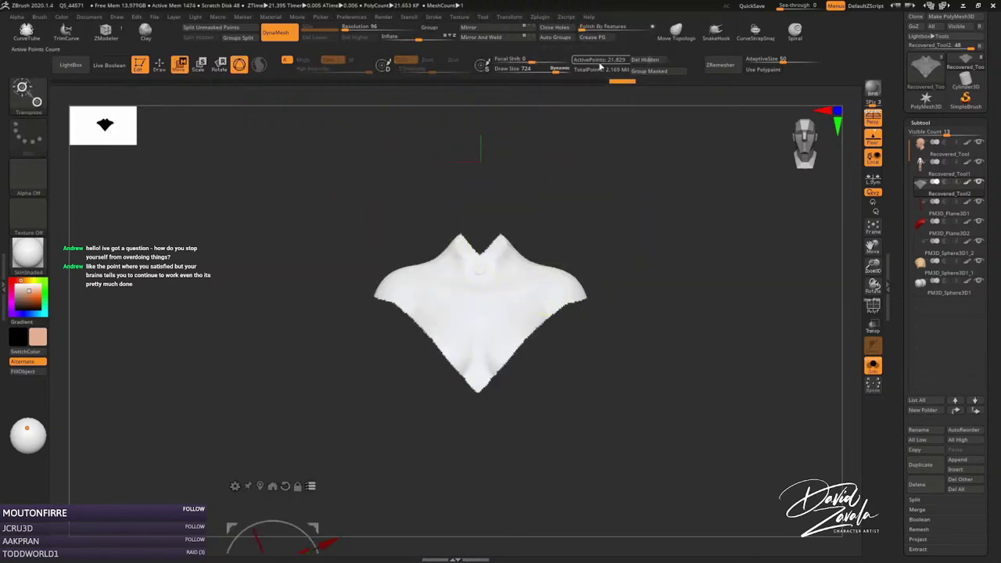
pyautogui.moveTo(600, 109)
pyautogui.keyDown('alt'); pyautogui.mouseDown()
pyautogui.moveTo(529, 185)
pyautogui.moveTo(690, 144)
pyautogui.mouseUp(); pyautogui.keyUp('alt')
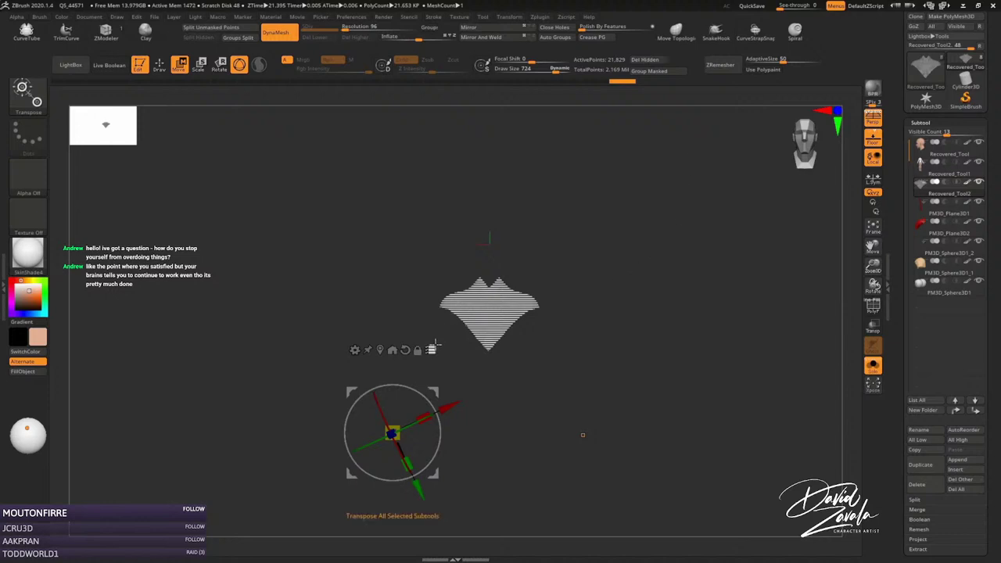
pyautogui.click(393, 350)
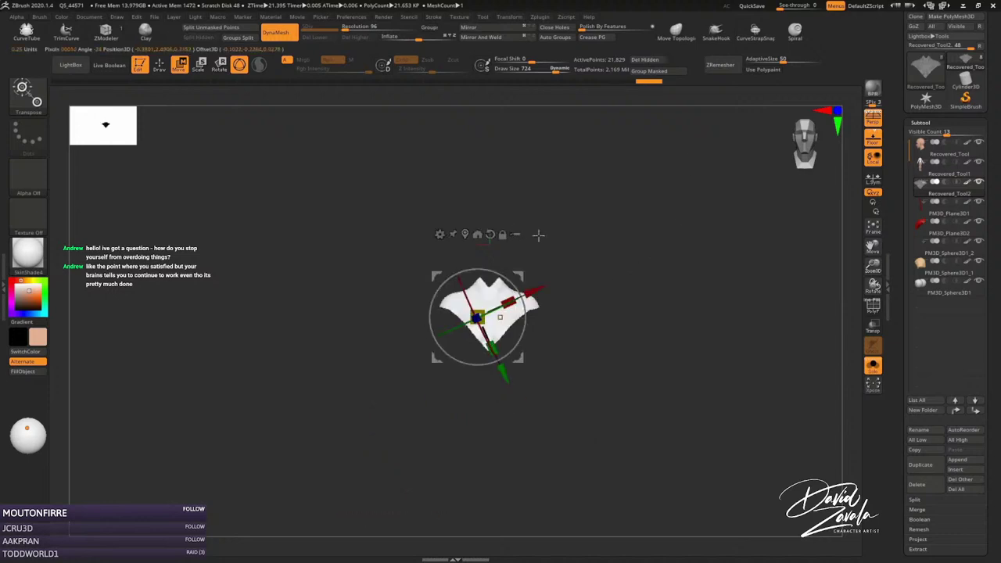
pyautogui.keyDown('ctrl'); pyautogui.moveTo(536, 233); pyautogui.dragTo(630, 306, button='right'); pyautogui.keyUp('ctrl')
pyautogui.press('q')
pyautogui.moveTo(347, 177); pyautogui.dragTo(357, 258)
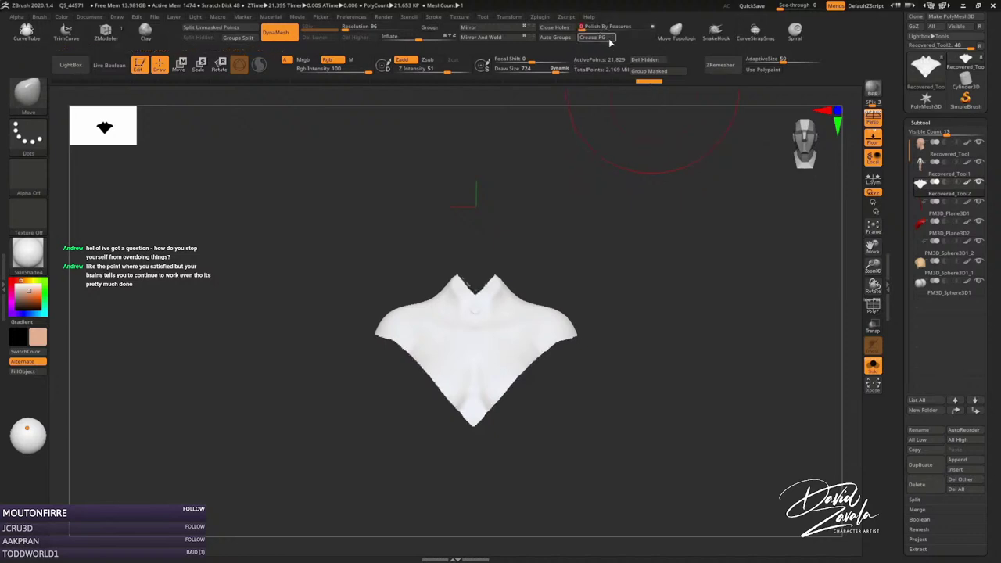
pyautogui.moveTo(506, 380)
pyautogui.mouseDown()
pyautogui.moveTo(467, 373)
pyautogui.moveTo(642, 402)
pyautogui.mouseUp()
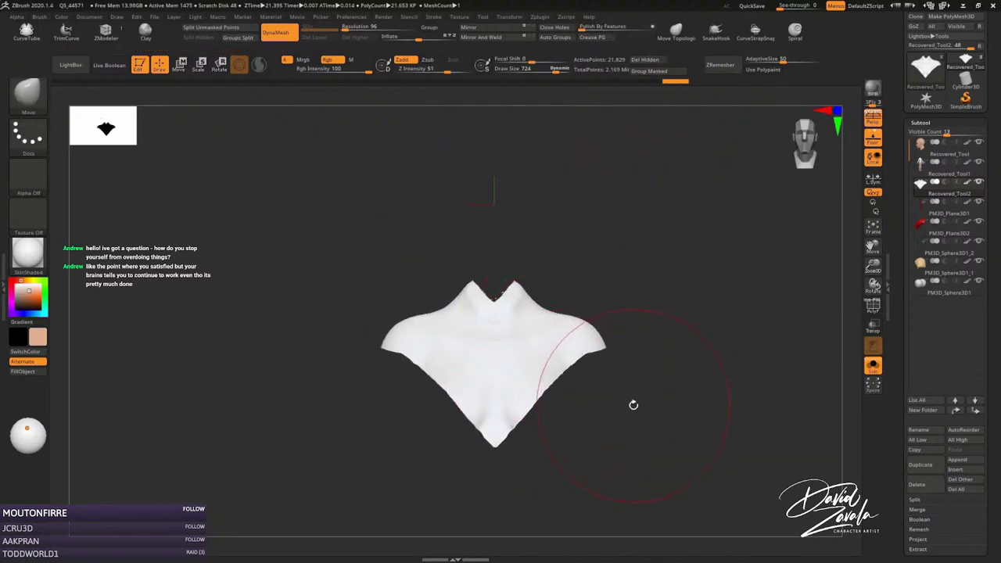
pyautogui.moveTo(600, 302); pyautogui.dragTo(477, 358)
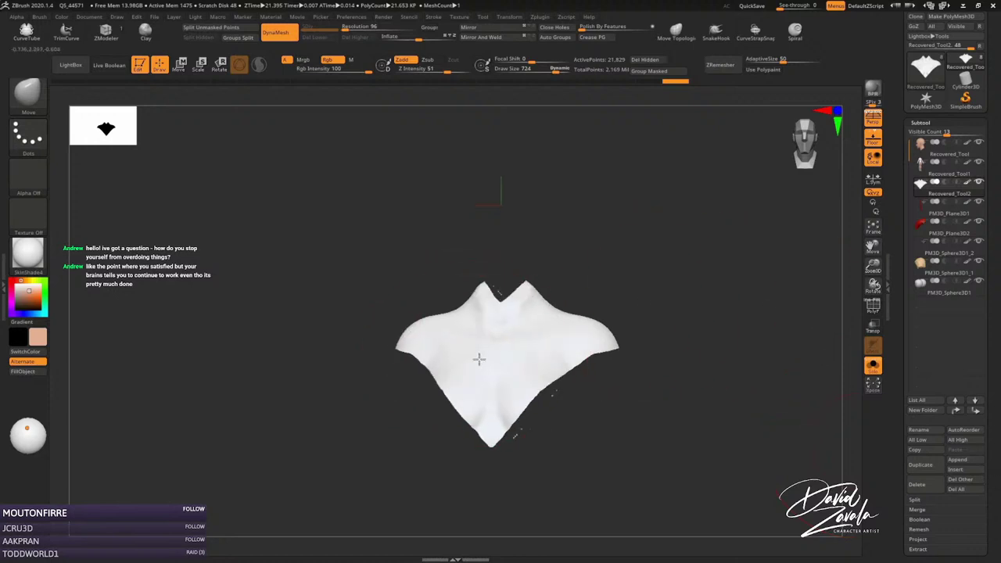
pyautogui.scroll(-5, 985, 344)
# ZRemesh the shoulder piece to 8,998 points with polish 0, smooth it, and exit Solo.
pyautogui.click(926, 268)
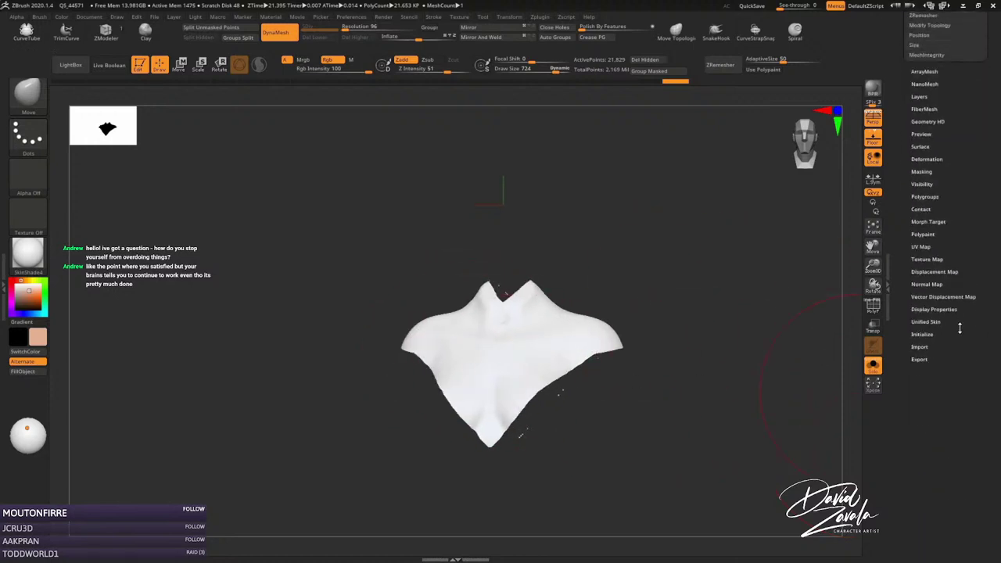
pyautogui.click(924, 283)
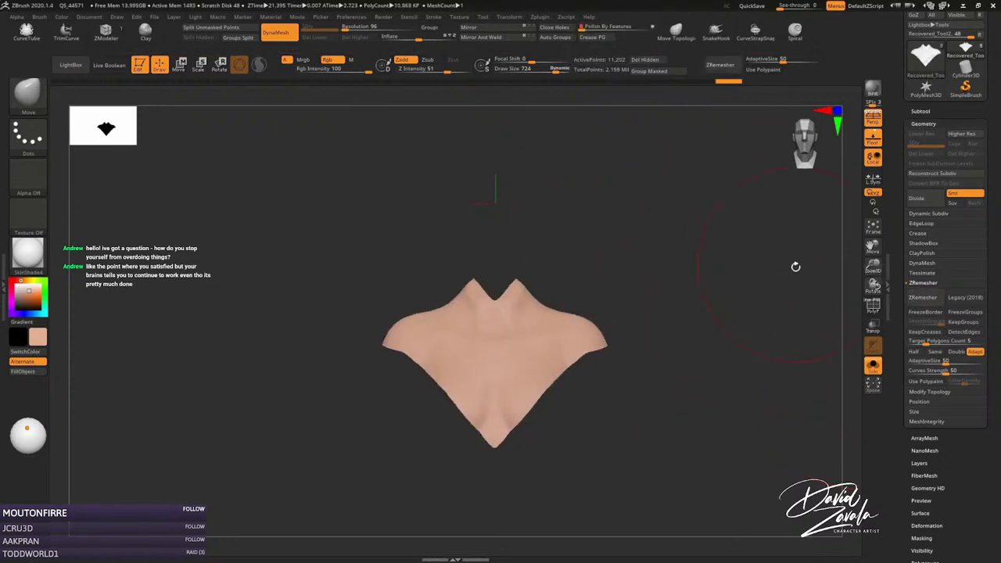
pyautogui.click(923, 303)
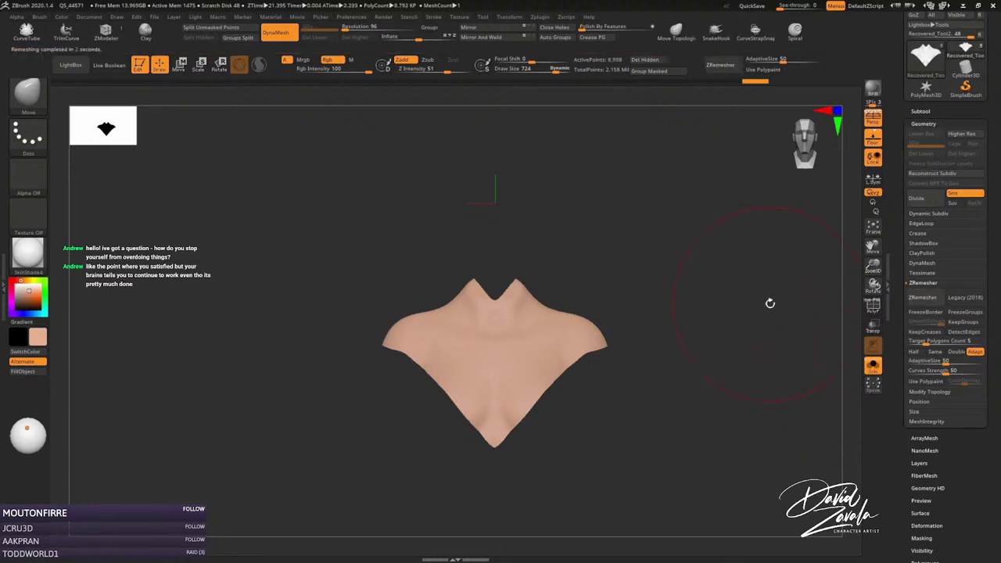
pyautogui.moveTo(602, 29); pyautogui.dragTo(581, 29)
pyautogui.keyDown('shift'); pyautogui.moveTo(639, 357); pyautogui.dragTo(610, 361); pyautogui.keyUp('shift')
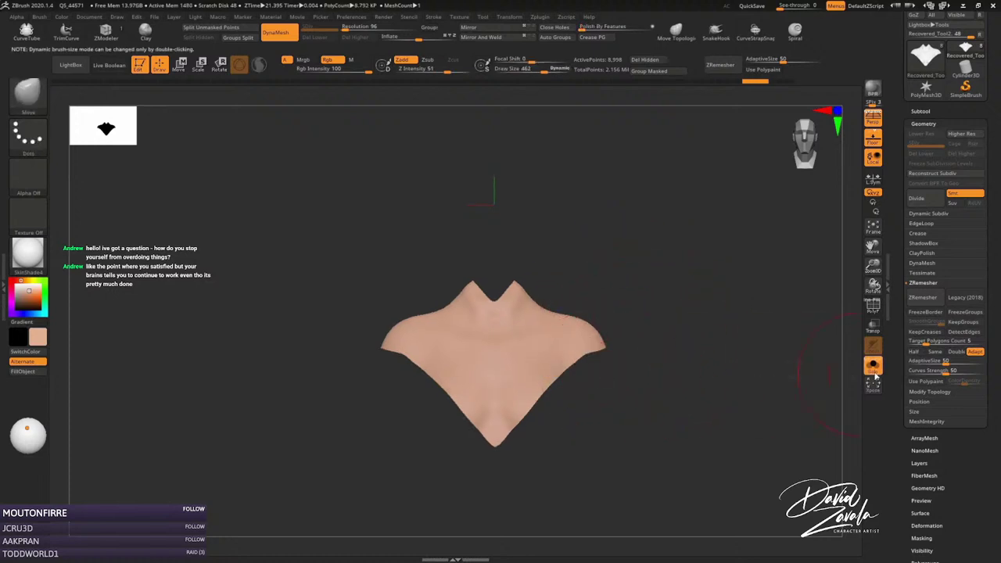
pyautogui.click(872, 365)
# Smooth the shoulder piece onto the shoulders, fill it red, and check it from front and below.
pyautogui.moveTo(423, 37); pyautogui.dragTo(416, 36)
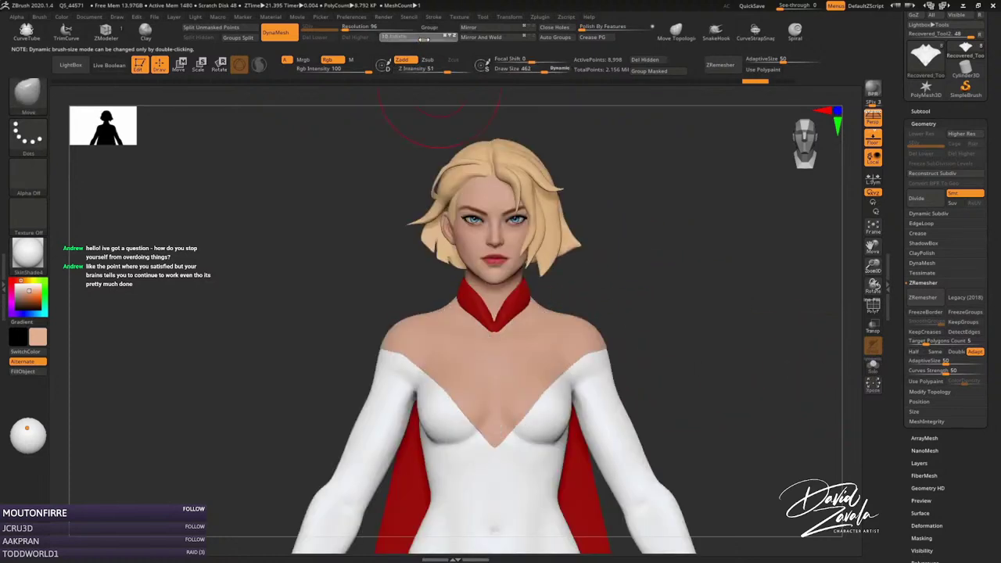
pyautogui.moveTo(306, 280); pyautogui.dragTo(125, 333)
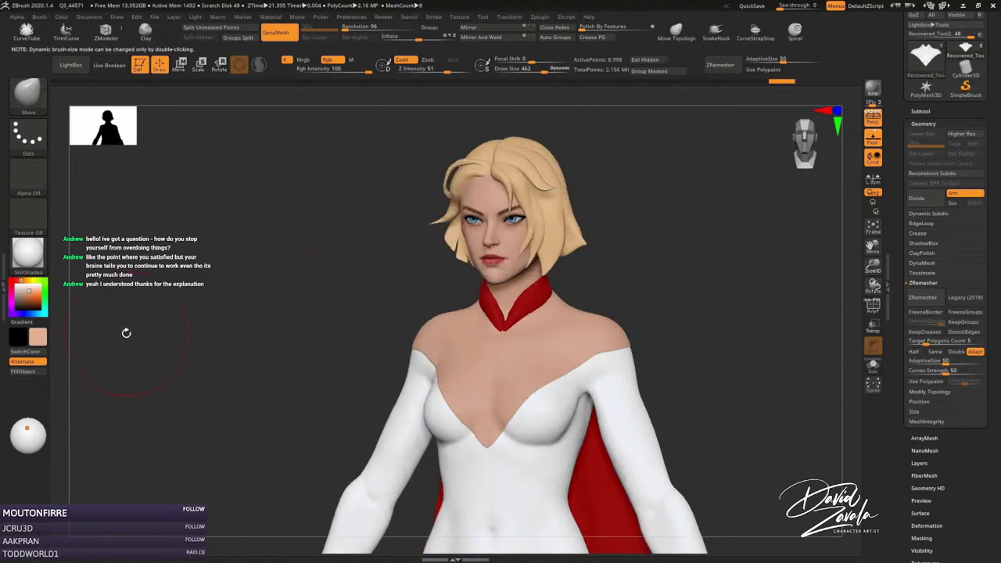
pyautogui.press('c')
pyautogui.click(22, 370)
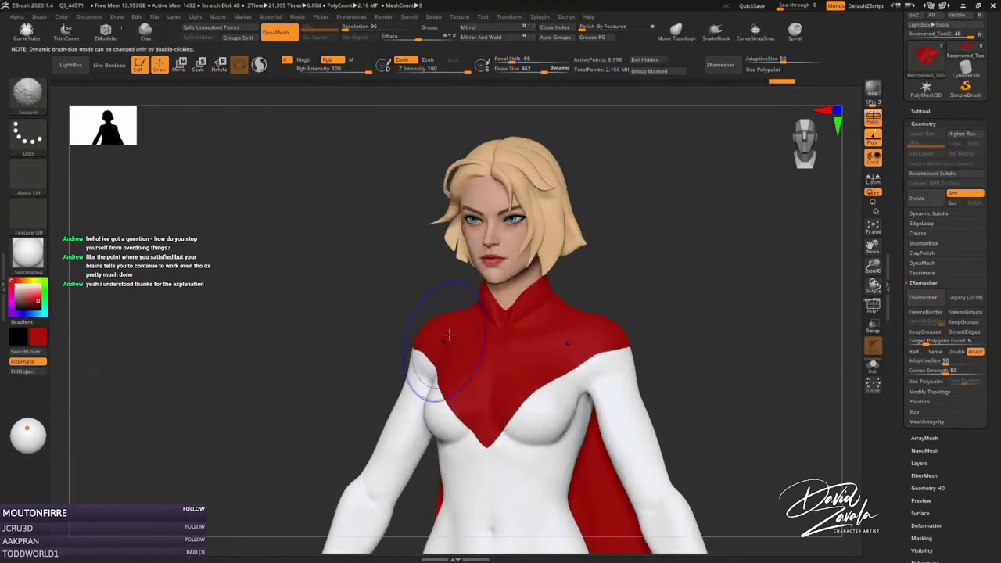
pyautogui.moveTo(446, 331); pyautogui.dragTo(520, 322, button='right')
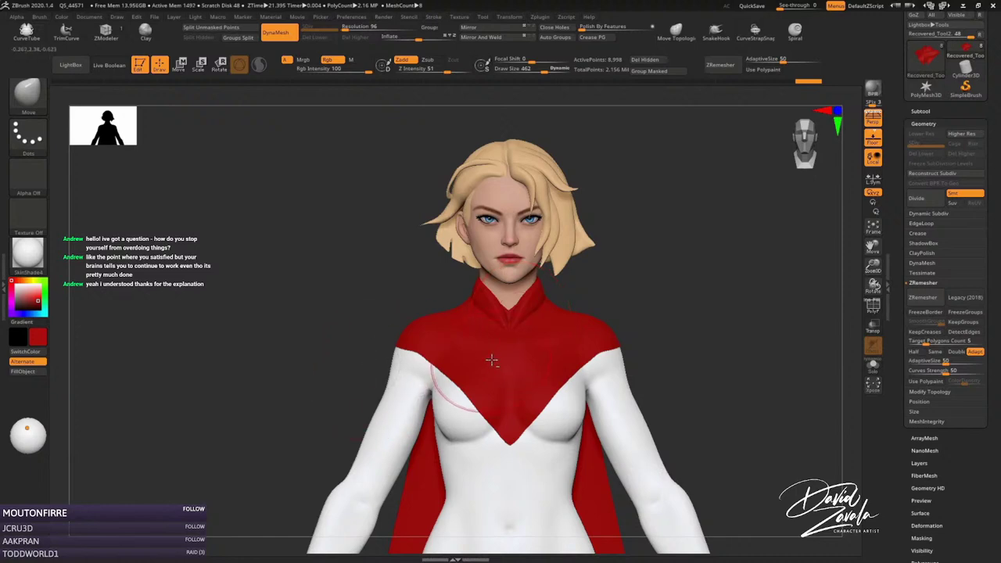
pyautogui.moveTo(369, 361)
pyautogui.mouseDown()
pyautogui.moveTo(380, 363)
pyautogui.moveTo(255, 233)
pyautogui.moveTo(336, 310)
pyautogui.mouseUp()
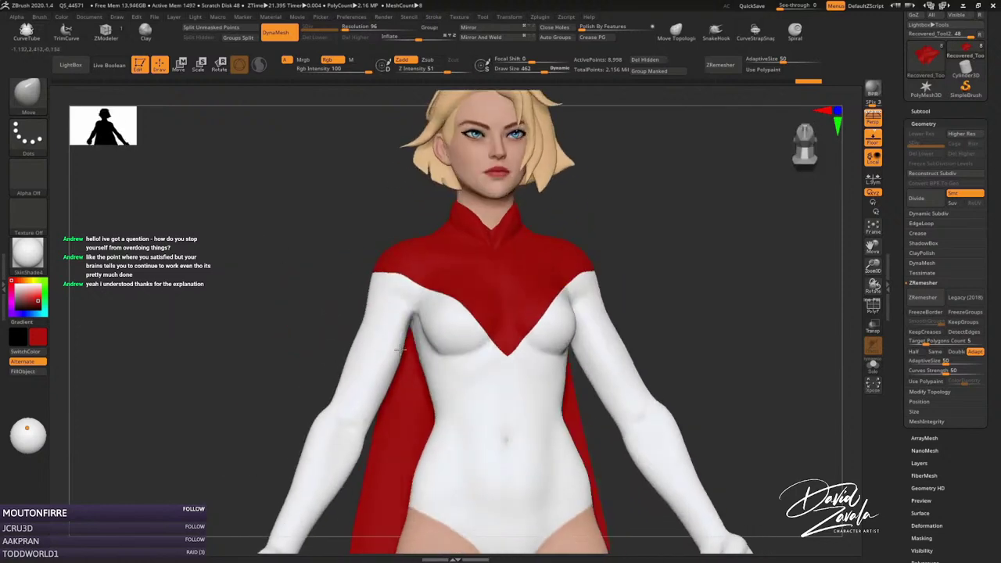
pyautogui.moveTo(336, 311)
pyautogui.mouseDown(button='right')
pyautogui.moveTo(380, 335)
pyautogui.moveTo(413, 324)
pyautogui.mouseUp(button='right')
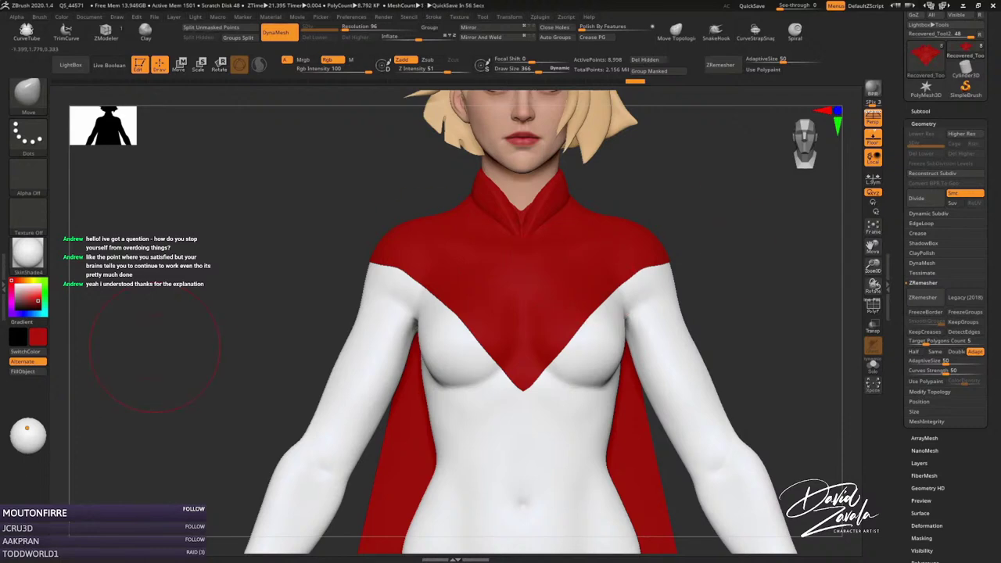
# Set the brush size to 314 and switch to the DamStandard brush.
pyautogui.moveTo(436, 291); pyautogui.dragTo(426, 266, button='right')
pyautogui.moveTo(420, 267); pyautogui.dragTo(415, 268)
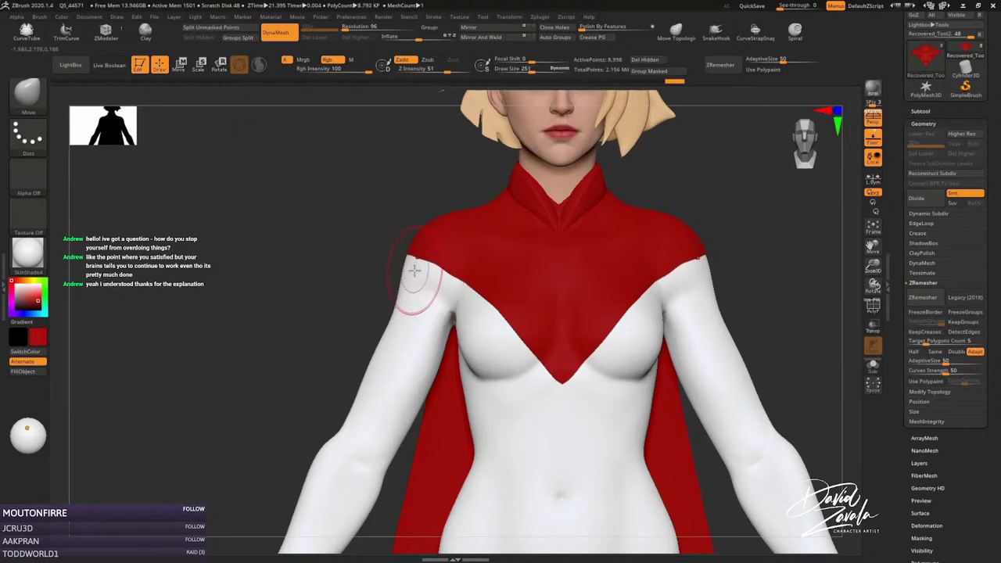
pyautogui.keyDown('ctrl'); pyautogui.moveTo(422, 274); pyautogui.dragTo(526, 257, button='right'); pyautogui.keyUp('ctrl')
pyautogui.press('s')
pyautogui.moveTo(526, 256); pyautogui.dragTo(538, 257)
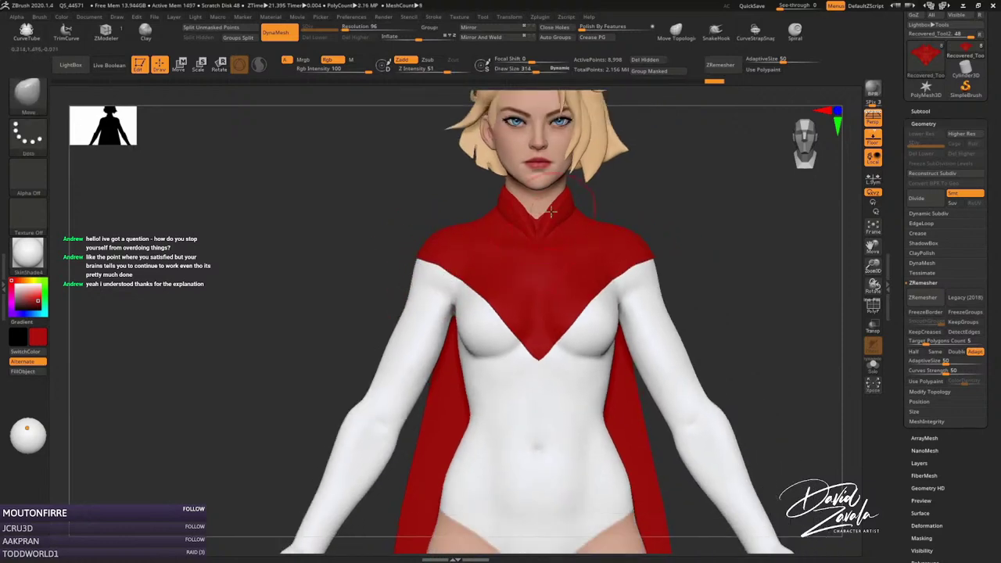
pyautogui.press('b')
pyautogui.press('d')
pyautogui.press('s')
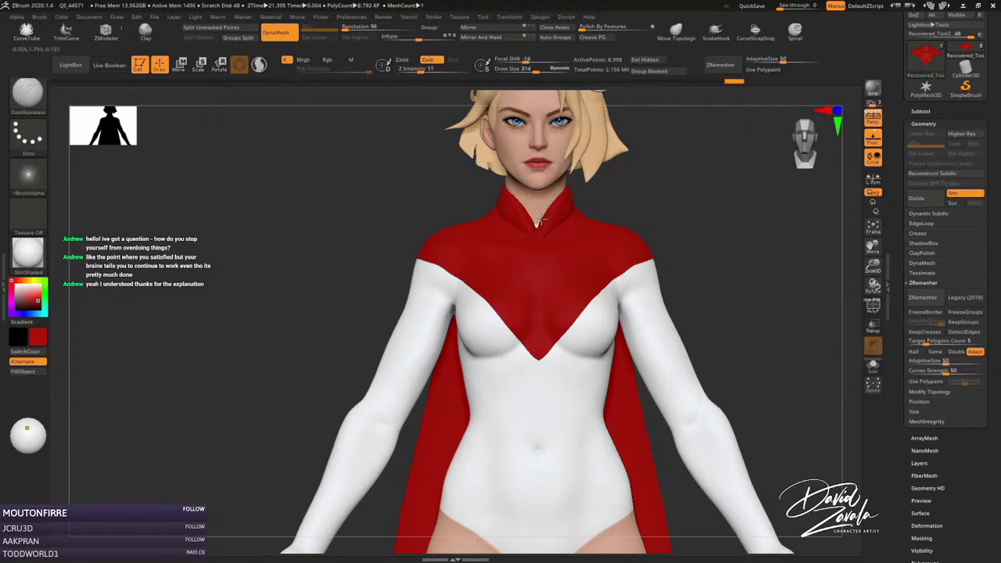
# Make Recovered_Tool1 active, enlarge the brush, and lasso-mask both forearms for the gloves.
pyautogui.keyDown('alt'); pyautogui.click(538, 225); pyautogui.keyUp('alt')
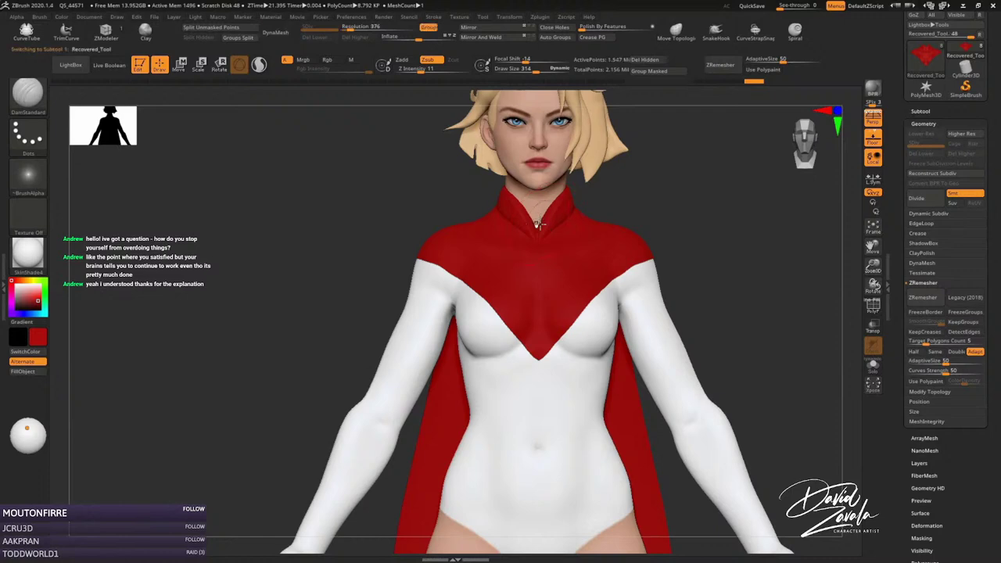
pyautogui.keyDown('alt'); pyautogui.click(576, 380); pyautogui.keyUp('alt')
pyautogui.keyDown('ctrl'); pyautogui.moveTo(537, 218); pyautogui.dragTo(588, 261, button='right'); pyautogui.keyUp('ctrl')
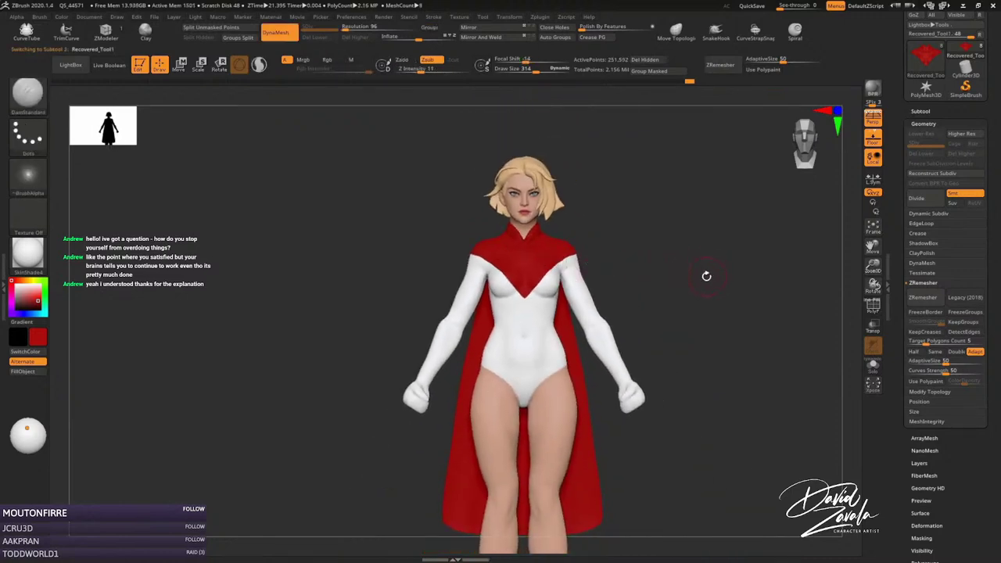
pyautogui.press('s')
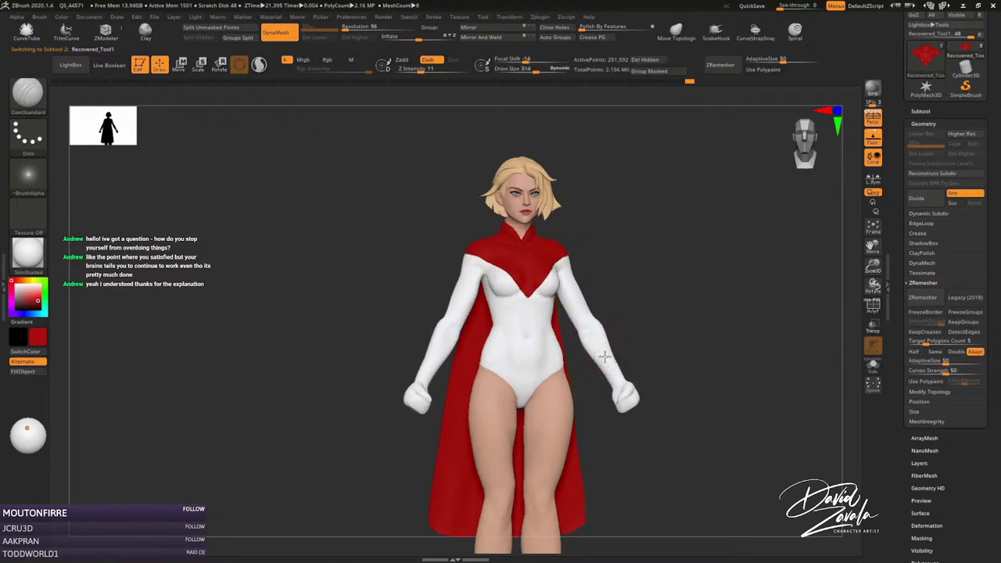
pyautogui.keyDown('ctrl'); pyautogui.moveTo(608, 323); pyautogui.dragTo(625, 324, button='right'); pyautogui.keyUp('ctrl')
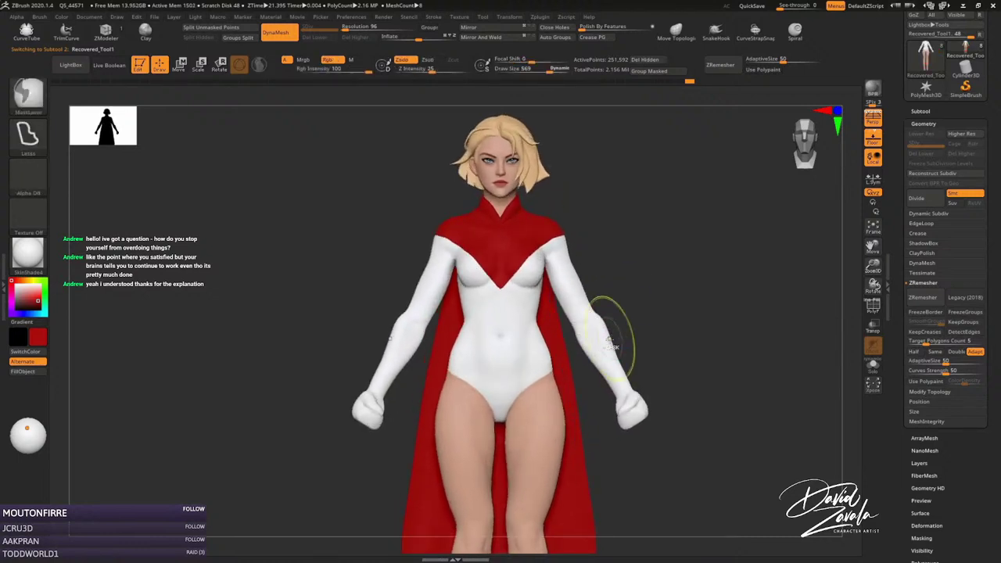
pyautogui.moveTo(648, 279)
pyautogui.keyDown('ctrl'); pyautogui.mouseDown(button='right')
pyautogui.moveTo(641, 320)
pyautogui.moveTo(636, 261)
pyautogui.mouseUp(button='right'); pyautogui.keyUp('ctrl')
pyautogui.moveTo(640, 261)
pyautogui.keyDown('ctrl'); pyautogui.mouseDown()
pyautogui.moveTo(666, 444)
pyautogui.moveTo(585, 346)
pyautogui.moveTo(576, 286)
pyautogui.moveTo(557, 301)
pyautogui.moveTo(586, 294)
pyautogui.moveTo(590, 282)
pyautogui.mouseUp(); pyautogui.keyUp('ctrl')
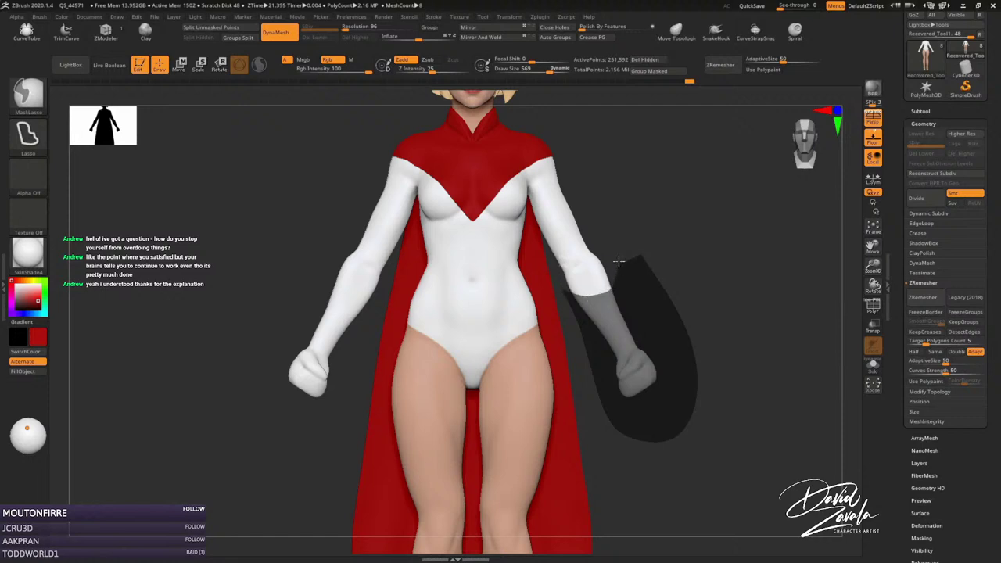
pyautogui.hotkey('ctrl', 'z')
pyautogui.moveTo(595, 234)
pyautogui.keyDown('ctrl'); pyautogui.mouseDown()
pyautogui.moveTo(673, 426)
pyautogui.moveTo(567, 328)
pyautogui.moveTo(556, 266)
pyautogui.moveTo(598, 283)
pyautogui.moveTo(598, 208)
pyautogui.mouseUp(); pyautogui.keyUp('ctrl')
# Lasso-mask the lower legs for the boots, then invert the mask onto the rest of the body.
pyautogui.moveTo(577, 212)
pyautogui.keyDown('alt'); pyautogui.mouseDown(button='right')
pyautogui.moveTo(631, 230)
pyautogui.moveTo(547, 148)
pyautogui.mouseUp(button='right'); pyautogui.keyUp('alt')
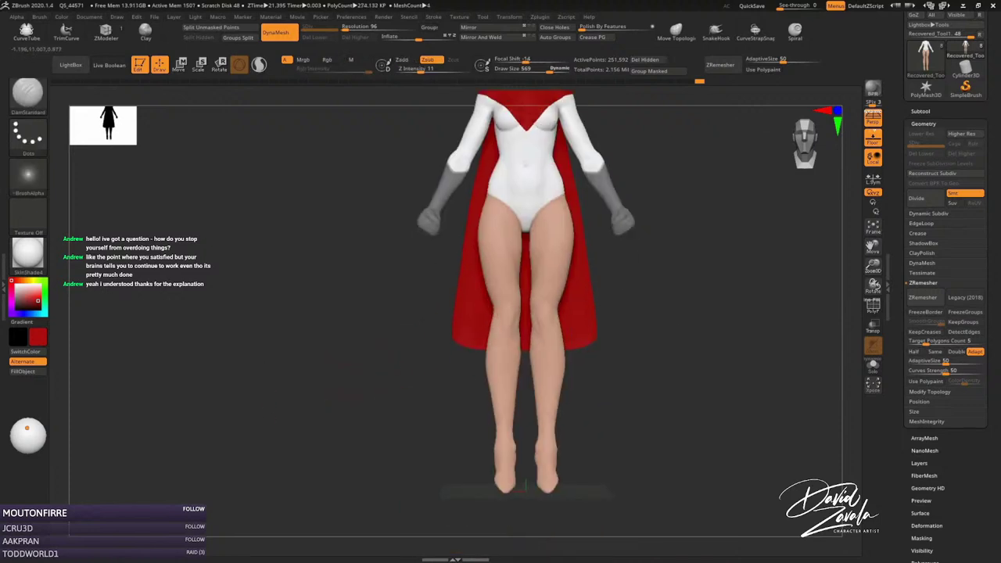
pyautogui.keyDown('alt'); pyautogui.moveTo(449, 237); pyautogui.dragTo(599, 331, button='right'); pyautogui.keyUp('alt')
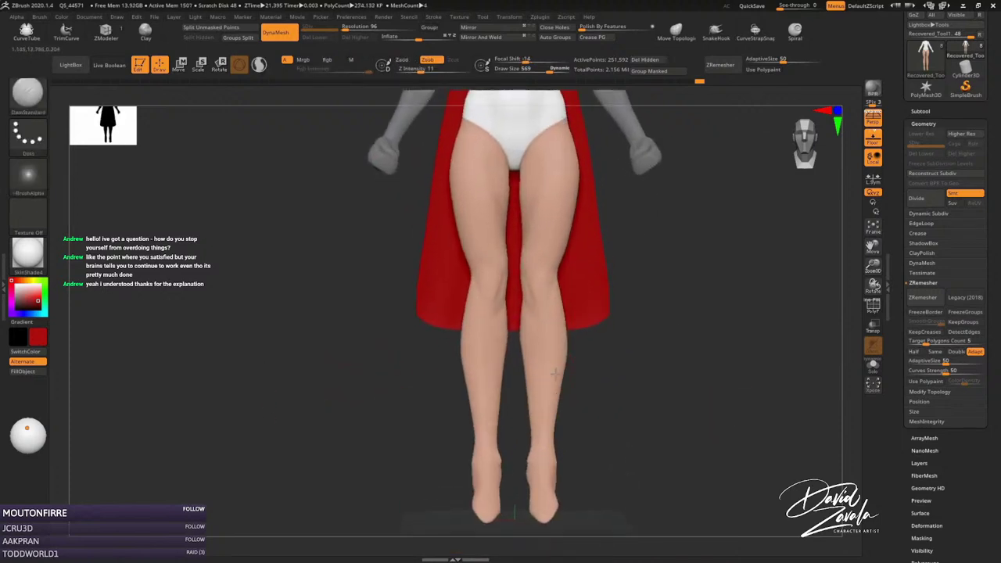
pyautogui.moveTo(619, 367)
pyautogui.keyDown('ctrl'); pyautogui.mouseDown()
pyautogui.moveTo(618, 482)
pyautogui.moveTo(511, 346)
pyautogui.moveTo(510, 297)
pyautogui.moveTo(539, 319)
pyautogui.mouseUp(); pyautogui.keyUp('ctrl')
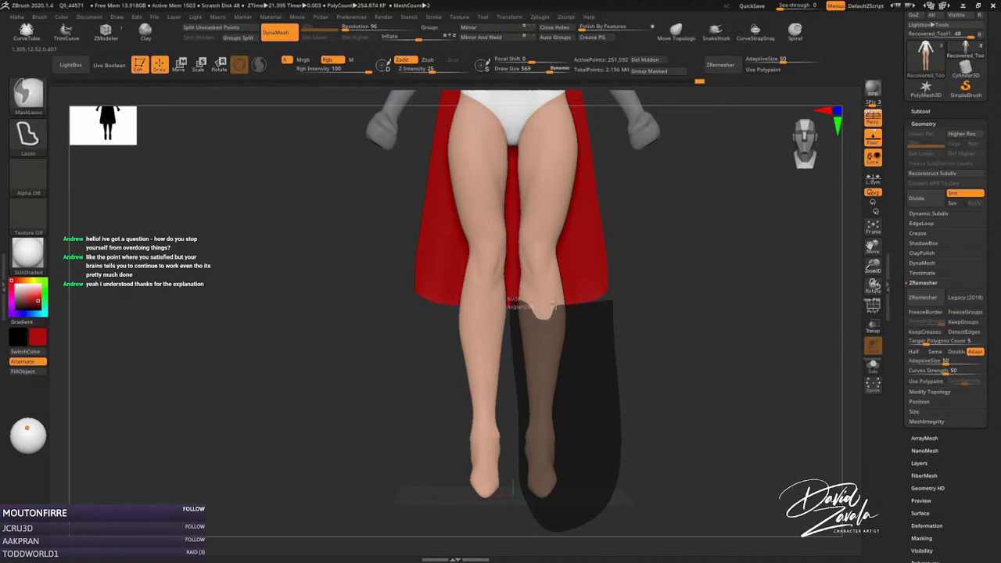
pyautogui.keyDown('ctrl'); pyautogui.moveTo(550, 320); pyautogui.dragTo(568, 317); pyautogui.keyUp('ctrl')
pyautogui.keyDown('ctrl'); pyautogui.moveTo(567, 317); pyautogui.dragTo(560, 351, button='right'); pyautogui.keyUp('ctrl')
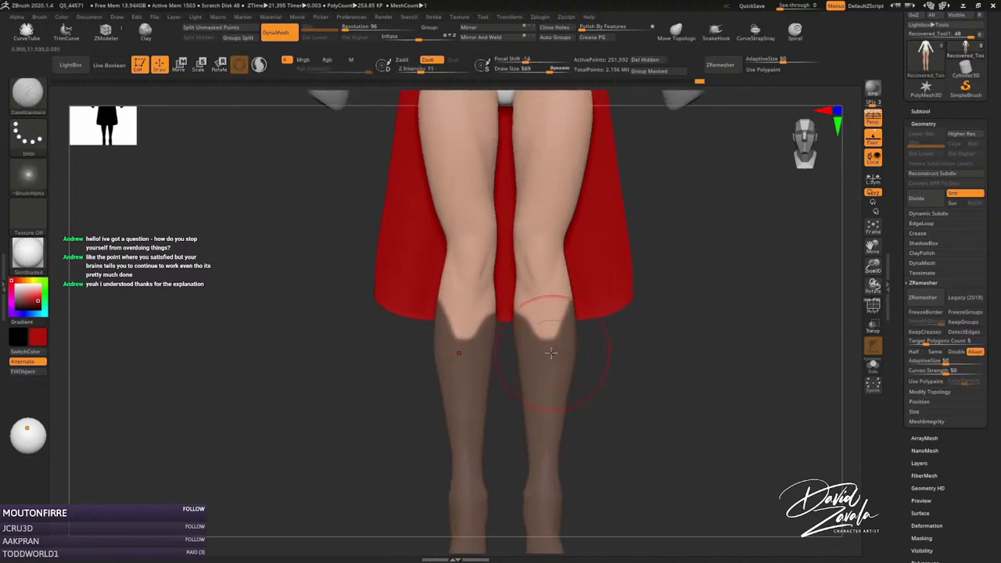
pyautogui.keyDown('ctrl'); pyautogui.moveTo(537, 302); pyautogui.dragTo(610, 321, button='right'); pyautogui.keyUp('ctrl')
pyautogui.keyDown('ctrl'); pyautogui.click(643, 335); pyautogui.keyUp('ctrl')
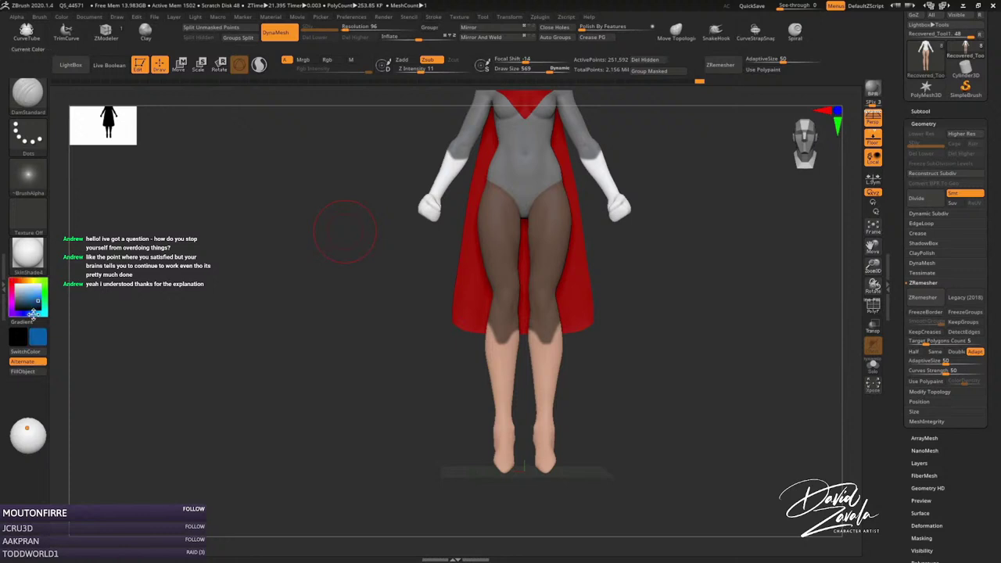
# Fill the gloves and boots blue, adjust the shade and refill, then clear the mask.
pyautogui.moveTo(11, 306); pyautogui.dragTo(36, 310)
pyautogui.click(22, 371)
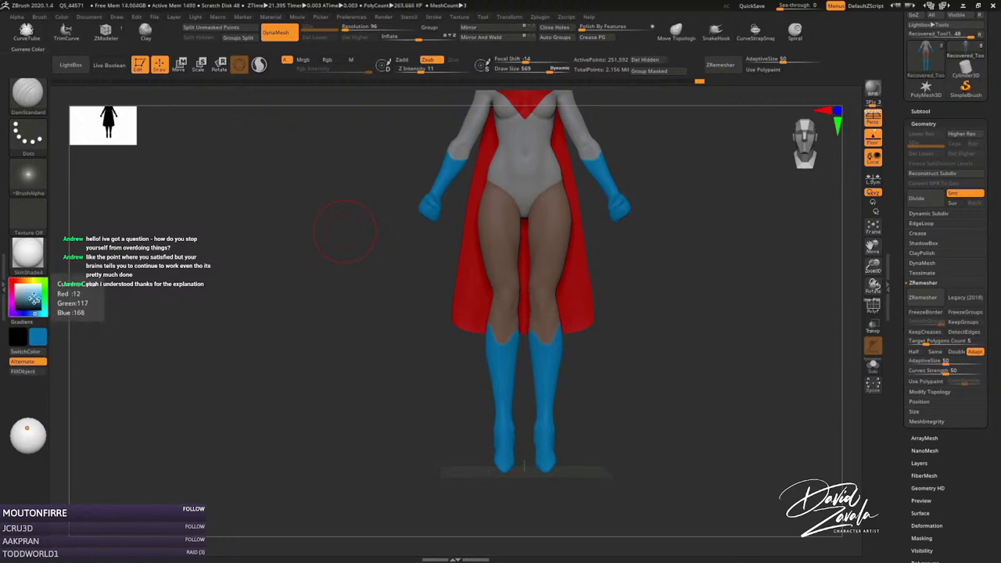
pyautogui.moveTo(34, 298); pyautogui.dragTo(29, 300)
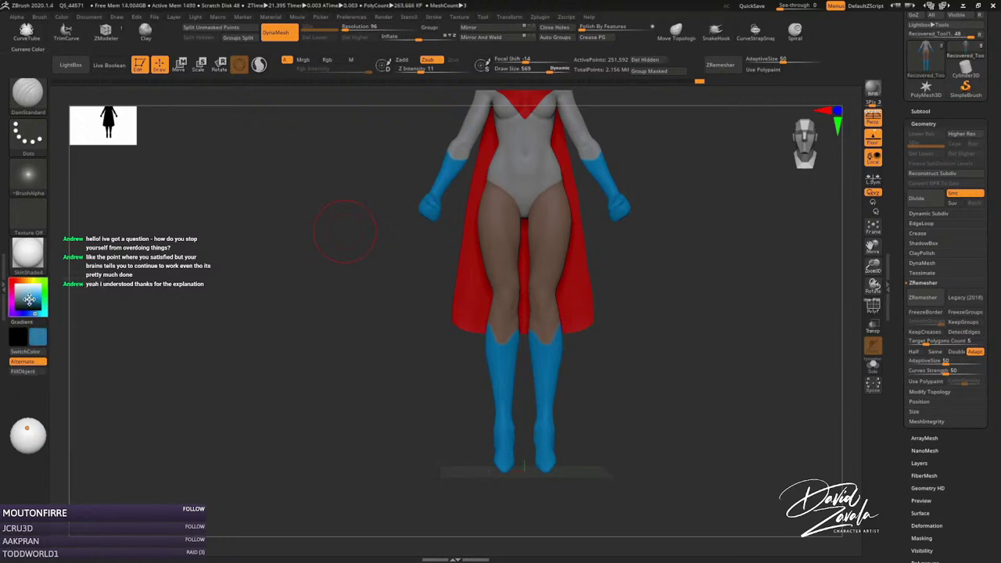
pyautogui.click(20, 372)
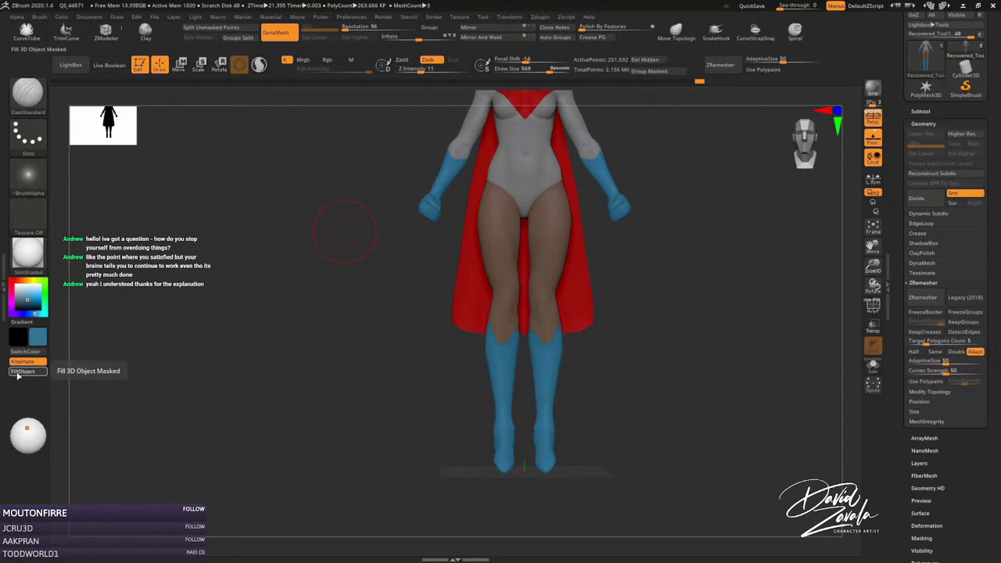
pyautogui.press('ctrl')
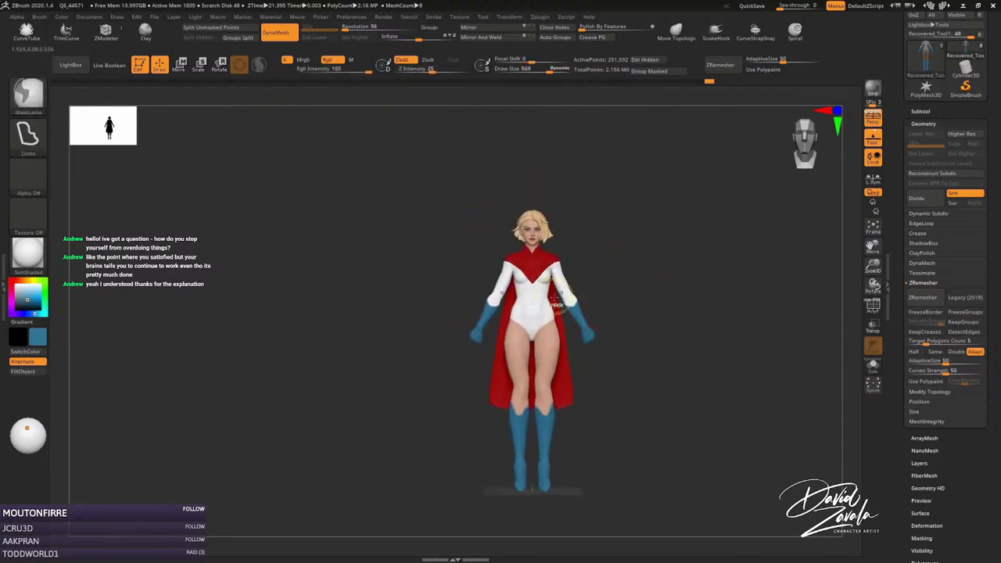
pyautogui.scroll(2, 626, 305)
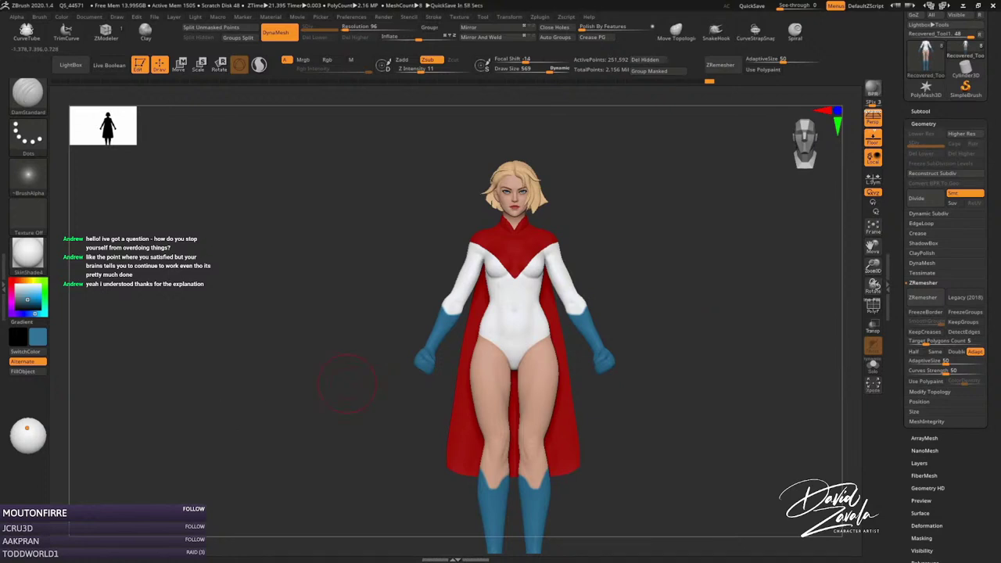
# Smooth the boot surfaces, viewing the legs from the side and three-quarter angles.
pyautogui.scroll(-2, 587, 223)
pyautogui.scroll(-1, 587, 227)
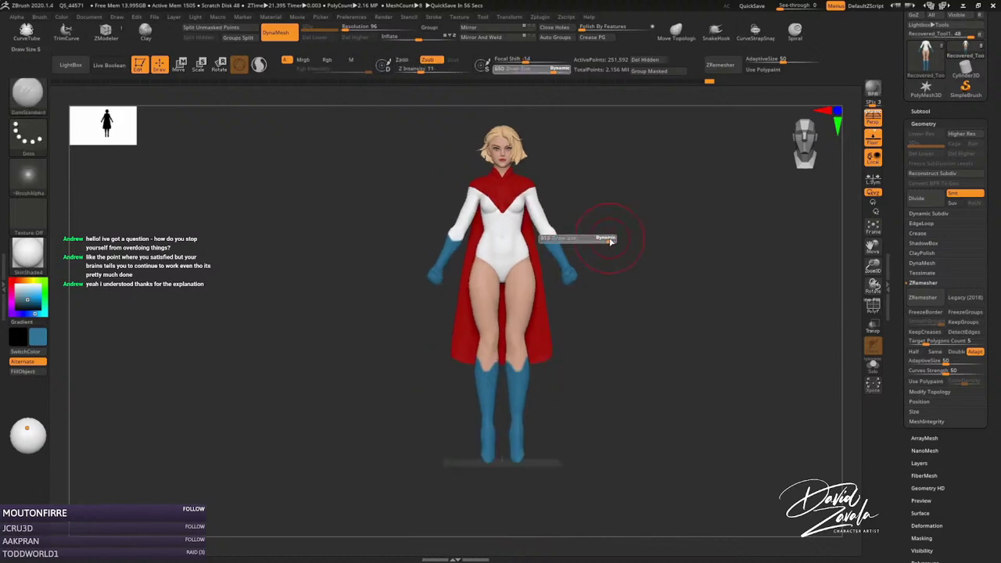
pyautogui.scroll(2, 587, 281)
pyautogui.scroll(1, 547, 329)
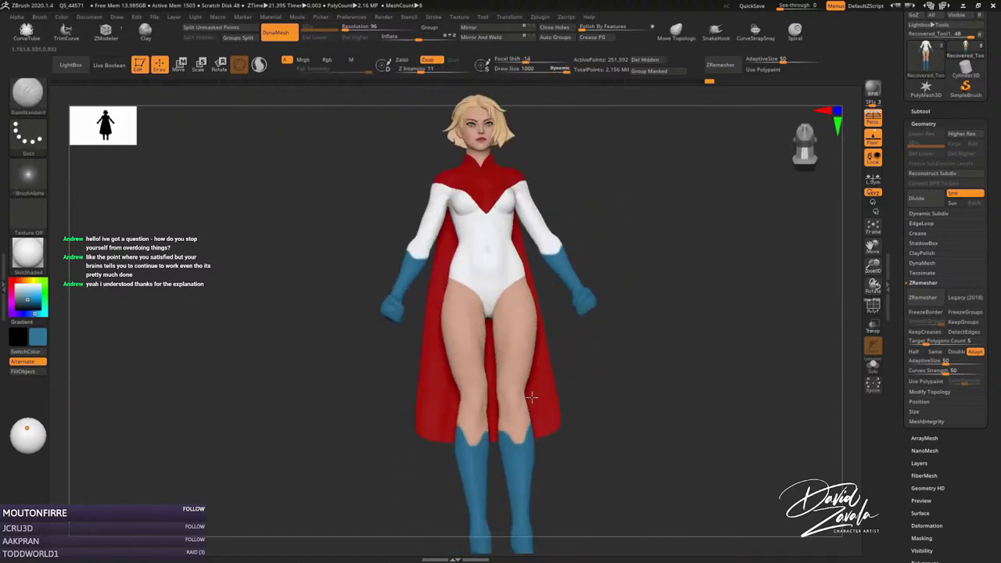
pyautogui.scroll(1, 544, 344)
pyautogui.moveTo(540, 356)
pyautogui.mouseDown(button='right')
pyautogui.moveTo(513, 378)
pyautogui.moveTo(528, 308)
pyautogui.mouseUp(button='right')
pyautogui.scroll(2, 509, 353)
pyautogui.keyDown('alt'); pyautogui.moveTo(496, 358); pyautogui.dragTo(481, 328, button='right'); pyautogui.keyUp('alt')
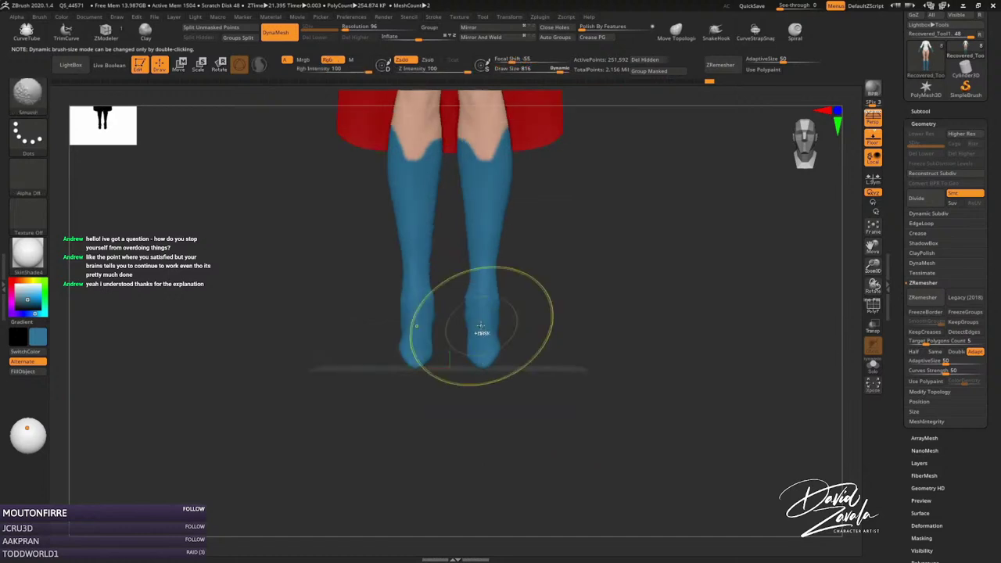
pyautogui.scroll(1, 480, 328)
pyautogui.moveTo(501, 368)
pyautogui.mouseDown(button='right')
pyautogui.moveTo(484, 406)
pyautogui.moveTo(502, 384)
pyautogui.mouseUp(button='right')
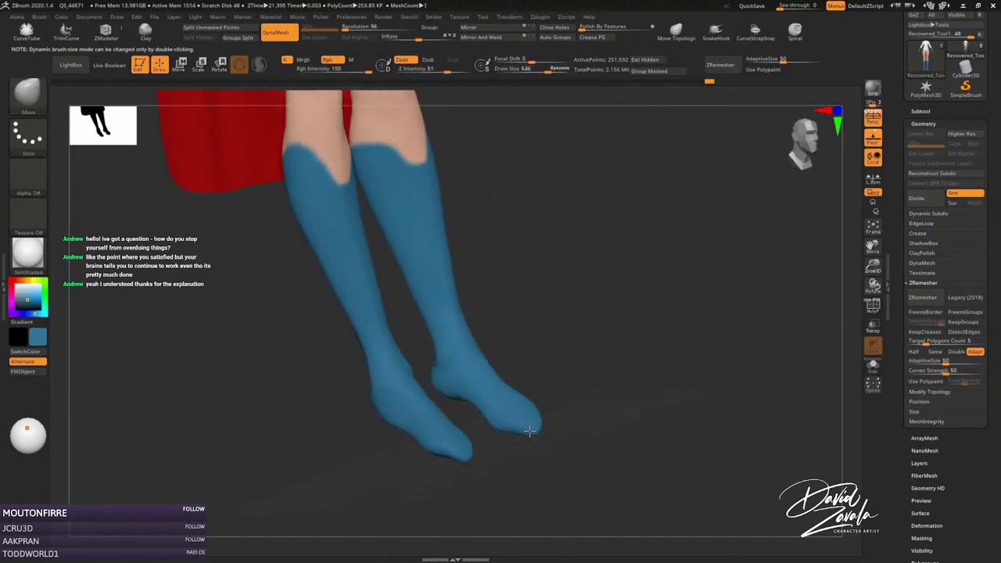
# Pull the boot toe tip inward, then shrink the brush to work on the heel.
pyautogui.press('s')
pyautogui.moveTo(496, 384); pyautogui.dragTo(508, 384)
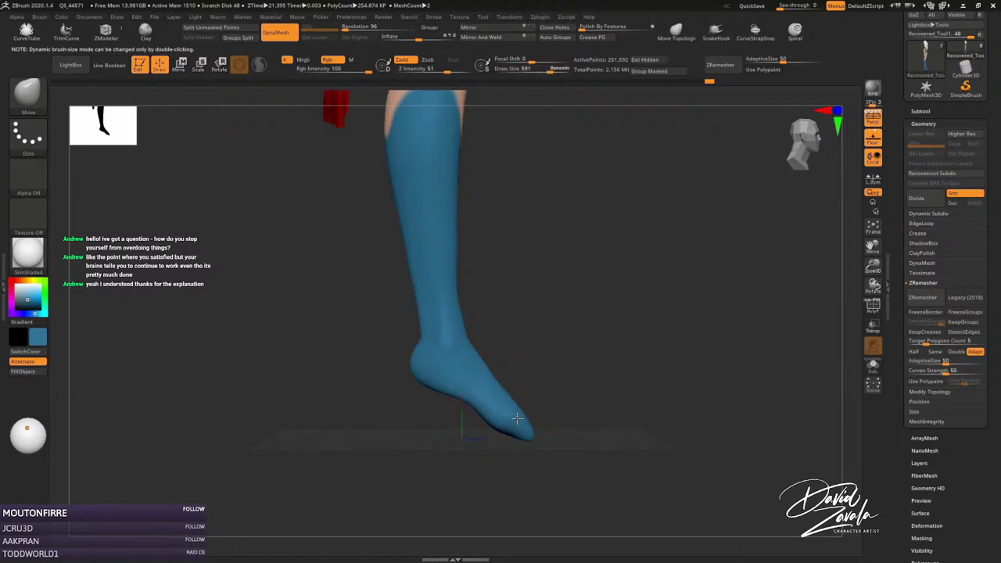
pyautogui.moveTo(513, 423); pyautogui.dragTo(464, 399)
pyautogui.press('s')
pyautogui.press('s')
pyautogui.moveTo(460, 401); pyautogui.dragTo(459, 420, button='right')
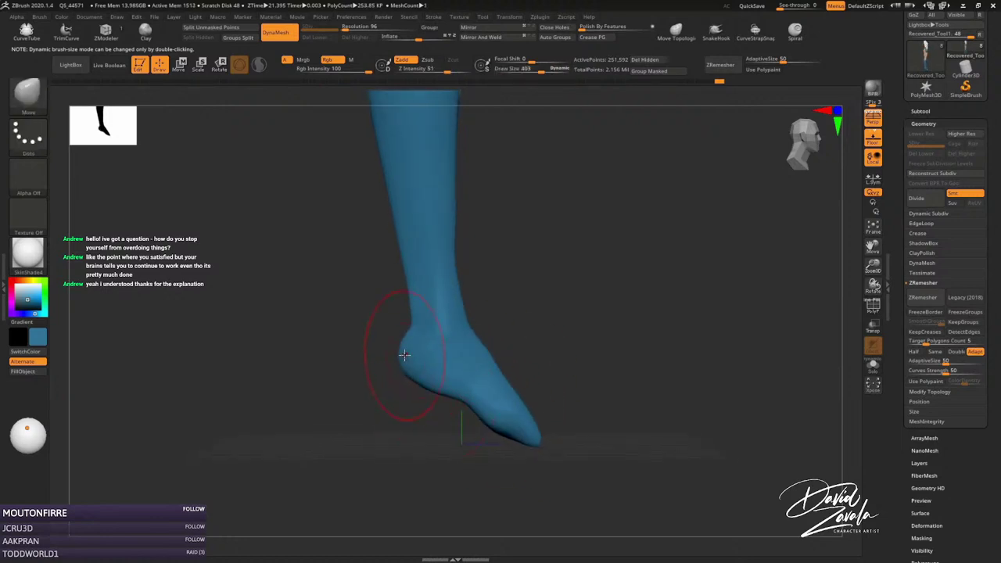
pyautogui.press('s')
pyautogui.moveTo(415, 357)
pyautogui.mouseDown()
pyautogui.moveTo(394, 357)
pyautogui.moveTo(414, 354)
pyautogui.mouseUp()
# Smooth the front ankle crease at brush size 314, then switch to the hPolish brush.
pyautogui.press('s')
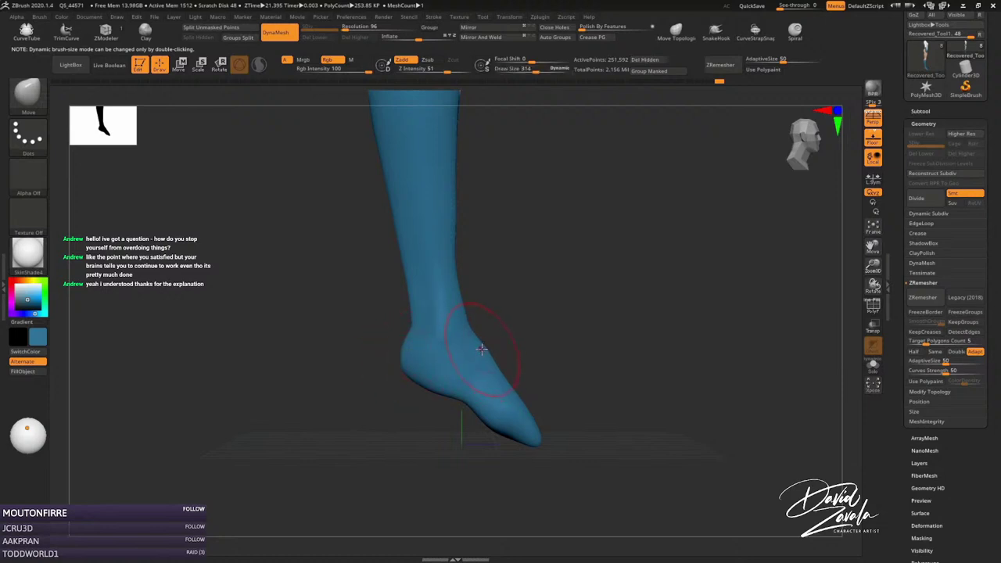
pyautogui.keyDown('shift'); pyautogui.moveTo(462, 302); pyautogui.dragTo(506, 364); pyautogui.keyUp('shift')
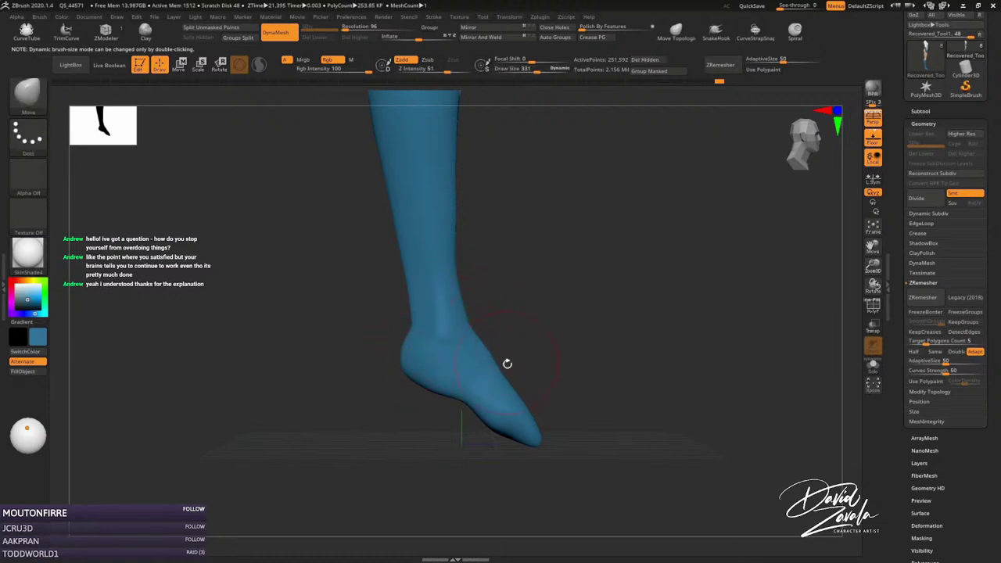
pyautogui.moveTo(504, 371); pyautogui.dragTo(516, 431, button='right')
pyautogui.press('s')
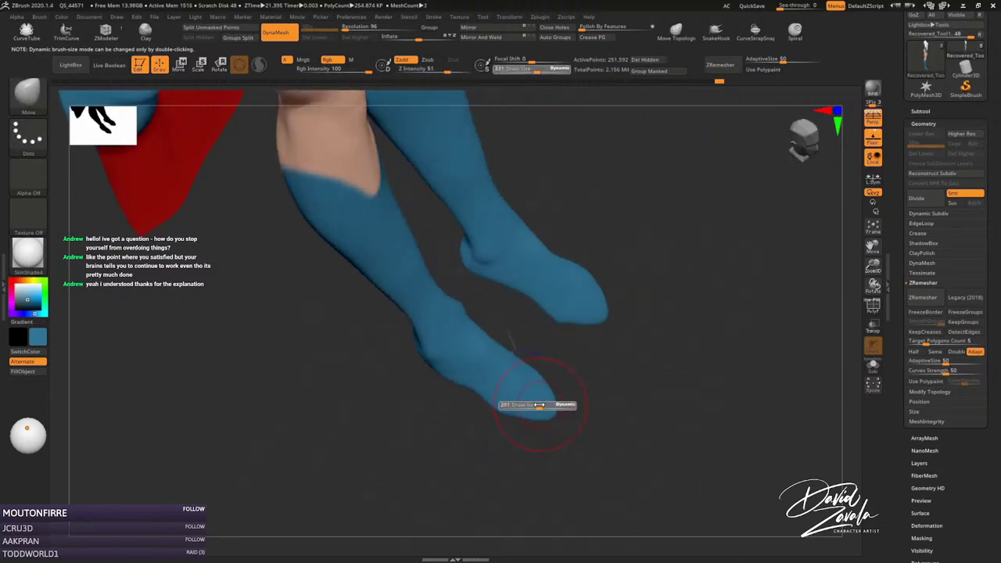
pyautogui.moveTo(533, 412); pyautogui.dragTo(551, 412)
pyautogui.moveTo(480, 380)
pyautogui.mouseDown(button='right')
pyautogui.moveTo(480, 358)
pyautogui.moveTo(495, 352)
pyautogui.moveTo(461, 354)
pyautogui.moveTo(447, 372)
pyautogui.moveTo(479, 422)
pyautogui.moveTo(483, 406)
pyautogui.mouseUp(button='right')
pyautogui.press('b')
pyautogui.press('h')
pyautogui.press('p')
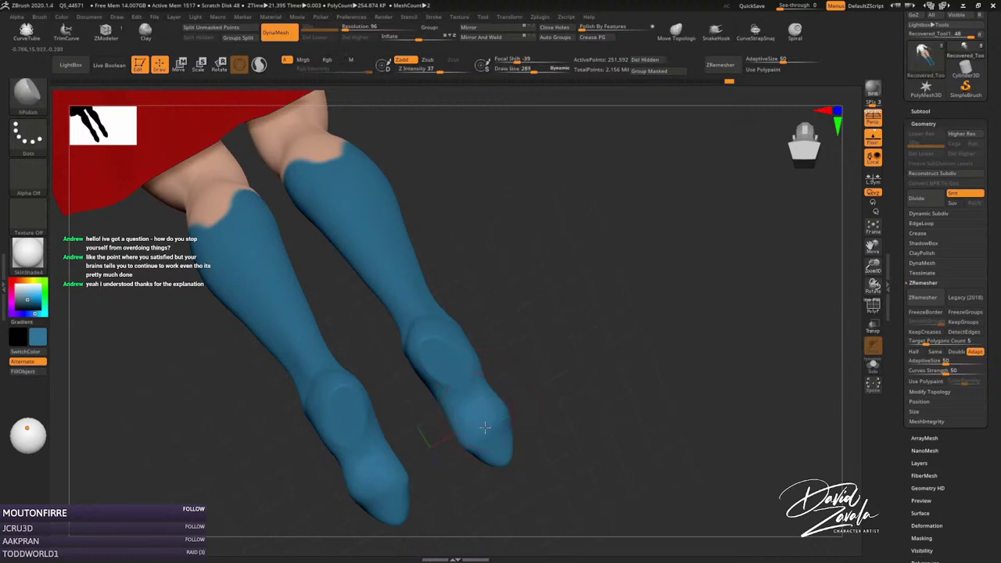
# Enlarge the brush and solo the legs by hiding the skirt.
pyautogui.press('s')
pyautogui.moveTo(501, 442); pyautogui.dragTo(493, 448)
pyautogui.moveTo(477, 433)
pyautogui.mouseDown(button='right')
pyautogui.moveTo(454, 438)
pyautogui.moveTo(500, 411)
pyautogui.moveTo(514, 335)
pyautogui.mouseUp(button='right')
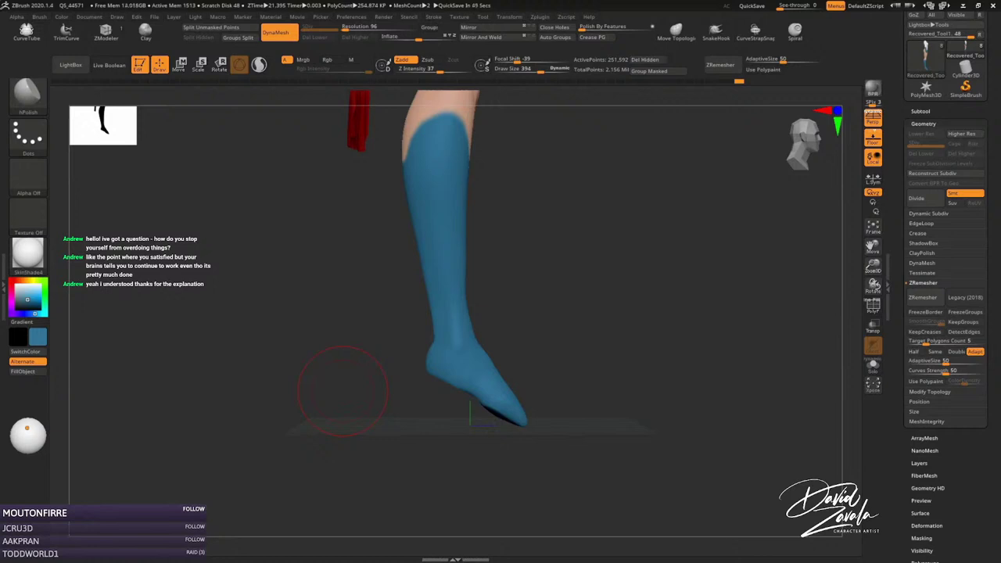
pyautogui.moveTo(443, 447); pyautogui.dragTo(495, 378)
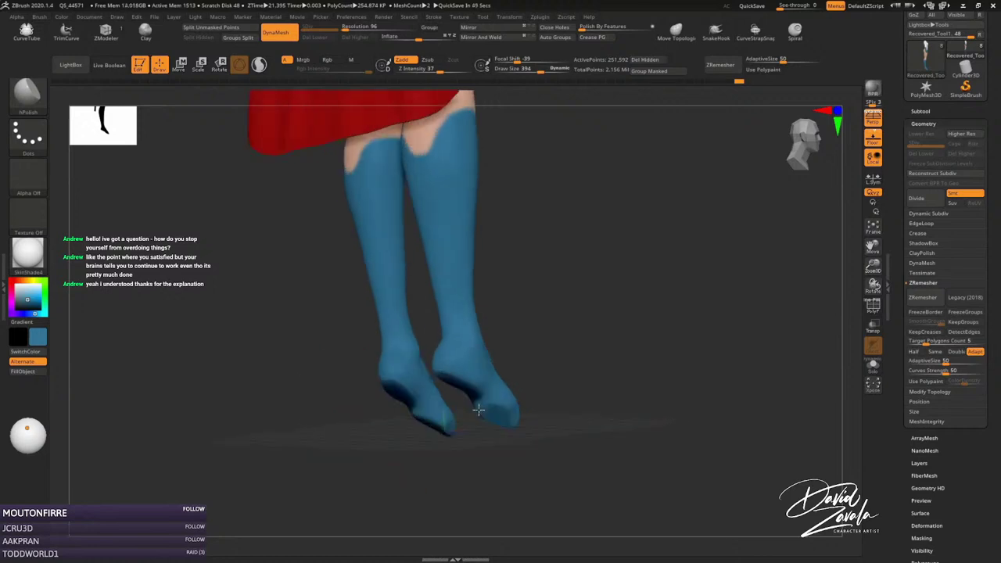
pyautogui.keyDown('ctrl'); pyautogui.keyDown('shift'); pyautogui.click(494, 377); pyautogui.keyUp('shift'); pyautogui.keyUp('ctrl')
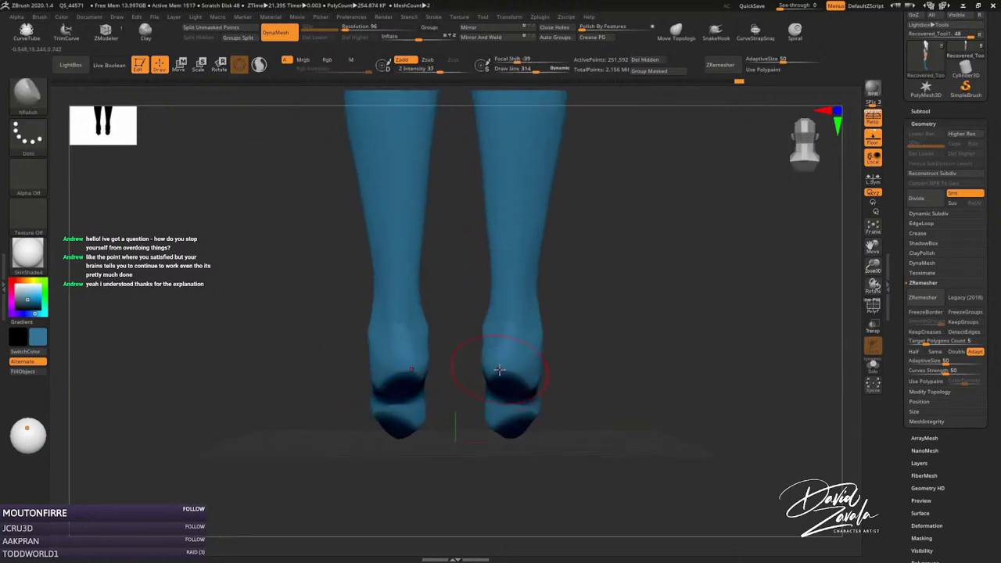
# Reshape the boot heels and calves with the Move brush at a larger size.
pyautogui.press('b')
pyautogui.press('m')
pyautogui.press('v')
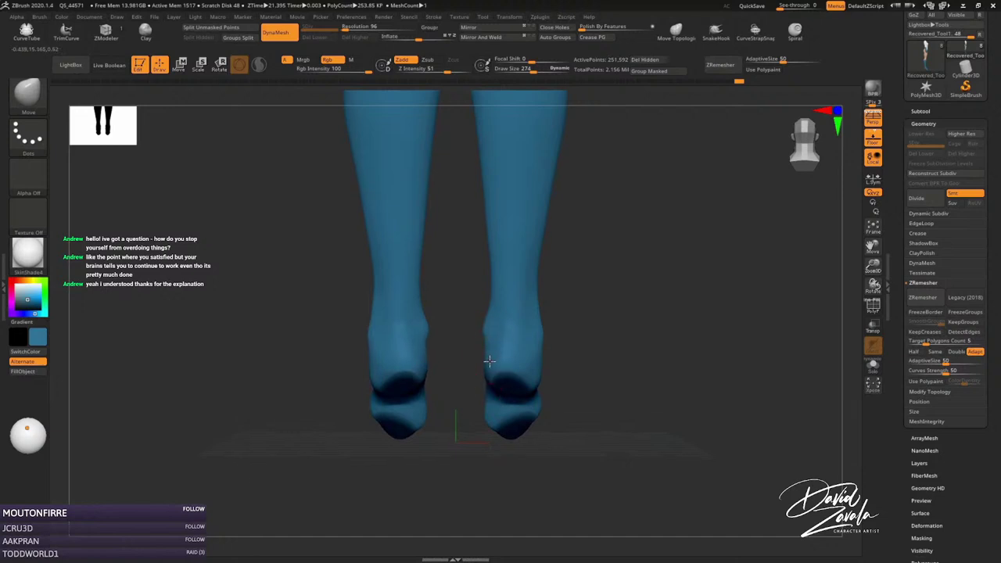
pyautogui.moveTo(488, 361)
pyautogui.mouseDown(button='right')
pyautogui.moveTo(490, 378)
pyautogui.moveTo(508, 370)
pyautogui.mouseUp(button='right')
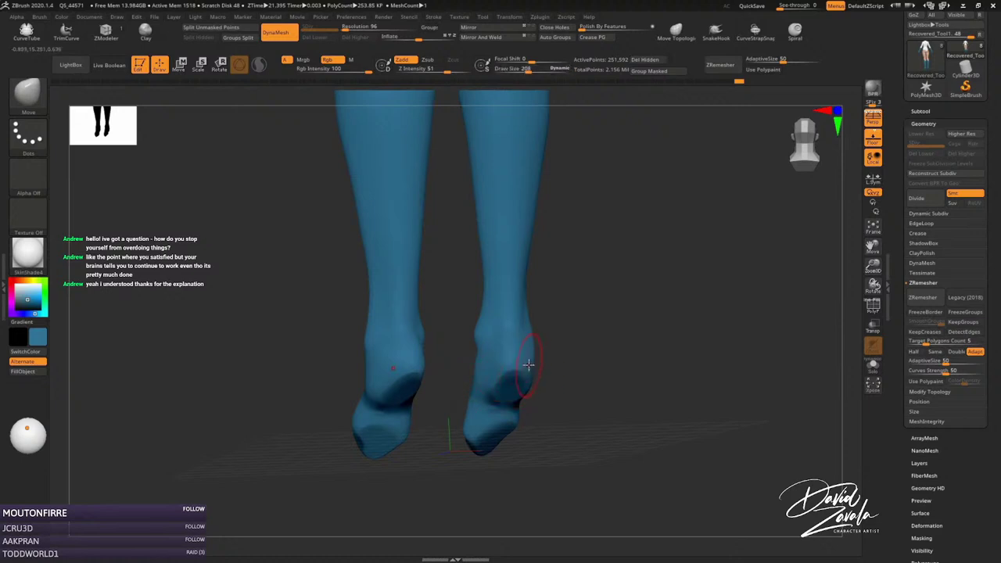
pyautogui.moveTo(530, 358); pyautogui.dragTo(516, 360, button='right')
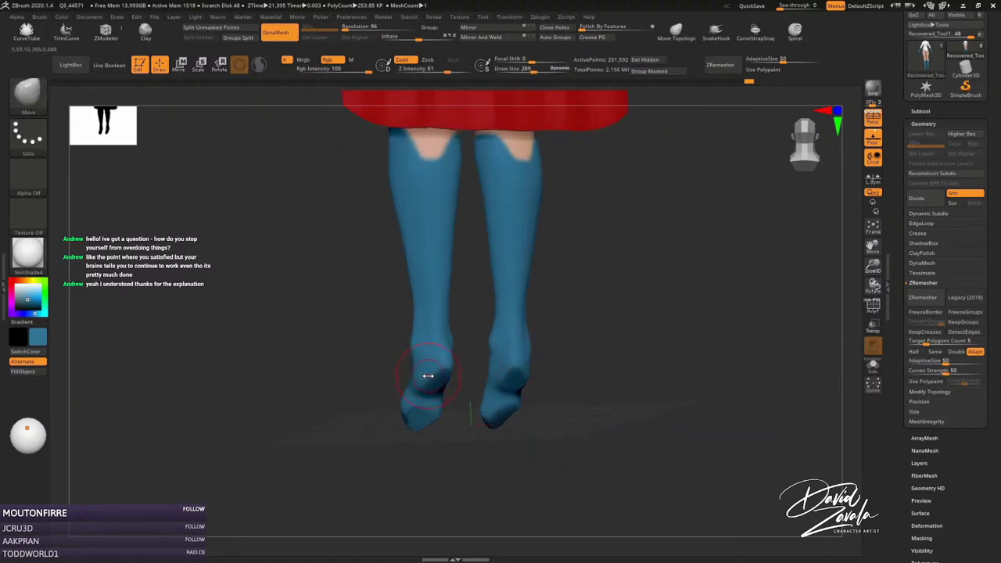
pyautogui.moveTo(425, 380)
pyautogui.mouseDown(button='right')
pyautogui.moveTo(467, 386)
pyautogui.moveTo(496, 354)
pyautogui.mouseUp(button='right')
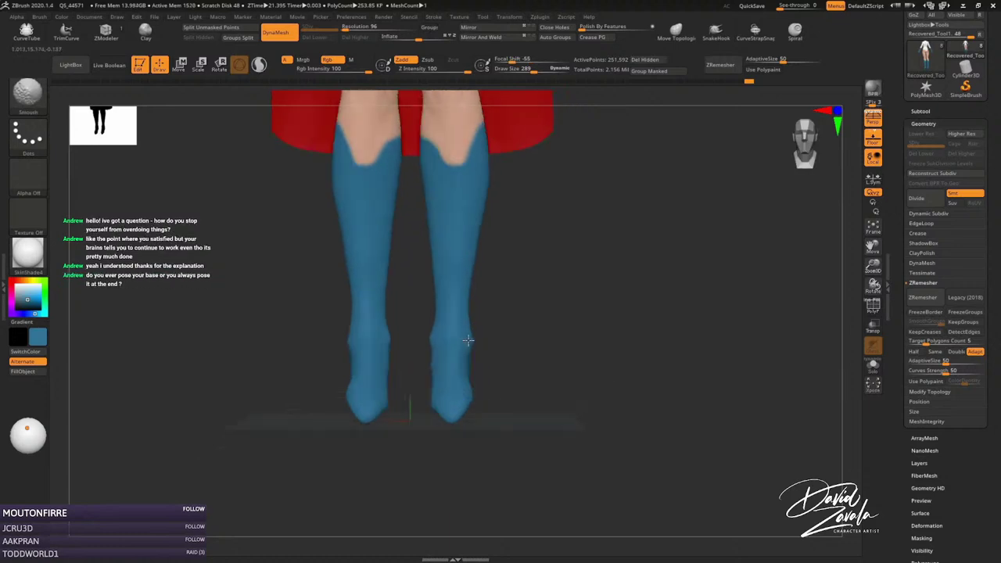
pyautogui.press('s')
pyautogui.click(469, 344)
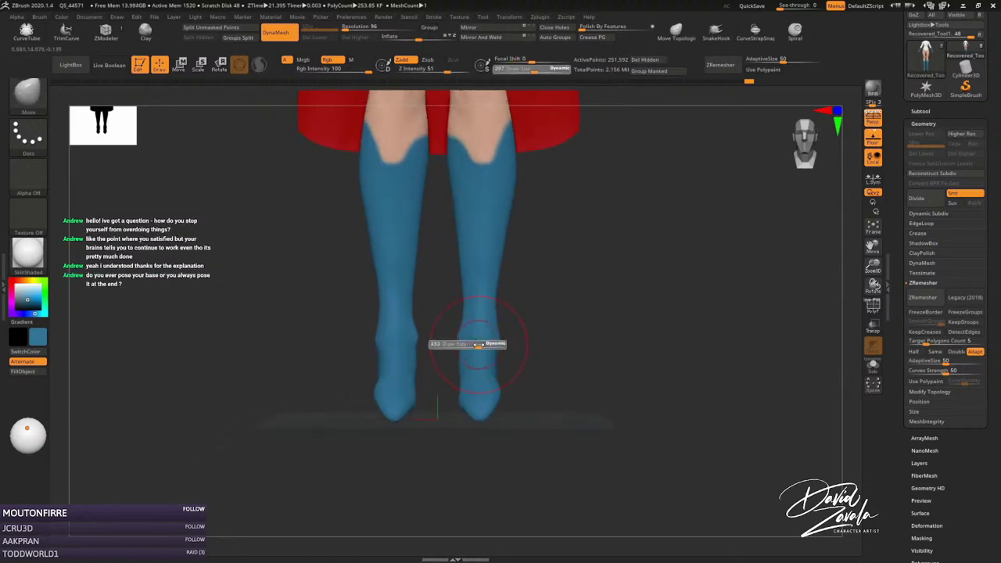
pyautogui.press('s')
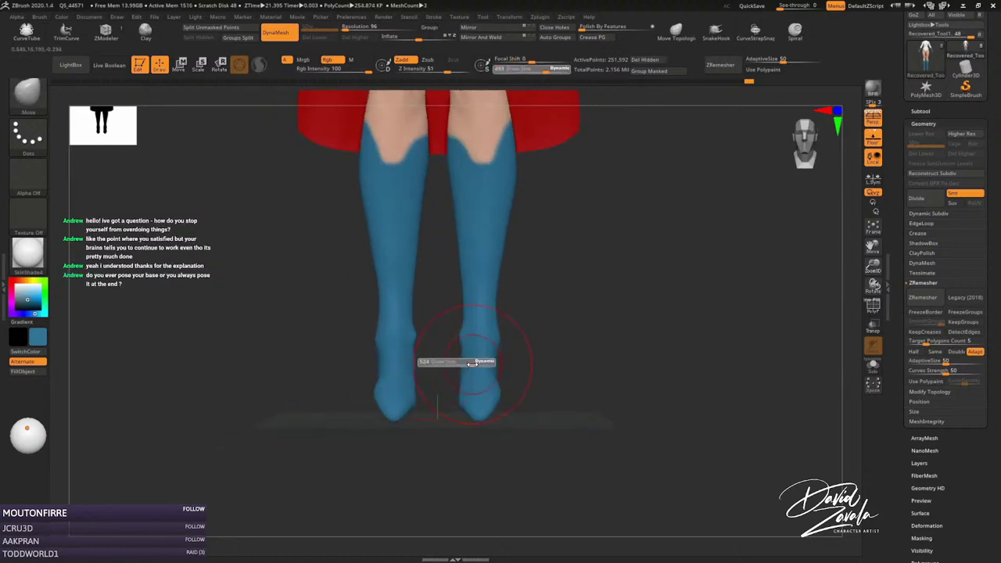
# Isolate the boots with a smaller brush, then show the cape and legs again.
pyautogui.keyDown('ctrl'); pyautogui.keyDown('shift'); pyautogui.click(463, 377); pyautogui.keyUp('shift'); pyautogui.keyUp('ctrl')
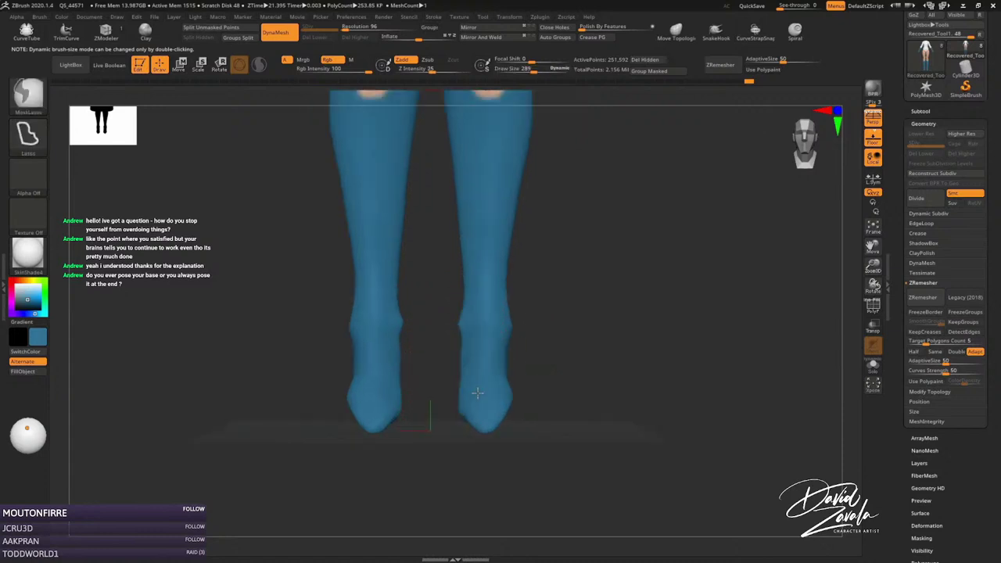
pyautogui.press('s')
pyautogui.click(461, 373)
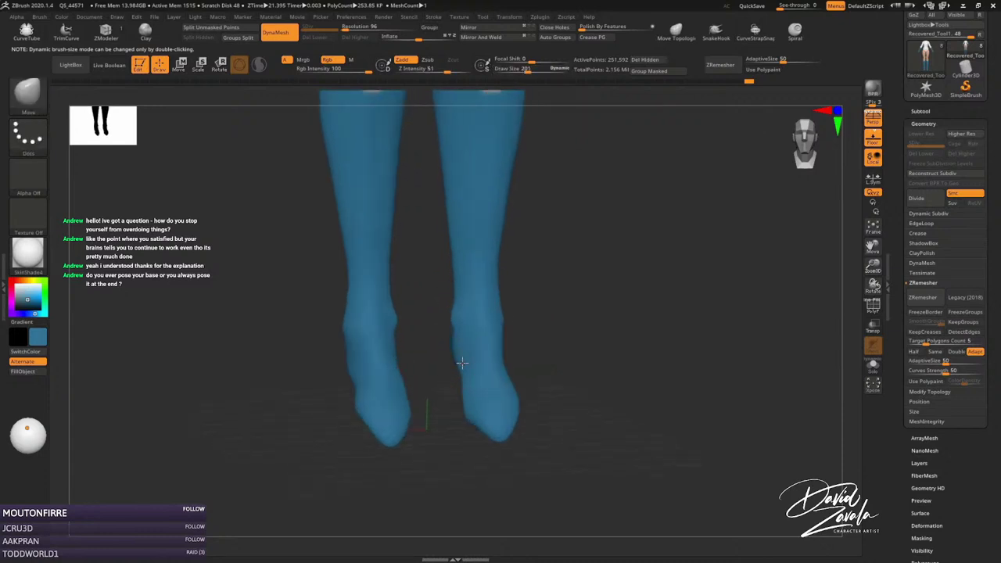
pyautogui.moveTo(473, 381)
pyautogui.mouseDown(button='right')
pyautogui.moveTo(462, 346)
pyautogui.moveTo(469, 413)
pyautogui.mouseUp(button='right')
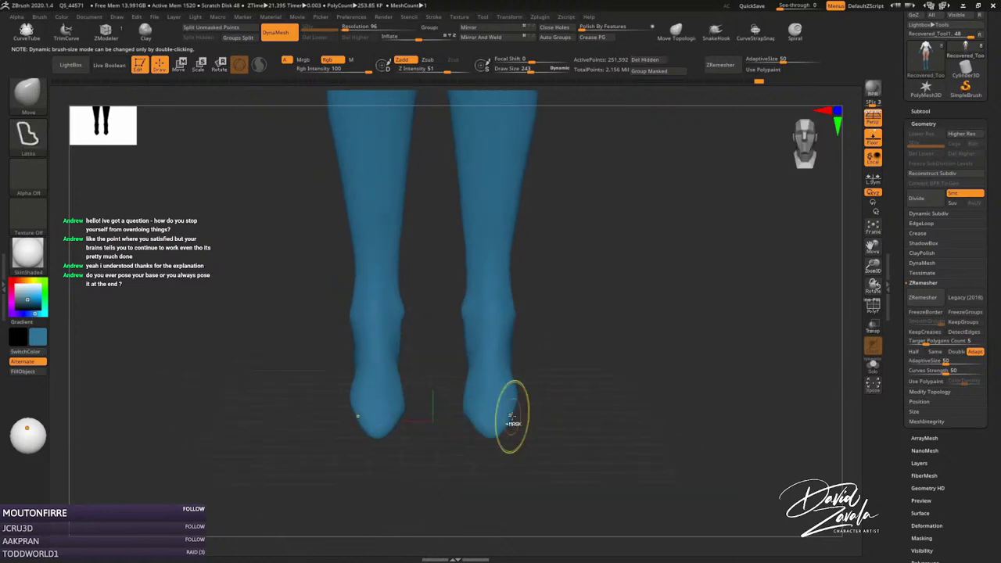
pyautogui.keyDown('ctrl'); pyautogui.keyDown('shift'); pyautogui.click(514, 413); pyautogui.keyUp('shift'); pyautogui.keyUp('ctrl')
# Enlarge the brush further and frame the whole character with F.
pyautogui.press('s')
pyautogui.press('s')
pyautogui.press('s')
pyautogui.moveTo(455, 352); pyautogui.dragTo(474, 339)
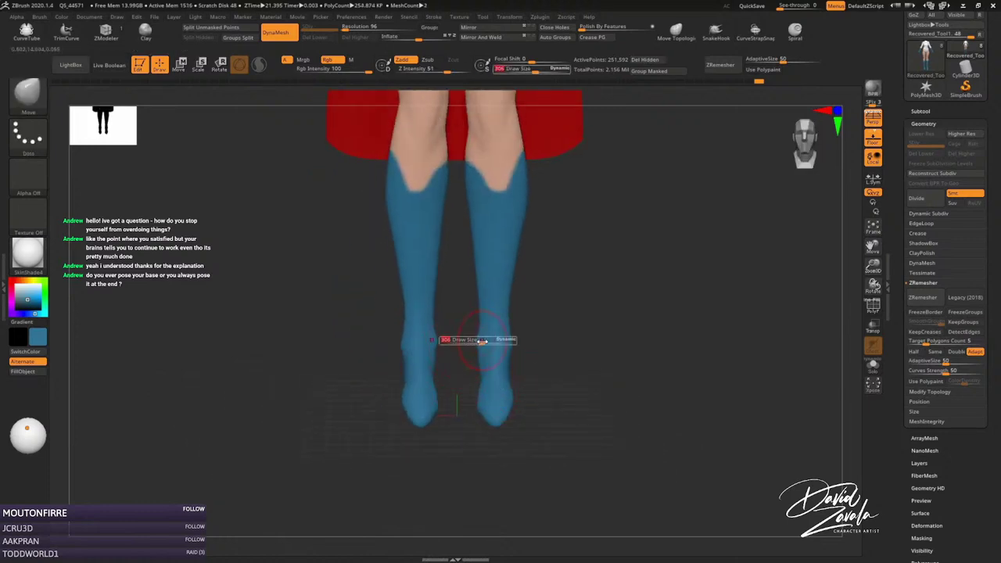
pyautogui.press('s')
pyautogui.keyDown('ctrl'); pyautogui.moveTo(499, 365); pyautogui.dragTo(542, 335, button='right'); pyautogui.keyUp('ctrl')
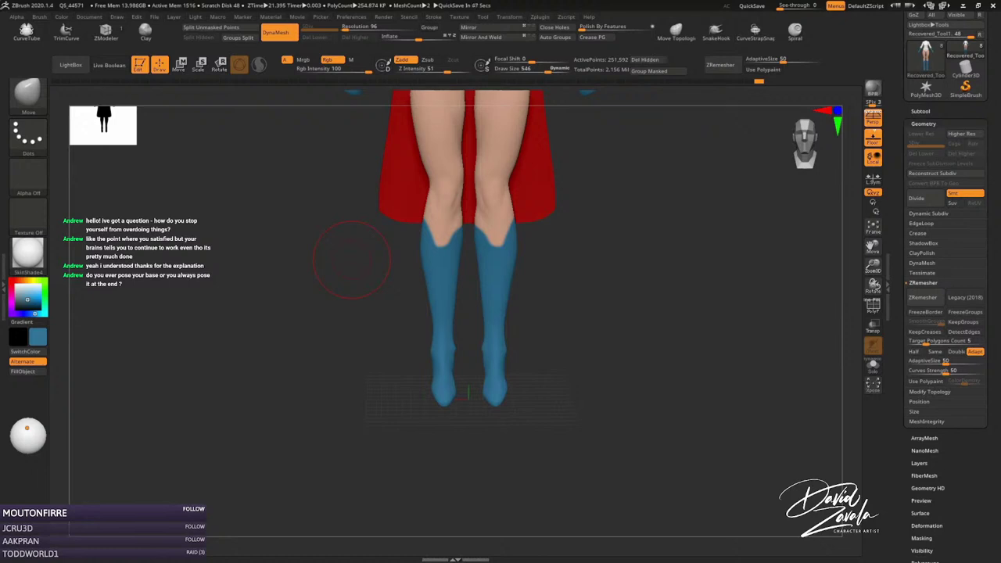
pyautogui.moveTo(555, 423)
pyautogui.keyDown('alt'); pyautogui.mouseDown()
pyautogui.moveTo(498, 431)
pyautogui.moveTo(474, 303)
pyautogui.mouseUp(); pyautogui.keyUp('alt')
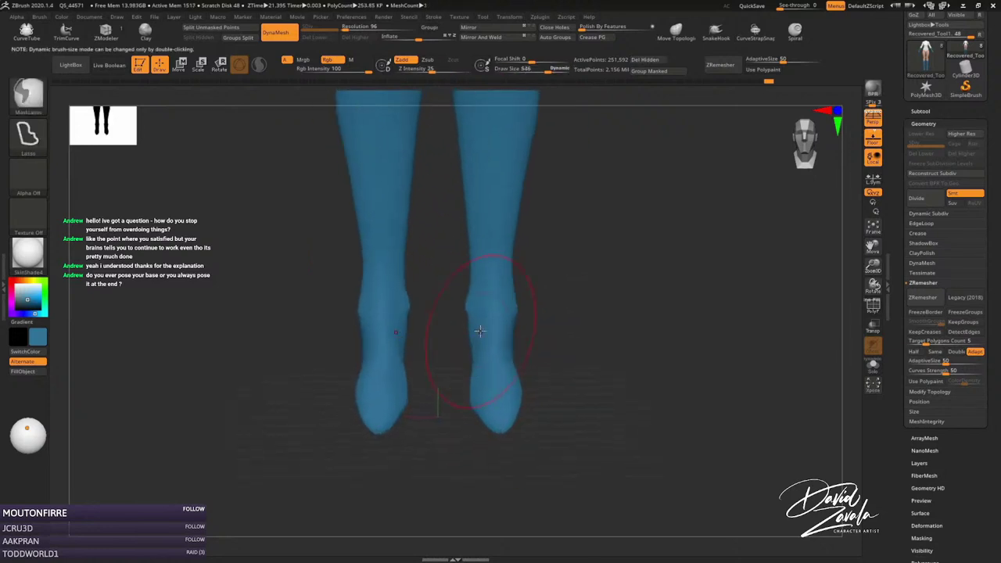
pyautogui.press('s')
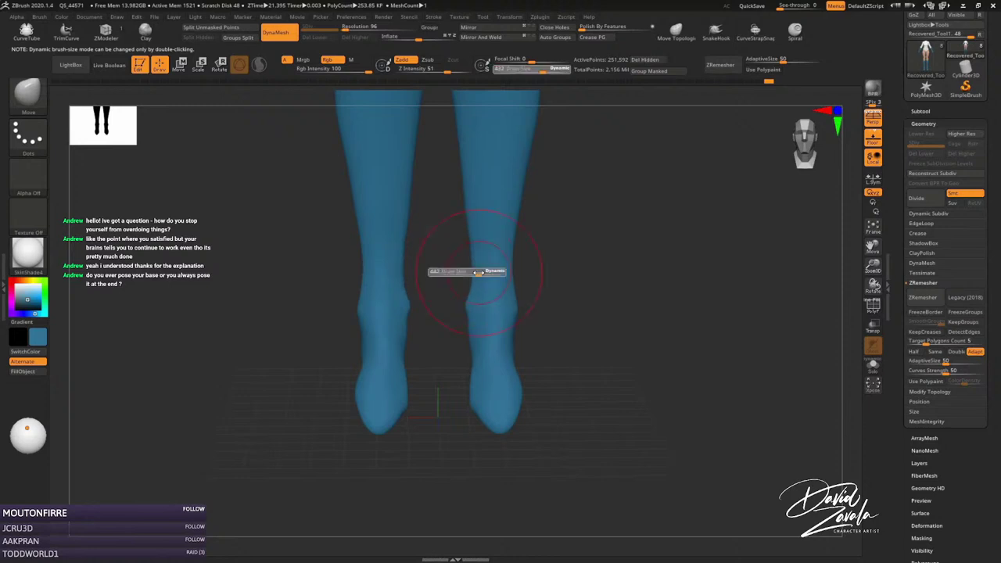
pyautogui.moveTo(472, 268)
pyautogui.mouseDown()
pyautogui.moveTo(516, 265)
pyautogui.moveTo(489, 313)
pyautogui.moveTo(547, 321)
pyautogui.moveTo(518, 329)
pyautogui.moveTo(558, 319)
pyautogui.mouseUp()
pyautogui.press('s')
pyautogui.press('f')
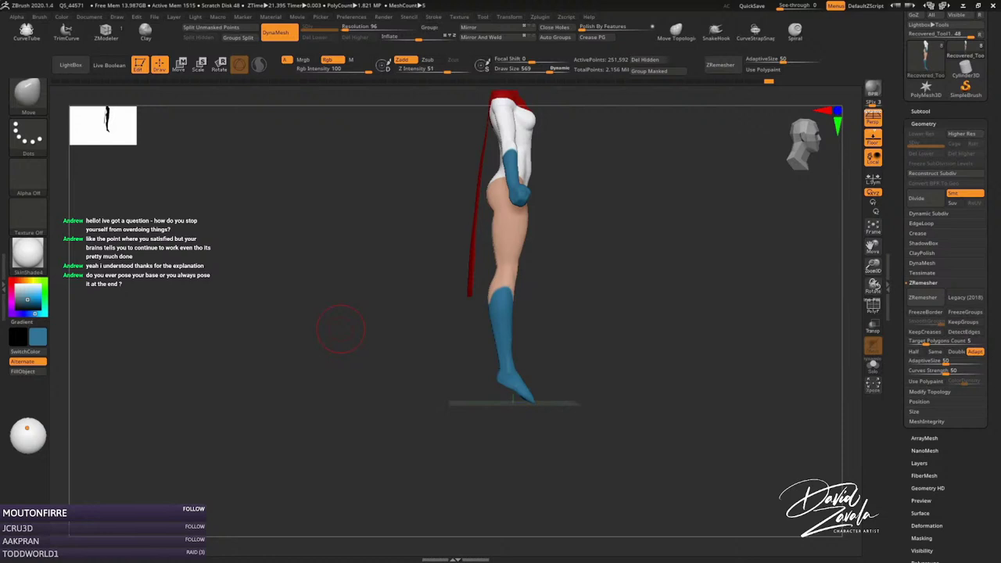
# Inflate the boot shins with the Inflat brush, tuning its size from 1000 down to 686.
pyautogui.moveTo(340, 329)
pyautogui.keyDown('shift'); pyautogui.mouseDown()
pyautogui.moveTo(469, 336)
pyautogui.moveTo(519, 351)
pyautogui.moveTo(523, 340)
pyautogui.mouseUp(); pyautogui.keyUp('shift')
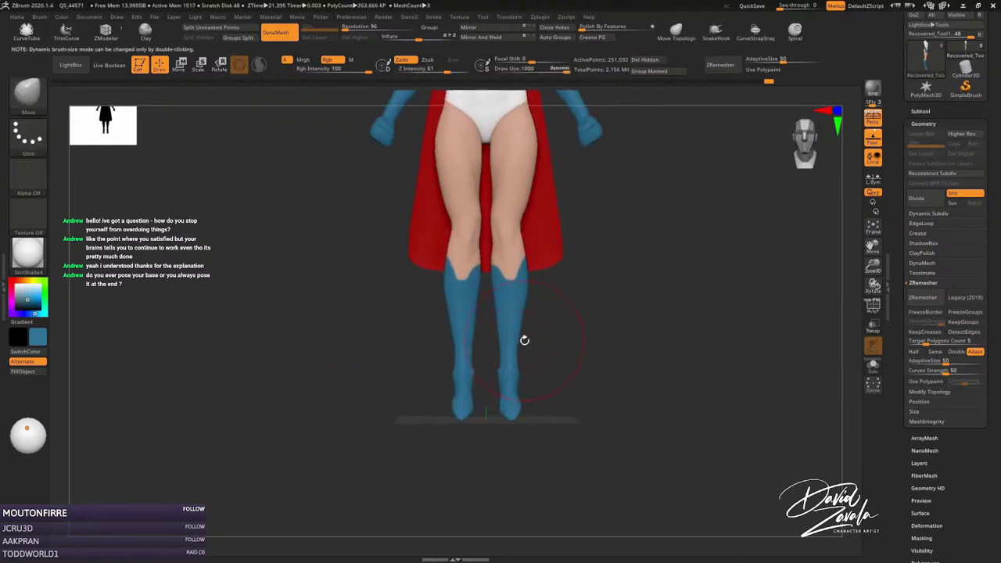
pyautogui.press('b')
pyautogui.press('i')
pyautogui.press('n')
pyautogui.scroll(2, 509, 302)
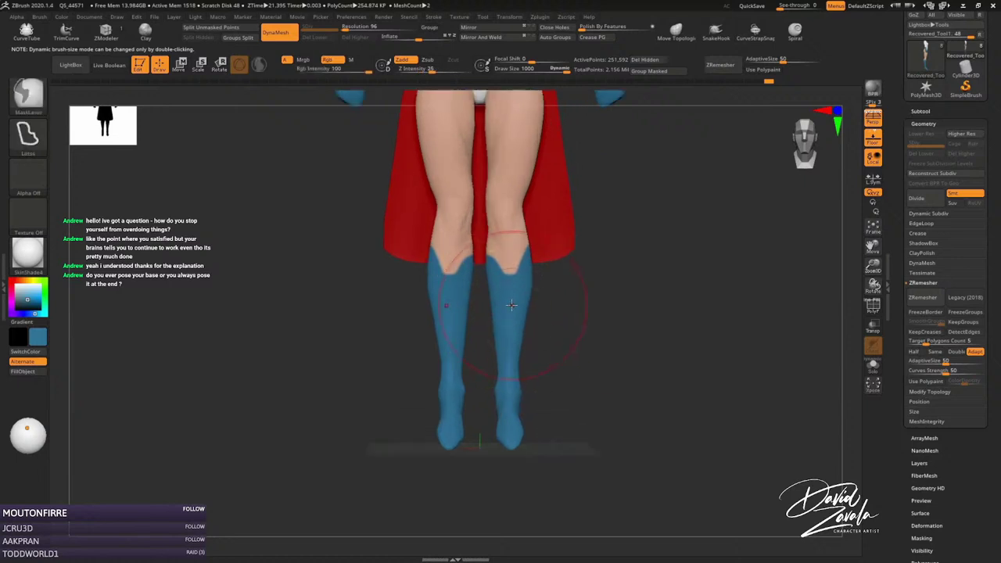
pyautogui.press('s')
pyautogui.moveTo(508, 303); pyautogui.dragTo(501, 297)
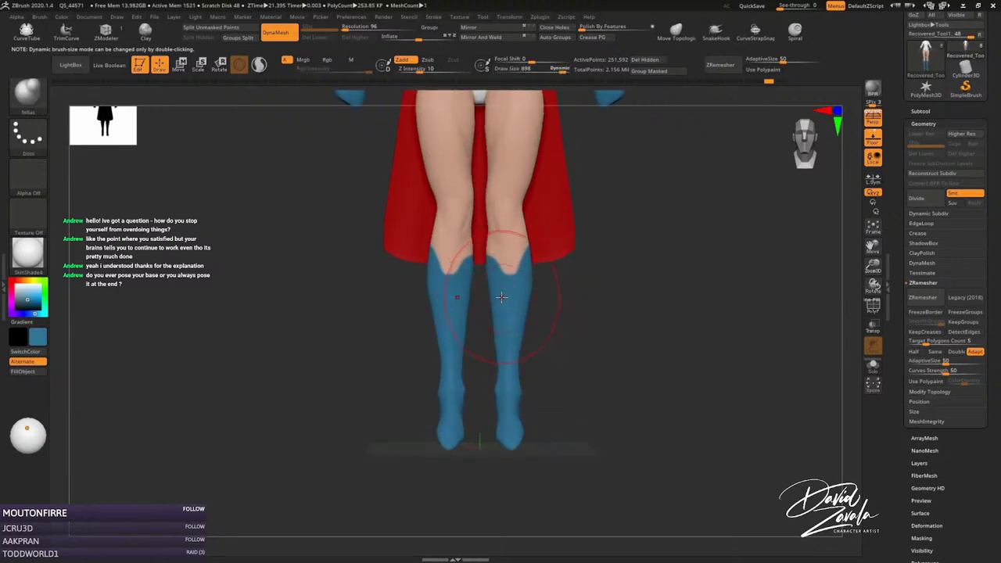
pyautogui.press('s')
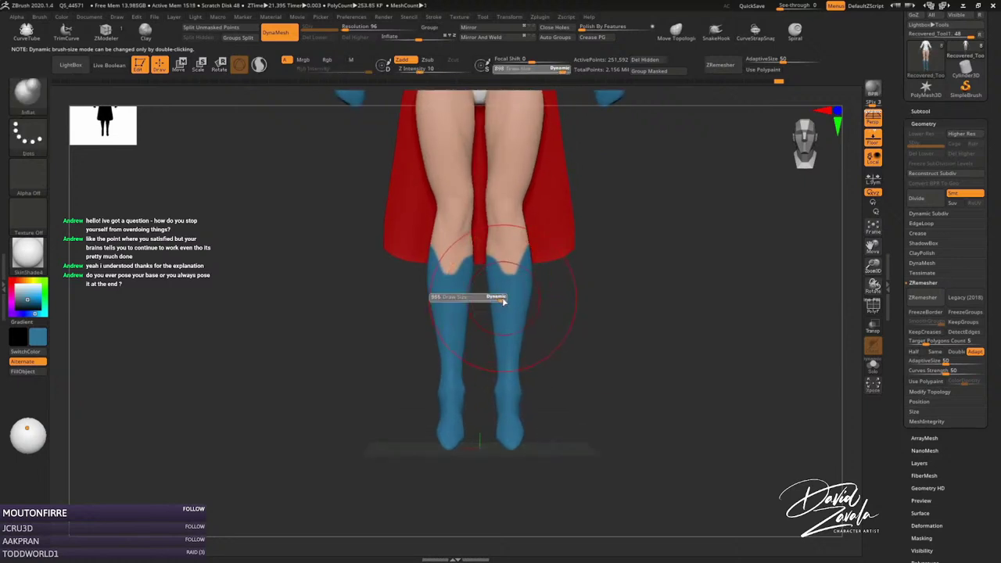
pyautogui.click(500, 299)
pyautogui.press('s')
pyautogui.click(496, 297)
pyautogui.press('s')
pyautogui.click(495, 296)
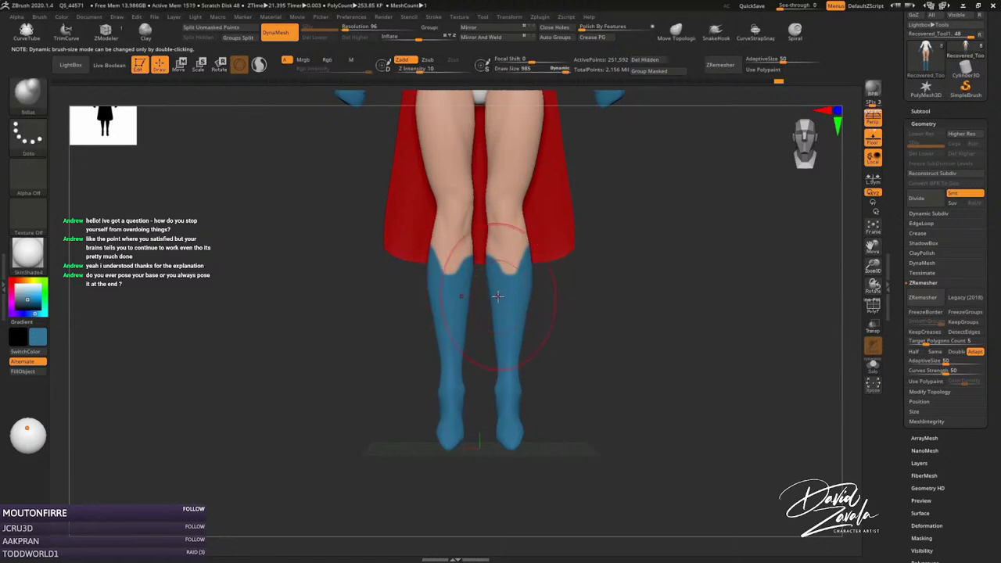
pyautogui.press('s')
pyautogui.click(499, 304)
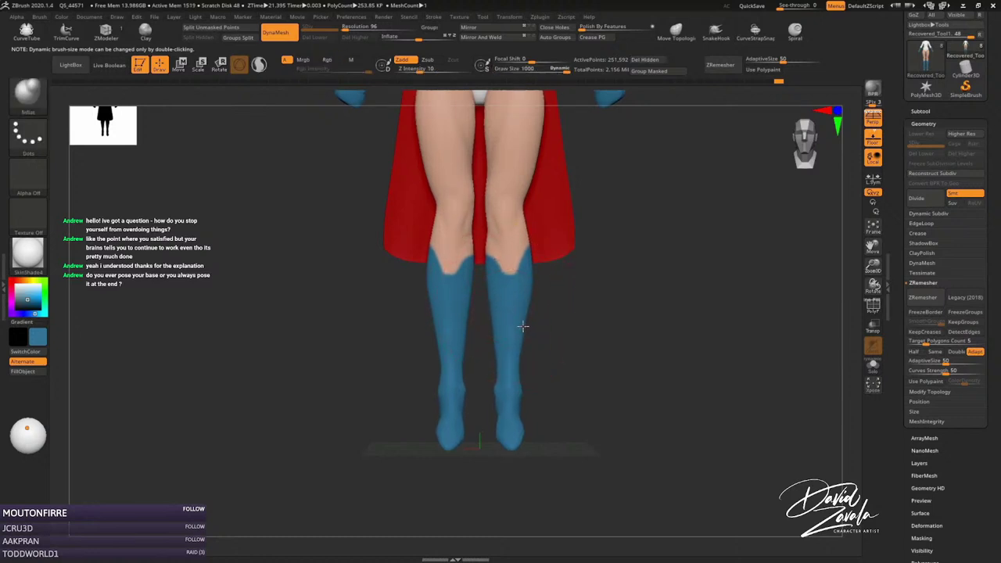
pyautogui.press('s')
pyautogui.click(512, 342)
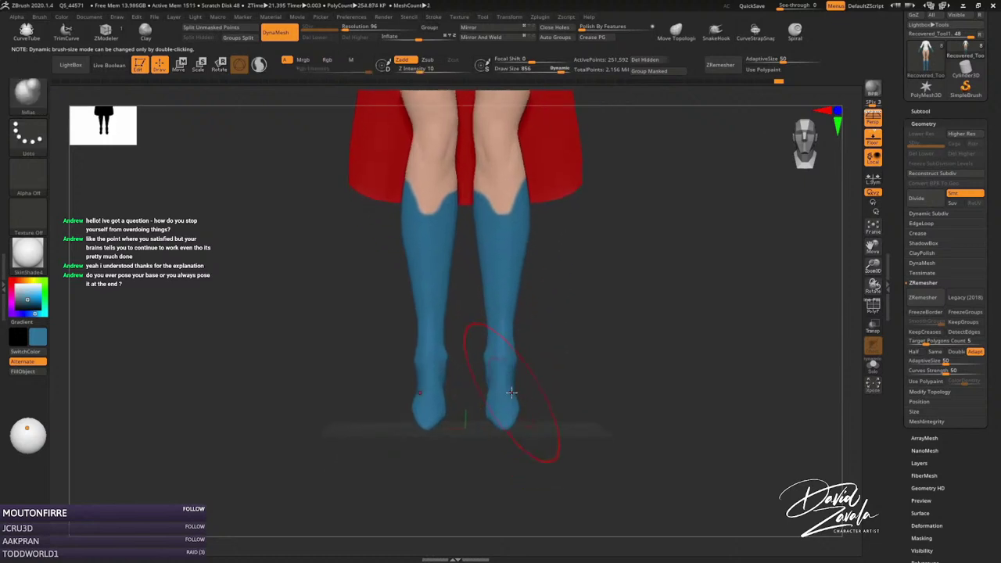
# Raise both boot toe tips symmetrically with the Move brush.
pyautogui.press('b')
pyautogui.press('m')
pyautogui.press('v')
pyautogui.press('s')
pyautogui.click(507, 425)
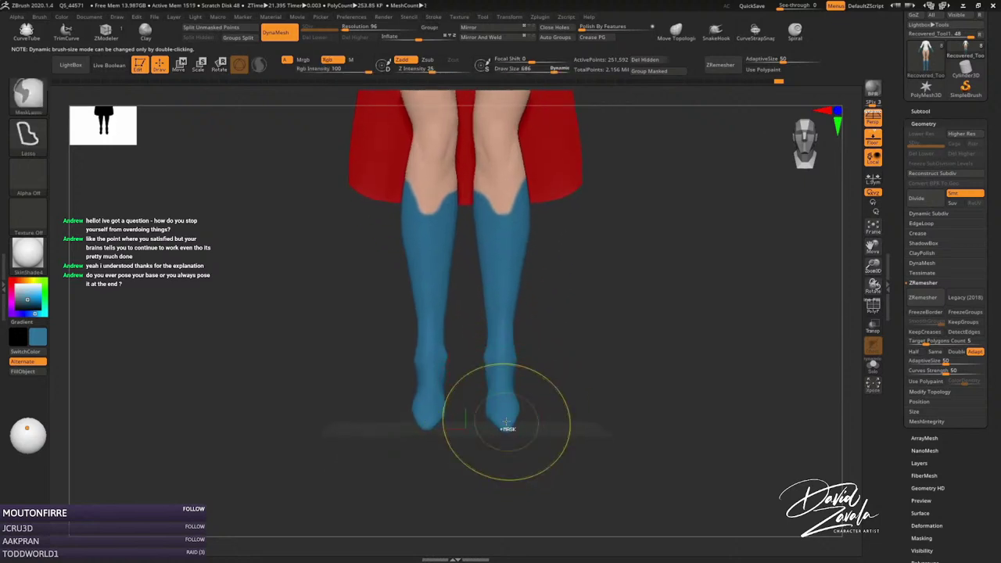
pyautogui.moveTo(506, 434); pyautogui.dragTo(501, 411)
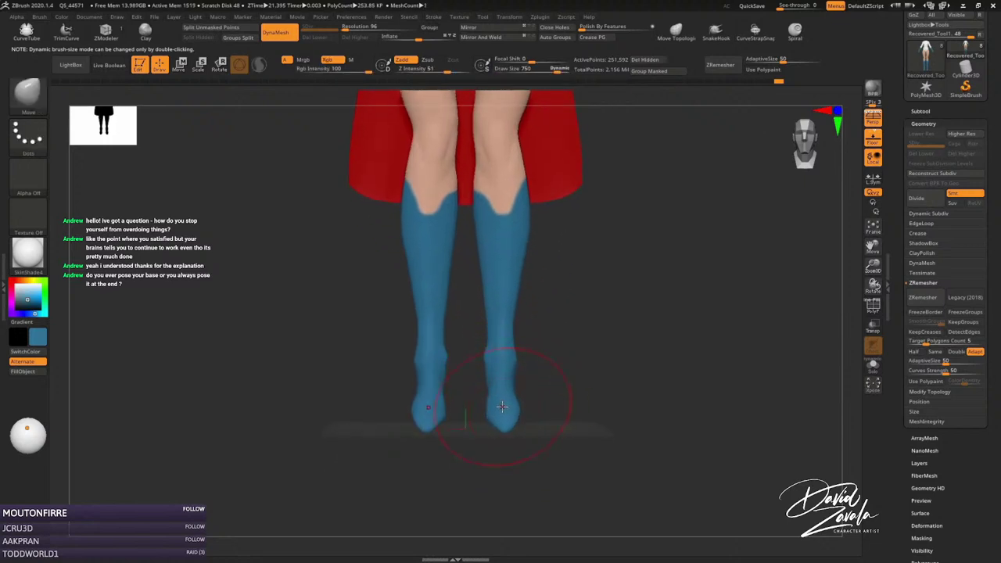
pyautogui.keyDown('alt'); pyautogui.moveTo(443, 411); pyautogui.dragTo(429, 375); pyautogui.keyUp('alt')
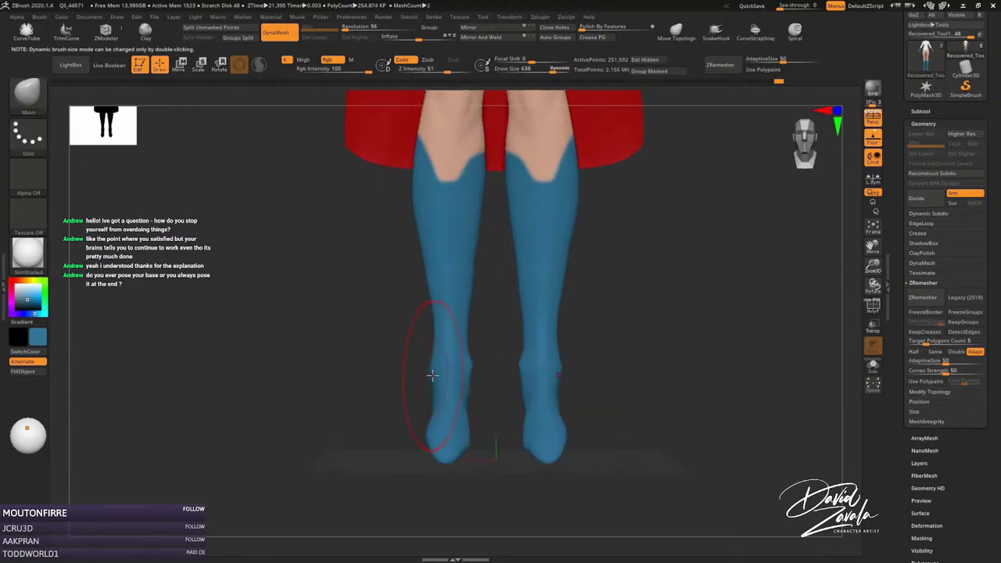
pyautogui.moveTo(447, 402)
pyautogui.mouseDown(button='right')
pyautogui.moveTo(427, 384)
pyautogui.moveTo(477, 412)
pyautogui.moveTo(482, 400)
pyautogui.moveTo(509, 409)
pyautogui.moveTo(470, 368)
pyautogui.mouseUp(button='right')
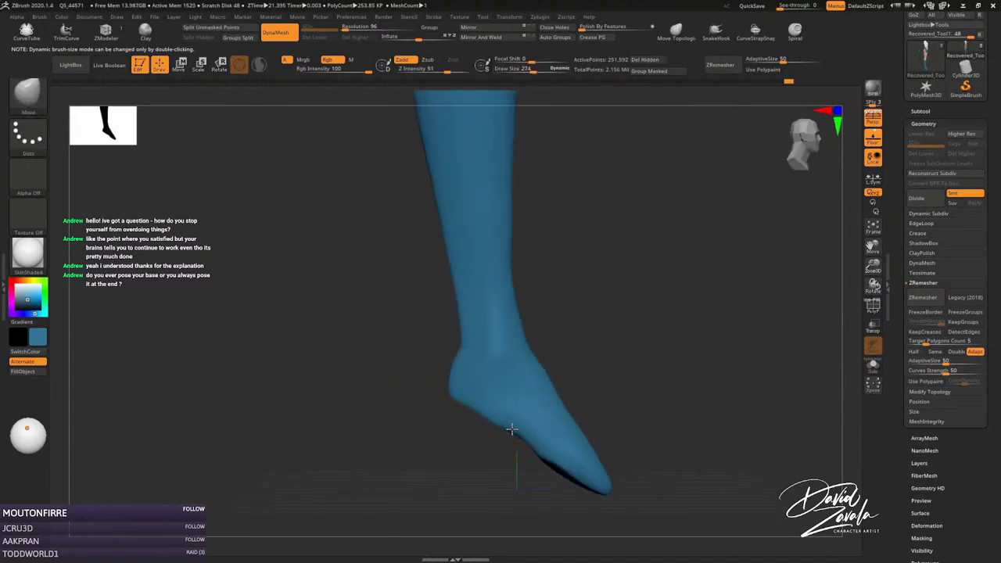
pyautogui.moveTo(521, 415)
pyautogui.mouseDown(button='right')
pyautogui.moveTo(532, 403)
pyautogui.moveTo(514, 413)
pyautogui.mouseUp(button='right')
# Load ClayTubes, smooth the right boot tip and reshape the boot toe.
pyautogui.press('s')
pyautogui.press('b')
pyautogui.press('c')
pyautogui.press('t')
pyautogui.press('s')
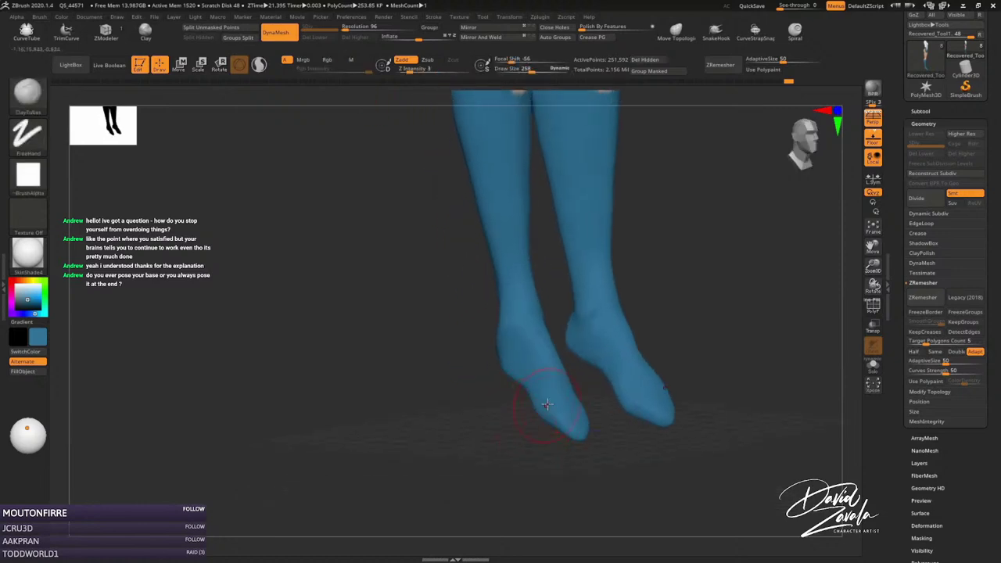
pyautogui.moveTo(597, 409)
pyautogui.mouseDown(button='right')
pyautogui.moveTo(577, 431)
pyautogui.moveTo(563, 401)
pyautogui.moveTo(576, 423)
pyautogui.moveTo(585, 397)
pyautogui.moveTo(581, 407)
pyautogui.moveTo(633, 349)
pyautogui.moveTo(614, 359)
pyautogui.moveTo(699, 384)
pyautogui.moveTo(675, 404)
pyautogui.mouseUp(button='right')
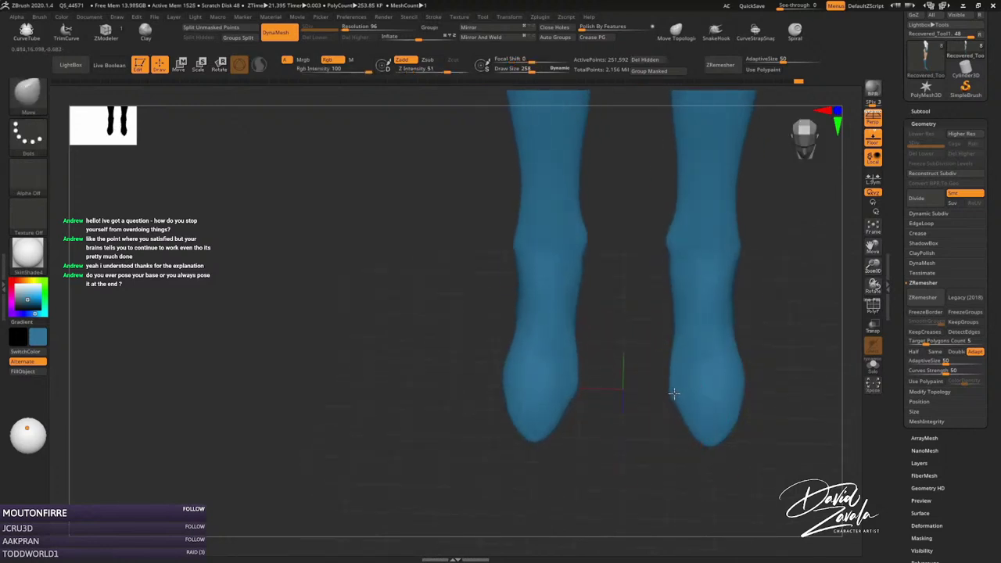
pyautogui.moveTo(674, 393)
pyautogui.keyDown('shift'); pyautogui.mouseDown()
pyautogui.moveTo(700, 447)
pyautogui.moveTo(675, 398)
pyautogui.mouseUp(); pyautogui.keyUp('shift')
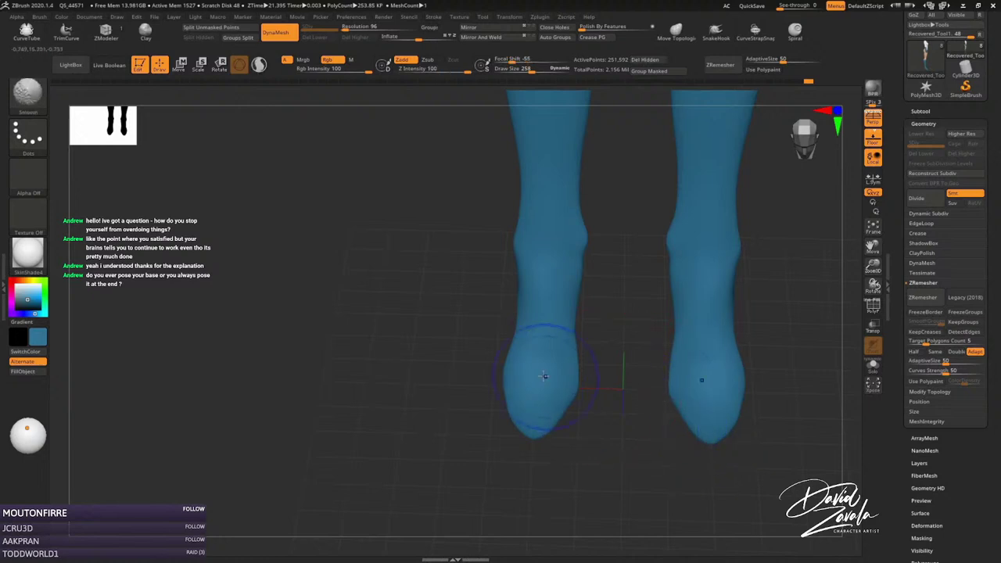
pyautogui.moveTo(518, 368)
pyautogui.mouseDown(button='right')
pyautogui.moveTo(523, 359)
pyautogui.moveTo(507, 397)
pyautogui.moveTo(520, 353)
pyautogui.moveTo(548, 397)
pyautogui.mouseUp(button='right')
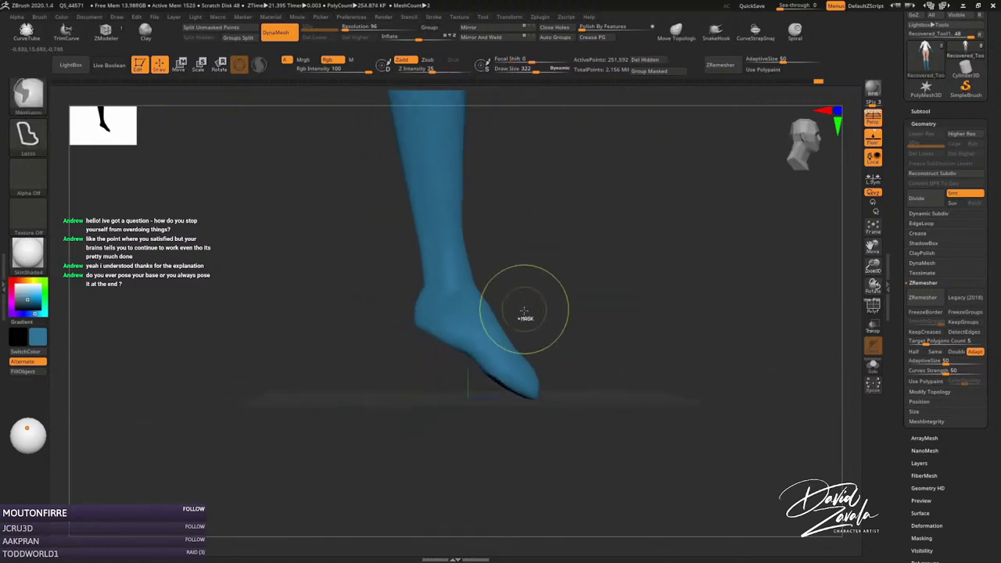
# Enlarge the brush to 650 and return to a front view of the whole figure.
pyautogui.press('s')
pyautogui.moveTo(547, 396); pyautogui.dragTo(567, 395)
pyautogui.moveTo(572, 313)
pyautogui.mouseDown(button='right')
pyautogui.moveTo(559, 373)
pyautogui.moveTo(574, 335)
pyautogui.moveTo(516, 360)
pyautogui.moveTo(589, 380)
pyautogui.mouseUp(button='right')
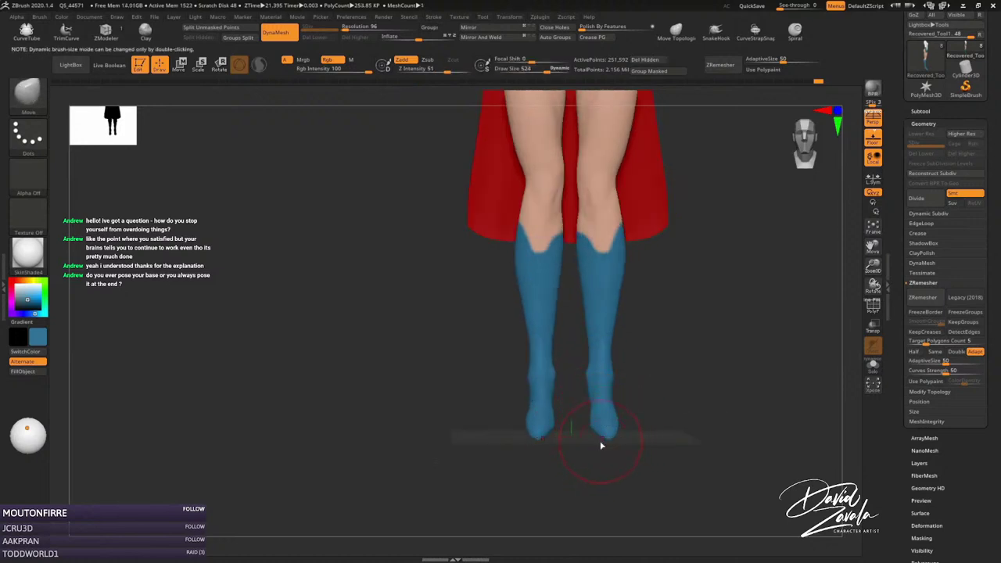
pyautogui.moveTo(600, 445)
pyautogui.keyDown('ctrl'); pyautogui.mouseDown(button='right')
pyautogui.moveTo(595, 429)
pyautogui.moveTo(583, 456)
pyautogui.mouseUp(button='right'); pyautogui.keyUp('ctrl')
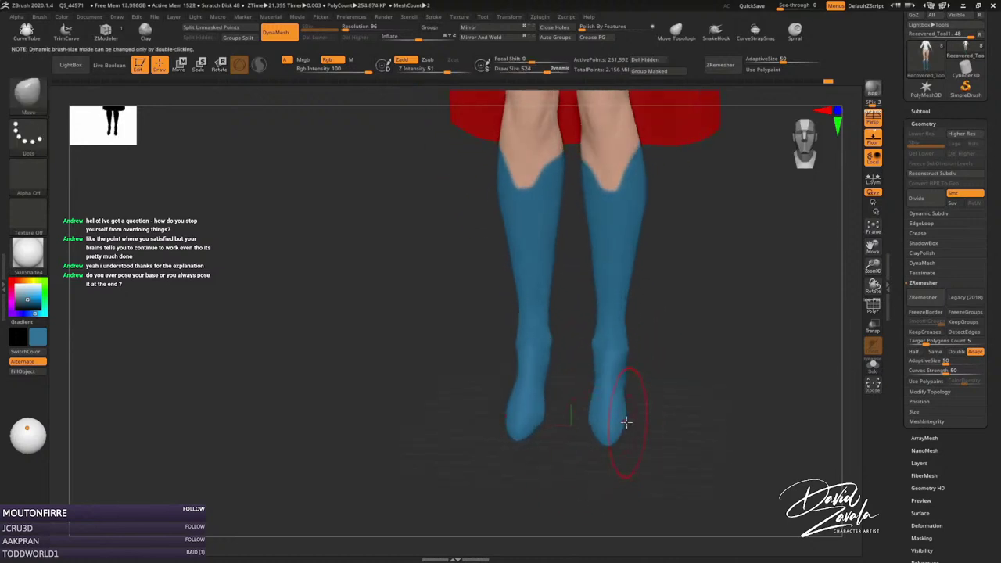
pyautogui.moveTo(626, 420)
pyautogui.mouseDown(button='right')
pyautogui.moveTo(603, 424)
pyautogui.moveTo(610, 440)
pyautogui.mouseUp(button='right')
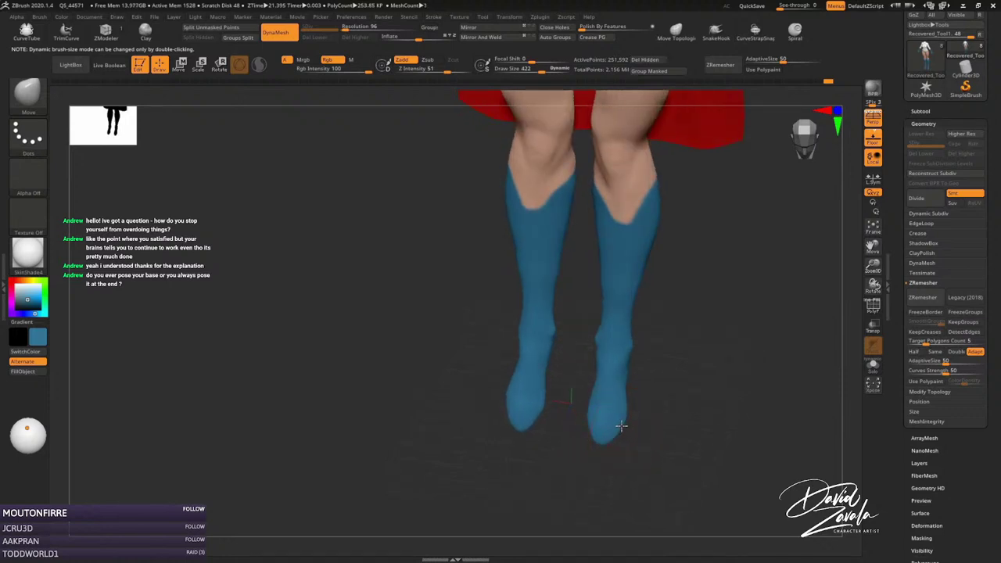
pyautogui.moveTo(620, 423)
pyautogui.mouseDown(button='right')
pyautogui.moveTo(610, 435)
pyautogui.moveTo(596, 309)
pyautogui.moveTo(641, 400)
pyautogui.mouseUp(button='right')
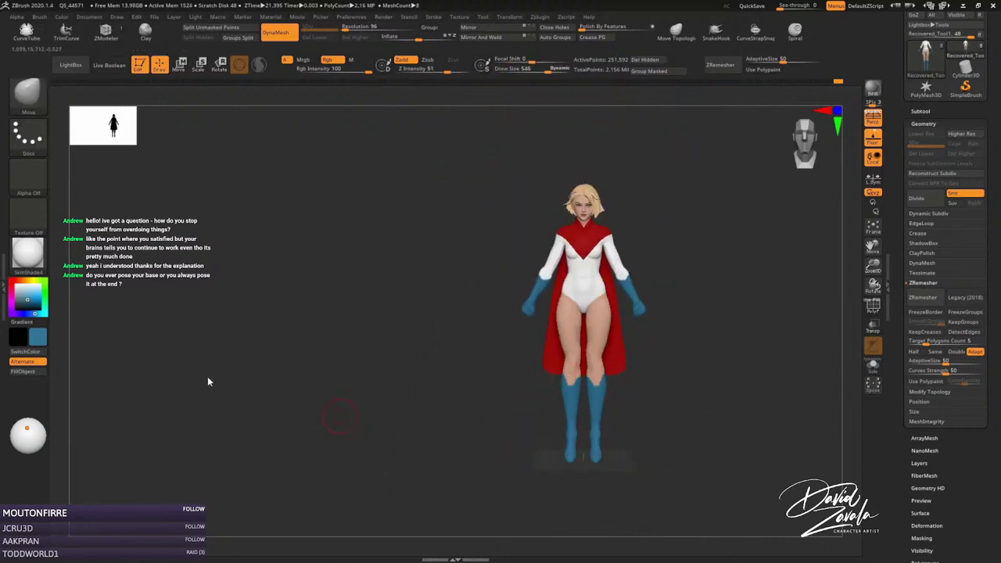
# Zoom in on the legs and set the brush size to 626.
pyautogui.keyDown('ctrl'); pyautogui.moveTo(650, 394); pyautogui.dragTo(558, 301, button='right'); pyautogui.keyUp('ctrl')
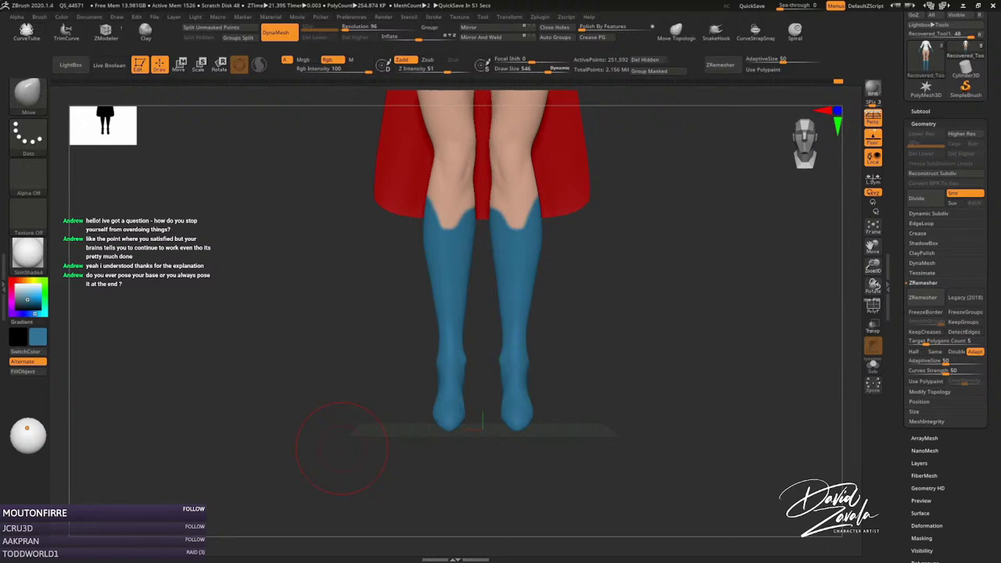
pyautogui.moveTo(341, 448)
pyautogui.mouseDown()
pyautogui.moveTo(556, 393)
pyautogui.moveTo(437, 313)
pyautogui.moveTo(435, 320)
pyautogui.mouseUp()
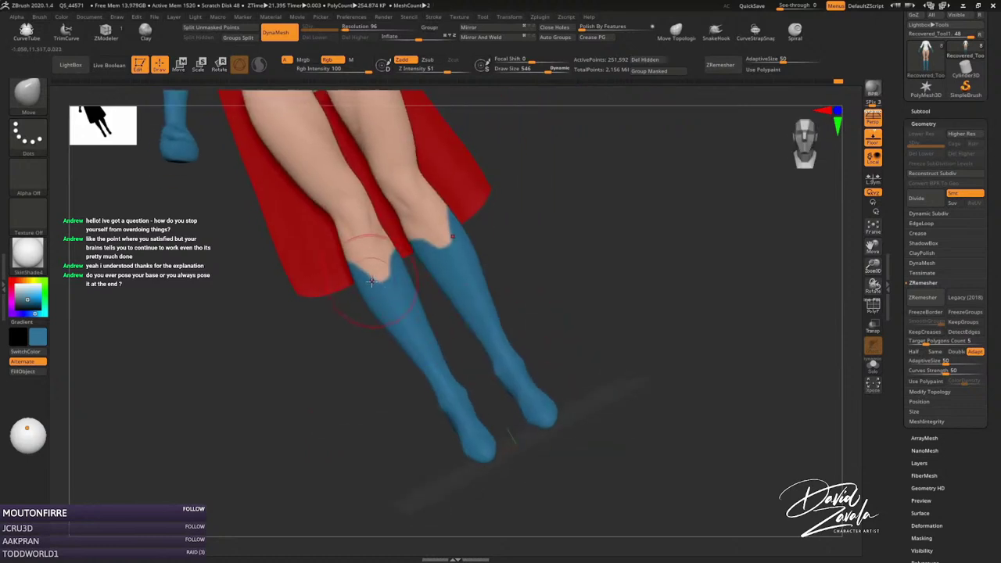
pyautogui.press('s')
pyautogui.click(446, 384)
pyautogui.moveTo(441, 380)
pyautogui.mouseDown(button='right')
pyautogui.moveTo(468, 379)
pyautogui.moveTo(457, 383)
pyautogui.mouseUp(button='right')
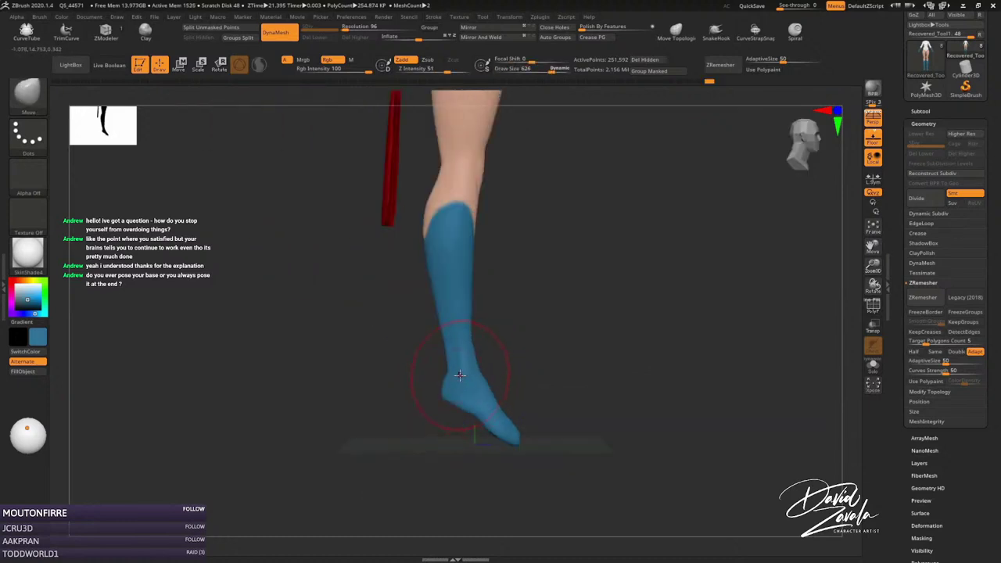
# Set Draw Size to 119 and lasso-mask the lower boots on both legs.
pyautogui.press('s')
pyautogui.click(468, 344)
pyautogui.write('s')
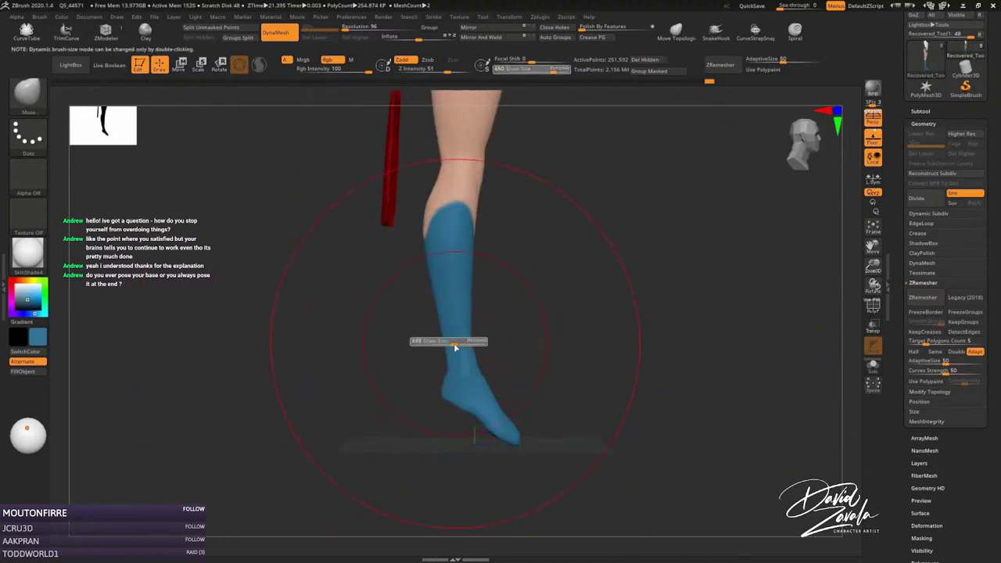
pyautogui.write('119')
pyautogui.press('Return')
pyautogui.moveTo(467, 339)
pyautogui.mouseDown(button='right')
pyautogui.moveTo(441, 362)
pyautogui.moveTo(491, 351)
pyautogui.moveTo(480, 353)
pyautogui.moveTo(504, 376)
pyautogui.moveTo(480, 357)
pyautogui.mouseUp(button='right')
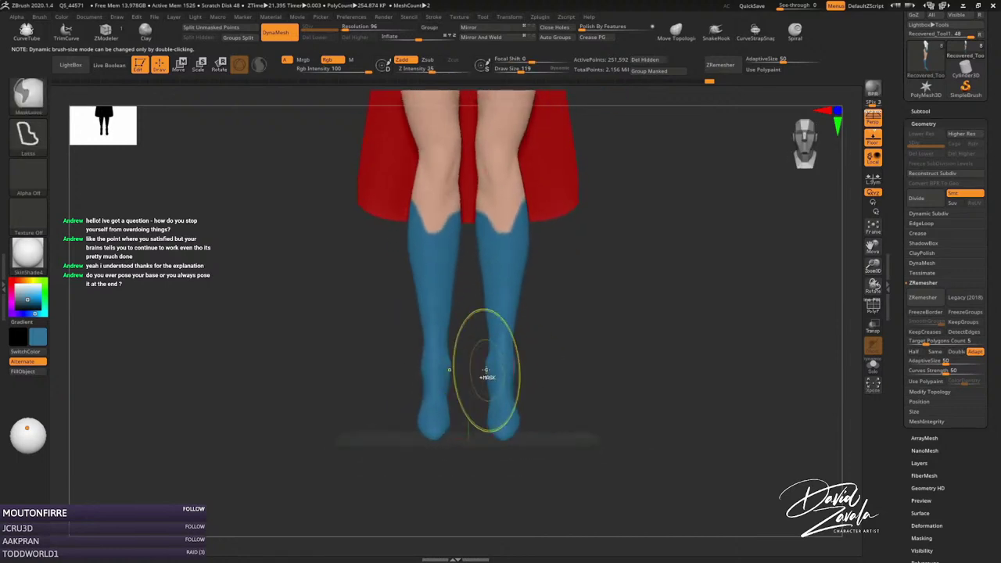
pyautogui.keyDown('ctrl'); pyautogui.moveTo(480, 360); pyautogui.dragTo(523, 358); pyautogui.keyUp('ctrl')
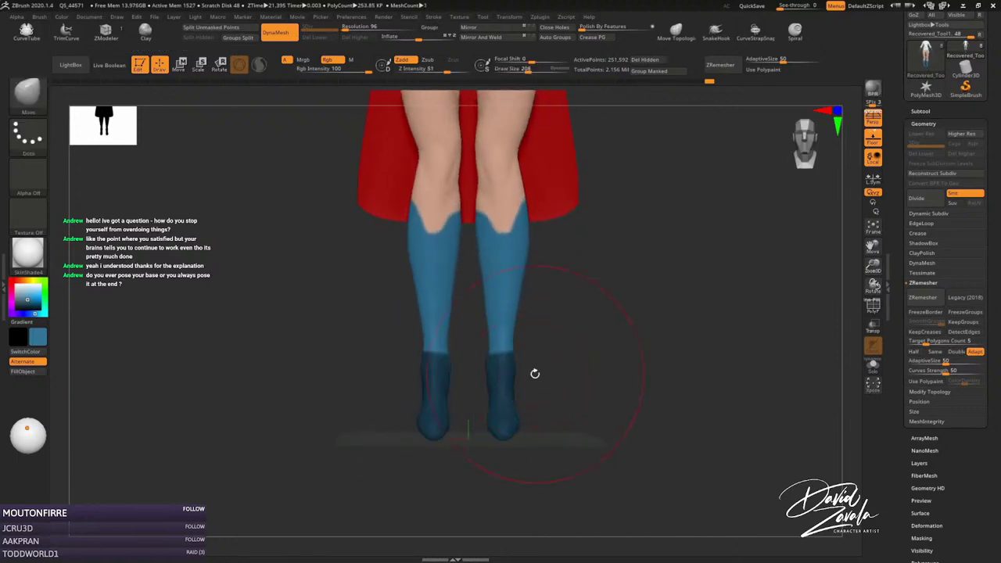
# Invert the mask and place the Move 3D gizmo on the boots.
pyautogui.hotkey('ctrl', 'i')
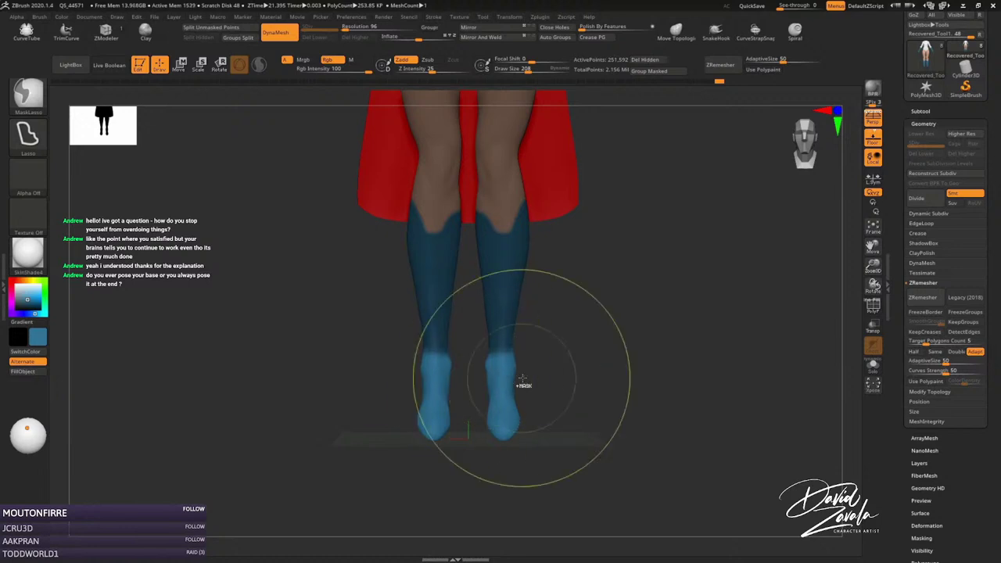
pyautogui.hotkey('ctrl', 'i')
pyautogui.hotkey('ctrl', 'i')
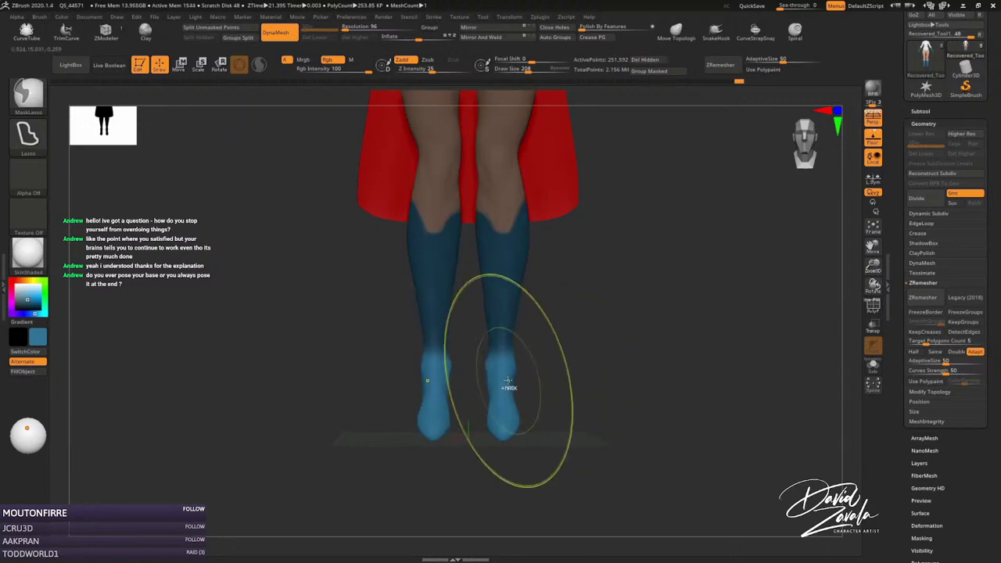
pyautogui.press('w')
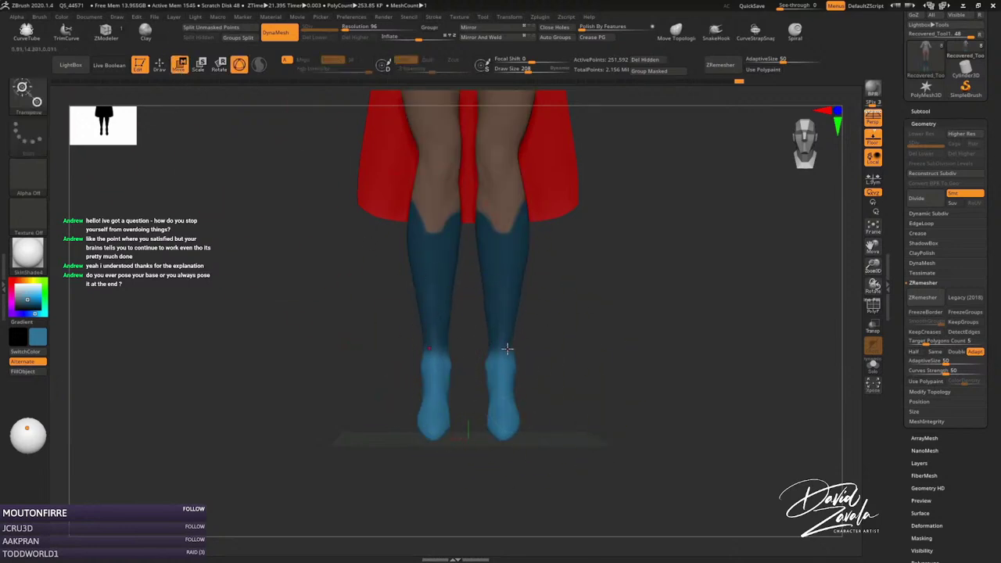
pyautogui.press('y')
pyautogui.moveTo(501, 358); pyautogui.dragTo(496, 331)
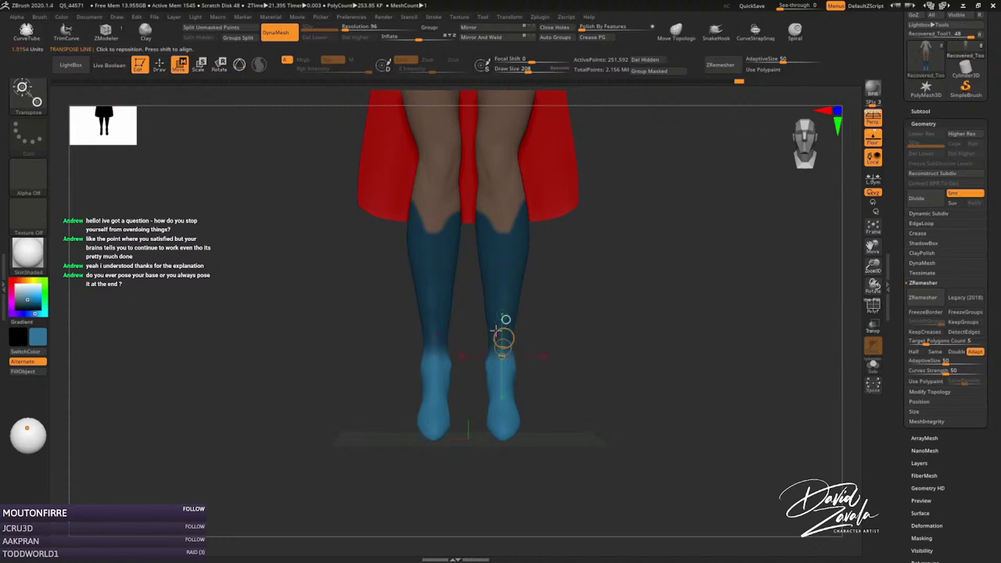
pyautogui.click(239, 64)
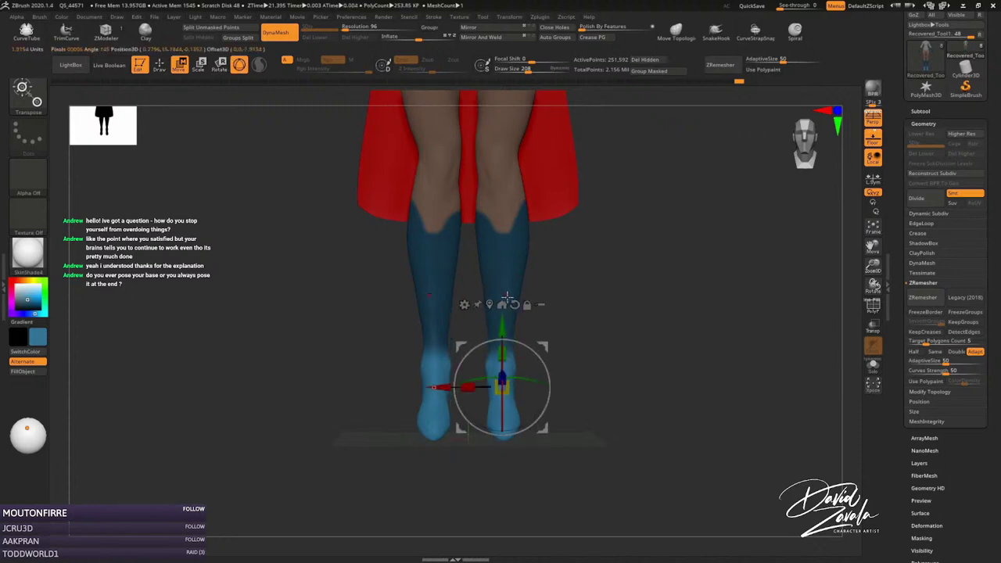
# Nudge, slightly enlarge and rotate the feet, then clear the mask and zoom out.
pyautogui.moveTo(501, 304); pyautogui.dragTo(503, 312)
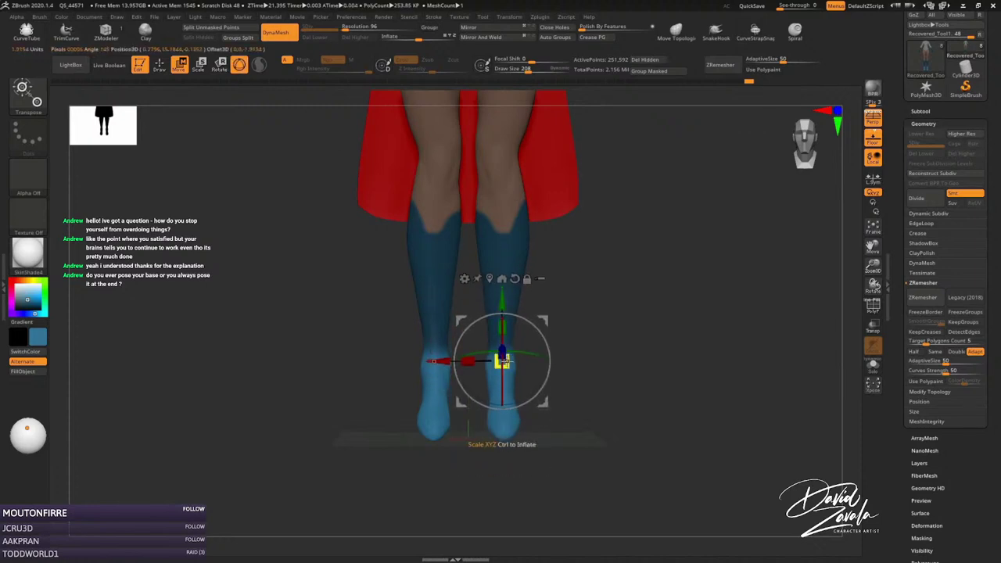
pyautogui.moveTo(504, 356); pyautogui.dragTo(513, 362)
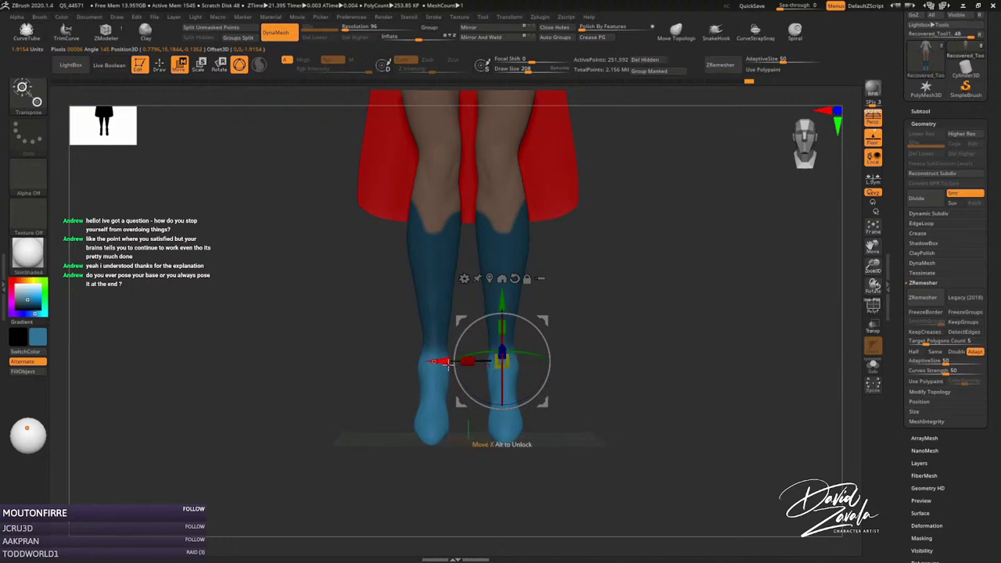
pyautogui.moveTo(516, 395); pyautogui.dragTo(520, 399)
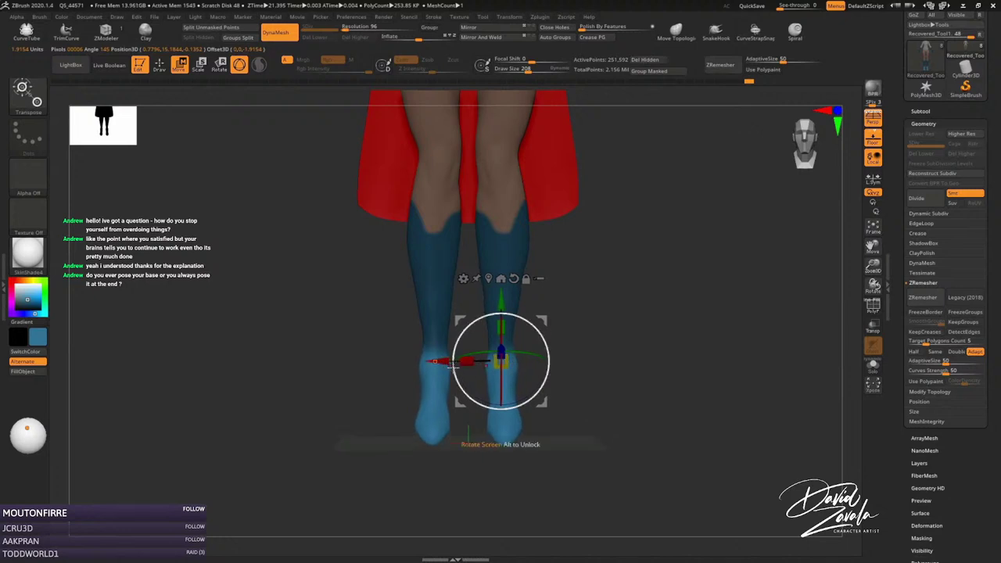
pyautogui.keyDown('ctrl'); pyautogui.moveTo(536, 421); pyautogui.dragTo(485, 323, button='right'); pyautogui.keyUp('ctrl')
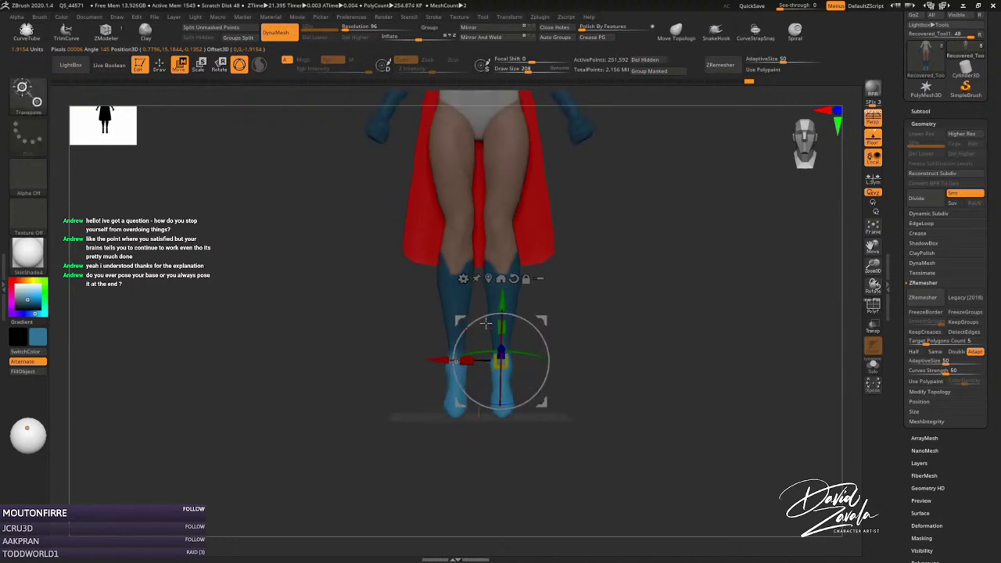
pyautogui.click(158, 64)
# Orbit around the legs from side, front and back views, setting brush size to 51.
pyautogui.keyDown('ctrl'); pyautogui.moveTo(608, 331); pyautogui.dragTo(583, 310, button='right'); pyautogui.keyUp('ctrl')
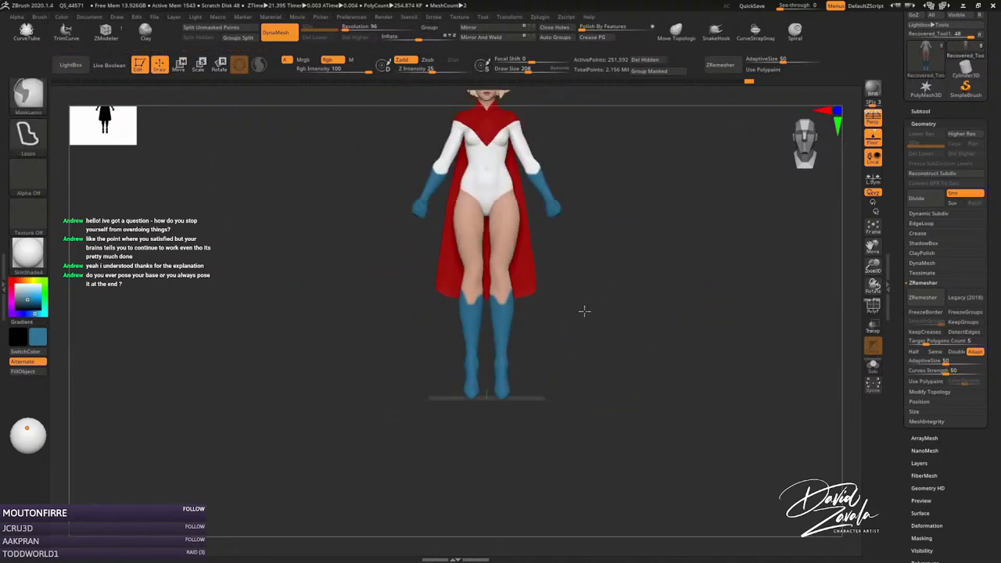
pyautogui.moveTo(562, 360)
pyautogui.mouseDown(button='right')
pyautogui.moveTo(613, 362)
pyautogui.moveTo(556, 359)
pyautogui.moveTo(599, 346)
pyautogui.moveTo(552, 401)
pyautogui.moveTo(539, 395)
pyautogui.mouseUp(button='right')
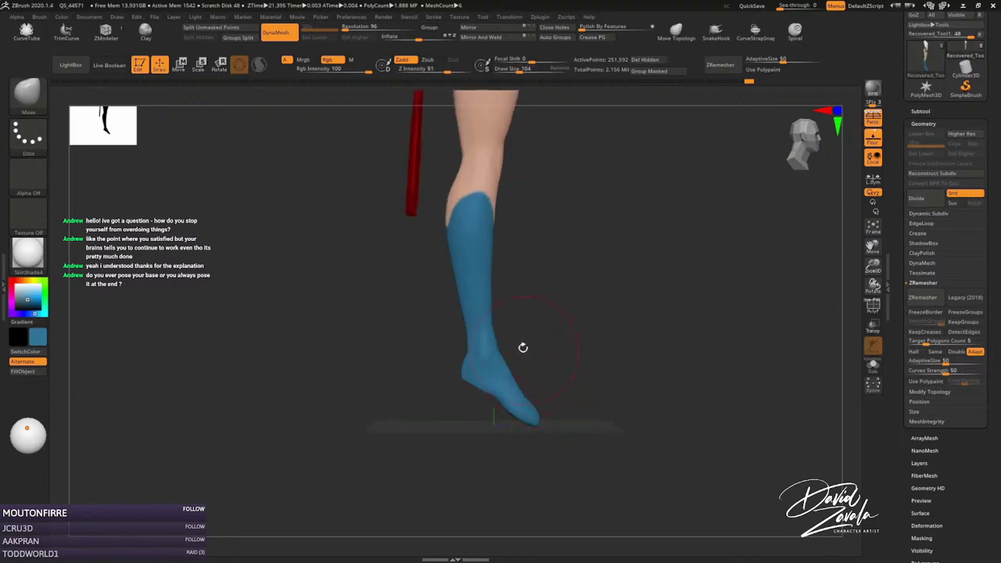
pyautogui.moveTo(522, 347)
pyautogui.mouseDown(button='right')
pyautogui.moveTo(480, 369)
pyautogui.moveTo(454, 351)
pyautogui.mouseUp(button='right')
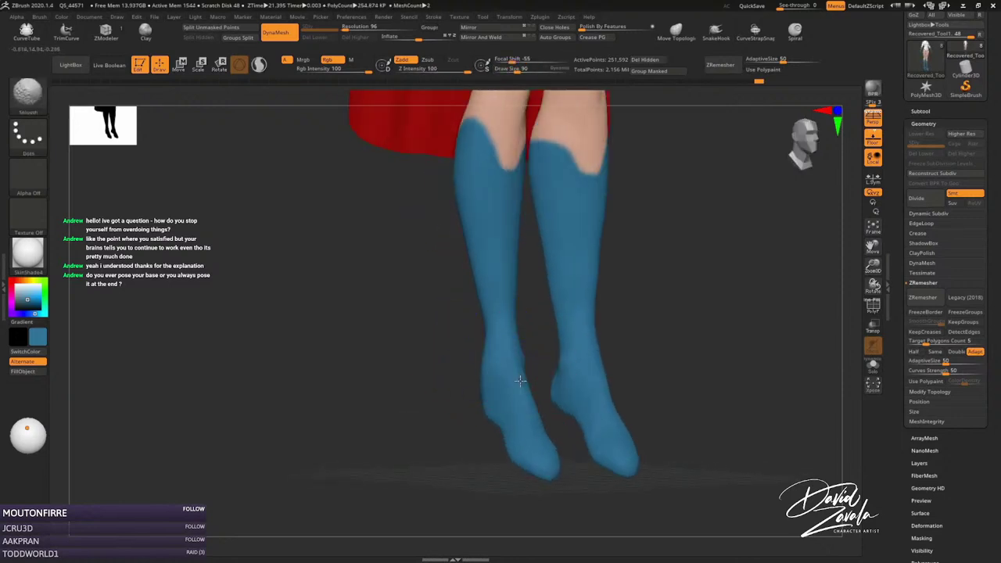
pyautogui.press('s')
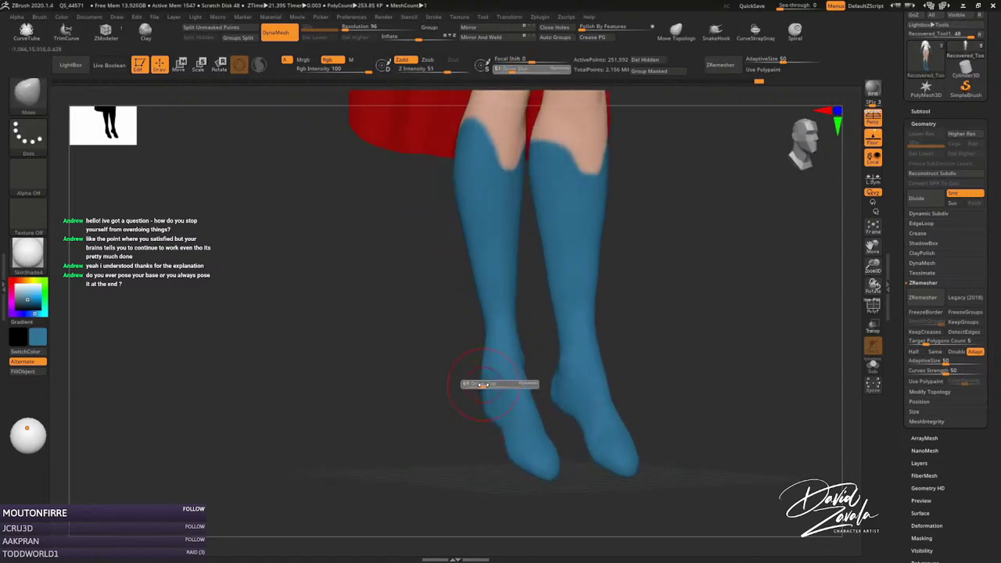
pyautogui.click(483, 384)
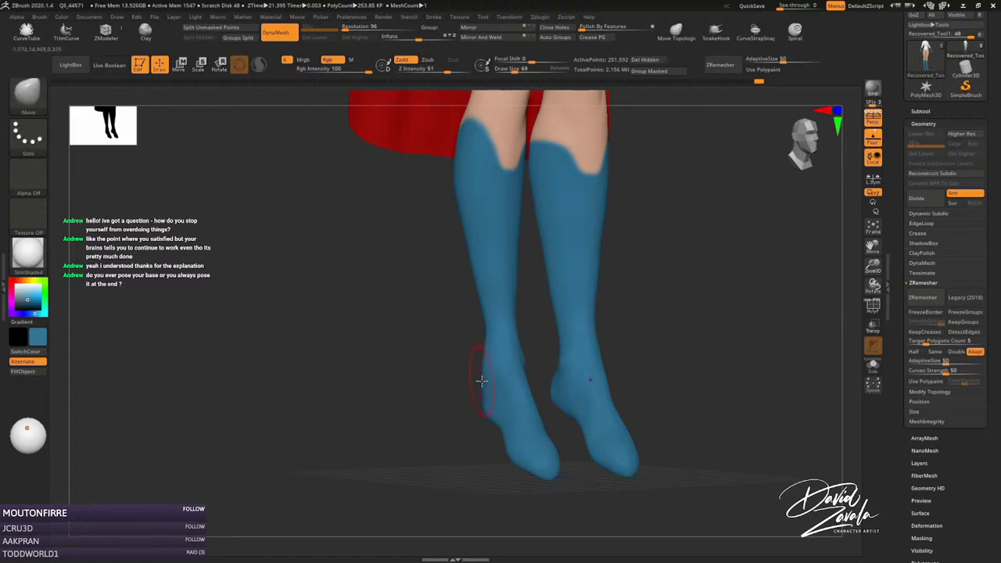
pyautogui.moveTo(481, 381)
pyautogui.mouseDown(button='right')
pyautogui.moveTo(537, 384)
pyautogui.moveTo(519, 376)
pyautogui.moveTo(510, 401)
pyautogui.moveTo(502, 389)
pyautogui.moveTo(504, 423)
pyautogui.moveTo(507, 399)
pyautogui.mouseUp(button='right')
pyautogui.press('s')
pyautogui.press('s')
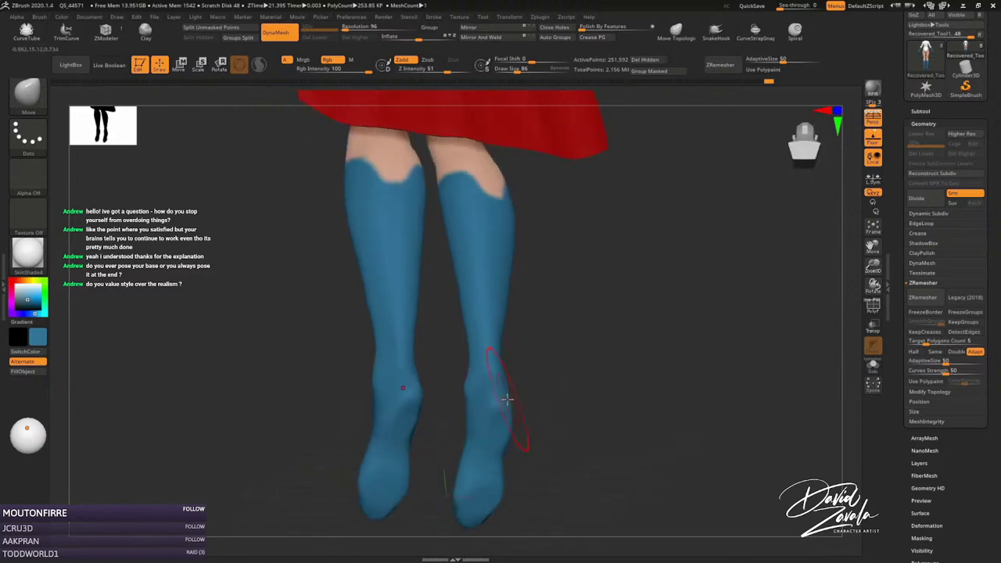
# Switch from the Pinch brush to ClayTubes and turn the legs to a frontal view.
pyautogui.press('b')
pyautogui.press('p')
pyautogui.press('i')
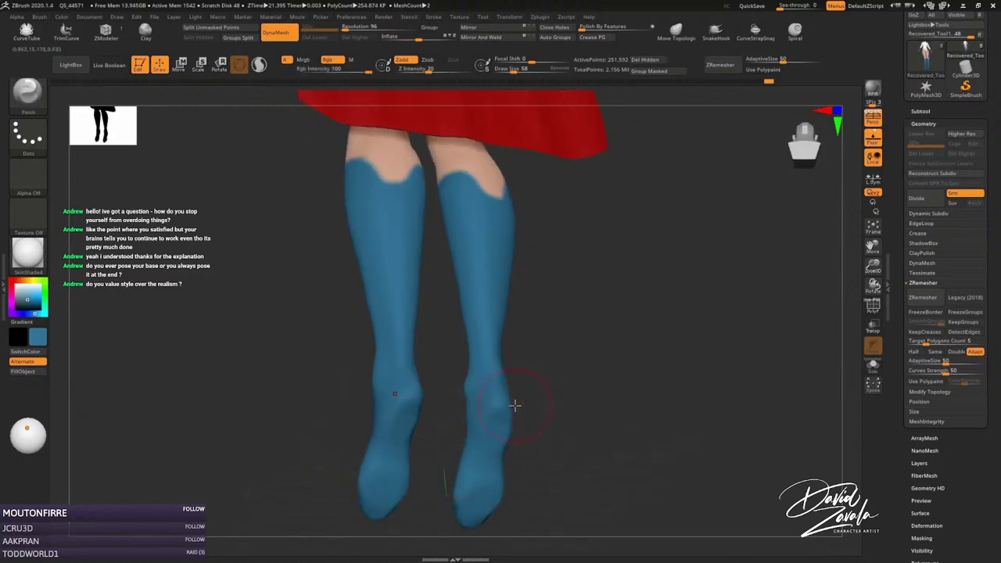
pyautogui.press('b')
pyautogui.press('c')
pyautogui.press('t')
pyautogui.moveTo(514, 409)
pyautogui.mouseDown(button='right')
pyautogui.moveTo(486, 413)
pyautogui.moveTo(496, 421)
pyautogui.moveTo(478, 407)
pyautogui.moveTo(519, 418)
pyautogui.moveTo(447, 409)
pyautogui.moveTo(459, 411)
pyautogui.moveTo(454, 426)
pyautogui.moveTo(447, 421)
pyautogui.moveTo(464, 434)
pyautogui.moveTo(466, 423)
pyautogui.moveTo(470, 438)
pyautogui.moveTo(519, 320)
pyautogui.moveTo(561, 332)
pyautogui.moveTo(550, 340)
pyautogui.moveTo(567, 308)
pyautogui.mouseUp(button='right')
# Select the Move brush and view the foot and leg from the side.
pyautogui.press('s')
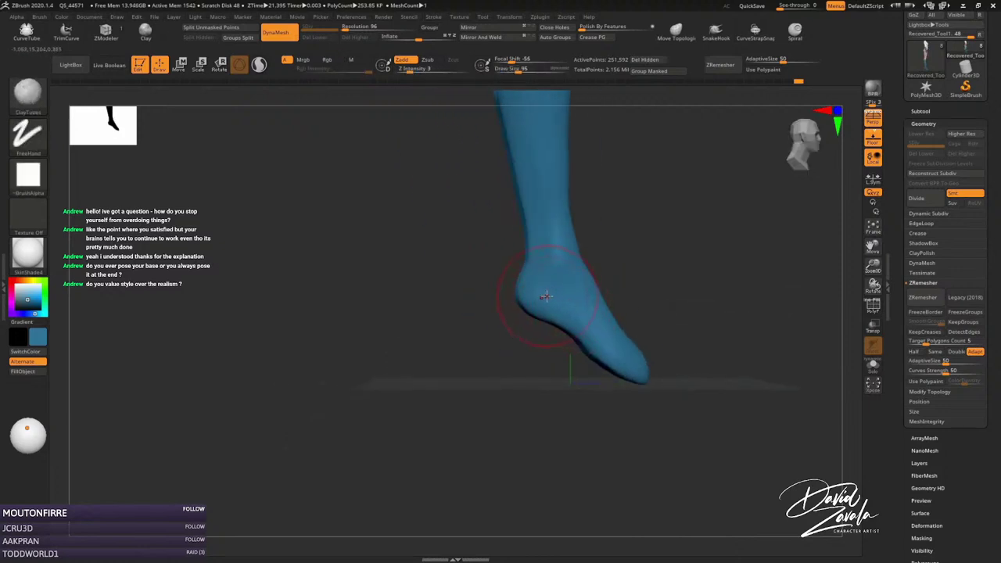
pyautogui.press('b')
pyautogui.press('m')
pyautogui.press('v')
pyautogui.moveTo(522, 280)
pyautogui.mouseDown(button='right')
pyautogui.moveTo(548, 331)
pyautogui.moveTo(570, 320)
pyautogui.mouseUp(button='right')
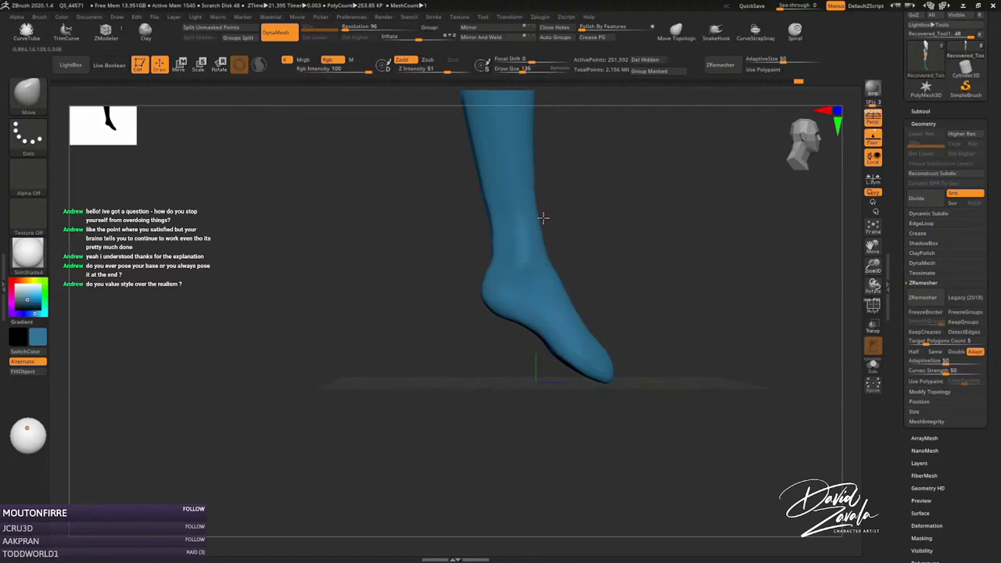
pyautogui.moveTo(542, 214)
pyautogui.mouseDown(button='right')
pyautogui.moveTo(543, 275)
pyautogui.moveTo(514, 310)
pyautogui.mouseUp(button='right')
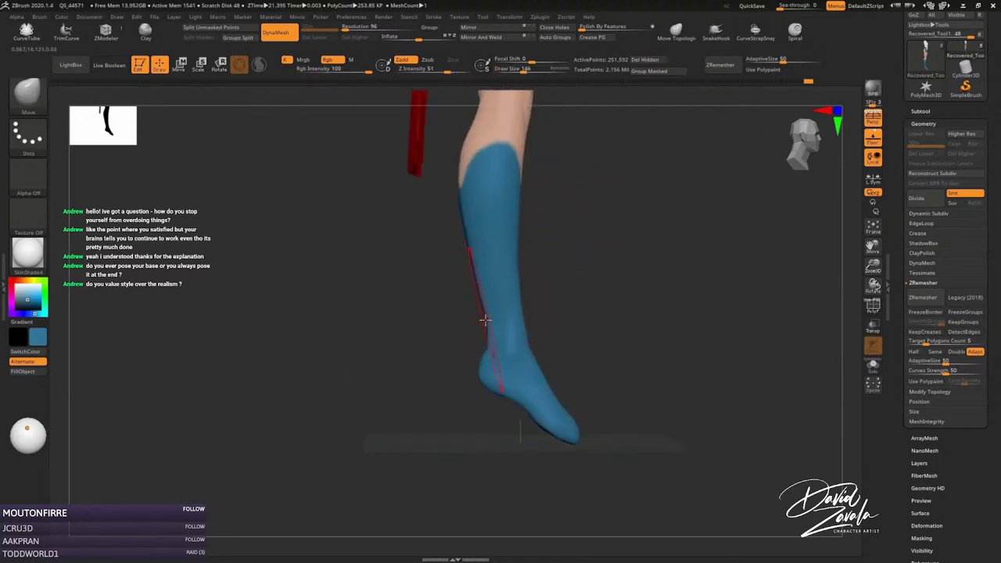
# Smooth the blue boot and the back of the thigh with a size 124 brush.
pyautogui.press('[')
pyautogui.keyDown('shift'); pyautogui.moveTo(486, 327); pyautogui.dragTo(486, 291); pyautogui.keyUp('shift')
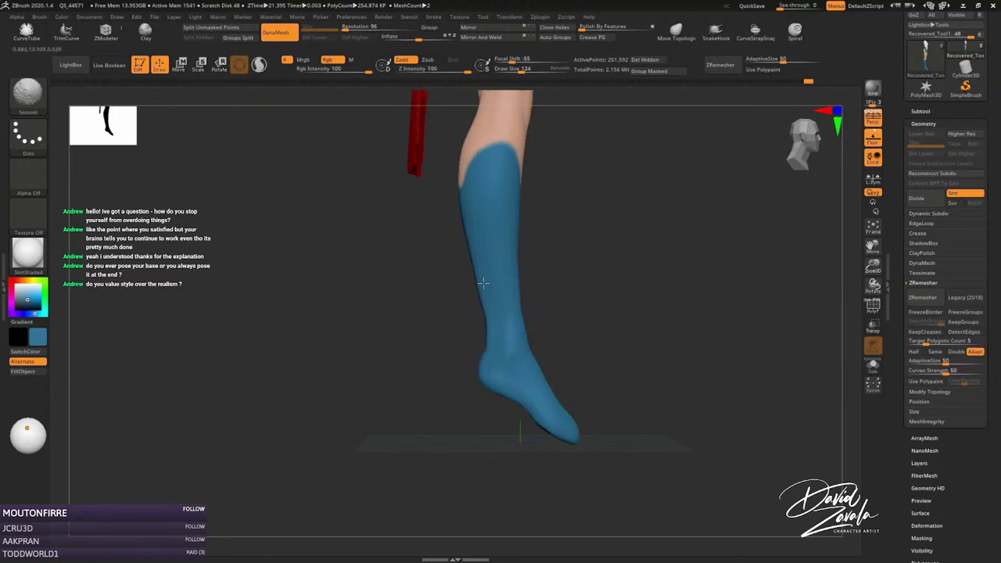
pyautogui.keyDown('alt'); pyautogui.moveTo(483, 283); pyautogui.dragTo(514, 324, button='right'); pyautogui.keyUp('alt')
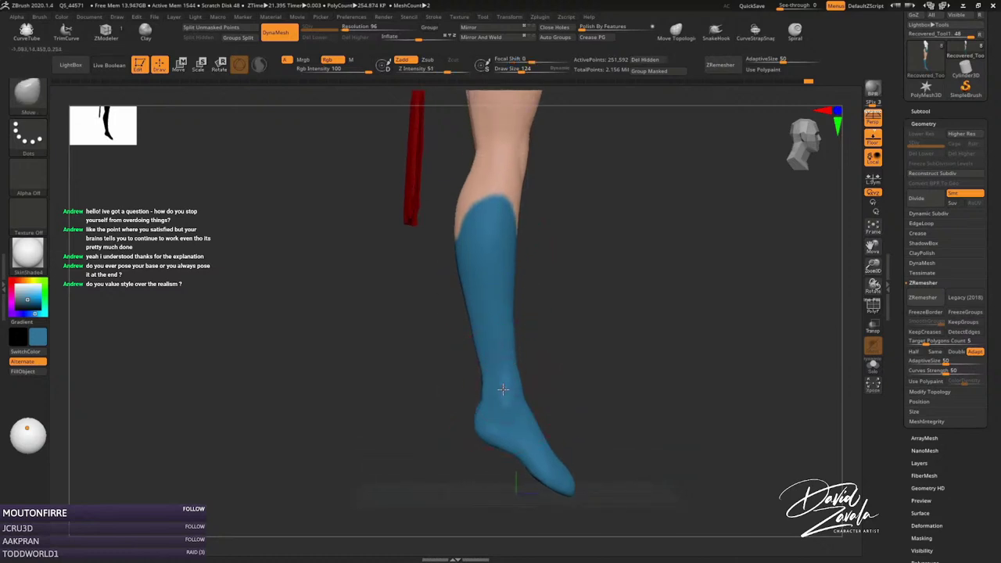
pyautogui.moveTo(503, 388)
pyautogui.mouseDown(button='right')
pyautogui.moveTo(538, 320)
pyautogui.moveTo(538, 405)
pyautogui.moveTo(527, 362)
pyautogui.moveTo(510, 385)
pyautogui.moveTo(483, 286)
pyautogui.moveTo(504, 281)
pyautogui.moveTo(513, 262)
pyautogui.mouseUp(button='right')
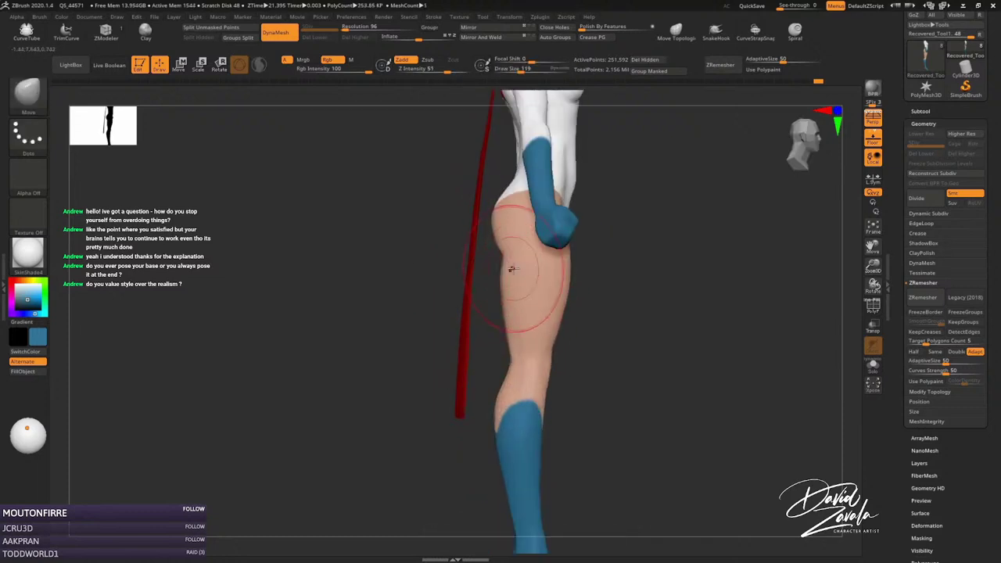
pyautogui.keyDown('shift'); pyautogui.moveTo(505, 262); pyautogui.dragTo(508, 260); pyautogui.keyUp('shift')
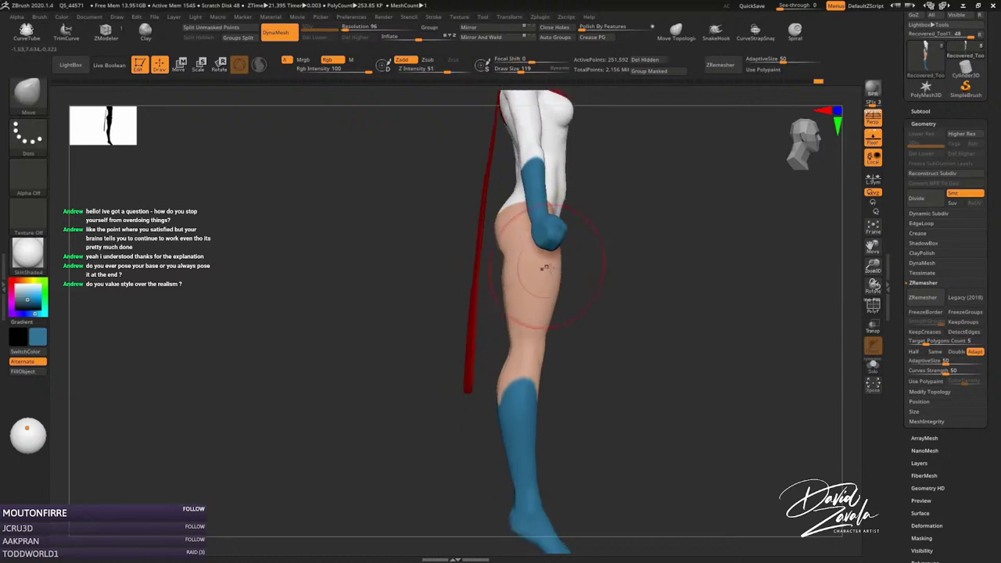
# Solo the body to check it from back and front, then show head, hair and cape again.
pyautogui.click(873, 365)
pyautogui.moveTo(798, 353)
pyautogui.mouseDown(button='right')
pyautogui.moveTo(638, 299)
pyautogui.moveTo(480, 296)
pyautogui.mouseUp(button='right')
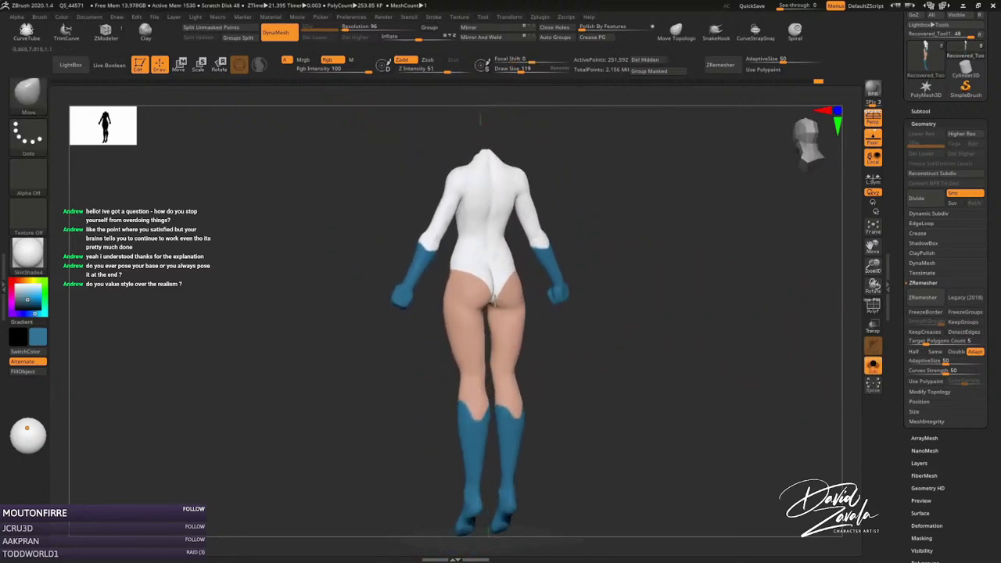
pyautogui.moveTo(526, 254); pyautogui.dragTo(589, 287)
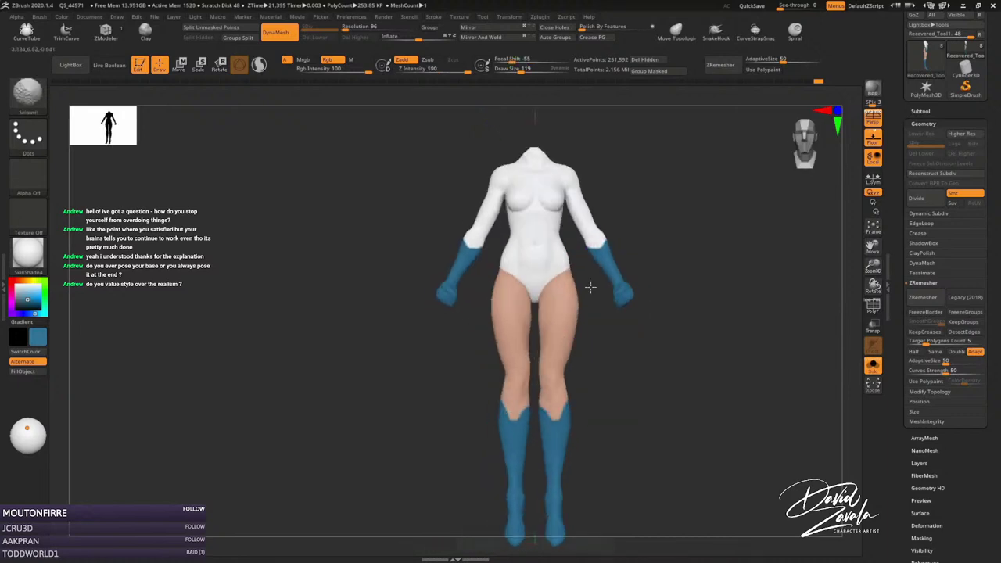
pyautogui.click(873, 366)
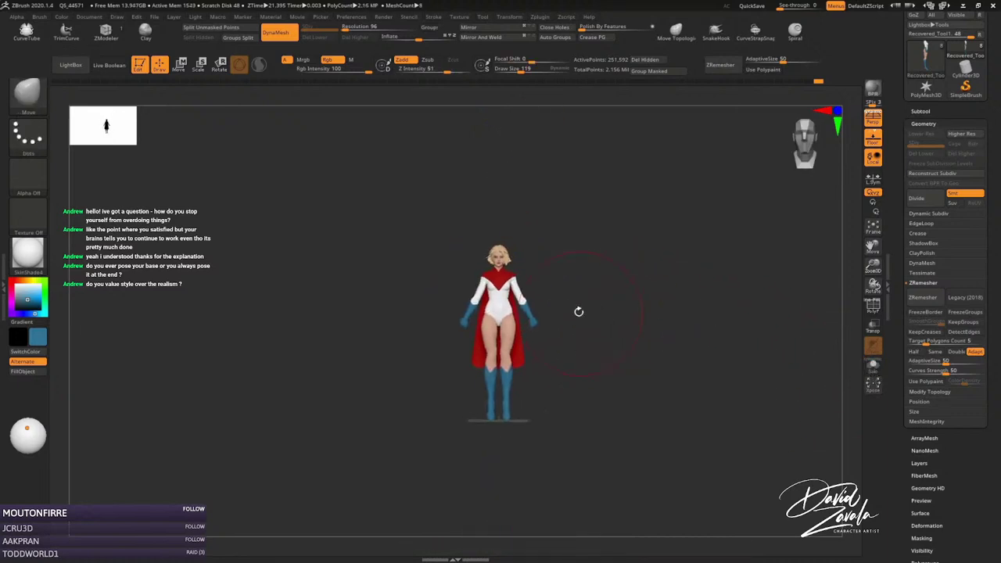
# Zoom in on the face and yoke, adjust Draw Size, then make the blonde hair subtool active.
pyautogui.keyDown('ctrl'); pyautogui.moveTo(576, 310); pyautogui.dragTo(586, 397, button='right'); pyautogui.keyUp('ctrl')
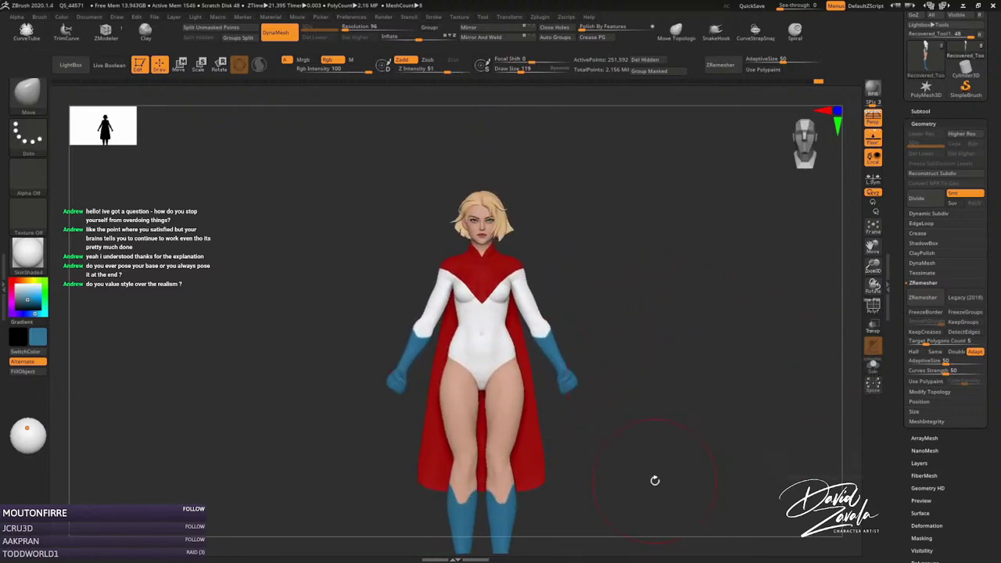
pyautogui.keyDown('ctrl'); pyautogui.moveTo(666, 320); pyautogui.dragTo(344, 336, button='right'); pyautogui.keyUp('ctrl')
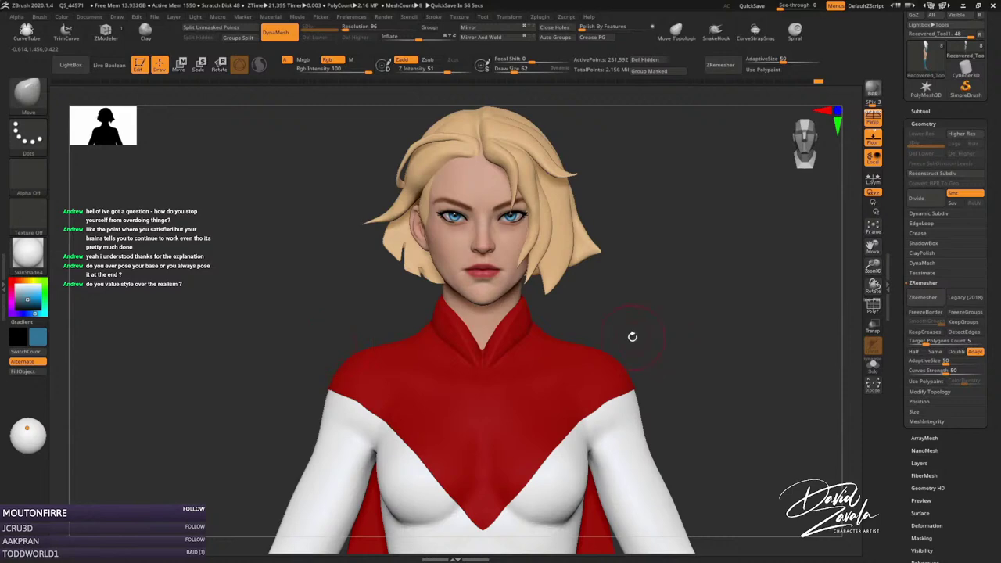
pyautogui.press('space')
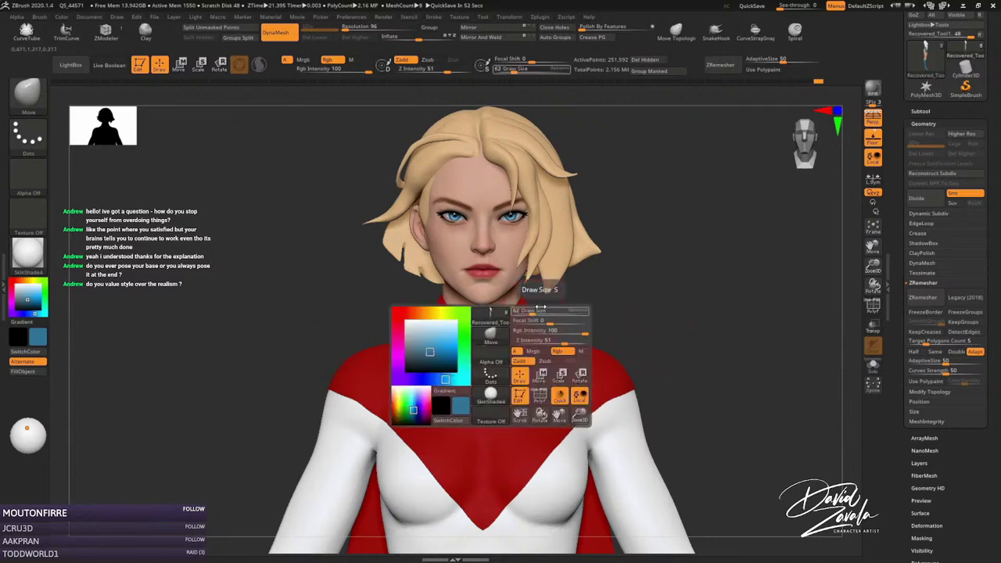
pyautogui.moveTo(540, 293)
pyautogui.keyDown('ctrl'); pyautogui.mouseDown(button='right')
pyautogui.moveTo(481, 283)
pyautogui.moveTo(509, 266)
pyautogui.mouseUp(button='right'); pyautogui.keyUp('ctrl')
pyautogui.press('s')
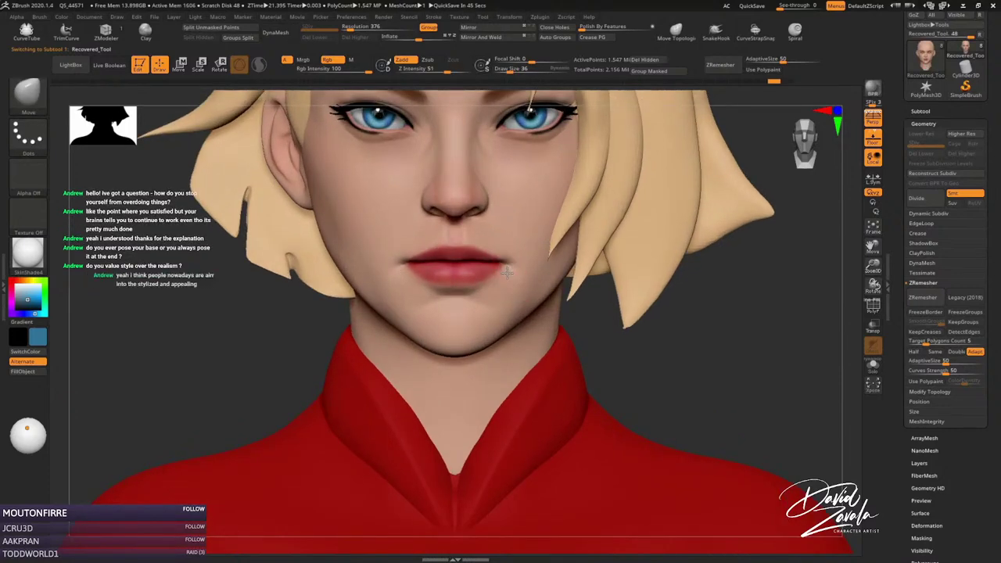
pyautogui.moveTo(510, 270)
pyautogui.keyDown('ctrl'); pyautogui.mouseDown(button='right')
pyautogui.moveTo(525, 244)
pyautogui.moveTo(469, 219)
pyautogui.moveTo(452, 226)
pyautogui.mouseUp(button='right'); pyautogui.keyUp('ctrl')
pyautogui.press('[')
pyautogui.press('[')
pyautogui.press('[')
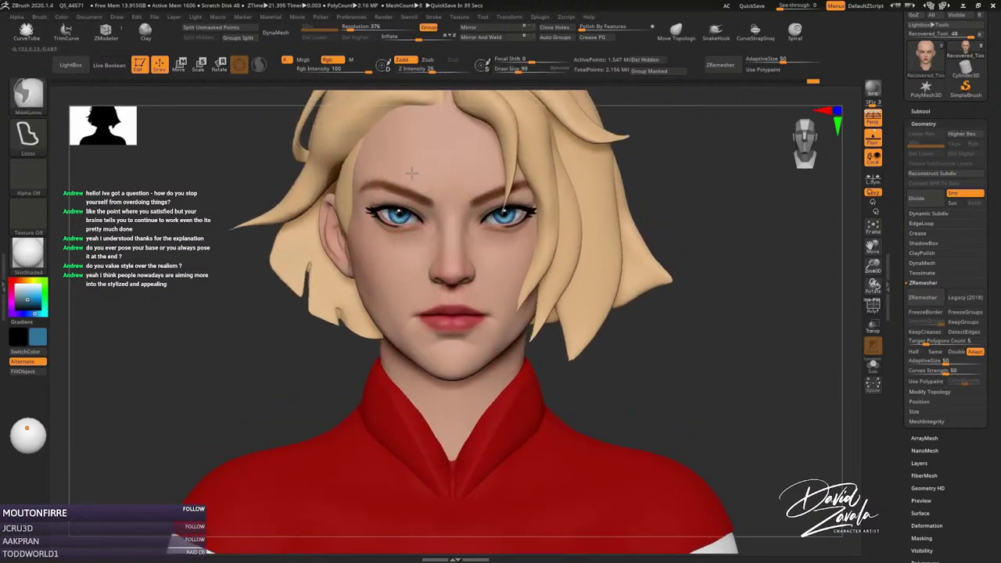
pyautogui.moveTo(427, 200)
pyautogui.keyDown('ctrl'); pyautogui.mouseDown(button='right')
pyautogui.moveTo(525, 290)
pyautogui.moveTo(537, 201)
pyautogui.mouseUp(button='right'); pyautogui.keyUp('ctrl')
pyautogui.press('s')
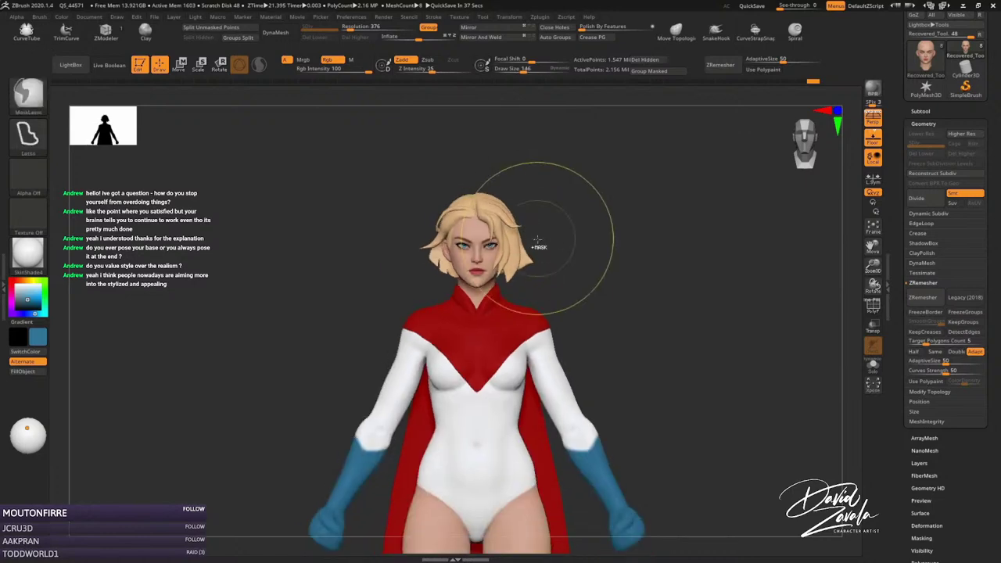
pyautogui.keyDown('ctrl'); pyautogui.moveTo(532, 273); pyautogui.dragTo(519, 244, button='right'); pyautogui.keyUp('ctrl')
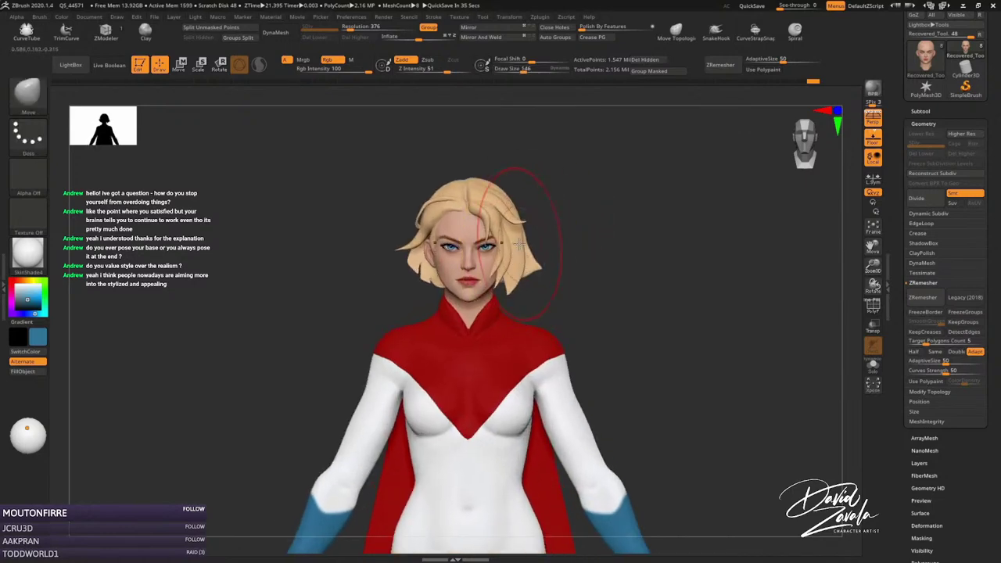
pyautogui.keyDown('alt'); pyautogui.click(523, 234); pyautogui.keyUp('alt')
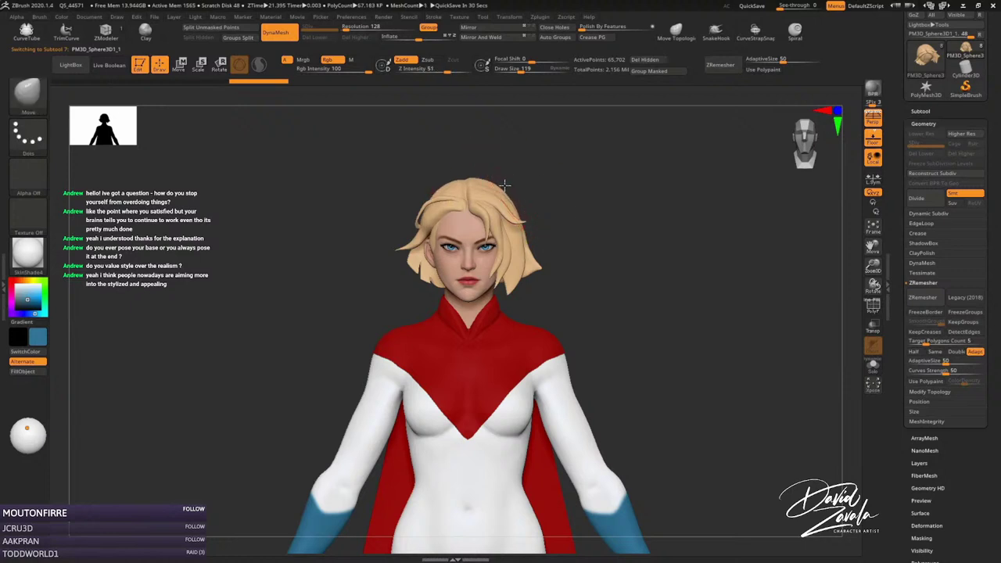
# Orbit to a front three-quarter view of the head and hide the front strand over the eye.
pyautogui.moveTo(513, 198); pyautogui.dragTo(540, 218)
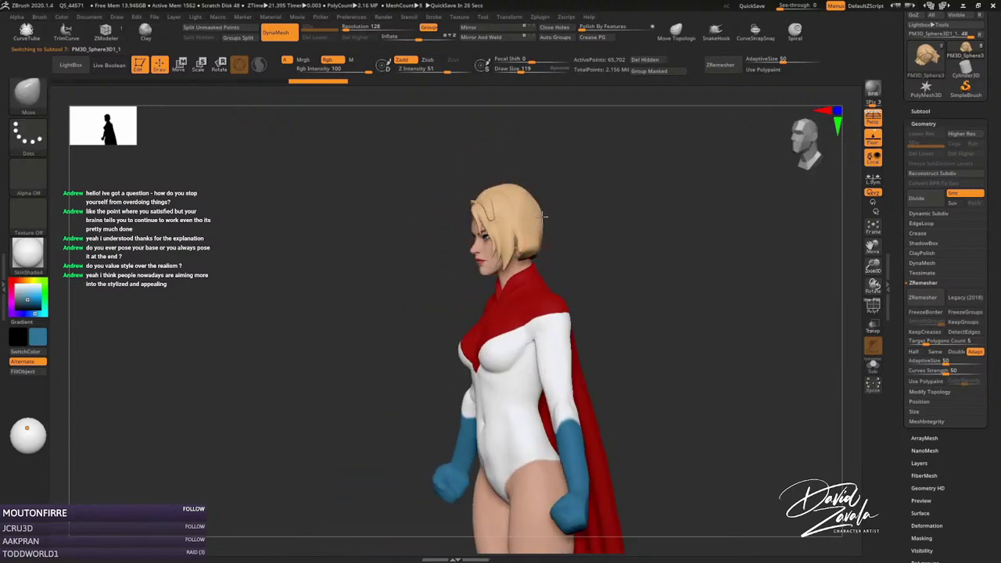
pyautogui.moveTo(534, 203)
pyautogui.mouseDown()
pyautogui.moveTo(557, 262)
pyautogui.moveTo(578, 243)
pyautogui.moveTo(605, 250)
pyautogui.moveTo(512, 244)
pyautogui.moveTo(545, 240)
pyautogui.mouseUp()
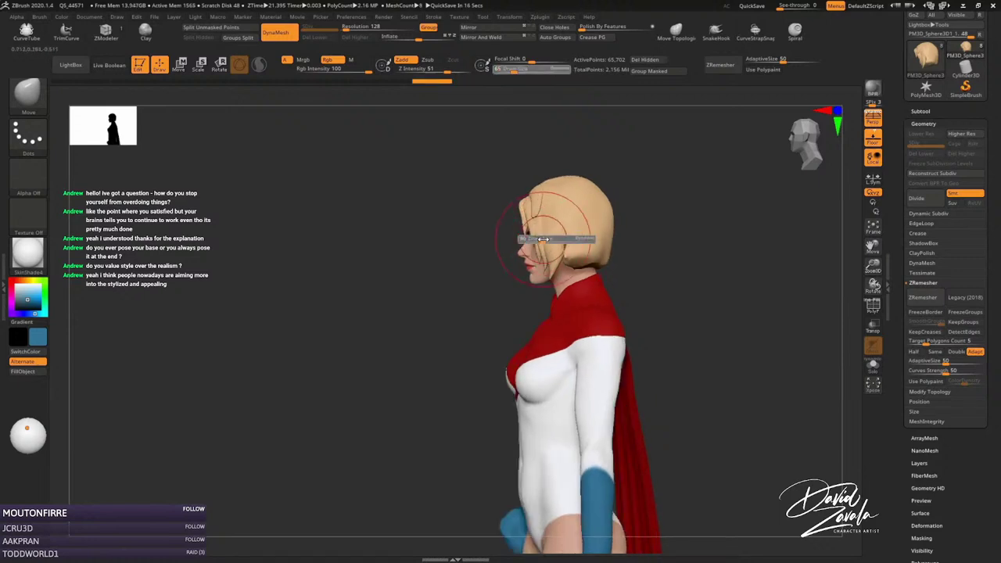
pyautogui.press(']')
pyautogui.press(']')
pyautogui.press(']')
pyautogui.moveTo(537, 242)
pyautogui.mouseDown()
pyautogui.moveTo(605, 261)
pyautogui.moveTo(553, 235)
pyautogui.moveTo(578, 250)
pyautogui.moveTo(568, 260)
pyautogui.mouseUp()
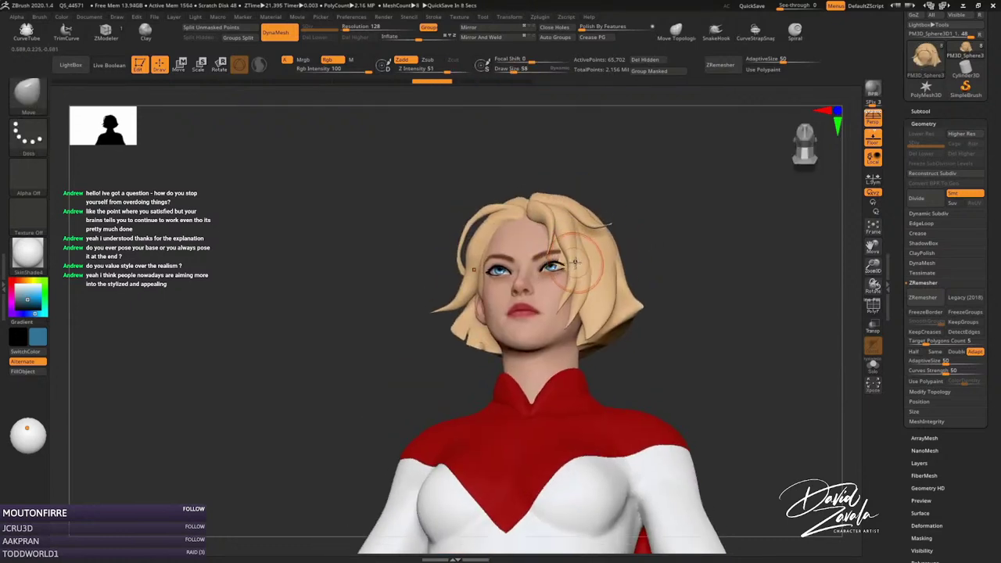
pyautogui.press(']')
pyautogui.press(']')
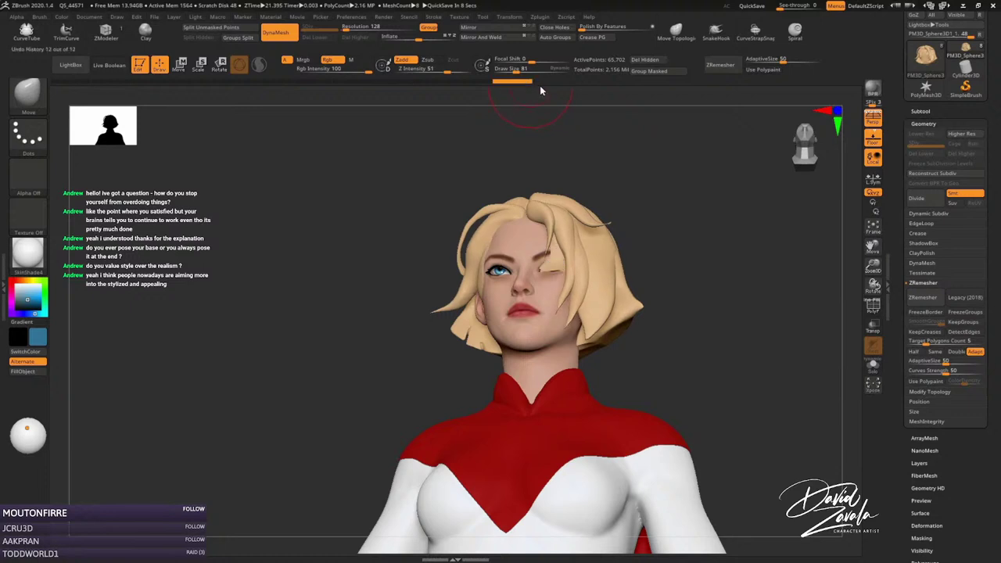
pyautogui.keyDown('ctrl'); pyautogui.keyDown('shift'); pyautogui.click(566, 258); pyautogui.keyUp('shift'); pyautogui.keyUp('ctrl')
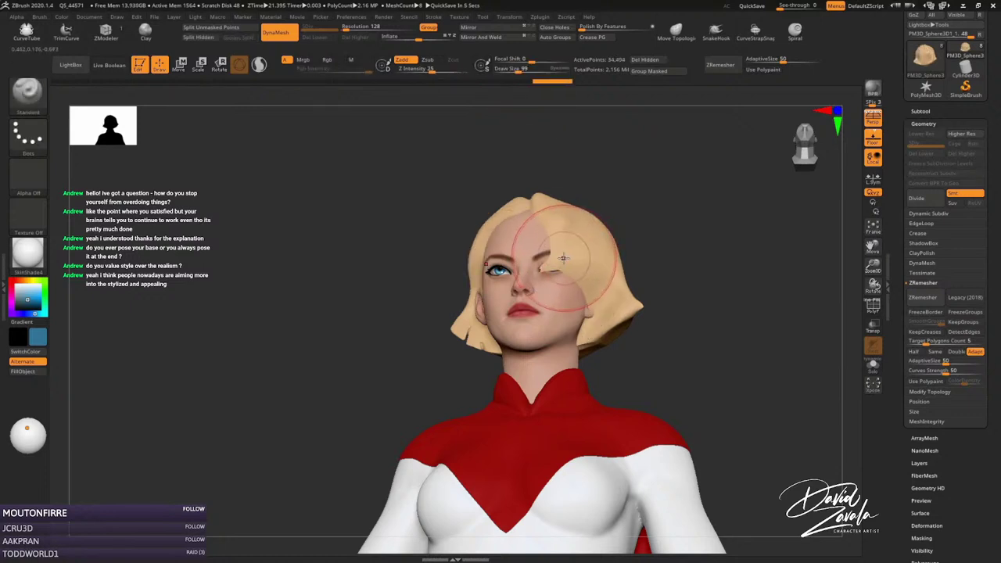
# Carve a groove into the hair strand with the DamStandard brush.
pyautogui.press('b')
pyautogui.press('d')
pyautogui.press('s')
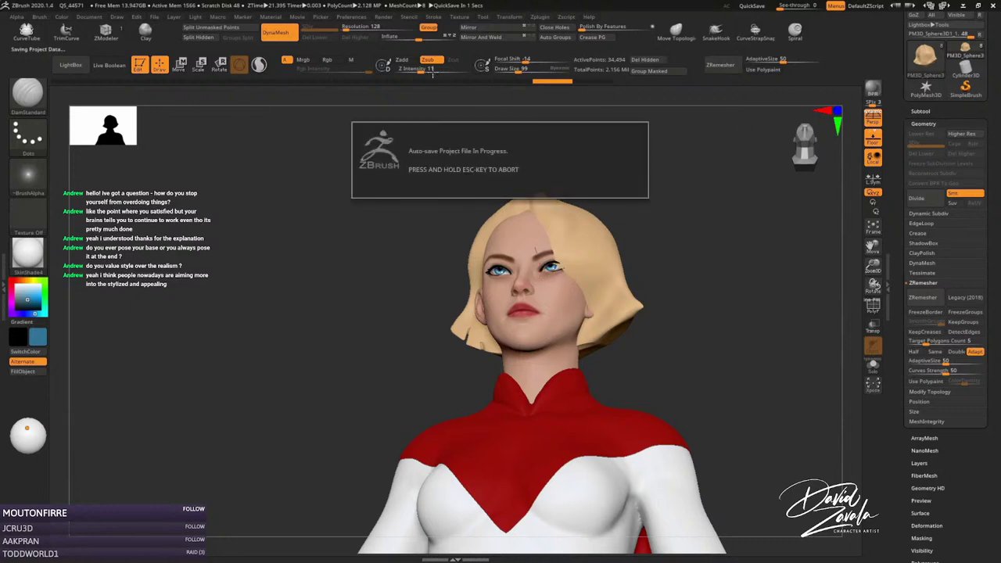
pyautogui.hotkey('ctrl', 'z')
pyautogui.moveTo(558, 259); pyautogui.dragTo(552, 268)
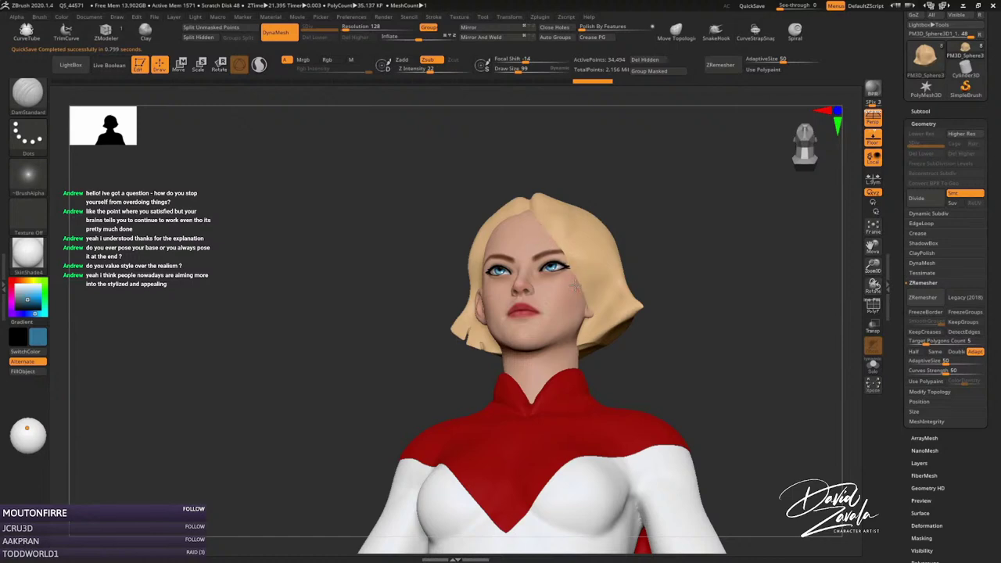
pyautogui.moveTo(549, 231)
pyautogui.mouseDown(button='right')
pyautogui.moveTo(531, 291)
pyautogui.moveTo(566, 268)
pyautogui.moveTo(485, 208)
pyautogui.moveTo(517, 227)
pyautogui.mouseUp(button='right')
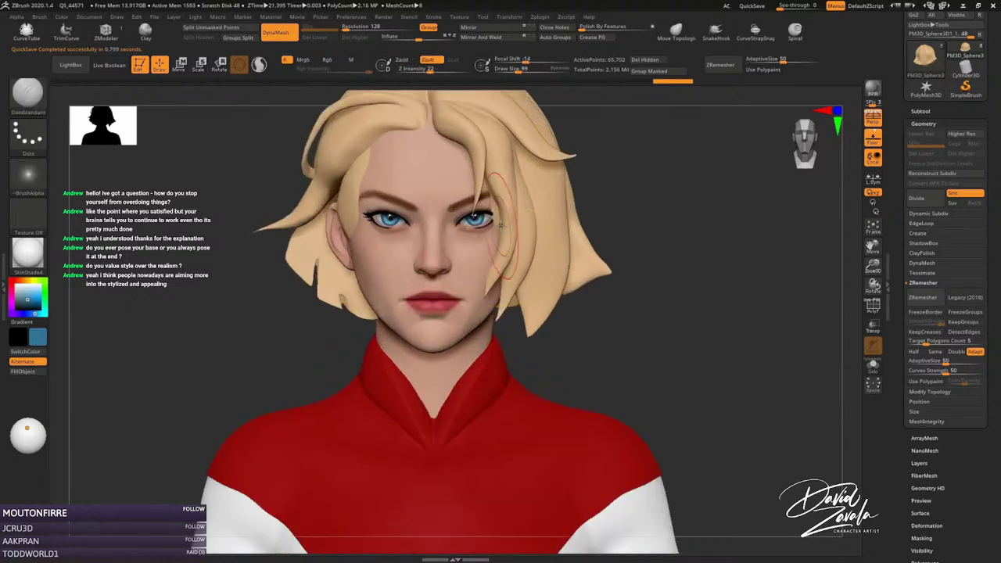
# Isolate the right hair piece, then unhide all hair and frame the torso and arms.
pyautogui.keyDown('alt'); pyautogui.click(551, 250); pyautogui.keyUp('alt')
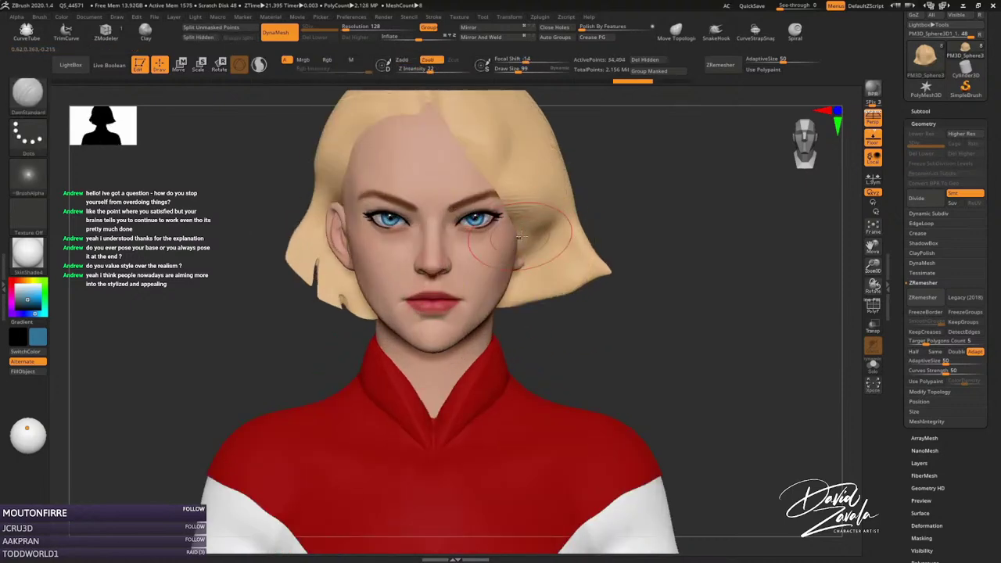
pyautogui.keyDown('ctrl'); pyautogui.keyDown('shift'); pyautogui.click(630, 273); pyautogui.keyUp('shift'); pyautogui.keyUp('ctrl')
pyautogui.keyDown('ctrl'); pyautogui.keyDown('shift'); pyautogui.click(501, 227); pyautogui.keyUp('shift'); pyautogui.keyUp('ctrl')
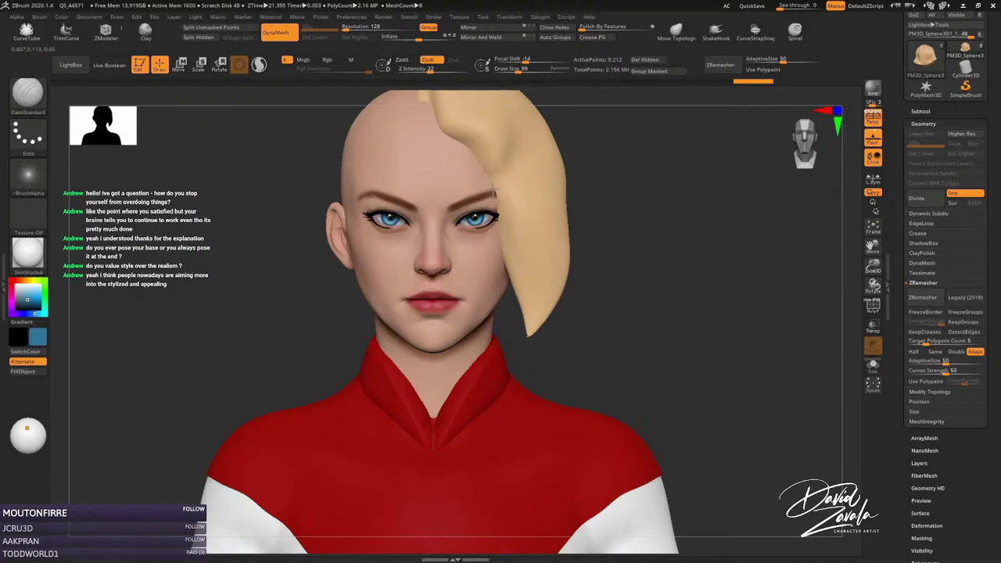
pyautogui.keyDown('ctrl'); pyautogui.keyDown('shift'); pyautogui.click(592, 280); pyautogui.keyUp('shift'); pyautogui.keyUp('ctrl')
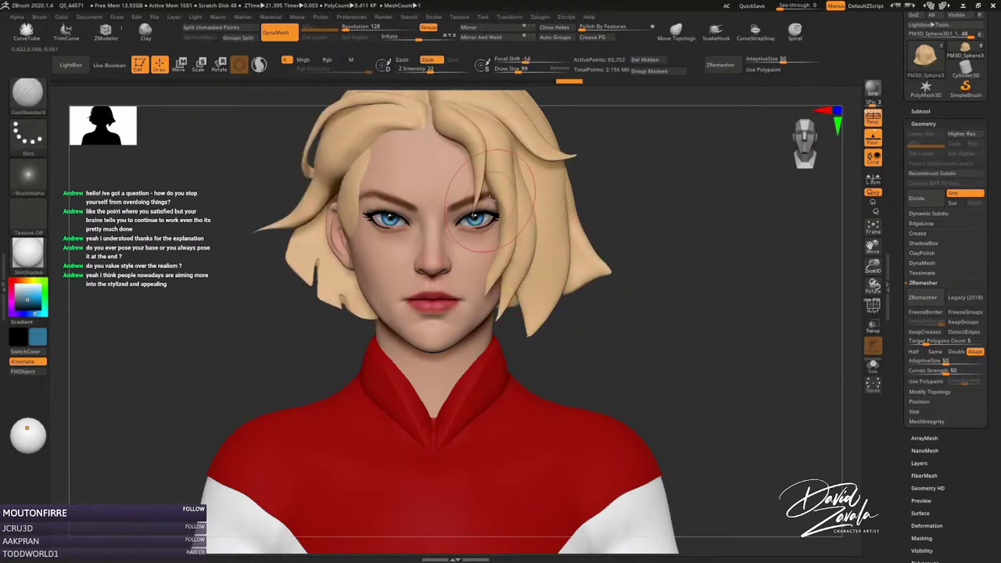
pyautogui.keyDown('ctrl'); pyautogui.moveTo(486, 188); pyautogui.dragTo(531, 233, button='right'); pyautogui.keyUp('ctrl')
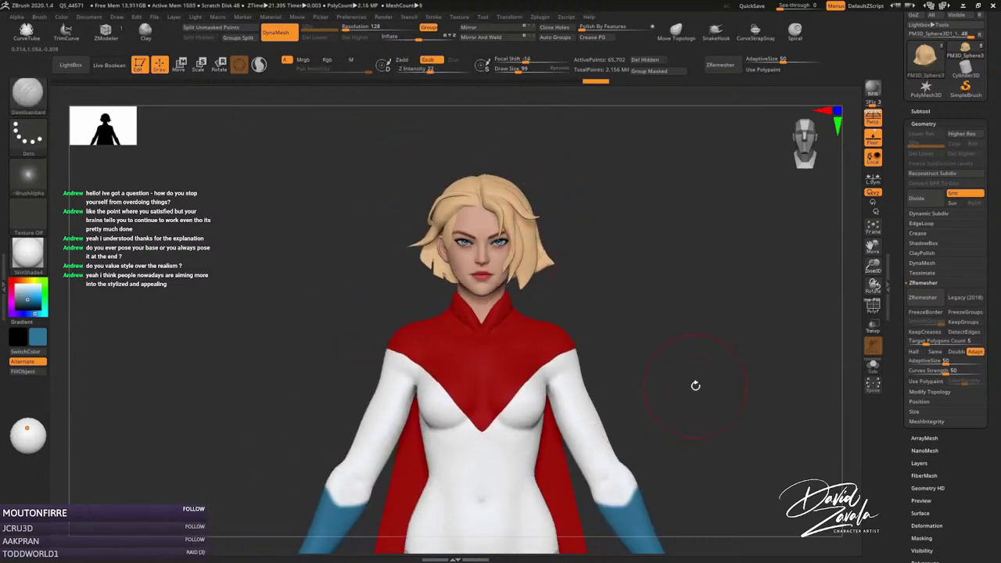
pyautogui.keyDown('alt'); pyautogui.moveTo(693, 384); pyautogui.dragTo(660, 373, button='right'); pyautogui.keyUp('alt')
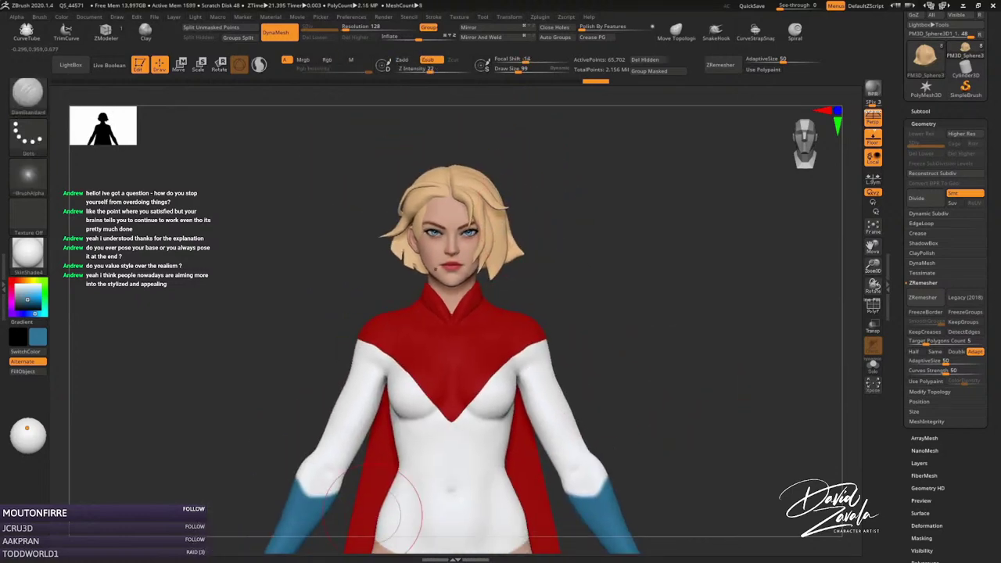
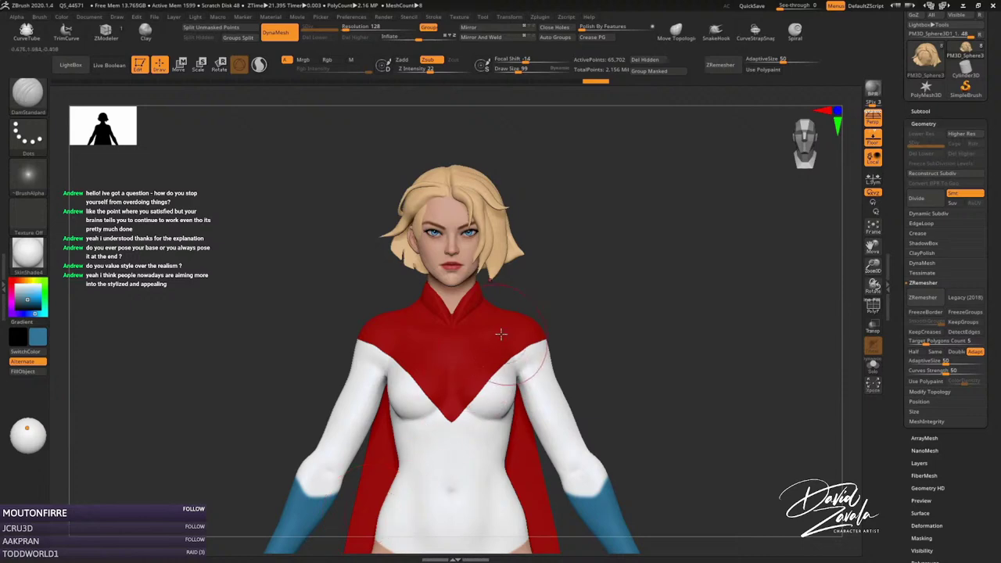
# Select the head subtool and set up the Move brush at size 73.
pyautogui.scroll(5, 463, 255)
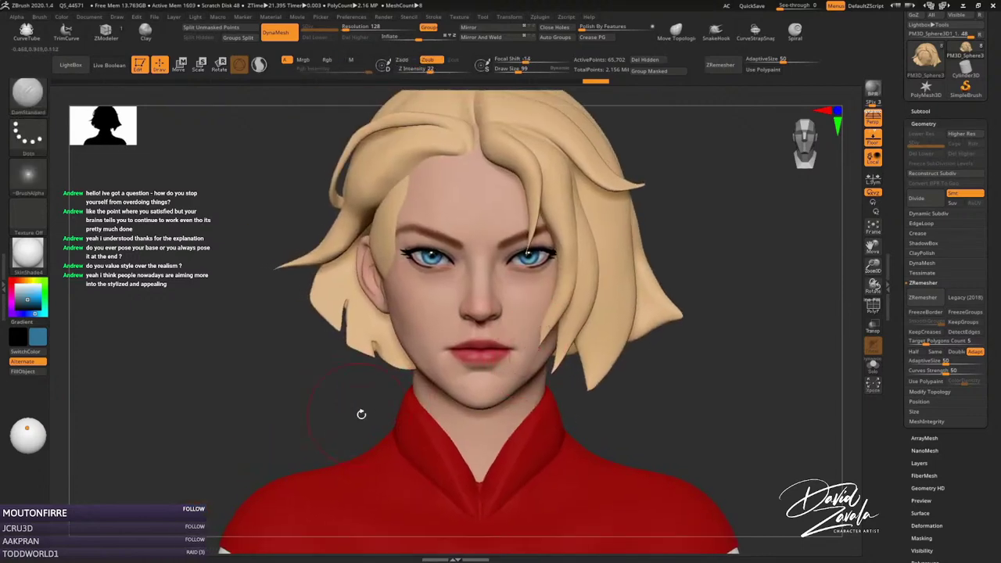
pyautogui.keyDown('alt'); pyautogui.click(438, 336); pyautogui.keyUp('alt')
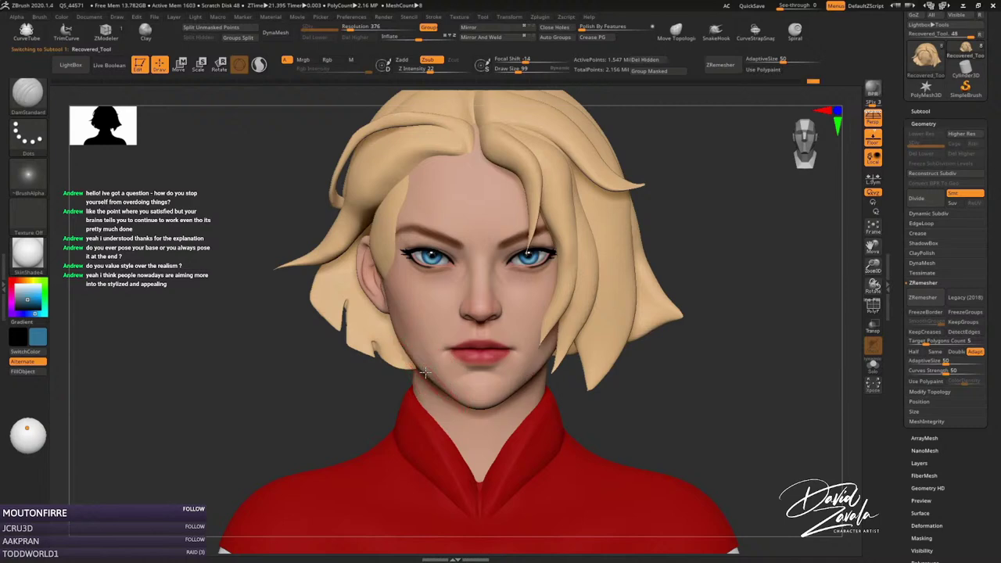
pyautogui.press('b')
pyautogui.press('m')
pyautogui.press('v')
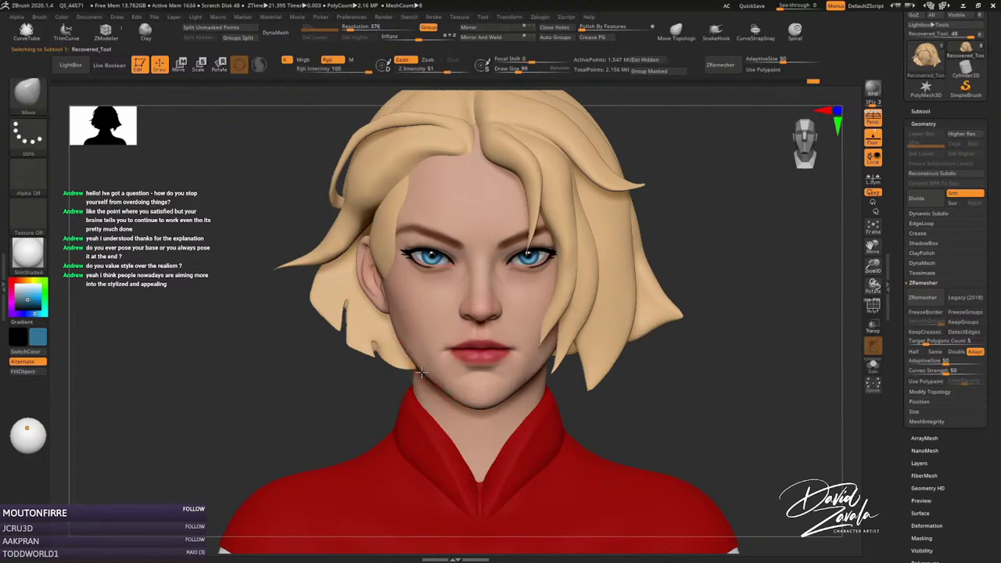
pyautogui.press('shift')
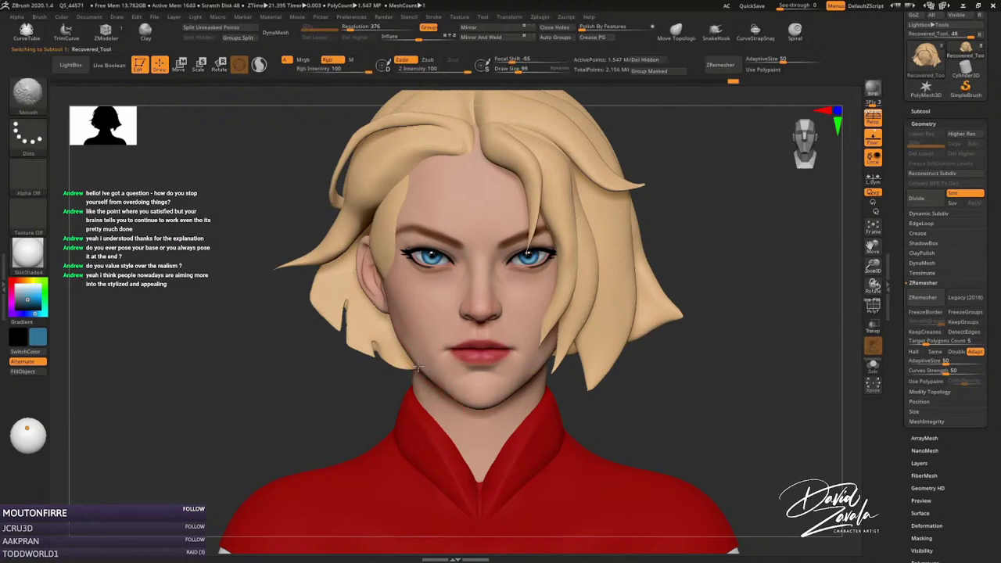
pyautogui.press('s')
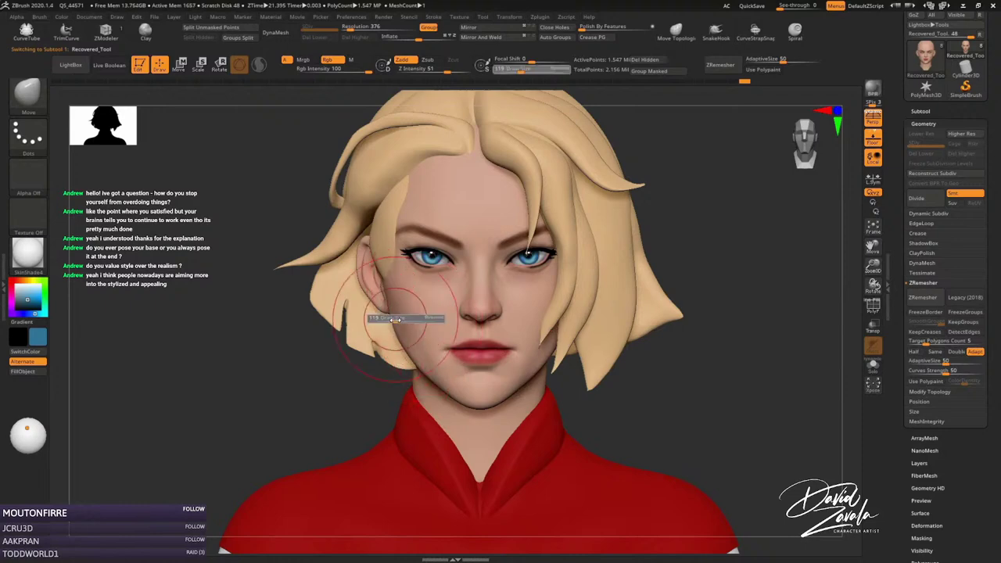
pyautogui.moveTo(395, 319); pyautogui.dragTo(372, 266)
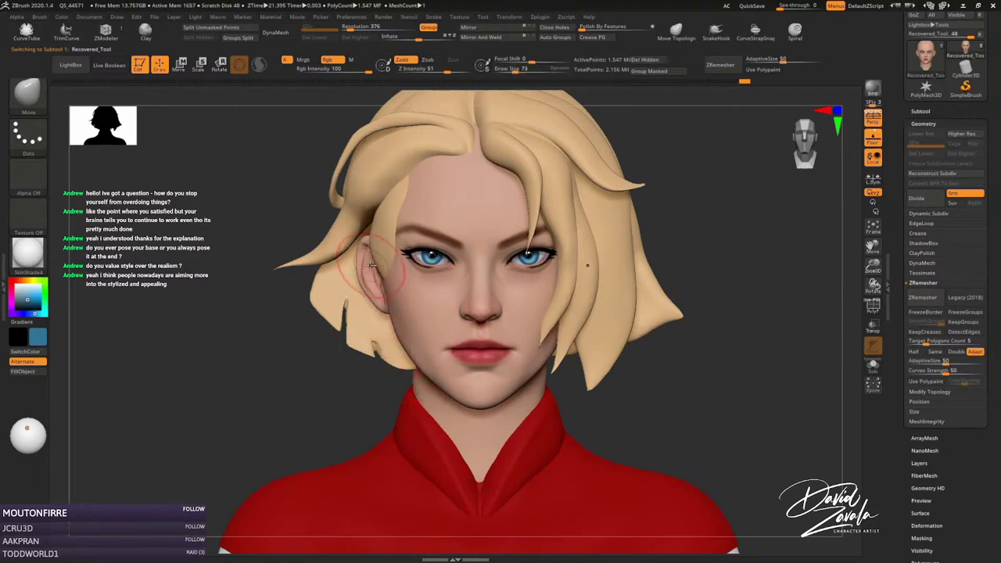
# Reshape the area beside the lips and chin with the Move brush.
pyautogui.keyDown('ctrl'); pyautogui.moveTo(369, 266); pyautogui.dragTo(360, 254, button='right'); pyautogui.keyUp('ctrl')
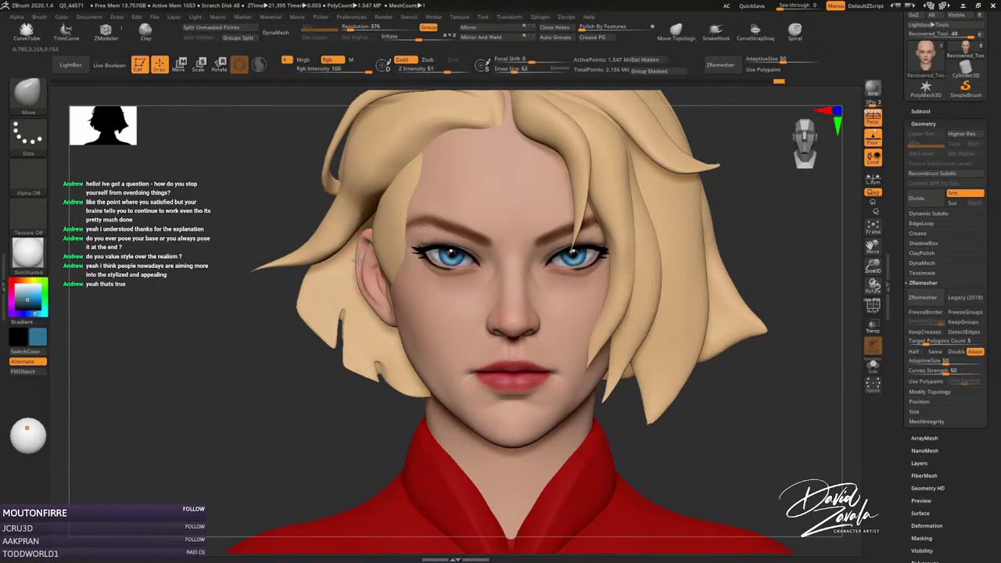
pyautogui.press('f')
pyautogui.moveTo(485, 328); pyautogui.dragTo(551, 340, button='right')
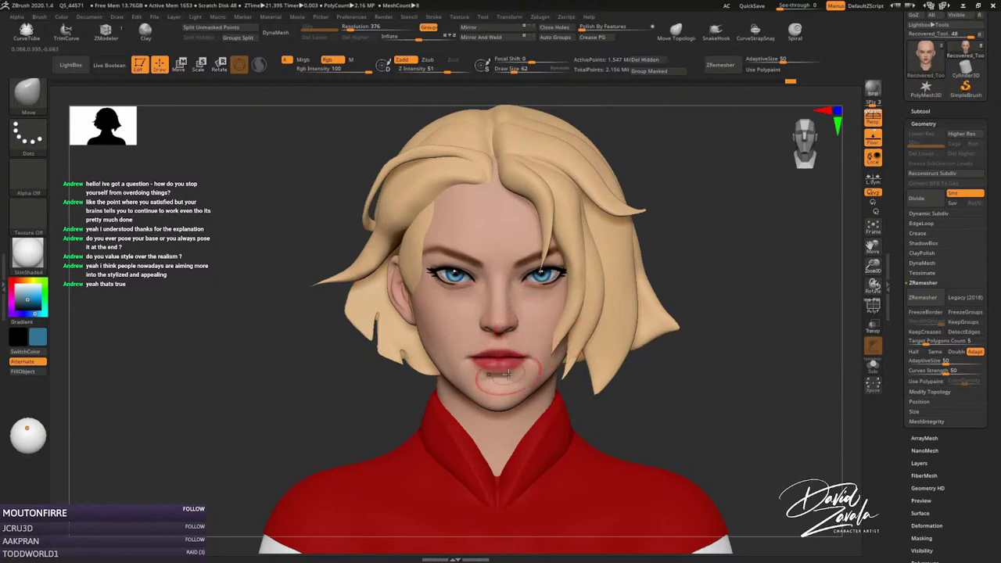
pyautogui.keyDown('ctrl'); pyautogui.moveTo(505, 387); pyautogui.dragTo(519, 368, button='right'); pyautogui.keyUp('ctrl')
pyautogui.keyDown('ctrl'); pyautogui.moveTo(518, 368); pyautogui.dragTo(571, 361); pyautogui.keyUp('ctrl')
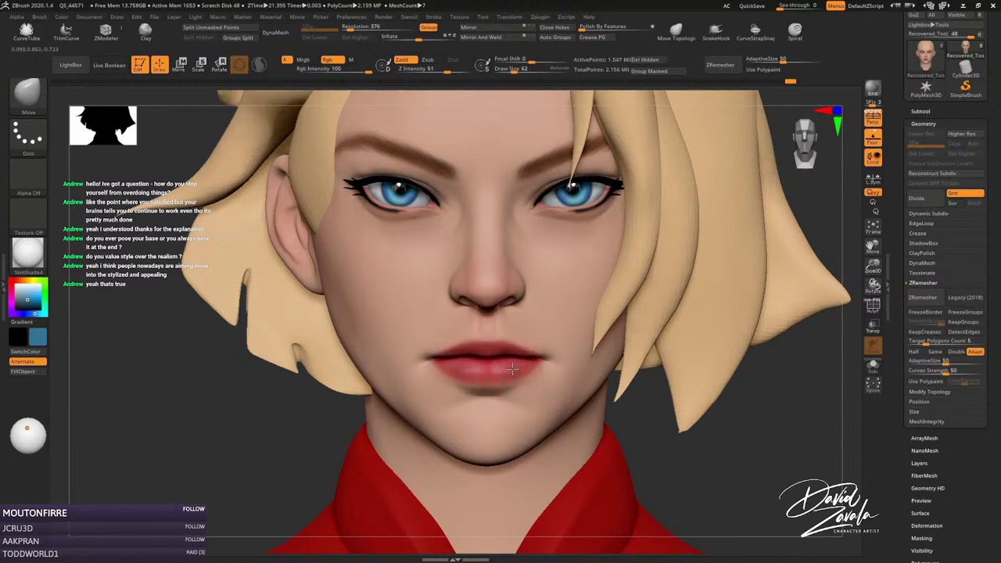
pyautogui.moveTo(511, 371)
pyautogui.mouseDown(button='right')
pyautogui.moveTo(522, 418)
pyautogui.moveTo(557, 393)
pyautogui.moveTo(544, 368)
pyautogui.moveTo(555, 341)
pyautogui.mouseUp(button='right')
# Select the red collar subtool and set the brush size to 28, then 26.
pyautogui.keyDown('alt'); pyautogui.click(544, 368); pyautogui.keyUp('alt')
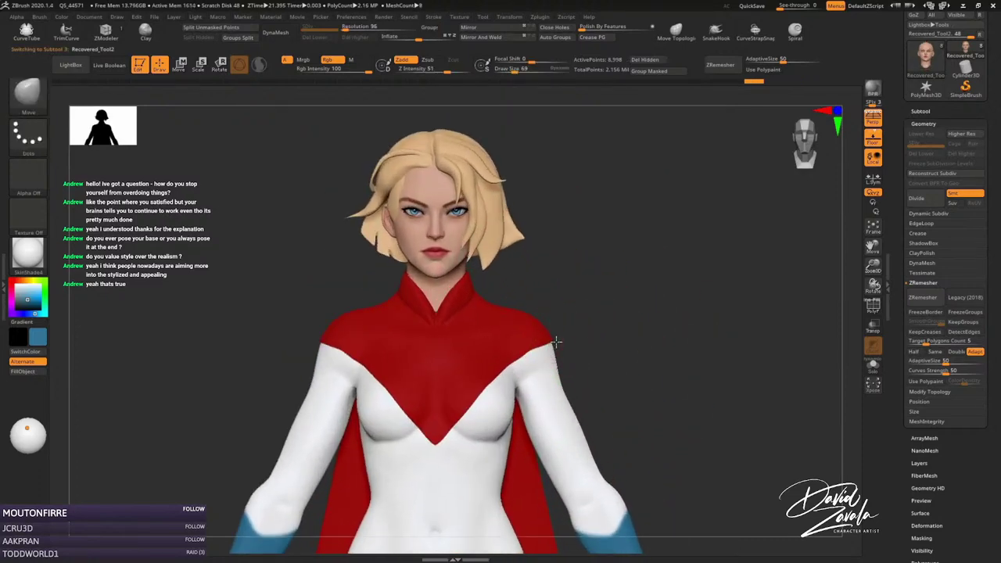
pyautogui.write('s28')
pyautogui.press('Return')
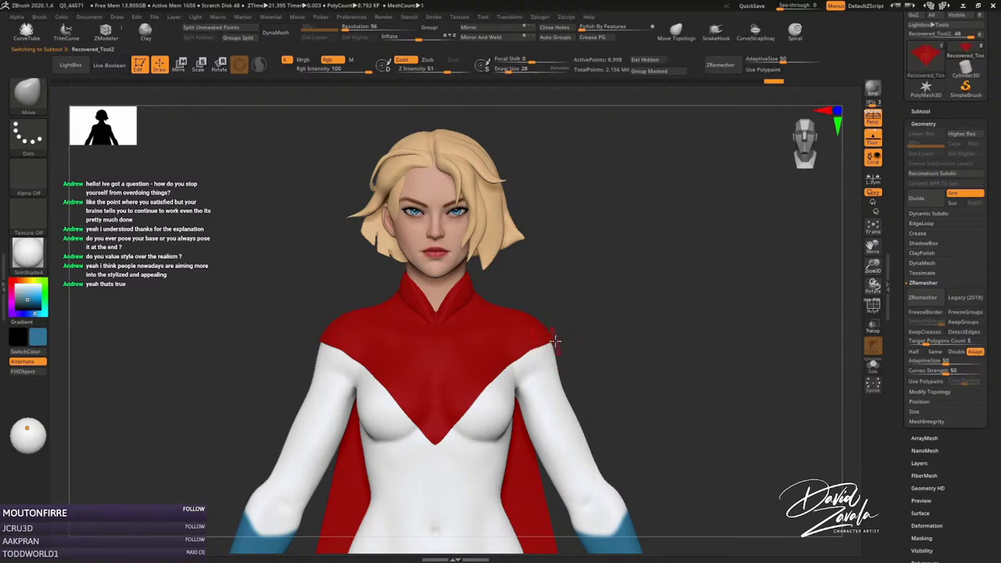
pyautogui.press('[')
pyautogui.moveTo(554, 340)
pyautogui.keyDown('alt'); pyautogui.mouseDown(button='right')
pyautogui.moveTo(583, 364)
pyautogui.moveTo(430, 340)
pyautogui.mouseUp(button='right'); pyautogui.keyUp('alt')
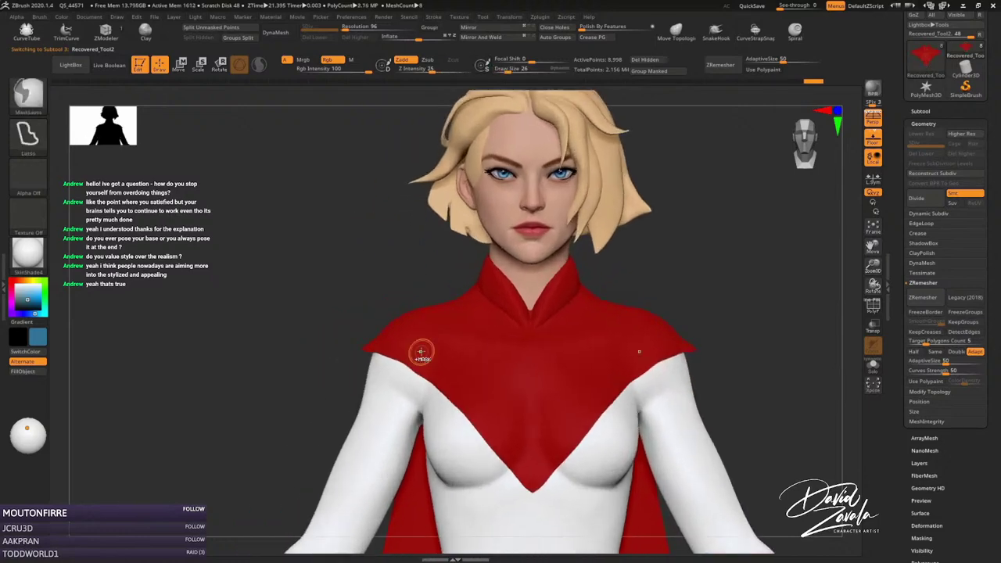
# Enlarge the brush to 95 and adjust the collar's shoulder edges.
pyautogui.write('s95')
pyautogui.press('Return')
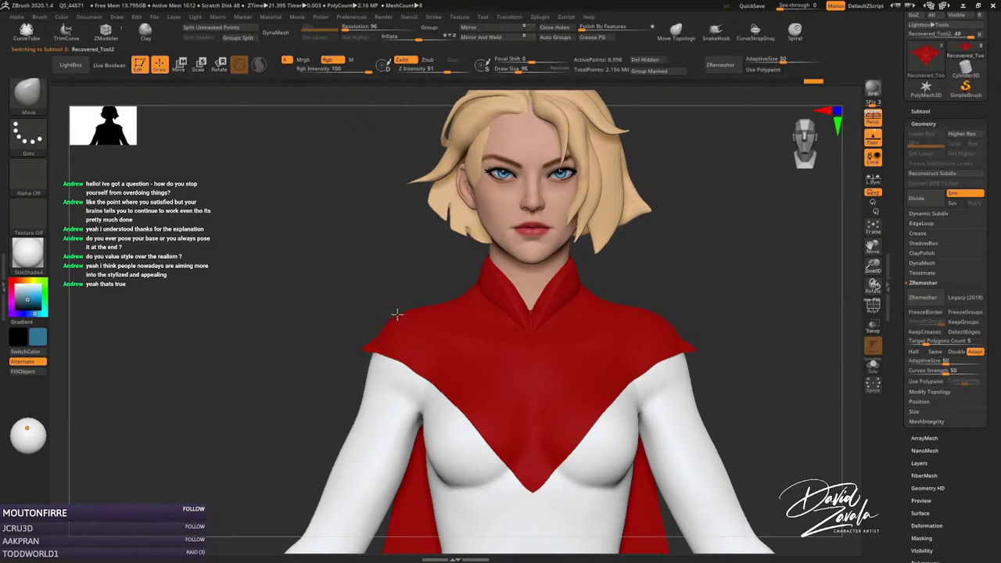
pyautogui.keyDown('ctrl'); pyautogui.moveTo(393, 318); pyautogui.dragTo(505, 353, button='right'); pyautogui.keyUp('ctrl')
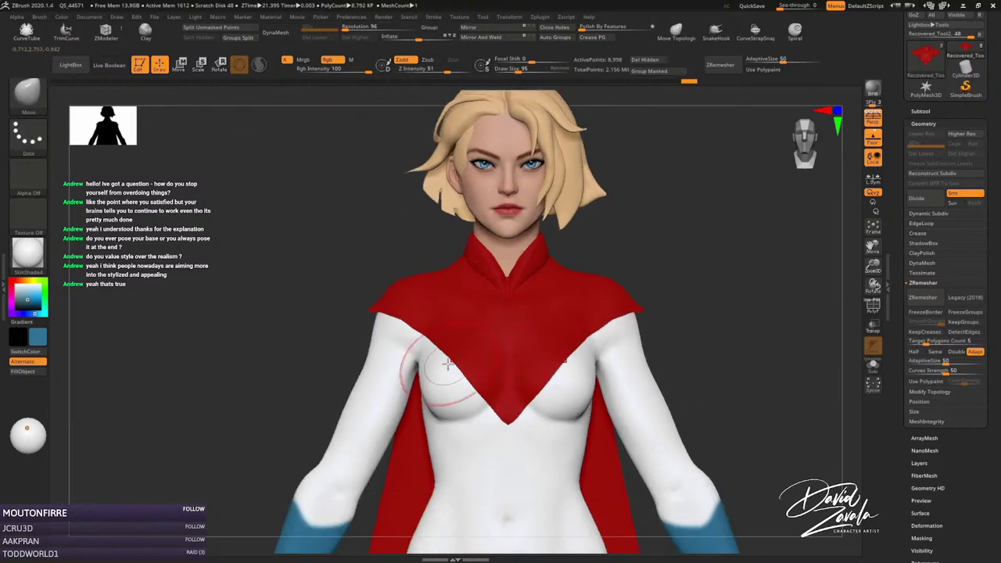
pyautogui.hotkey('ctrl', 'shift')
pyautogui.keyDown('ctrl'); pyautogui.moveTo(448, 362); pyautogui.dragTo(469, 336, button='right'); pyautogui.keyUp('ctrl')
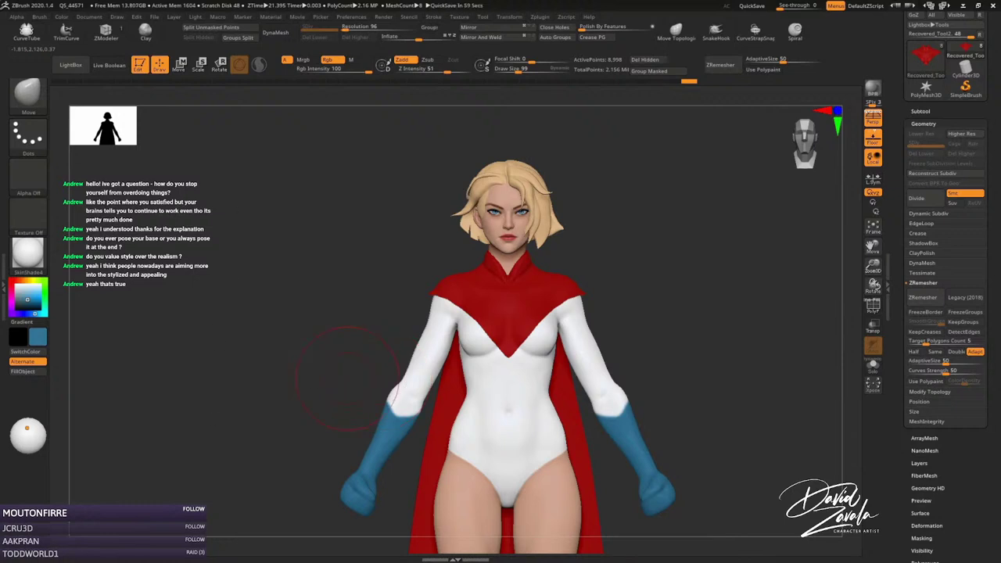
pyautogui.moveTo(348, 379)
pyautogui.mouseDown(button='right')
pyautogui.moveTo(630, 391)
pyautogui.moveTo(435, 340)
pyautogui.mouseUp(button='right')
# Select the body subtool and smooth the fold under the left breast at size 86.
pyautogui.keyDown('alt'); pyautogui.click(426, 352); pyautogui.keyUp('alt')
pyautogui.press('s')
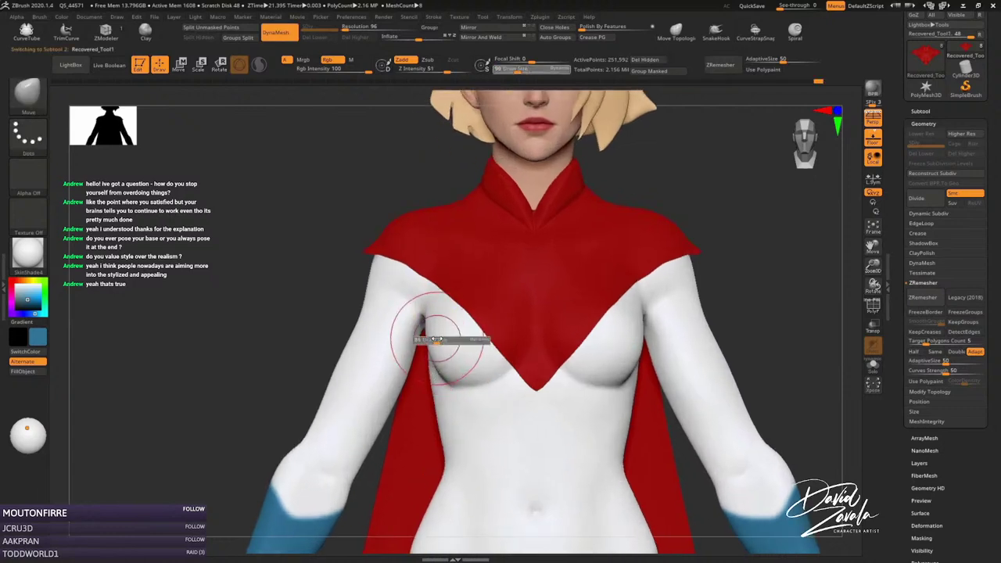
pyautogui.moveTo(434, 339); pyautogui.dragTo(427, 341)
pyautogui.press('s')
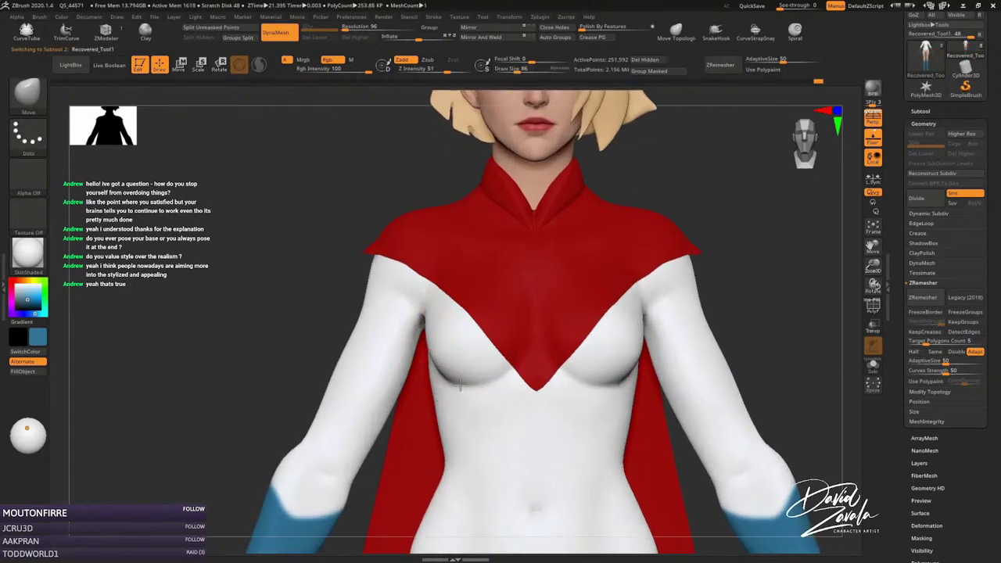
pyautogui.moveTo(460, 385); pyautogui.dragTo(482, 380)
pyautogui.press('s')
pyautogui.moveTo(426, 305); pyautogui.dragTo(413, 305)
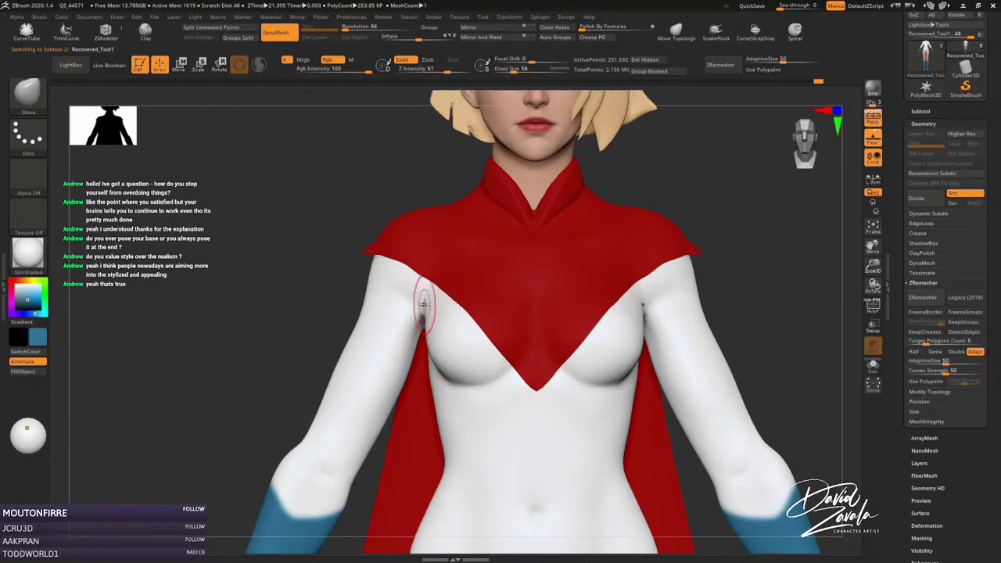
pyautogui.moveTo(418, 324)
pyautogui.mouseDown(button='right')
pyautogui.moveTo(525, 382)
pyautogui.moveTo(545, 381)
pyautogui.mouseUp(button='right')
# Reshape the shoulder and torso sides with the Move brush at size 146.
pyautogui.press('b')
pyautogui.press('m')
pyautogui.press('v')
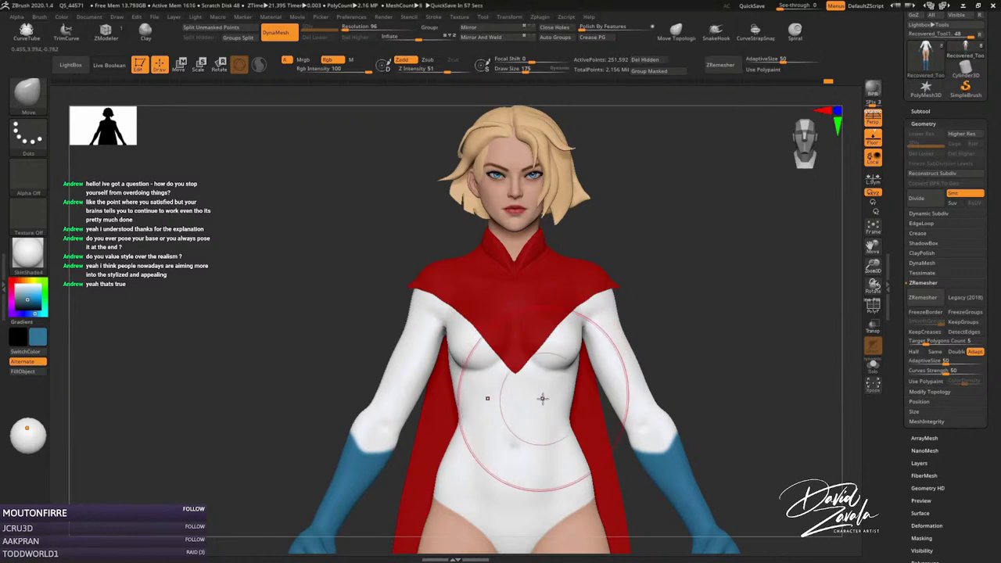
pyautogui.keyDown('ctrl'); pyautogui.moveTo(368, 447); pyautogui.dragTo(447, 454, button='right'); pyautogui.keyUp('ctrl')
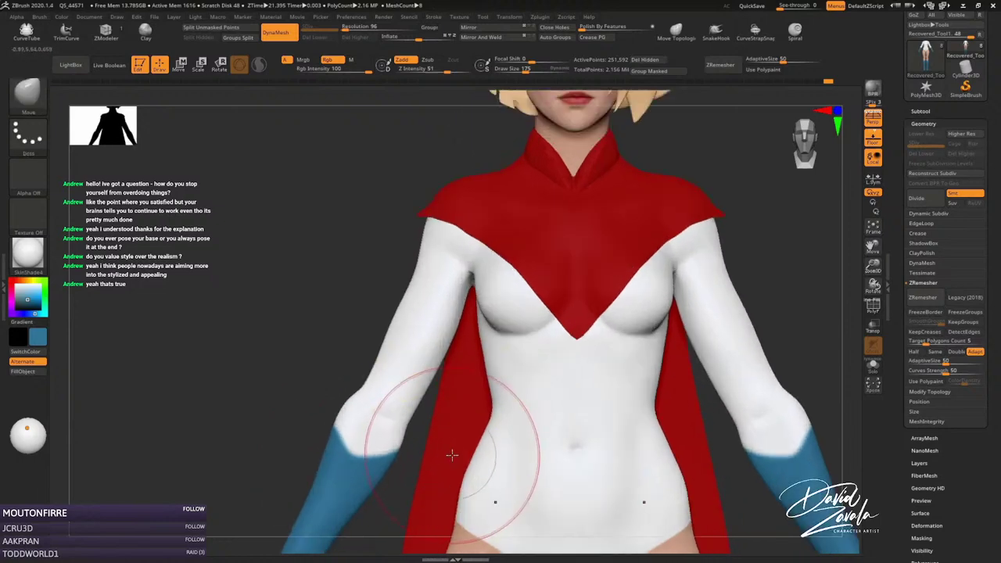
pyautogui.press('s')
pyautogui.click(450, 452)
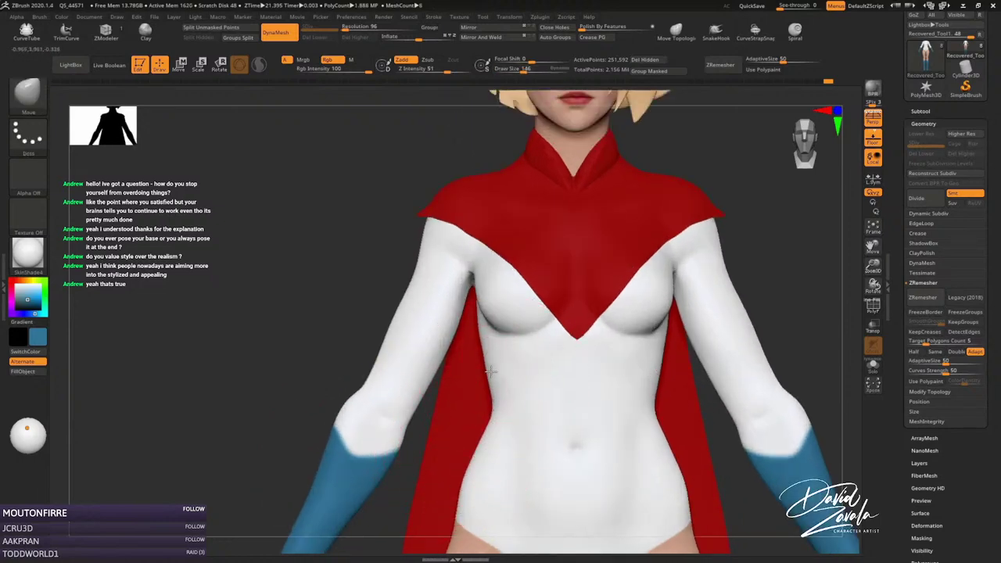
pyautogui.moveTo(492, 372)
pyautogui.keyDown('alt'); pyautogui.mouseDown(button='right')
pyautogui.moveTo(537, 414)
pyautogui.moveTo(555, 384)
pyautogui.moveTo(563, 412)
pyautogui.mouseUp(button='right'); pyautogui.keyUp('alt')
pyautogui.press('s')
pyautogui.click(536, 414)
pyautogui.press('s')
pyautogui.press('f')
pyautogui.press('f')
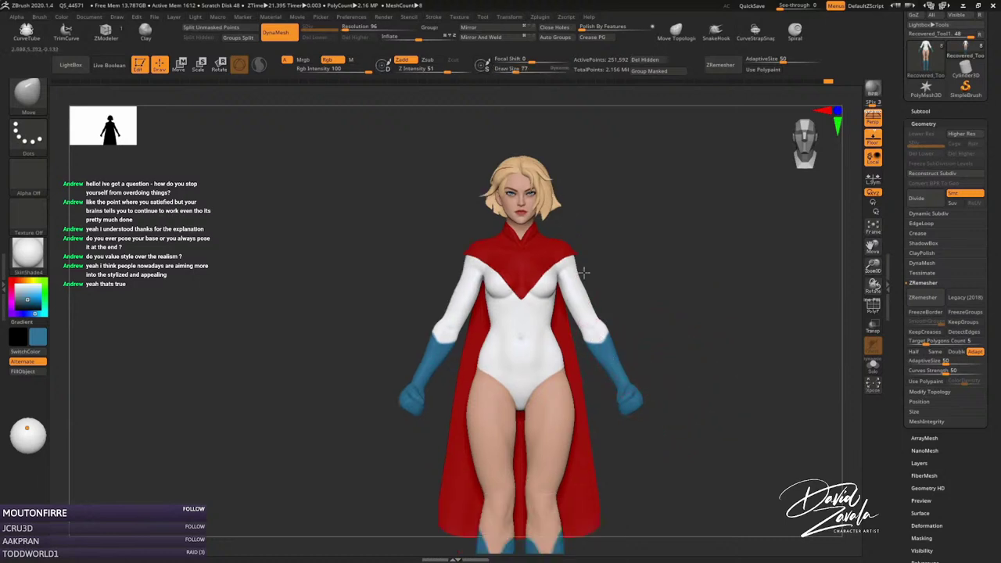
pyautogui.moveTo(667, 388)
pyautogui.keyDown('alt'); pyautogui.mouseDown(button='right')
pyautogui.moveTo(547, 394)
pyautogui.moveTo(550, 365)
pyautogui.moveTo(526, 358)
pyautogui.moveTo(510, 378)
pyautogui.moveTo(581, 358)
pyautogui.moveTo(543, 425)
pyautogui.moveTo(438, 382)
pyautogui.moveTo(242, 370)
pyautogui.mouseUp(button='right'); pyautogui.keyUp('alt')
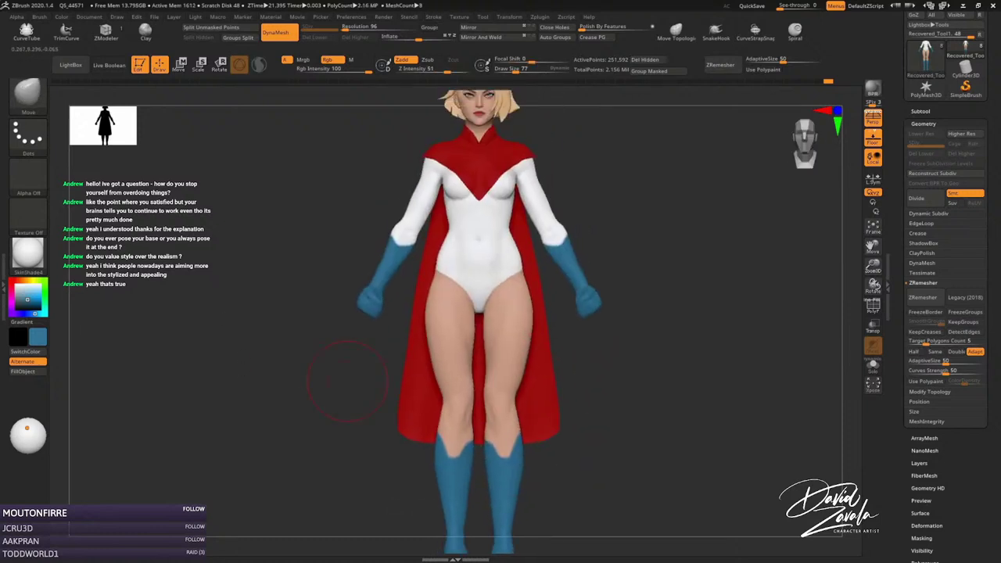
pyautogui.moveTo(570, 295)
pyautogui.keyDown('ctrl'); pyautogui.mouseDown(button='right')
pyautogui.moveTo(621, 310)
pyautogui.moveTo(656, 298)
pyautogui.mouseUp(button='right'); pyautogui.keyUp('ctrl')
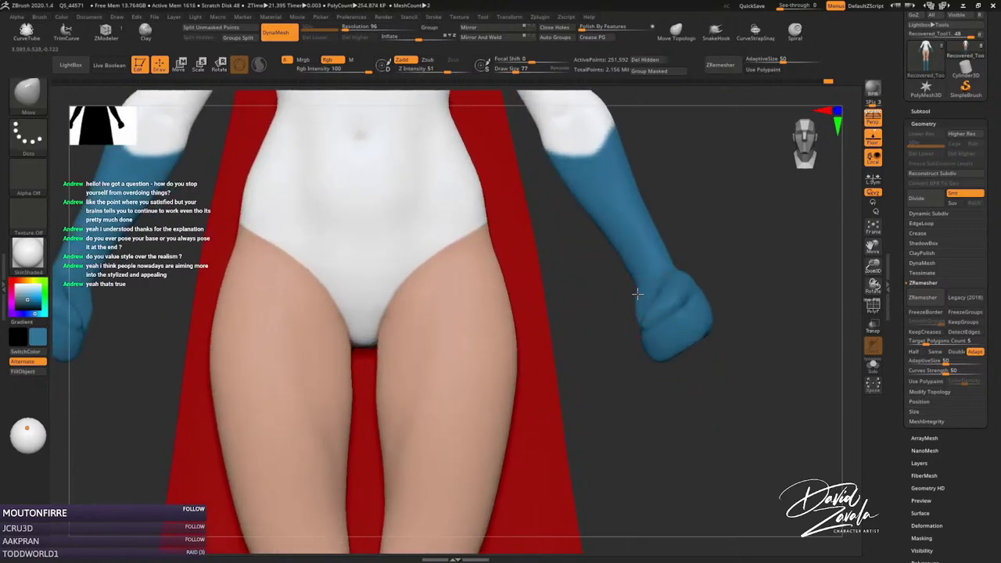
pyautogui.moveTo(637, 300)
pyautogui.keyDown('ctrl'); pyautogui.mouseDown(button='right')
pyautogui.moveTo(631, 234)
pyautogui.moveTo(545, 310)
pyautogui.mouseUp(button='right'); pyautogui.keyUp('ctrl')
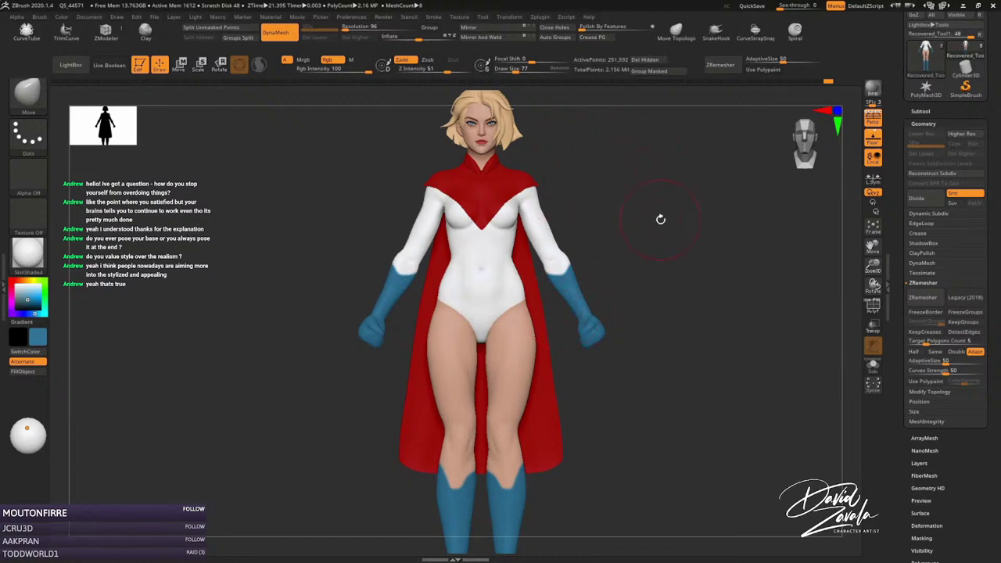
pyautogui.moveTo(660, 219)
pyautogui.mouseDown()
pyautogui.moveTo(603, 241)
pyautogui.moveTo(570, 279)
pyautogui.moveTo(473, 278)
pyautogui.mouseUp()
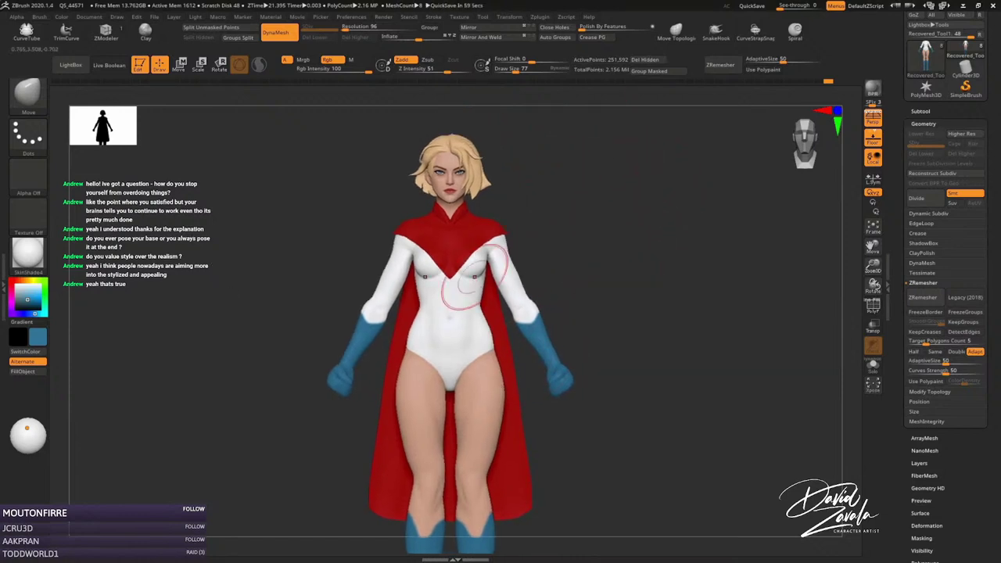
# Mask the chest and arm area using a brush of size 146.
pyautogui.moveTo(541, 287); pyautogui.dragTo(516, 291)
pyautogui.keyDown('ctrl'); pyautogui.moveTo(516, 291); pyautogui.dragTo(508, 266, button='right'); pyautogui.keyUp('ctrl')
pyautogui.press('s')
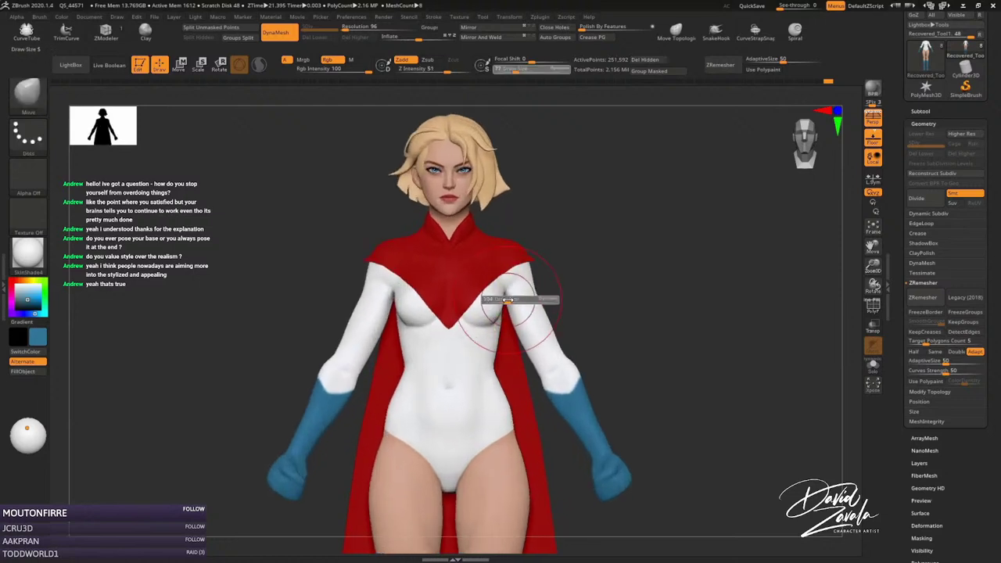
pyautogui.moveTo(508, 299); pyautogui.dragTo(522, 299)
pyautogui.moveTo(493, 235)
pyautogui.keyDown('ctrl'); pyautogui.mouseDown()
pyautogui.moveTo(507, 315)
pyautogui.moveTo(505, 305)
pyautogui.mouseUp(); pyautogui.keyUp('ctrl')
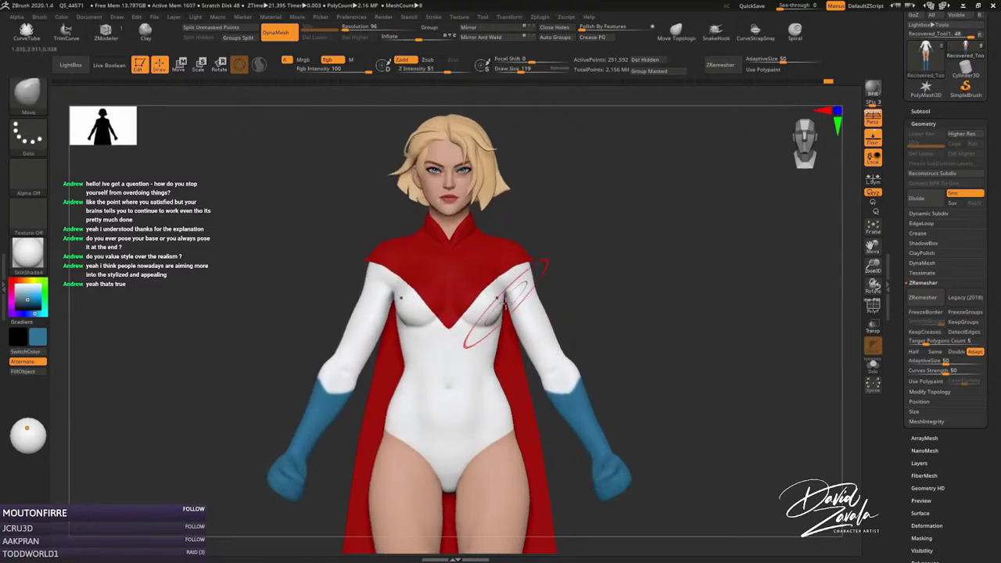
pyautogui.keyDown('ctrl'); pyautogui.moveTo(493, 258); pyautogui.dragTo(494, 309); pyautogui.keyUp('ctrl')
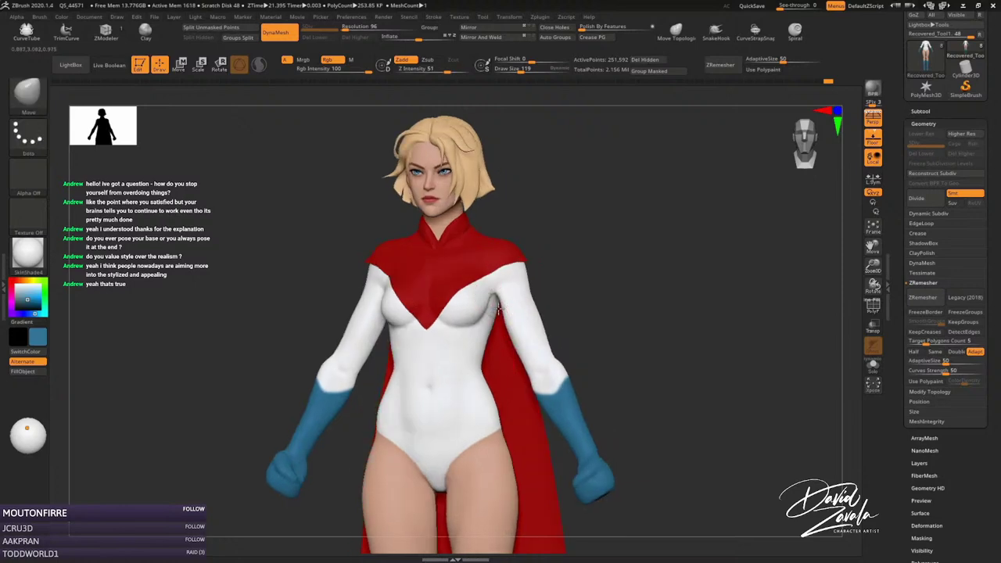
pyautogui.moveTo(497, 309)
pyautogui.mouseDown(button='right')
pyautogui.moveTo(422, 297)
pyautogui.moveTo(419, 309)
pyautogui.moveTo(508, 313)
pyautogui.mouseUp(button='right')
pyautogui.moveTo(508, 312)
pyautogui.keyDown('ctrl'); pyautogui.mouseDown()
pyautogui.moveTo(531, 317)
pyautogui.moveTo(528, 324)
pyautogui.mouseUp(); pyautogui.keyUp('ctrl')
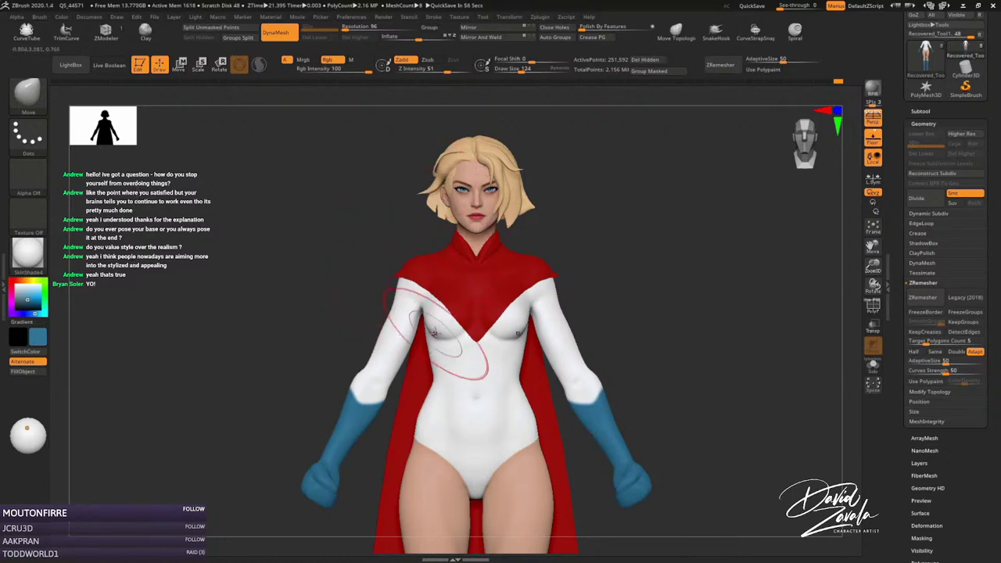
# Inflate the left chest with the brush reduced to size 90, then smaller.
pyautogui.press('s')
pyautogui.moveTo(447, 328); pyautogui.dragTo(427, 328)
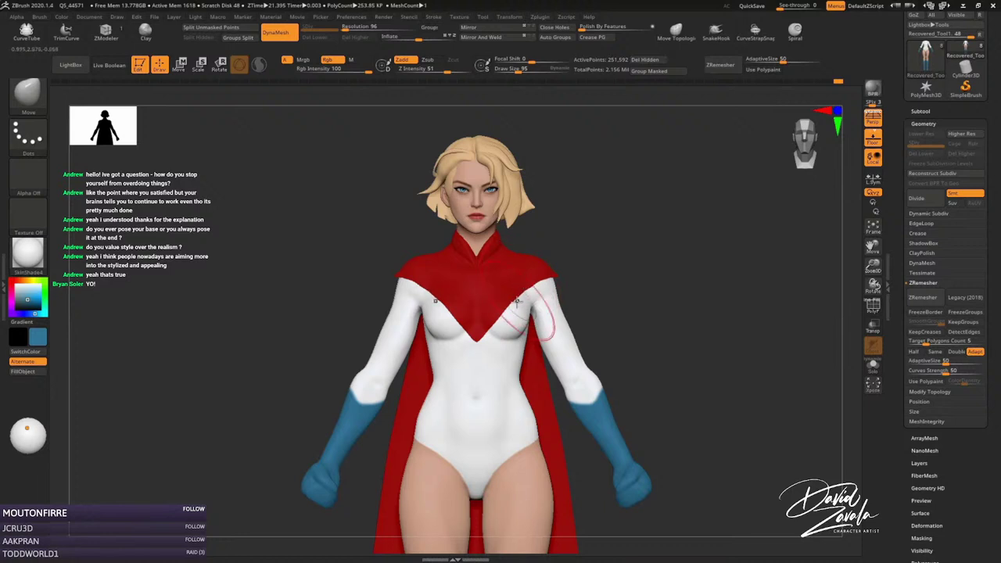
pyautogui.keyDown('alt'); pyautogui.moveTo(516, 301); pyautogui.dragTo(433, 331, button='right'); pyautogui.keyUp('alt')
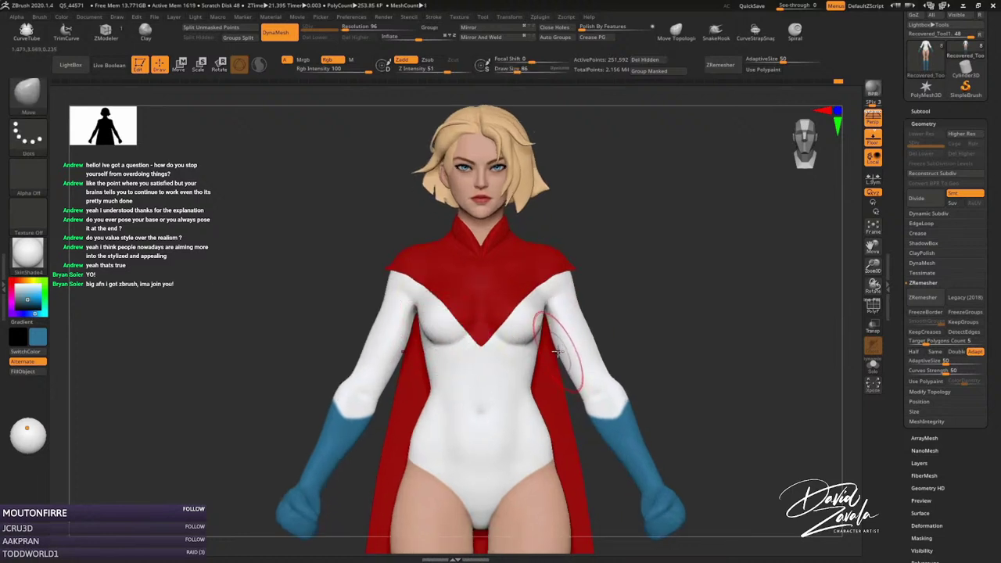
pyautogui.press('s')
pyautogui.moveTo(547, 354)
pyautogui.mouseDown()
pyautogui.moveTo(538, 331)
pyautogui.moveTo(508, 402)
pyautogui.mouseUp()
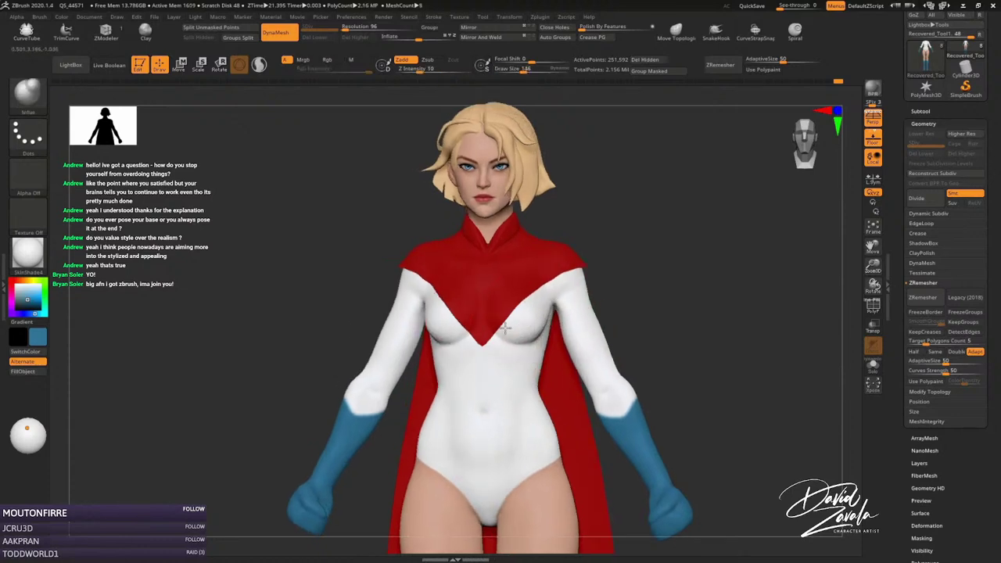
pyautogui.press('space')
pyautogui.press('[')
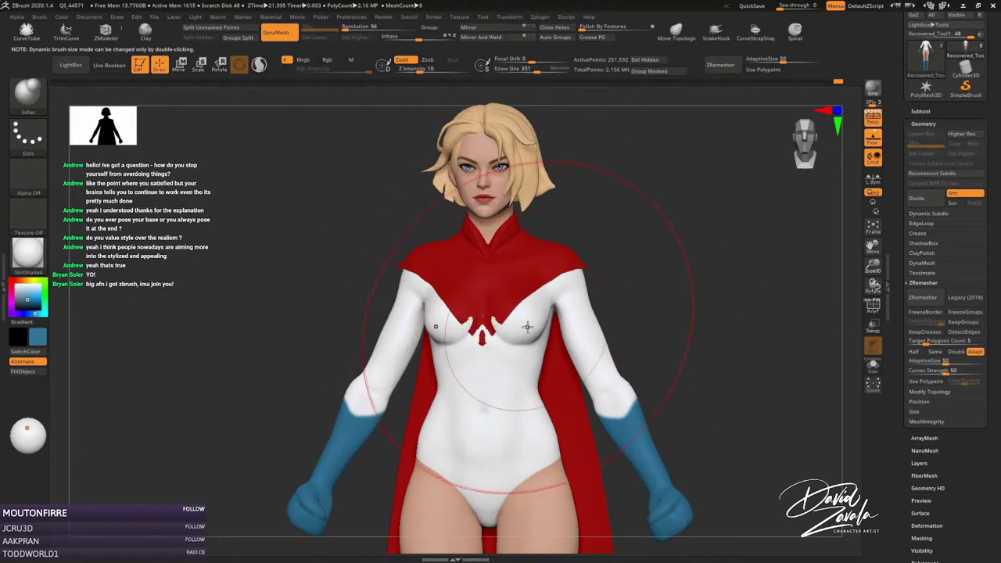
pyautogui.press('[')
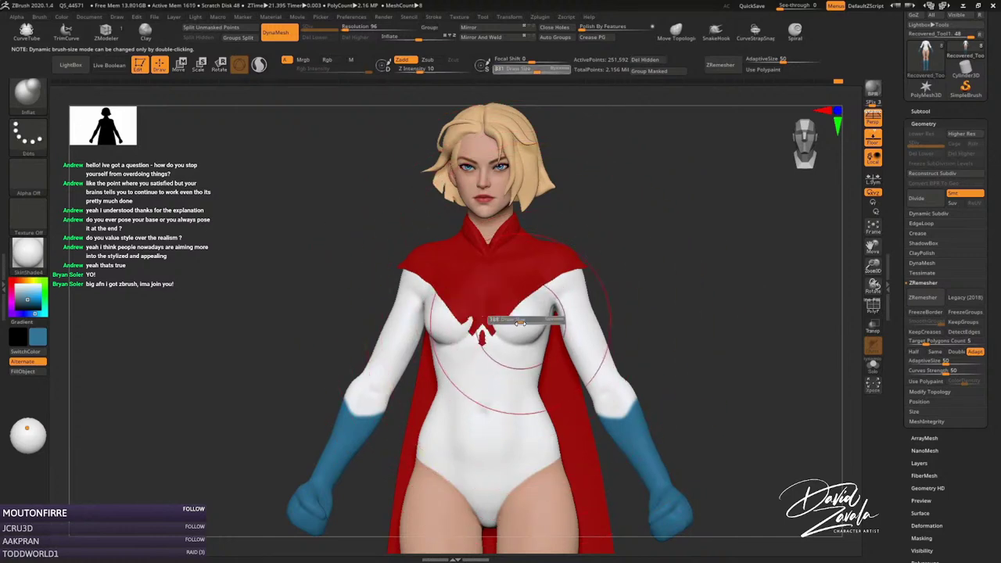
pyautogui.moveTo(530, 319); pyautogui.dragTo(453, 380, button='right')
# Push the bust back and flatten it in profile with the Move brush.
pyautogui.press('b')
pyautogui.press('m')
pyautogui.press('v')
pyautogui.press('[')
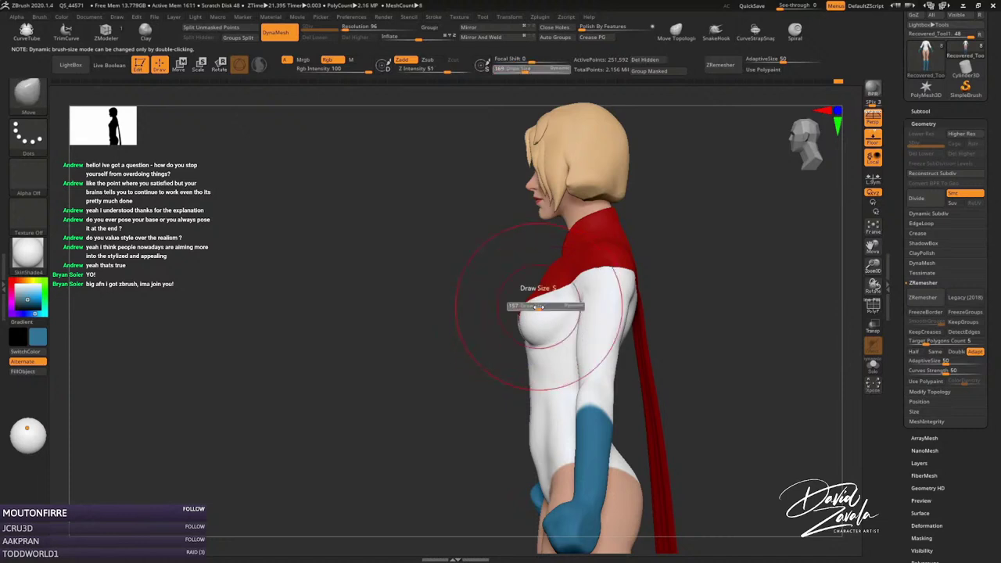
pyautogui.press('space')
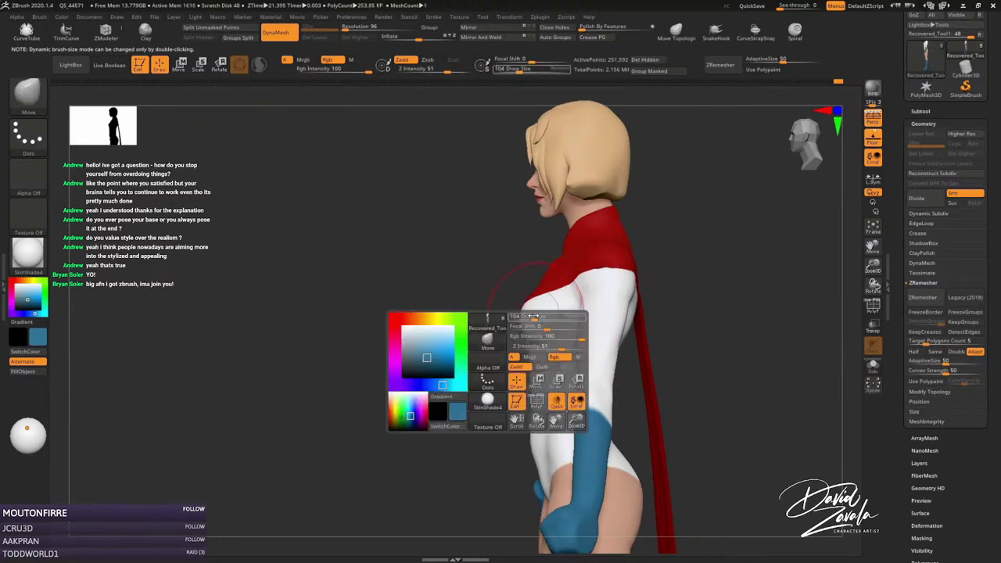
pyautogui.moveTo(537, 302); pyautogui.dragTo(522, 321)
pyautogui.moveTo(524, 321)
pyautogui.mouseDown(button='right')
pyautogui.moveTo(501, 313)
pyautogui.moveTo(484, 332)
pyautogui.mouseUp(button='right')
# Shape the red cape's front into a clean V, then reselect the body subtool.
pyautogui.keyDown('alt'); pyautogui.click(501, 313); pyautogui.keyUp('alt')
pyautogui.moveTo(483, 335); pyautogui.dragTo(485, 328)
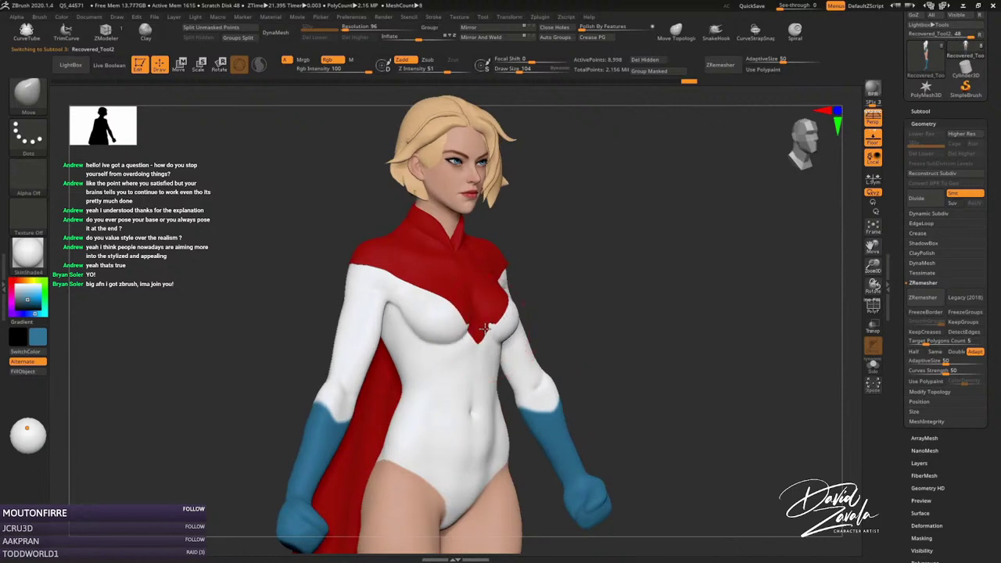
pyautogui.moveTo(485, 328); pyautogui.dragTo(529, 358, button='right')
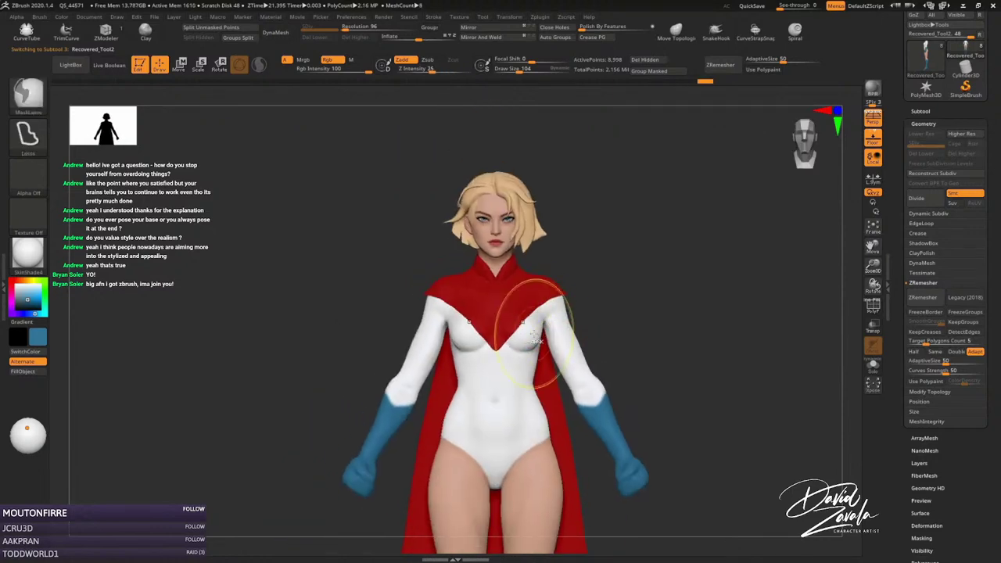
pyautogui.keyDown('alt'); pyautogui.click(525, 361); pyautogui.keyUp('alt')
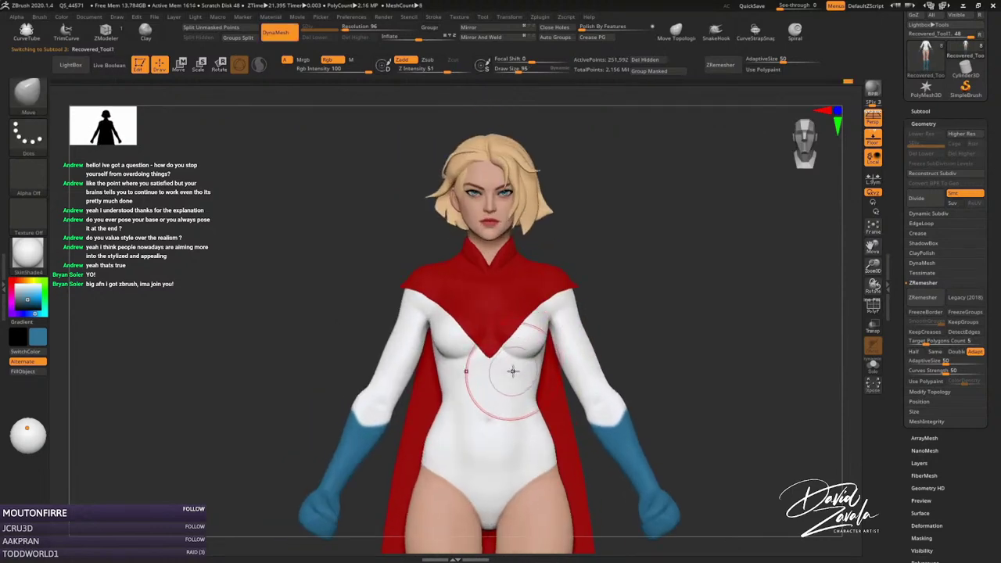
pyautogui.press('[')
pyautogui.press('[')
pyautogui.keyDown('alt'); pyautogui.moveTo(509, 380); pyautogui.dragTo(514, 353, button='right'); pyautogui.keyUp('alt')
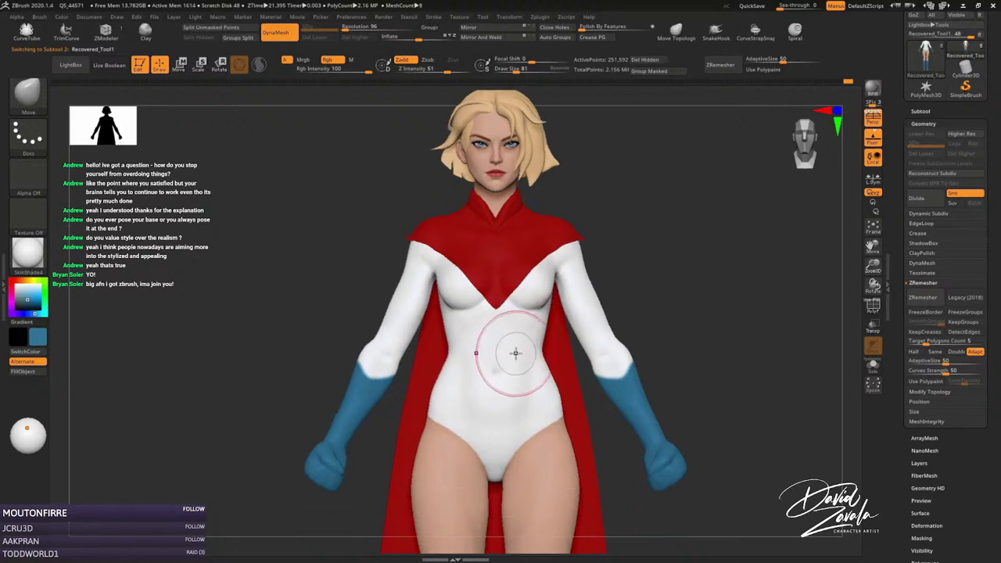
pyautogui.press('[')
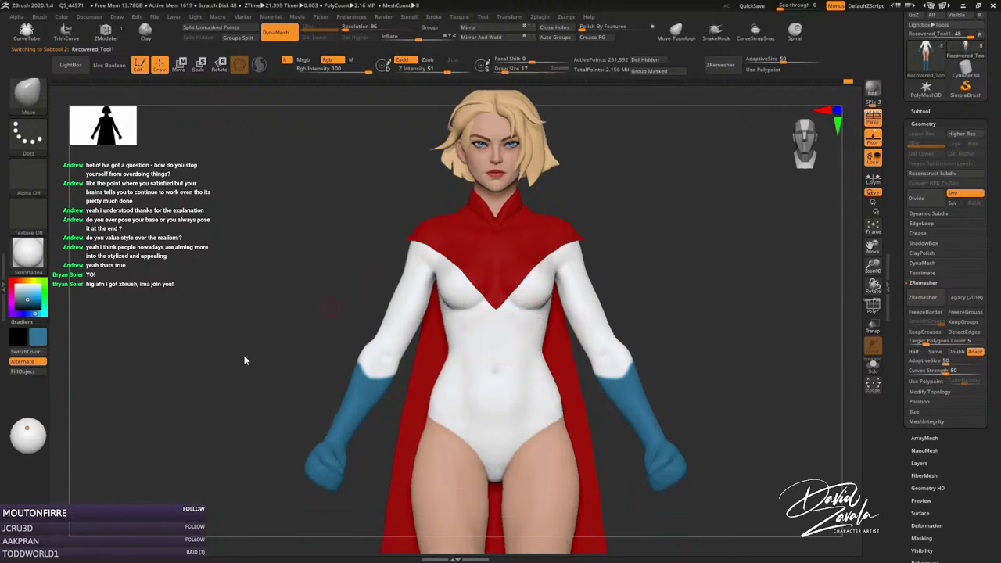
pyautogui.moveTo(150, 265); pyautogui.dragTo(107, 340)
# Set up the Standard brush with dark grey secondary colour and size 8.
pyautogui.press('b')
pyautogui.press('s')
pyautogui.press('t')
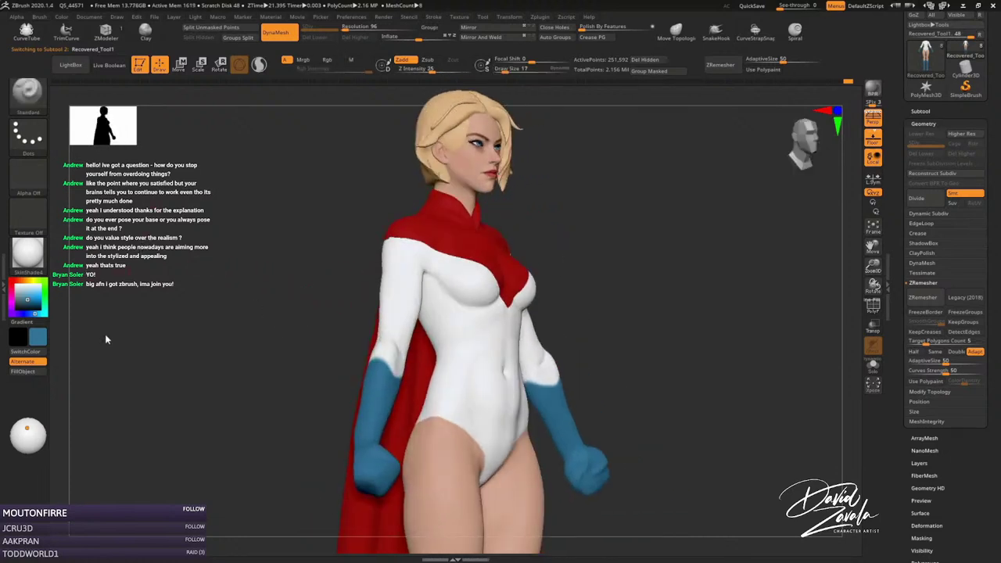
pyautogui.moveTo(26, 307); pyautogui.dragTo(16, 302)
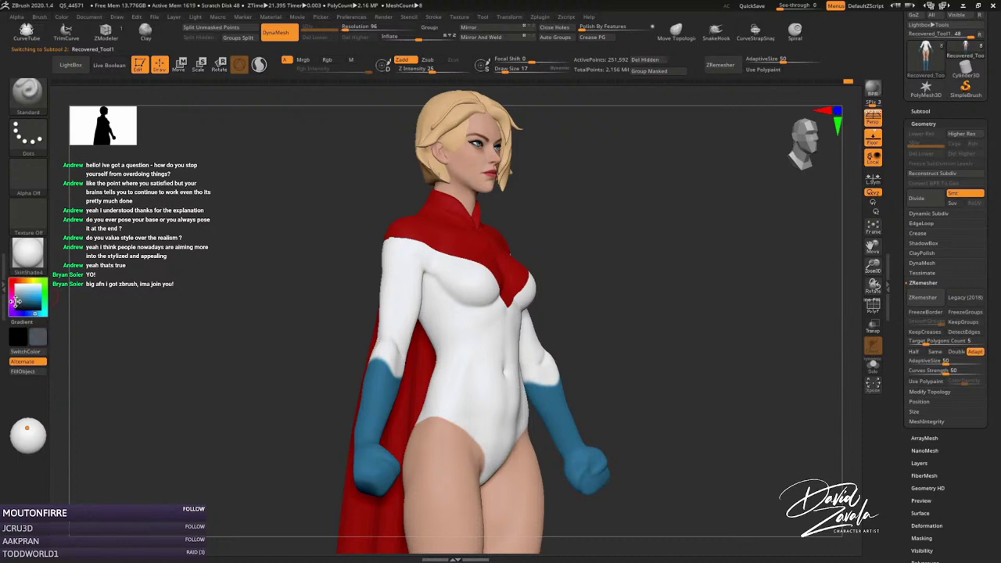
pyautogui.moveTo(313, 391)
pyautogui.keyDown('shift'); pyautogui.mouseDown()
pyautogui.moveTo(221, 450)
pyautogui.moveTo(486, 269)
pyautogui.mouseUp(); pyautogui.keyUp('shift')
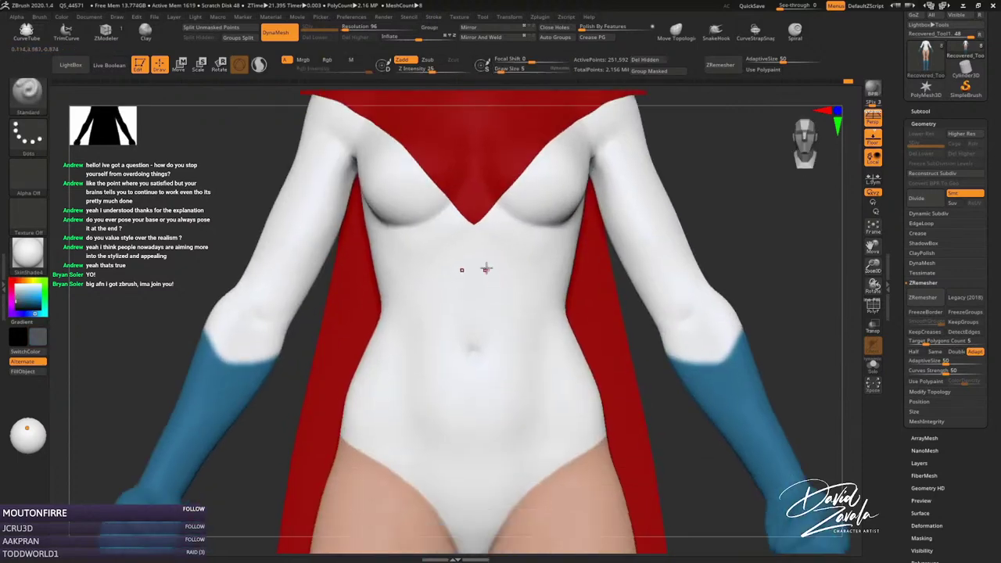
pyautogui.write('s3')
pyautogui.press('Return')
pyautogui.write('s')
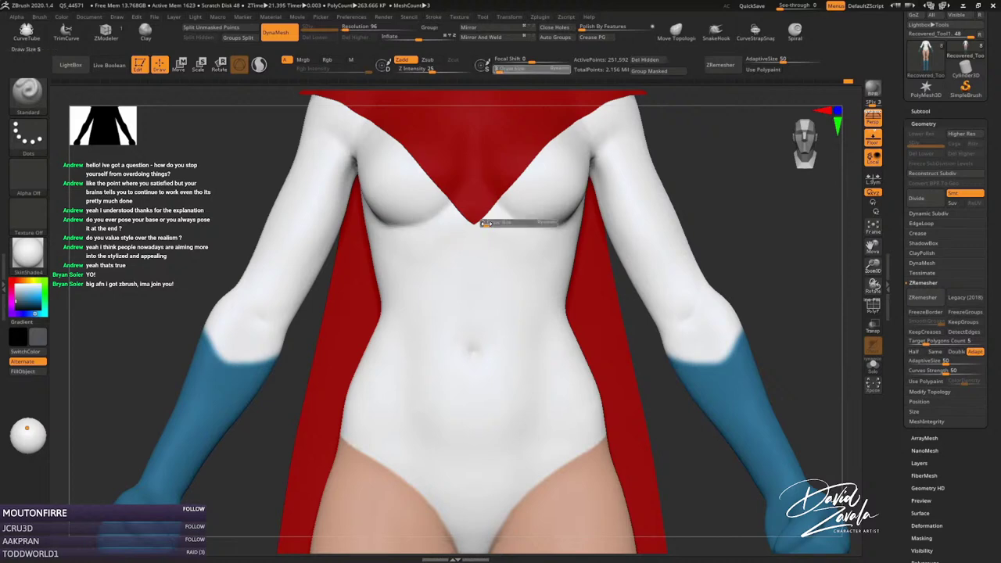
pyautogui.write('8')
pyautogui.press('Return')
pyautogui.keyDown('alt'); pyautogui.moveTo(485, 259); pyautogui.dragTo(469, 220); pyautogui.keyUp('alt')
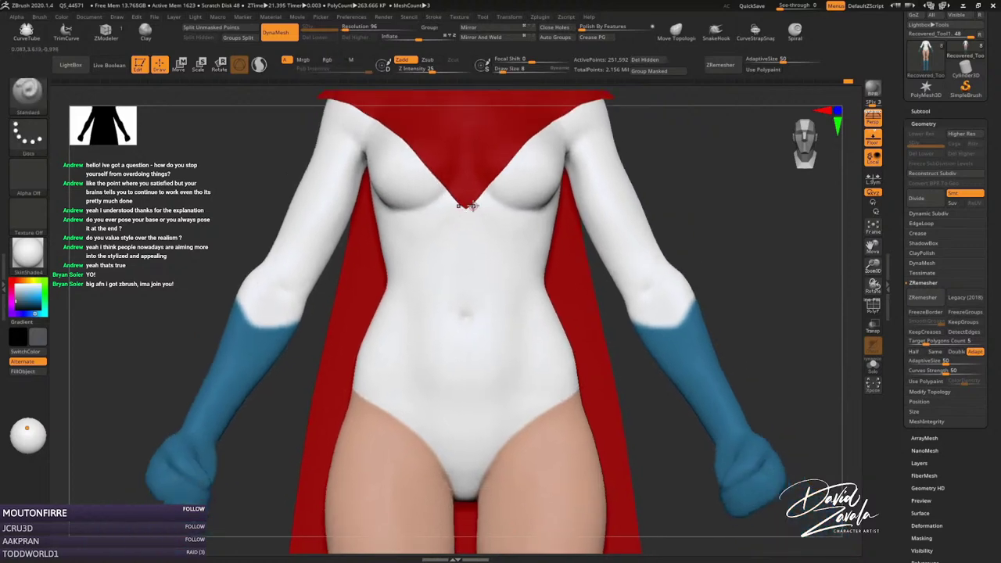
# Sculpt a centre seam groove from chest to crotch at Rgb Intensity 11.
pyautogui.moveTo(448, 397); pyautogui.dragTo(472, 503)
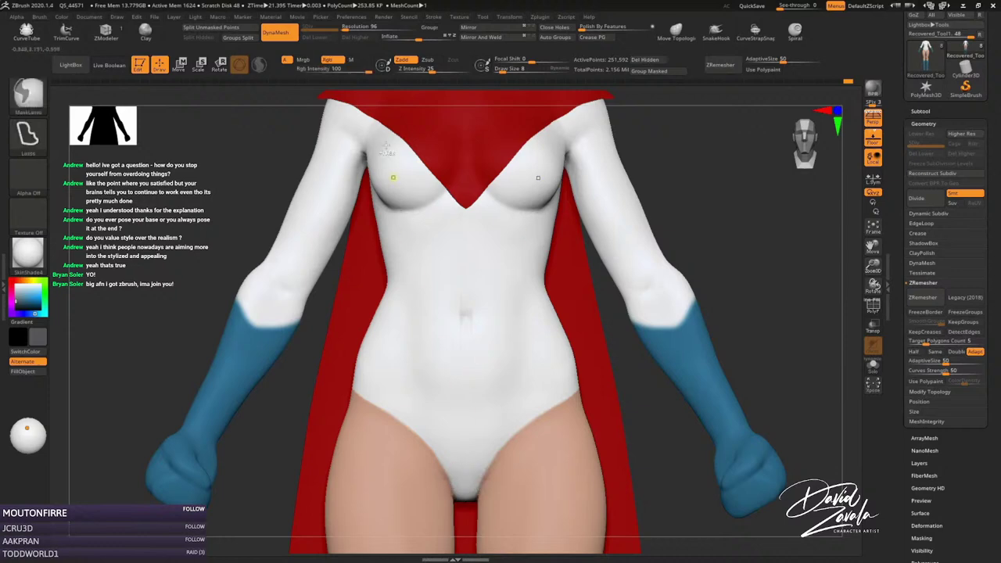
pyautogui.click(327, 60)
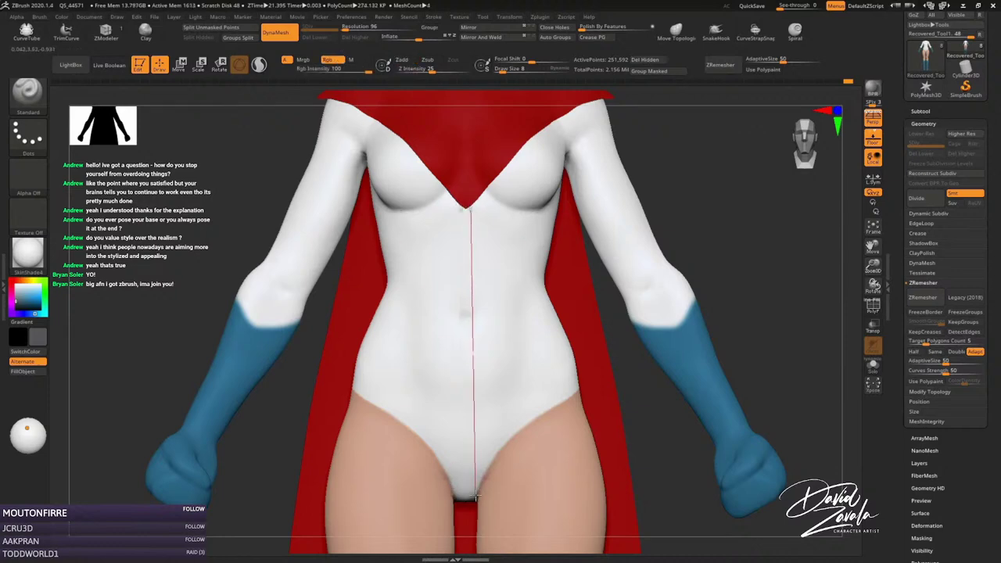
pyautogui.moveTo(462, 383); pyautogui.dragTo(472, 501)
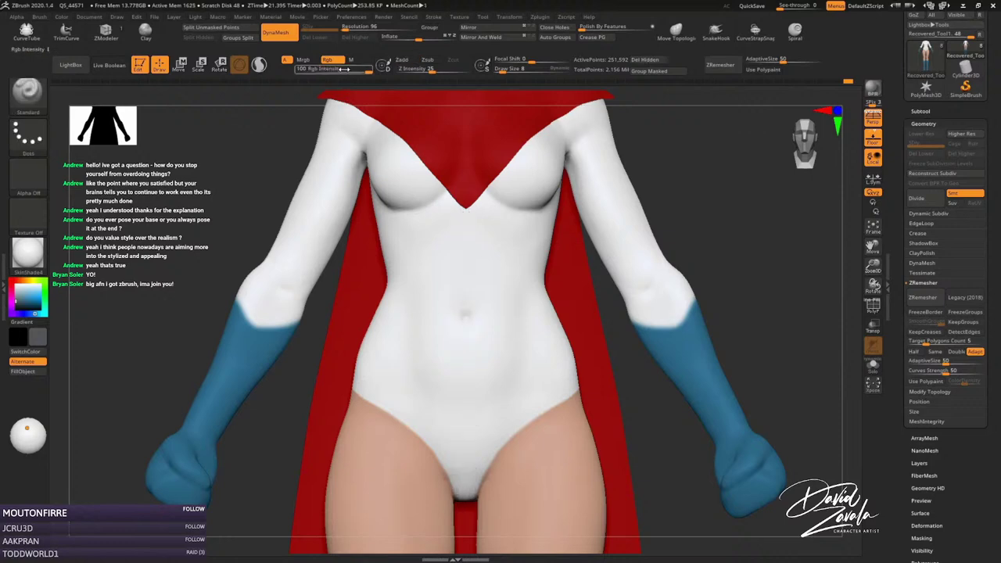
pyautogui.write('11')
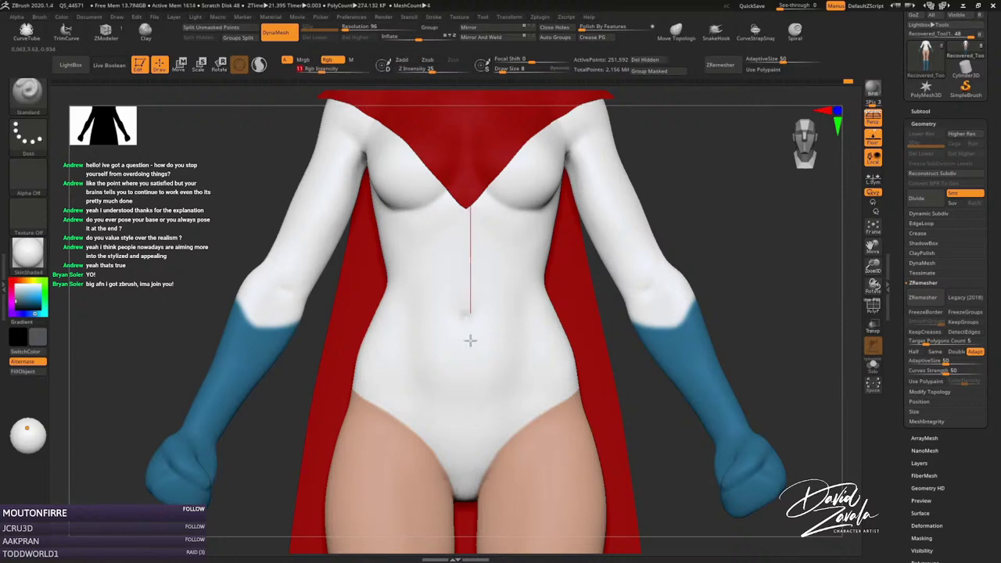
pyautogui.moveTo(470, 340); pyautogui.dragTo(472, 519)
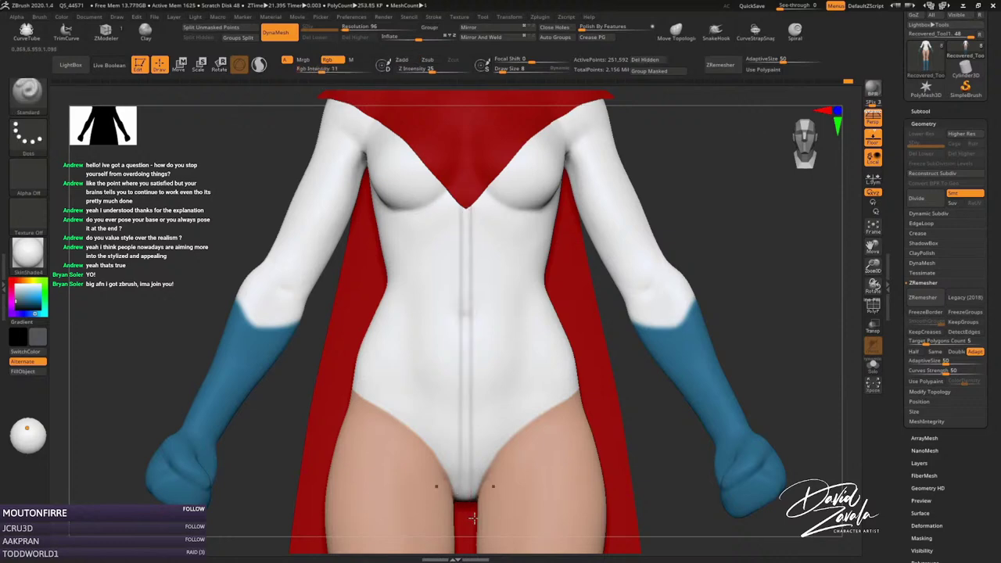
pyautogui.keyDown('ctrl'); pyautogui.moveTo(453, 289); pyautogui.dragTo(401, 185, button='right'); pyautogui.keyUp('ctrl')
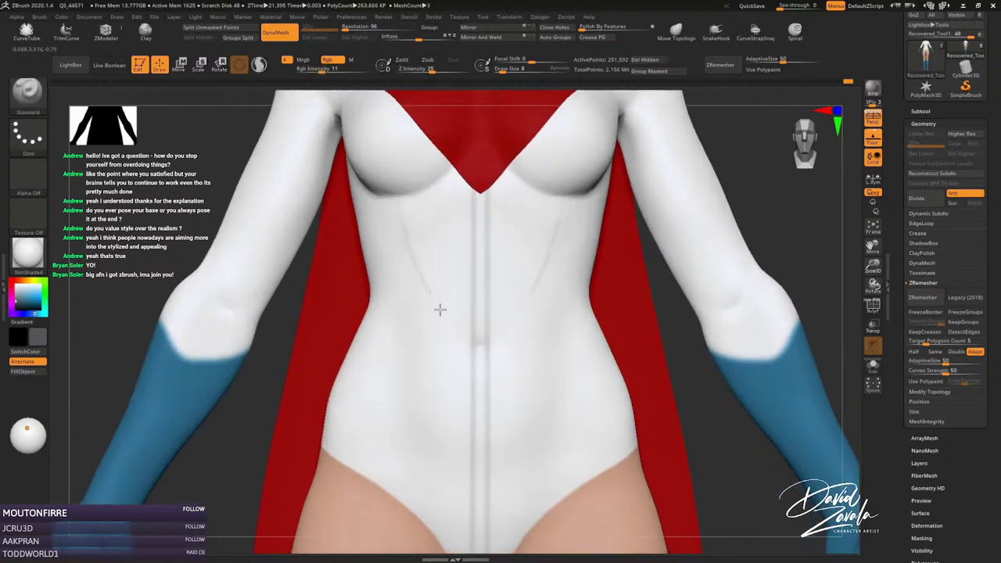
pyautogui.click(433, 17)
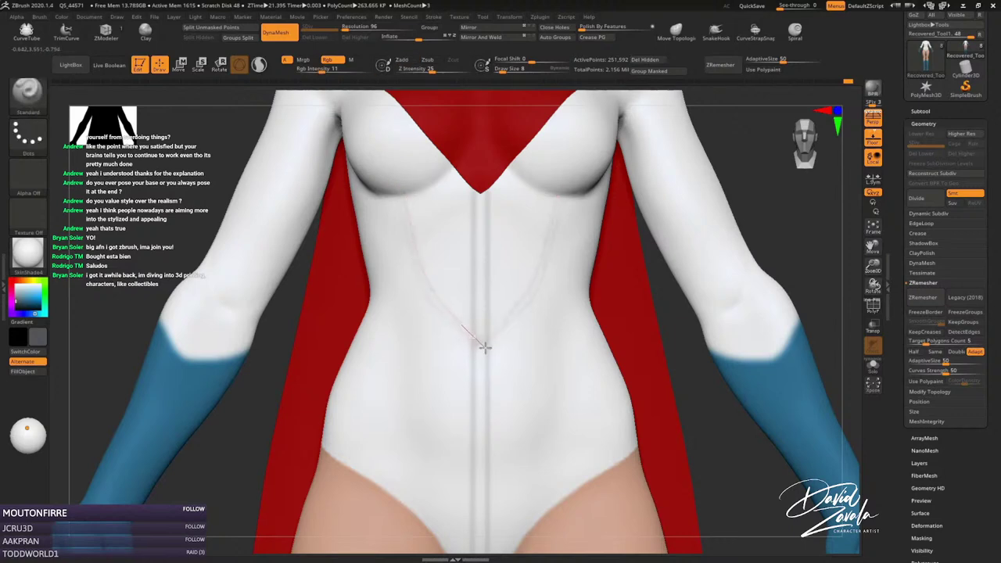
# Refine the bodysuit shape at the crotch.
pyautogui.press('f')
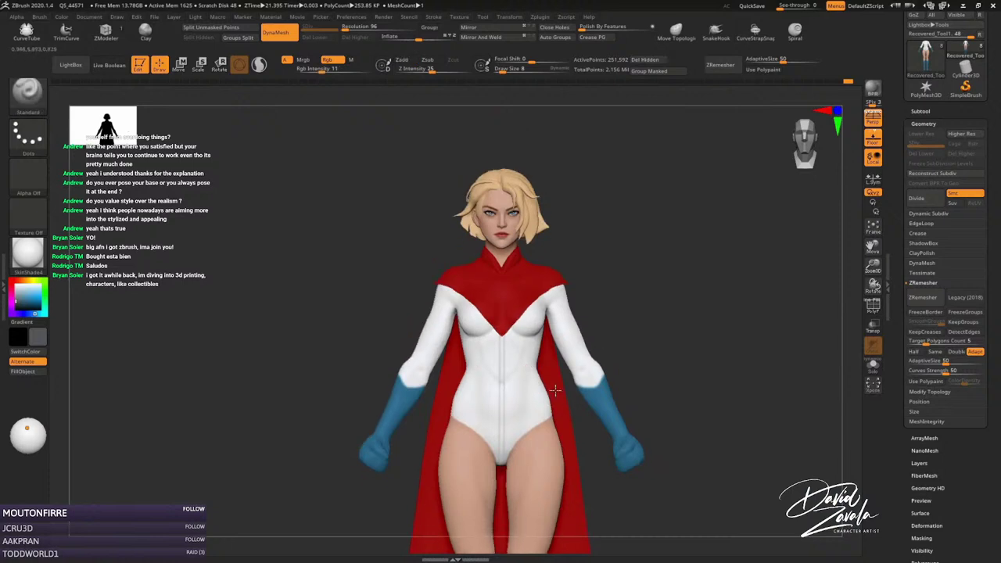
pyautogui.scroll(2, 554, 390)
pyautogui.scroll(1, 517, 403)
pyautogui.scroll(2, 438, 391)
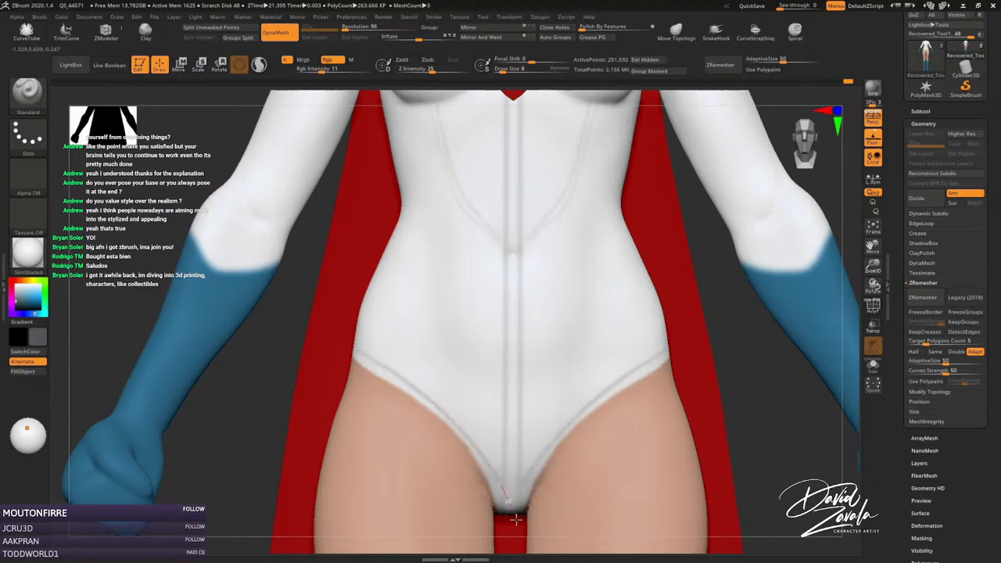
pyautogui.moveTo(516, 518); pyautogui.dragTo(503, 496)
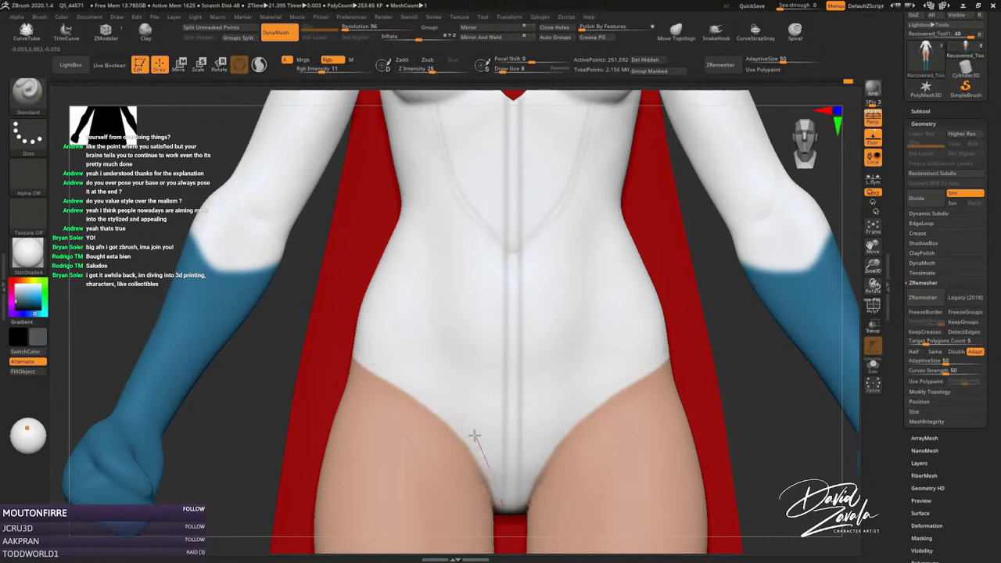
pyautogui.scroll(-2, 323, 337)
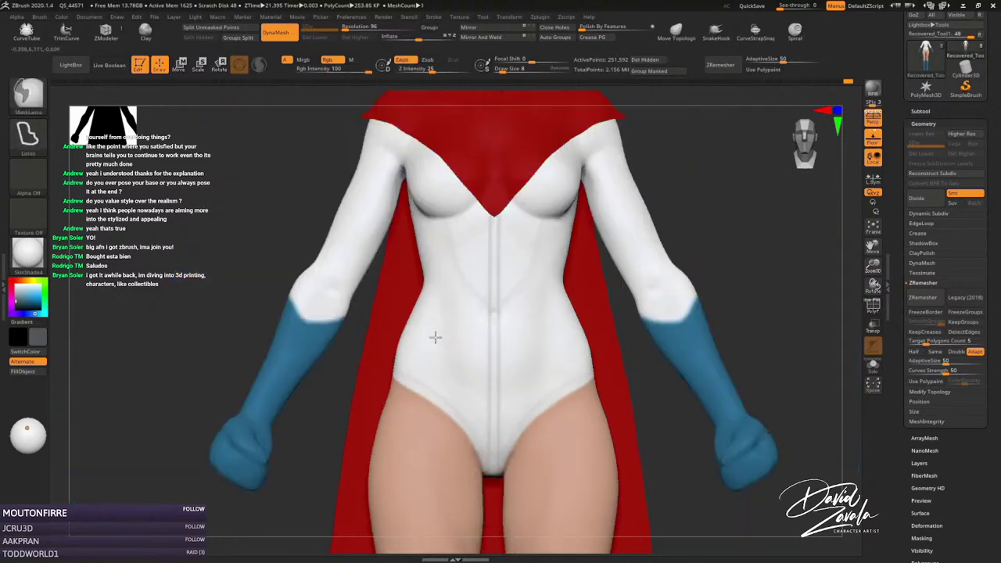
pyautogui.scroll(-2, 438, 331)
pyautogui.scroll(1, 438, 331)
pyautogui.scroll(2, 497, 357)
pyautogui.scroll(2, 531, 306)
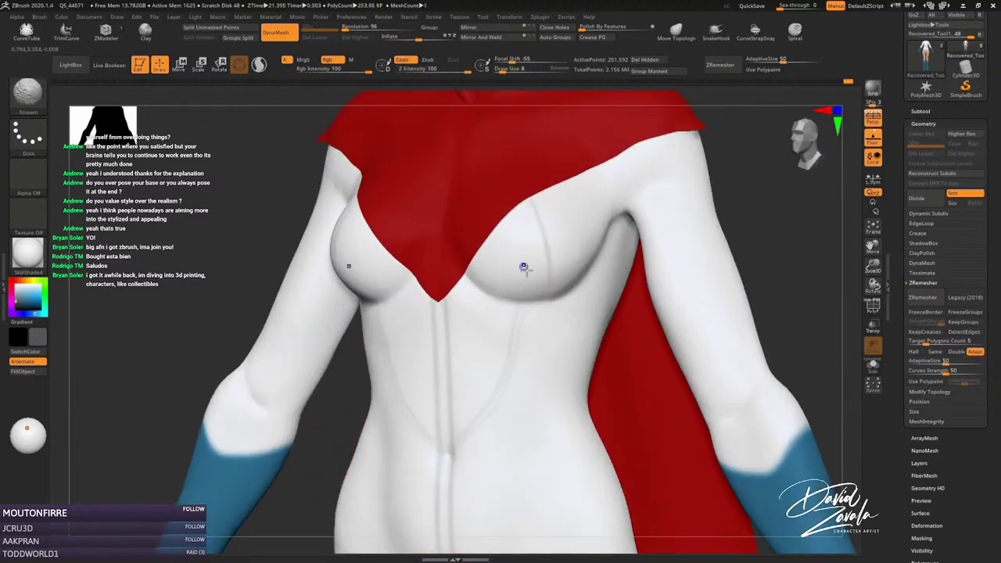
# Carve crease lines across the chest from a three-quarter view.
pyautogui.moveTo(464, 269); pyautogui.dragTo(543, 235)
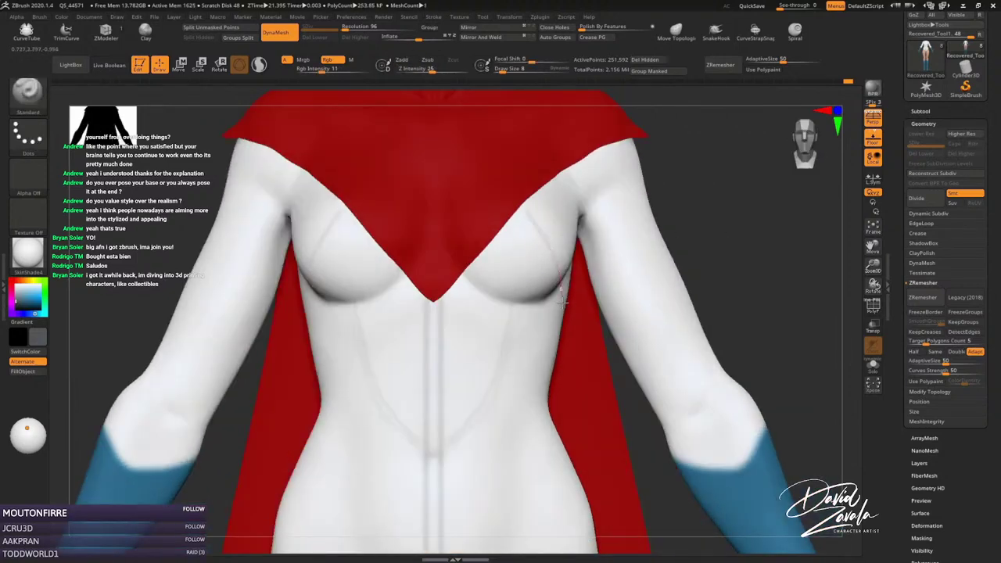
pyautogui.moveTo(563, 301); pyautogui.dragTo(516, 220, button='right')
pyautogui.moveTo(493, 200); pyautogui.dragTo(524, 231)
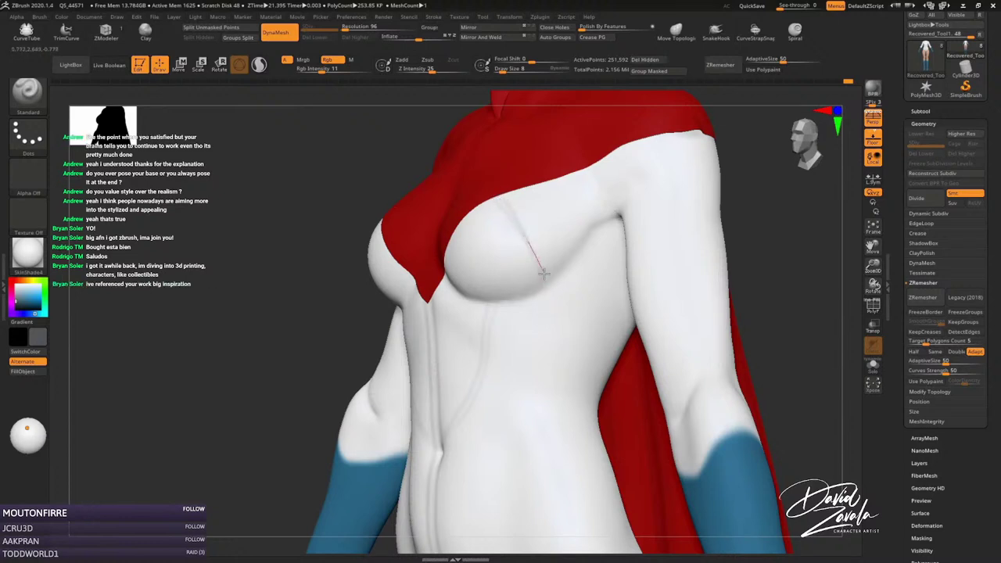
pyautogui.moveTo(544, 272); pyautogui.dragTo(545, 277)
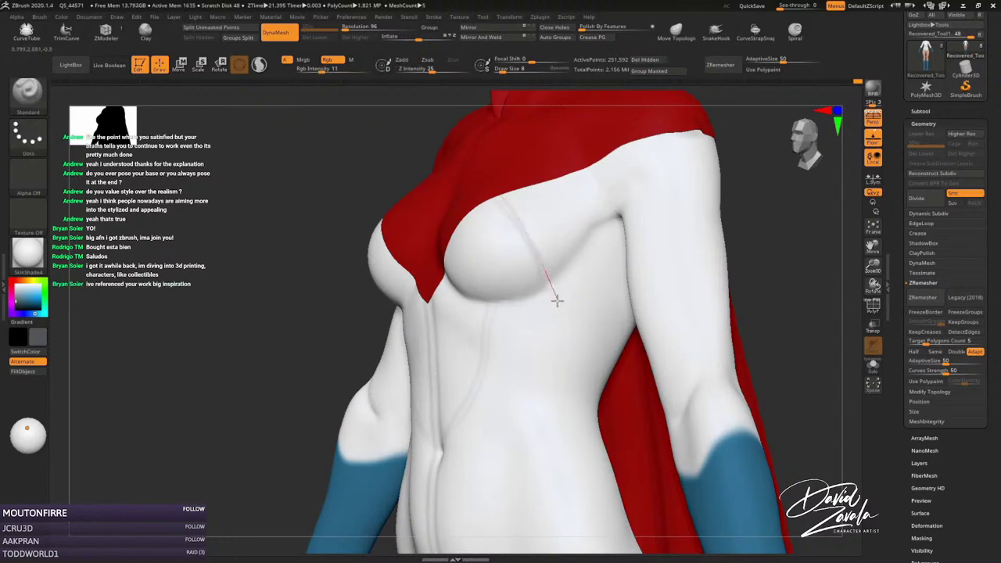
pyautogui.moveTo(540, 255); pyautogui.dragTo(545, 262)
pyautogui.moveTo(497, 226)
pyautogui.mouseDown()
pyautogui.moveTo(538, 113)
pyautogui.moveTo(573, 326)
pyautogui.mouseUp()
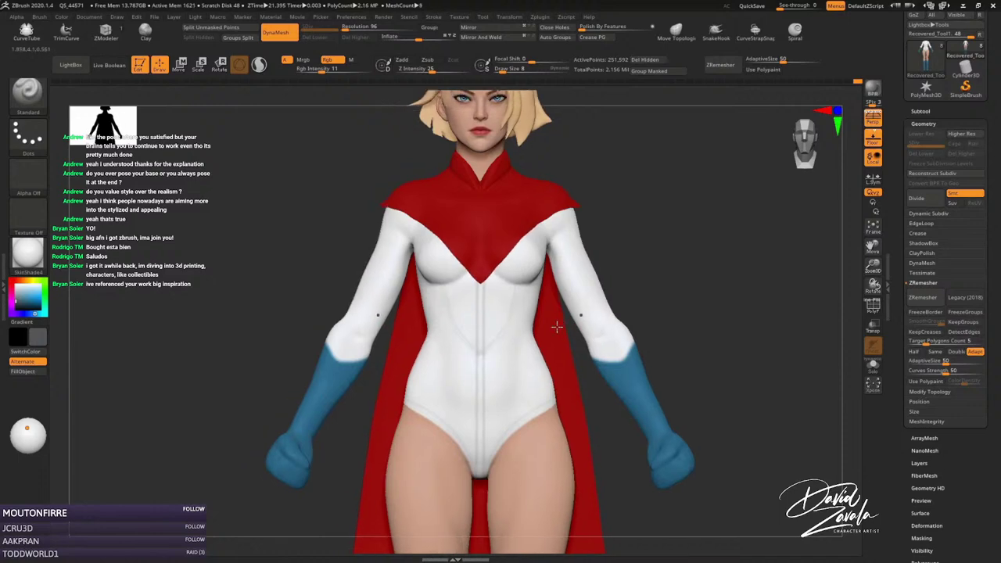
# Push the torso's form with the Move brush, then inspect the other side with DamStandard.
pyautogui.press('b')
pyautogui.press('m')
pyautogui.press('v')
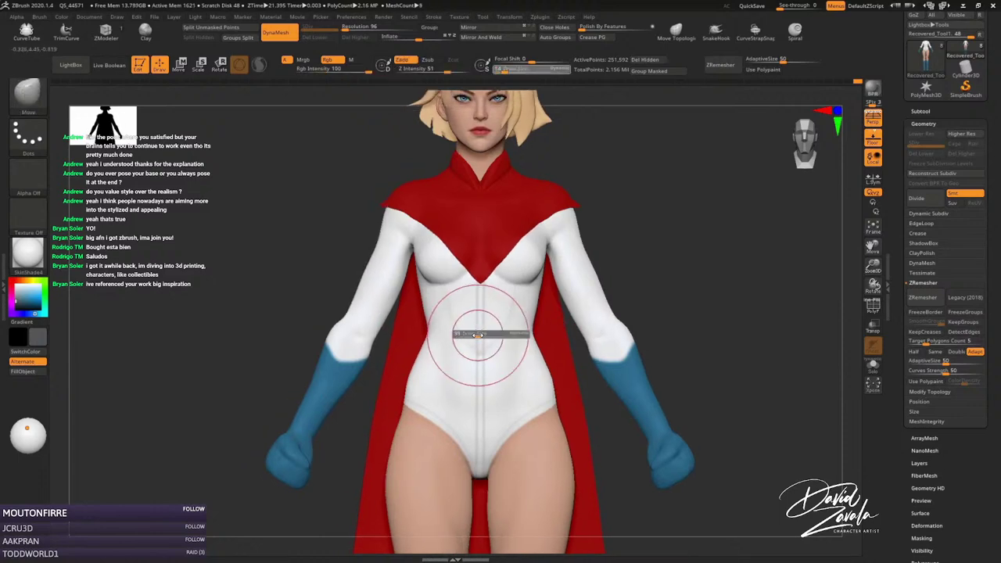
pyautogui.moveTo(476, 344)
pyautogui.mouseDown(button='right')
pyautogui.moveTo(503, 358)
pyautogui.moveTo(537, 346)
pyautogui.moveTo(576, 302)
pyautogui.mouseUp(button='right')
pyautogui.press('b')
pyautogui.press('d')
pyautogui.press('s')
pyautogui.moveTo(519, 362)
pyautogui.mouseDown(button='right')
pyautogui.moveTo(527, 349)
pyautogui.moveTo(402, 358)
pyautogui.moveTo(365, 305)
pyautogui.mouseUp(button='right')
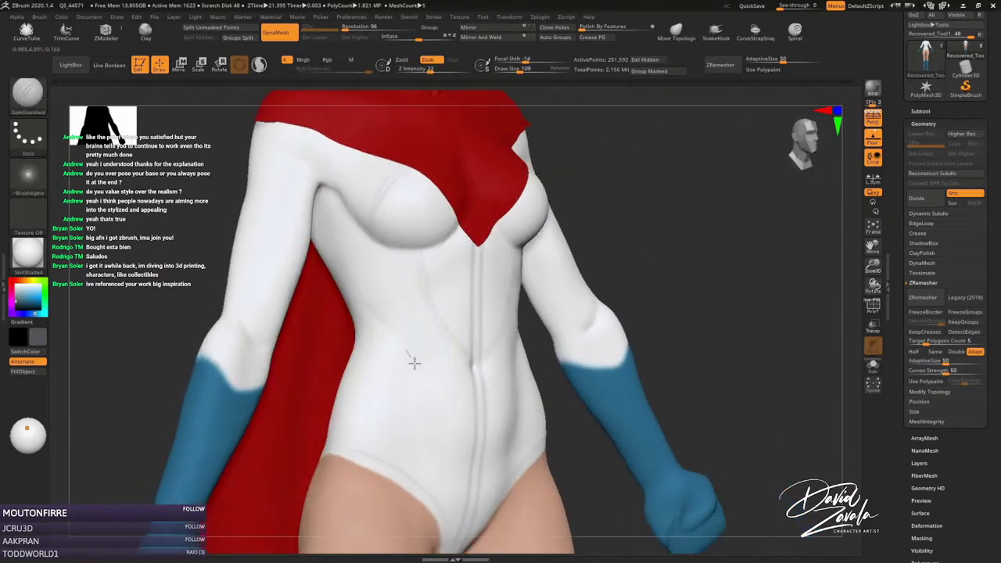
# Frame the torso front-on and switch from the Move brush to the DamStandard crease brush.
pyautogui.moveTo(409, 362)
pyautogui.mouseDown(button='right')
pyautogui.moveTo(425, 375)
pyautogui.moveTo(563, 336)
pyautogui.mouseUp(button='right')
pyautogui.keyDown('ctrl'); pyautogui.moveTo(583, 312); pyautogui.dragTo(582, 314); pyautogui.keyUp('ctrl')
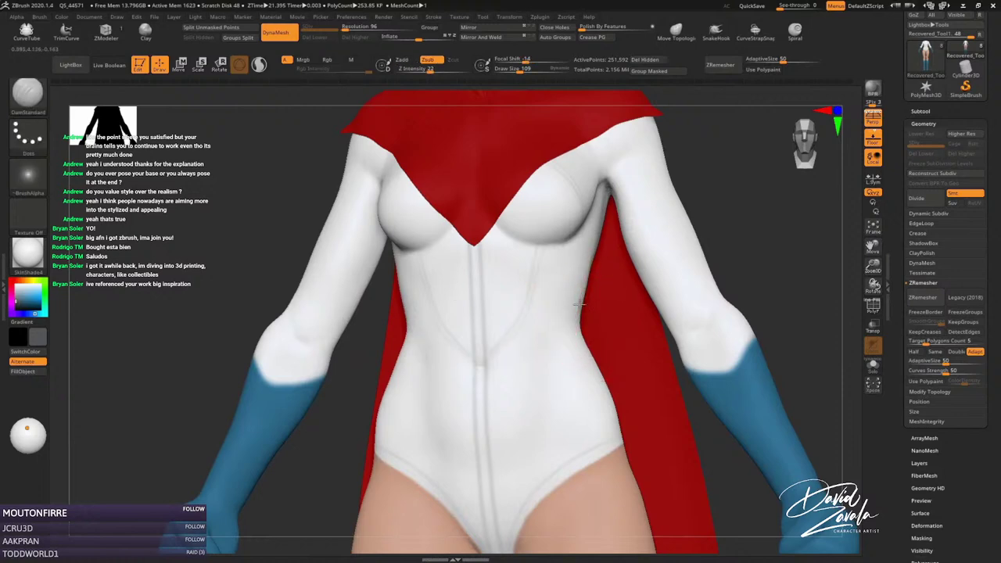
pyautogui.keyDown('ctrl'); pyautogui.moveTo(581, 307); pyautogui.dragTo(523, 331, button='right'); pyautogui.keyUp('ctrl')
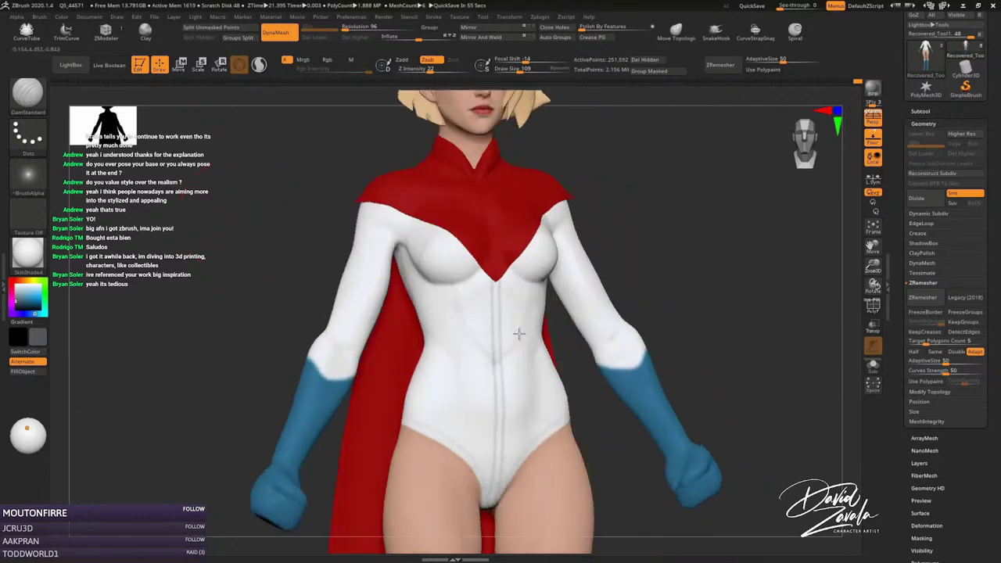
pyautogui.moveTo(519, 333); pyautogui.dragTo(458, 375, button='right')
pyautogui.moveTo(405, 345)
pyautogui.mouseDown(button='right')
pyautogui.moveTo(548, 396)
pyautogui.moveTo(608, 347)
pyautogui.mouseUp(button='right')
pyautogui.press('b')
pyautogui.press('m')
pyautogui.press('v')
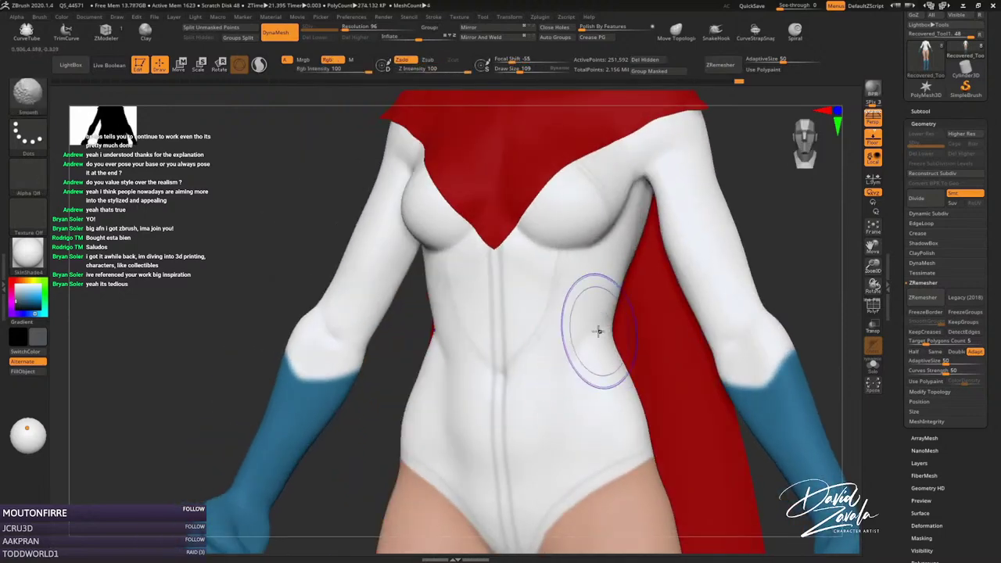
pyautogui.scroll(-3, 592, 332)
pyautogui.press('b')
pyautogui.press('d')
pyautogui.press('s')
# Turn to a three-quarter torso view with the Standard brush at Draw Size 2.
pyautogui.moveTo(592, 333)
pyautogui.mouseDown(button='right')
pyautogui.moveTo(588, 380)
pyautogui.moveTo(586, 331)
pyautogui.mouseUp(button='right')
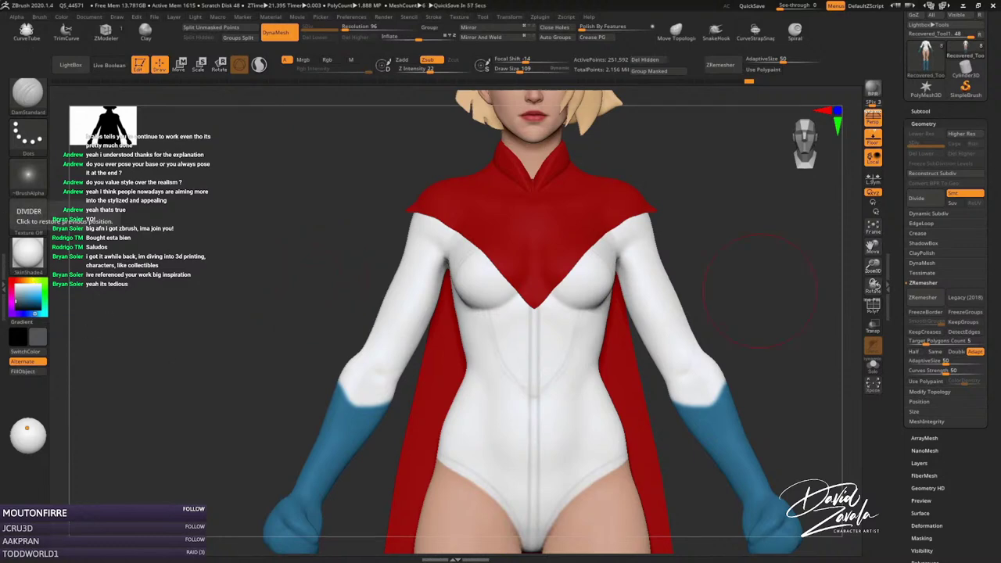
pyautogui.moveTo(642, 270)
pyautogui.mouseDown(button='right')
pyautogui.moveTo(699, 268)
pyautogui.moveTo(666, 273)
pyautogui.moveTo(673, 269)
pyautogui.mouseUp(button='right')
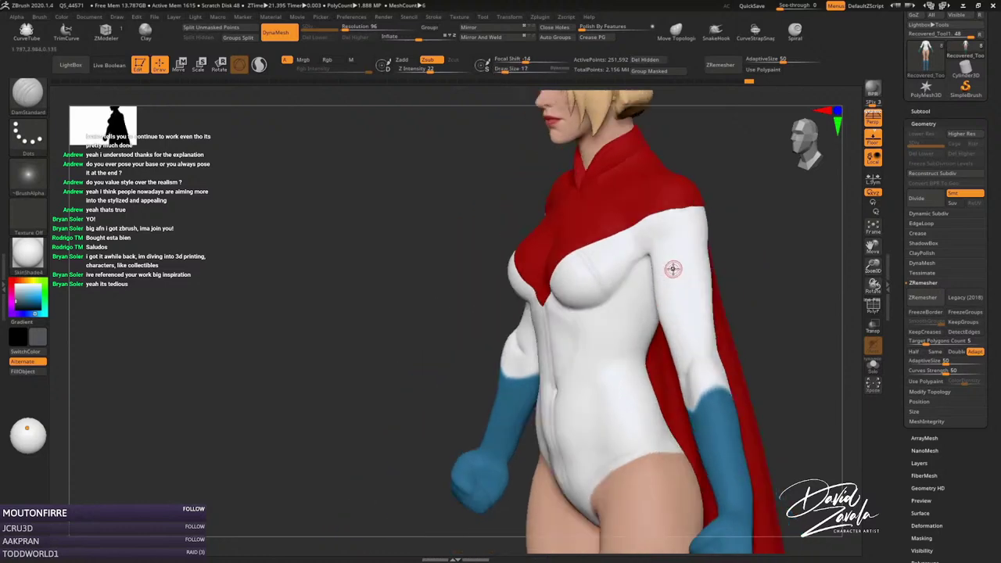
pyautogui.press('b')
pyautogui.press('s')
pyautogui.press('t')
pyautogui.write('s')
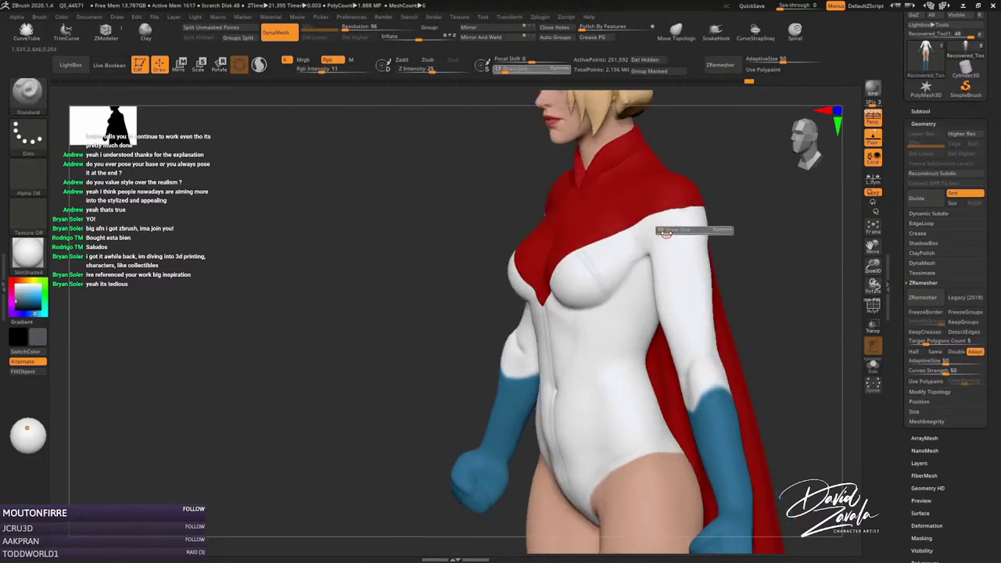
pyautogui.write('2')
pyautogui.press('Return')
# Carve a seam crease along the shoulder at Draw Size 9, then drop to Draw Size 6.
pyautogui.moveTo(550, 273)
pyautogui.keyDown('ctrl'); pyautogui.mouseDown(button='right')
pyautogui.moveTo(532, 273)
pyautogui.moveTo(545, 217)
pyautogui.mouseUp(button='right'); pyautogui.keyUp('ctrl')
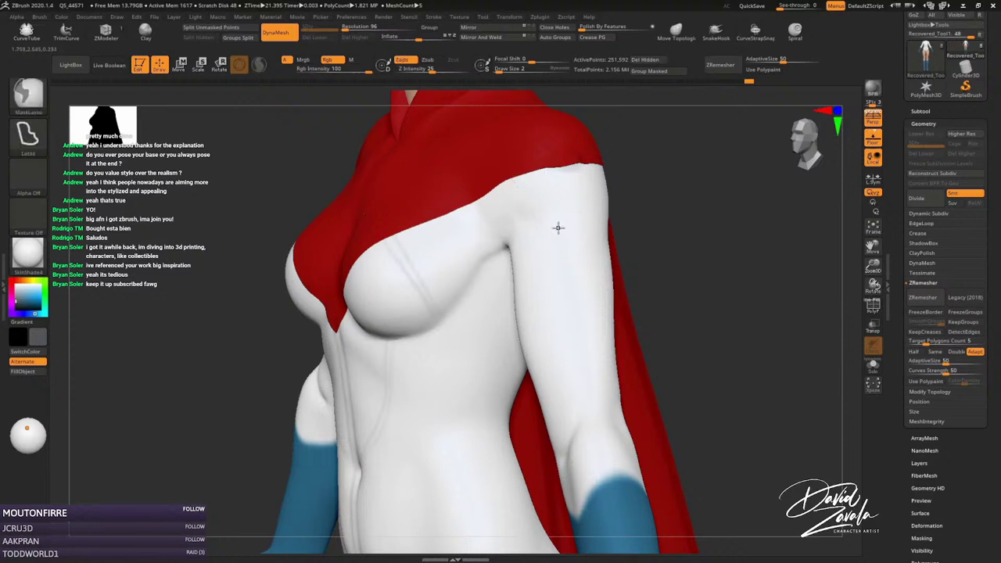
pyautogui.write('s9')
pyautogui.press('Return')
pyautogui.moveTo(531, 207); pyautogui.dragTo(614, 250)
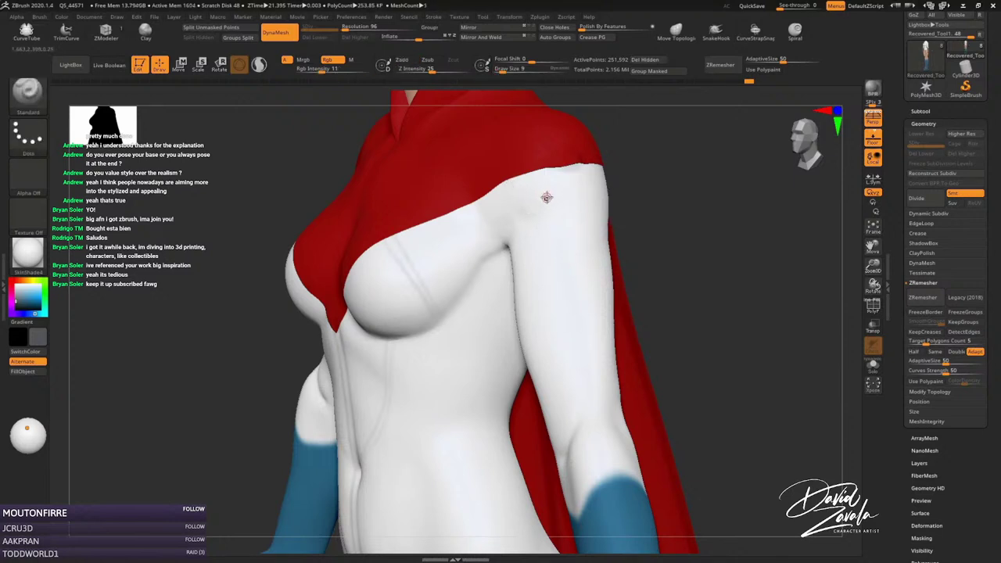
pyautogui.write('s6')
pyautogui.press('Return')
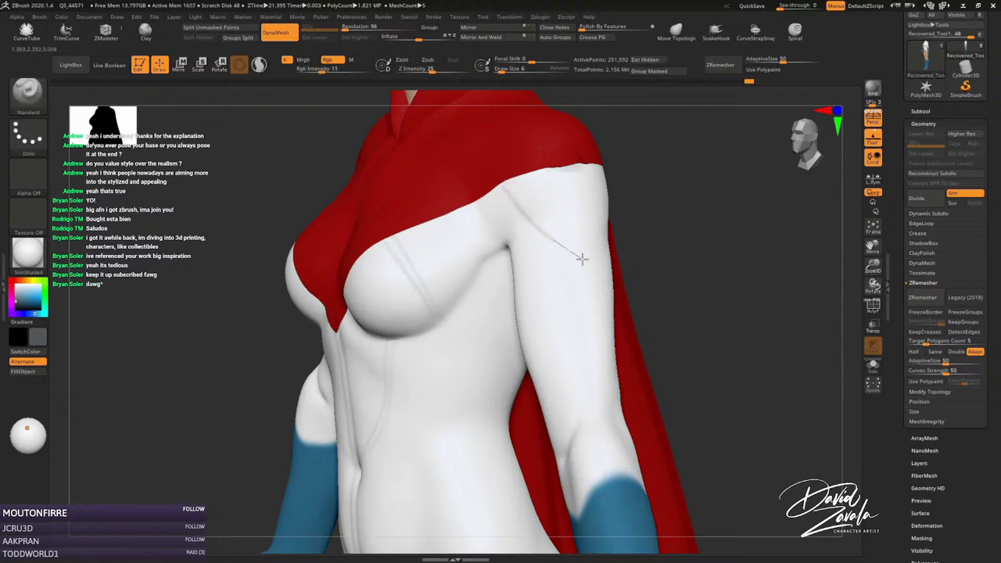
pyautogui.moveTo(620, 255); pyautogui.dragTo(658, 204)
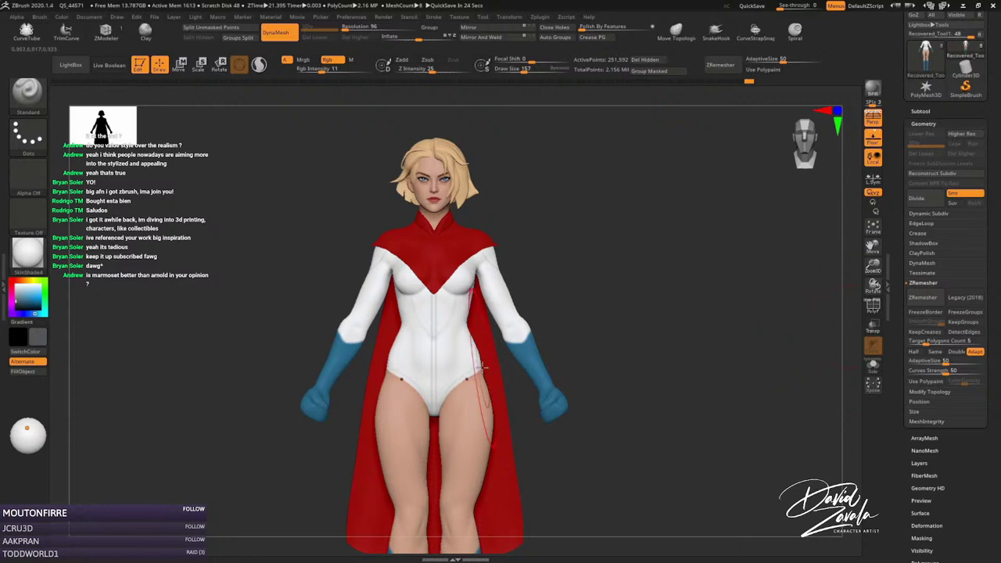
# Lasso-mask the angled right waist panel, mirror it with Ctrl+W and refine the outline.
pyautogui.moveTo(486, 335)
pyautogui.keyDown('alt'); pyautogui.mouseDown(button='right')
pyautogui.moveTo(503, 349)
pyautogui.moveTo(518, 298)
pyautogui.moveTo(525, 190)
pyautogui.mouseUp(button='right'); pyautogui.keyUp('alt')
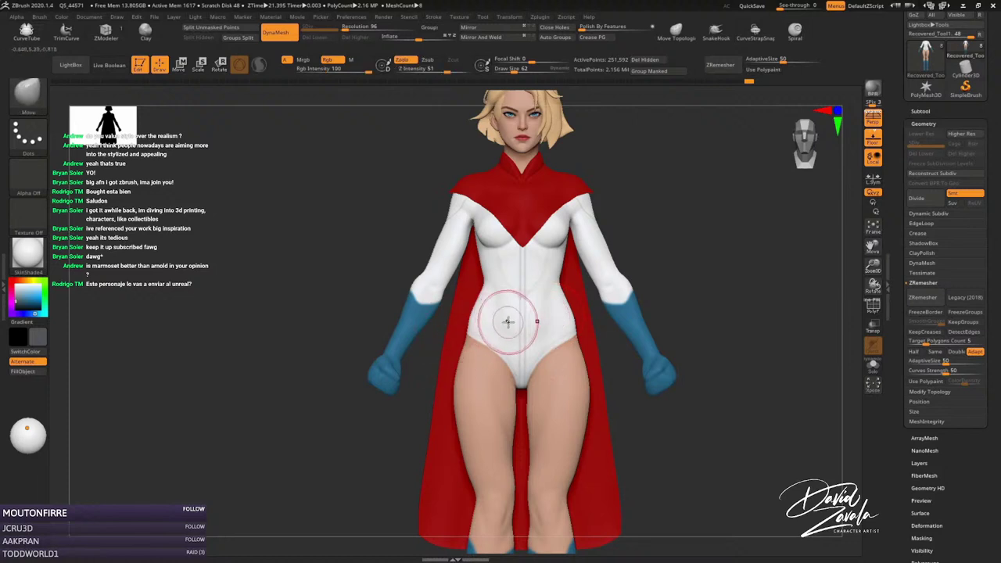
pyautogui.keyDown('ctrl'); pyautogui.moveTo(507, 322); pyautogui.dragTo(550, 332, button='right'); pyautogui.keyUp('ctrl')
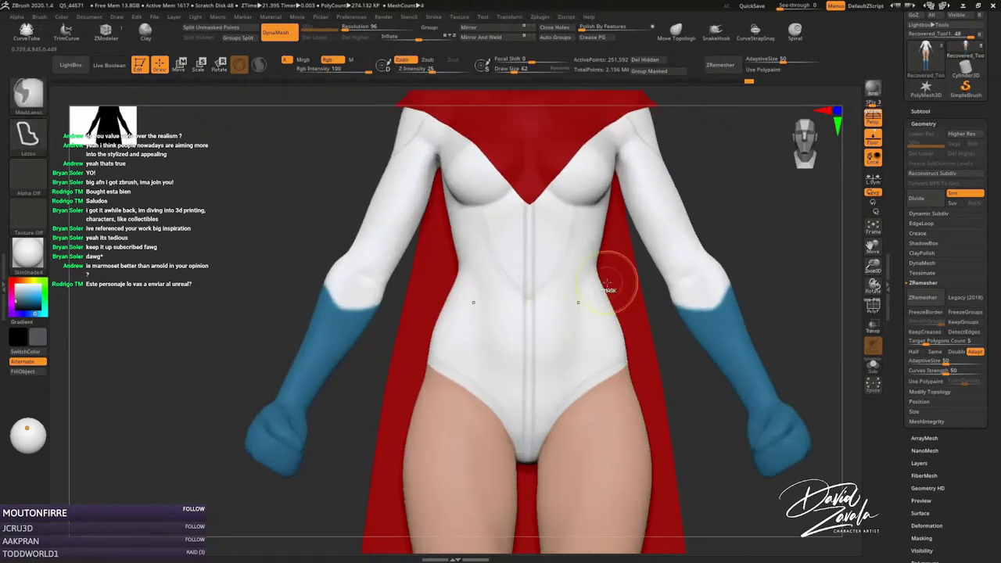
pyautogui.moveTo(603, 280)
pyautogui.keyDown('ctrl'); pyautogui.mouseDown()
pyautogui.moveTo(593, 319)
pyautogui.moveTo(607, 358)
pyautogui.moveTo(632, 312)
pyautogui.mouseUp(); pyautogui.keyUp('ctrl')
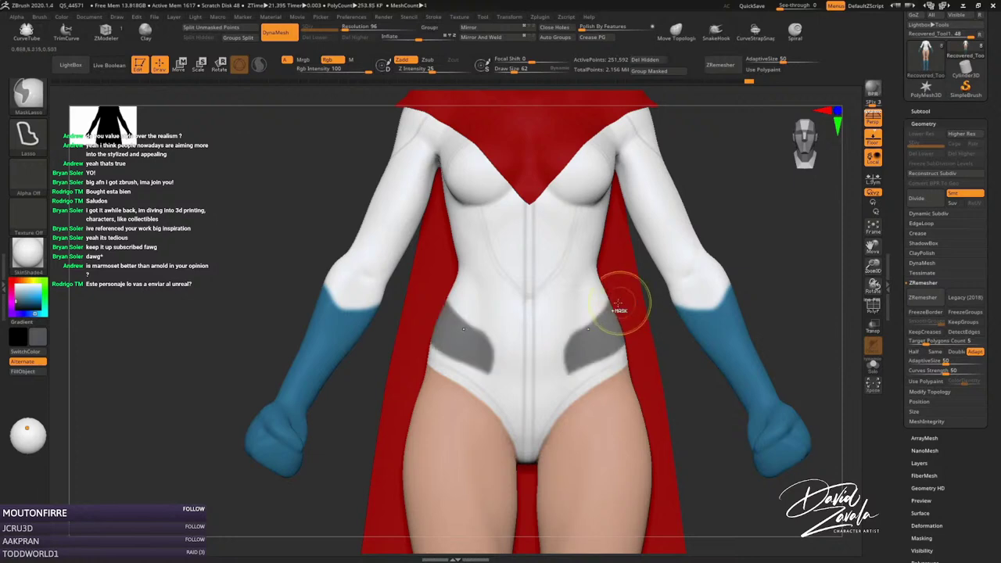
pyautogui.hotkey('ctrl', 'w')
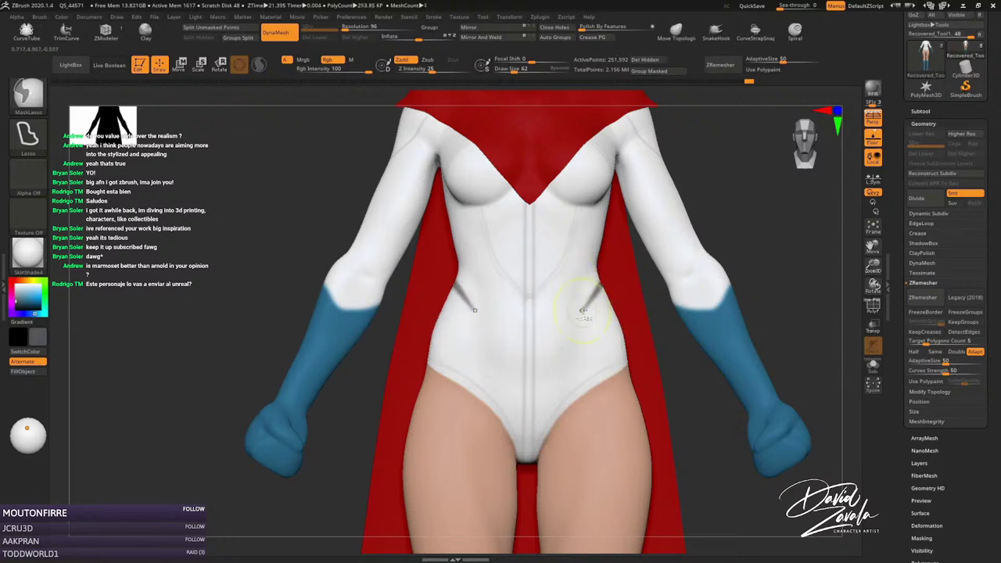
pyautogui.moveTo(594, 282)
pyautogui.keyDown('ctrl'); pyautogui.mouseDown()
pyautogui.moveTo(588, 309)
pyautogui.moveTo(632, 305)
pyautogui.moveTo(592, 268)
pyautogui.mouseUp(); pyautogui.keyUp('ctrl')
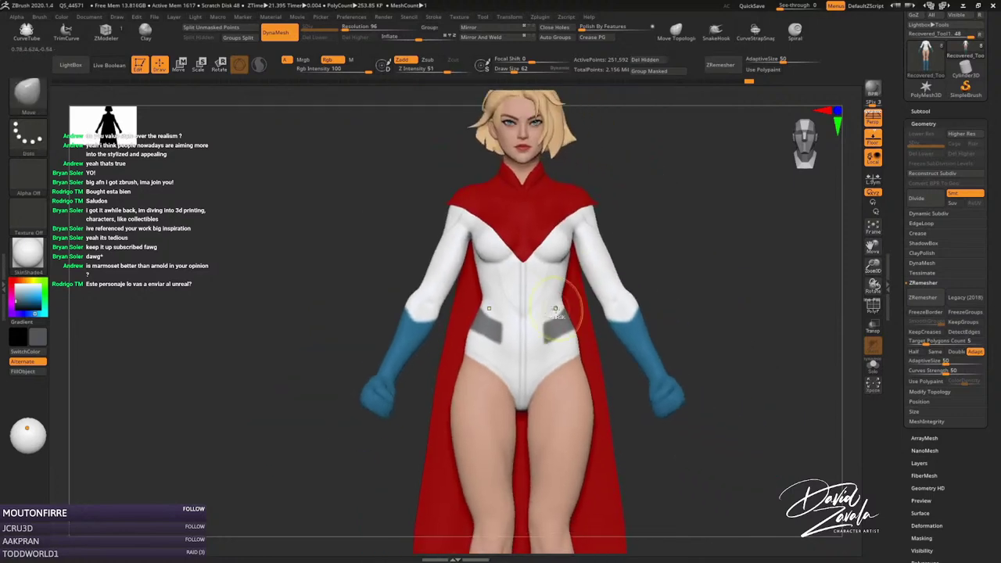
pyautogui.keyDown('ctrl'); pyautogui.moveTo(635, 336); pyautogui.dragTo(573, 336, button='right'); pyautogui.keyUp('ctrl')
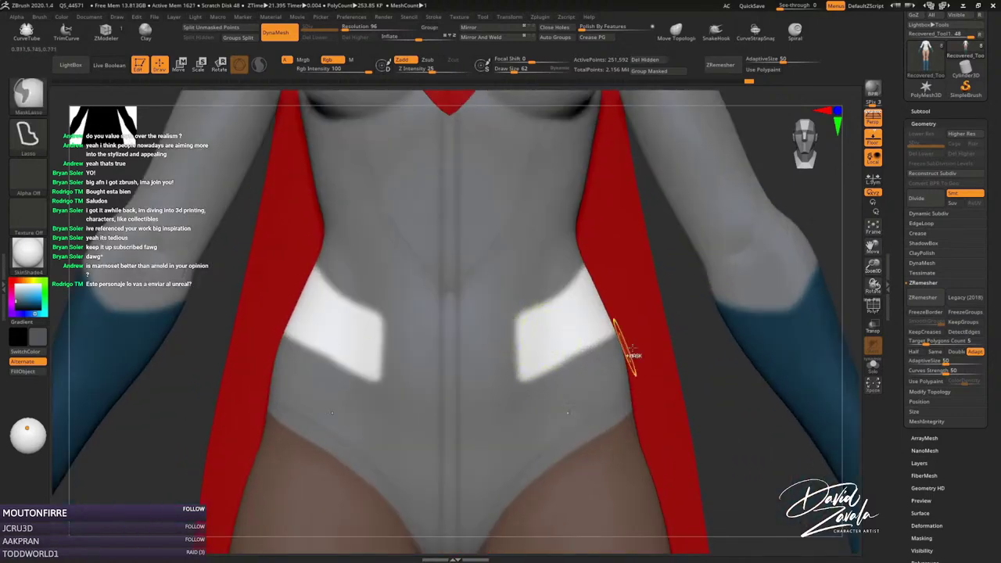
pyautogui.moveTo(513, 378)
pyautogui.keyDown('ctrl'); pyautogui.mouseDown()
pyautogui.moveTo(552, 340)
pyautogui.moveTo(552, 366)
pyautogui.moveTo(536, 346)
pyautogui.mouseUp(); pyautogui.keyUp('ctrl')
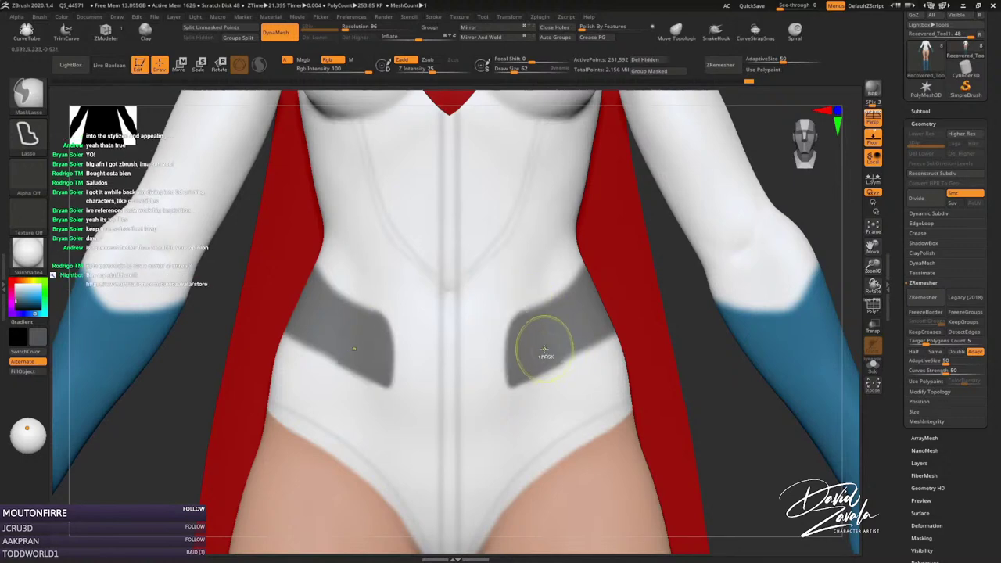
pyautogui.hotkey('ctrl', 'i')
pyautogui.moveTo(510, 306)
pyautogui.keyDown('ctrl'); pyautogui.mouseDown()
pyautogui.moveTo(490, 403)
pyautogui.moveTo(509, 380)
pyautogui.mouseUp(); pyautogui.keyUp('ctrl')
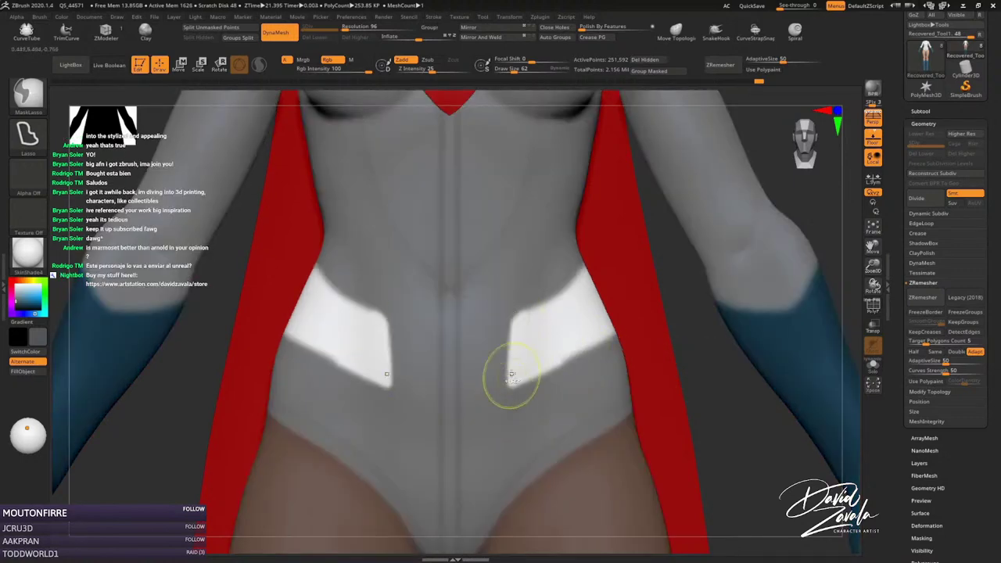
pyautogui.press('f')
# Mask strips along the waist, invert the mask and trim the left waist panel.
pyautogui.keyDown('ctrl'); pyautogui.moveTo(555, 321); pyautogui.dragTo(563, 365, button='right'); pyautogui.keyUp('ctrl')
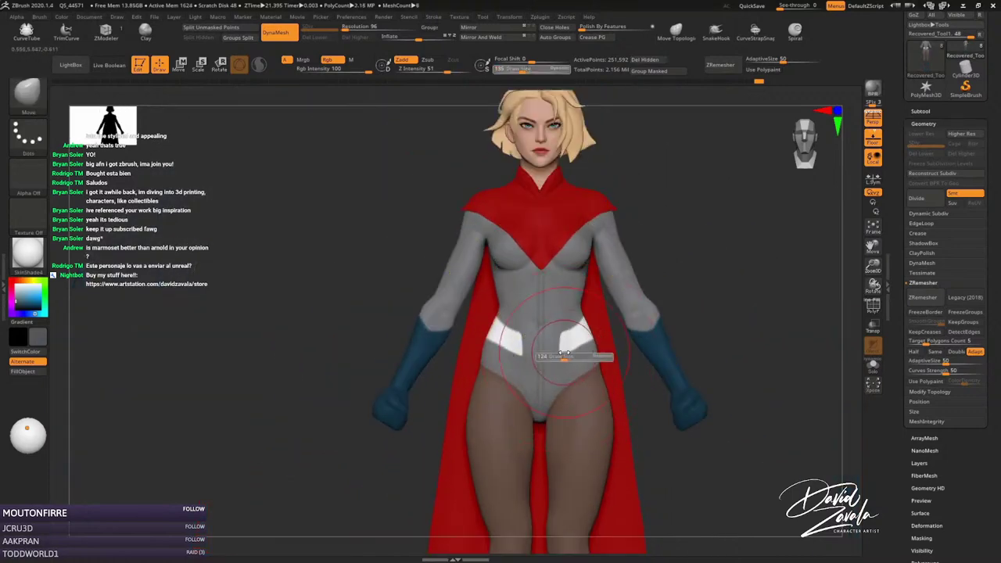
pyautogui.keyDown('ctrl'); pyautogui.moveTo(548, 340); pyautogui.dragTo(553, 346, button='right'); pyautogui.keyUp('ctrl')
pyautogui.keyDown('ctrl'); pyautogui.moveTo(557, 329); pyautogui.dragTo(575, 388); pyautogui.keyUp('ctrl')
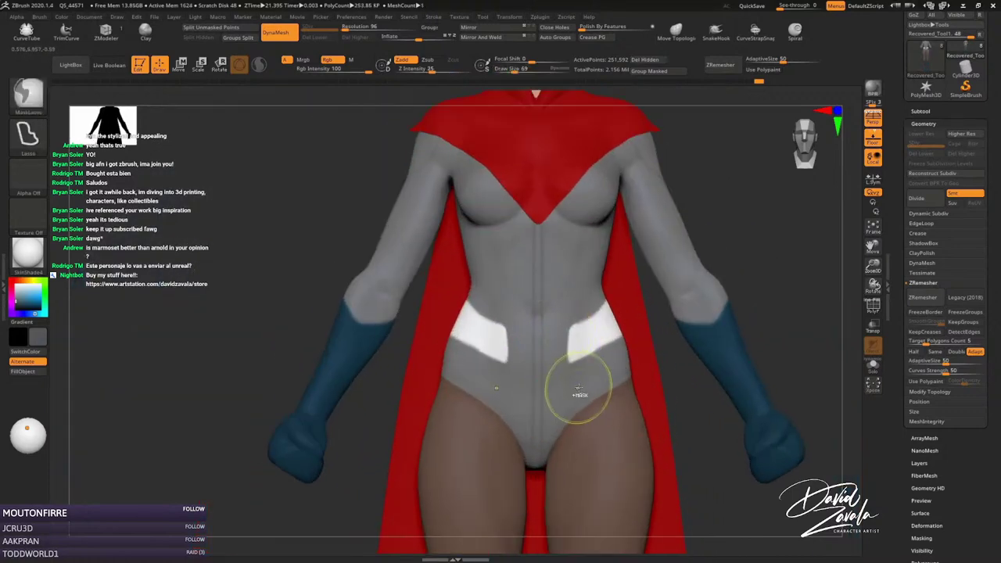
pyautogui.keyDown('ctrl'); pyautogui.click(736, 485); pyautogui.keyUp('ctrl')
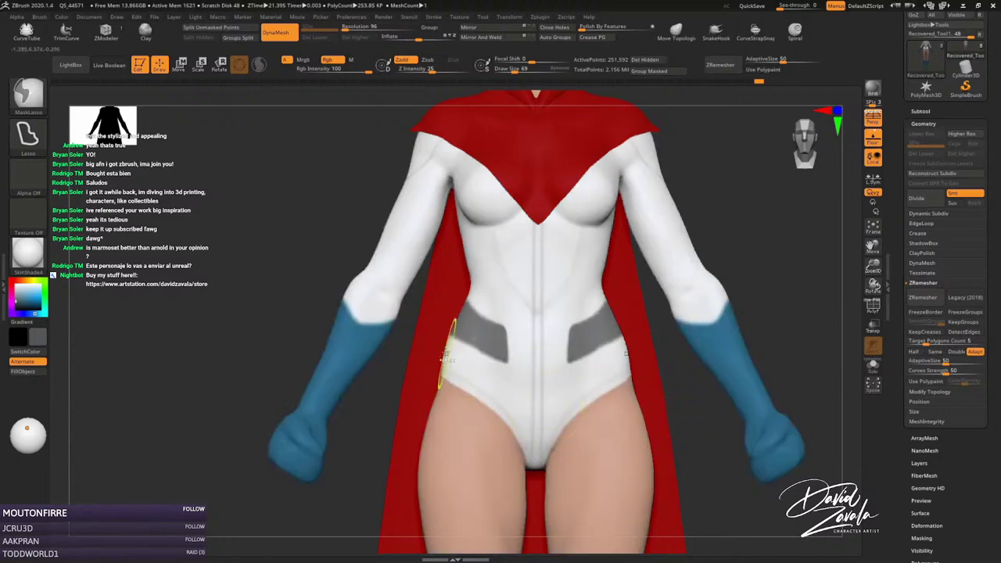
pyautogui.hotkey('ctrl', 'i')
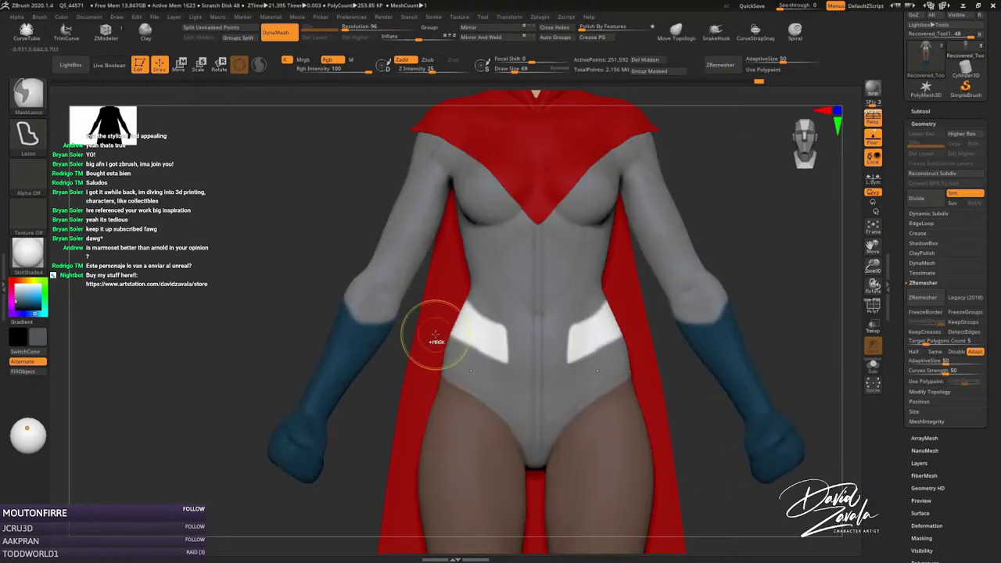
pyautogui.keyDown('ctrl'); pyautogui.moveTo(434, 319); pyautogui.dragTo(507, 375); pyautogui.keyUp('ctrl')
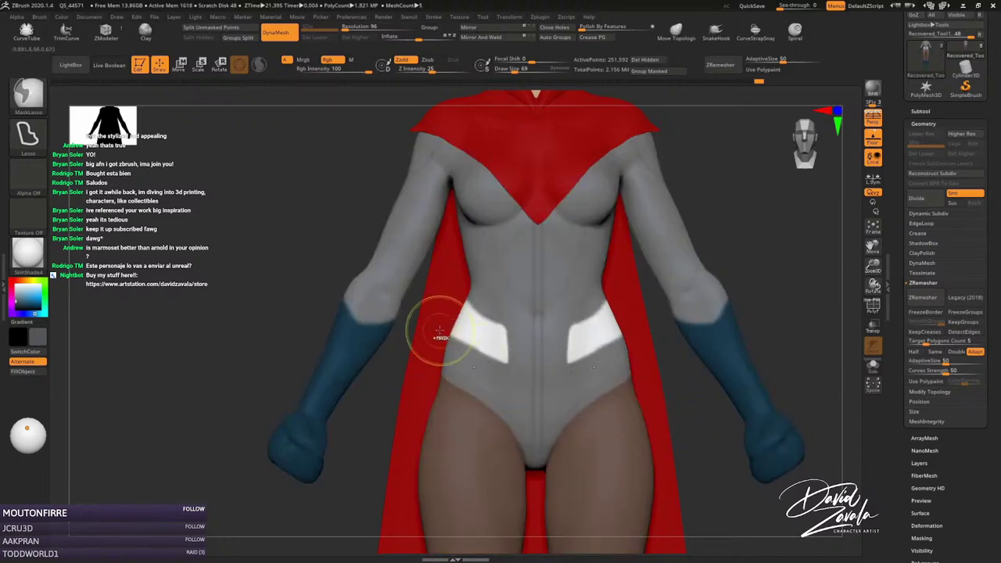
pyautogui.keyDown('ctrl'); pyautogui.moveTo(426, 323); pyautogui.dragTo(516, 377); pyautogui.keyUp('ctrl')
# Pick the glove blue and fill the masked waist panels with it.
pyautogui.scroll(-3, 525, 307)
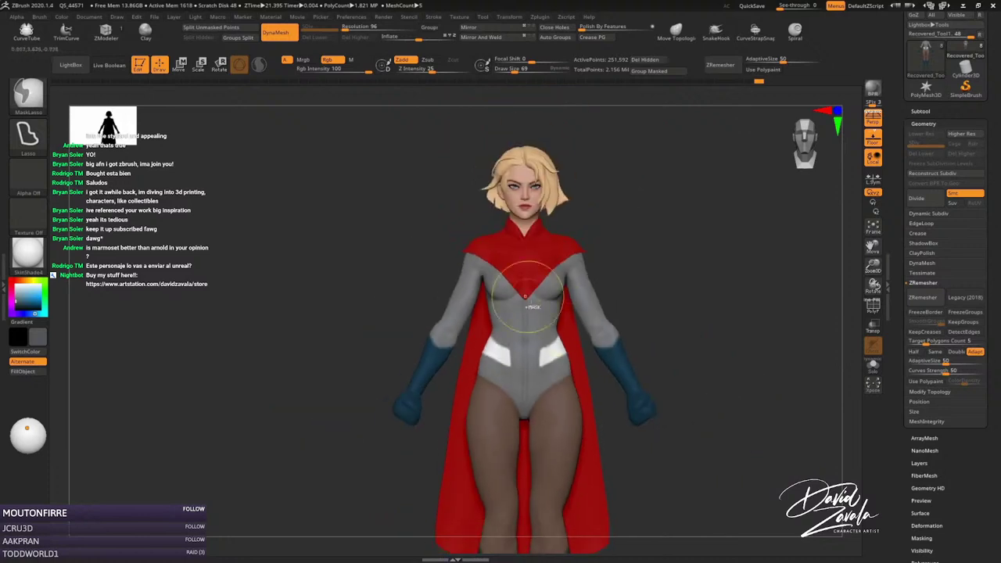
pyautogui.keyDown('ctrl'); pyautogui.click(677, 337); pyautogui.keyUp('ctrl')
pyautogui.keyDown('ctrl'); pyautogui.click(677, 337); pyautogui.keyUp('ctrl')
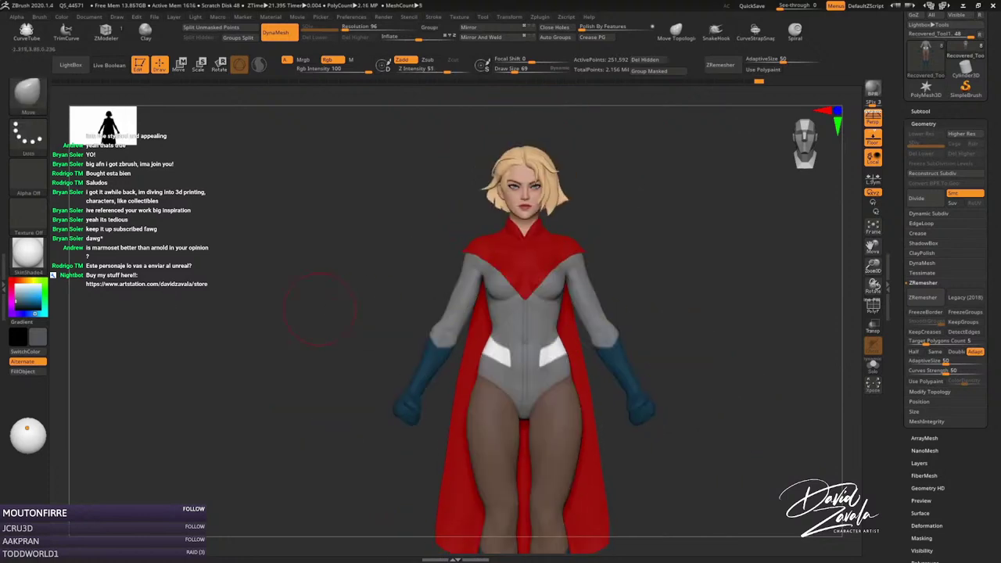
pyautogui.keyDown('ctrl'); pyautogui.click(88, 307); pyautogui.keyUp('ctrl')
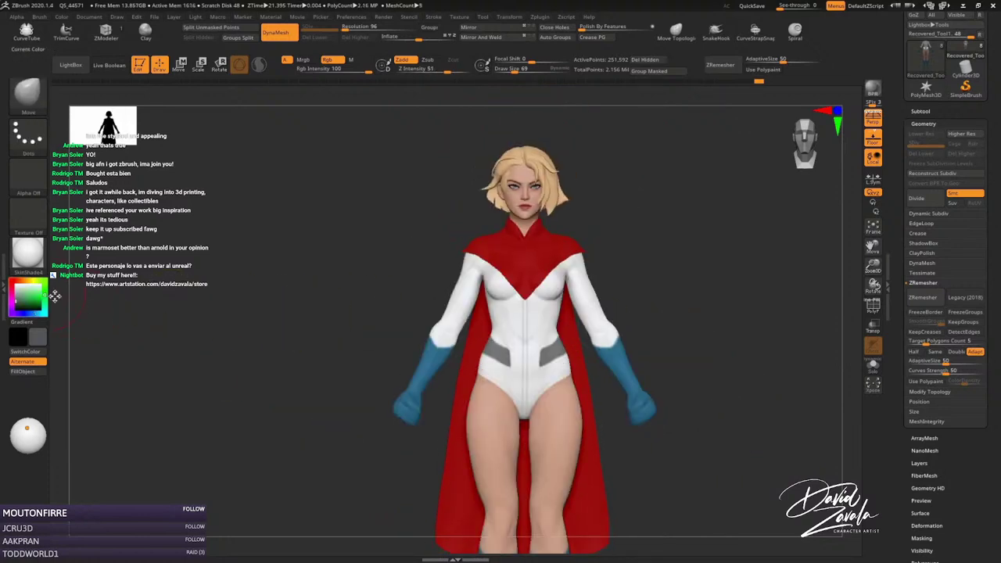
pyautogui.moveTo(54, 296); pyautogui.dragTo(409, 378)
pyautogui.keyDown('ctrl'); pyautogui.click(312, 364); pyautogui.keyUp('ctrl')
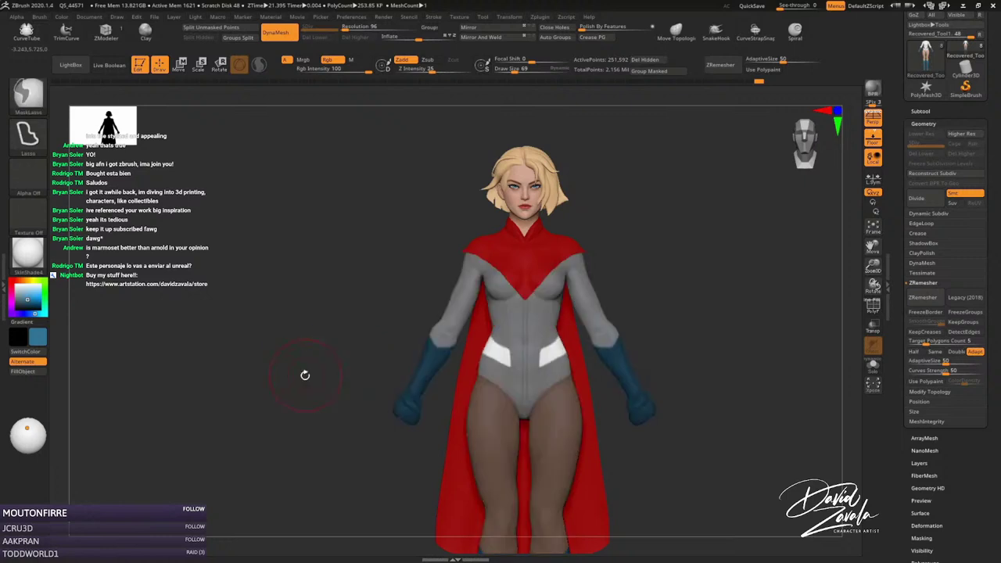
pyautogui.click(38, 374)
pyautogui.keyDown('ctrl'); pyautogui.click(659, 352); pyautogui.keyUp('ctrl')
pyautogui.scroll(-3, 646, 334)
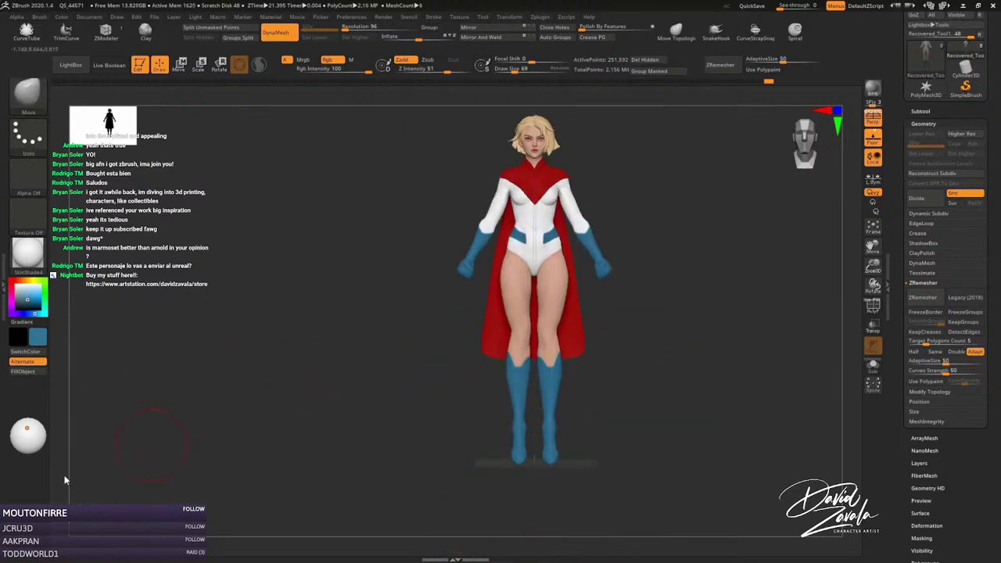
pyautogui.scroll(3, 547, 344)
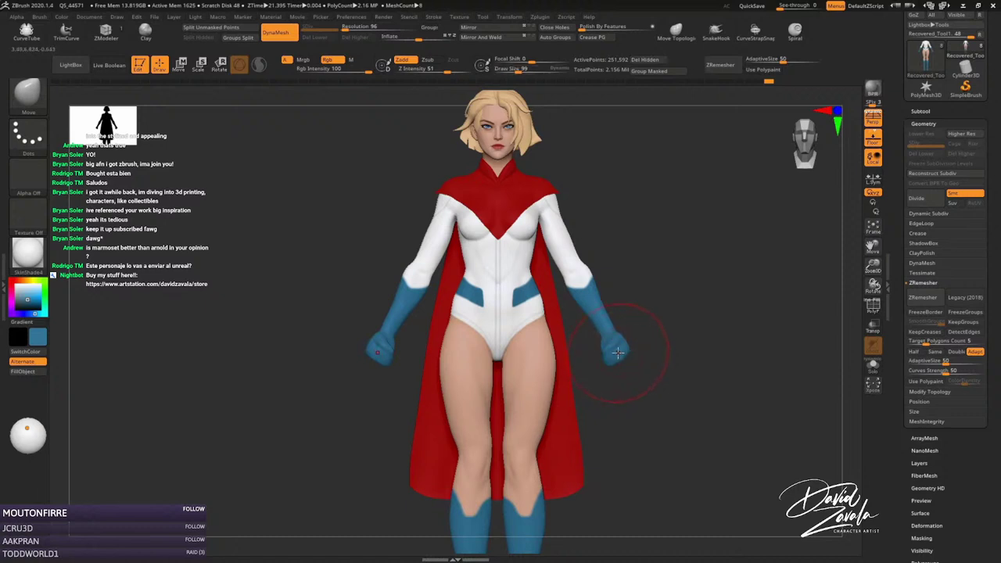
pyautogui.press('[')
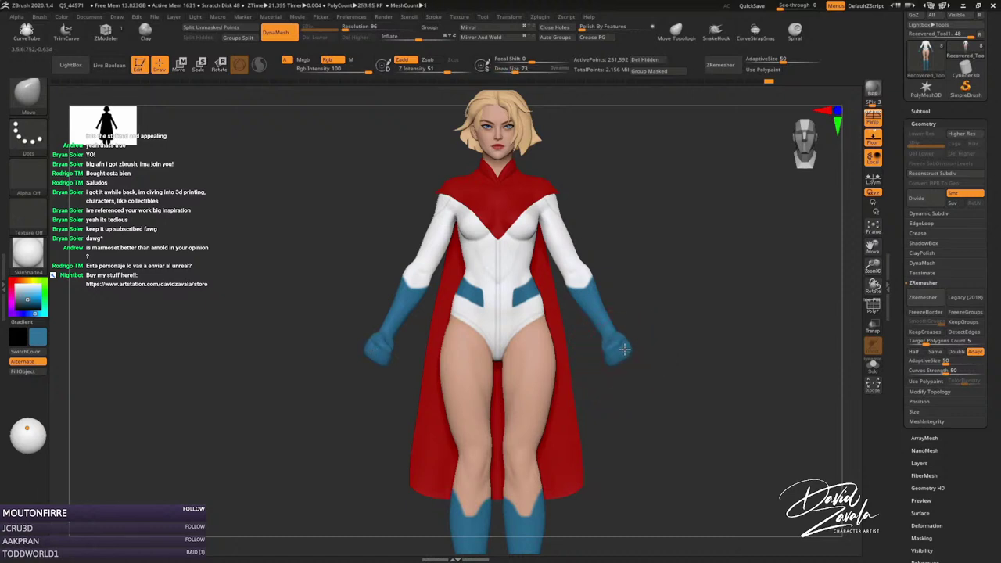
pyautogui.keyDown('alt'); pyautogui.moveTo(625, 348); pyautogui.dragTo(616, 404, button='right'); pyautogui.keyUp('alt')
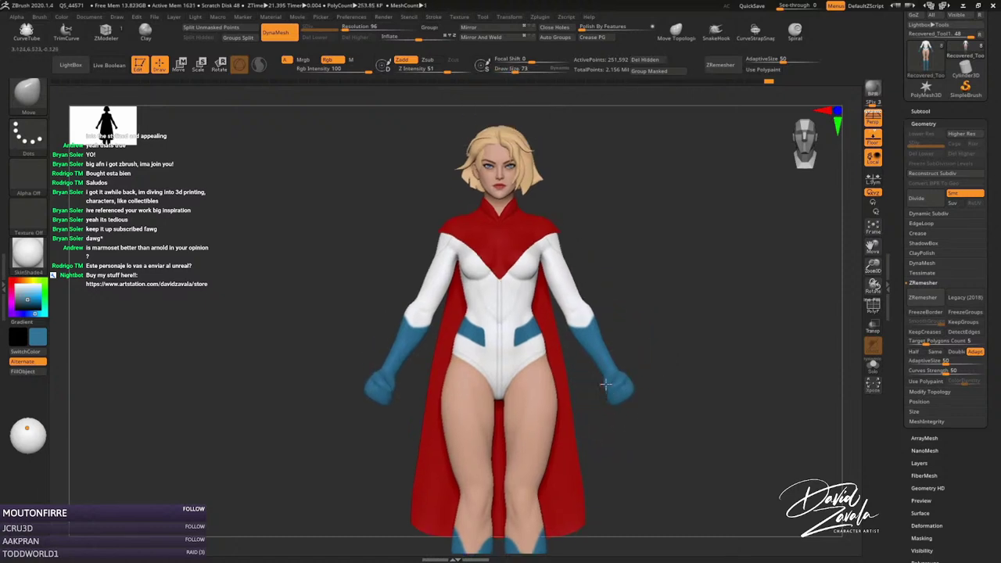
pyautogui.press('[')
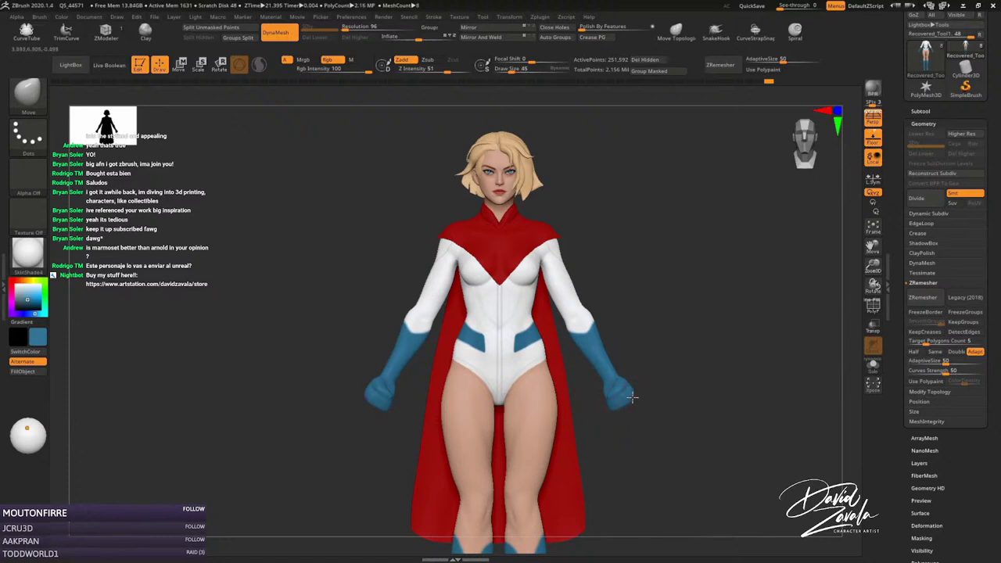
pyautogui.press(']')
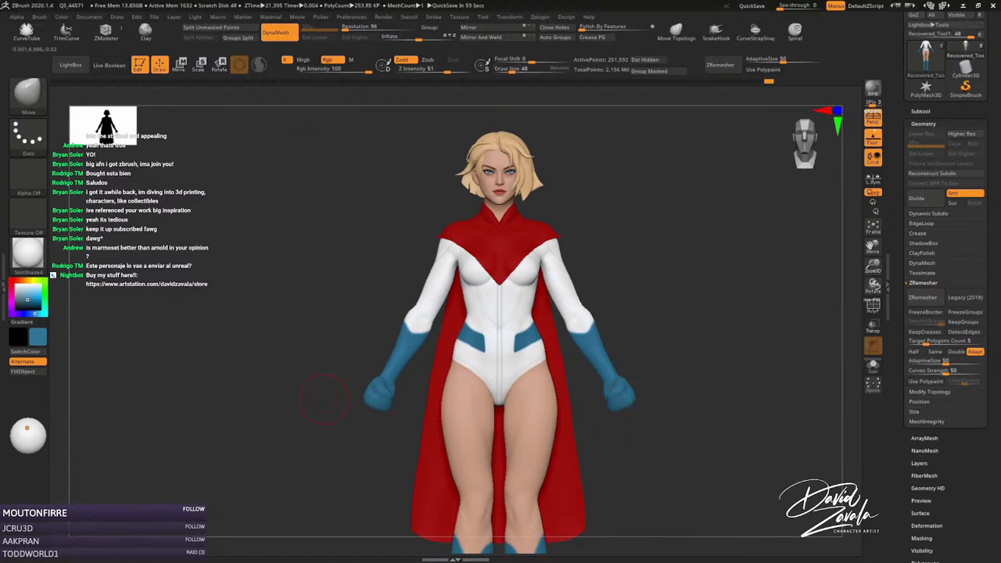
pyautogui.write('s')
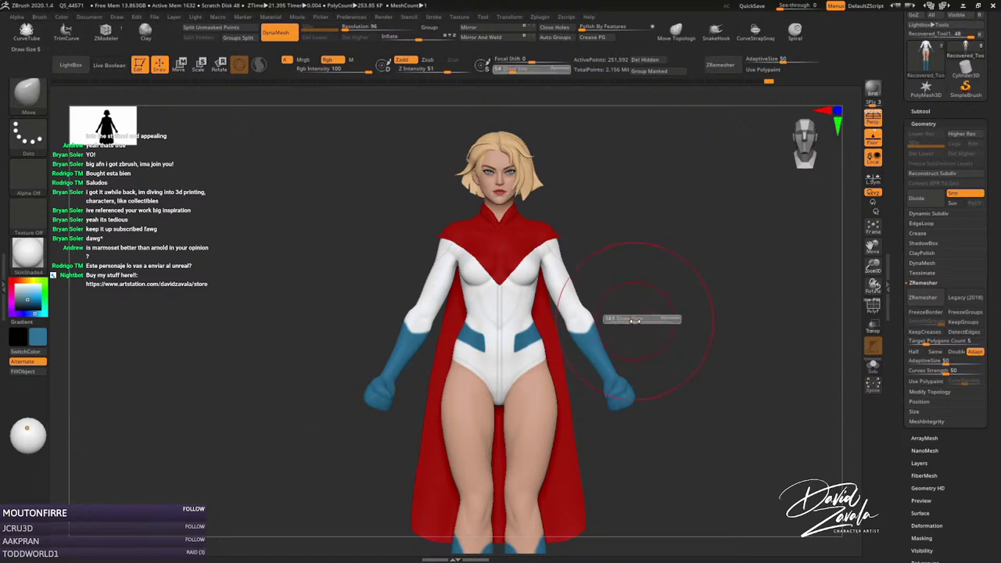
pyautogui.write('s125')
pyautogui.press('Return')
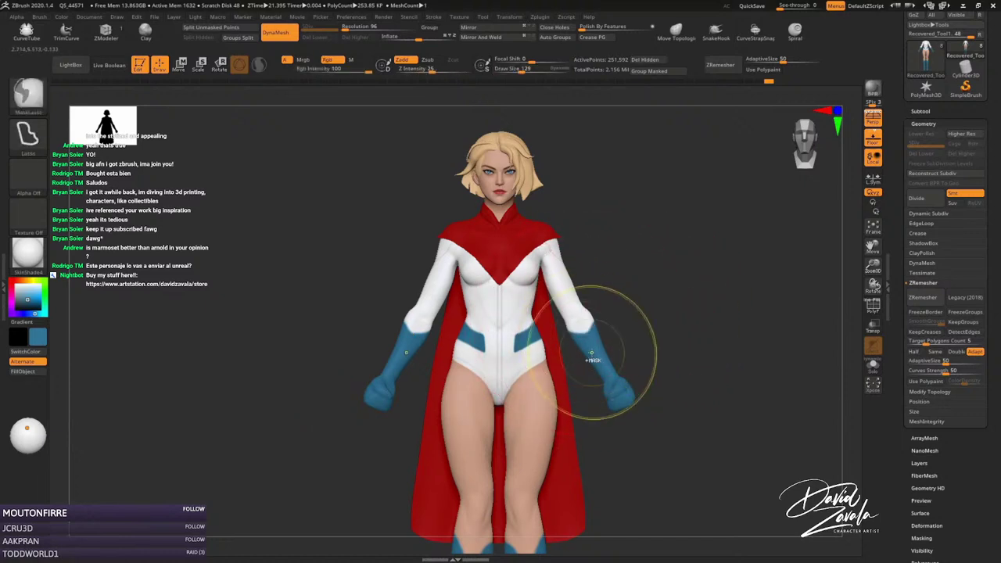
pyautogui.keyDown('ctrl'); pyautogui.moveTo(580, 333); pyautogui.dragTo(586, 338, button='right'); pyautogui.keyUp('ctrl')
pyautogui.press(']')
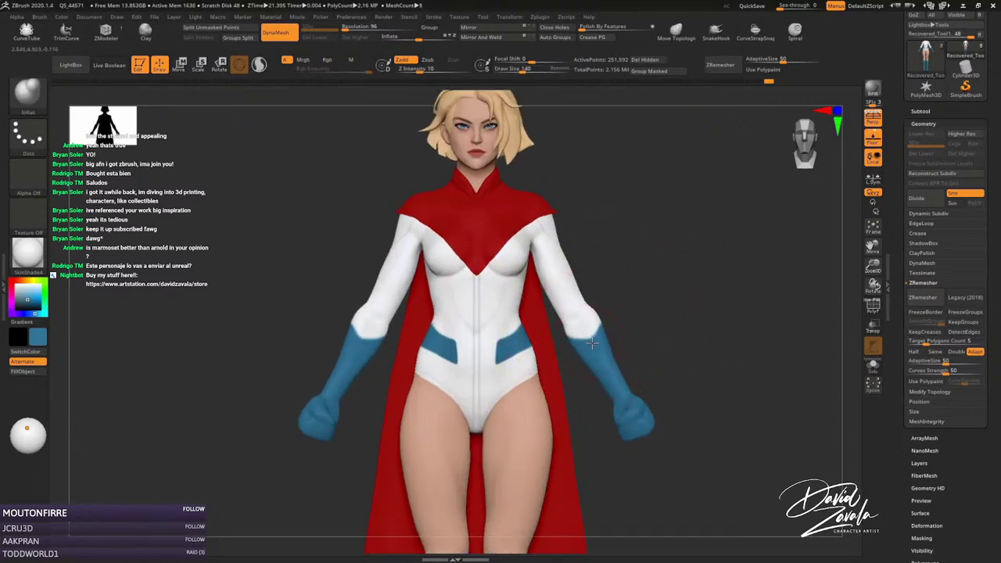
pyautogui.press('s')
pyautogui.moveTo(592, 343); pyautogui.dragTo(596, 344)
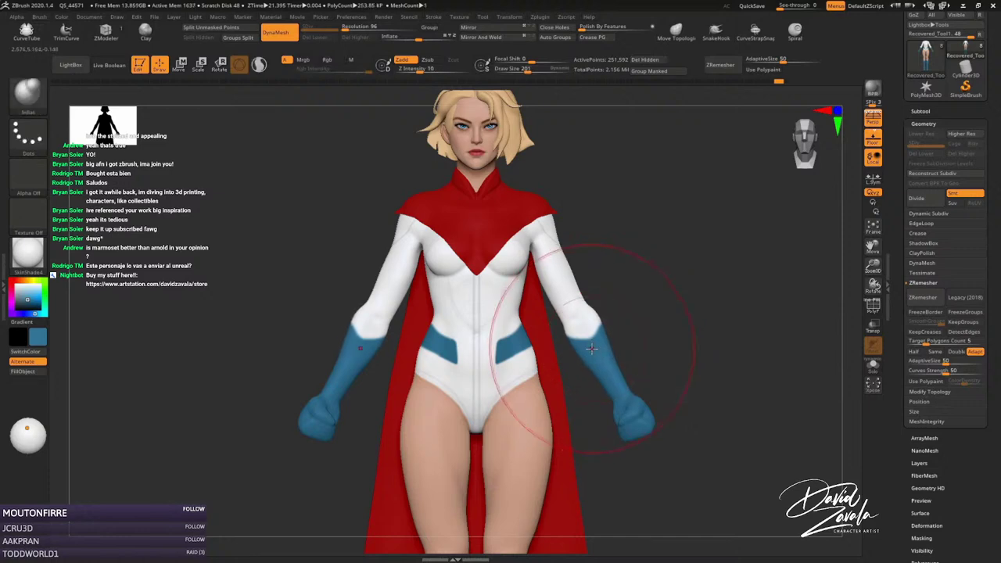
pyautogui.keyDown('ctrl'); pyautogui.moveTo(592, 348); pyautogui.dragTo(596, 282, button='right'); pyautogui.keyUp('ctrl')
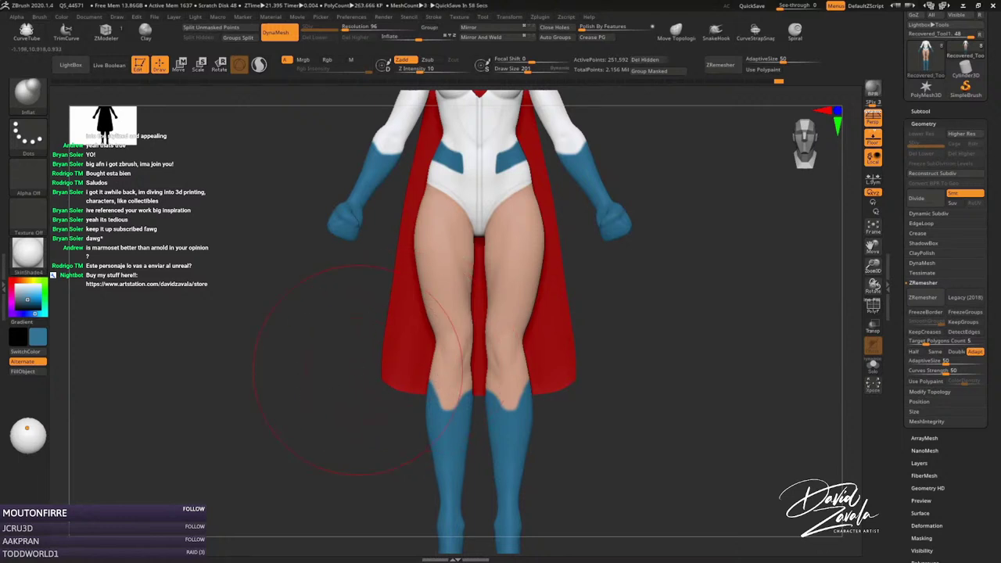
pyautogui.moveTo(559, 329)
pyautogui.keyDown('alt'); pyautogui.mouseDown(button='right')
pyautogui.moveTo(545, 342)
pyautogui.moveTo(545, 395)
pyautogui.moveTo(563, 356)
pyautogui.mouseUp(button='right'); pyautogui.keyUp('alt')
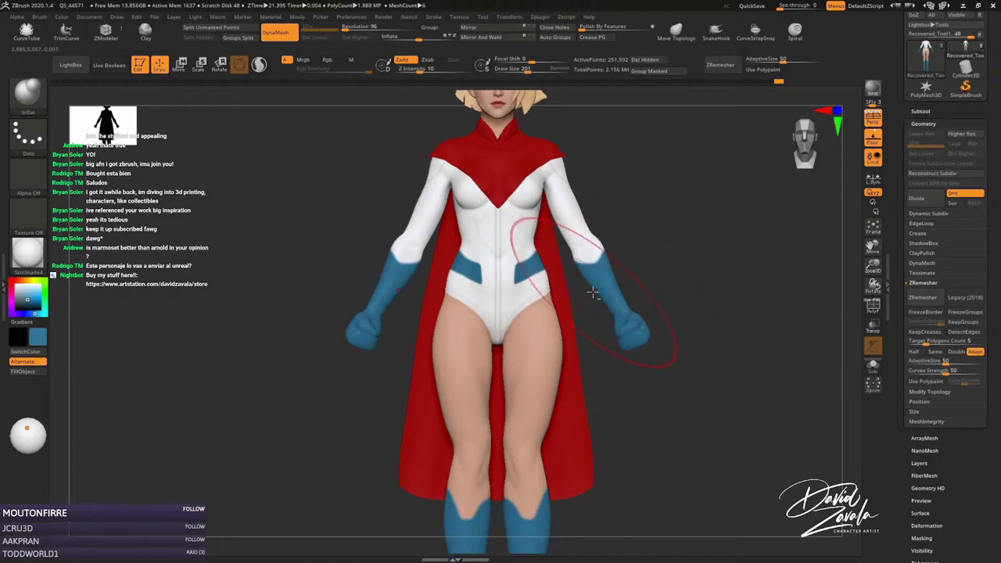
pyautogui.keyDown('alt'); pyautogui.moveTo(593, 233); pyautogui.dragTo(595, 290, button='right'); pyautogui.keyUp('alt')
pyautogui.moveTo(516, 266)
pyautogui.keyDown('ctrl'); pyautogui.mouseDown(button='right')
pyautogui.moveTo(575, 258)
pyautogui.moveTo(529, 313)
pyautogui.moveTo(526, 305)
pyautogui.mouseUp(button='right'); pyautogui.keyUp('ctrl')
# Return to a front view and set up the Move brush at size 124.
pyautogui.press('s')
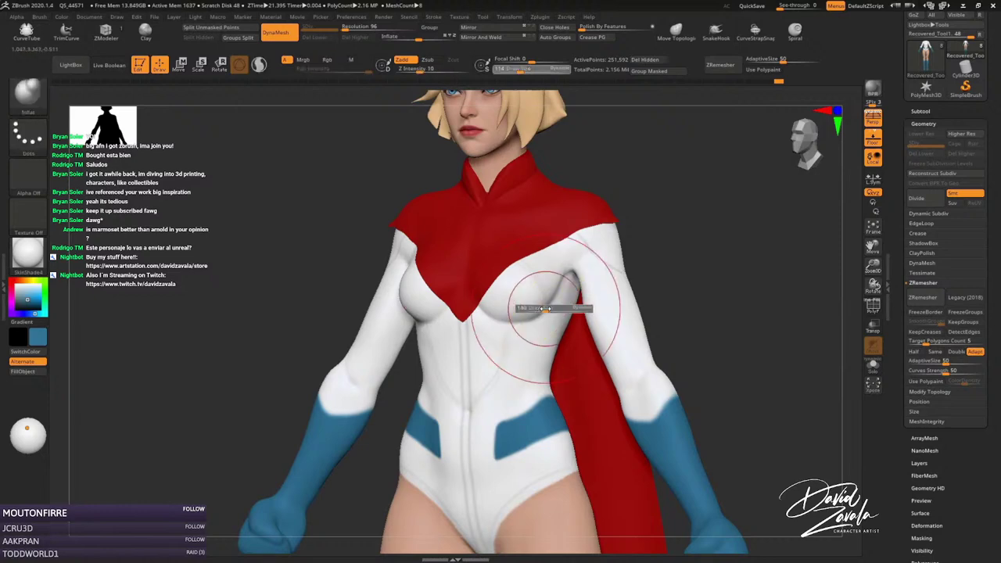
pyautogui.moveTo(547, 297); pyautogui.dragTo(561, 297)
pyautogui.keyDown('shift'); pyautogui.moveTo(542, 308); pyautogui.dragTo(508, 322, button='right'); pyautogui.keyUp('shift')
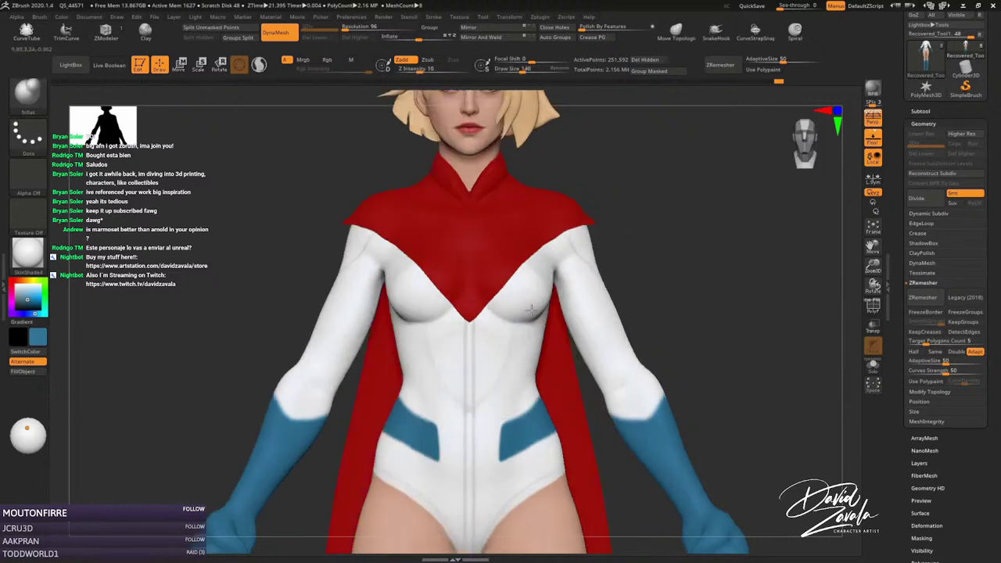
pyautogui.press('s')
pyautogui.moveTo(454, 336); pyautogui.dragTo(414, 313)
pyautogui.press('s')
pyautogui.press('b')
pyautogui.press('m')
pyautogui.press('v')
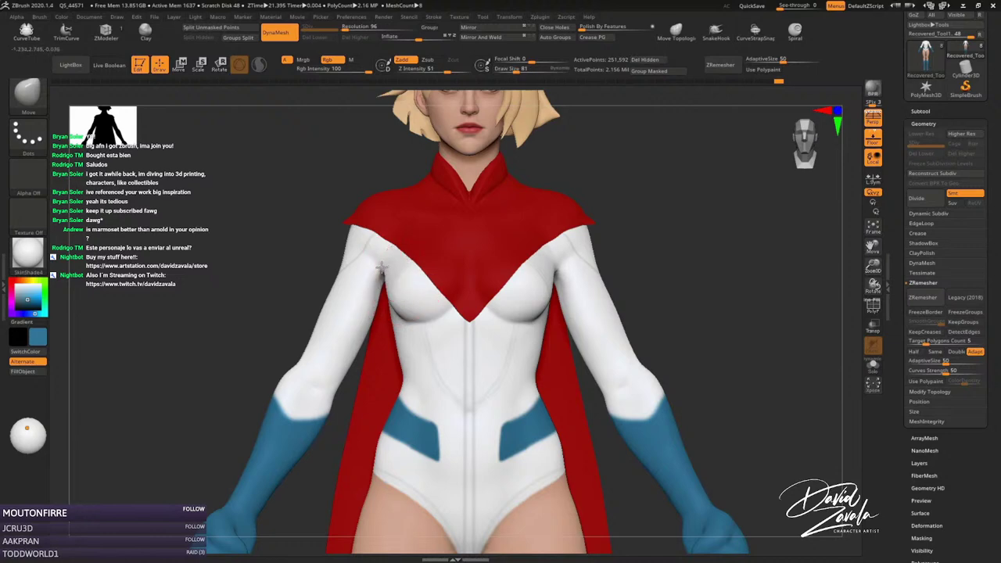
# Push the chest into a rounder shape symmetrically on both sides, then shrink the brush.
pyautogui.moveTo(380, 258)
pyautogui.mouseDown()
pyautogui.moveTo(392, 305)
pyautogui.moveTo(407, 314)
pyautogui.mouseUp()
pyautogui.keyDown('ctrl'); pyautogui.moveTo(406, 314); pyautogui.dragTo(358, 290, button='right'); pyautogui.keyUp('ctrl')
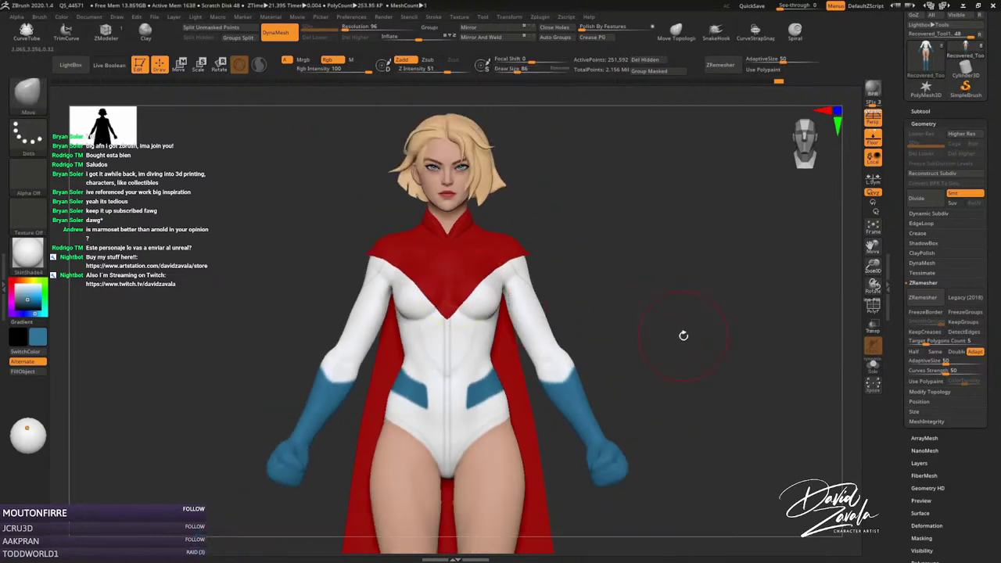
pyautogui.keyDown('ctrl'); pyautogui.moveTo(469, 313); pyautogui.dragTo(548, 348, button='right'); pyautogui.keyUp('ctrl')
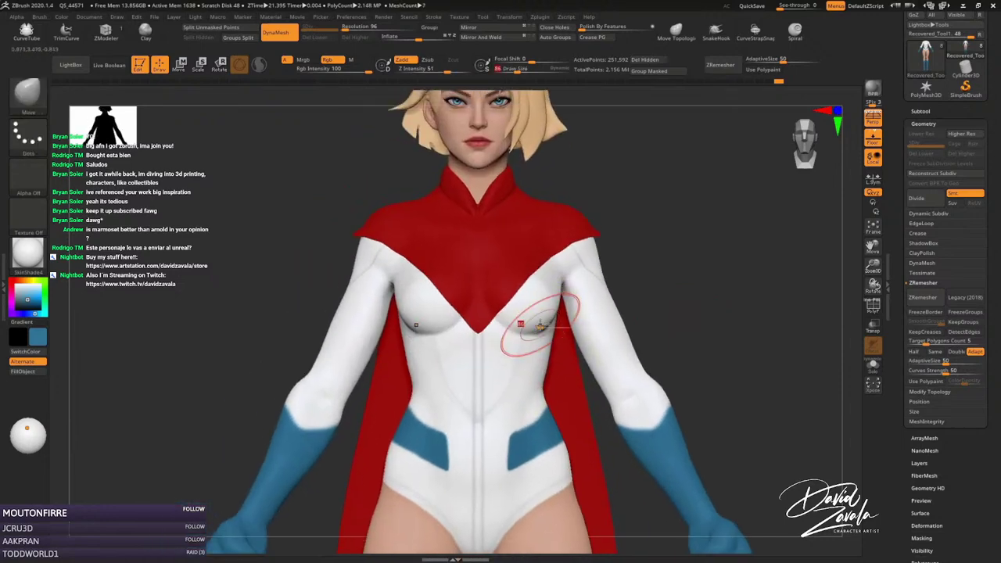
pyautogui.moveTo(436, 323); pyautogui.dragTo(413, 320)
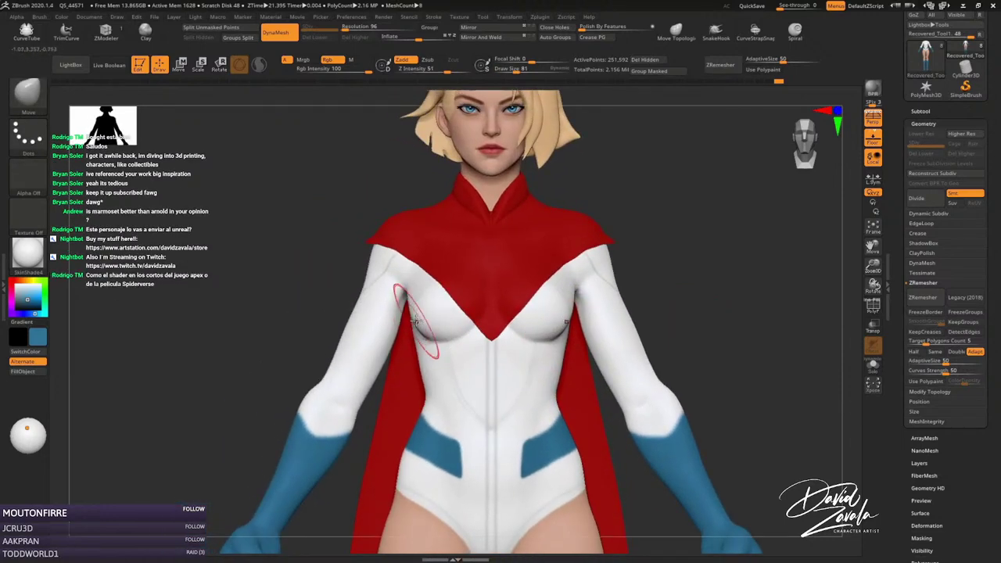
pyautogui.press('[')
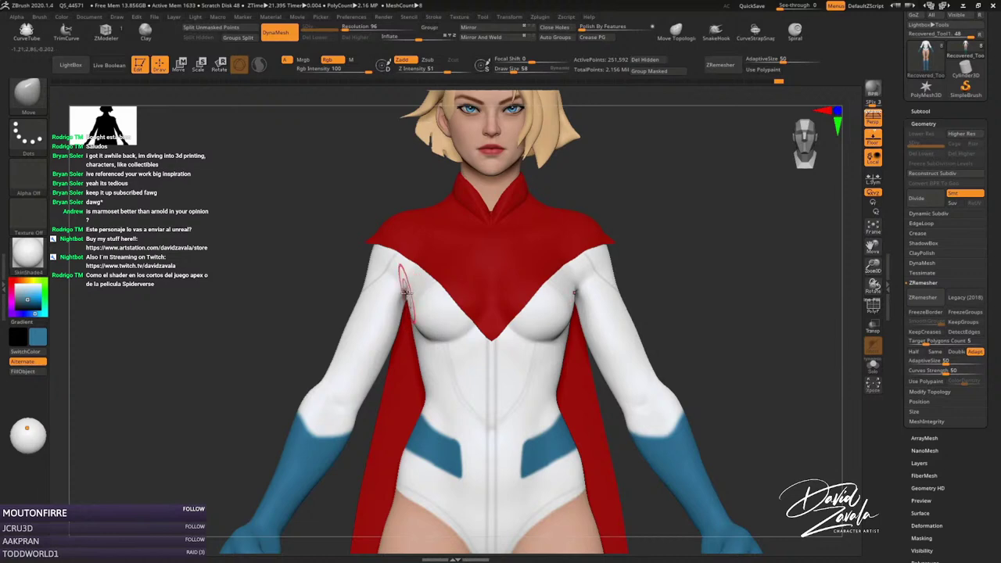
# Reframe the torso and enlarge the Move brush a few steps.
pyautogui.keyDown('ctrl'); pyautogui.moveTo(406, 305); pyautogui.dragTo(642, 234, button='right'); pyautogui.keyUp('ctrl')
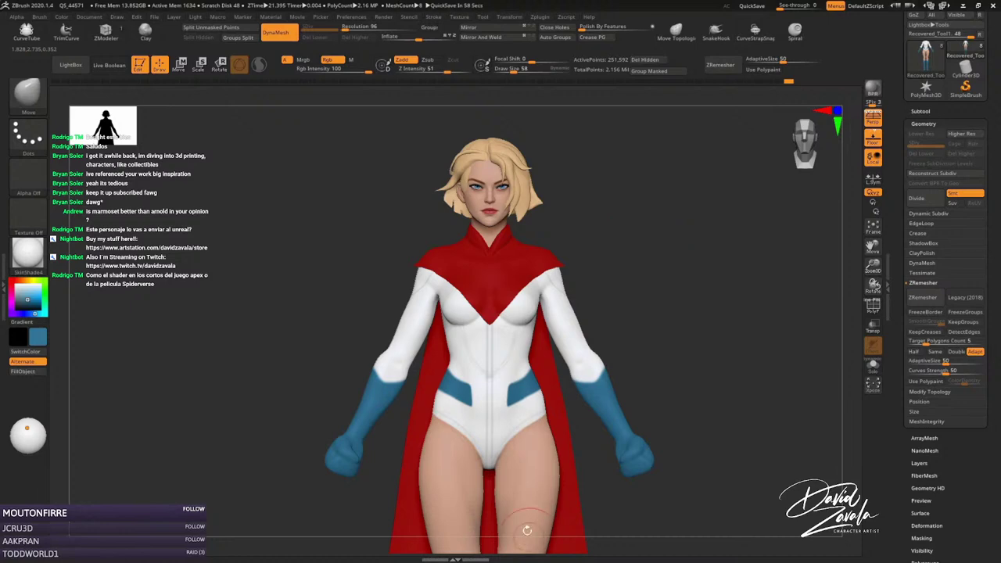
pyautogui.keyDown('ctrl'); pyautogui.moveTo(527, 530); pyautogui.dragTo(536, 313, button='right'); pyautogui.keyUp('ctrl')
pyautogui.press(']')
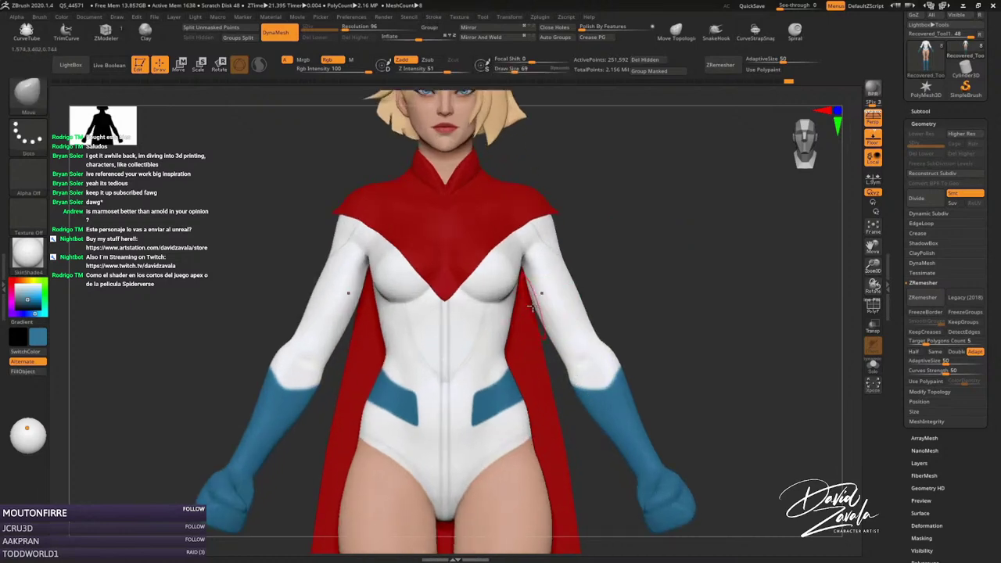
pyautogui.press(']')
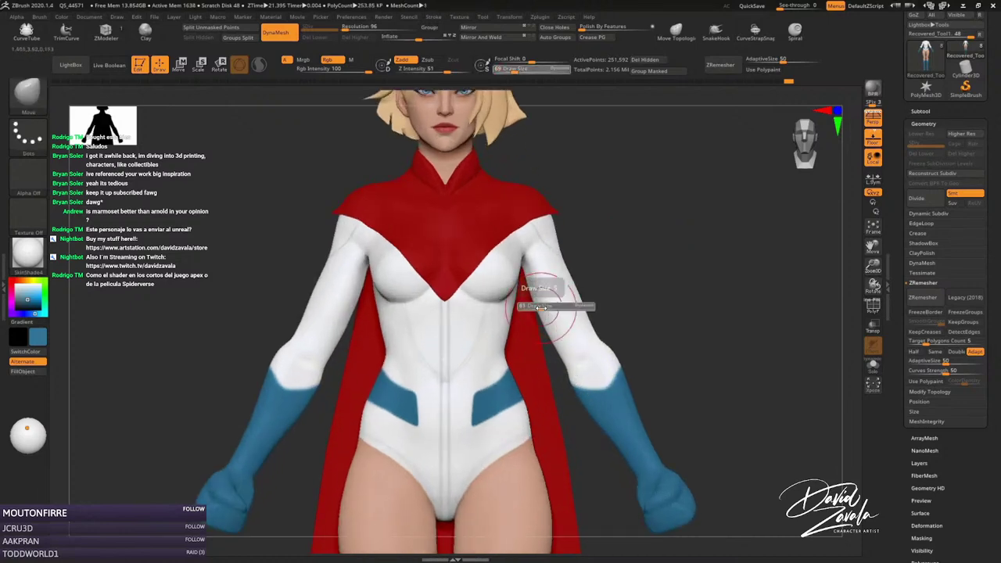
pyautogui.press(']')
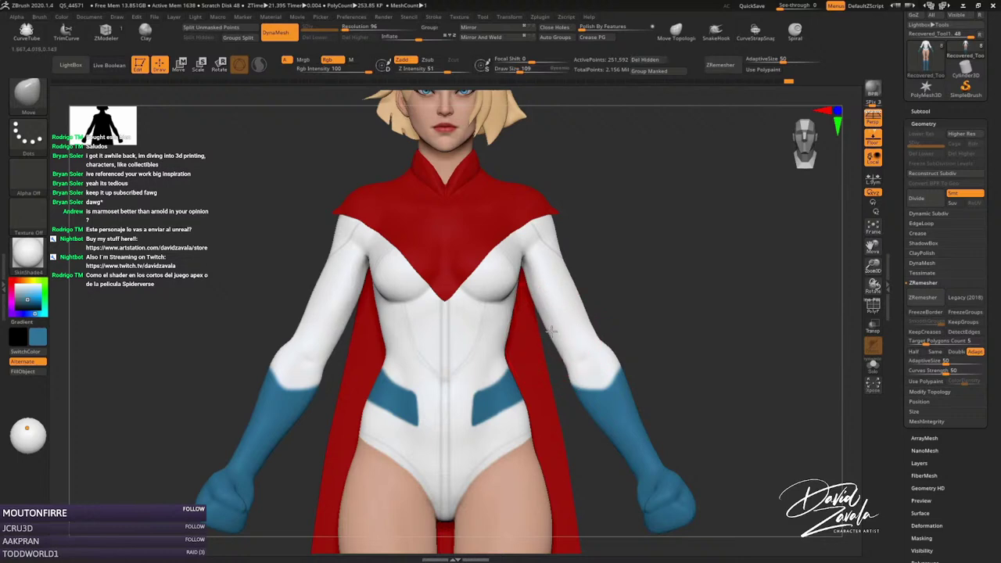
pyautogui.keyDown('ctrl'); pyautogui.moveTo(547, 332); pyautogui.dragTo(577, 268, button='right'); pyautogui.keyUp('ctrl')
pyautogui.keyDown('ctrl'); pyautogui.moveTo(552, 311); pyautogui.dragTo(555, 277, button='right'); pyautogui.keyUp('ctrl')
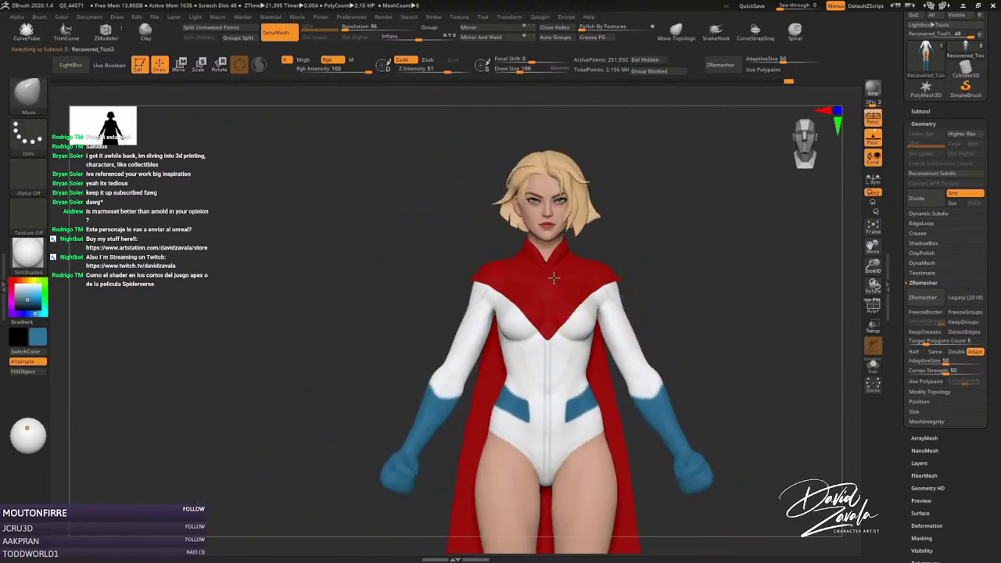
# Select the red collar subtool, switch to the Standard brush and sample its red.
pyautogui.keyDown('alt'); pyautogui.click(553, 277); pyautogui.keyUp('alt')
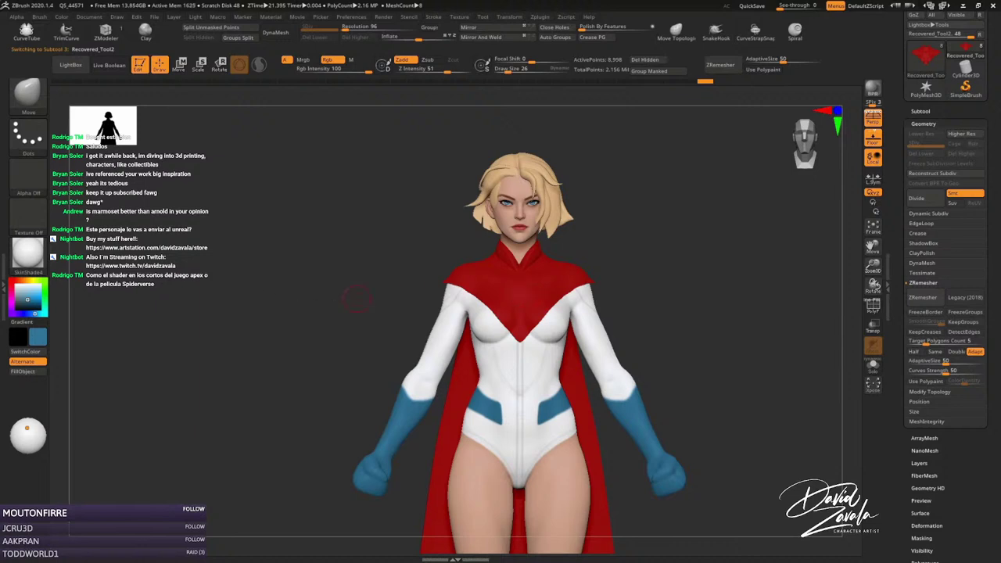
pyautogui.press('b')
pyautogui.press('s')
pyautogui.press('t')
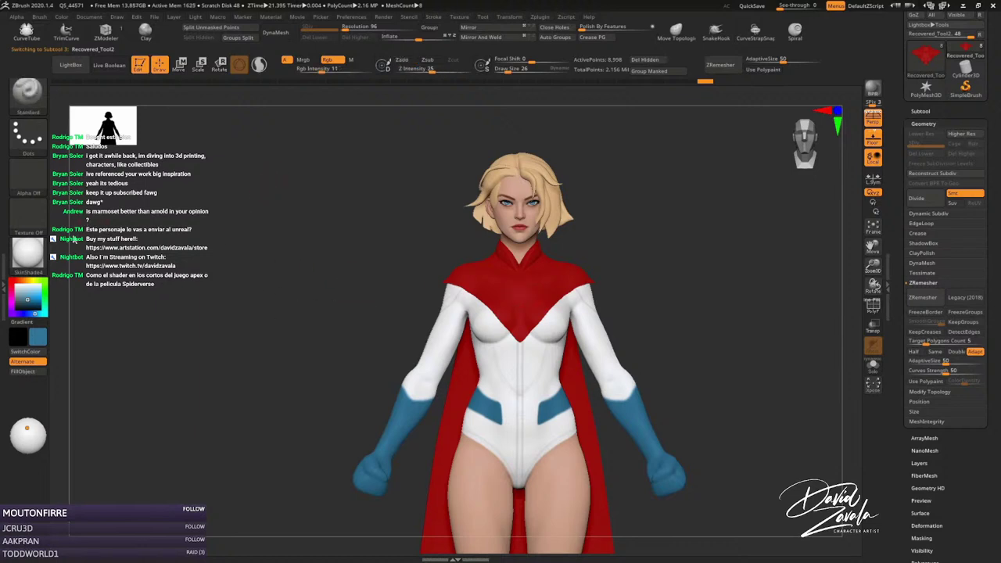
pyautogui.moveTo(38, 311); pyautogui.dragTo(467, 291)
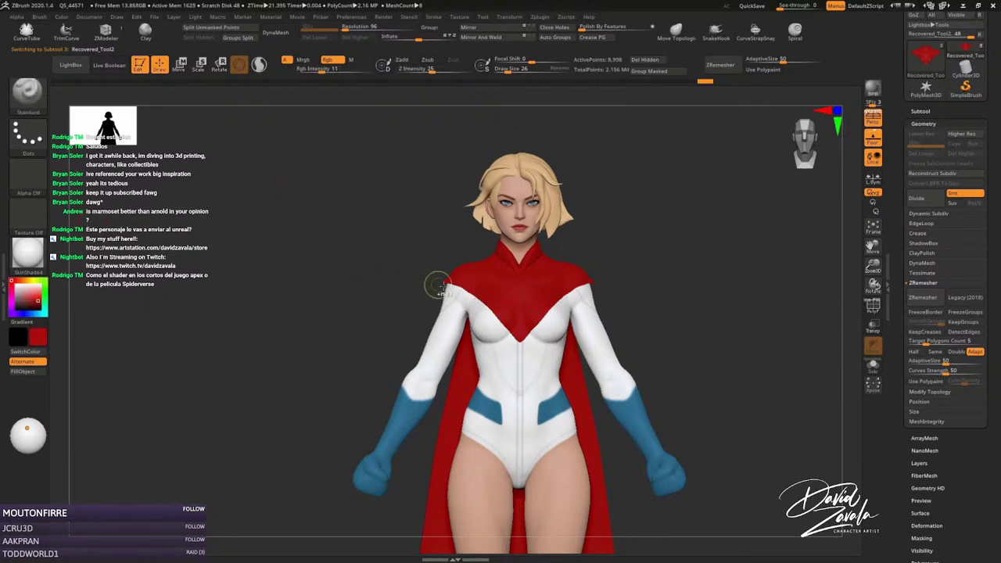
pyautogui.moveTo(438, 286)
pyautogui.keyDown('ctrl'); pyautogui.mouseDown(button='right')
pyautogui.moveTo(509, 313)
pyautogui.moveTo(449, 286)
pyautogui.moveTo(517, 304)
pyautogui.moveTo(506, 276)
pyautogui.mouseUp(button='right'); pyautogui.keyUp('ctrl')
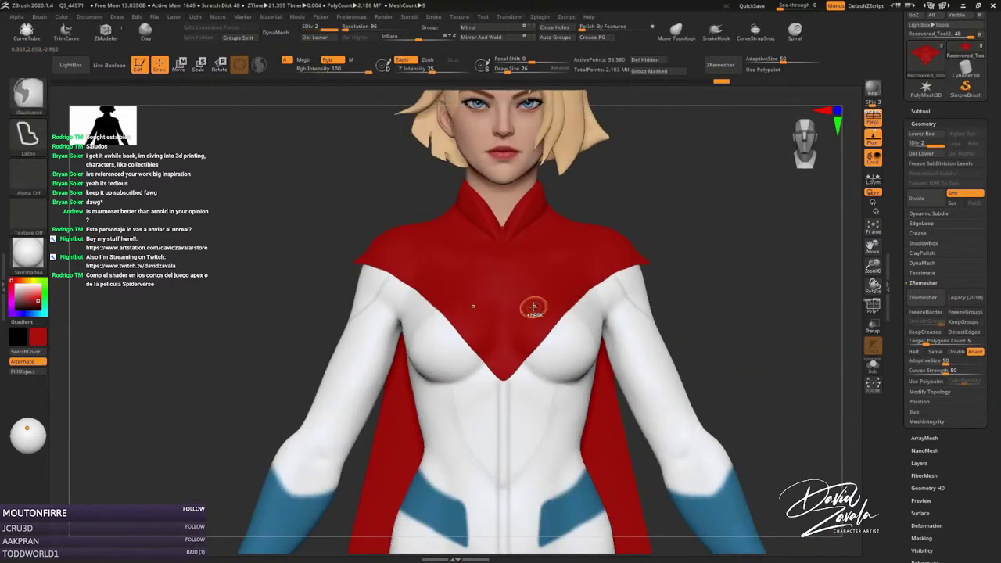
# Step the collar down a subdivision level and back to the highest, then choose light yellow.
pyautogui.hotkey('shift', 'd')
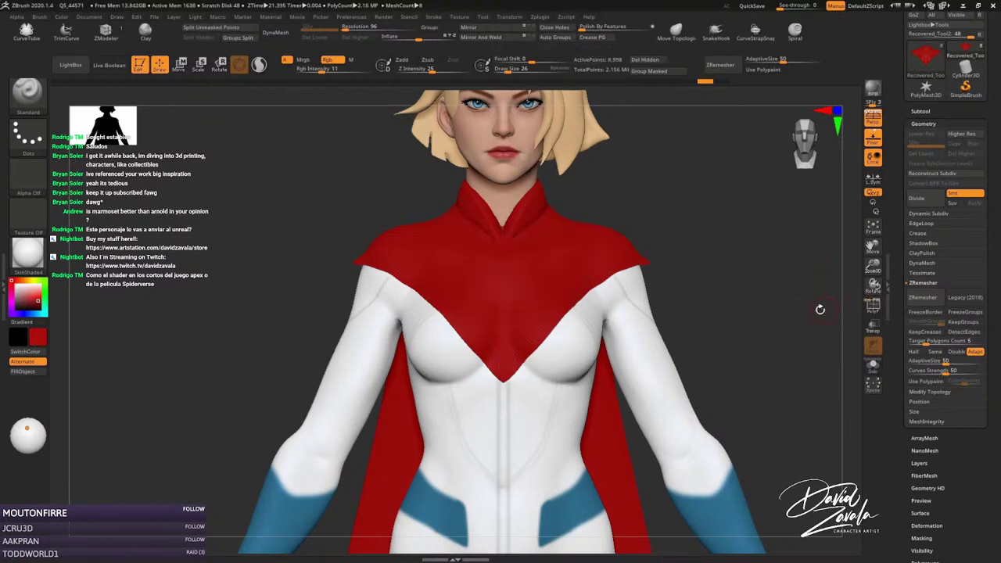
pyautogui.press('ctrl')
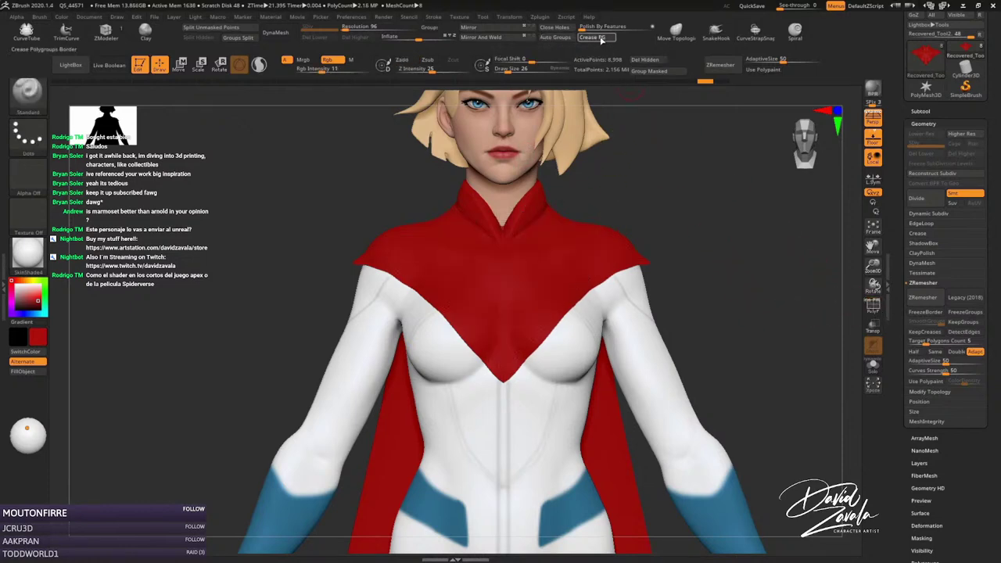
pyautogui.press('ctrl')
pyautogui.press('d')
pyautogui.press('d')
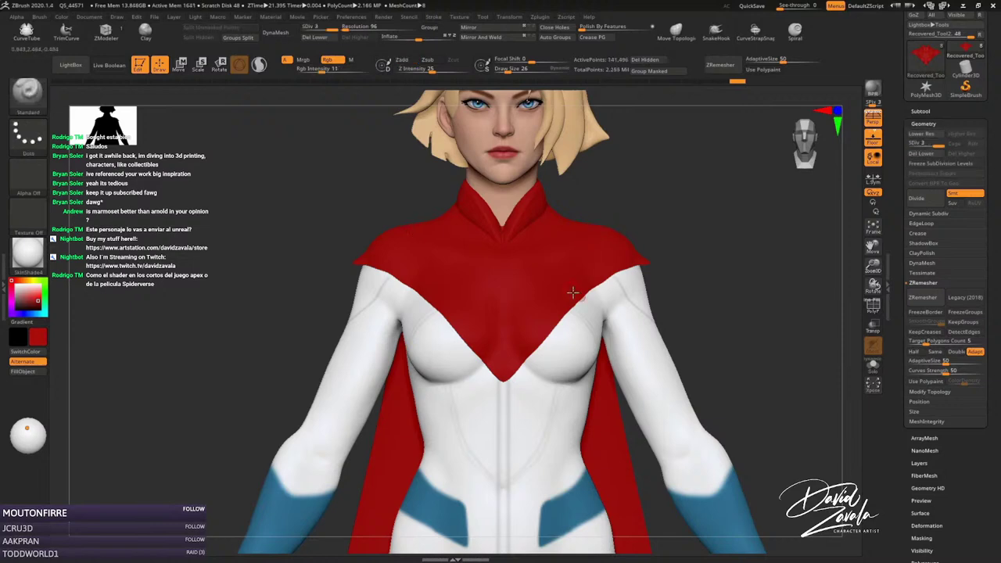
pyautogui.click(26, 282)
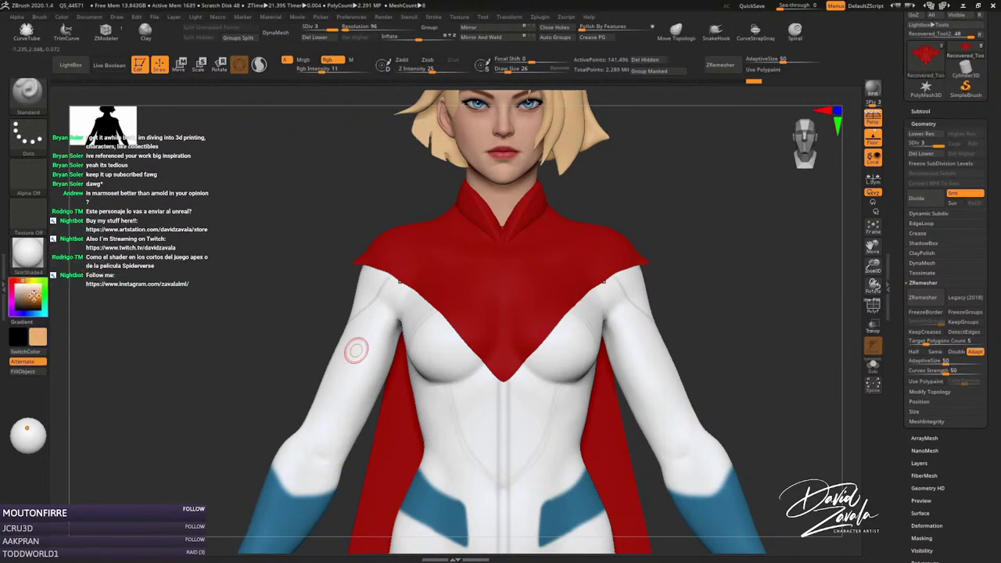
# Paint mirrored orange dabs and a V stroke onto the red chest area.
pyautogui.keyDown('ctrl'); pyautogui.moveTo(525, 301); pyautogui.dragTo(529, 317, button='right'); pyautogui.keyUp('ctrl')
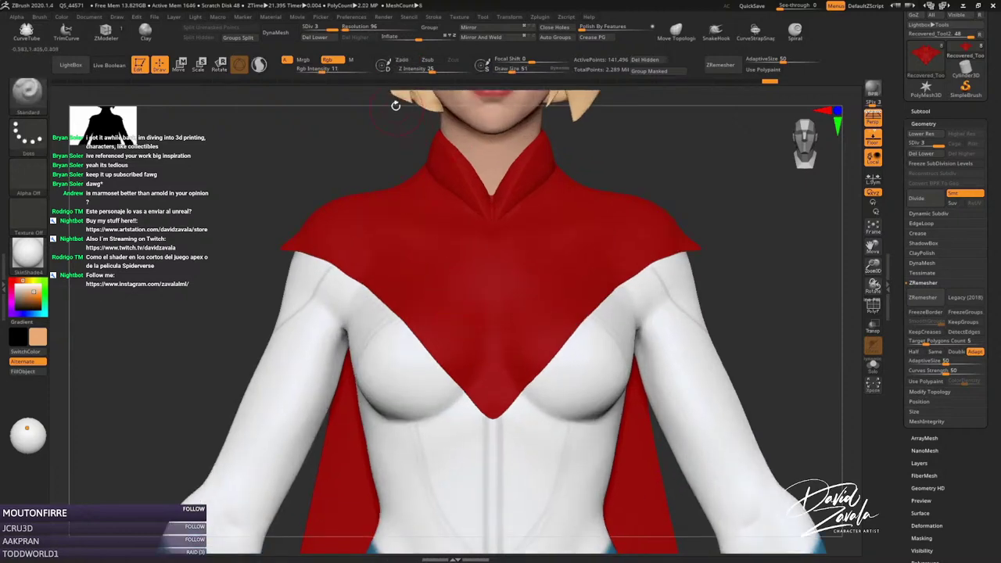
pyautogui.moveTo(344, 68); pyautogui.dragTo(383, 69)
pyautogui.moveTo(462, 303); pyautogui.dragTo(479, 338)
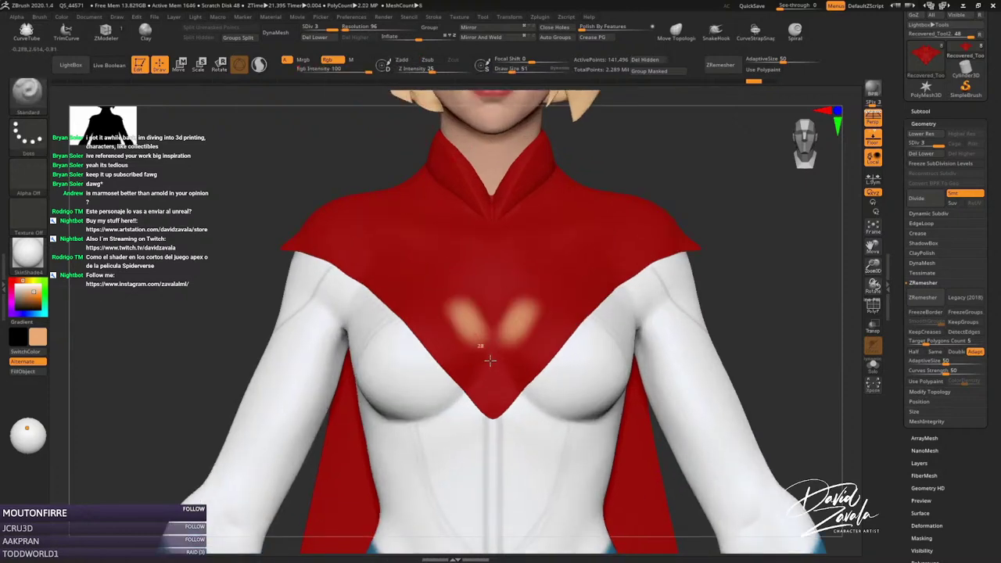
pyautogui.press('[')
pyautogui.press('[')
pyautogui.click(452, 17)
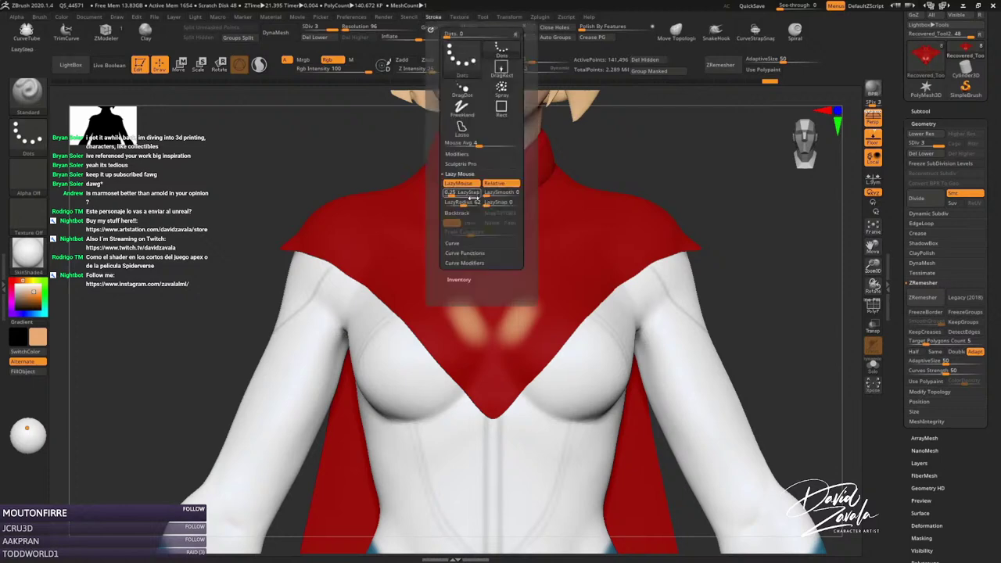
pyautogui.moveTo(478, 314)
pyautogui.mouseDown()
pyautogui.moveTo(493, 369)
pyautogui.moveTo(440, 268)
pyautogui.moveTo(469, 256)
pyautogui.moveTo(510, 317)
pyautogui.moveTo(541, 296)
pyautogui.moveTo(518, 344)
pyautogui.moveTo(560, 263)
pyautogui.moveTo(482, 265)
pyautogui.moveTo(575, 269)
pyautogui.moveTo(505, 366)
pyautogui.moveTo(469, 328)
pyautogui.mouseUp()
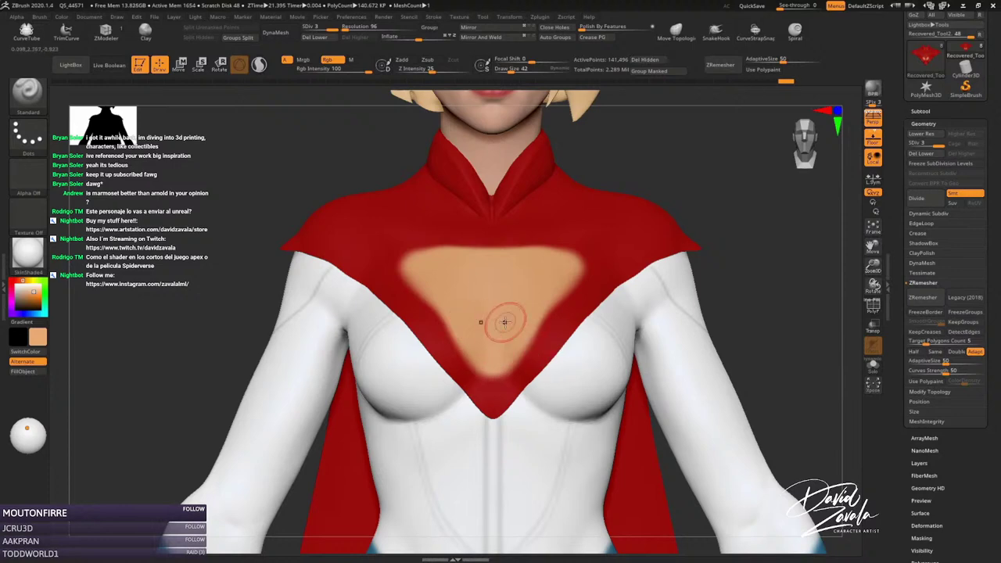
# Widen the triangle's lower edges, sample collar red at Draw Size 28, and undo a test stroke.
pyautogui.moveTo(420, 287); pyautogui.dragTo(438, 320)
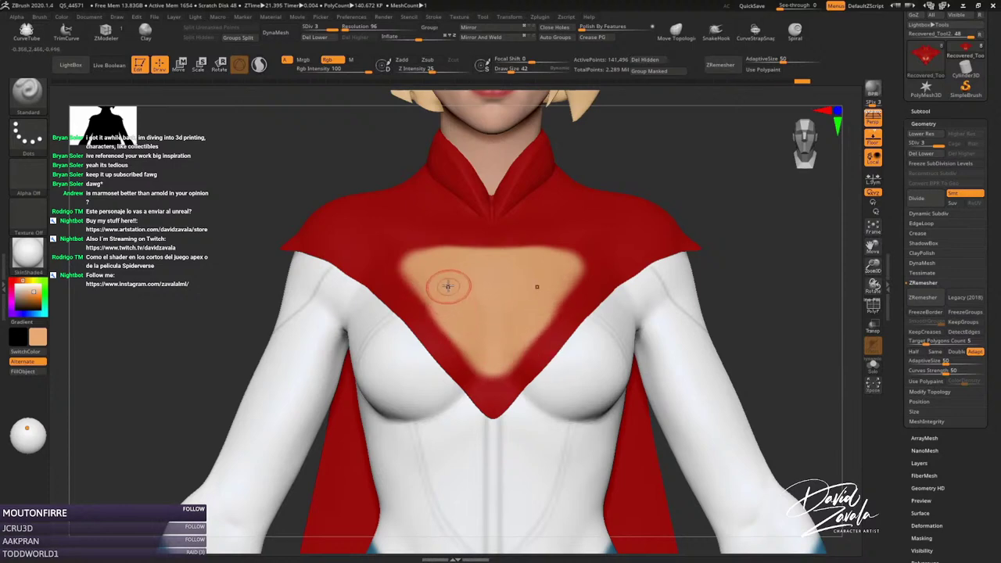
pyautogui.moveTo(31, 301)
pyautogui.mouseDown()
pyautogui.moveTo(500, 227)
pyautogui.moveTo(526, 272)
pyautogui.moveTo(481, 262)
pyautogui.moveTo(516, 251)
pyautogui.mouseUp()
pyautogui.press('s')
pyautogui.hotkey('ctrl', 'z')
pyautogui.press('s')
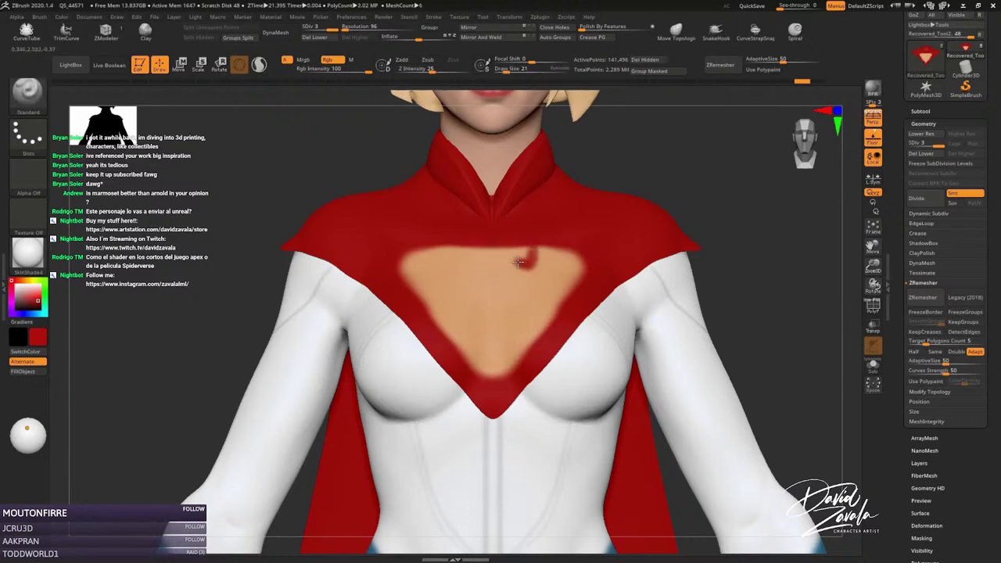
# Undo the stray red strokes, including a first attempted S curve on the chest.
pyautogui.hotkey('ctrl', 'z')
pyautogui.click(459, 16)
pyautogui.moveTo(455, 259)
pyautogui.mouseDown()
pyautogui.moveTo(441, 294)
pyautogui.moveTo(520, 289)
pyautogui.mouseUp()
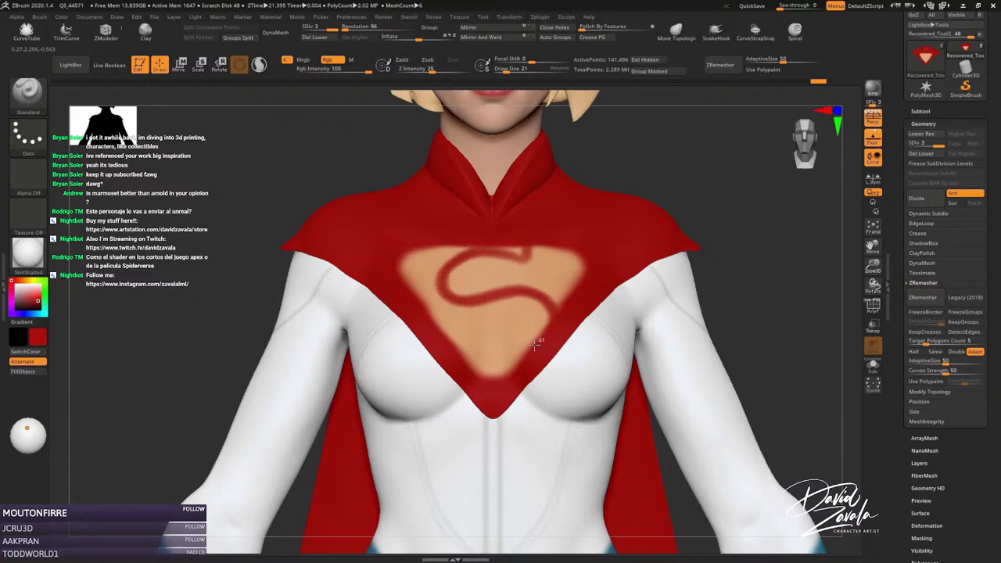
pyautogui.hotkey('ctrl', 'z')
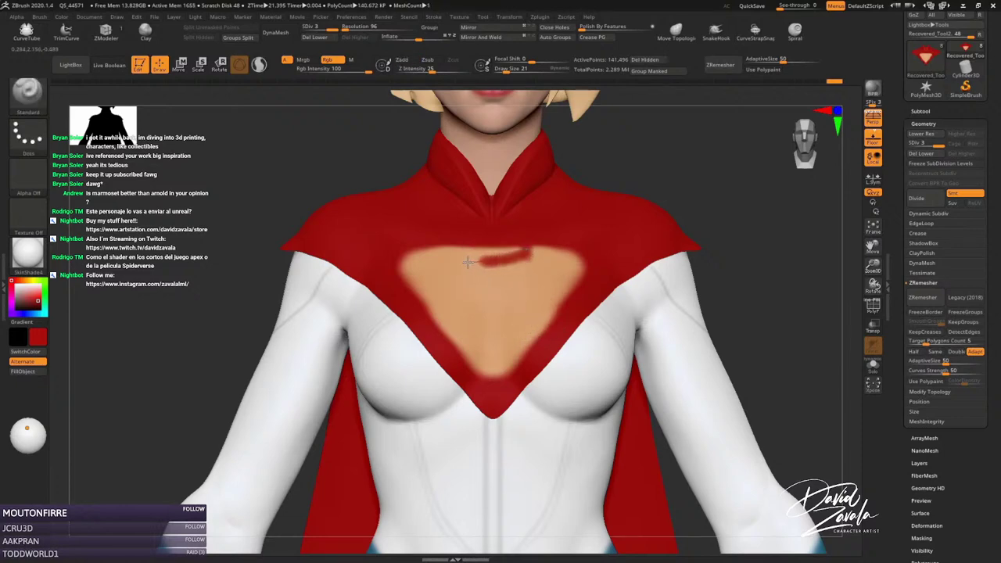
pyautogui.hotkey('ctrl', 'z')
# Paint a full red S with filled lower corners on the chest triangle, then undo it.
pyautogui.moveTo(494, 252); pyautogui.dragTo(449, 263)
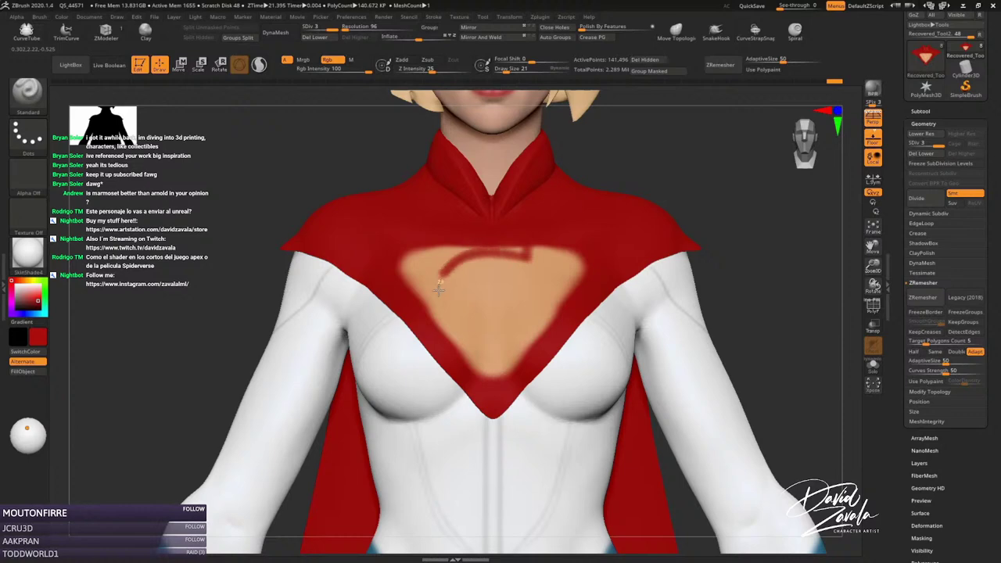
pyautogui.moveTo(479, 296)
pyautogui.mouseDown()
pyautogui.moveTo(524, 284)
pyautogui.moveTo(488, 348)
pyautogui.moveTo(450, 330)
pyautogui.mouseUp()
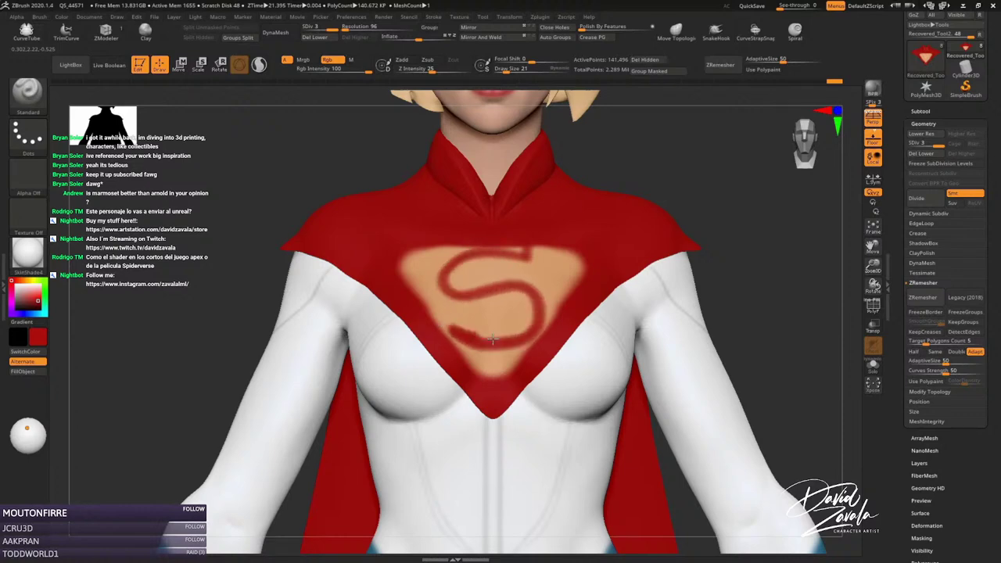
pyautogui.moveTo(530, 316)
pyautogui.mouseDown()
pyautogui.moveTo(520, 288)
pyautogui.moveTo(475, 299)
pyautogui.mouseUp()
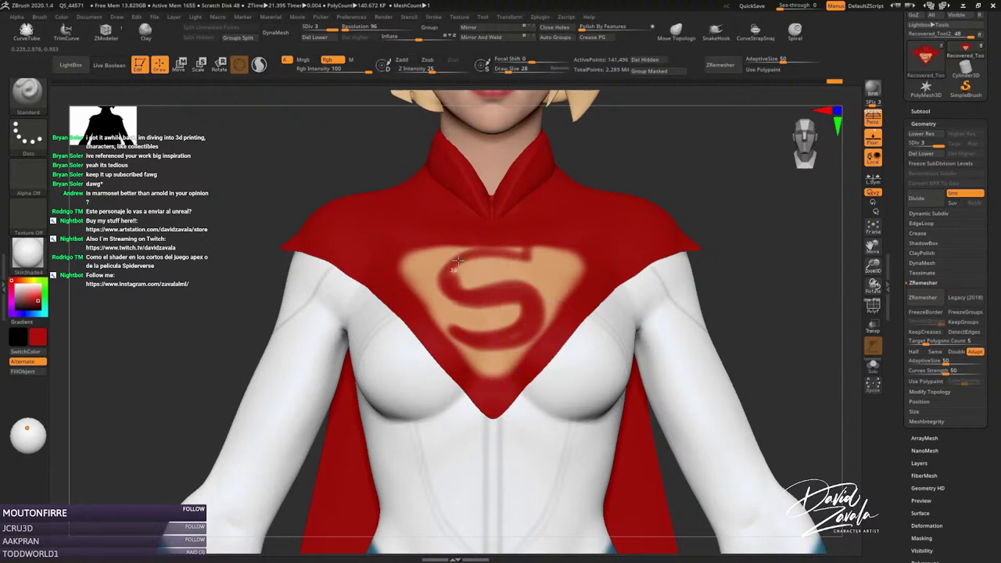
pyautogui.moveTo(458, 261); pyautogui.dragTo(518, 257)
pyautogui.moveTo(408, 269); pyautogui.dragTo(481, 376)
pyautogui.moveTo(567, 255); pyautogui.dragTo(494, 375)
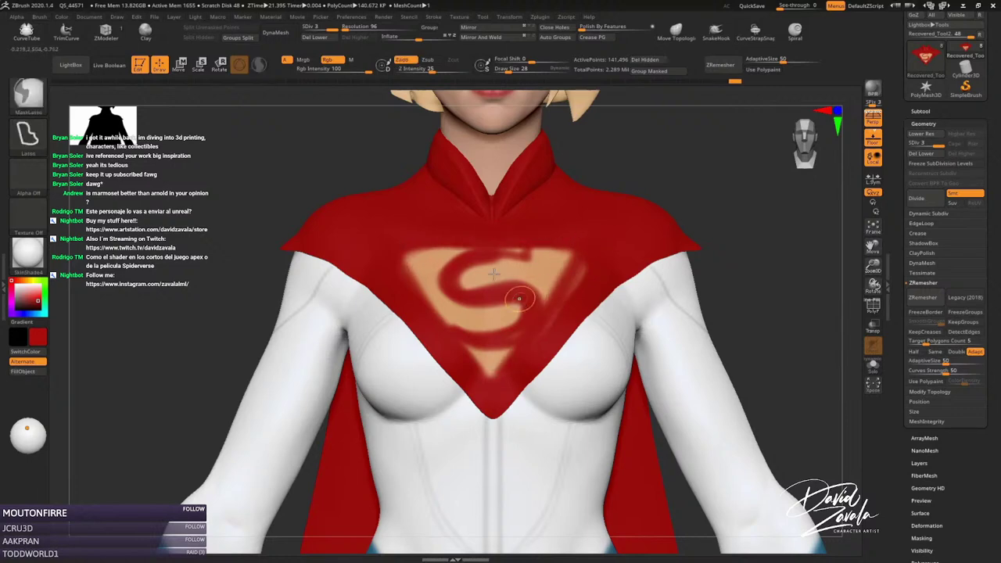
pyautogui.press('f')
pyautogui.moveTo(567, 287)
pyautogui.keyDown('ctrl'); pyautogui.mouseDown(button='right')
pyautogui.moveTo(599, 329)
pyautogui.moveTo(474, 265)
pyautogui.mouseUp(button='right'); pyautogui.keyUp('ctrl')
pyautogui.hotkey('ctrl', 'z')
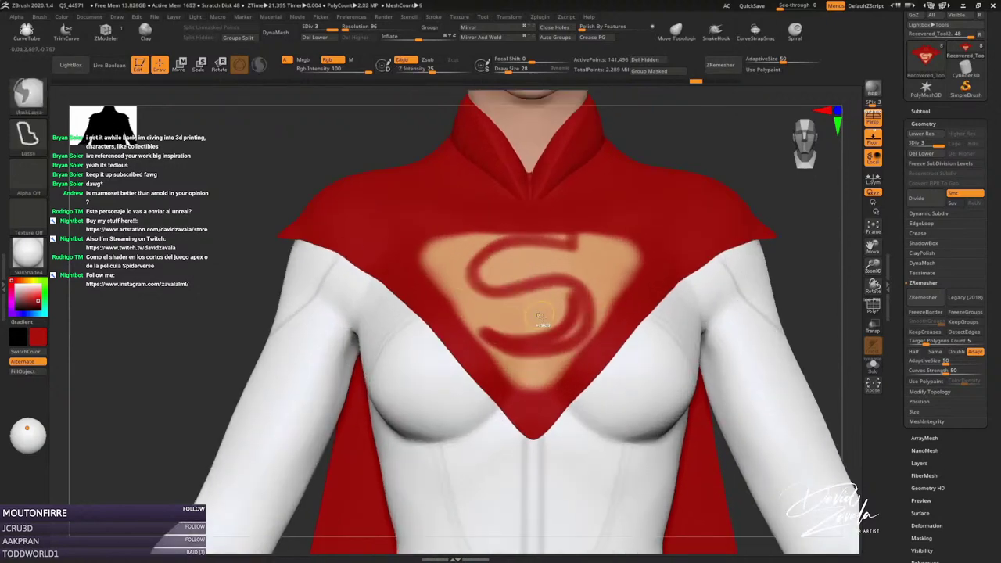
pyautogui.hotkey('ctrl', 'z')
# Resample red with C and paint the S emblem's top streak and curve over the chest triangle.
pyautogui.press('c')
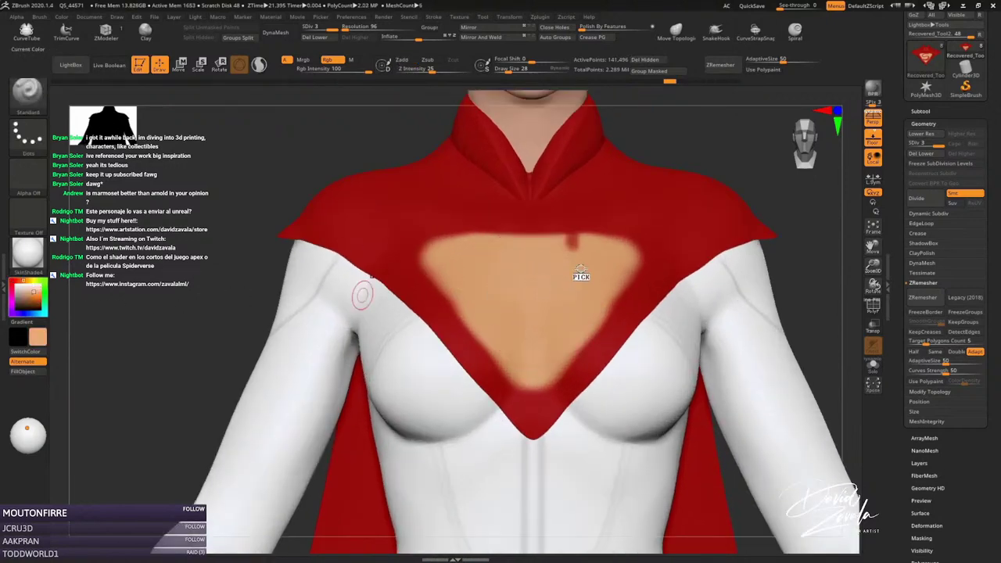
pyautogui.press('c')
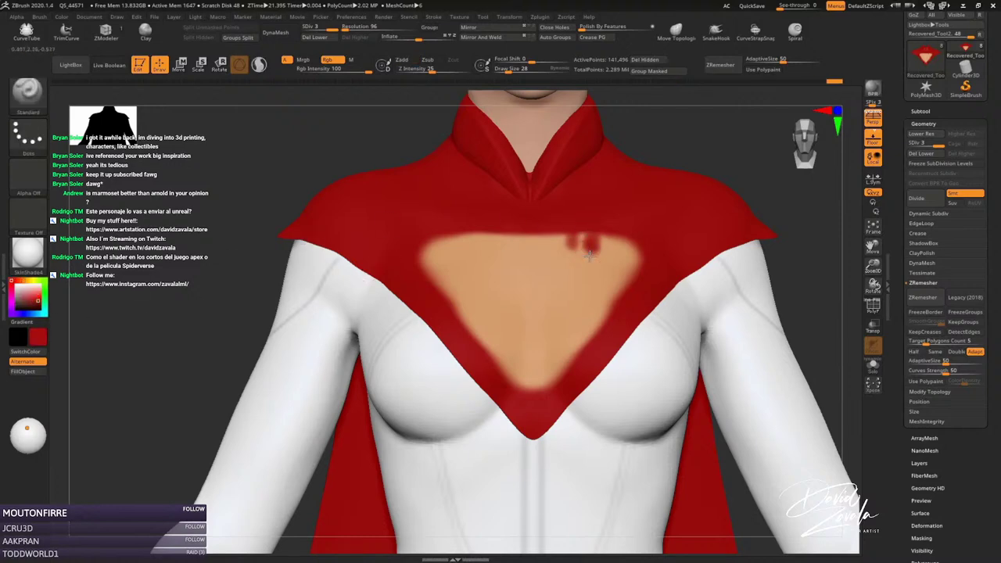
pyautogui.moveTo(561, 245)
pyautogui.mouseDown()
pyautogui.moveTo(481, 239)
pyautogui.moveTo(458, 275)
pyautogui.moveTo(482, 308)
pyautogui.moveTo(577, 291)
pyautogui.mouseUp()
pyautogui.hotkey('ctrl', 'z')
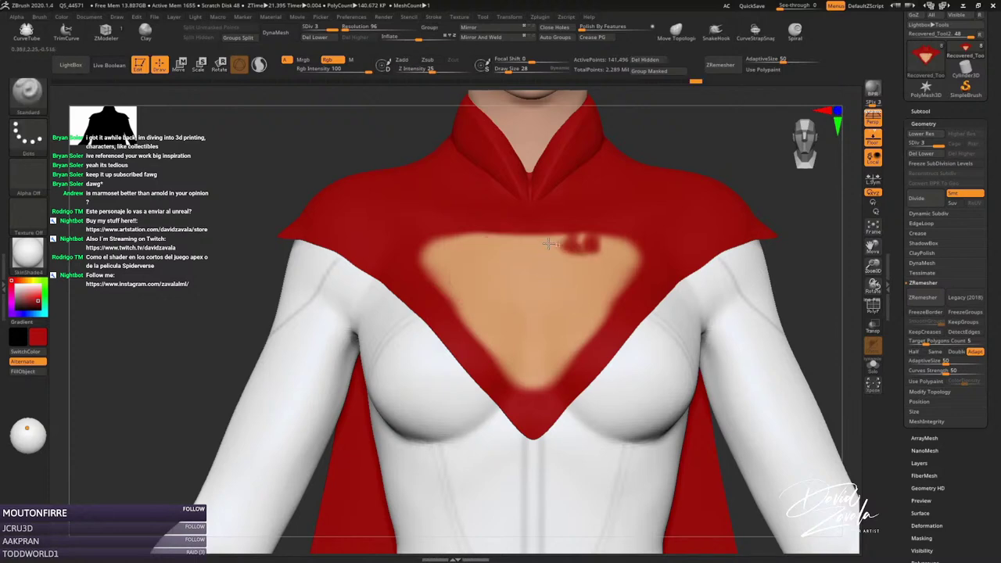
pyautogui.moveTo(592, 249)
pyautogui.mouseDown()
pyautogui.moveTo(500, 239)
pyautogui.moveTo(460, 259)
pyautogui.mouseUp()
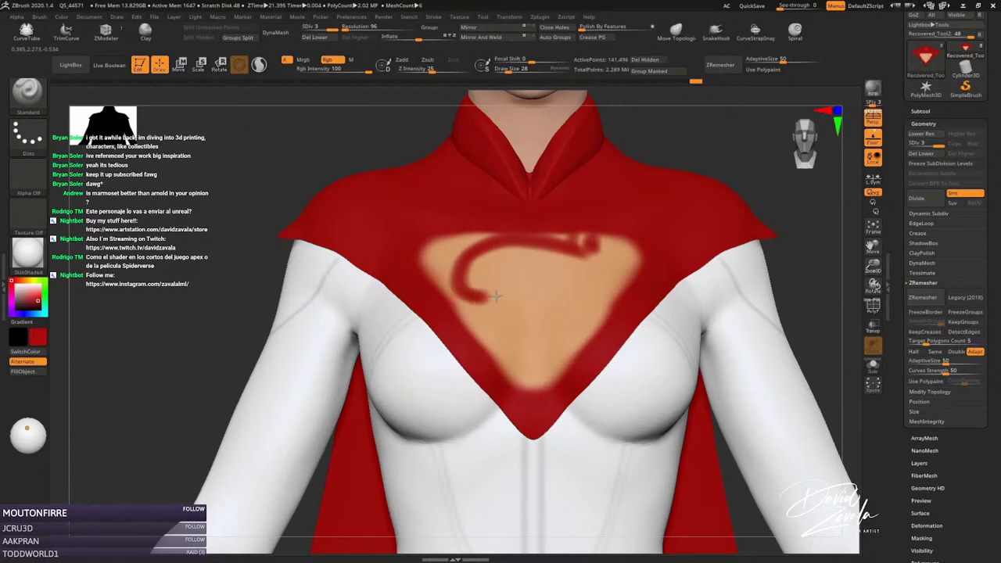
pyautogui.moveTo(495, 296)
pyautogui.mouseDown()
pyautogui.moveTo(538, 279)
pyautogui.moveTo(584, 297)
pyautogui.moveTo(580, 339)
pyautogui.moveTo(507, 355)
pyautogui.moveTo(478, 332)
pyautogui.moveTo(554, 354)
pyautogui.mouseUp()
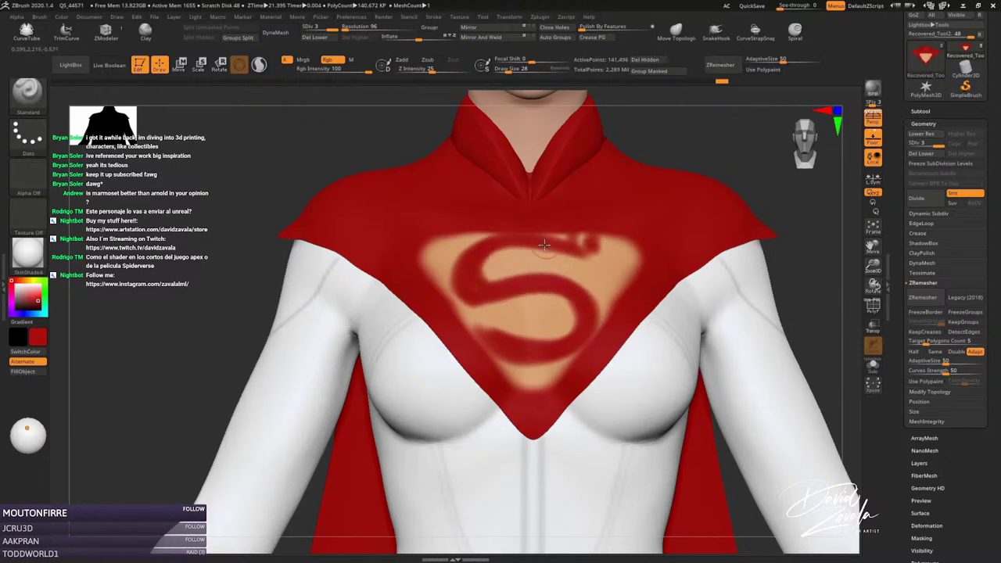
pyautogui.press('f')
pyautogui.keyDown('ctrl'); pyautogui.moveTo(480, 212); pyautogui.dragTo(514, 288, button='right'); pyautogui.keyUp('ctrl')
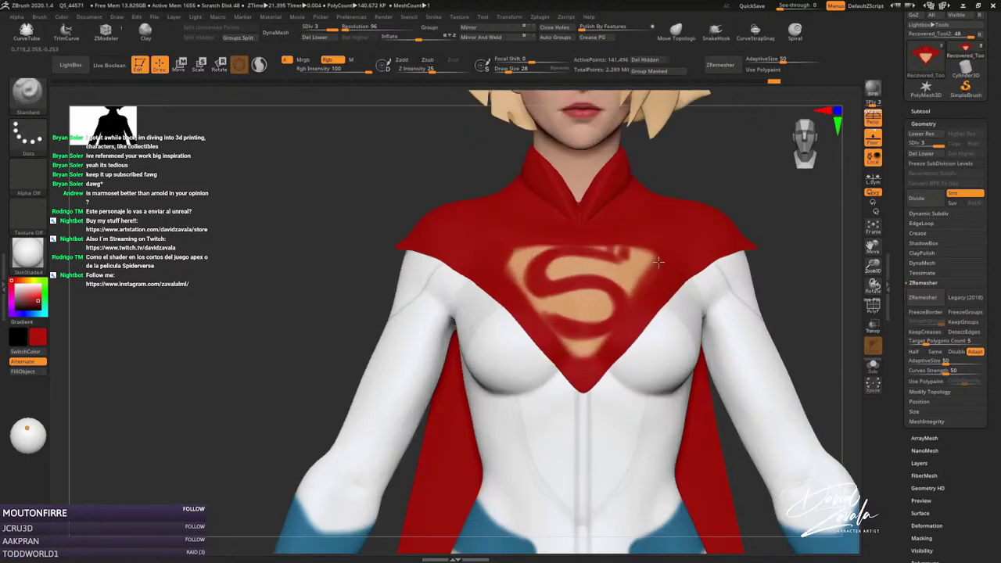
# Orbit and zoom around the whole figure for review, then switch to the Move brush.
pyautogui.press('f')
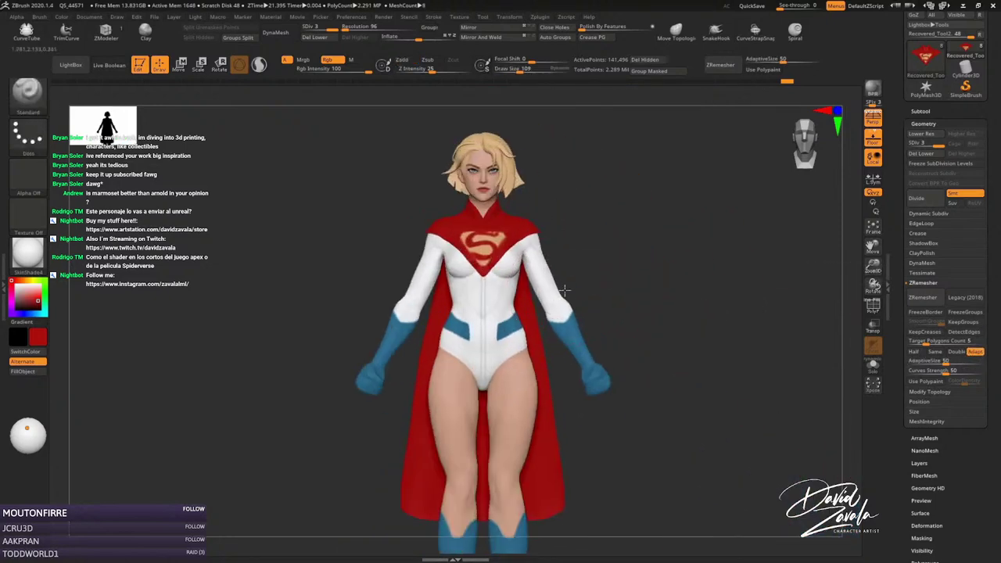
pyautogui.moveTo(642, 320)
pyautogui.keyDown('alt'); pyautogui.mouseDown()
pyautogui.moveTo(568, 320)
pyautogui.moveTo(574, 331)
pyautogui.moveTo(527, 254)
pyautogui.moveTo(517, 309)
pyautogui.moveTo(492, 301)
pyautogui.mouseUp(); pyautogui.keyUp('alt')
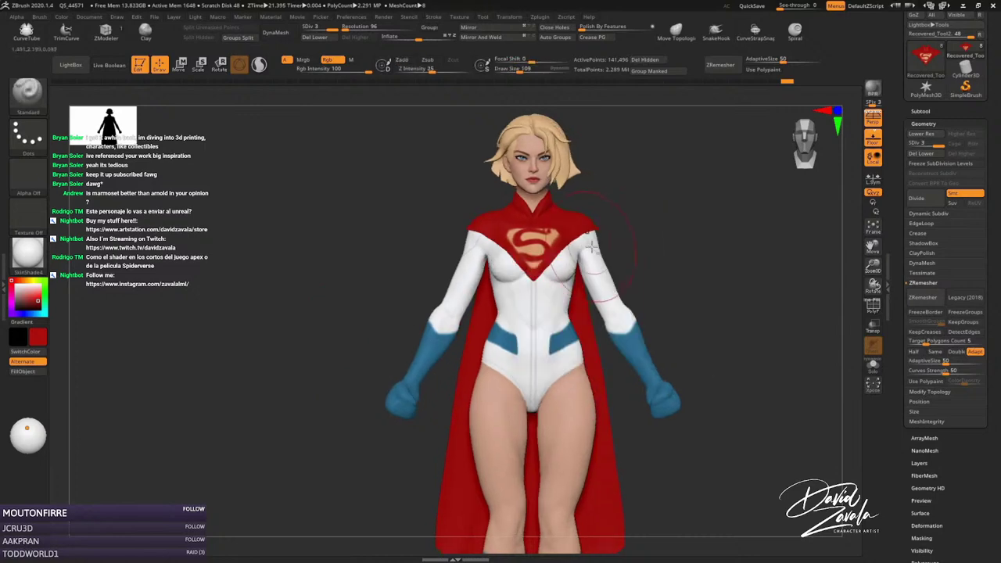
pyautogui.moveTo(659, 258)
pyautogui.mouseDown()
pyautogui.moveTo(595, 333)
pyautogui.moveTo(501, 279)
pyautogui.moveTo(522, 296)
pyautogui.mouseUp()
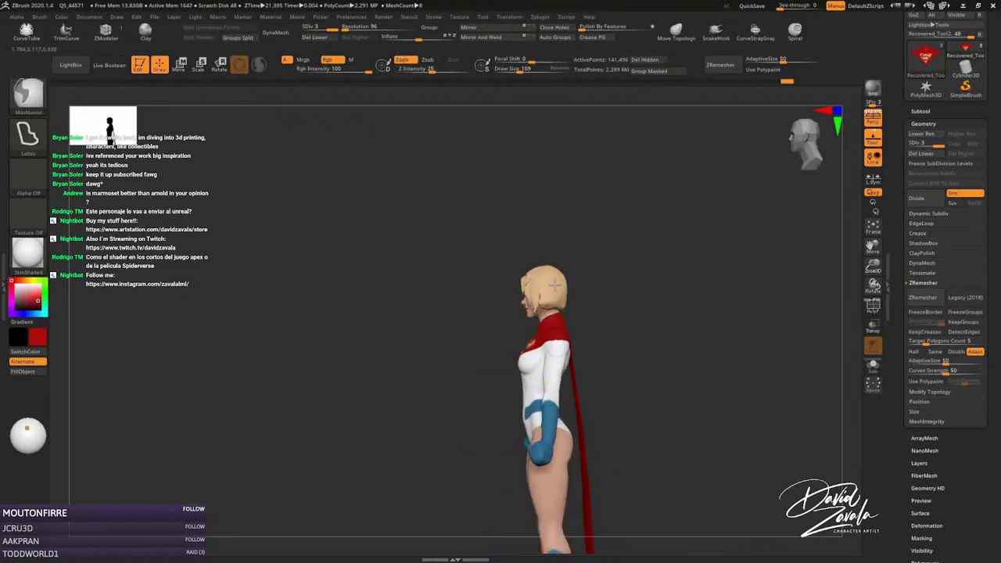
pyautogui.moveTo(519, 295)
pyautogui.mouseDown()
pyautogui.moveTo(579, 239)
pyautogui.moveTo(543, 431)
pyautogui.moveTo(562, 245)
pyautogui.moveTo(548, 297)
pyautogui.moveTo(637, 316)
pyautogui.mouseUp()
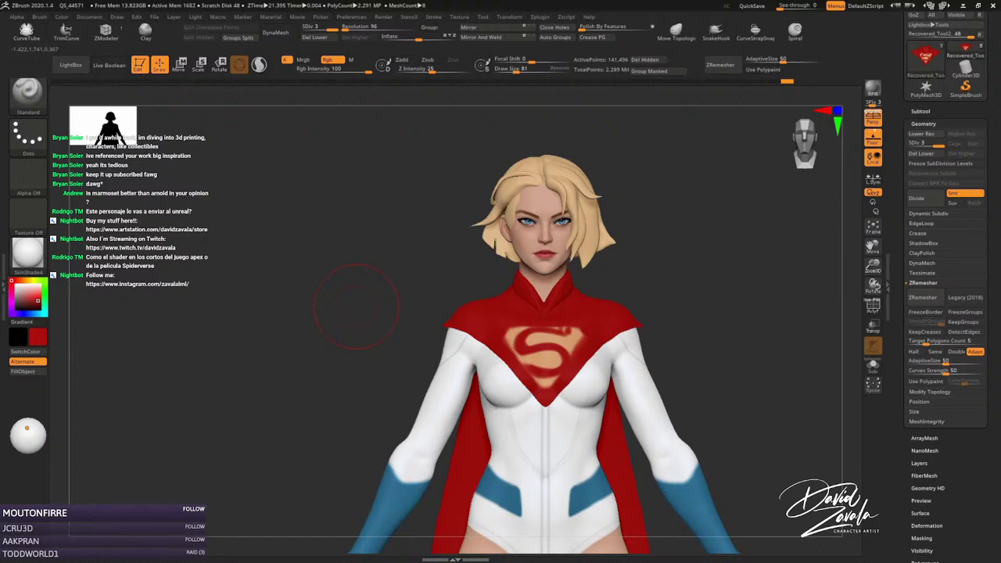
pyautogui.scroll(3, 582, 309)
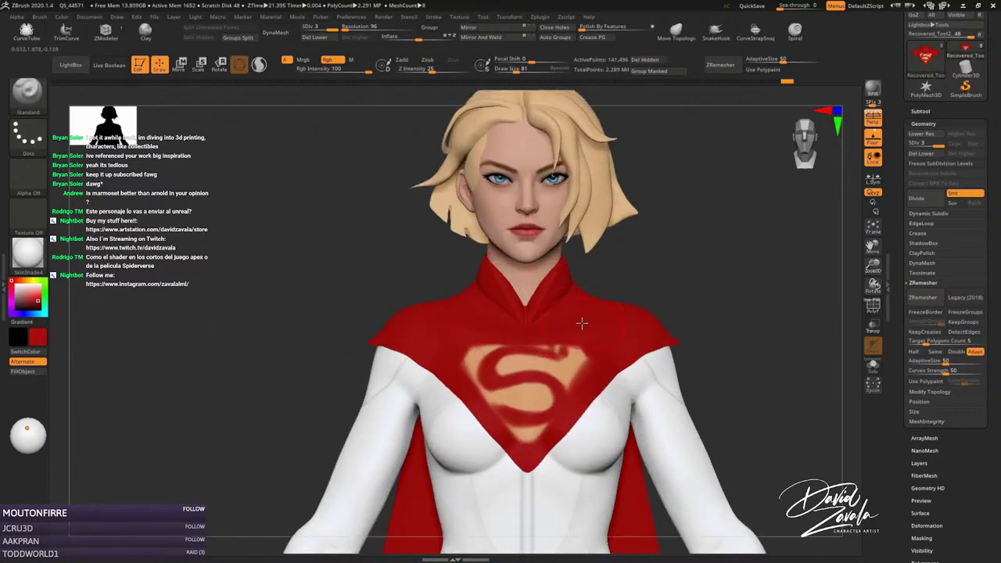
pyautogui.press('b')
pyautogui.press('m')
pyautogui.press('v')
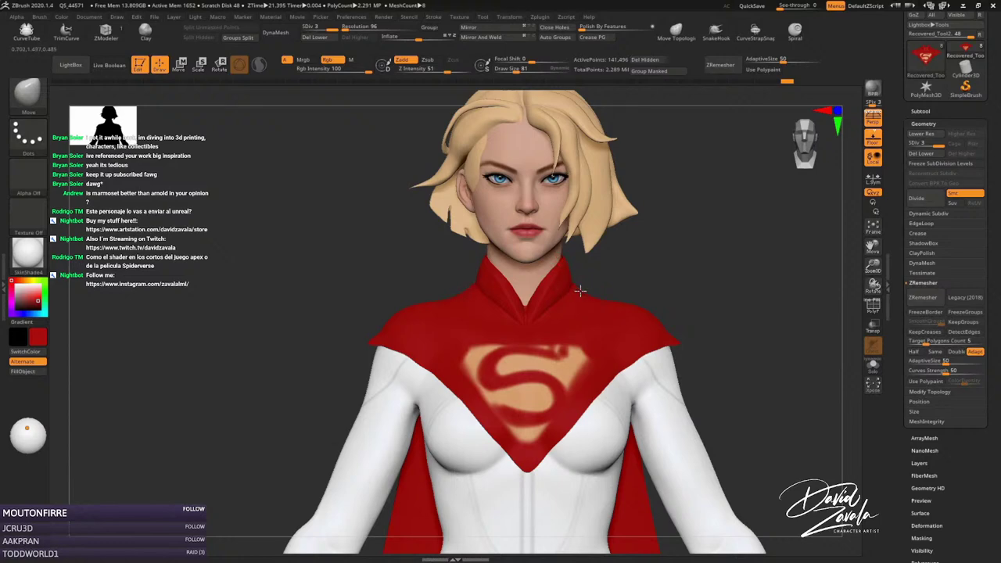
# Toggle between the Recovered_Tool1 and Recovered_Tool2 subtools, resizing the brush to 69 then 114.
pyautogui.keyDown('alt'); pyautogui.click(588, 280); pyautogui.keyUp('alt')
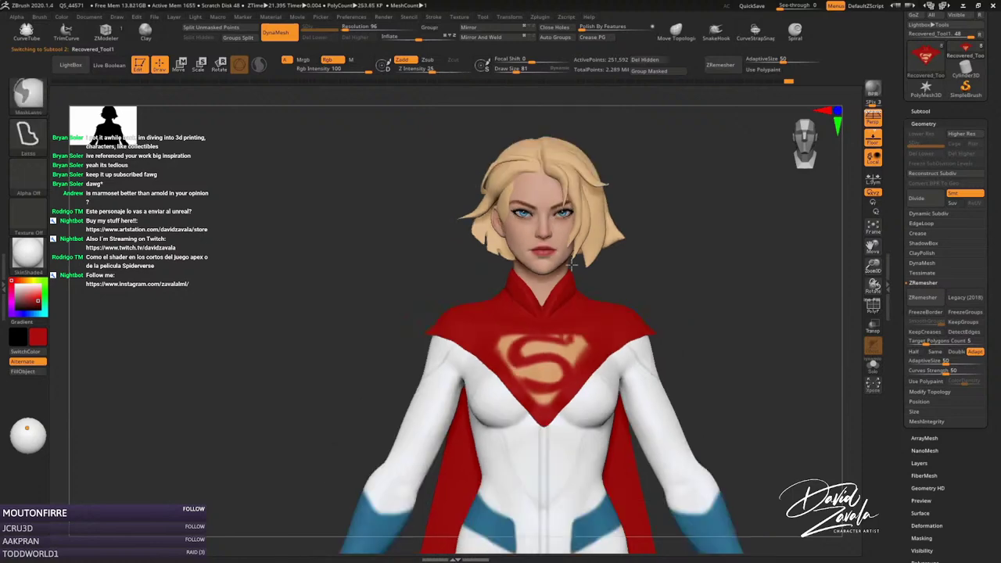
pyautogui.moveTo(585, 295)
pyautogui.mouseDown(button='right')
pyautogui.moveTo(603, 317)
pyautogui.moveTo(592, 298)
pyautogui.mouseUp(button='right')
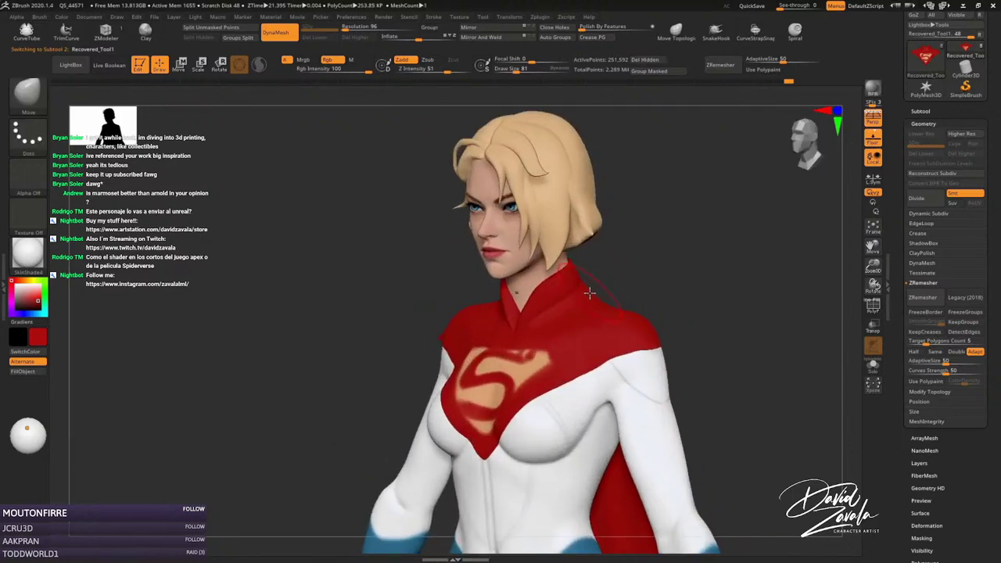
pyautogui.scroll(3, 587, 294)
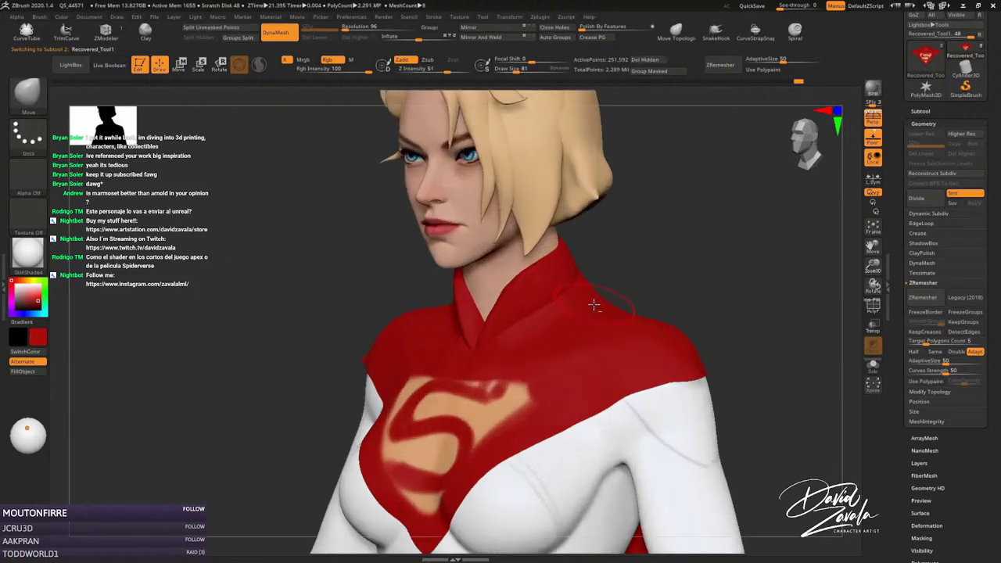
pyautogui.keyDown('alt'); pyautogui.click(597, 300); pyautogui.keyUp('alt')
pyautogui.press('[')
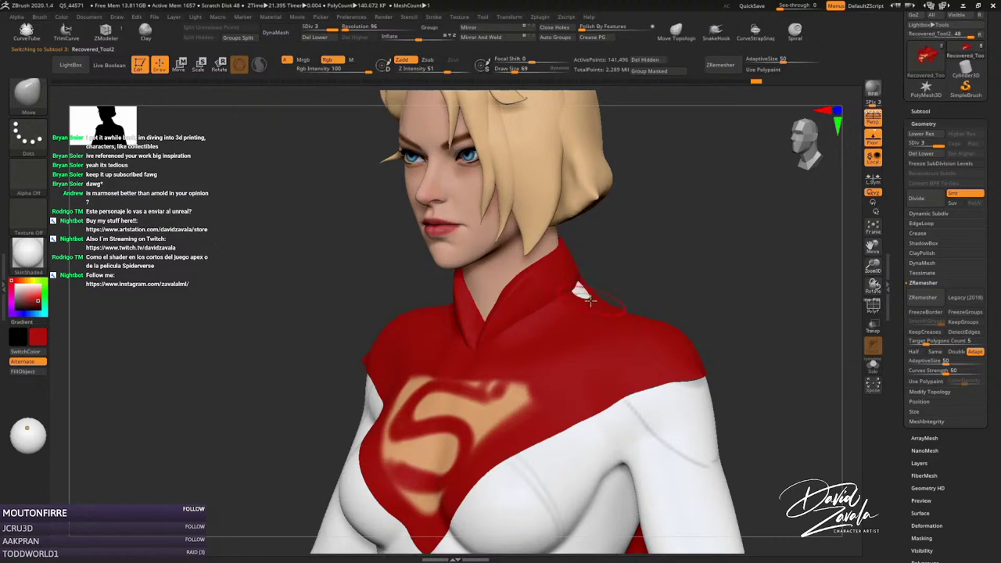
pyautogui.keyDown('alt'); pyautogui.click(661, 420); pyautogui.keyUp('alt')
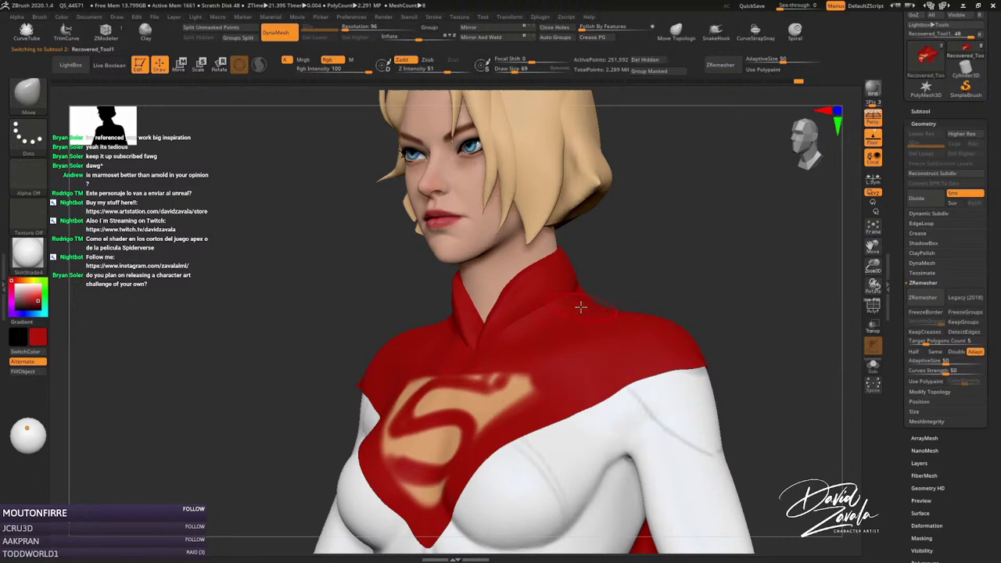
pyautogui.press(']')
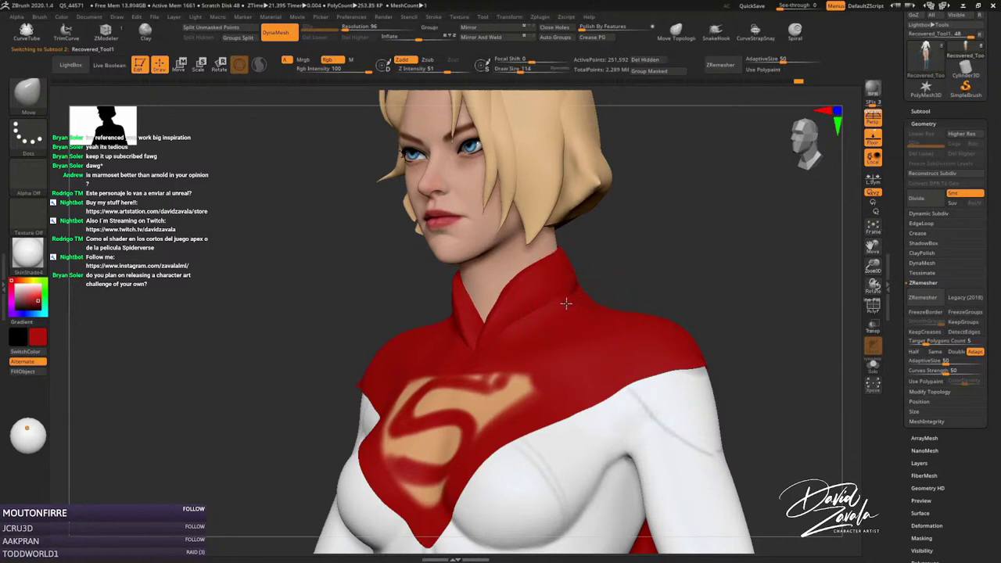
pyautogui.keyDown('shift'); pyautogui.moveTo(582, 312); pyautogui.dragTo(573, 306, button='right'); pyautogui.keyUp('shift')
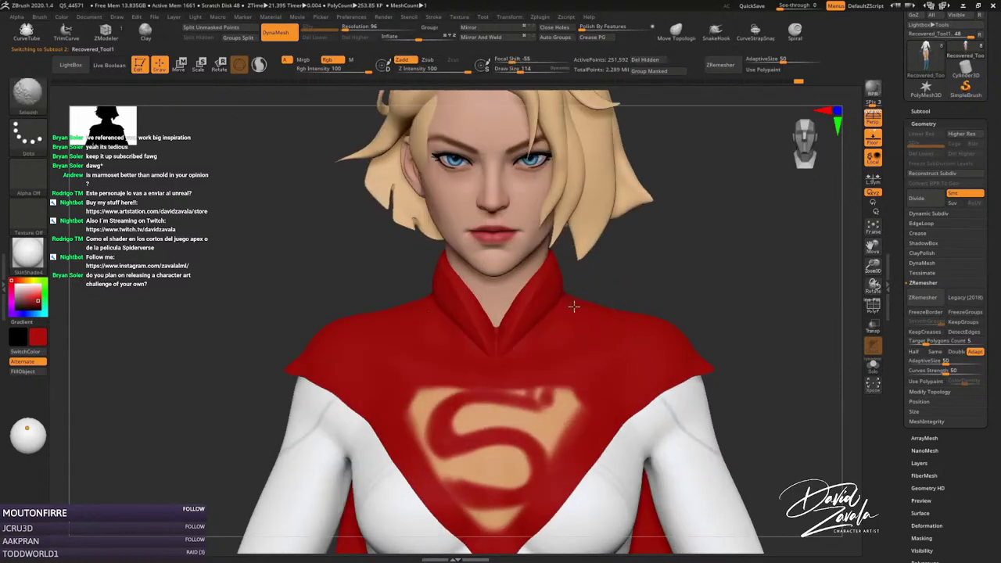
pyautogui.moveTo(561, 272)
pyautogui.keyDown('ctrl'); pyautogui.mouseDown(button='right')
pyautogui.moveTo(630, 328)
pyautogui.moveTo(592, 252)
pyautogui.moveTo(526, 235)
pyautogui.moveTo(524, 201)
pyautogui.mouseUp(button='right'); pyautogui.keyUp('ctrl')
pyautogui.keyDown('alt'); pyautogui.click(528, 210); pyautogui.keyUp('alt')
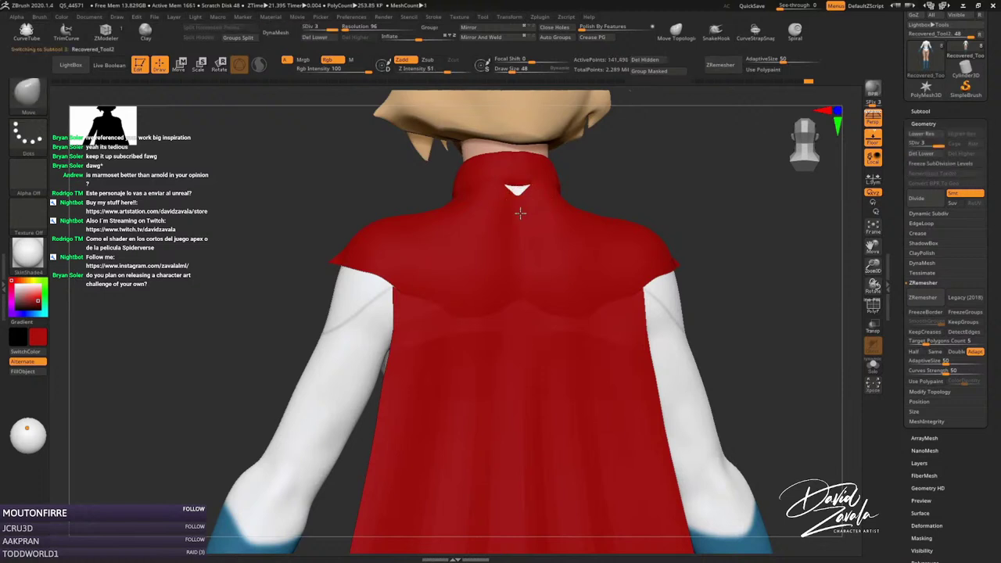
pyautogui.moveTo(518, 190)
pyautogui.mouseDown(button='right')
pyautogui.moveTo(543, 201)
pyautogui.moveTo(519, 189)
pyautogui.mouseUp(button='right')
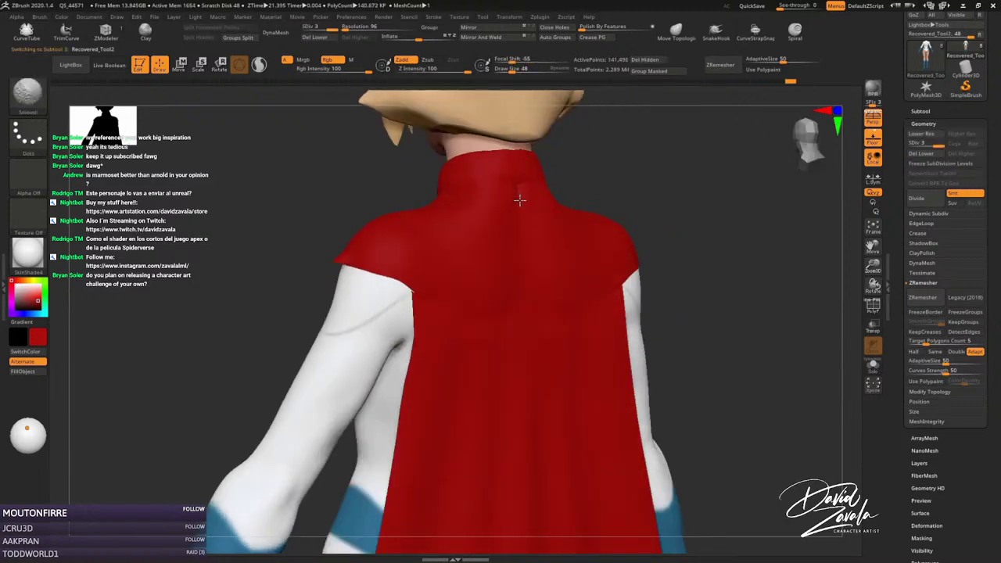
pyautogui.moveTo(505, 192); pyautogui.dragTo(487, 186, button='right')
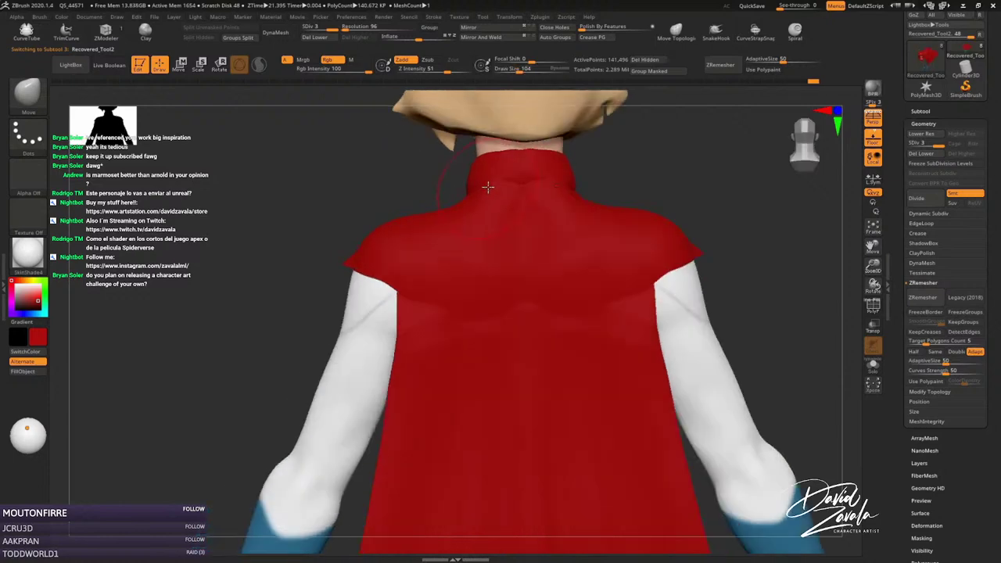
pyautogui.press('s')
pyautogui.click(479, 193)
pyautogui.moveTo(561, 240)
pyautogui.mouseDown(button='right')
pyautogui.moveTo(512, 245)
pyautogui.moveTo(603, 237)
pyautogui.moveTo(664, 205)
pyautogui.mouseUp(button='right')
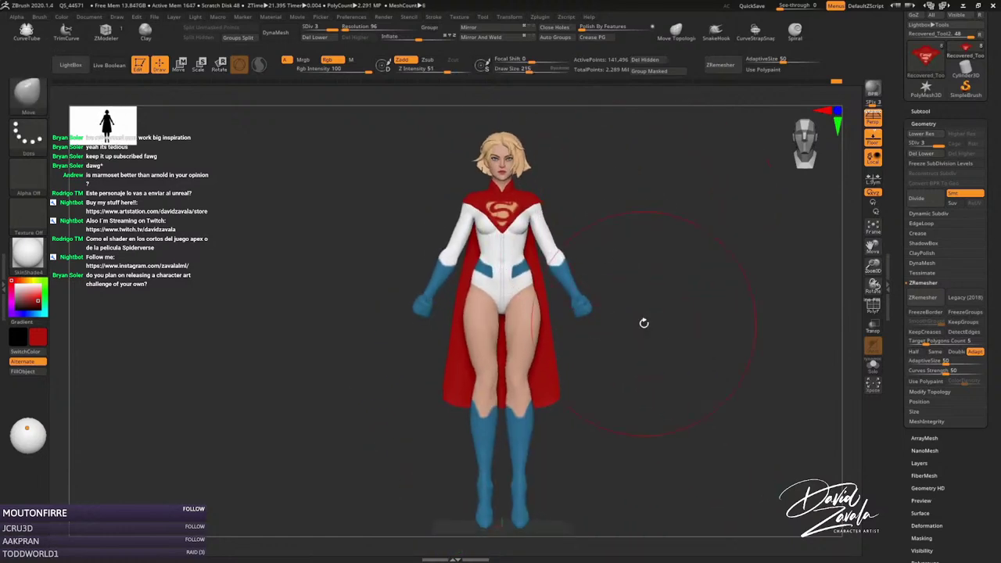
pyautogui.moveTo(636, 243)
pyautogui.mouseDown(button='right')
pyautogui.moveTo(615, 242)
pyautogui.moveTo(650, 241)
pyautogui.moveTo(619, 226)
pyautogui.moveTo(729, 238)
pyautogui.mouseUp(button='right')
pyautogui.press('s')
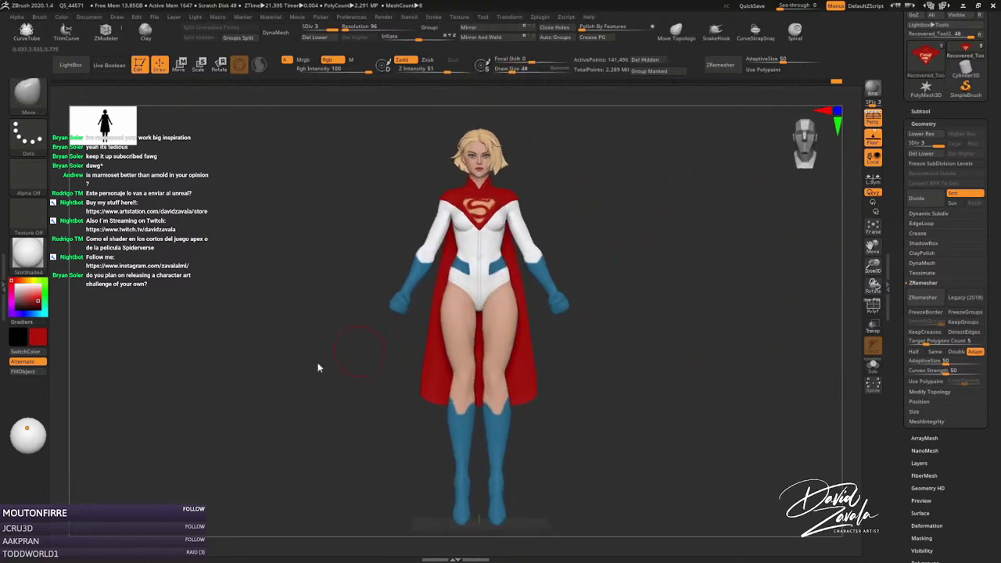
pyautogui.moveTo(691, 310); pyautogui.dragTo(670, 304, button='right')
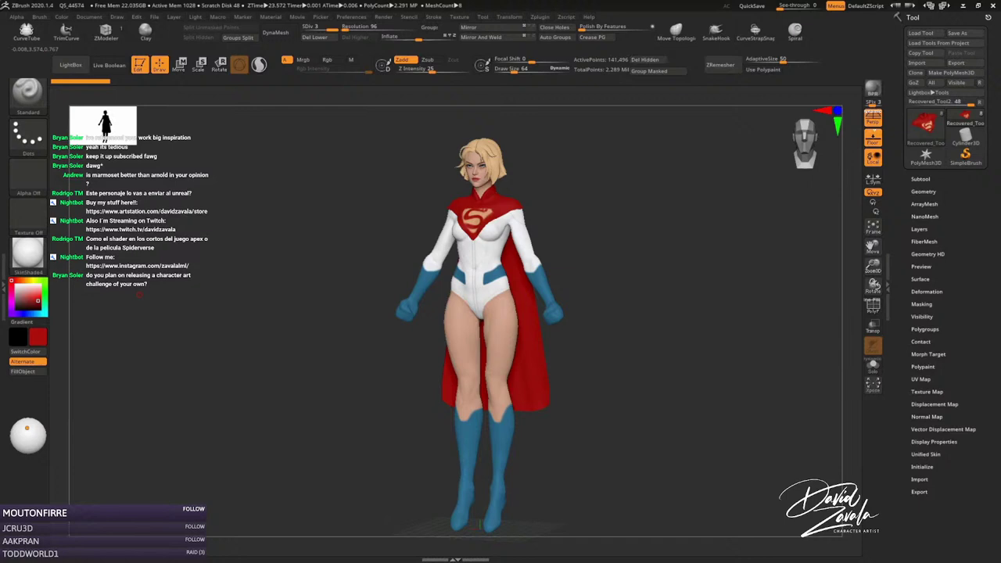
# Make Recovered_Tool1 the active subtool, switch to the Move brush and inspect the full figure.
pyautogui.moveTo(569, 271)
pyautogui.keyDown('alt'); pyautogui.mouseDown()
pyautogui.moveTo(548, 250)
pyautogui.moveTo(485, 320)
pyautogui.moveTo(457, 303)
pyautogui.mouseUp(); pyautogui.keyUp('alt')
pyautogui.keyDown('alt'); pyautogui.click(486, 320); pyautogui.keyUp('alt')
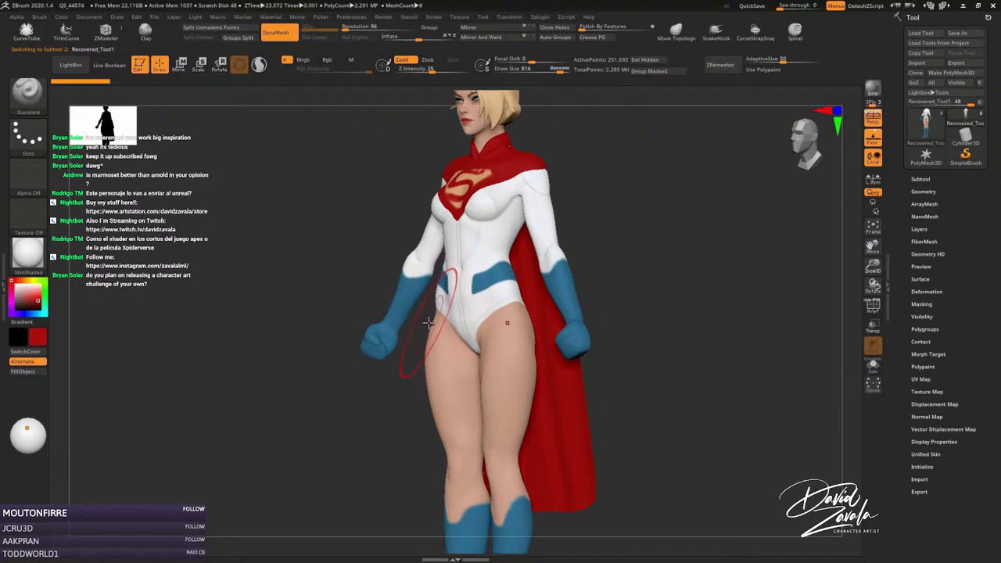
pyautogui.press('b')
pyautogui.press('m')
pyautogui.press('v')
pyautogui.press('s')
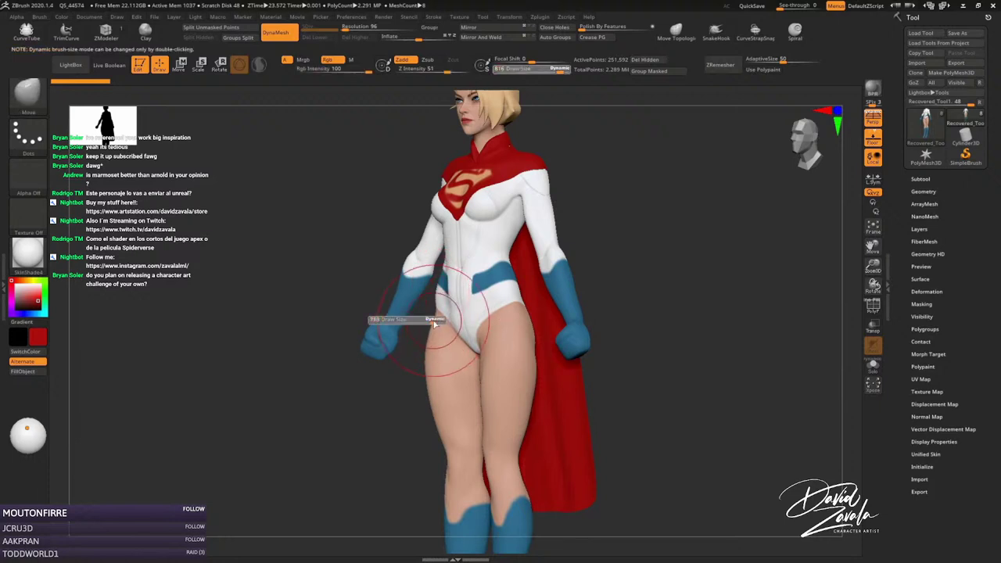
pyautogui.moveTo(429, 318); pyautogui.dragTo(420, 305, button='right')
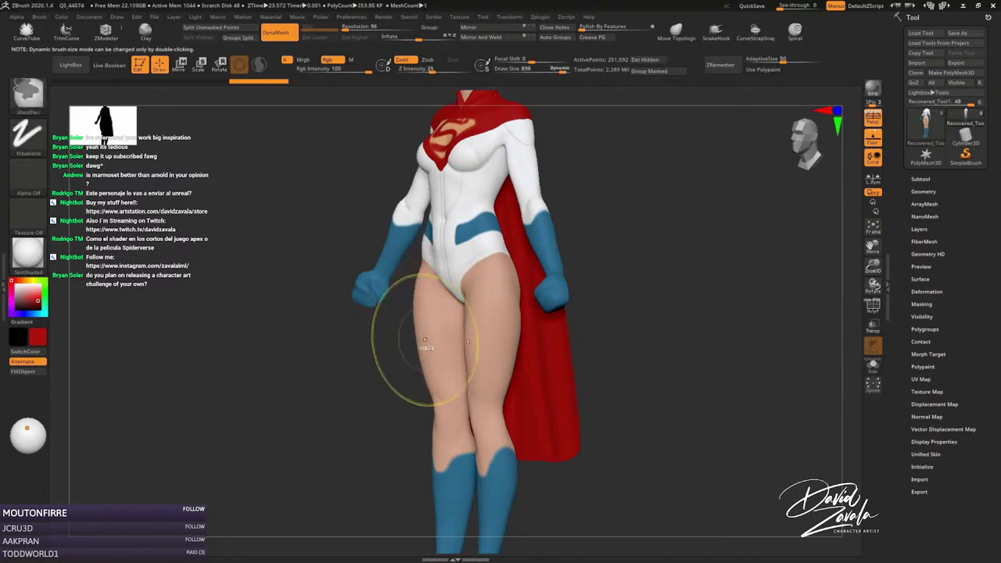
pyautogui.moveTo(402, 347); pyautogui.dragTo(416, 274, button='right')
pyautogui.moveTo(391, 336); pyautogui.dragTo(420, 341, button='right')
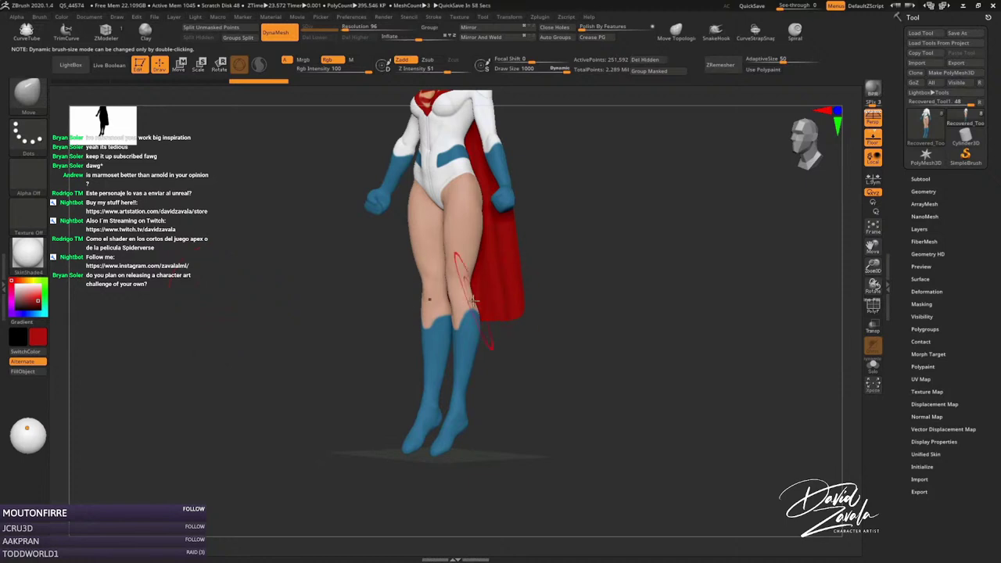
pyautogui.moveTo(474, 298)
pyautogui.keyDown('alt'); pyautogui.mouseDown(button='right')
pyautogui.moveTo(461, 286)
pyautogui.moveTo(456, 313)
pyautogui.mouseUp(button='right'); pyautogui.keyUp('alt')
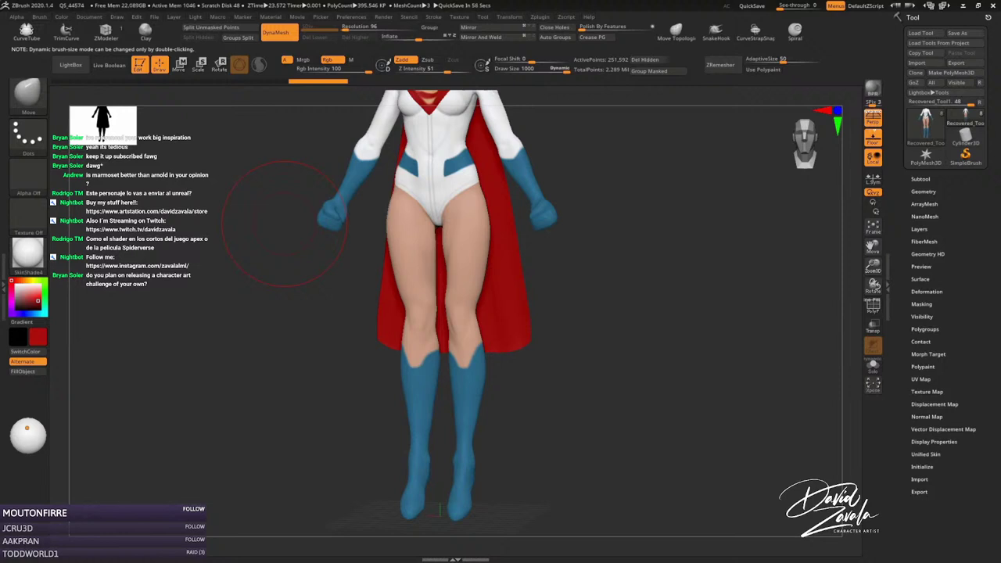
pyautogui.keyDown('alt'); pyautogui.moveTo(552, 244); pyautogui.dragTo(582, 362, button='right'); pyautogui.keyUp('alt')
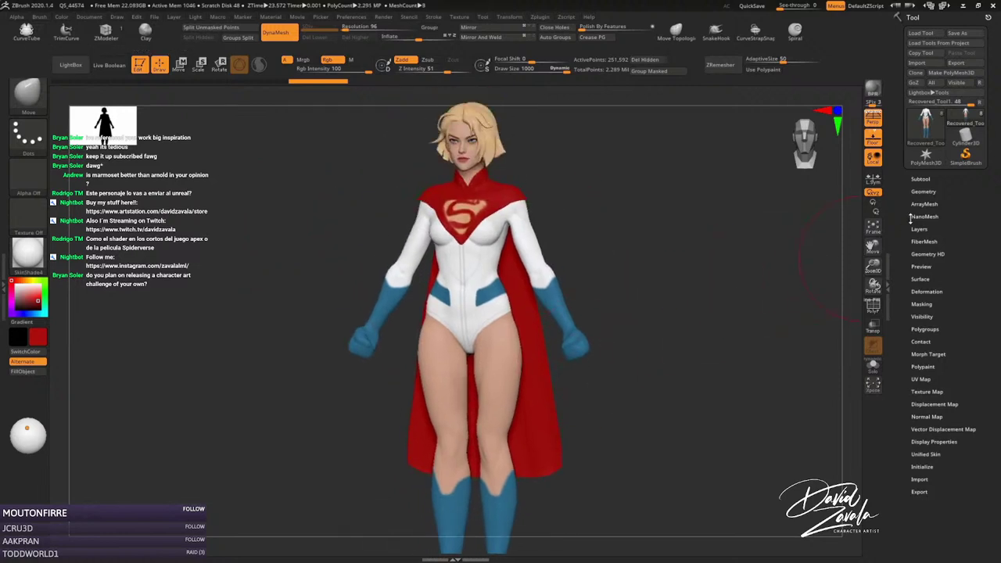
# Select Recovered_Tool2 in the subtool list and hide the white suit.
pyautogui.click(921, 179)
pyautogui.click(950, 251)
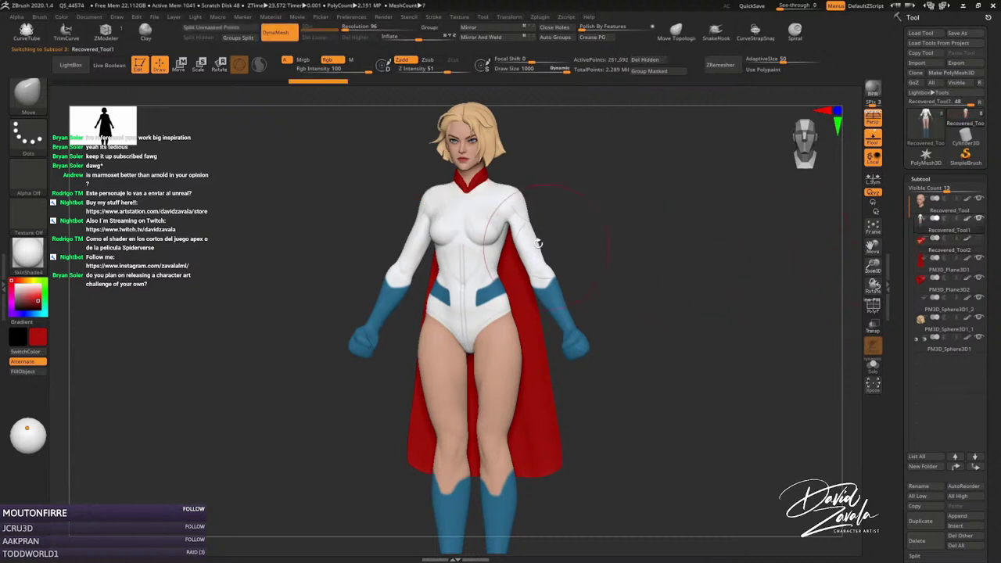
pyautogui.moveTo(681, 298)
pyautogui.mouseDown(button='right')
pyautogui.moveTo(704, 309)
pyautogui.moveTo(693, 305)
pyautogui.mouseUp(button='right')
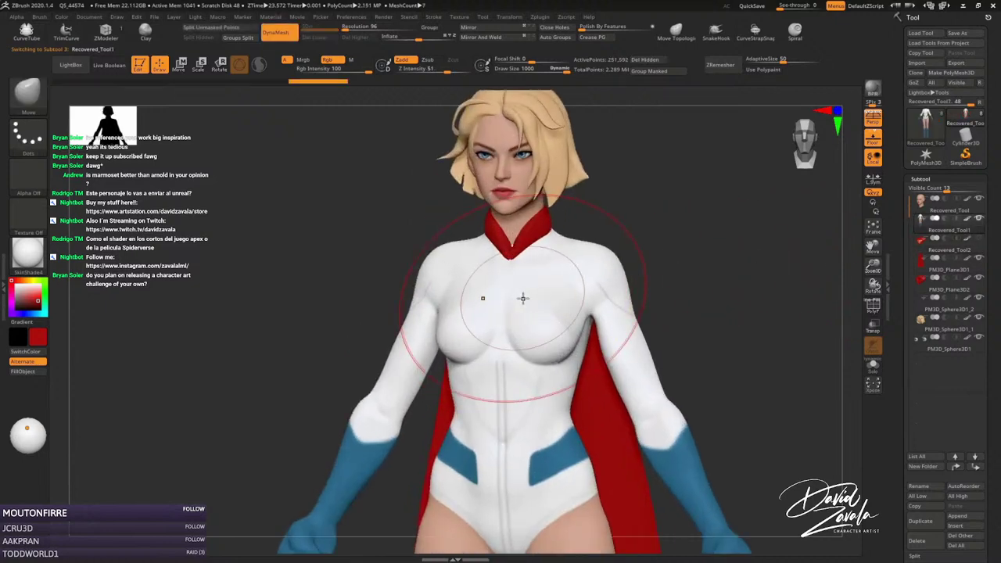
pyautogui.click(978, 218)
pyautogui.keyDown('alt'); pyautogui.moveTo(389, 224); pyautogui.dragTo(309, 227, button='right'); pyautogui.keyUp('alt')
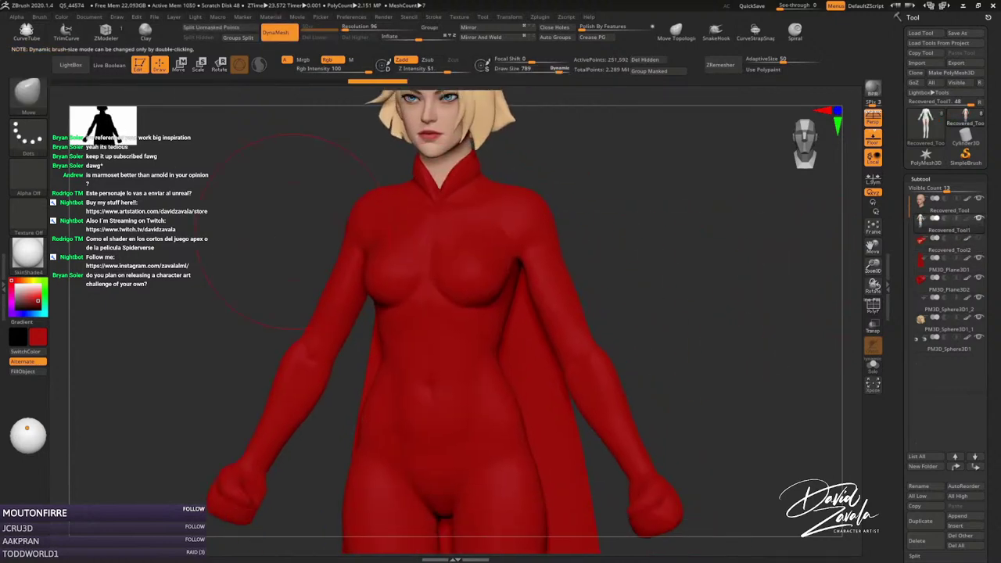
# Apply BasicMaterial, show the white suit again, Solo the body and hide the blue suit.
pyautogui.click(39, 264)
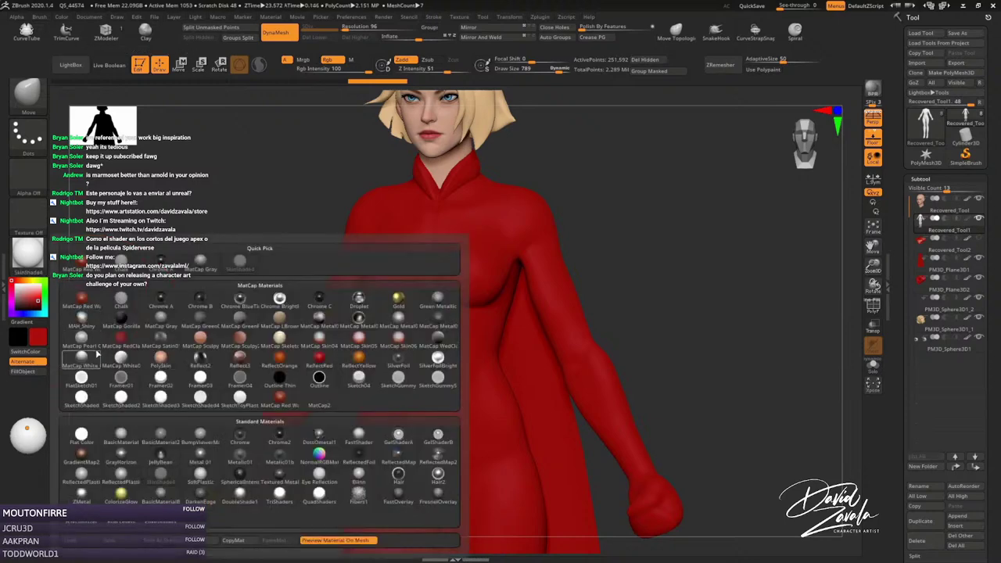
pyautogui.click(121, 441)
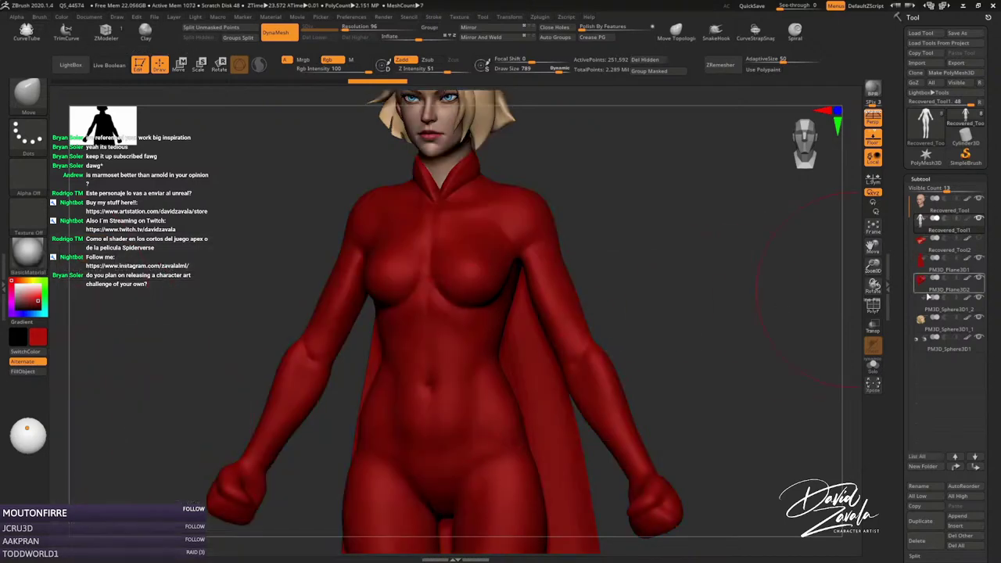
pyautogui.click(978, 219)
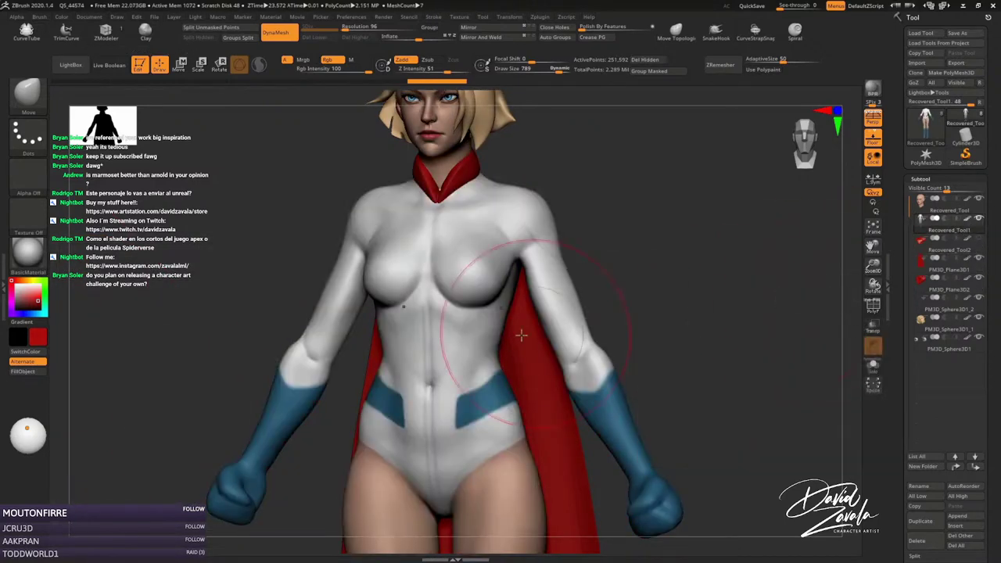
pyautogui.click(874, 368)
pyautogui.moveTo(602, 302); pyautogui.dragTo(808, 279)
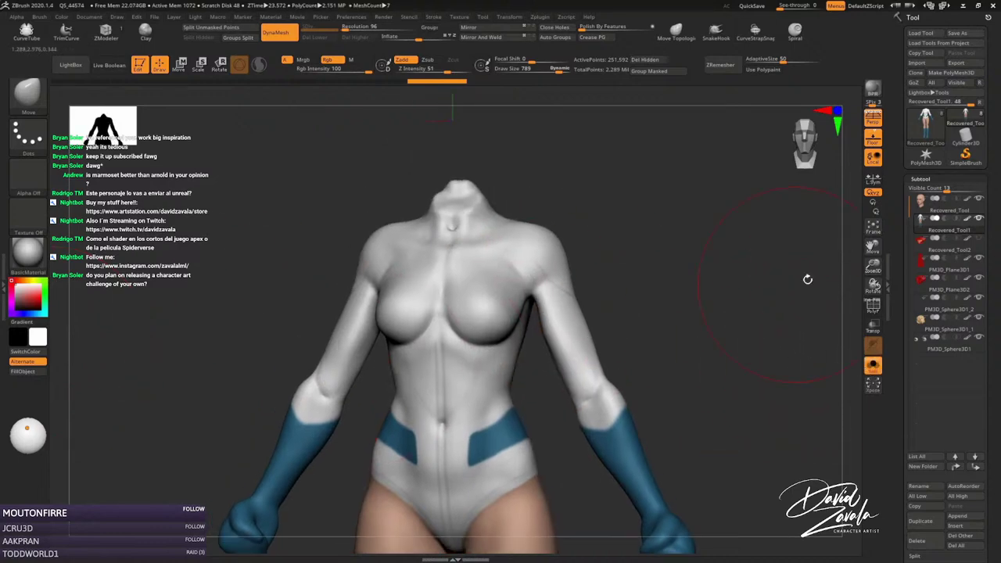
pyautogui.click(976, 220)
# Smooth the underarm and outer breast edge, then reduce the brush size to 58.
pyautogui.moveTo(743, 313); pyautogui.dragTo(441, 332)
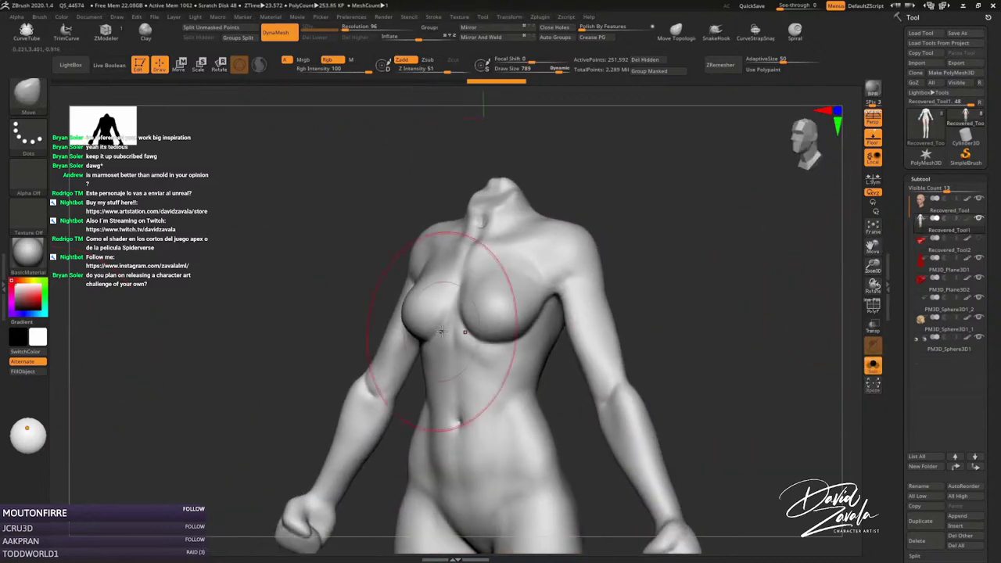
pyautogui.press('[')
pyautogui.press('[')
pyautogui.press('[')
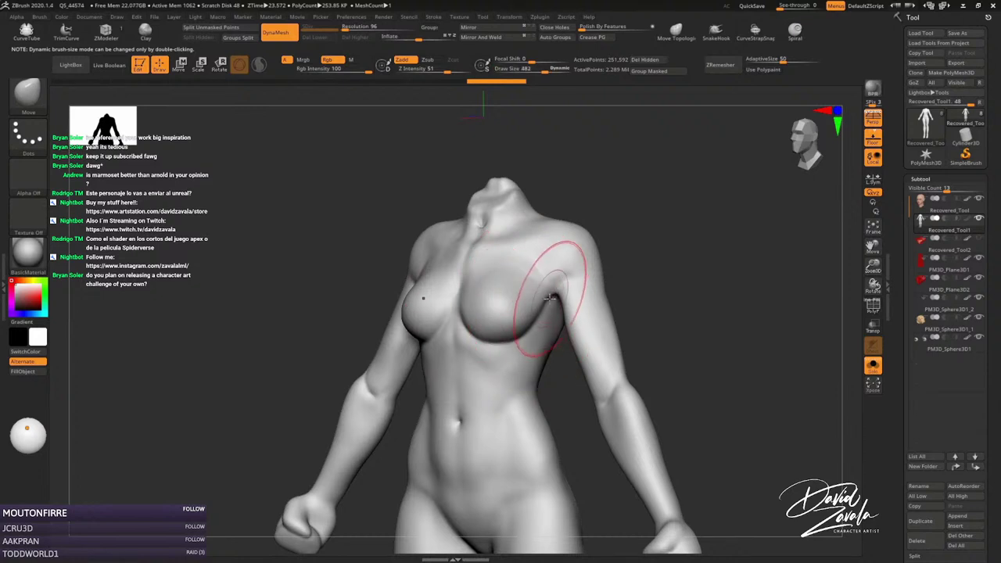
pyautogui.keyDown('shift'); pyautogui.moveTo(550, 297); pyautogui.dragTo(540, 303); pyautogui.keyUp('shift')
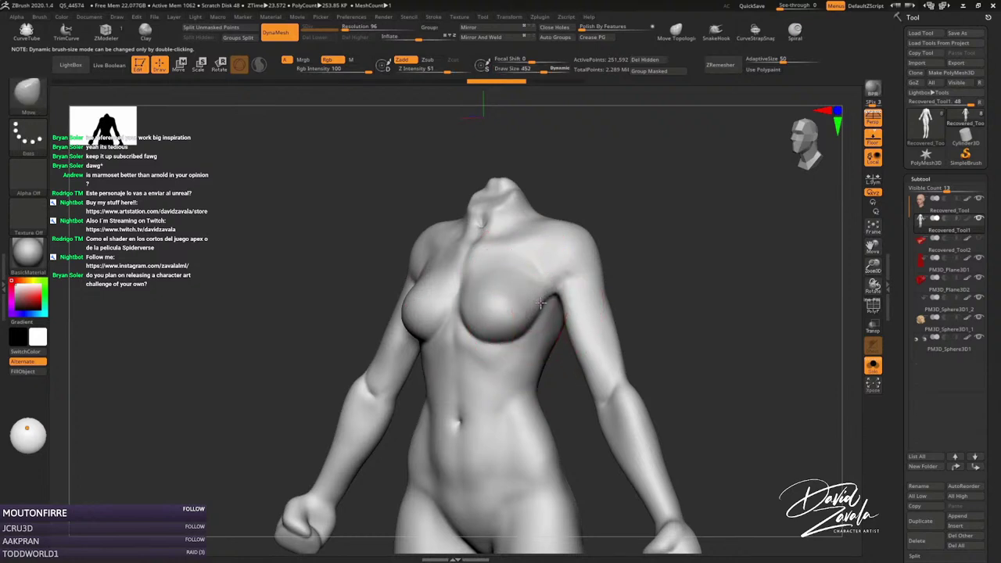
pyautogui.press(']')
pyautogui.moveTo(500, 336)
pyautogui.mouseDown()
pyautogui.moveTo(407, 324)
pyautogui.moveTo(443, 320)
pyautogui.mouseUp()
pyautogui.press('s')
pyautogui.moveTo(250, 234); pyautogui.dragTo(592, 263)
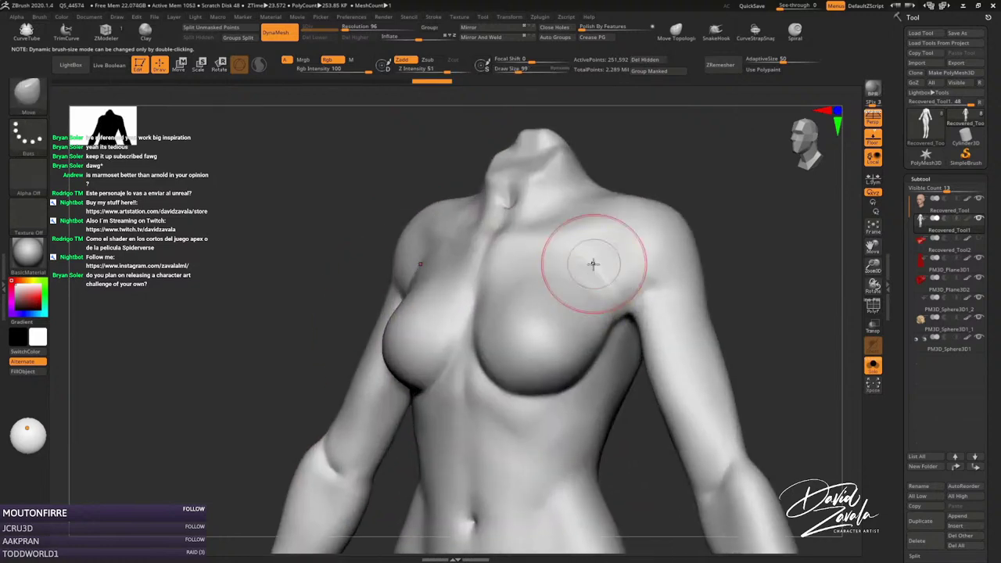
pyautogui.press('[')
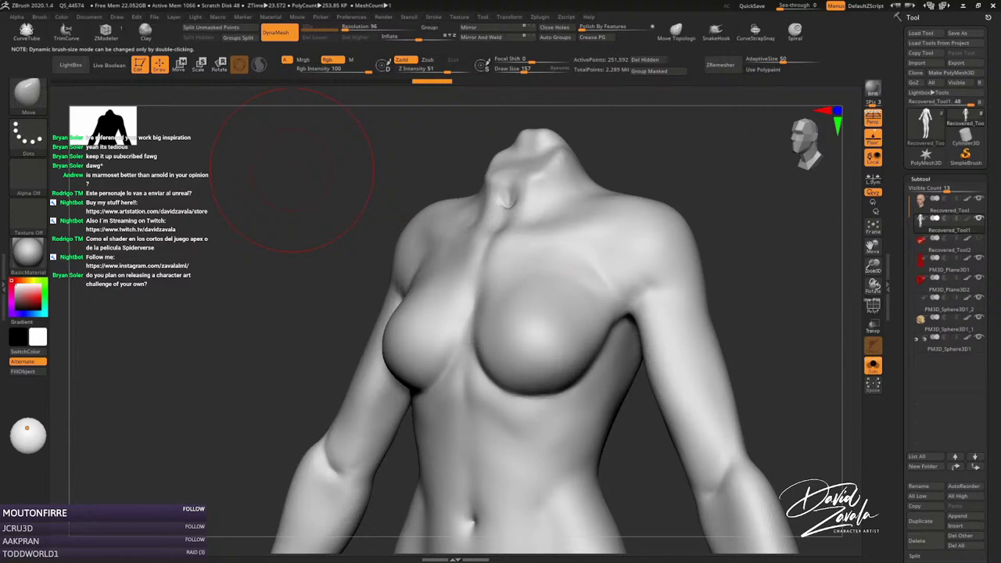
pyautogui.keyDown('shift'); pyautogui.moveTo(537, 230); pyautogui.dragTo(537, 239, button='right'); pyautogui.keyUp('shift')
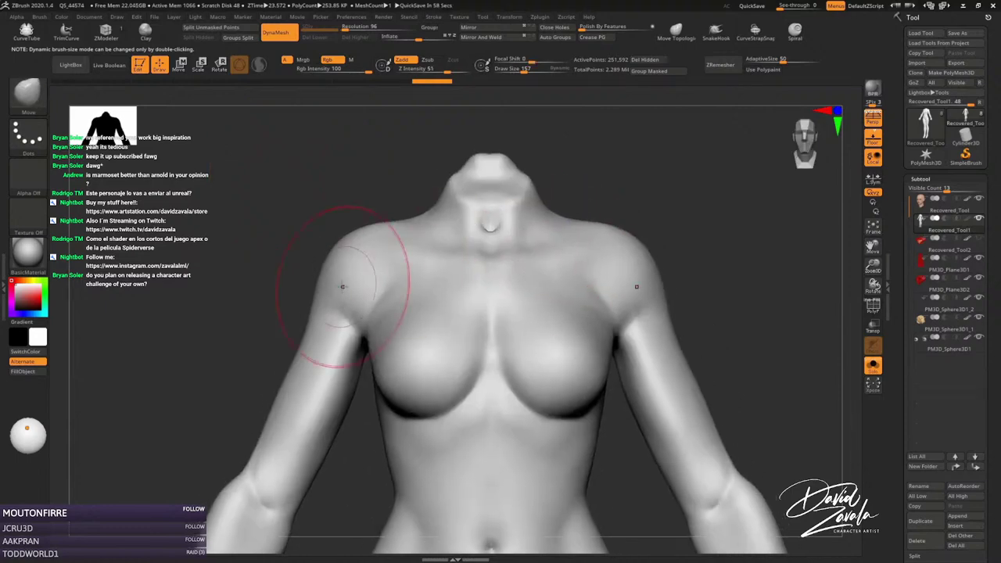
pyautogui.press('s')
pyautogui.moveTo(341, 281); pyautogui.dragTo(335, 271)
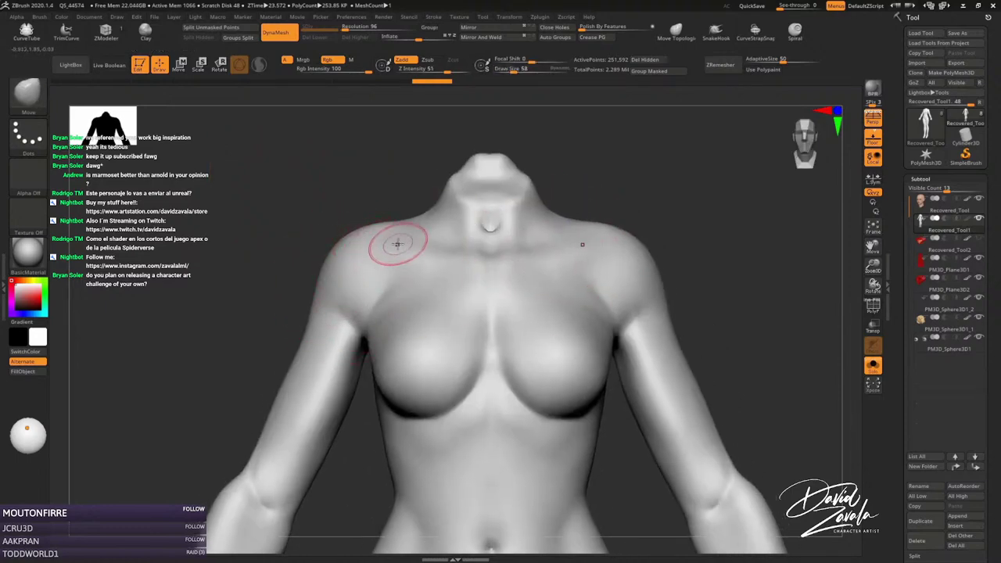
# Smooth and soften the neck, then set up a size-90 Move brush for the shoulder.
pyautogui.moveTo(391, 239); pyautogui.dragTo(383, 247, button='right')
pyautogui.press(']')
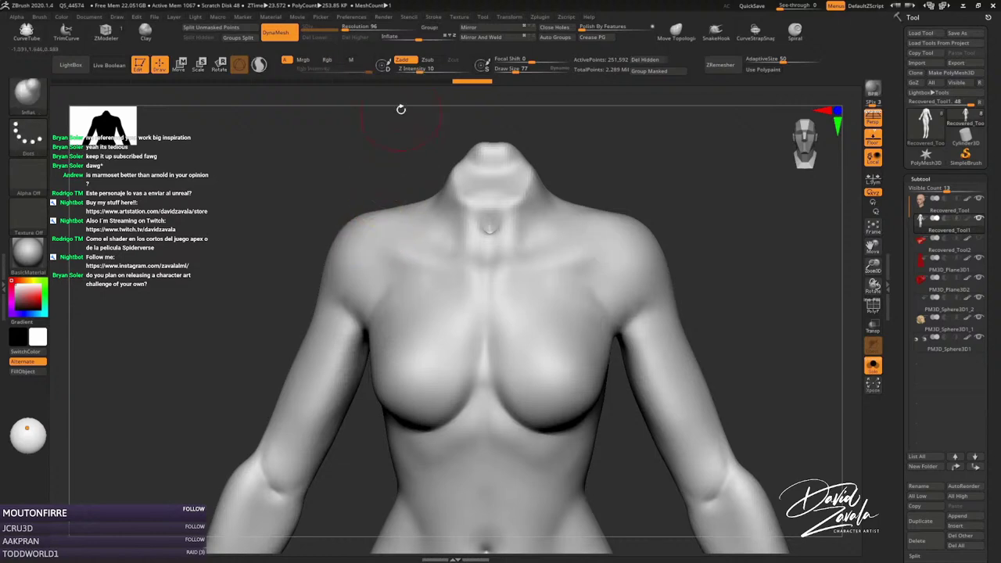
pyautogui.moveTo(380, 235)
pyautogui.mouseDown(button='right')
pyautogui.moveTo(391, 244)
pyautogui.moveTo(650, 219)
pyautogui.mouseUp(button='right')
pyautogui.press('[')
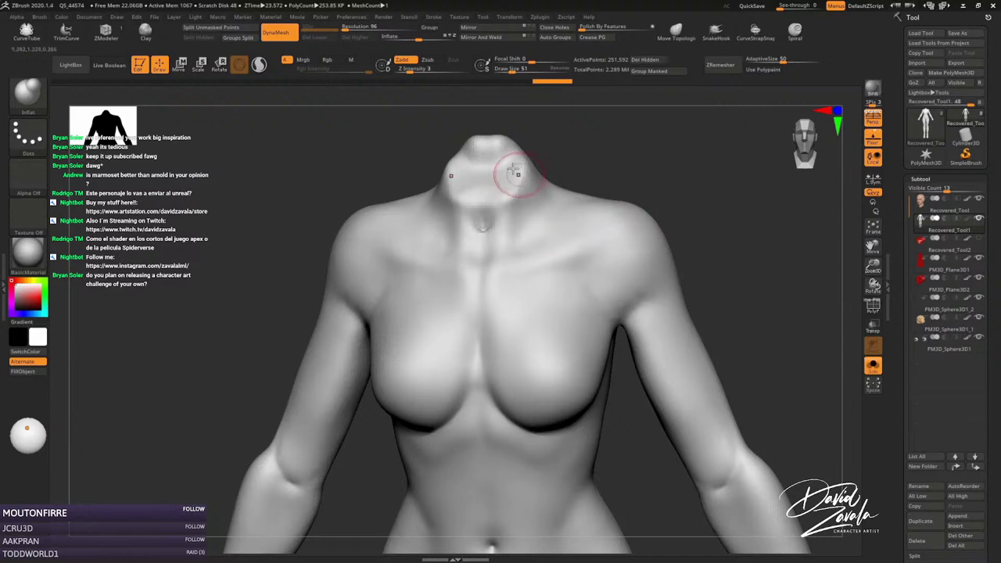
pyautogui.moveTo(514, 170); pyautogui.dragTo(532, 180)
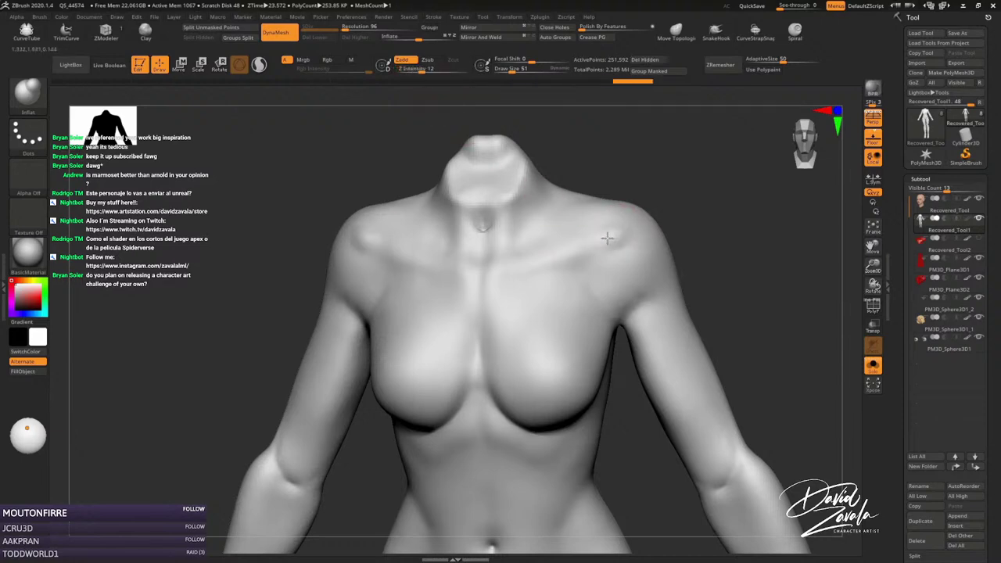
pyautogui.moveTo(469, 290)
pyautogui.keyDown('shift'); pyautogui.mouseDown(button='right')
pyautogui.moveTo(391, 250)
pyautogui.moveTo(358, 269)
pyautogui.mouseUp(button='right'); pyautogui.keyUp('shift')
pyautogui.press('s')
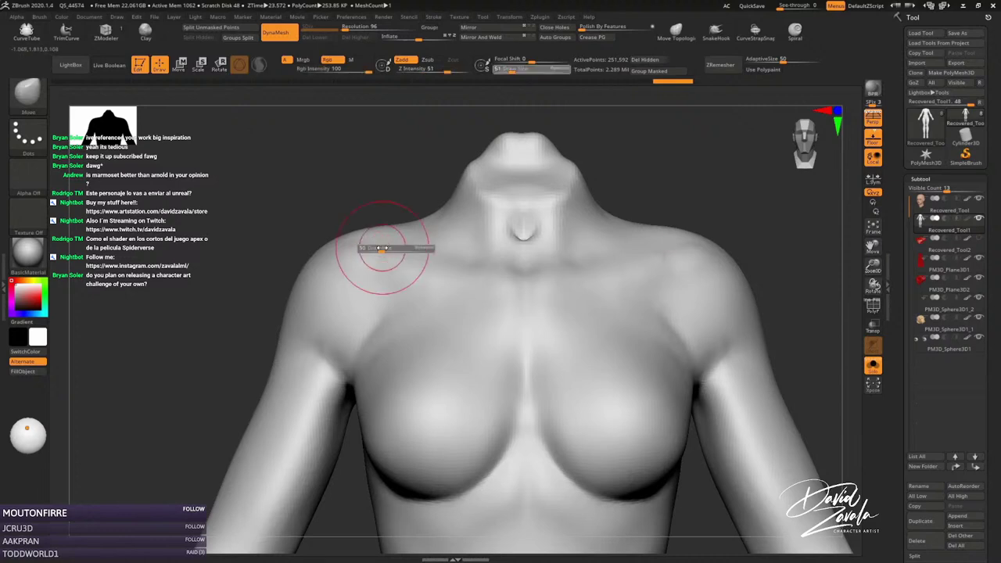
pyautogui.moveTo(381, 248); pyautogui.dragTo(395, 223)
pyautogui.moveTo(401, 225); pyautogui.dragTo(380, 262, button='right')
# Pull the shoulder shape outward with the Move brush, trying brush sizes 99 and 73.
pyautogui.moveTo(380, 261); pyautogui.dragTo(391, 211)
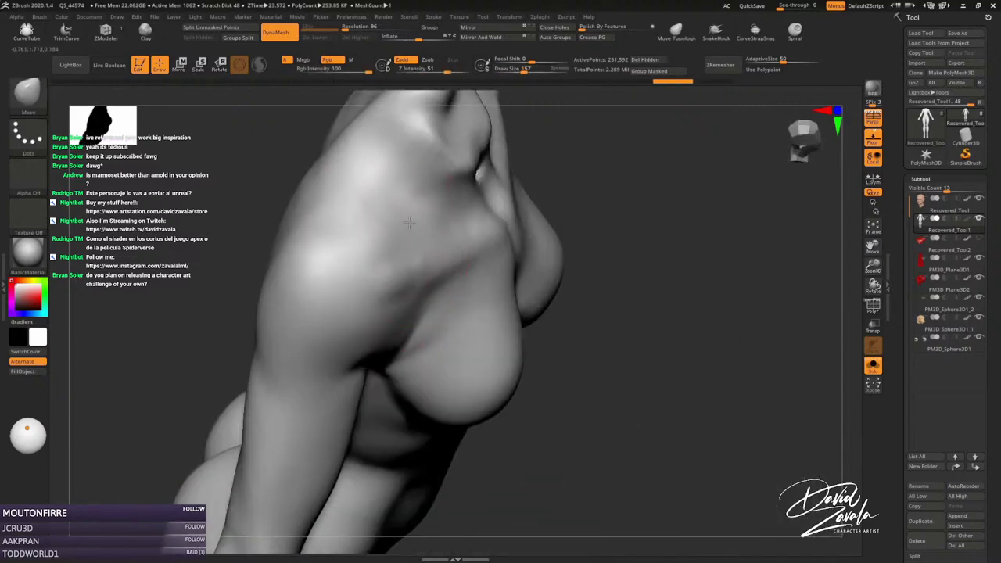
pyautogui.moveTo(391, 227)
pyautogui.mouseDown(button='right')
pyautogui.moveTo(404, 246)
pyautogui.moveTo(340, 190)
pyautogui.moveTo(369, 230)
pyautogui.mouseUp(button='right')
pyautogui.moveTo(368, 230); pyautogui.dragTo(383, 247)
pyautogui.moveTo(391, 257)
pyautogui.mouseDown(button='right')
pyautogui.moveTo(381, 266)
pyautogui.moveTo(380, 224)
pyautogui.moveTo(420, 268)
pyautogui.moveTo(399, 236)
pyautogui.mouseUp(button='right')
pyautogui.press('s')
pyautogui.moveTo(480, 258); pyautogui.dragTo(585, 236, button='right')
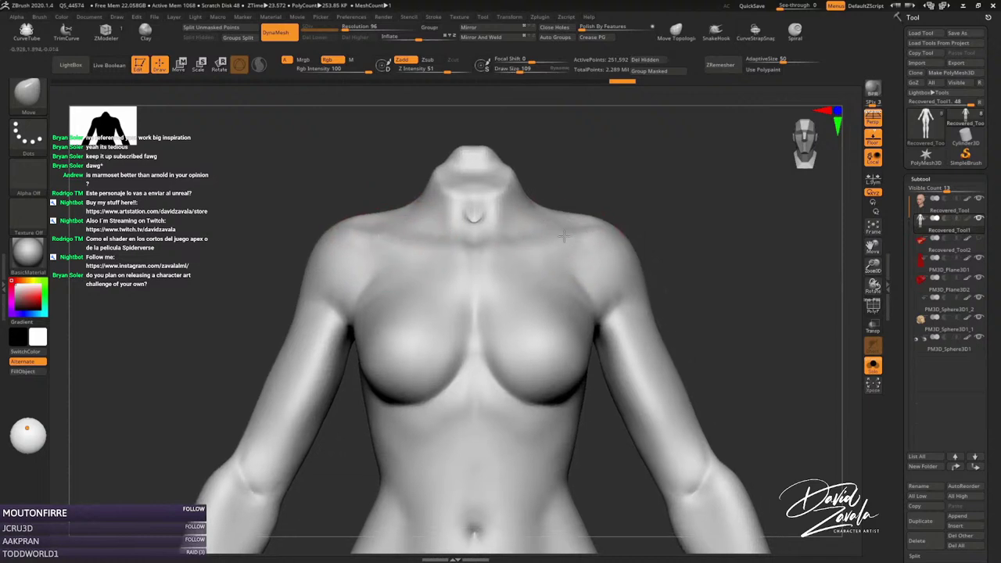
pyautogui.press('s')
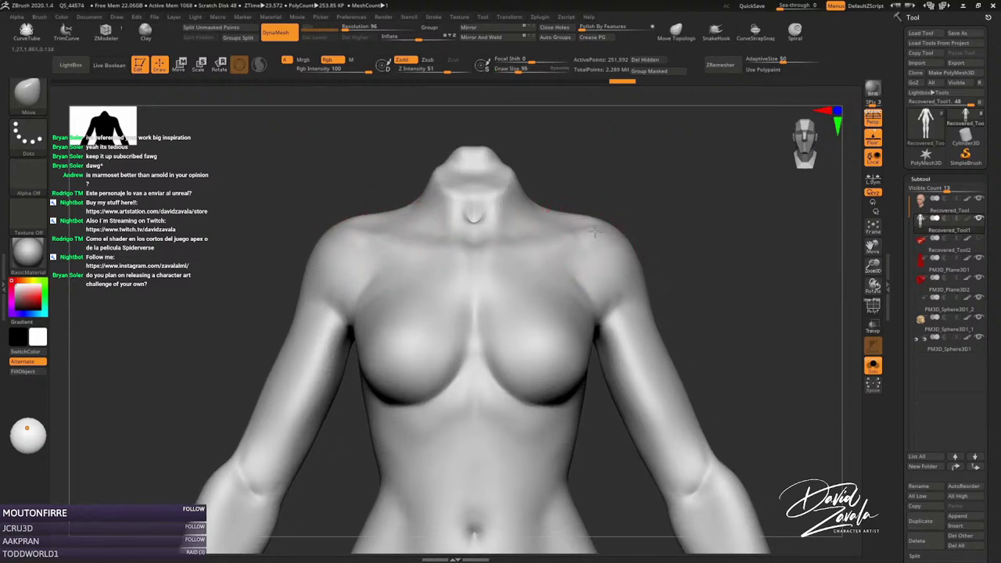
pyautogui.press('s')
pyautogui.click(368, 268)
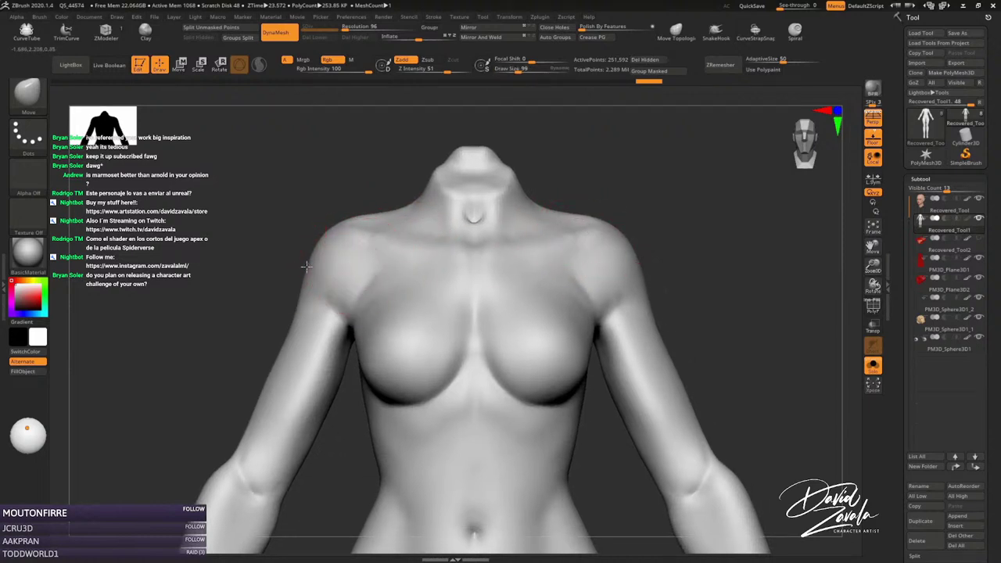
pyautogui.press('s')
pyautogui.click(322, 250)
# Set the brush size to 54 and turn off Solo to show all subtools again.
pyautogui.moveTo(373, 212)
pyautogui.mouseDown()
pyautogui.moveTo(362, 174)
pyautogui.moveTo(373, 195)
pyautogui.mouseUp()
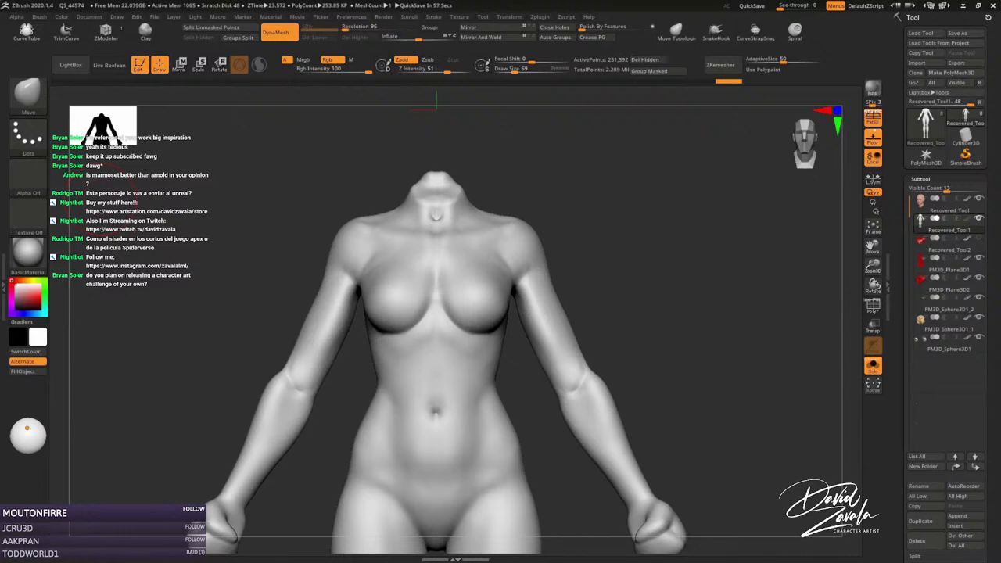
pyautogui.moveTo(521, 235)
pyautogui.mouseDown()
pyautogui.moveTo(492, 253)
pyautogui.moveTo(503, 247)
pyautogui.moveTo(492, 236)
pyautogui.mouseUp()
pyautogui.press('s')
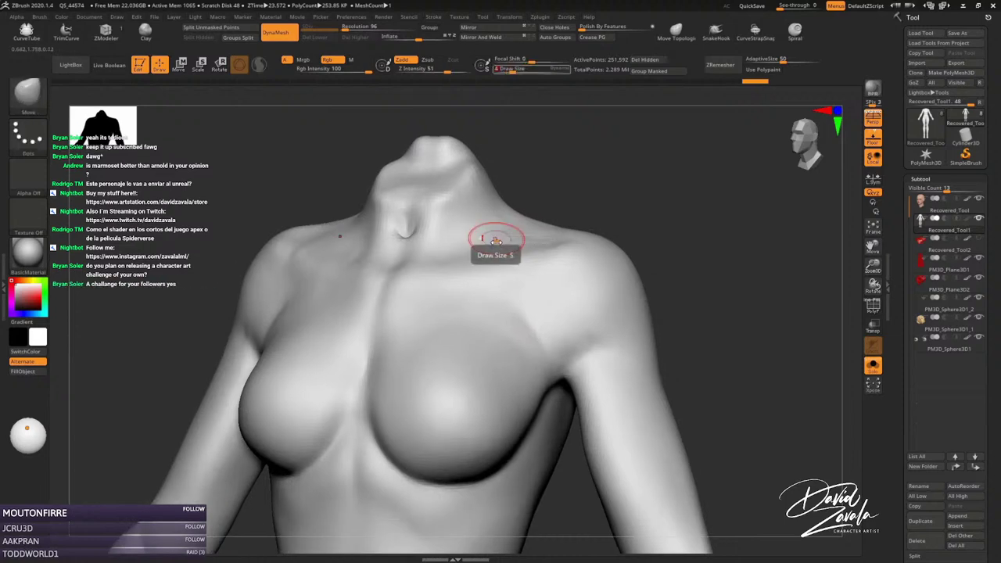
pyautogui.press('d')
pyautogui.press('Return')
pyautogui.click(873, 367)
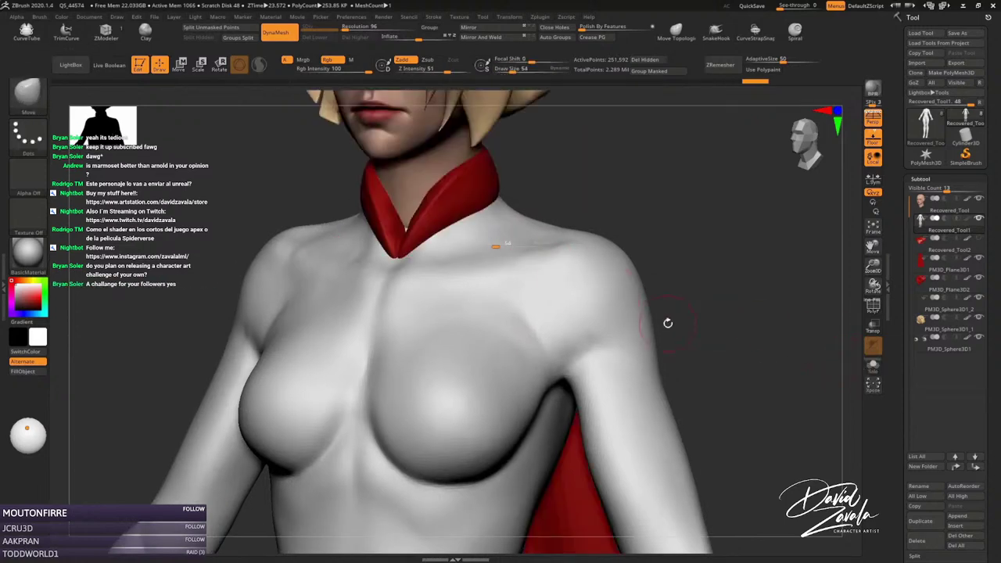
# Hide the red collar and switch to the DamStandard brush at size 81.
pyautogui.click(979, 278)
pyautogui.moveTo(447, 279)
pyautogui.mouseDown(button='right')
pyautogui.moveTo(457, 278)
pyautogui.moveTo(447, 262)
pyautogui.mouseUp(button='right')
pyautogui.moveTo(447, 262); pyautogui.dragTo(447, 245)
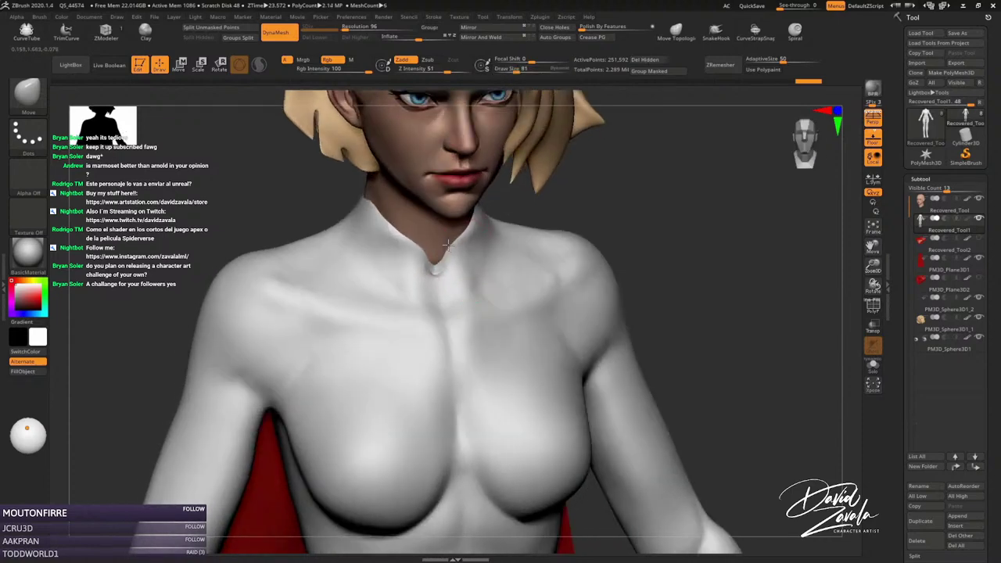
pyautogui.press('b')
pyautogui.press('d')
pyautogui.press('s')
# Carve and deepen creases along the trapezius and shoulder beside the neck, smoothing with Shift.
pyautogui.moveTo(425, 258); pyautogui.dragTo(366, 243, button='right')
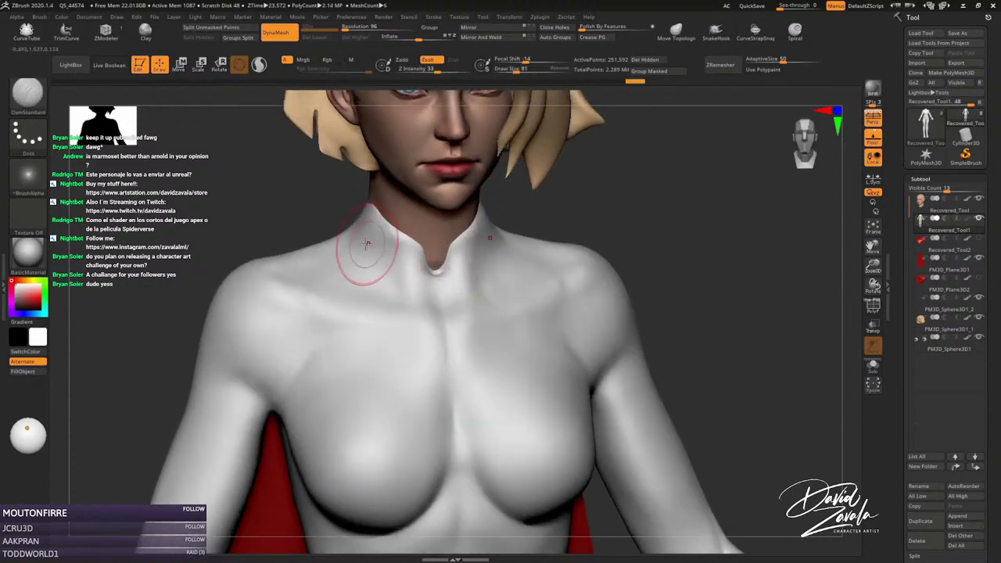
pyautogui.moveTo(406, 297)
pyautogui.mouseDown(button='right')
pyautogui.moveTo(512, 237)
pyautogui.moveTo(503, 256)
pyautogui.moveTo(536, 241)
pyautogui.moveTo(554, 268)
pyautogui.moveTo(552, 253)
pyautogui.mouseUp(button='right')
pyautogui.press('shift')
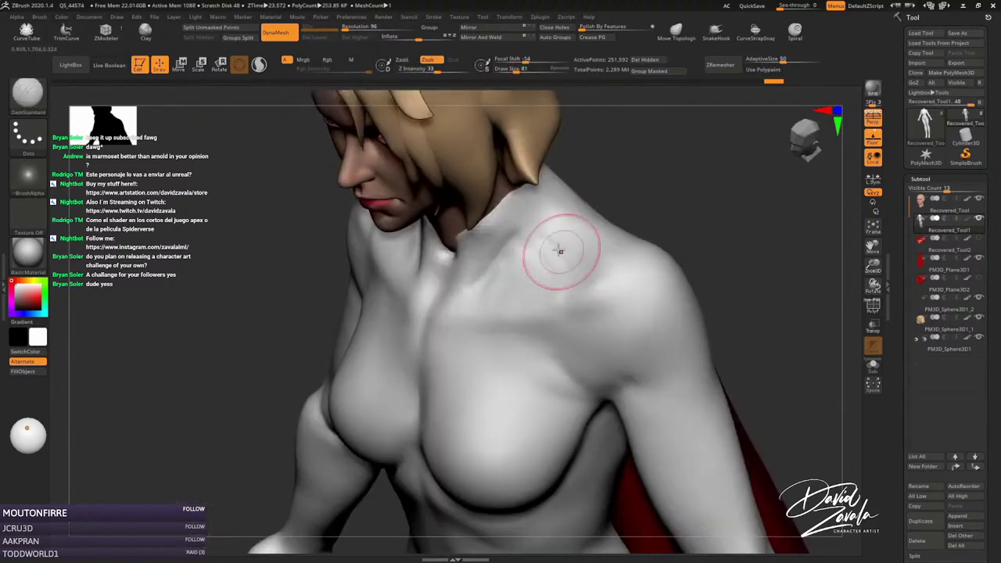
pyautogui.moveTo(538, 226); pyautogui.dragTo(568, 271)
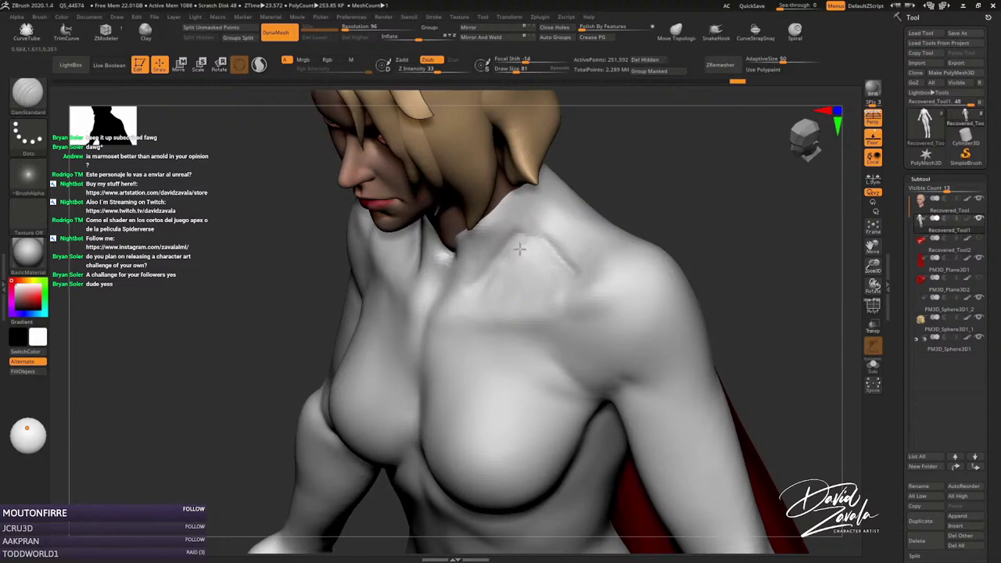
pyautogui.moveTo(572, 281); pyautogui.dragTo(494, 293, button='right')
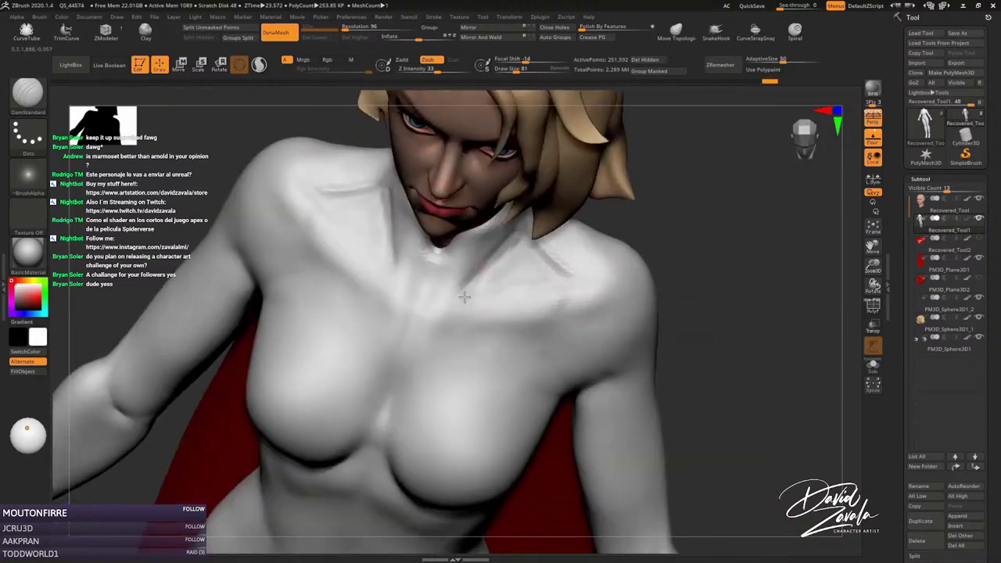
pyautogui.moveTo(554, 265); pyautogui.dragTo(575, 286)
pyautogui.moveTo(466, 289)
pyautogui.keyDown('shift'); pyautogui.mouseDown(button='right')
pyautogui.moveTo(501, 282)
pyautogui.moveTo(525, 252)
pyautogui.moveTo(545, 252)
pyautogui.moveTo(459, 268)
pyautogui.moveTo(384, 261)
pyautogui.mouseUp(button='right'); pyautogui.keyUp('shift')
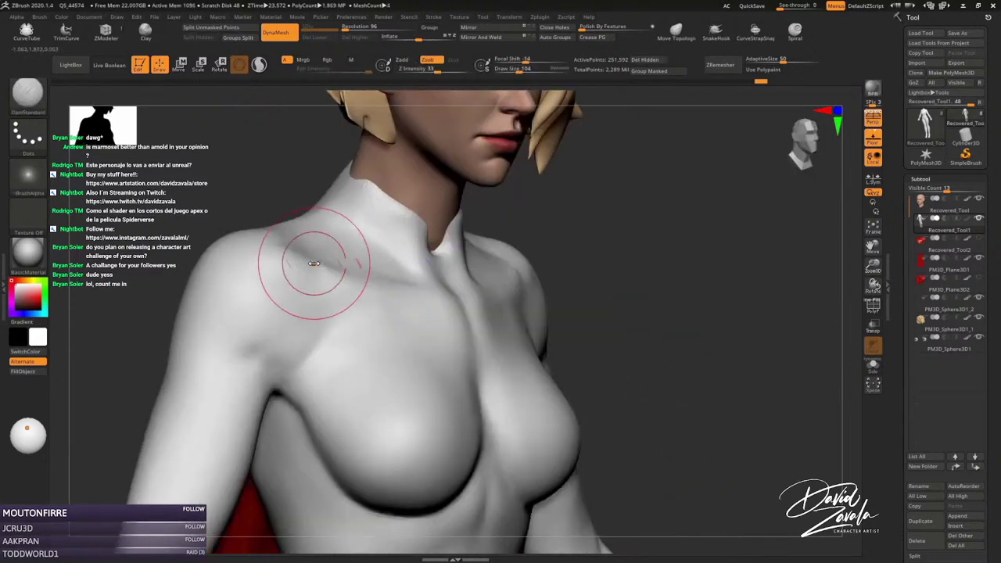
pyautogui.moveTo(320, 263)
pyautogui.keyDown('ctrl'); pyautogui.mouseDown(button='right')
pyautogui.moveTo(330, 212)
pyautogui.moveTo(367, 254)
pyautogui.moveTo(458, 279)
pyautogui.moveTo(342, 289)
pyautogui.moveTo(467, 275)
pyautogui.moveTo(470, 255)
pyautogui.moveTo(463, 265)
pyautogui.mouseUp(button='right'); pyautogui.keyUp('ctrl')
pyautogui.press('b')
pyautogui.press('d')
pyautogui.press('s')
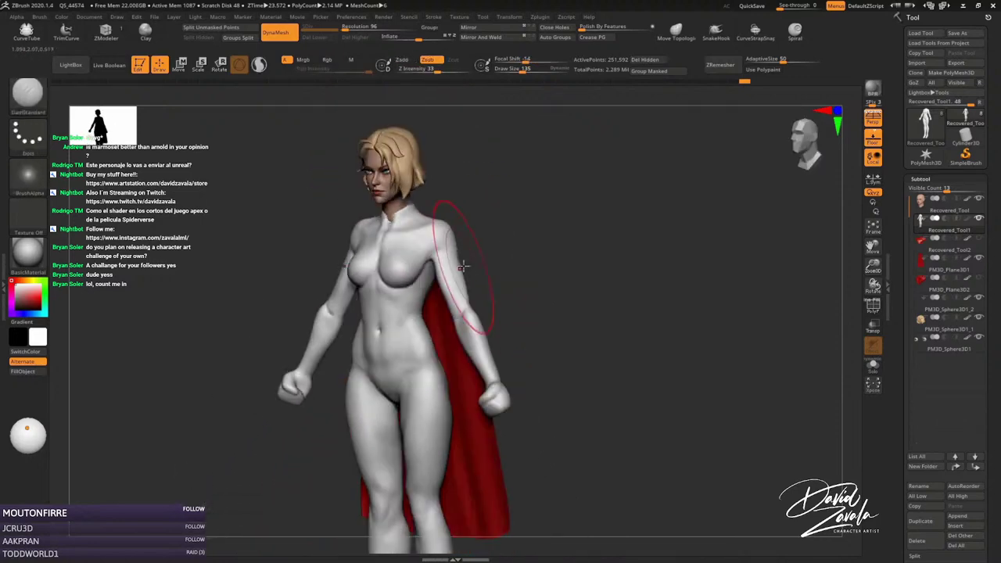
# Lasso-mask the torso and legs, leaving the arms unmasked.
pyautogui.moveTo(300, 233)
pyautogui.mouseDown(button='right')
pyautogui.moveTo(438, 242)
pyautogui.moveTo(472, 257)
pyautogui.mouseUp(button='right')
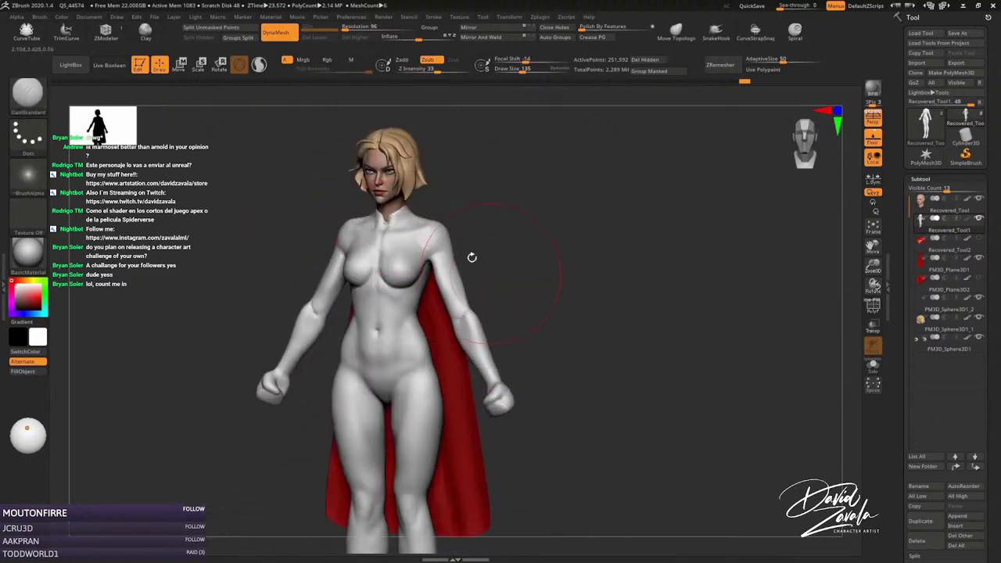
pyautogui.press('b')
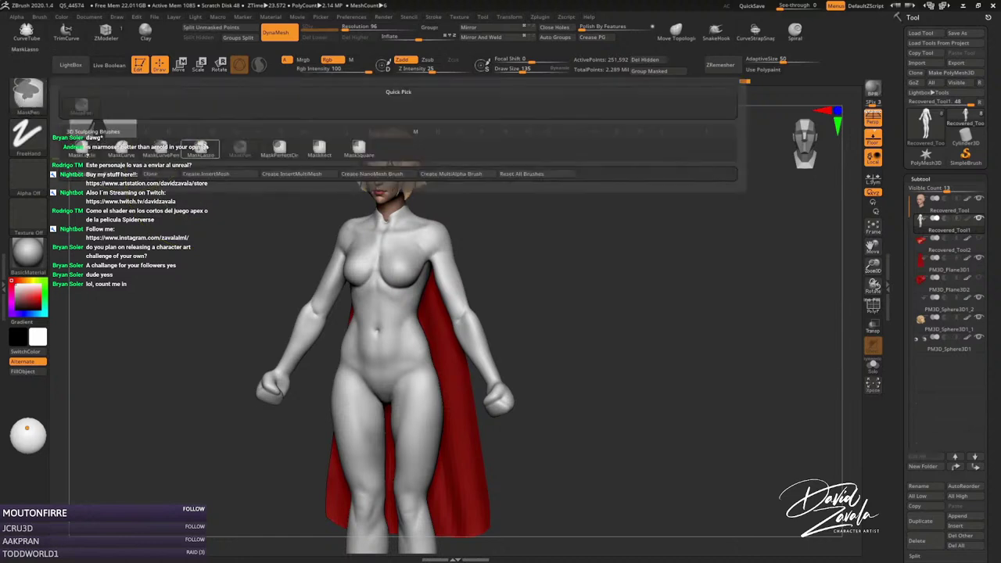
pyautogui.press('d')
pyautogui.press('s')
pyautogui.keyDown('shift'); pyautogui.moveTo(461, 233); pyautogui.dragTo(478, 179, button='right'); pyautogui.keyUp('shift')
pyautogui.keyDown('ctrl'); pyautogui.moveTo(500, 196); pyautogui.dragTo(425, 289); pyautogui.keyUp('ctrl')
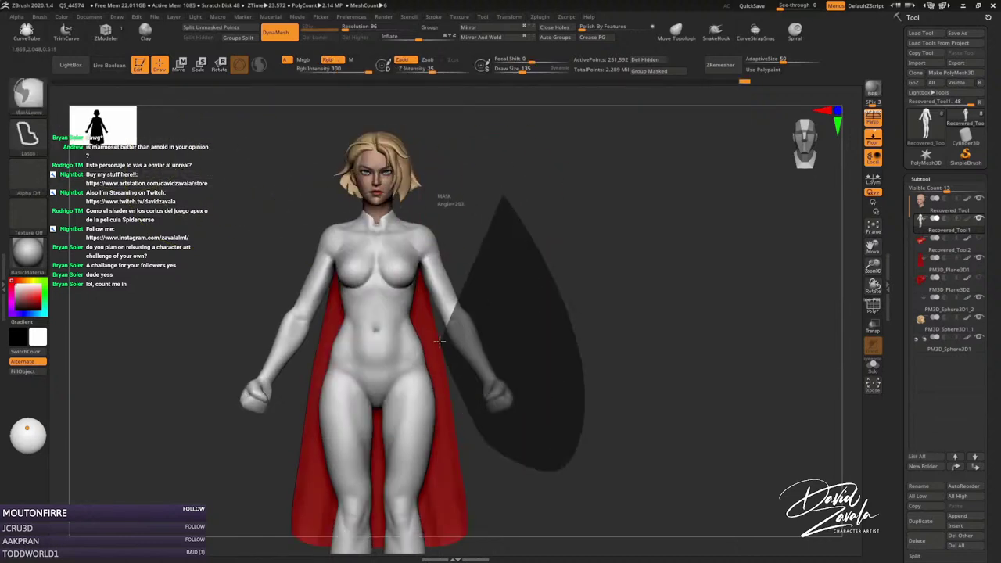
pyautogui.keyDown('ctrl'); pyautogui.moveTo(412, 244); pyautogui.dragTo(422, 249); pyautogui.keyUp('ctrl')
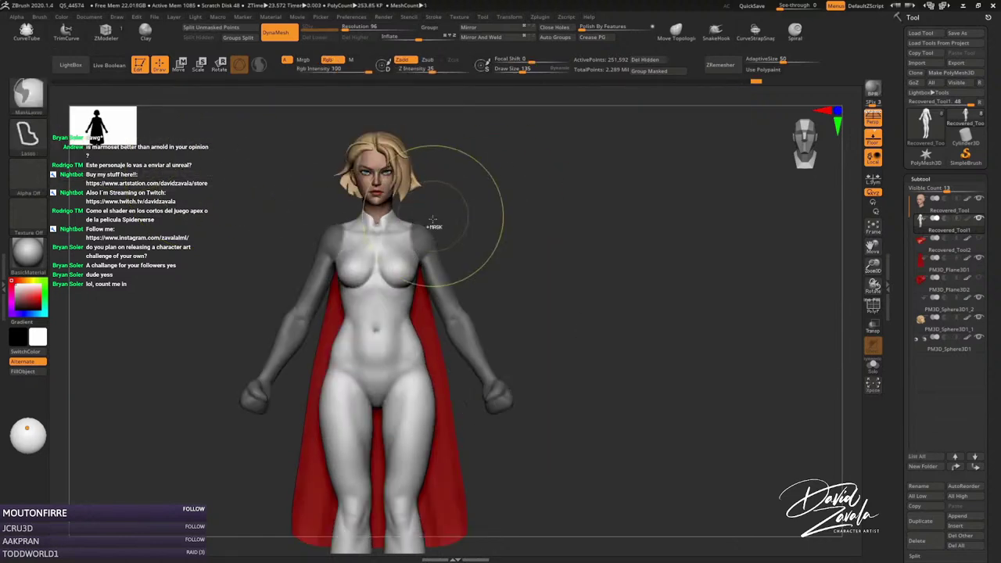
pyautogui.hotkey('ctrl', 'i')
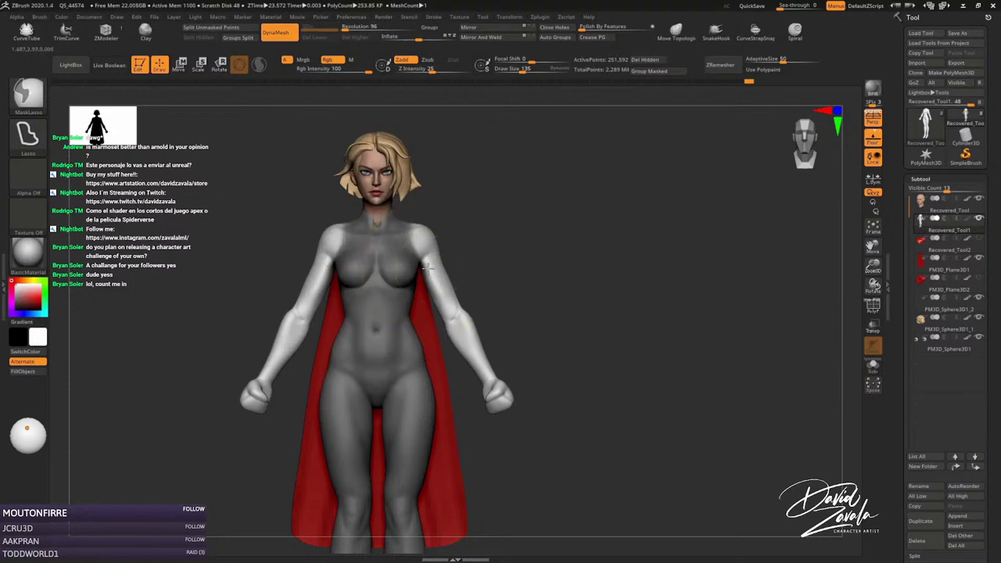
# Draw a Rotate transpose line from shoulder to wrist and spin the left arm.
pyautogui.moveTo(429, 277); pyautogui.dragTo(410, 264, button='right')
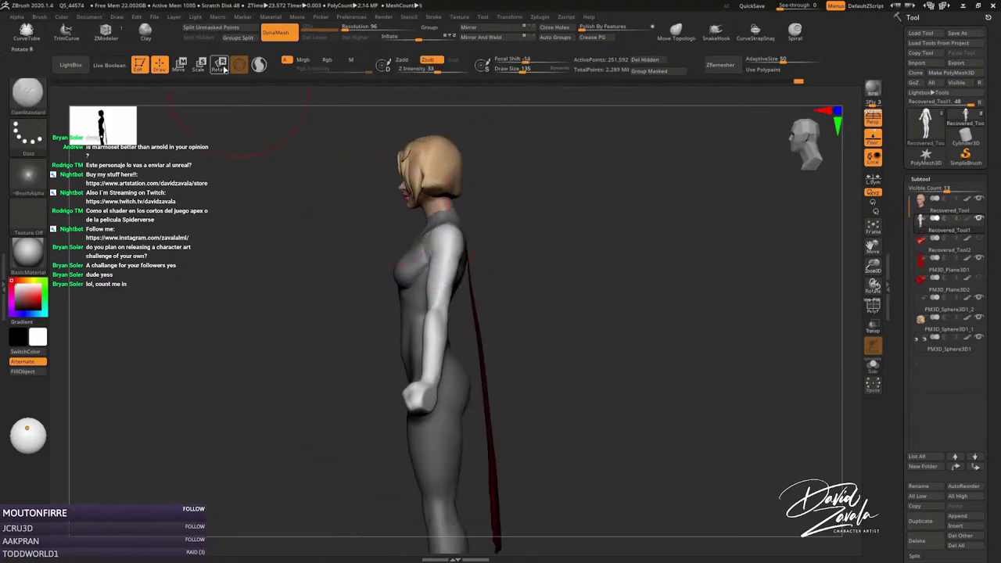
pyautogui.click(223, 67)
pyautogui.moveTo(442, 255)
pyautogui.mouseDown()
pyautogui.moveTo(420, 402)
pyautogui.moveTo(490, 304)
pyautogui.moveTo(641, 218)
pyautogui.moveTo(560, 266)
pyautogui.moveTo(463, 424)
pyautogui.mouseUp()
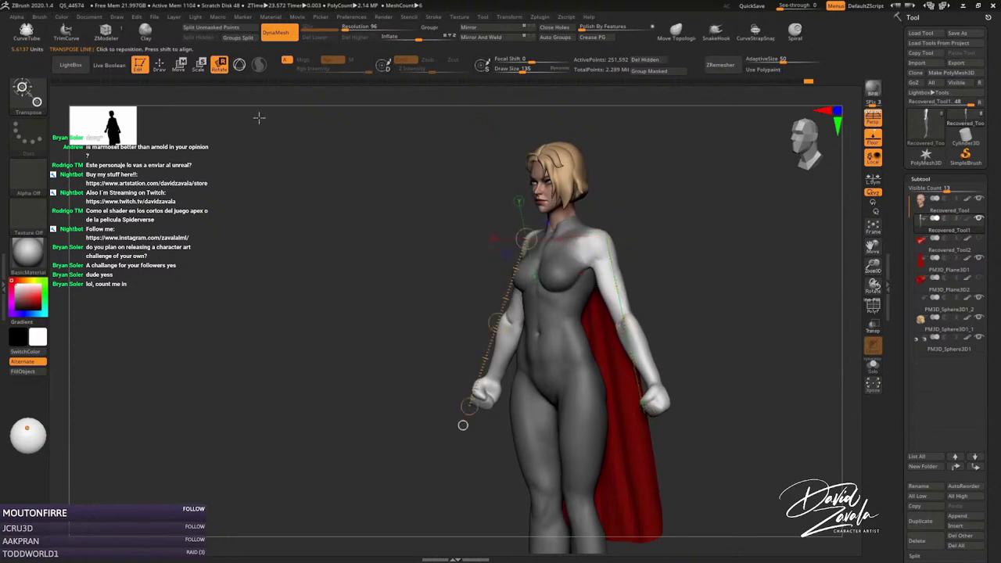
pyautogui.moveTo(347, 256); pyautogui.dragTo(553, 265)
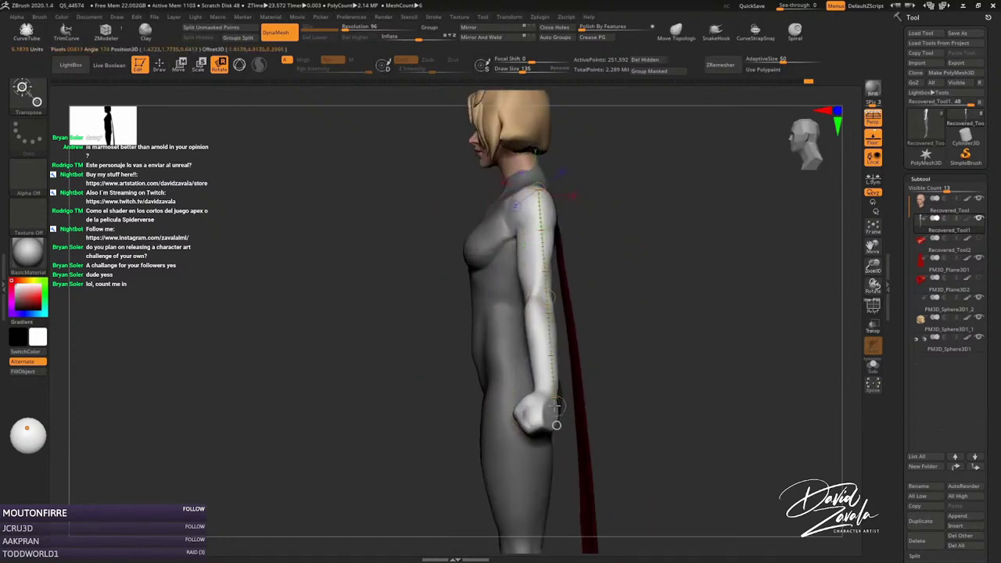
pyautogui.moveTo(518, 409); pyautogui.dragTo(646, 373)
pyautogui.moveTo(597, 288); pyautogui.dragTo(574, 305)
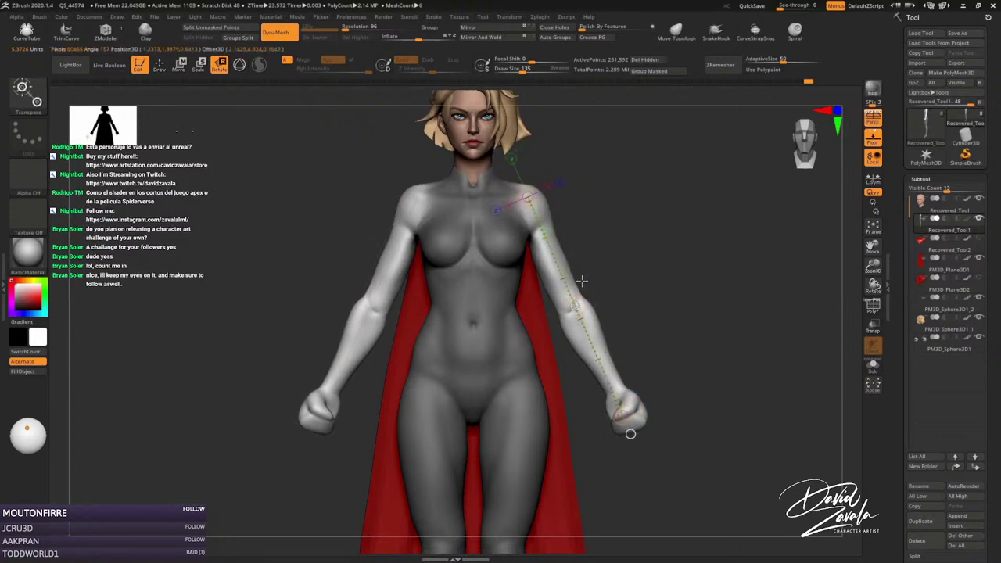
pyautogui.moveTo(630, 434); pyautogui.dragTo(663, 314)
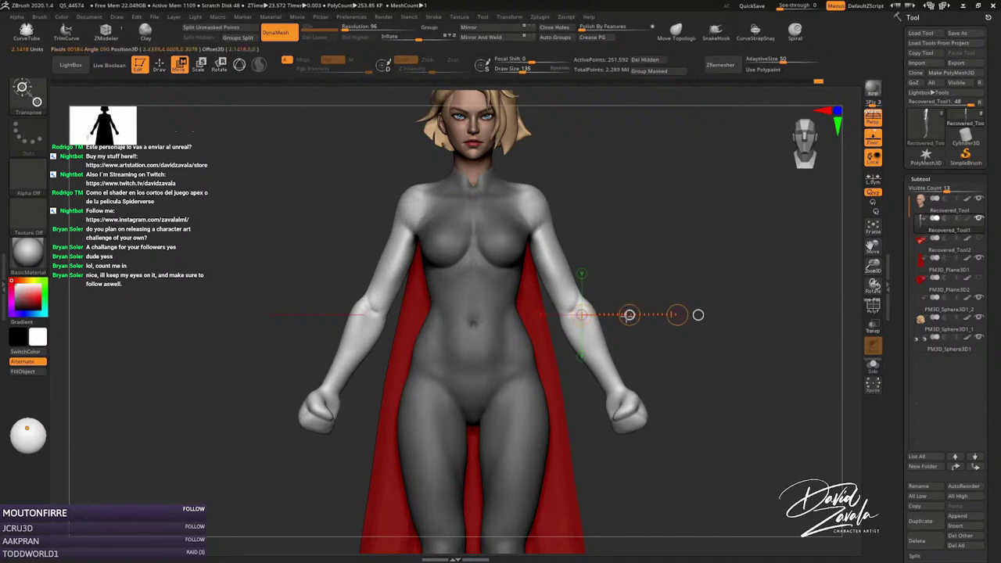
pyautogui.moveTo(629, 314); pyautogui.dragTo(591, 227, button='right')
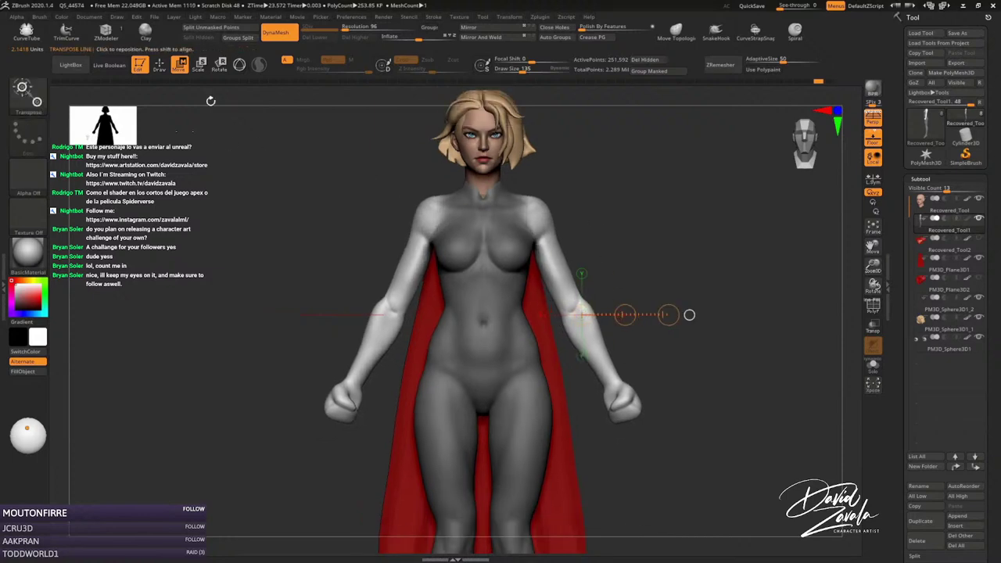
pyautogui.press('q')
pyautogui.moveTo(547, 196)
pyautogui.mouseDown(button='right')
pyautogui.moveTo(597, 230)
pyautogui.moveTo(529, 268)
pyautogui.moveTo(548, 263)
pyautogui.mouseUp(button='right')
# Reshape the chest with the Move brush at size 95.
pyautogui.press('s')
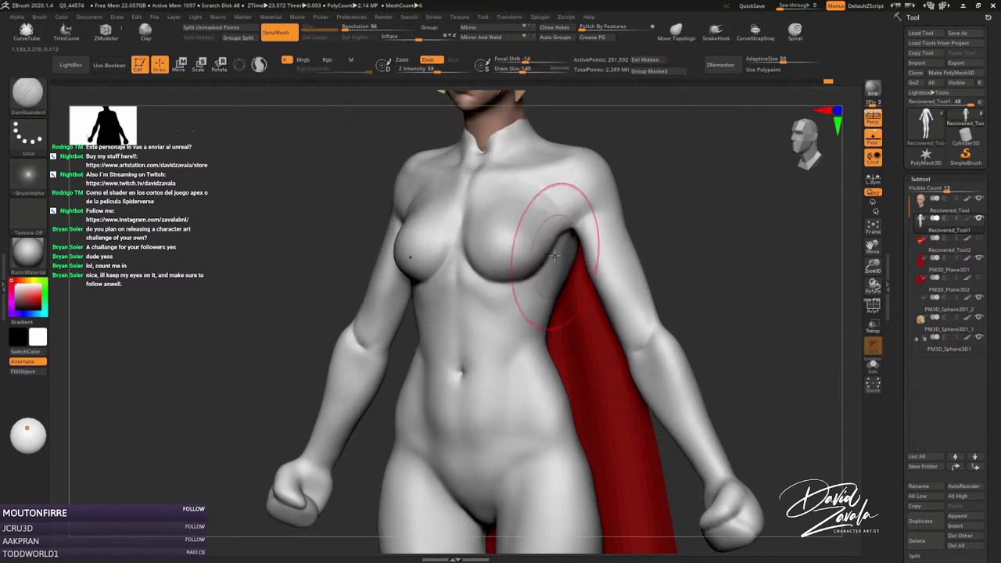
pyautogui.moveTo(559, 245); pyautogui.dragTo(545, 244)
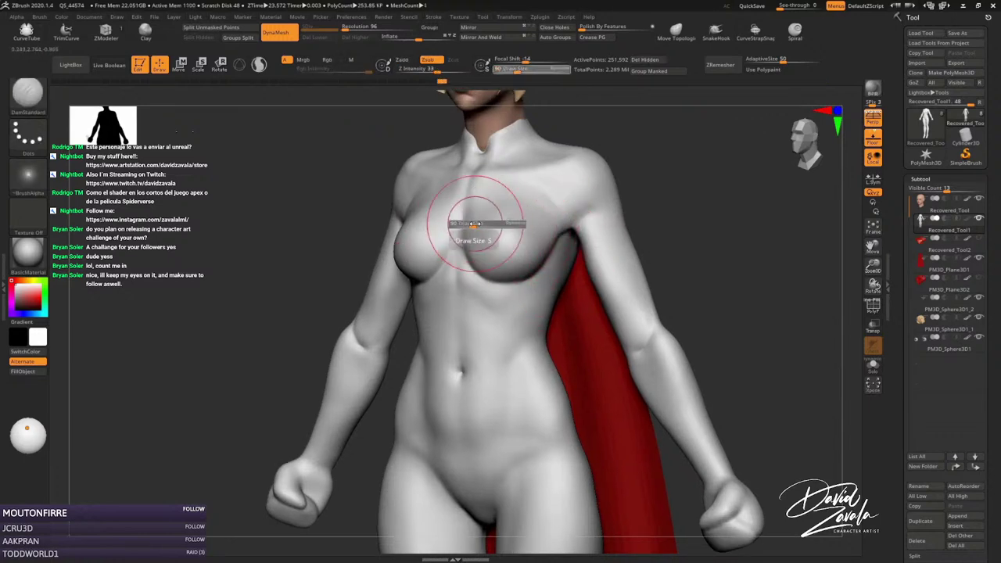
pyautogui.press('b')
pyautogui.press('m')
pyautogui.press('v')
pyautogui.moveTo(471, 219); pyautogui.dragTo(458, 290, button='right')
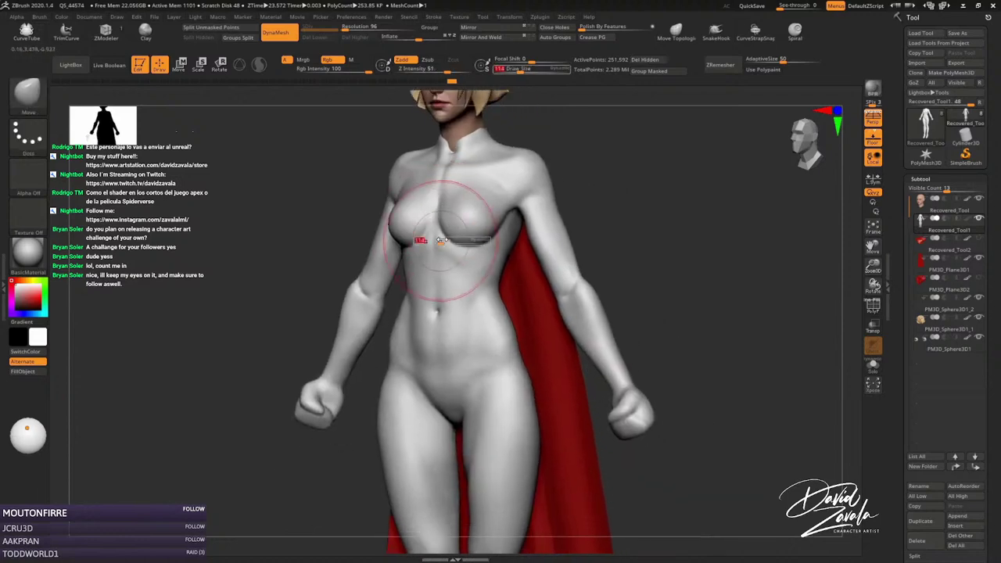
pyautogui.moveTo(425, 368)
pyautogui.mouseDown(button='right')
pyautogui.moveTo(421, 313)
pyautogui.moveTo(449, 302)
pyautogui.moveTo(477, 329)
pyautogui.mouseUp(button='right')
pyautogui.press('b')
pyautogui.press('d')
pyautogui.press('s')
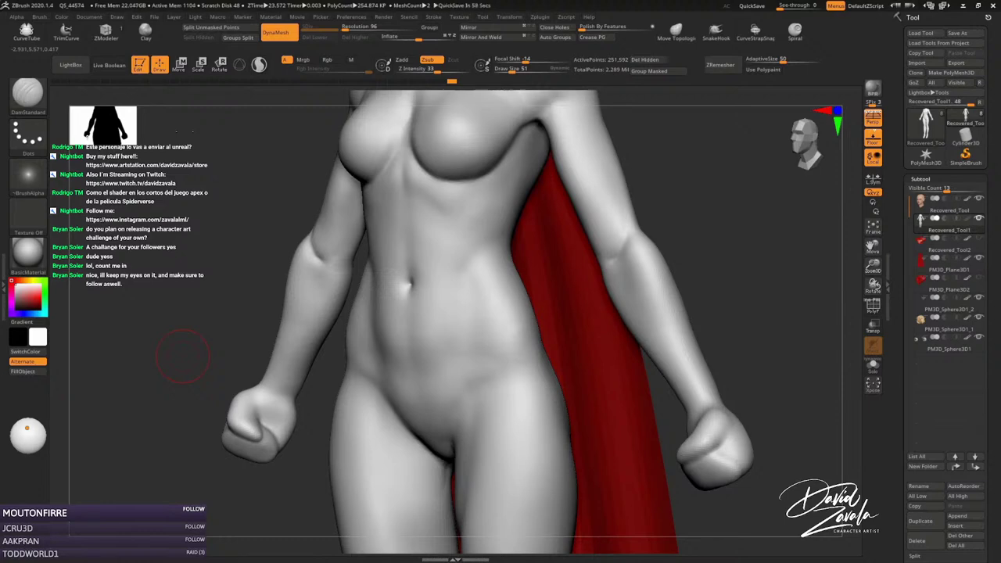
# Set up ClayTubes at size 62 with intensity 9, undoing the faint abdomen strokes.
pyautogui.moveTo(182, 356); pyautogui.dragTo(461, 329, button='right')
pyautogui.press('b')
pyautogui.press('c')
pyautogui.press('t')
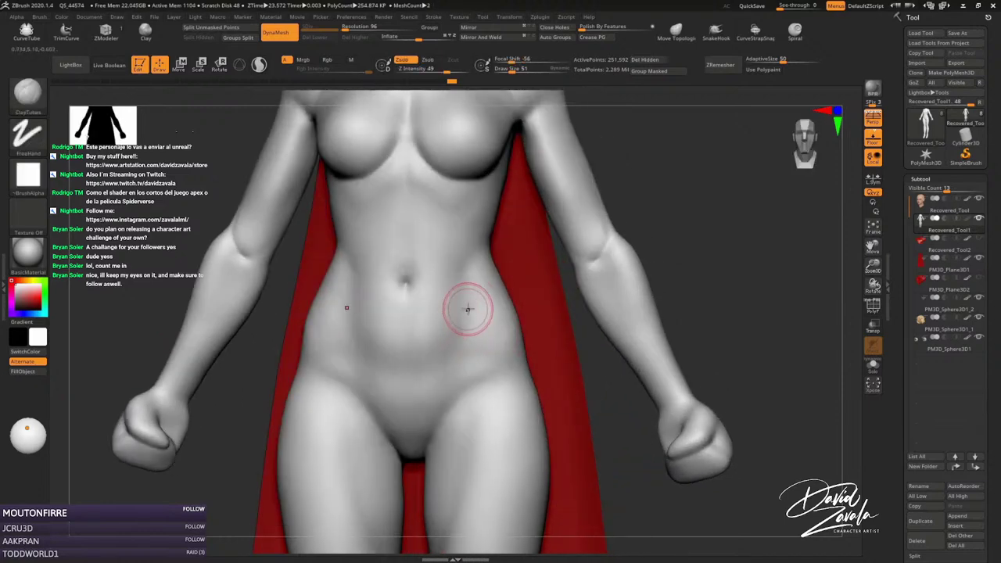
pyautogui.press(']')
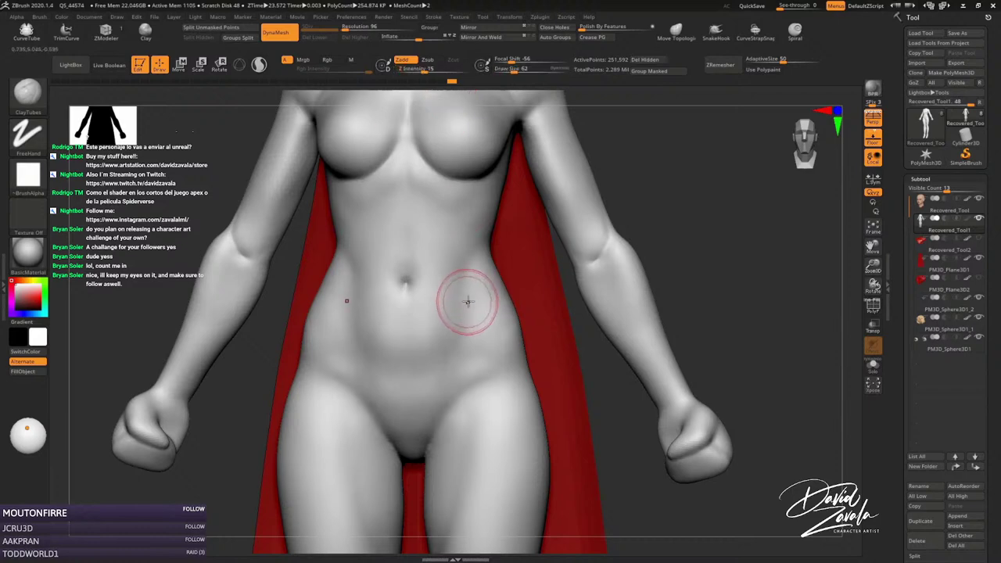
pyautogui.hotkey('ctrl', 'z')
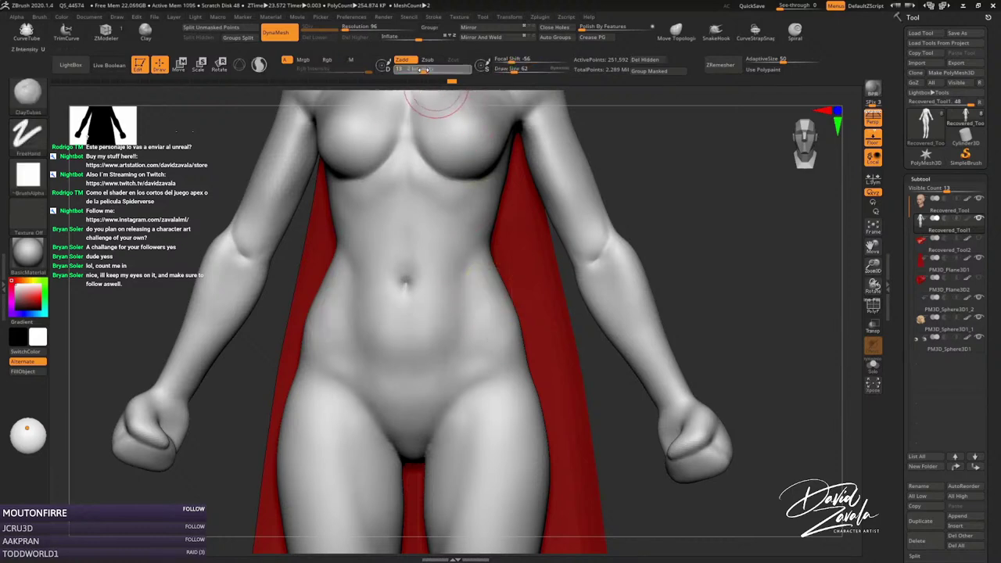
pyautogui.keyDown('alt'); pyautogui.moveTo(442, 297); pyautogui.dragTo(431, 252, button='right'); pyautogui.keyUp('alt')
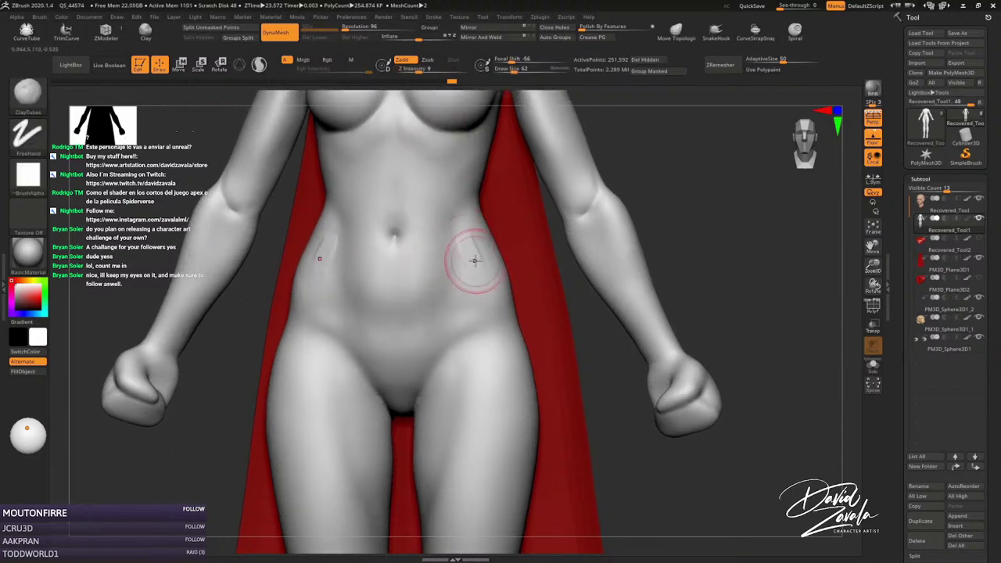
# Build abdominal muscle forms around the navel and obliques with ClayTubes at sizes 77-129.
pyautogui.moveTo(485, 316)
pyautogui.mouseDown(button='right')
pyautogui.moveTo(469, 275)
pyautogui.moveTo(442, 282)
pyautogui.moveTo(480, 279)
pyautogui.moveTo(458, 290)
pyautogui.mouseUp(button='right')
pyautogui.press('s')
pyautogui.moveTo(458, 290); pyautogui.dragTo(473, 284)
pyautogui.moveTo(488, 268); pyautogui.dragTo(469, 263, button='right')
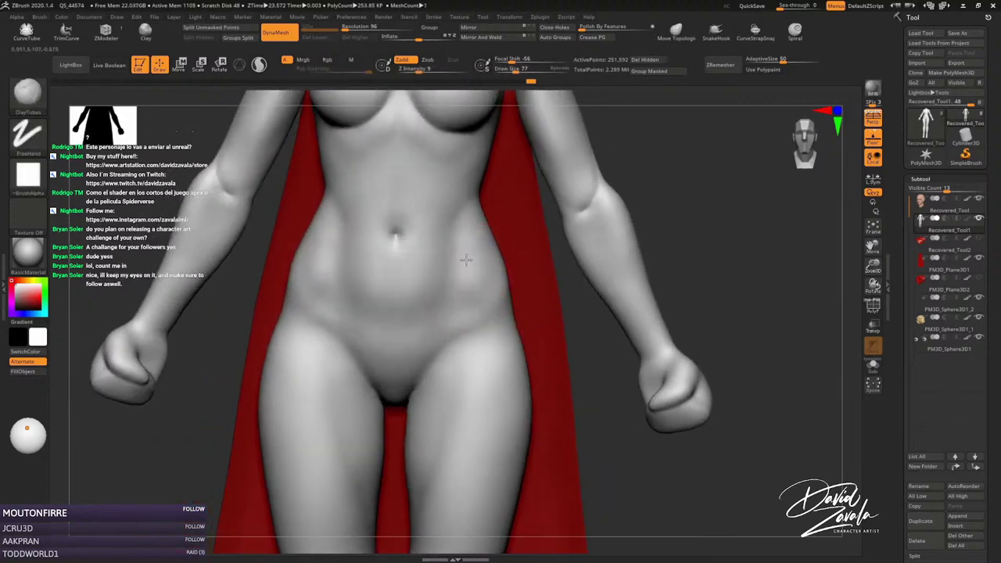
pyautogui.moveTo(402, 291)
pyautogui.mouseDown(button='right')
pyautogui.moveTo(433, 288)
pyautogui.moveTo(413, 272)
pyautogui.mouseUp(button='right')
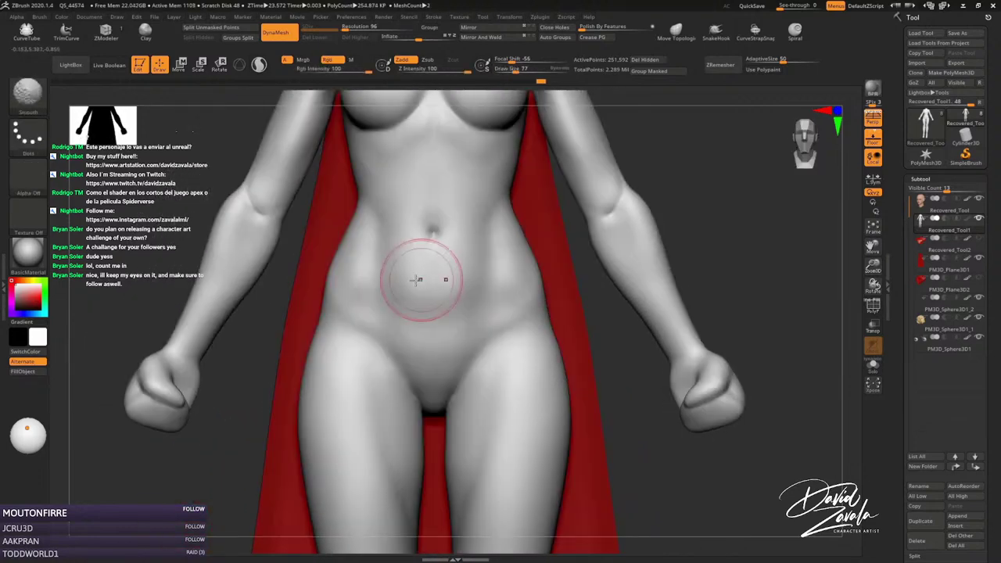
pyautogui.press('s')
pyautogui.moveTo(360, 274); pyautogui.dragTo(390, 299)
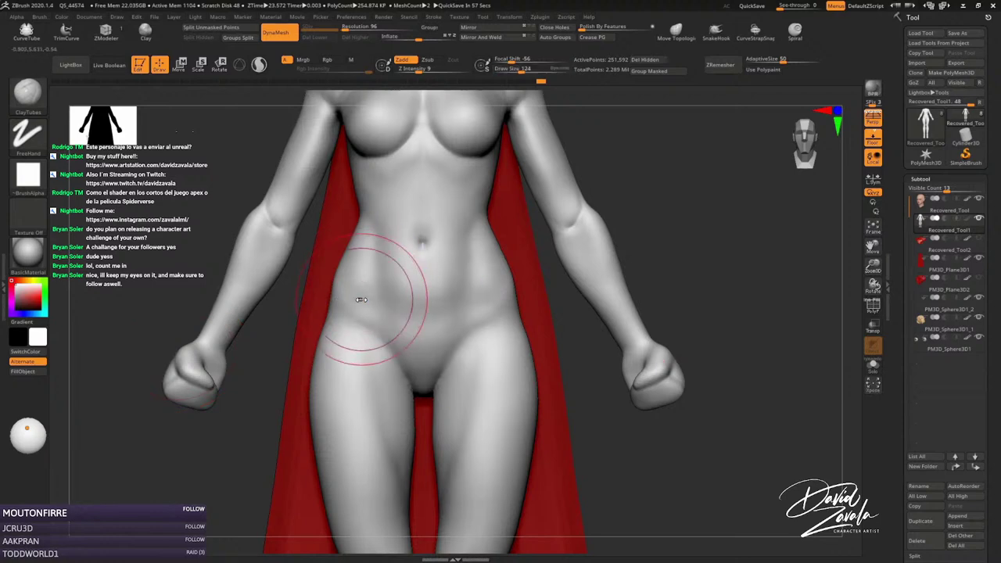
pyautogui.keyDown('alt'); pyautogui.moveTo(357, 347); pyautogui.dragTo(355, 305, button='right'); pyautogui.keyUp('alt')
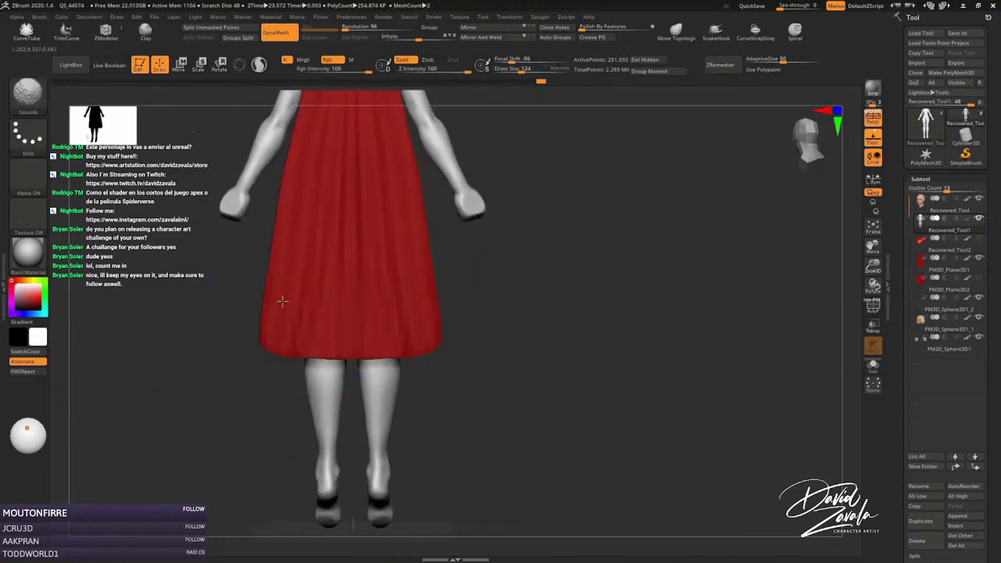
# Solo the body to hide the skirt, zoom on the legs and set brush size 81.
pyautogui.click(872, 365)
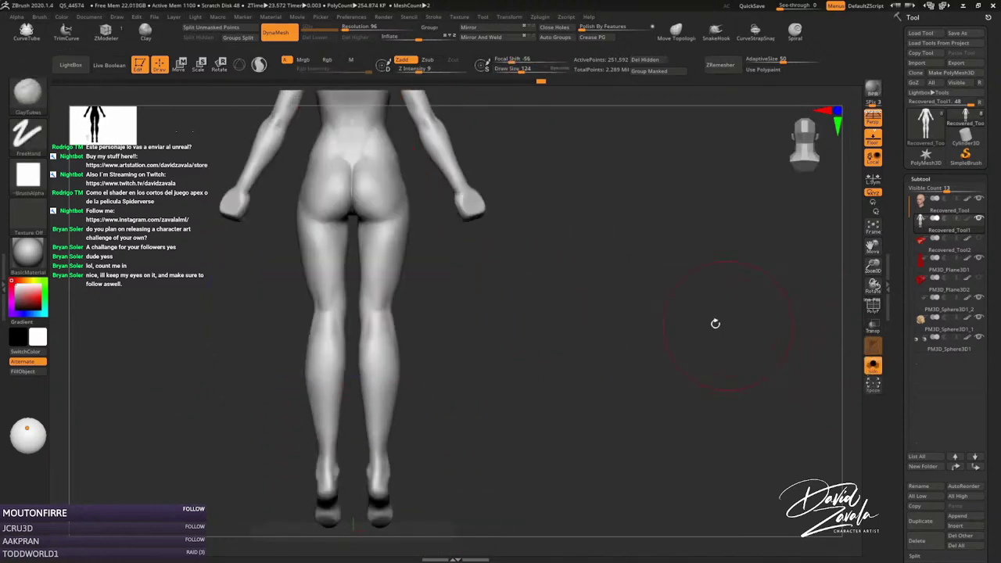
pyautogui.keyDown('alt'); pyautogui.moveTo(425, 235); pyautogui.dragTo(426, 293, button='right'); pyautogui.keyUp('alt')
pyautogui.press('s')
pyautogui.moveTo(425, 294); pyautogui.dragTo(391, 289)
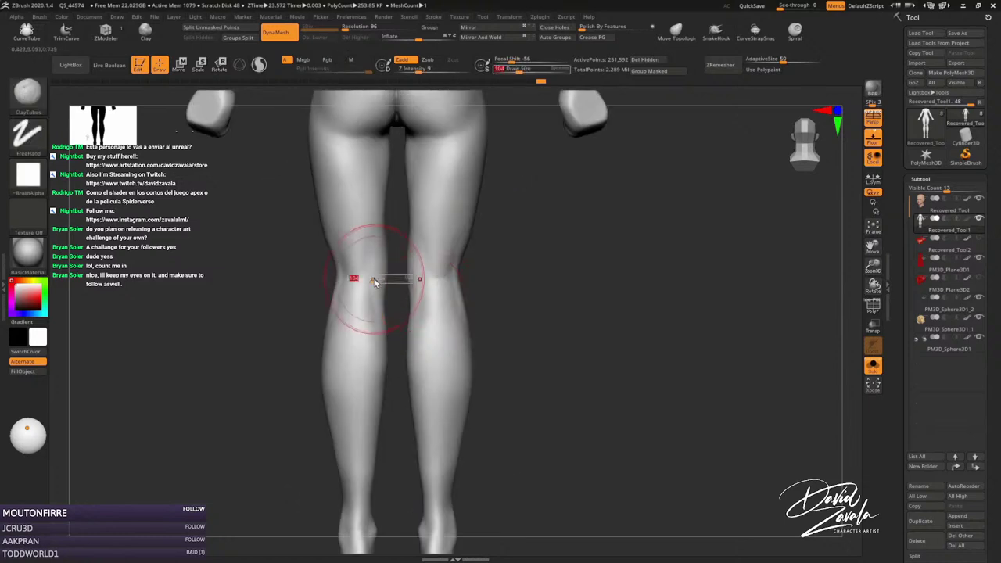
pyautogui.press('s')
pyautogui.moveTo(360, 247); pyautogui.dragTo(369, 266)
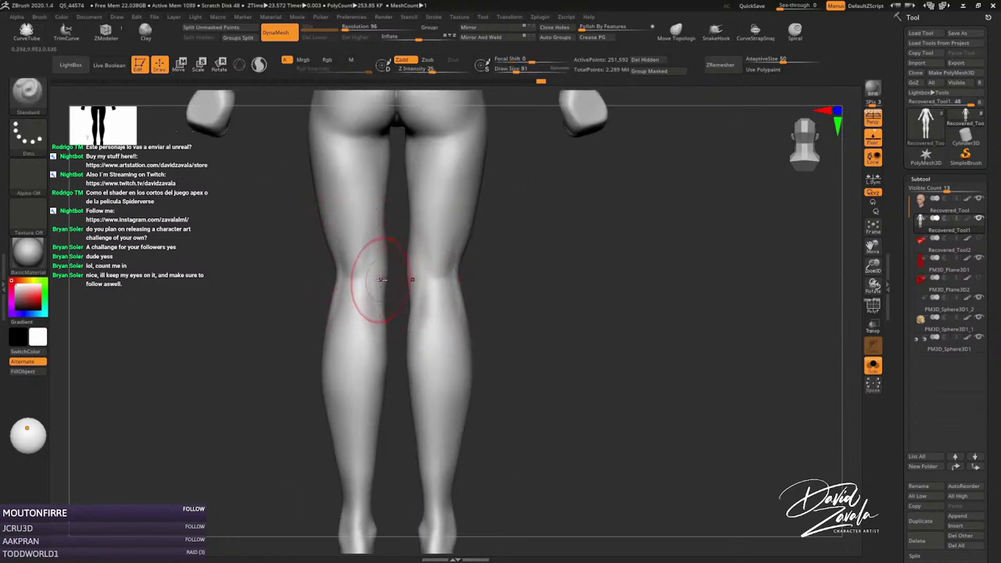
# Carve creases at the backs of the knees with DamStandard, then enlarge the brush to 129.
pyautogui.press('b')
pyautogui.press('d')
pyautogui.press('s')
pyautogui.keyDown('alt'); pyautogui.moveTo(438, 266); pyautogui.dragTo(494, 267, button='right'); pyautogui.keyUp('alt')
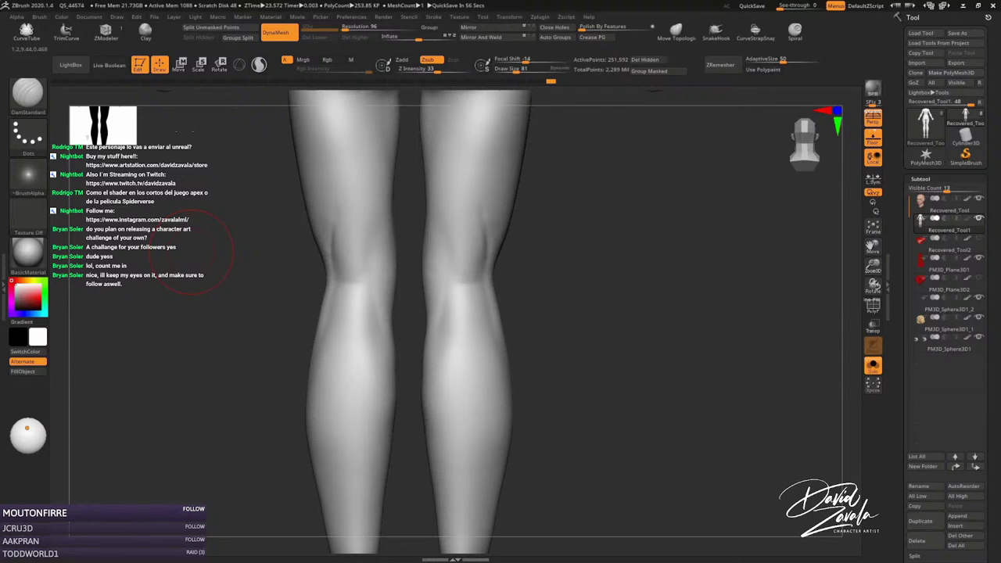
pyautogui.moveTo(312, 279); pyautogui.dragTo(324, 226)
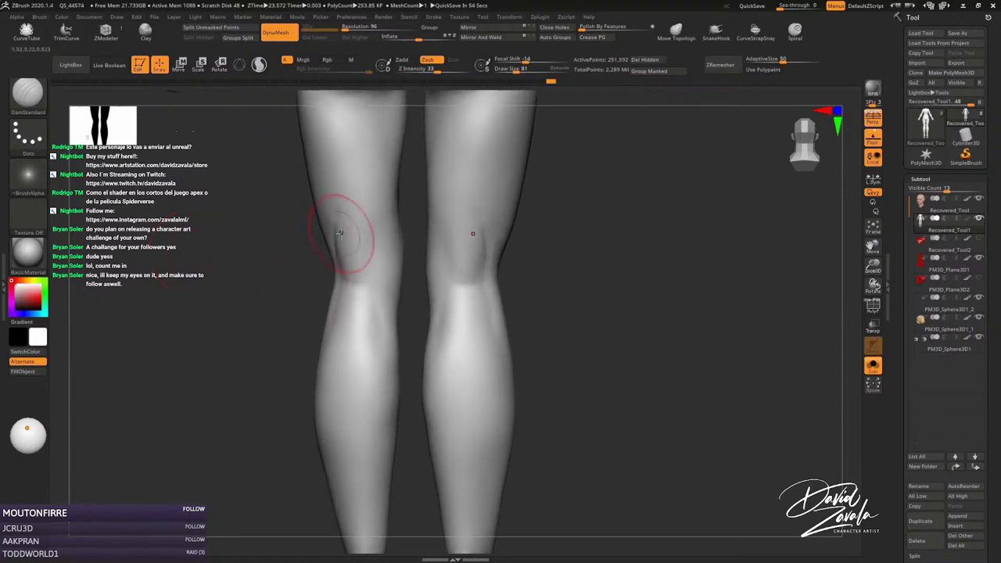
pyautogui.press(']')
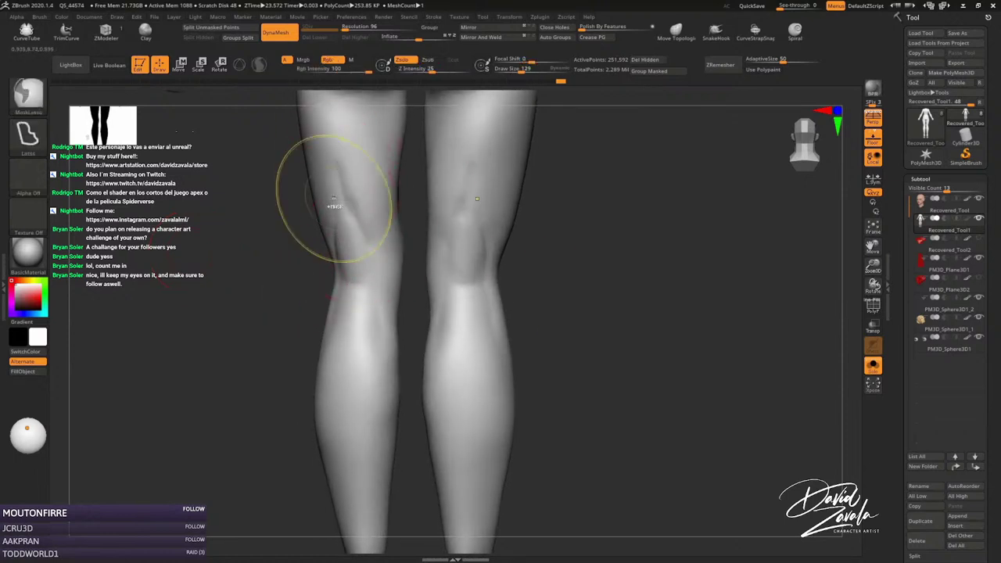
# Switch to the Move brush and view the legs, hips and hands together.
pyautogui.press('b')
pyautogui.press('m')
pyautogui.press('v')
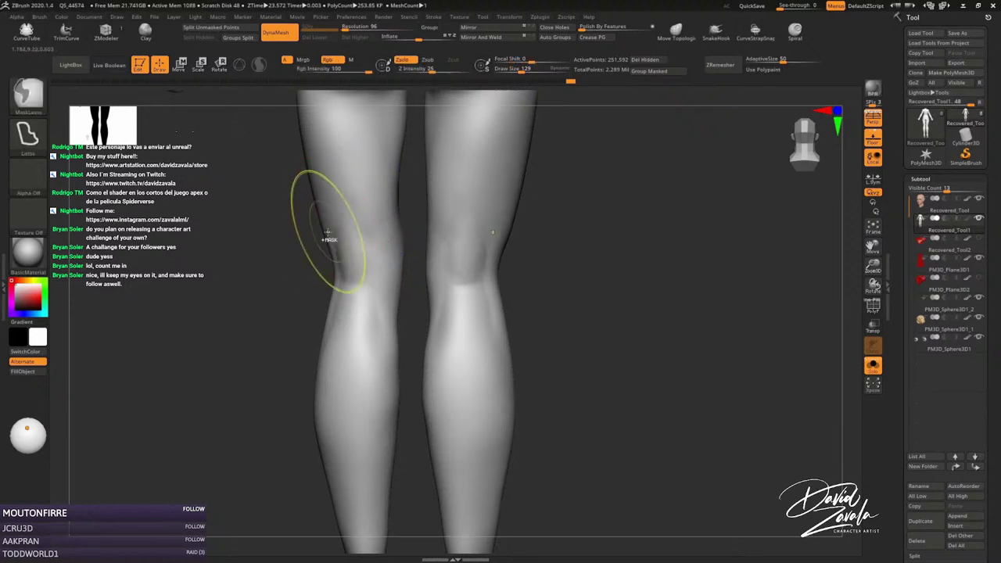
pyautogui.keyDown('shift'); pyautogui.moveTo(322, 216); pyautogui.dragTo(344, 219); pyautogui.keyUp('shift')
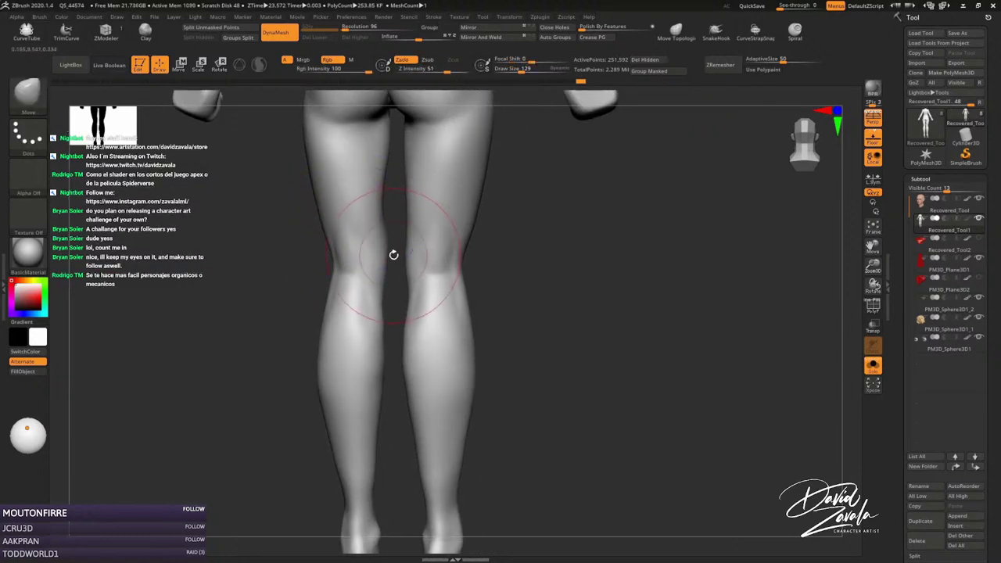
# With DamStandard selected, Shift-smooth the right and left knees, then zoom out to the legs.
pyautogui.press('b')
pyautogui.press('d')
pyautogui.press('s')
pyautogui.keyDown('alt'); pyautogui.moveTo(425, 264); pyautogui.dragTo(410, 284); pyautogui.keyUp('alt')
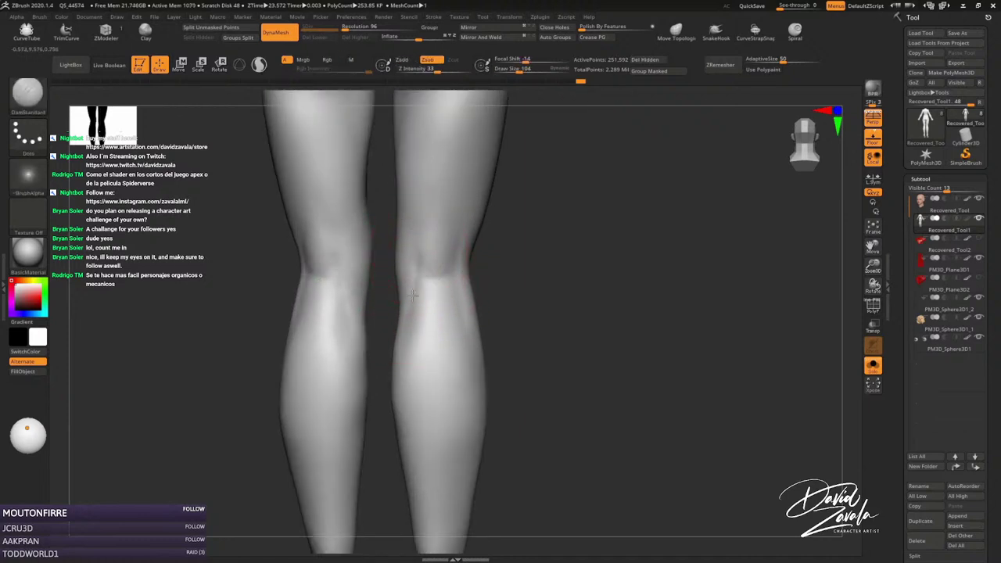
pyautogui.keyDown('shift'); pyautogui.moveTo(410, 296); pyautogui.dragTo(415, 252, button='right'); pyautogui.keyUp('shift')
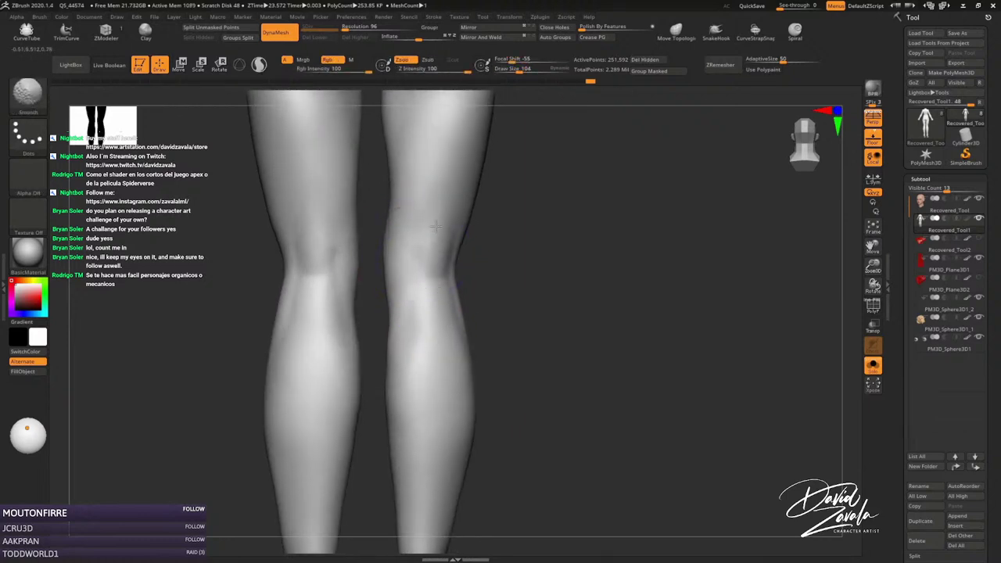
pyautogui.keyDown('shift'); pyautogui.moveTo(435, 226); pyautogui.dragTo(422, 250); pyautogui.keyUp('shift')
pyautogui.keyDown('shift'); pyautogui.moveTo(306, 239); pyautogui.dragTo(307, 306); pyautogui.keyUp('shift')
pyautogui.keyDown('ctrl'); pyautogui.moveTo(290, 345); pyautogui.dragTo(332, 344, button='right'); pyautogui.keyUp('ctrl')
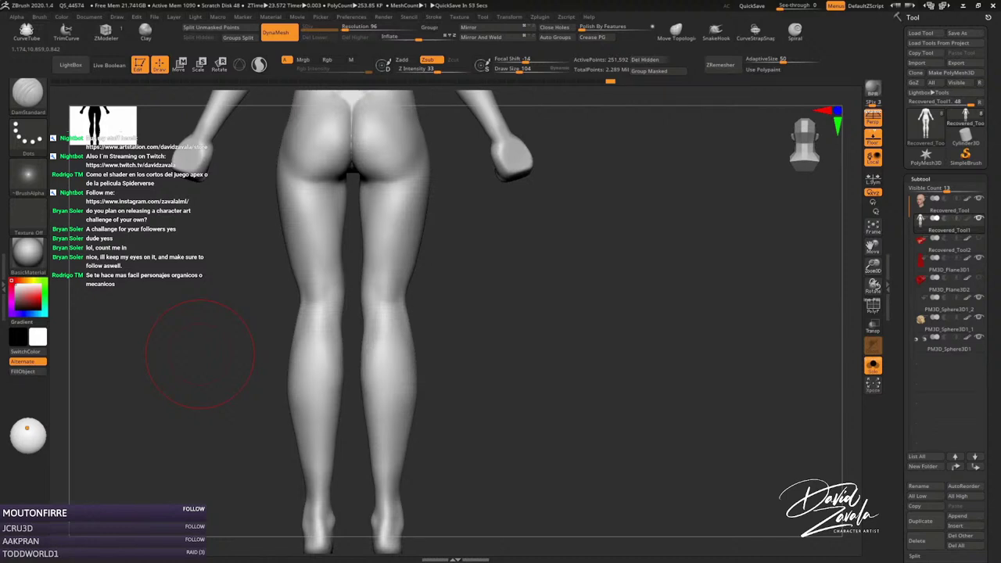
# Reshape the buttocks with the Move brush and build up volume with ClayTubes.
pyautogui.keyDown('alt'); pyautogui.moveTo(454, 266); pyautogui.dragTo(421, 237); pyautogui.keyUp('alt')
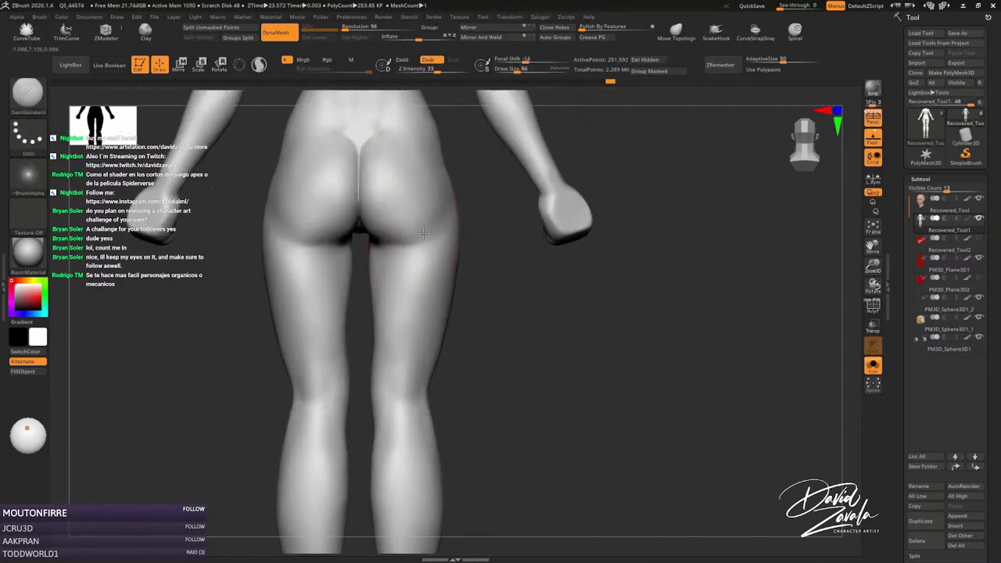
pyautogui.press('b')
pyautogui.press('m')
pyautogui.press('v')
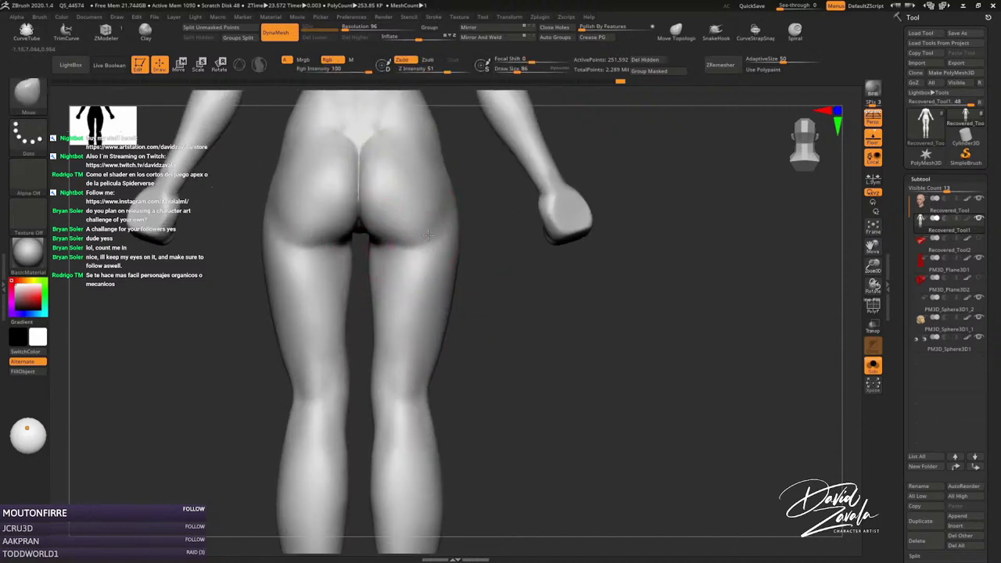
pyautogui.keyDown('alt'); pyautogui.moveTo(427, 235); pyautogui.dragTo(461, 265); pyautogui.keyUp('alt')
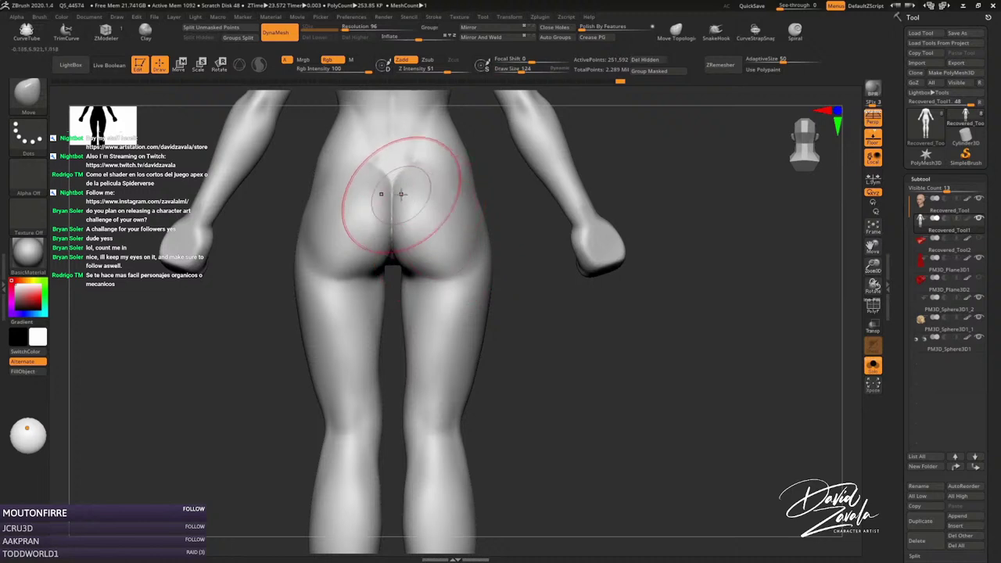
pyautogui.press('b')
pyautogui.press('c')
pyautogui.press('t')
pyautogui.keyDown('alt'); pyautogui.moveTo(413, 286); pyautogui.dragTo(425, 273); pyautogui.keyUp('alt')
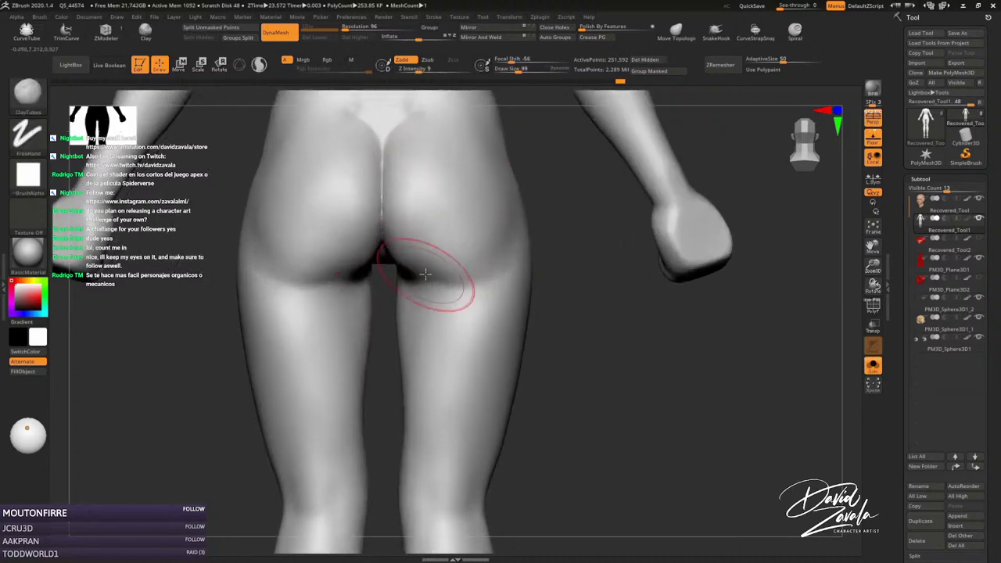
# Carve a deeper Zsub crease under the right buttock with DamStandard.
pyautogui.press('b')
pyautogui.press('d')
pyautogui.press('s')
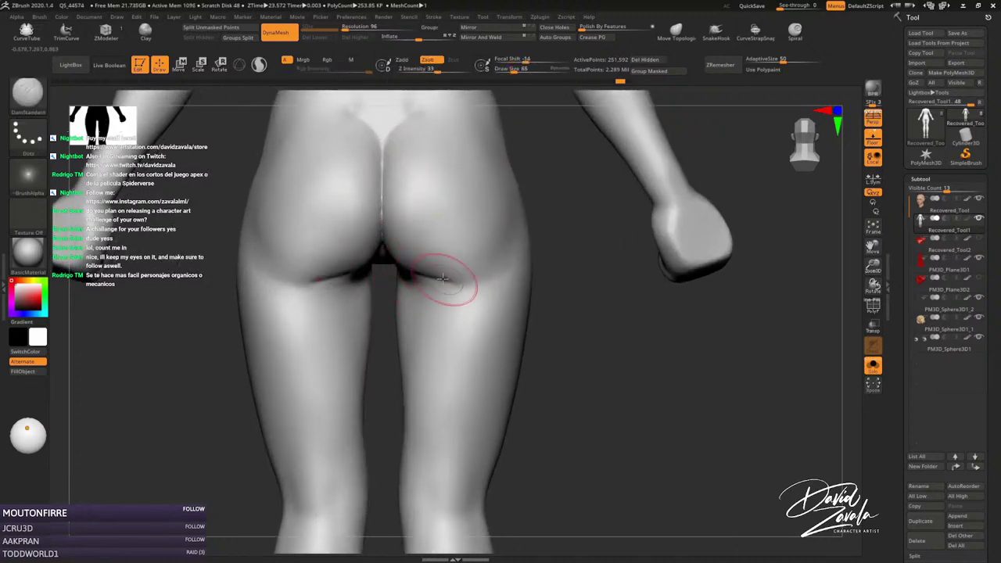
pyautogui.press(']')
pyautogui.keyDown('alt'); pyautogui.moveTo(442, 278); pyautogui.dragTo(412, 273); pyautogui.keyUp('alt')
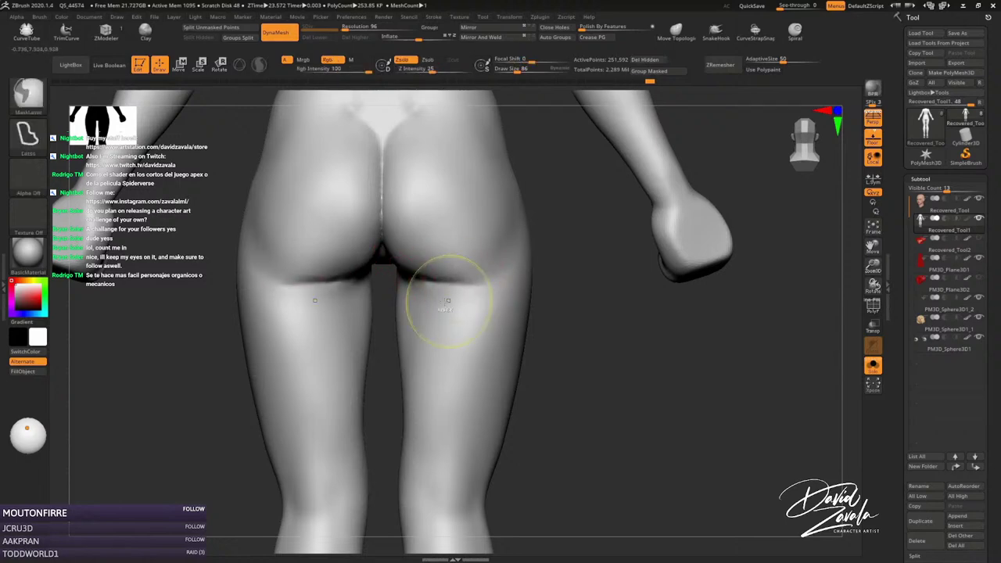
pyautogui.moveTo(456, 278)
pyautogui.keyDown('alt'); pyautogui.mouseDown()
pyautogui.moveTo(449, 215)
pyautogui.moveTo(403, 309)
pyautogui.moveTo(358, 313)
pyautogui.mouseUp(); pyautogui.keyUp('alt')
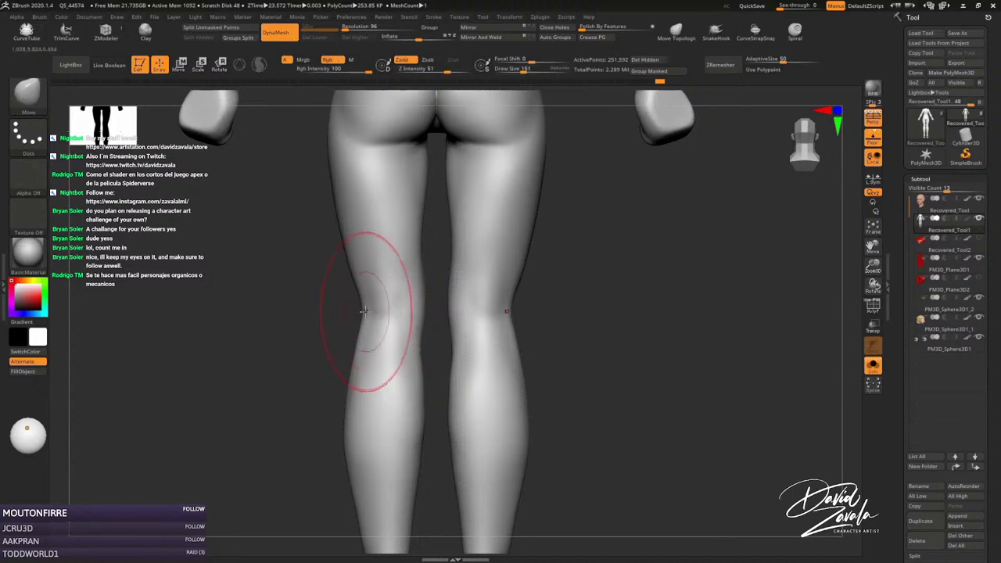
# Smooth the knees and carve a crease below both knees with DamStandard.
pyautogui.press('shift')
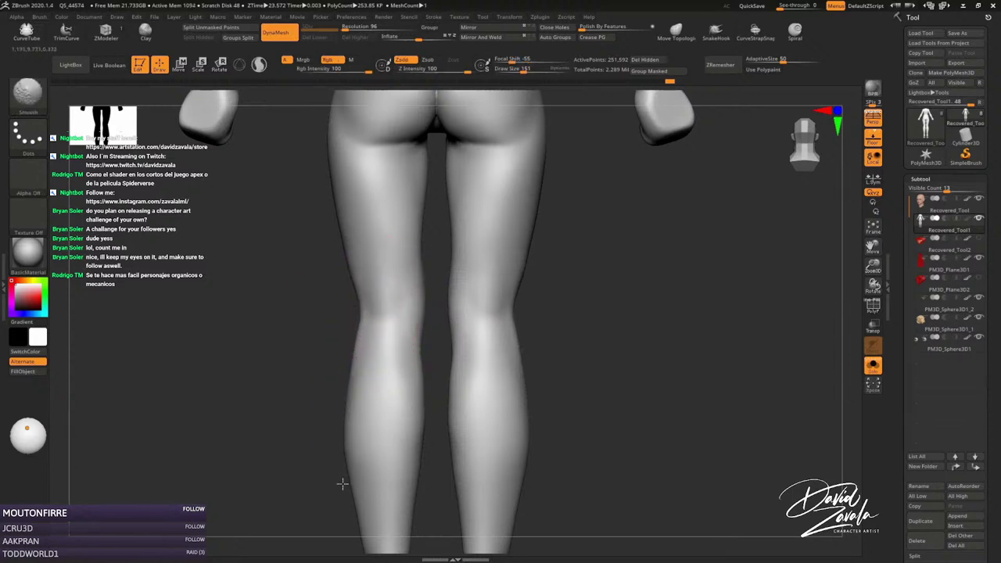
pyautogui.moveTo(414, 369)
pyautogui.keyDown('ctrl'); pyautogui.mouseDown(button='right')
pyautogui.moveTo(416, 349)
pyautogui.moveTo(536, 318)
pyautogui.mouseUp(button='right'); pyautogui.keyUp('ctrl')
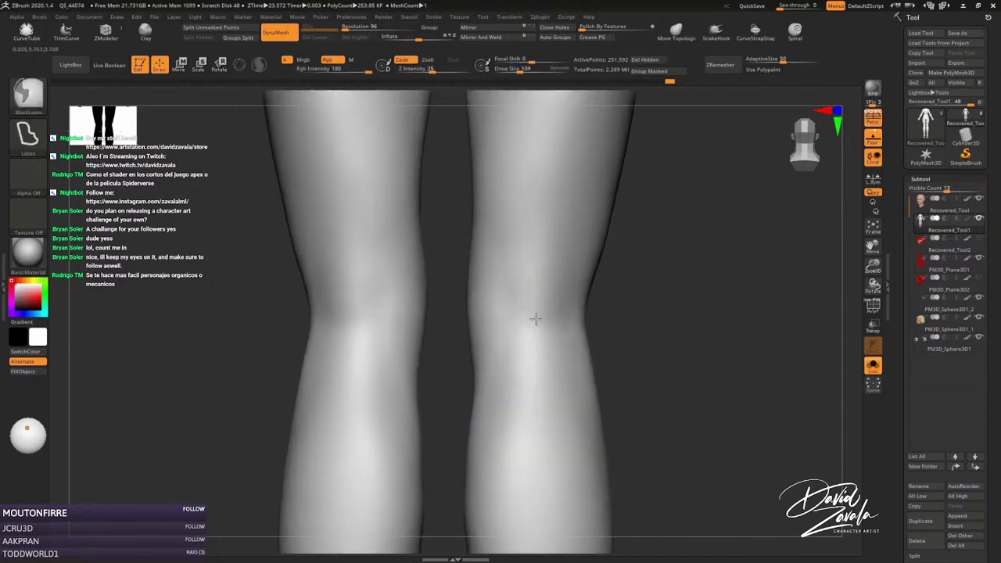
pyautogui.press('alt')
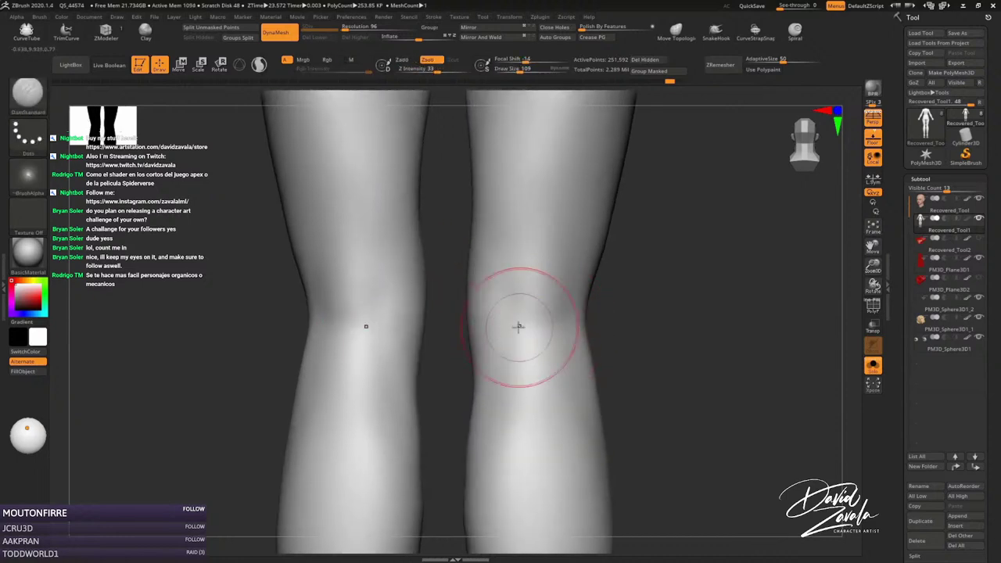
pyautogui.moveTo(572, 314)
pyautogui.keyDown('alt'); pyautogui.mouseDown()
pyautogui.moveTo(543, 330)
pyautogui.moveTo(525, 319)
pyautogui.mouseUp(); pyautogui.keyUp('alt')
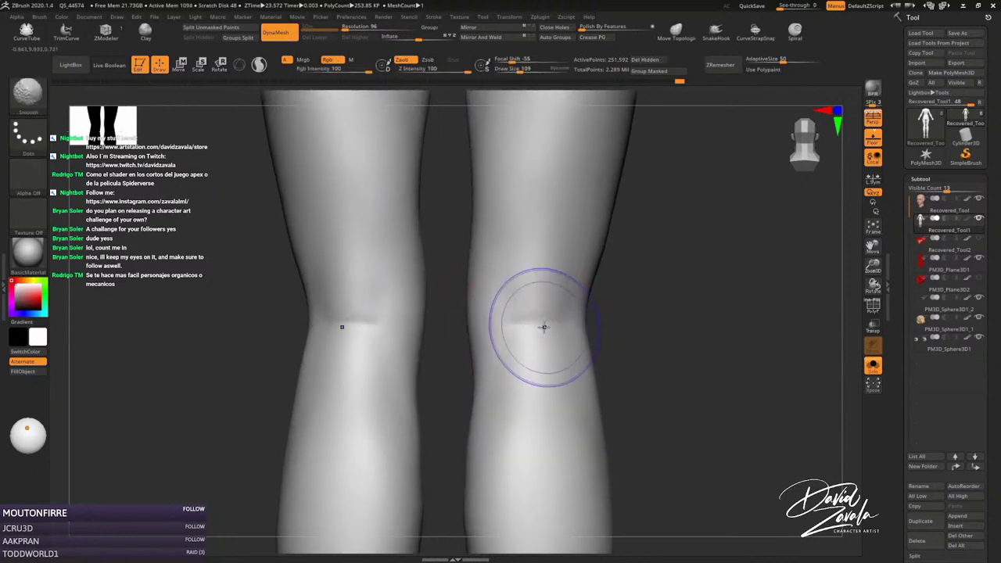
pyautogui.moveTo(516, 328)
pyautogui.keyDown('ctrl'); pyautogui.mouseDown(button='right')
pyautogui.moveTo(498, 265)
pyautogui.moveTo(513, 289)
pyautogui.mouseUp(button='right'); pyautogui.keyUp('ctrl')
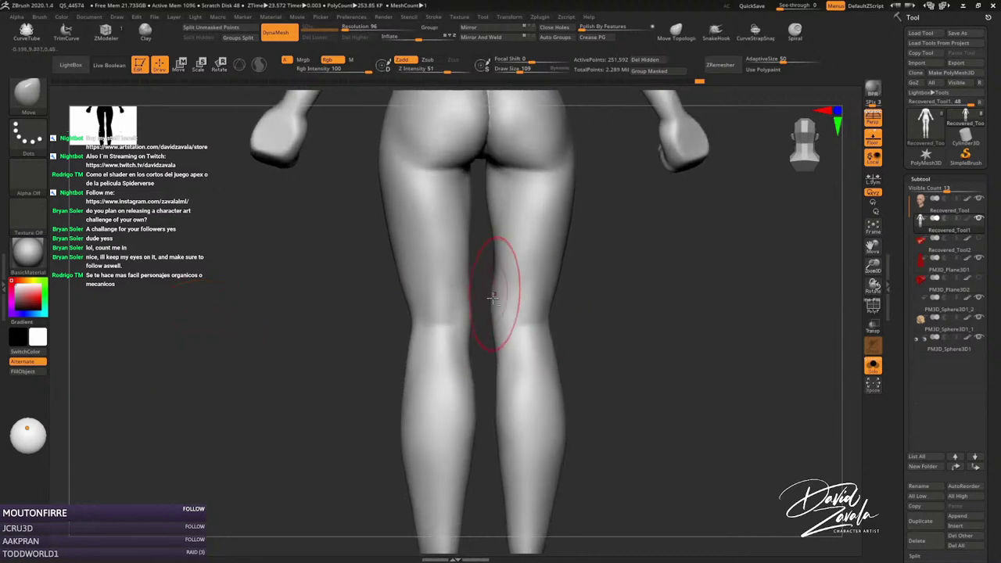
pyautogui.moveTo(476, 383)
pyautogui.keyDown('ctrl'); pyautogui.mouseDown(button='right')
pyautogui.moveTo(480, 301)
pyautogui.moveTo(481, 316)
pyautogui.mouseUp(button='right'); pyautogui.keyUp('ctrl')
# Reselect DamStandard after trying the Standard brush and lower its Z Intensity to 18.
pyautogui.press('b')
pyautogui.press('s')
pyautogui.press('t')
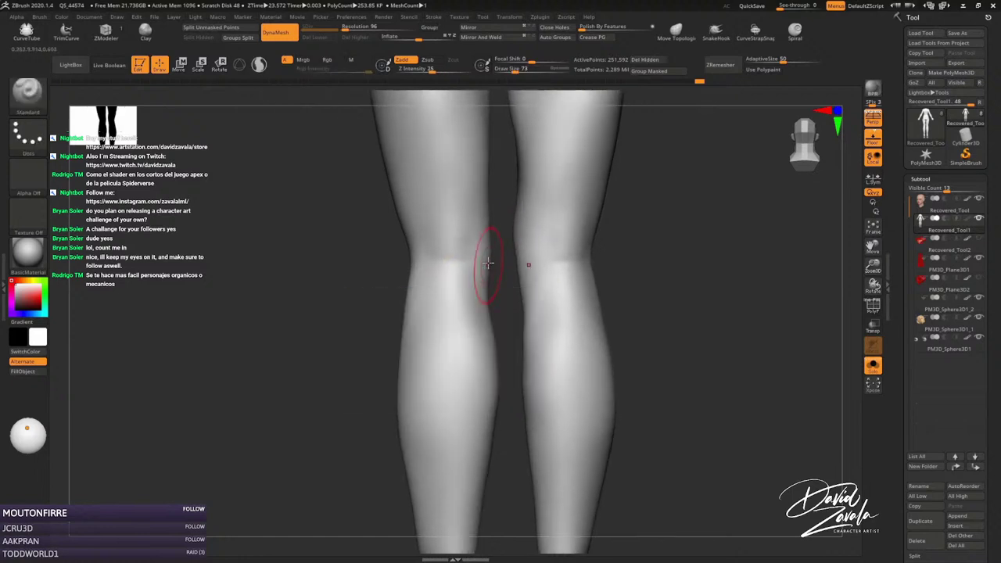
pyautogui.moveTo(485, 258)
pyautogui.keyDown('ctrl'); pyautogui.mouseDown(button='right')
pyautogui.moveTo(491, 309)
pyautogui.moveTo(463, 278)
pyautogui.moveTo(446, 274)
pyautogui.mouseUp(button='right'); pyautogui.keyUp('ctrl')
pyautogui.press('b')
pyautogui.press('d')
pyautogui.press('s')
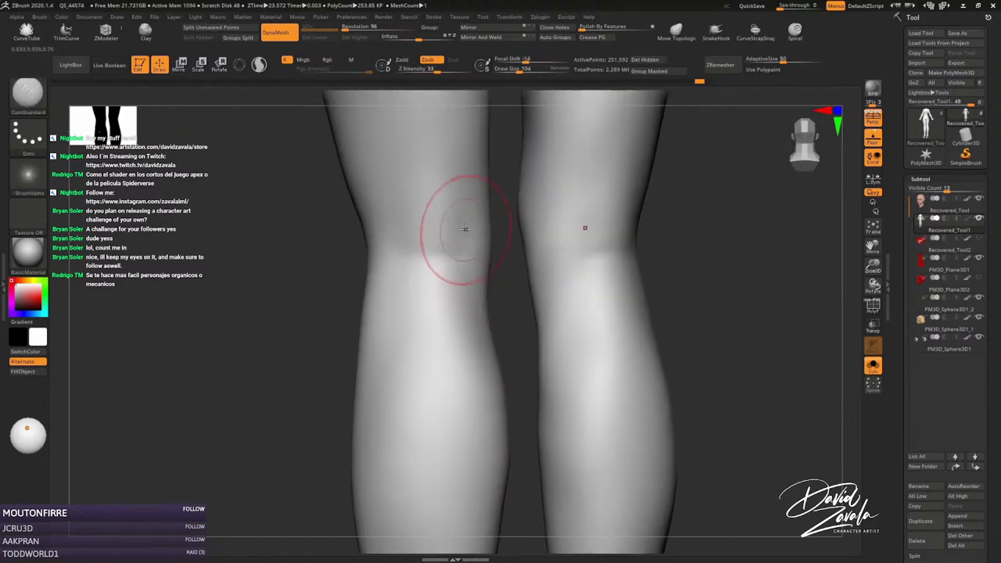
pyautogui.moveTo(440, 71); pyautogui.dragTo(428, 72)
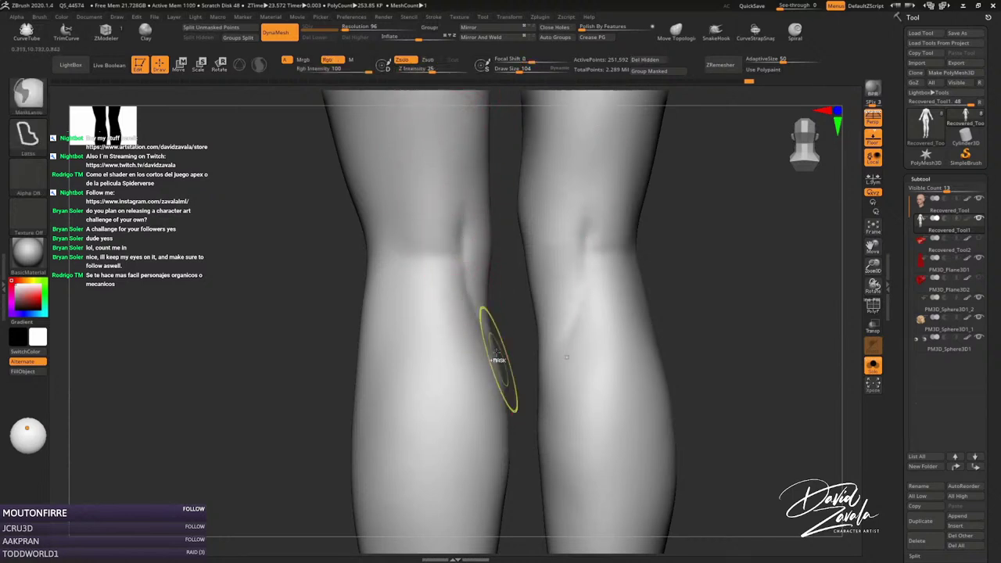
# Refine the knees from several angles, including a side view of the right knee, and mask part of the mesh.
pyautogui.moveTo(480, 368); pyautogui.dragTo(469, 328, button='right')
pyautogui.moveTo(456, 226)
pyautogui.mouseDown(button='right')
pyautogui.moveTo(470, 230)
pyautogui.moveTo(425, 263)
pyautogui.moveTo(398, 252)
pyautogui.mouseUp(button='right')
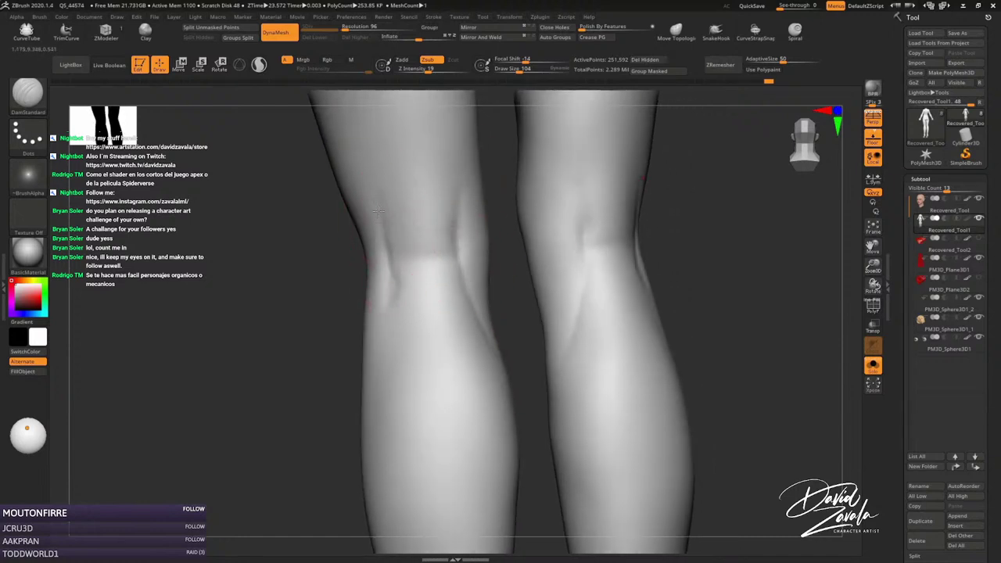
pyautogui.moveTo(378, 211)
pyautogui.mouseDown(button='right')
pyautogui.moveTo(469, 234)
pyautogui.moveTo(531, 266)
pyautogui.moveTo(587, 259)
pyautogui.moveTo(577, 290)
pyautogui.mouseUp(button='right')
pyautogui.rightClick(491, 245)
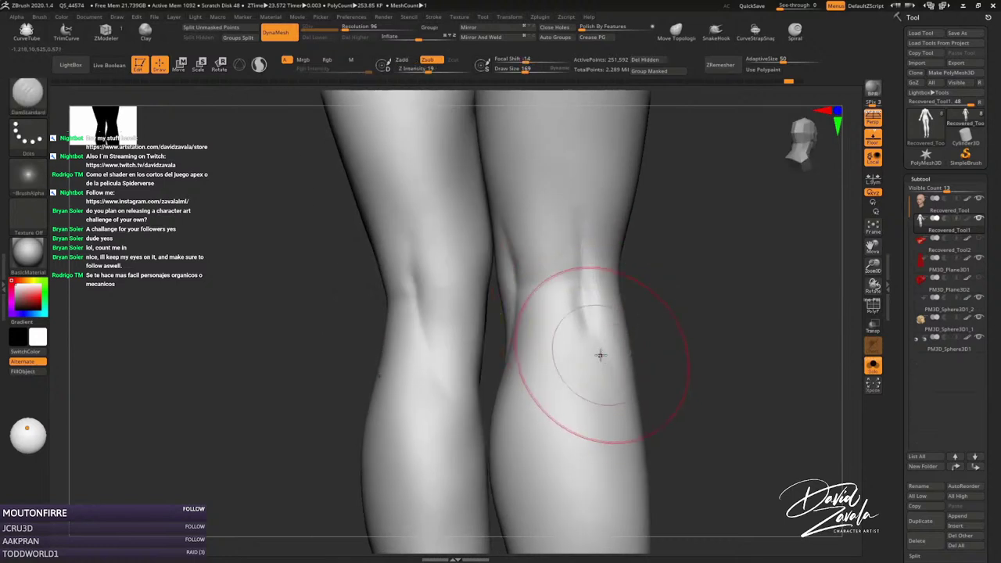
pyautogui.moveTo(599, 353)
pyautogui.mouseDown(button='right')
pyautogui.moveTo(609, 286)
pyautogui.moveTo(597, 224)
pyautogui.moveTo(558, 227)
pyautogui.mouseUp(button='right')
pyautogui.press('ctrl')
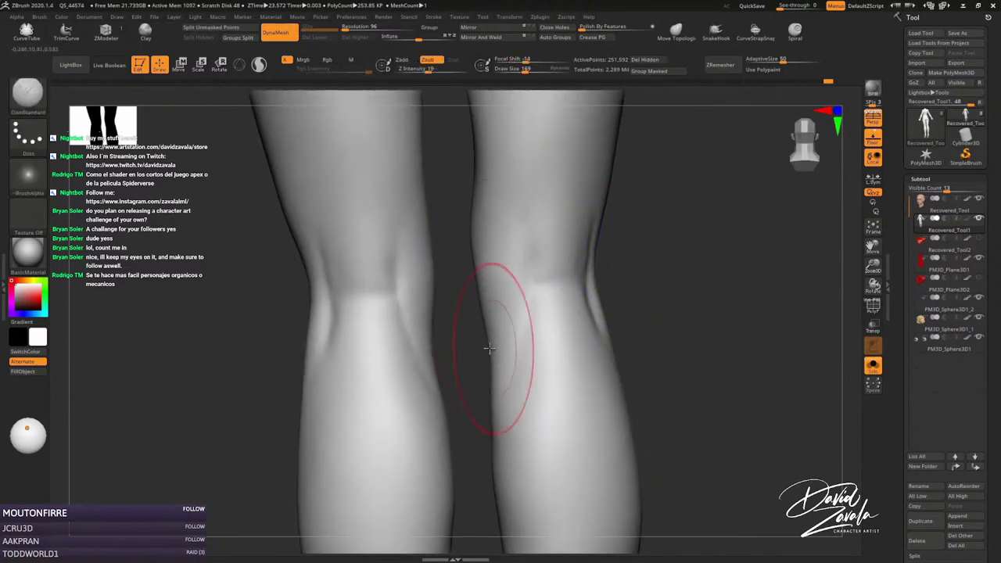
# Resize the brush from 30 to 77 and turn the figure to a three-quarter rear view.
pyautogui.moveTo(428, 349)
pyautogui.keyDown('alt'); pyautogui.mouseDown(button='right')
pyautogui.moveTo(399, 297)
pyautogui.moveTo(404, 324)
pyautogui.mouseUp(button='right'); pyautogui.keyUp('alt')
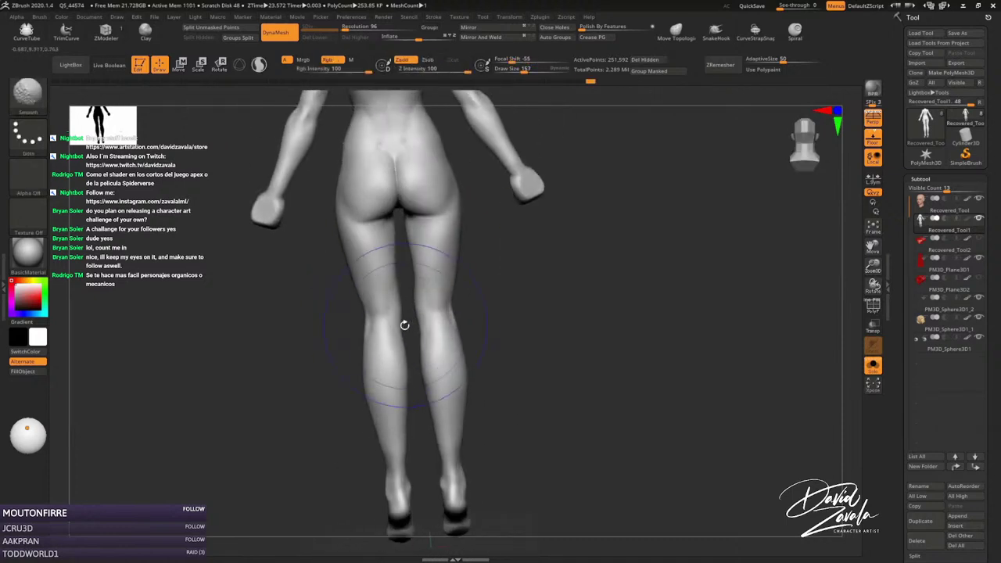
pyautogui.moveTo(393, 284)
pyautogui.mouseDown(button='right')
pyautogui.moveTo(489, 269)
pyautogui.moveTo(463, 269)
pyautogui.mouseUp(button='right')
pyautogui.press('[')
pyautogui.press('[')
pyautogui.press('[')
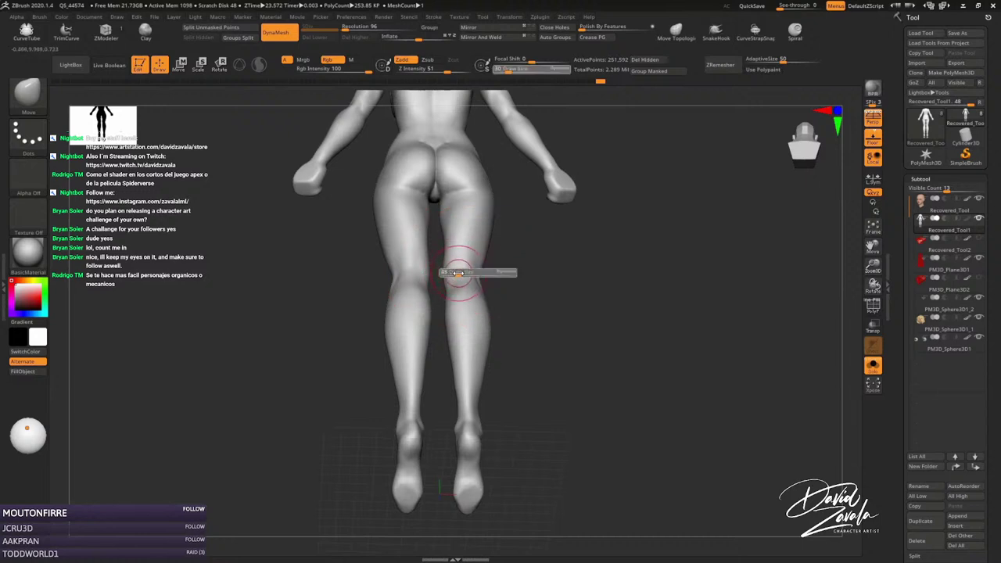
pyautogui.moveTo(458, 272); pyautogui.dragTo(462, 272)
pyautogui.moveTo(454, 268); pyautogui.dragTo(425, 279, button='right')
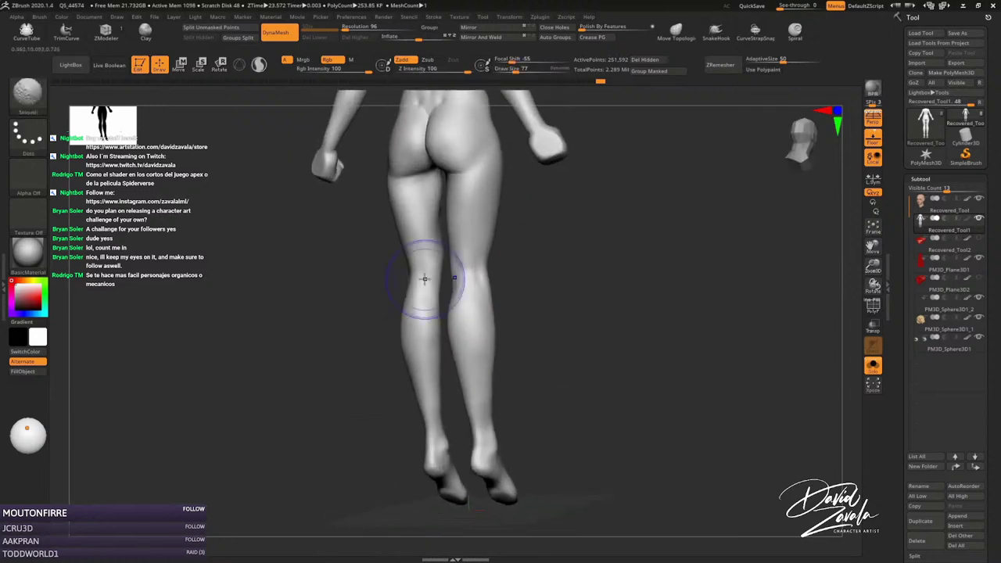
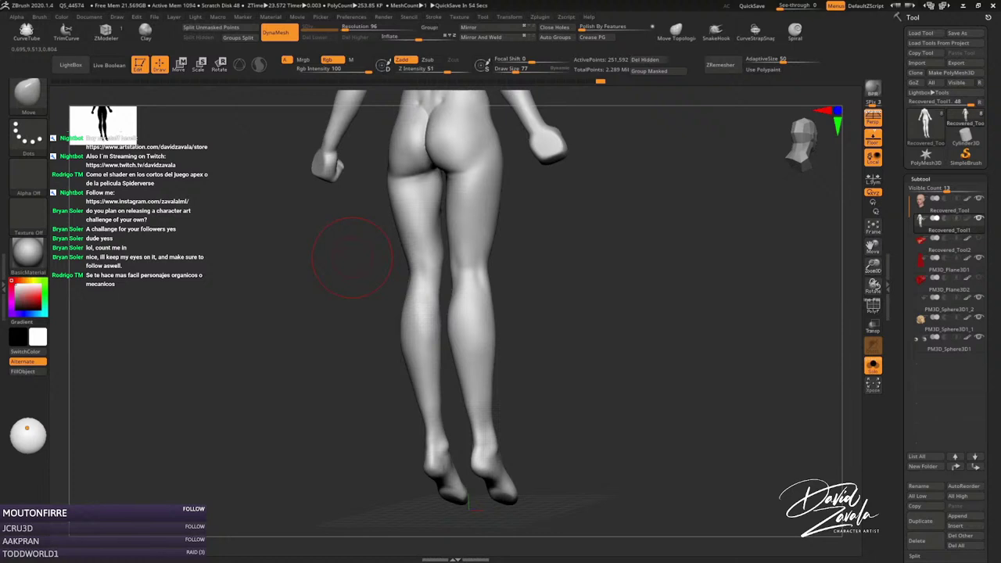
# Turn the figure to a straight back view and select the DamStandard brush.
pyautogui.moveTo(352, 258)
pyautogui.mouseDown()
pyautogui.moveTo(382, 283)
pyautogui.moveTo(436, 257)
pyautogui.mouseUp()
pyautogui.press('s')
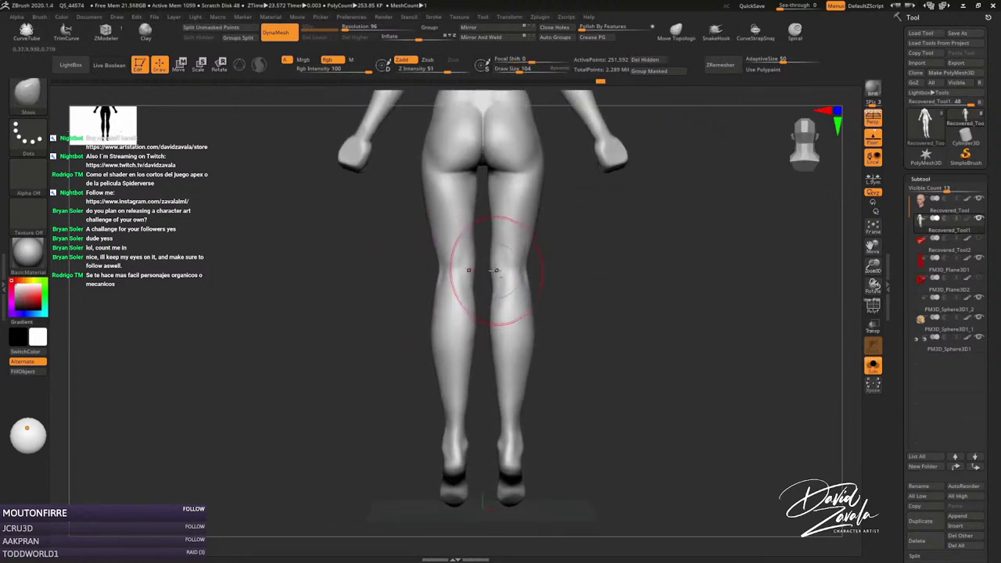
pyautogui.press('s')
pyautogui.moveTo(480, 287); pyautogui.dragTo(458, 295)
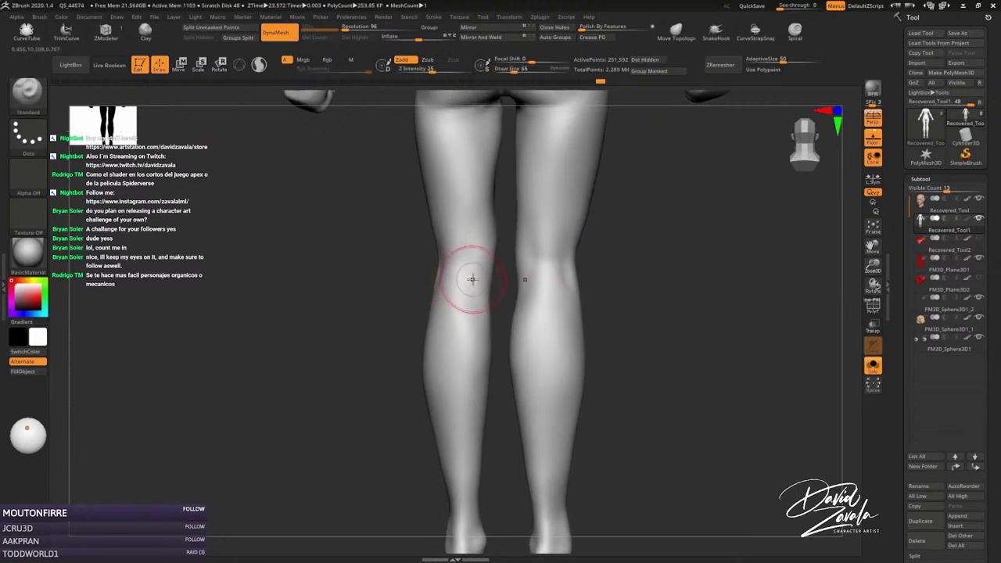
pyautogui.press('b')
pyautogui.press('s')
pyautogui.press('t')
pyautogui.press('b')
pyautogui.press('d')
pyautogui.press('s')
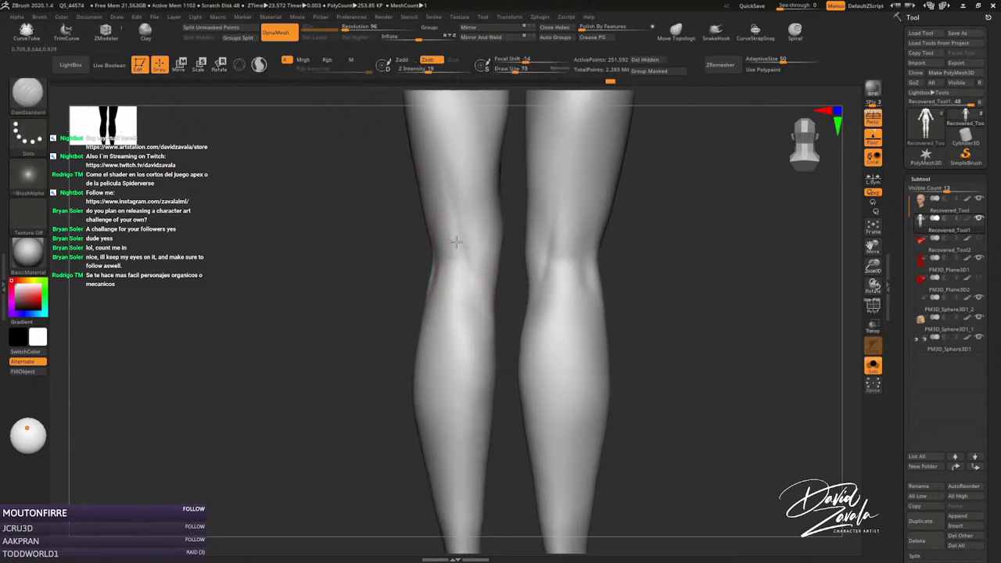
# Zoom onto the knees and carve their creases, alternating Move and DamStandard.
pyautogui.keyDown('alt'); pyautogui.moveTo(452, 244); pyautogui.dragTo(461, 297, button='right'); pyautogui.keyUp('alt')
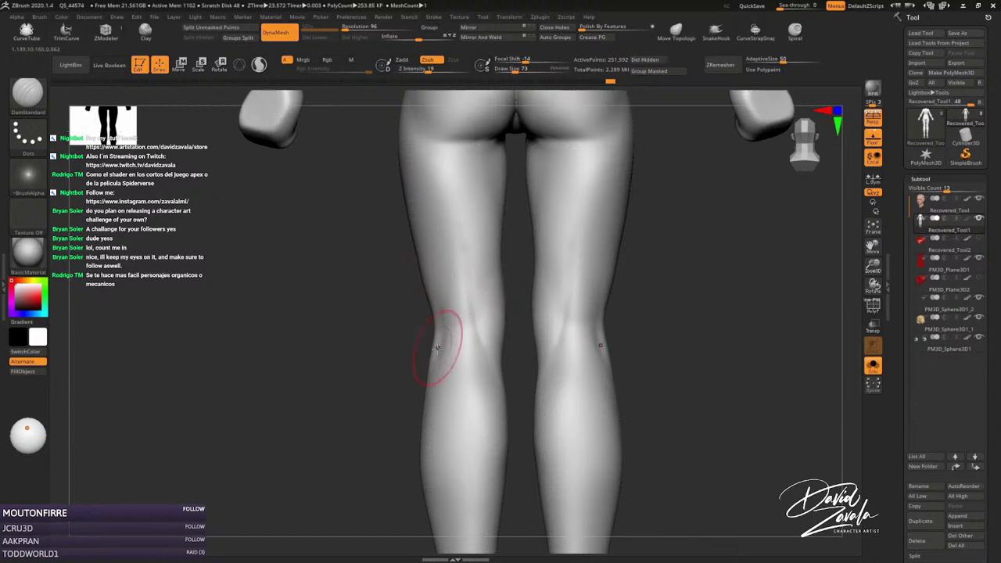
pyautogui.moveTo(447, 207)
pyautogui.mouseDown(button='right')
pyautogui.moveTo(487, 290)
pyautogui.moveTo(500, 276)
pyautogui.mouseUp(button='right')
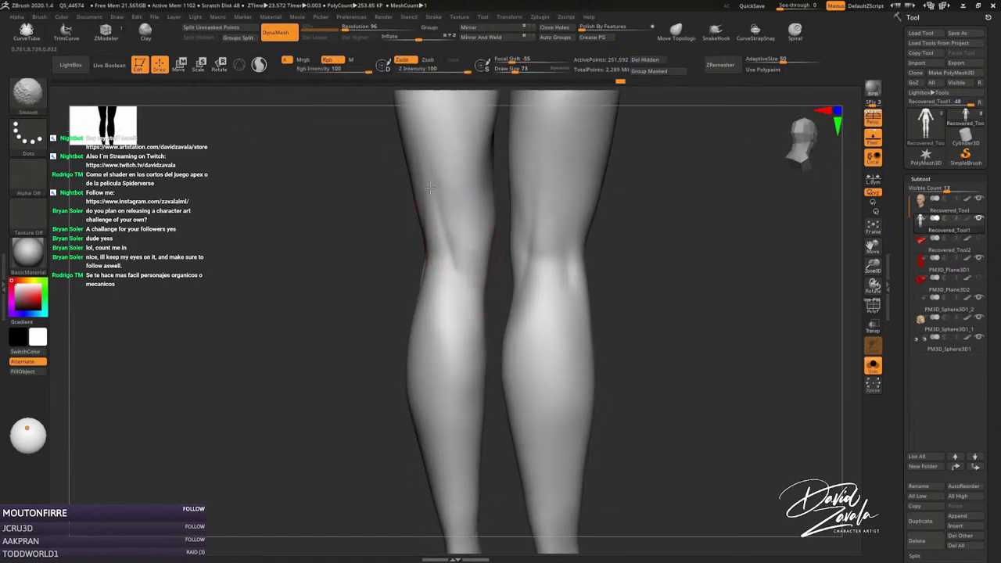
pyautogui.moveTo(464, 247); pyautogui.dragTo(458, 269, button='right')
pyautogui.press('s')
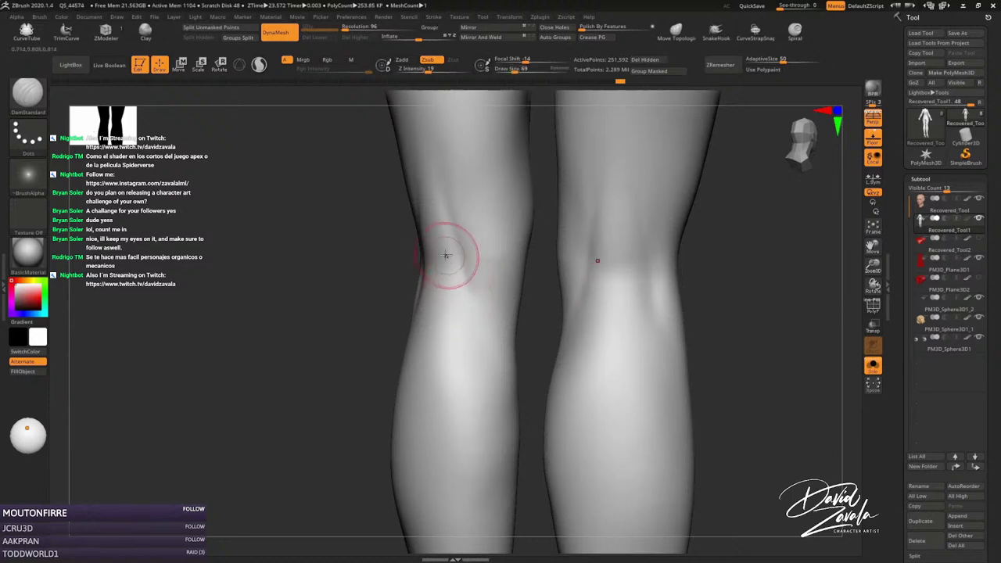
pyautogui.press('b')
pyautogui.press('m')
pyautogui.press('v')
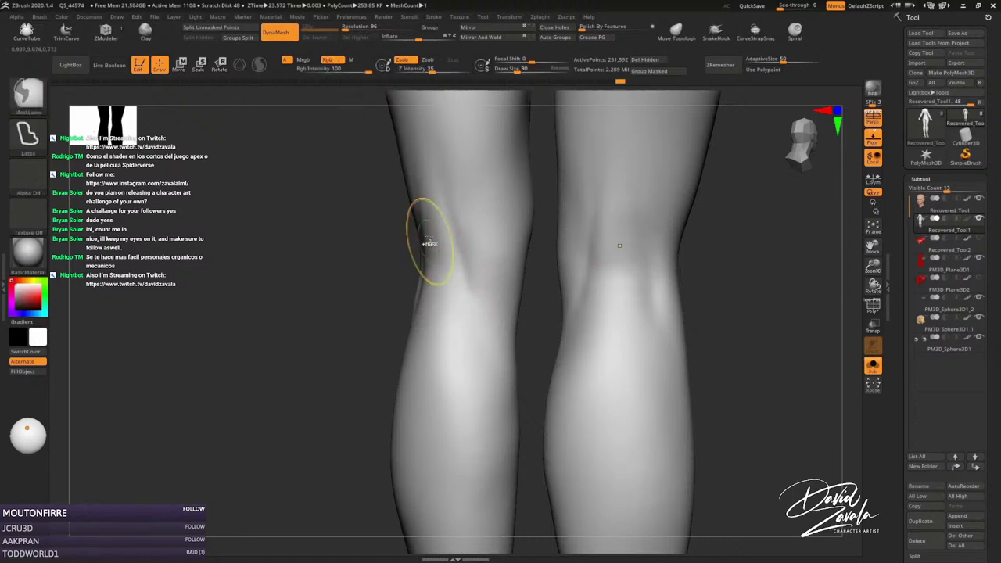
pyautogui.press('b')
pyautogui.press('d')
pyautogui.press('s')
# Raise the brush size to 51 and refine the knee shapes from back and side views.
pyautogui.moveTo(429, 241)
pyautogui.mouseDown(button='right')
pyautogui.moveTo(442, 263)
pyautogui.moveTo(480, 259)
pyautogui.mouseUp(button='right')
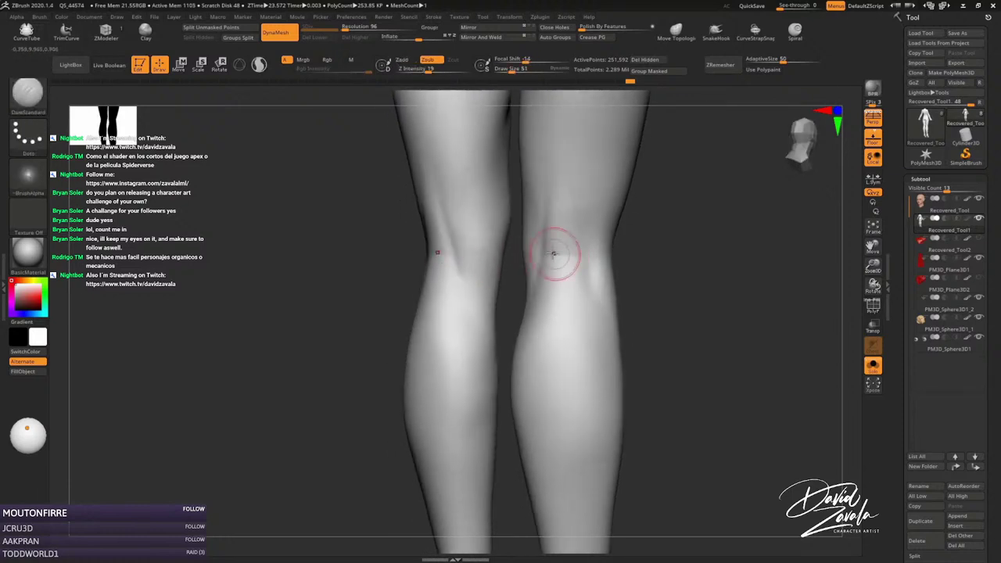
pyautogui.press('s')
pyautogui.moveTo(571, 264); pyautogui.dragTo(584, 263)
pyautogui.moveTo(584, 263)
pyautogui.keyDown('ctrl'); pyautogui.mouseDown(button='right')
pyautogui.moveTo(566, 251)
pyautogui.moveTo(585, 270)
pyautogui.moveTo(550, 261)
pyautogui.moveTo(588, 268)
pyautogui.mouseUp(button='right'); pyautogui.keyUp('ctrl')
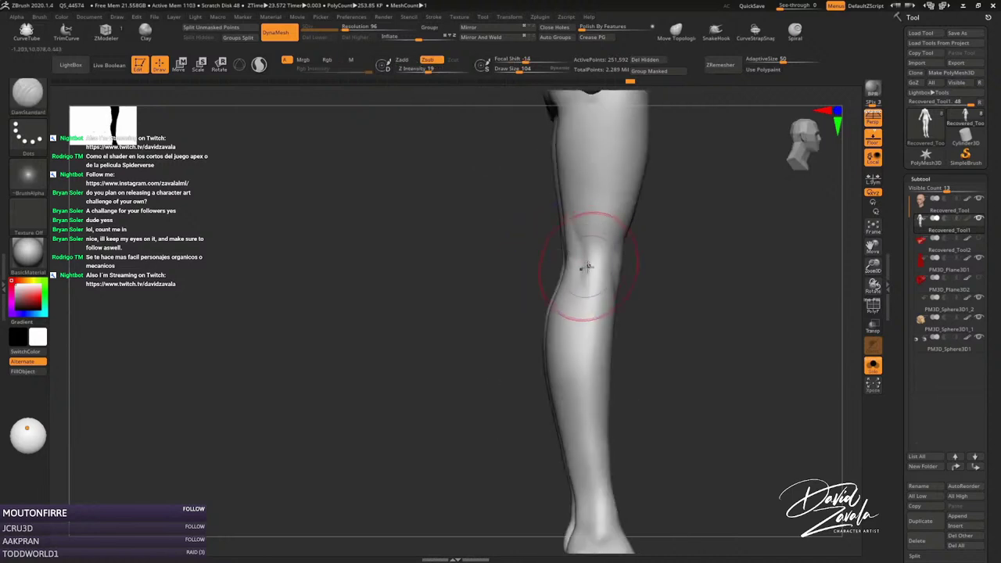
pyautogui.moveTo(559, 224)
pyautogui.mouseDown(button='right')
pyautogui.moveTo(480, 250)
pyautogui.moveTo(550, 303)
pyautogui.moveTo(587, 306)
pyautogui.moveTo(581, 263)
pyautogui.moveTo(596, 222)
pyautogui.mouseUp(button='right')
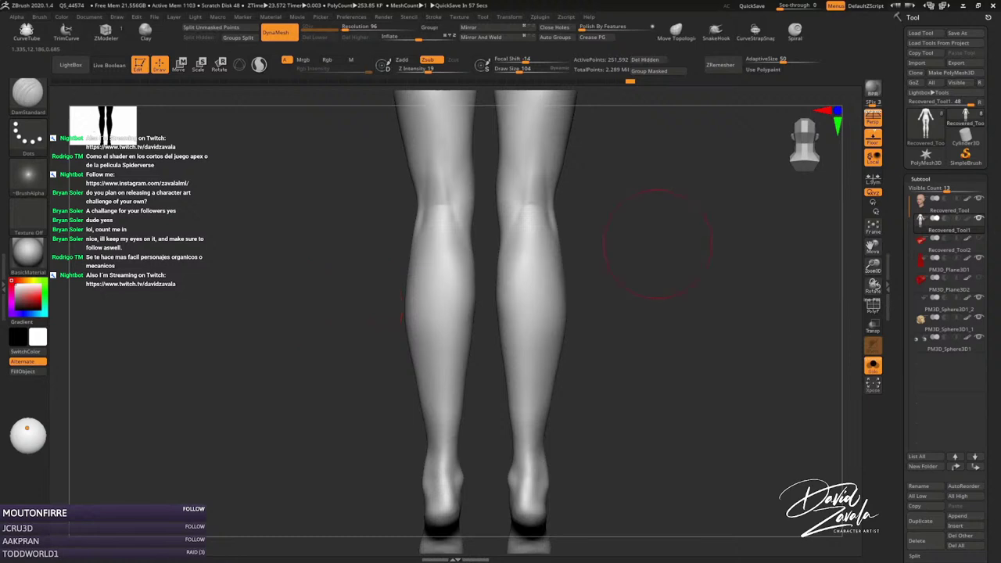
pyautogui.moveTo(657, 242); pyautogui.dragTo(514, 232)
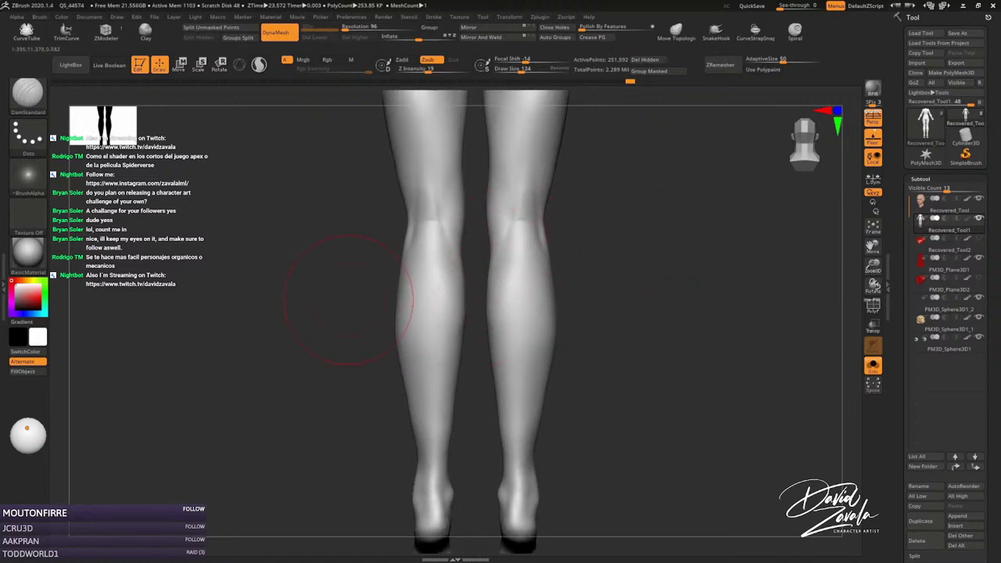
# Reshape the ankles and heels with the Move brush, widening it up to about 222.
pyautogui.moveTo(348, 297)
pyautogui.mouseDown()
pyautogui.moveTo(532, 261)
pyautogui.moveTo(481, 415)
pyautogui.moveTo(481, 387)
pyautogui.mouseUp()
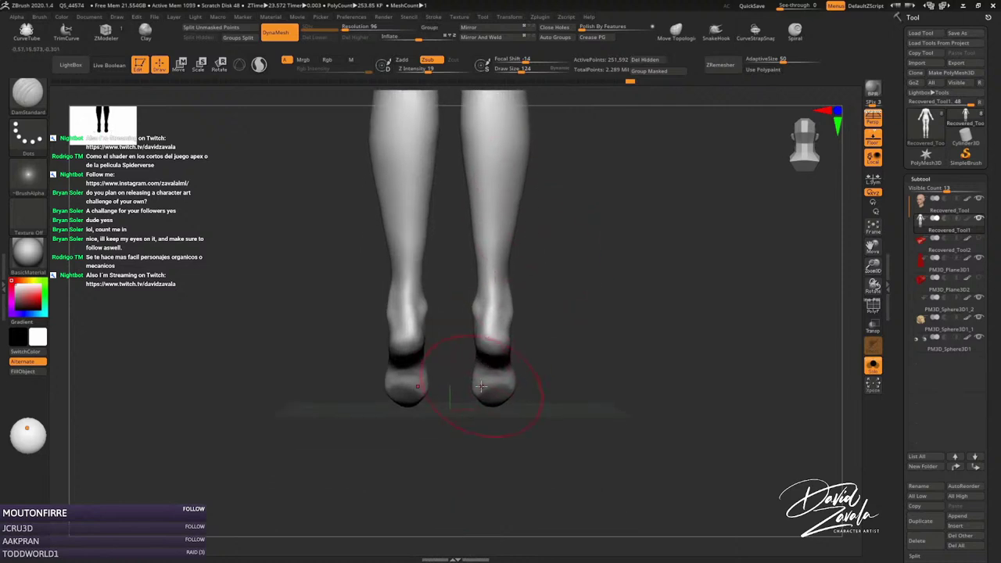
pyautogui.press('b')
pyautogui.press('m')
pyautogui.press('v')
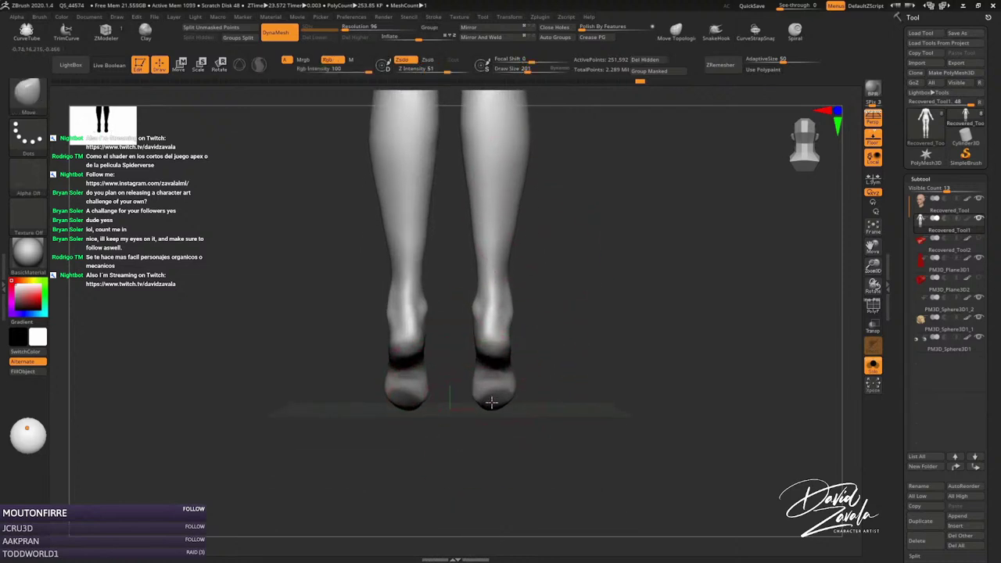
pyautogui.press('s')
pyautogui.moveTo(507, 352); pyautogui.dragTo(513, 353)
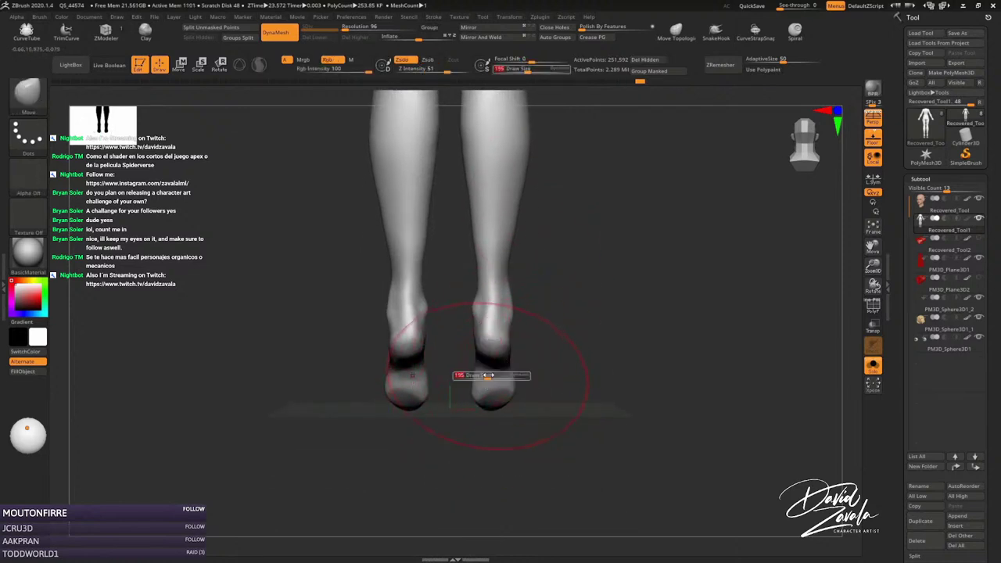
pyautogui.press('s')
pyautogui.press('s')
pyautogui.moveTo(494, 389); pyautogui.dragTo(517, 389)
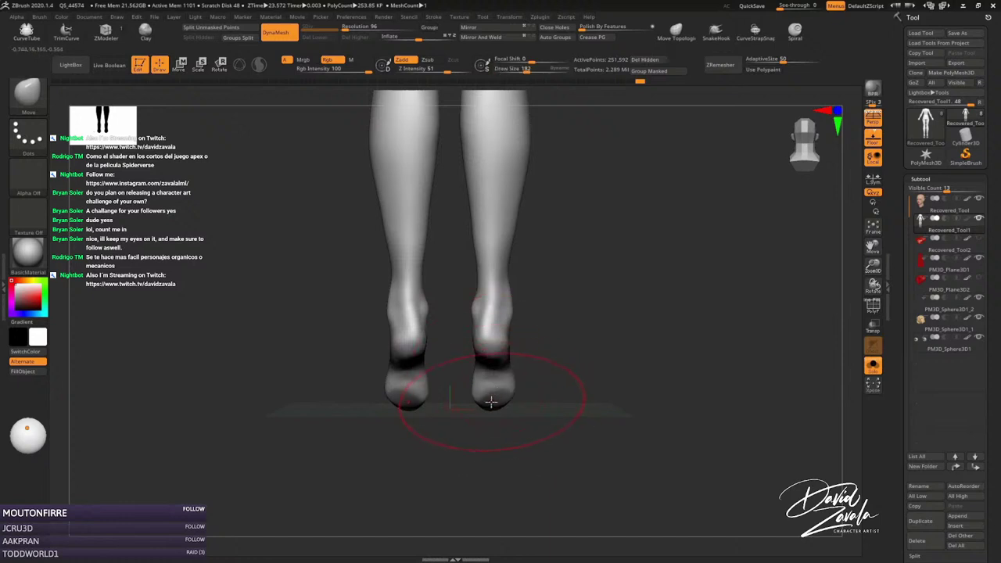
pyautogui.press('s')
pyautogui.moveTo(496, 320); pyautogui.dragTo(509, 320)
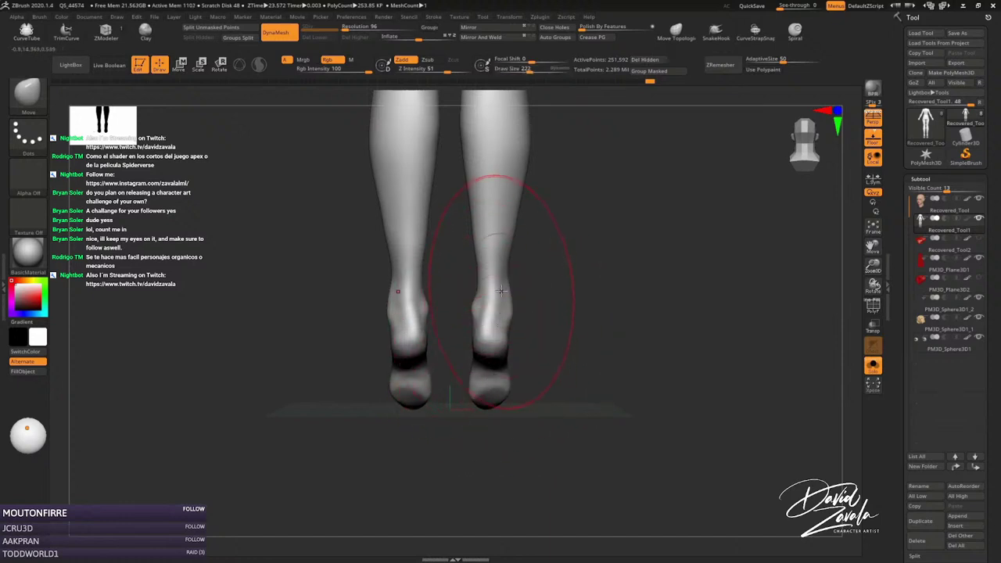
pyautogui.keyDown('ctrl'); pyautogui.moveTo(485, 291); pyautogui.dragTo(484, 266, button='right'); pyautogui.keyUp('ctrl')
pyautogui.press('s')
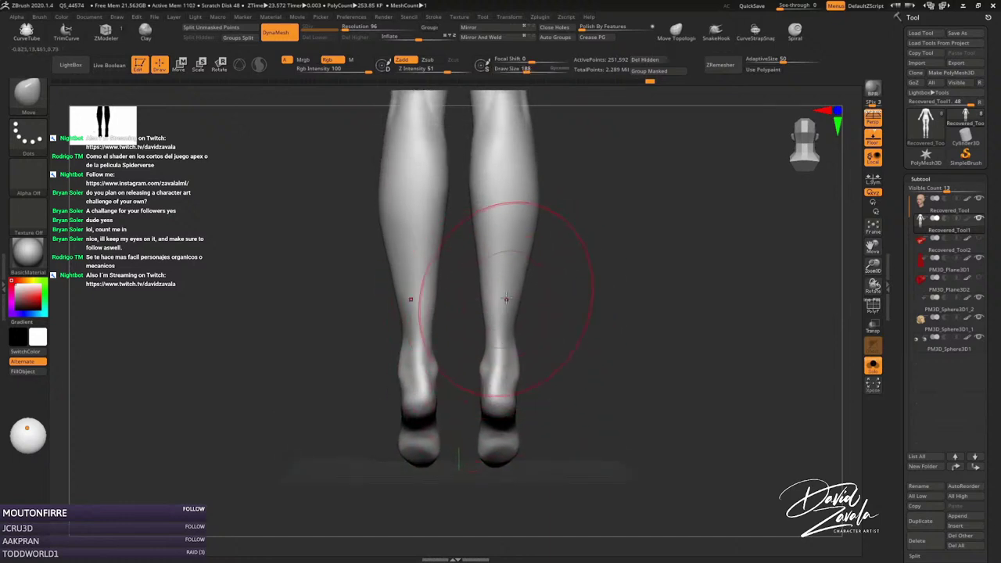
pyautogui.moveTo(516, 297)
pyautogui.mouseDown()
pyautogui.moveTo(506, 297)
pyautogui.moveTo(522, 311)
pyautogui.mouseUp()
pyautogui.press('s')
pyautogui.moveTo(510, 301)
pyautogui.mouseDown(button='right')
pyautogui.moveTo(525, 347)
pyautogui.moveTo(501, 201)
pyautogui.moveTo(521, 320)
pyautogui.moveTo(485, 264)
pyautogui.moveTo(469, 269)
pyautogui.mouseUp(button='right')
# Smooth out the bulge on the left calf, then set the brush size to 104.
pyautogui.press('shift')
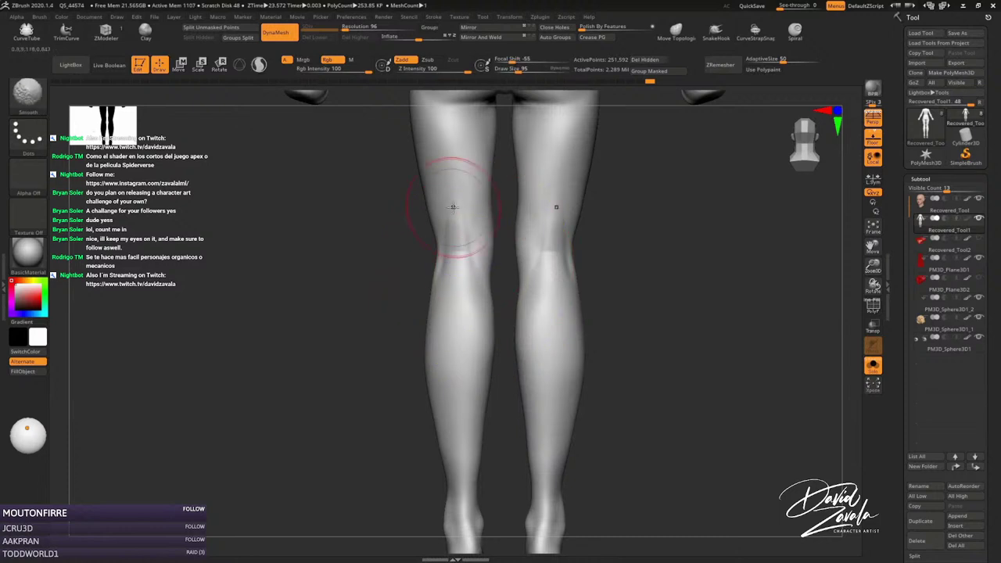
pyautogui.moveTo(453, 207); pyautogui.dragTo(456, 253, button='right')
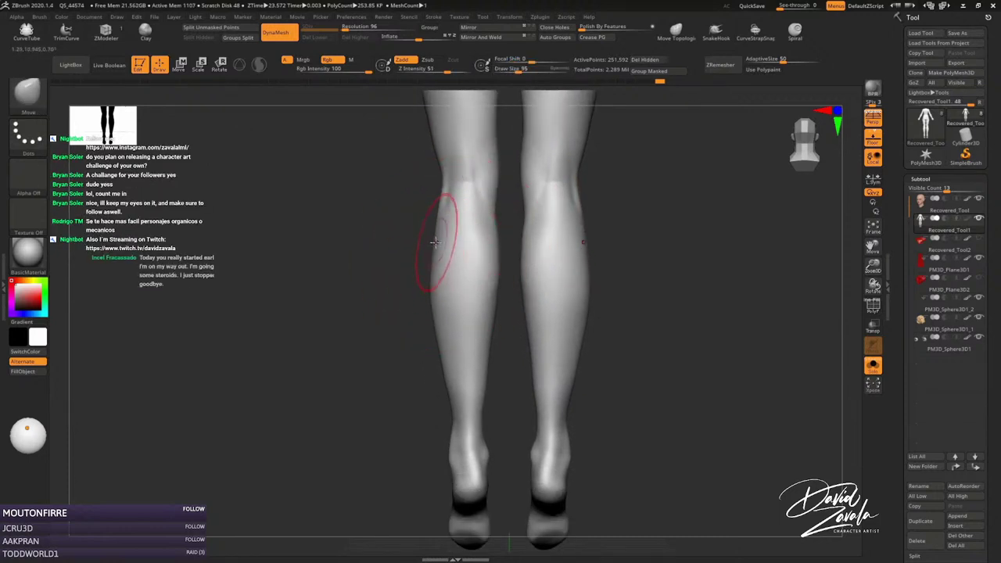
pyautogui.keyDown('shift'); pyautogui.moveTo(434, 242); pyautogui.dragTo(431, 274); pyautogui.keyUp('shift')
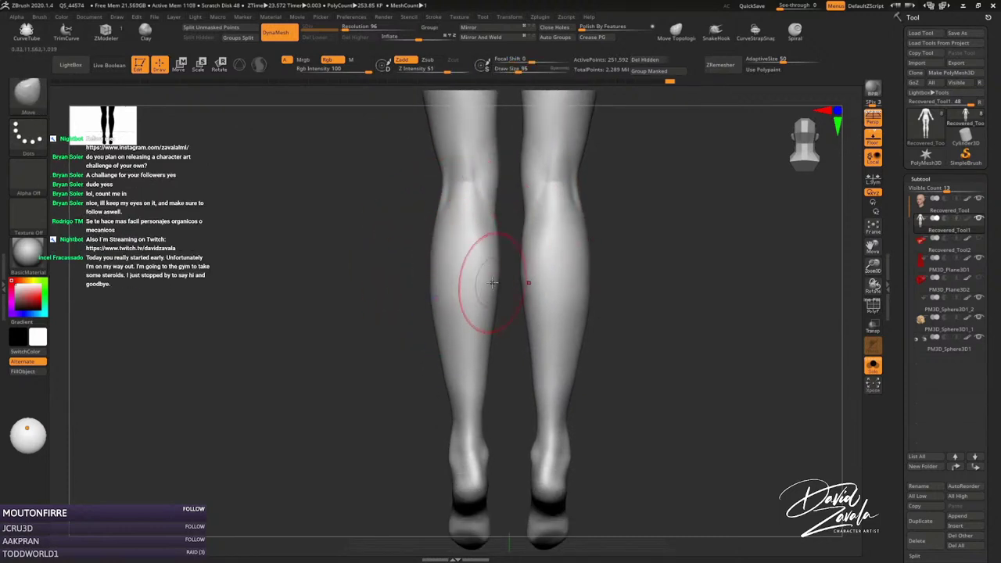
pyautogui.press('s')
pyautogui.moveTo(487, 239); pyautogui.dragTo(494, 239)
pyautogui.press('s')
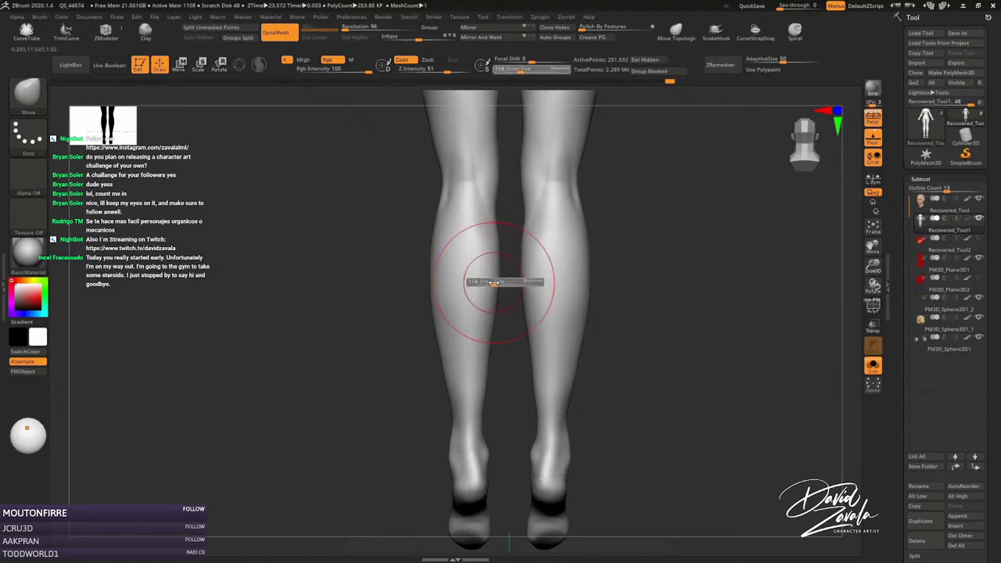
pyautogui.moveTo(496, 286); pyautogui.dragTo(501, 287)
# Carve the calves with DamStandard from three-quarter and straight back views.
pyautogui.press('b')
pyautogui.press('d')
pyautogui.press('s')
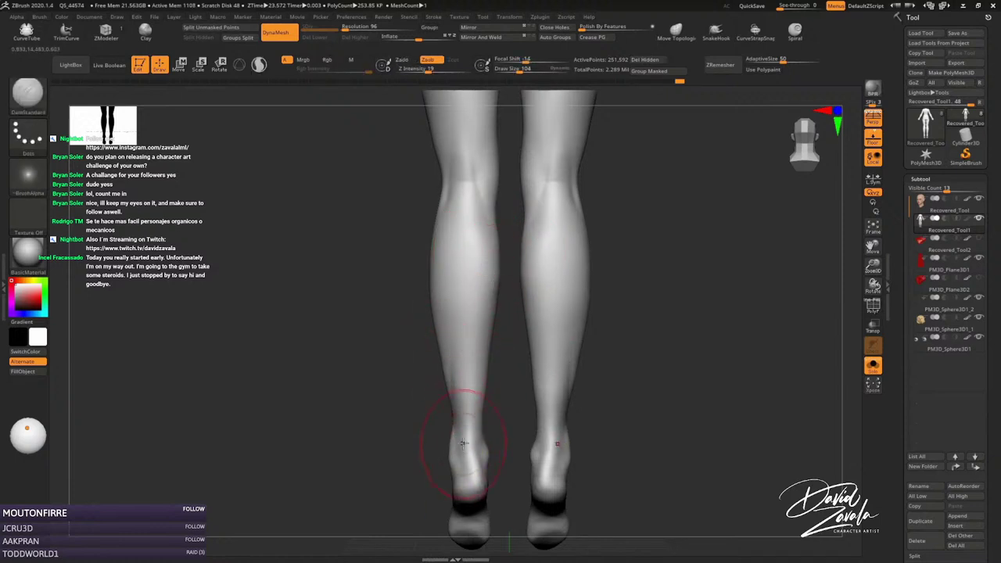
pyautogui.moveTo(463, 444)
pyautogui.mouseDown(button='right')
pyautogui.moveTo(469, 413)
pyautogui.moveTo(481, 425)
pyautogui.moveTo(479, 459)
pyautogui.mouseUp(button='right')
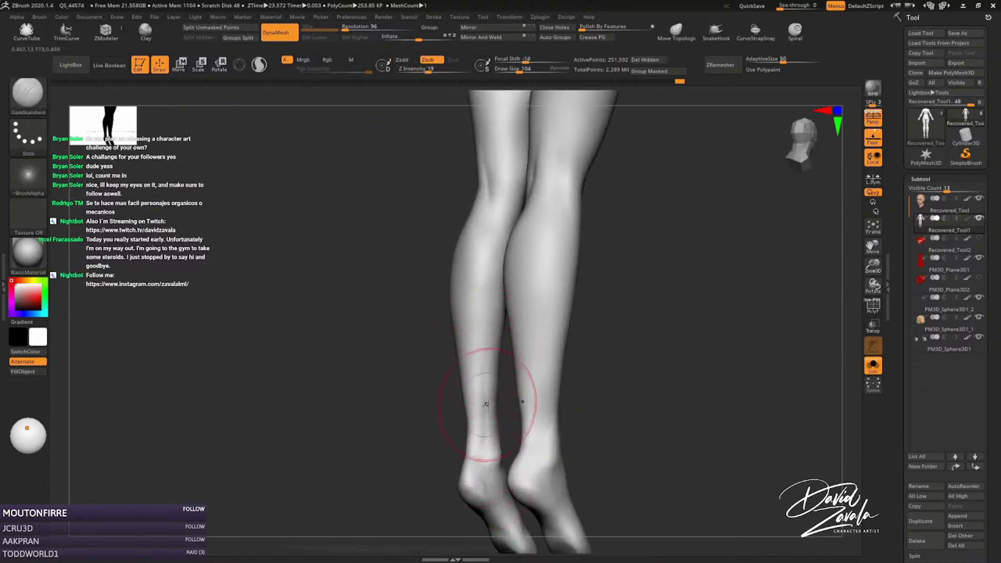
pyautogui.moveTo(485, 404); pyautogui.dragTo(505, 429, button='right')
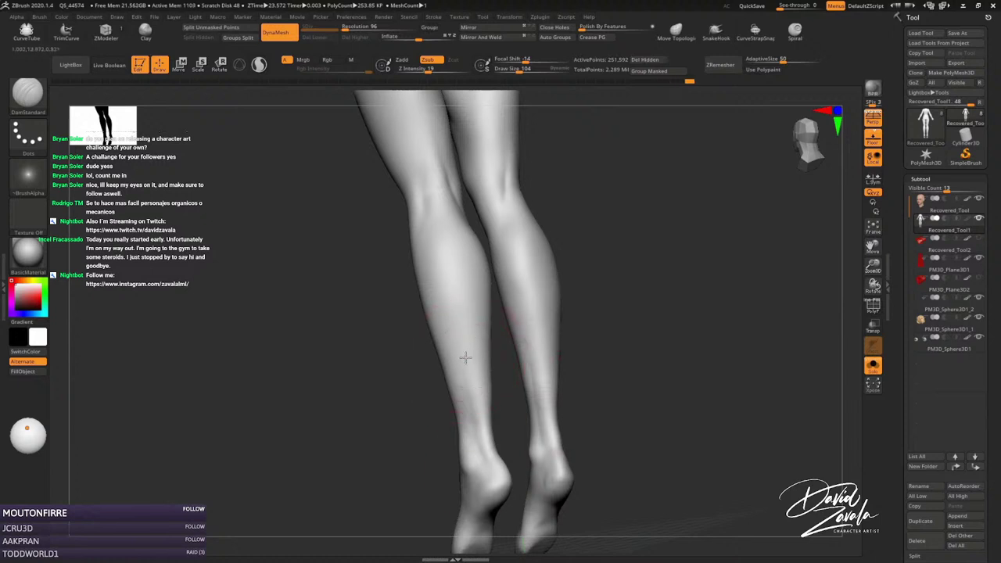
pyautogui.moveTo(466, 357)
pyautogui.mouseDown(button='right')
pyautogui.moveTo(491, 399)
pyautogui.moveTo(480, 402)
pyautogui.moveTo(488, 426)
pyautogui.moveTo(481, 413)
pyautogui.moveTo(532, 241)
pyautogui.moveTo(518, 312)
pyautogui.mouseUp(button='right')
pyautogui.press('b')
pyautogui.press('m')
pyautogui.press('v')
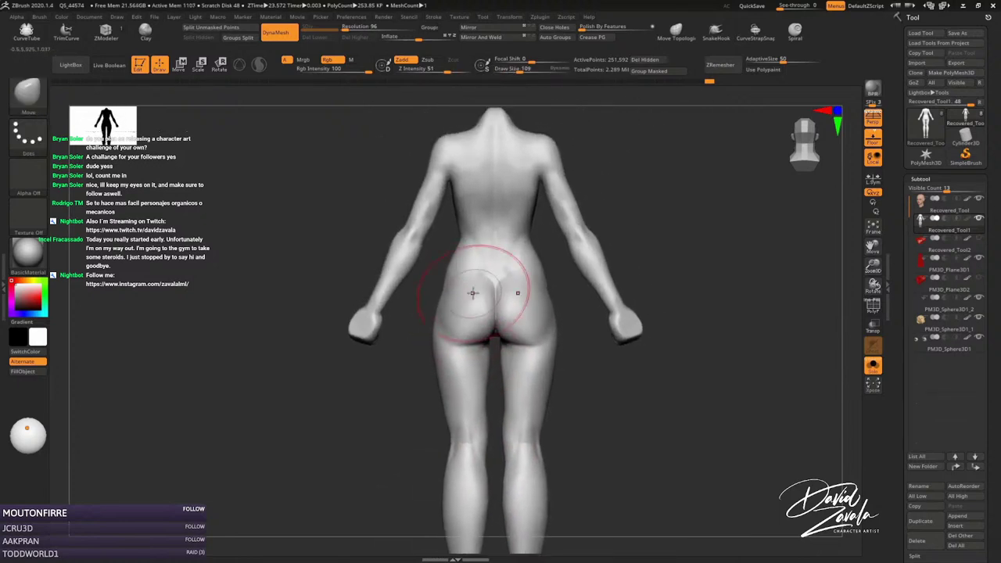
# Shrink the brush to 73 and carve back muscle detail with DamStandard and Smooth.
pyautogui.press('[')
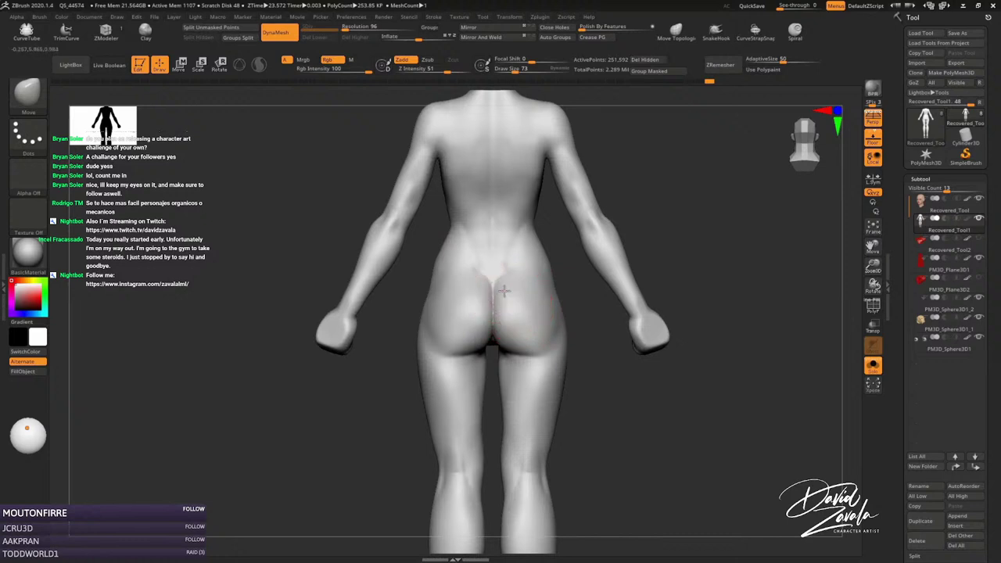
pyautogui.press('b')
pyautogui.press('d')
pyautogui.press('s')
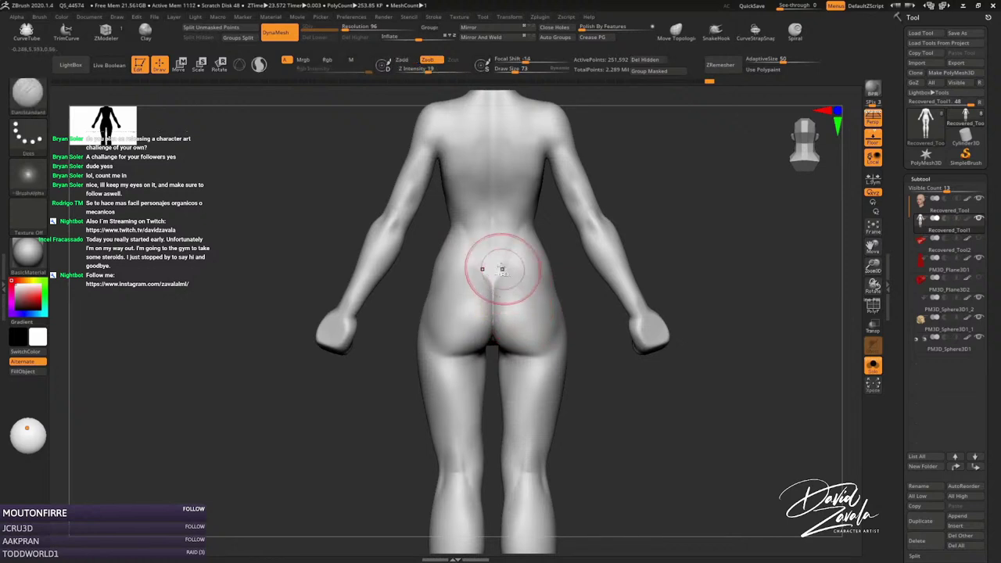
pyautogui.moveTo(501, 264)
pyautogui.keyDown('alt'); pyautogui.mouseDown(button='right')
pyautogui.moveTo(491, 267)
pyautogui.moveTo(528, 290)
pyautogui.mouseUp(button='right'); pyautogui.keyUp('alt')
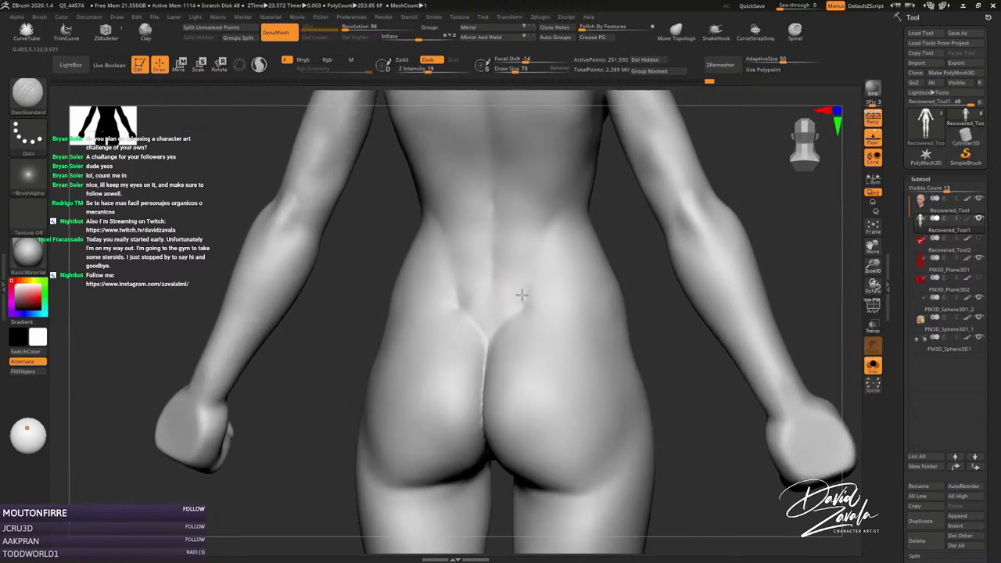
pyautogui.press('shift')
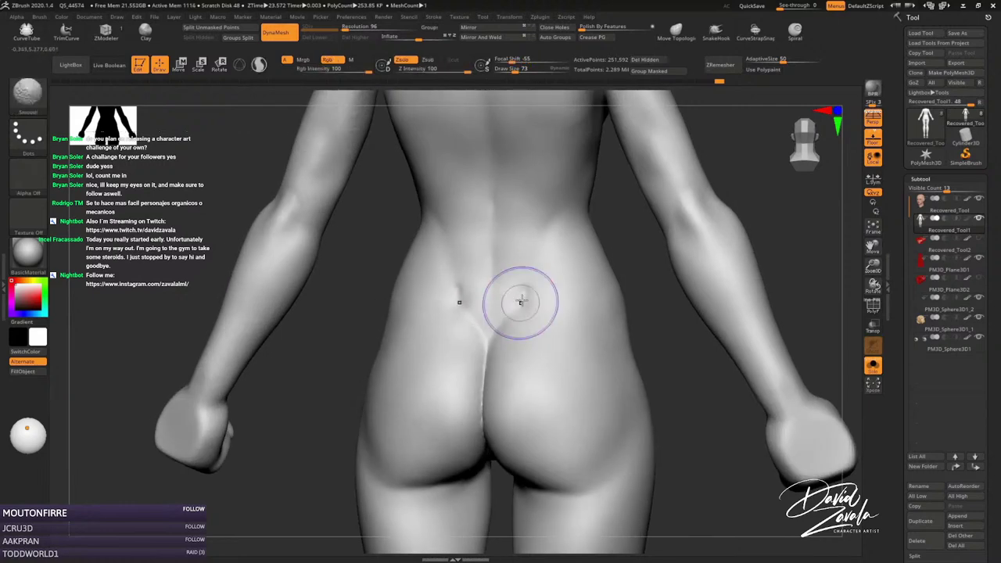
pyautogui.keyDown('alt'); pyautogui.moveTo(530, 268); pyautogui.dragTo(507, 269, button='right'); pyautogui.keyUp('alt')
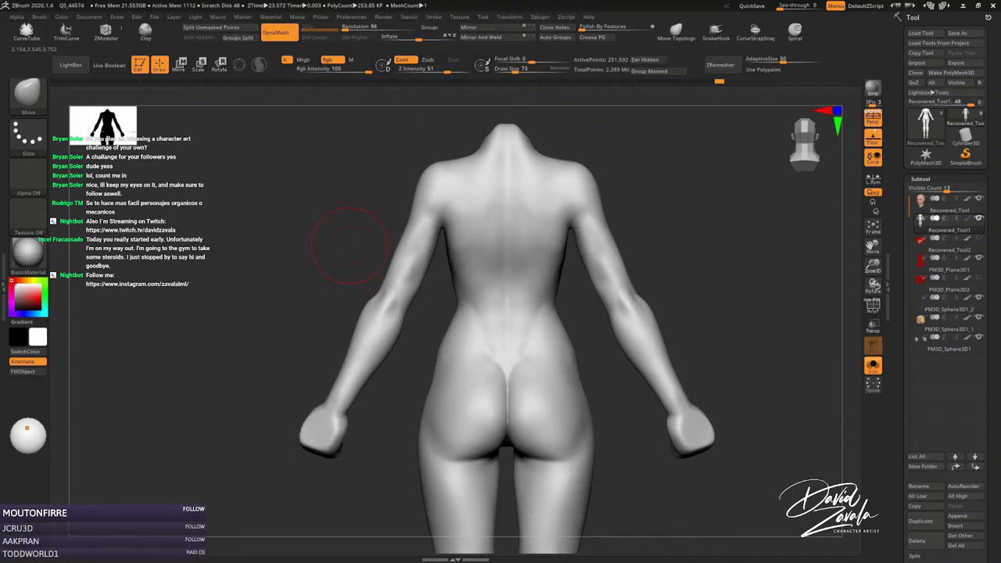
# Puff up the area beside the armpit with the Inflate brush at Draw Size 114.
pyautogui.press('space')
pyautogui.keyDown('alt'); pyautogui.moveTo(438, 217); pyautogui.dragTo(459, 203, button='right'); pyautogui.keyUp('alt')
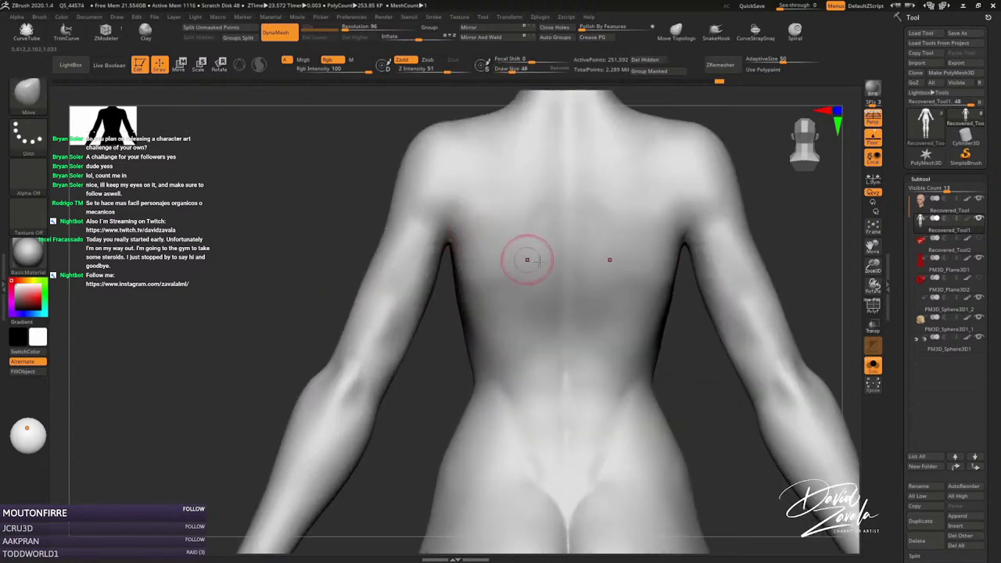
pyautogui.keyDown('ctrl'); pyautogui.moveTo(614, 273); pyautogui.dragTo(667, 188, button='right'); pyautogui.keyUp('ctrl')
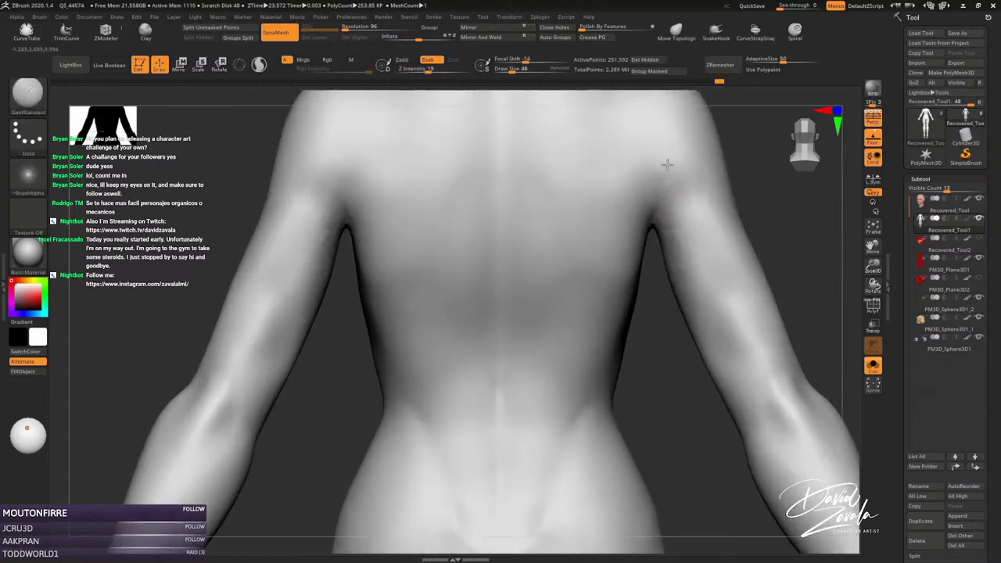
pyautogui.keyDown('ctrl'); pyautogui.moveTo(644, 238); pyautogui.dragTo(443, 225, button='right'); pyautogui.keyUp('ctrl')
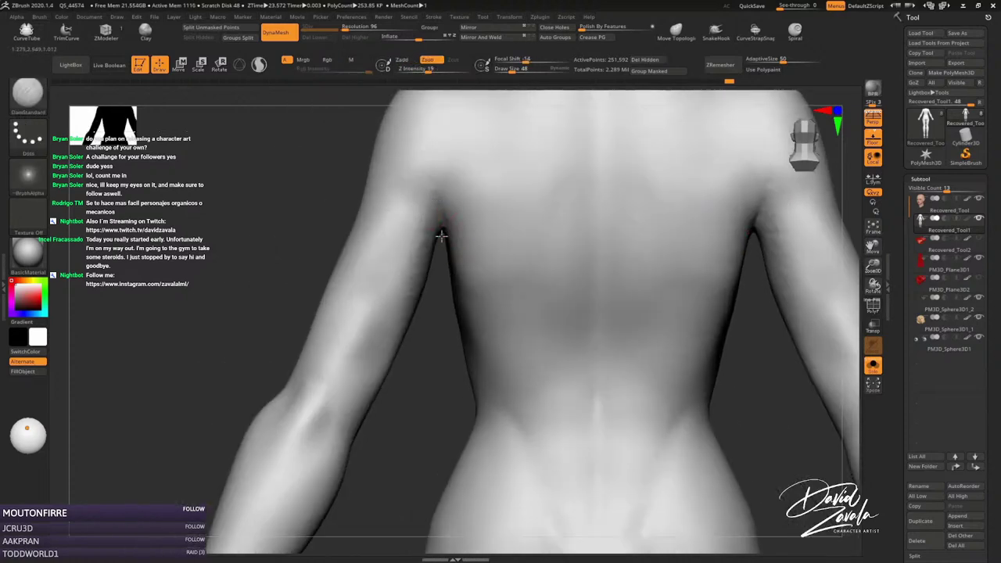
pyautogui.press(']')
pyautogui.press(']')
pyautogui.press(']')
pyautogui.press('b')
pyautogui.press('i')
pyautogui.press('n')
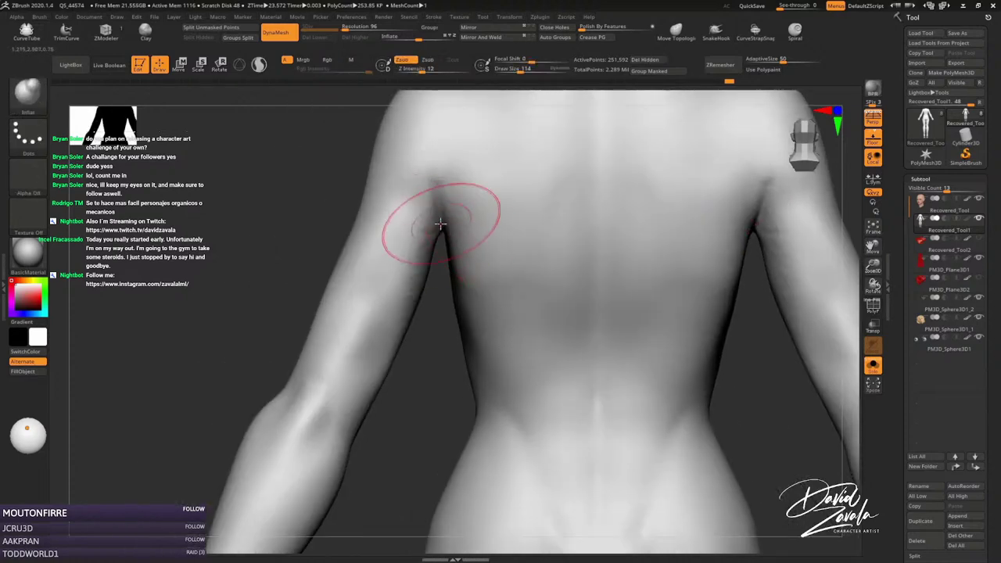
pyautogui.keyDown('ctrl'); pyautogui.moveTo(430, 184); pyautogui.dragTo(488, 284, button='right'); pyautogui.keyUp('ctrl')
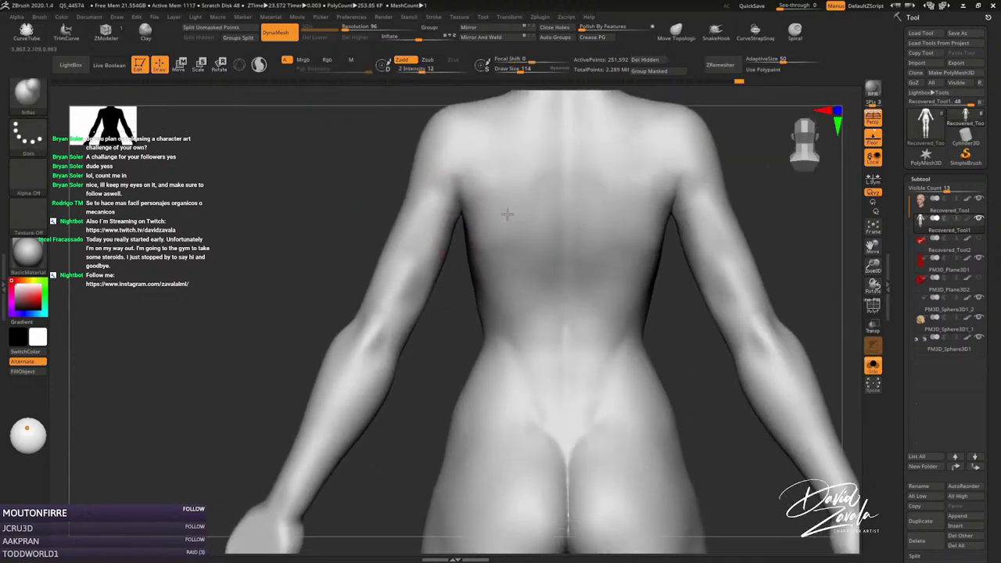
# Shape the arm silhouette and right forearm with the Move brush, sizes 215 then 109.
pyautogui.press('s')
pyautogui.moveTo(493, 283); pyautogui.dragTo(524, 283)
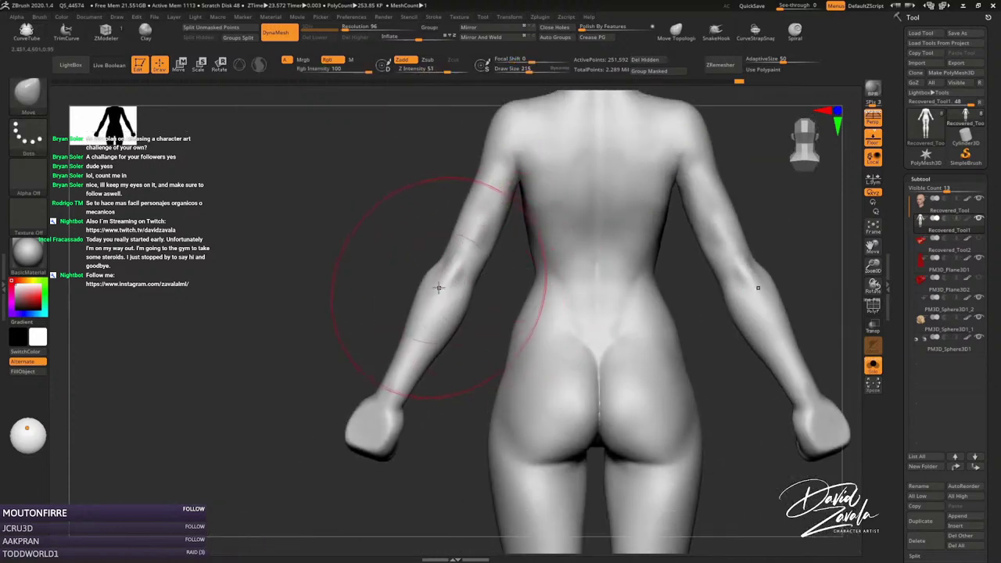
pyautogui.keyDown('ctrl'); pyautogui.moveTo(579, 196); pyautogui.dragTo(532, 298); pyautogui.keyUp('ctrl')
pyautogui.press('b')
pyautogui.press('m')
pyautogui.press('v')
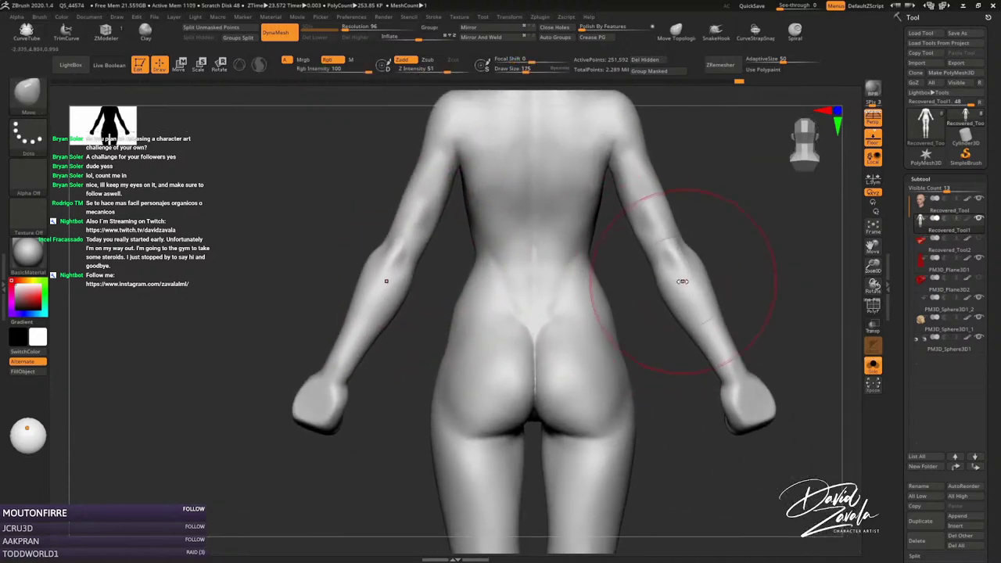
pyautogui.moveTo(688, 234)
pyautogui.mouseDown()
pyautogui.moveTo(628, 242)
pyautogui.moveTo(708, 234)
pyautogui.mouseUp()
pyautogui.press('s')
pyautogui.moveTo(637, 256); pyautogui.dragTo(607, 258)
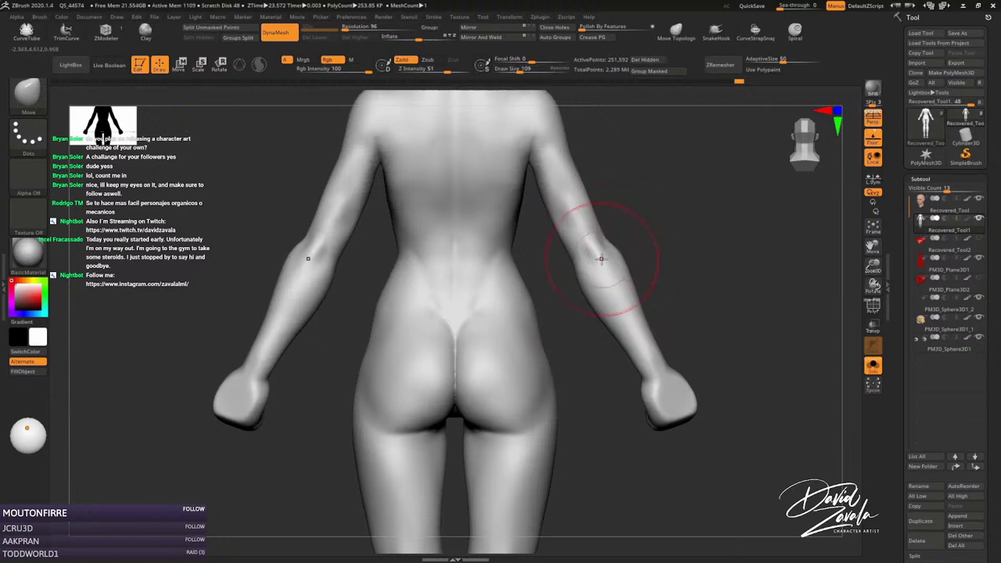
pyautogui.keyDown('alt'); pyautogui.moveTo(688, 247); pyautogui.dragTo(525, 264); pyautogui.keyUp('alt')
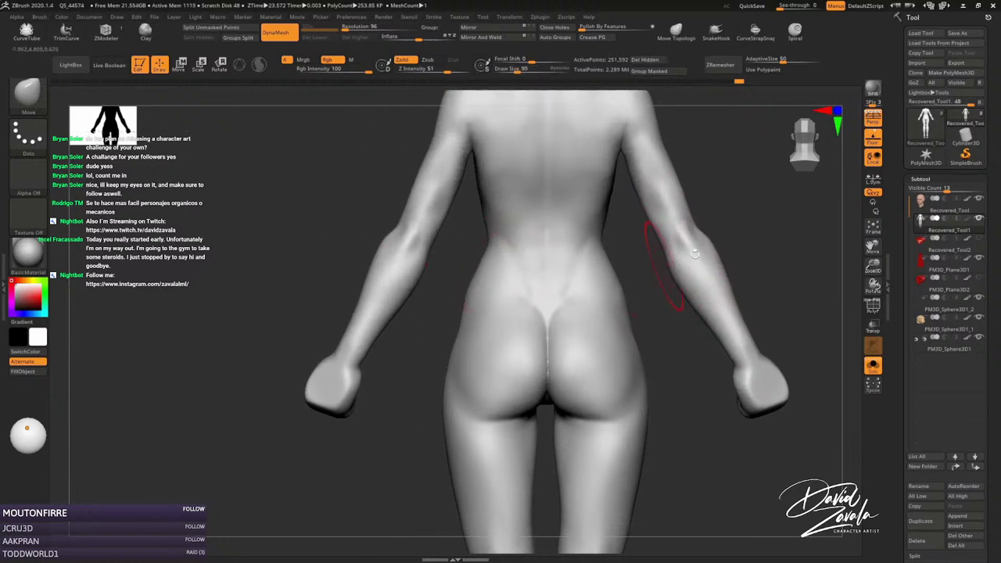
pyautogui.keyDown('ctrl'); pyautogui.moveTo(670, 264); pyautogui.dragTo(645, 276, button='right'); pyautogui.keyUp('ctrl')
# Carve creases on the back and arm with DamStandard, then frame the figure.
pyautogui.press('b')
pyautogui.press('d')
pyautogui.press('s')
pyautogui.moveTo(637, 245)
pyautogui.keyDown('alt'); pyautogui.mouseDown()
pyautogui.moveTo(670, 257)
pyautogui.moveTo(649, 251)
pyautogui.mouseUp(); pyautogui.keyUp('alt')
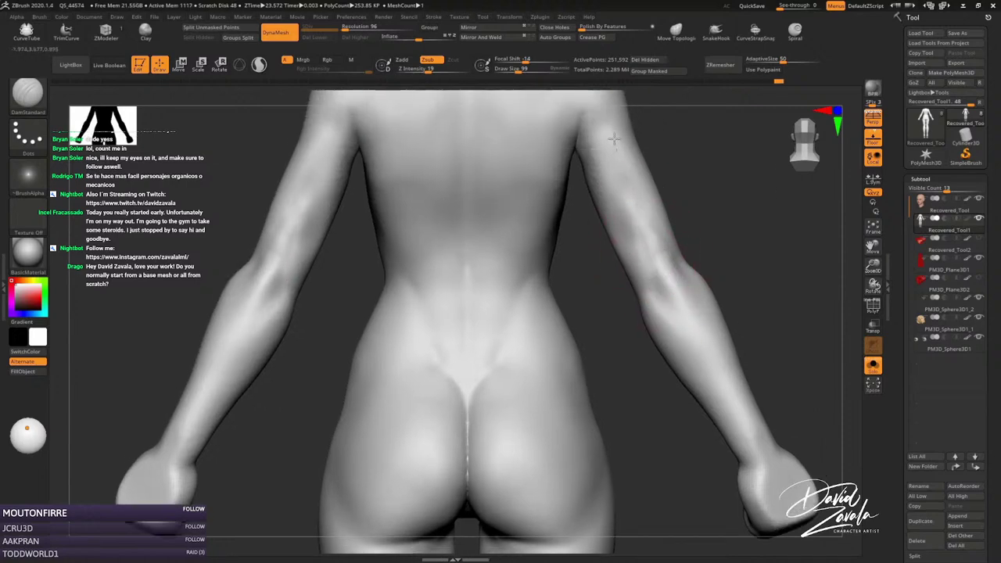
pyautogui.press('f')
pyautogui.moveTo(603, 190); pyautogui.dragTo(530, 214)
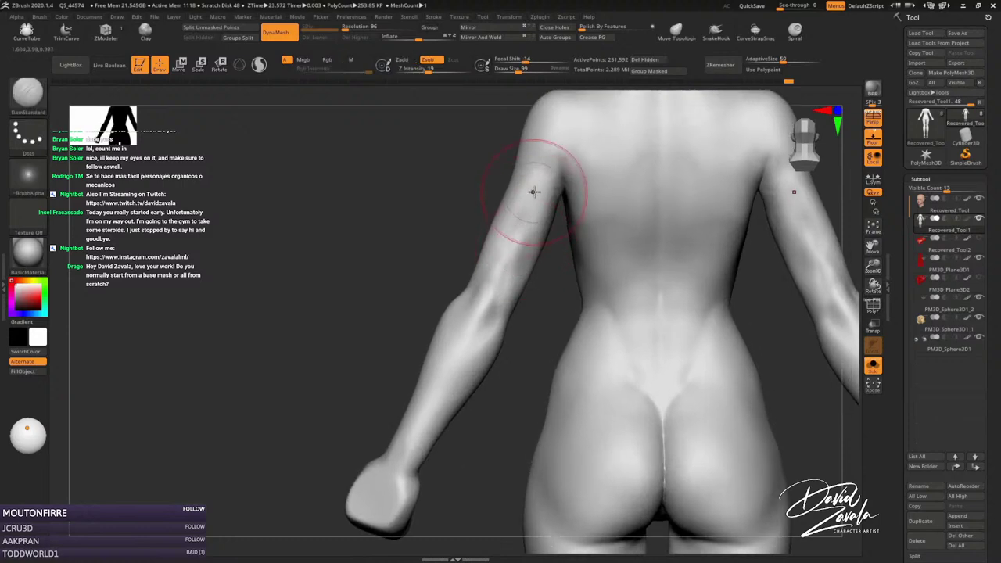
pyautogui.moveTo(511, 263); pyautogui.dragTo(520, 254, button='right')
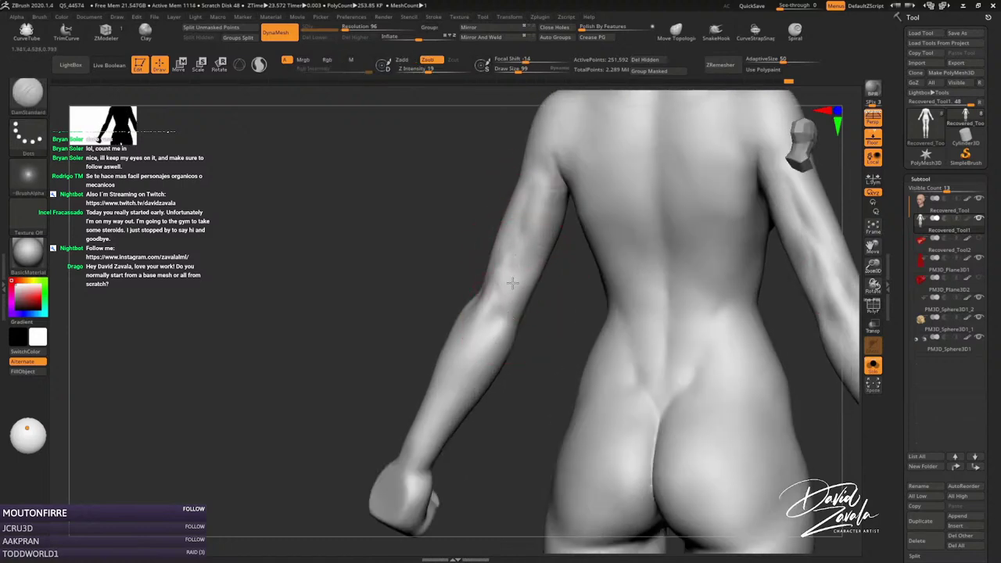
# Build up the upper-arm muscle with ClayTubes at size 90 and smooth it.
pyautogui.press('b')
pyautogui.press('c')
pyautogui.press('t')
pyautogui.press('[')
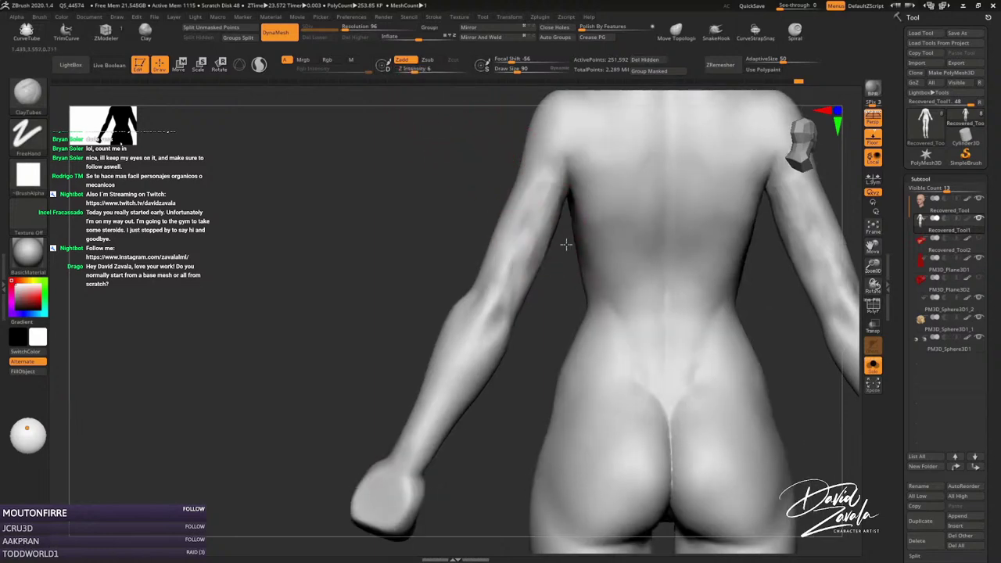
pyautogui.moveTo(548, 202)
pyautogui.mouseDown(button='right')
pyautogui.moveTo(565, 242)
pyautogui.moveTo(505, 219)
pyautogui.moveTo(537, 212)
pyautogui.moveTo(530, 194)
pyautogui.mouseUp(button='right')
pyautogui.press('shift')
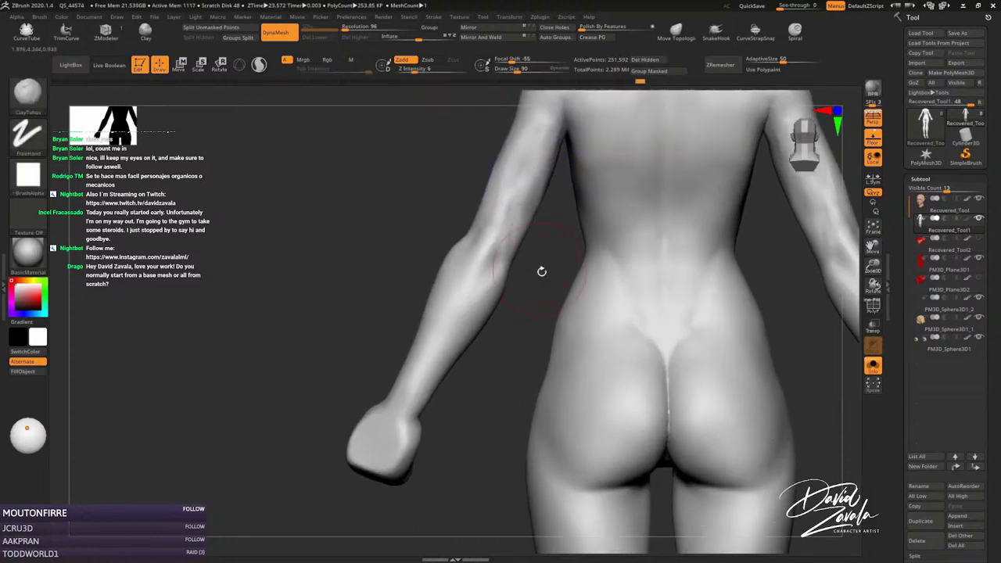
pyautogui.moveTo(518, 296); pyautogui.dragTo(617, 260, button='right')
# Lasso-mask the body and upper arms, then invert so only the forearms are free.
pyautogui.press('s')
pyautogui.press('space')
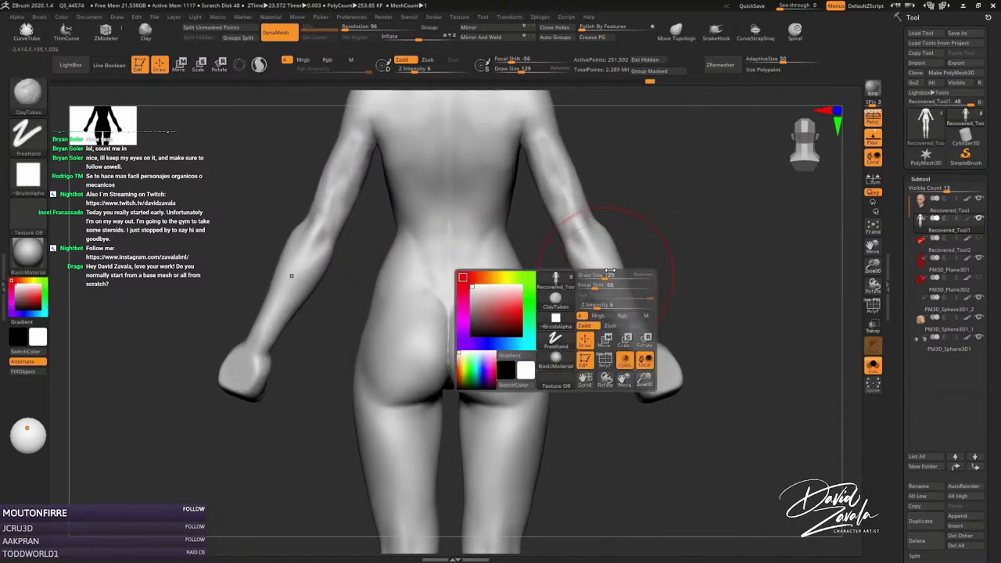
pyautogui.press('s')
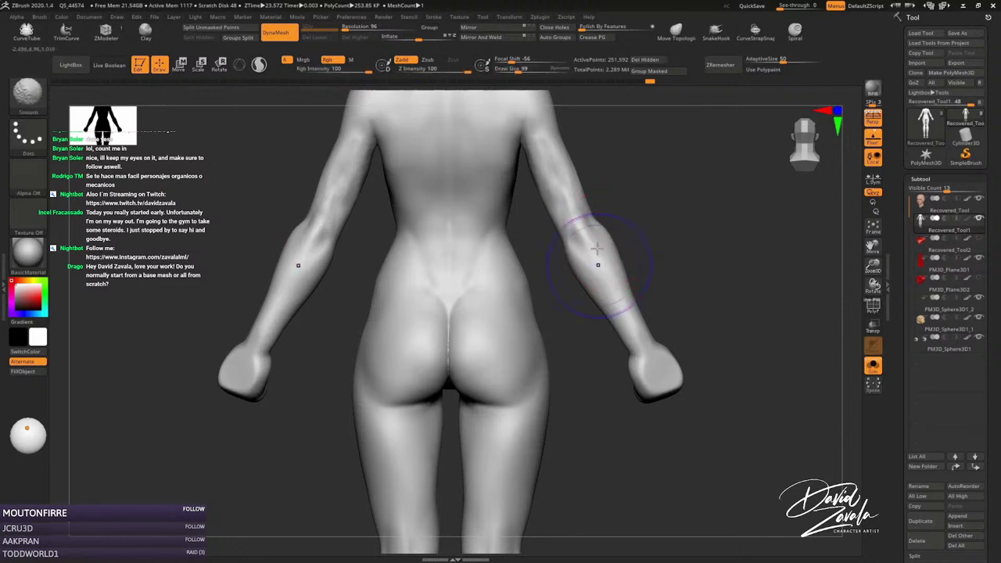
pyautogui.moveTo(614, 214)
pyautogui.keyDown('ctrl'); pyautogui.mouseDown()
pyautogui.moveTo(557, 283)
pyautogui.moveTo(789, 349)
pyautogui.mouseUp(); pyautogui.keyUp('ctrl')
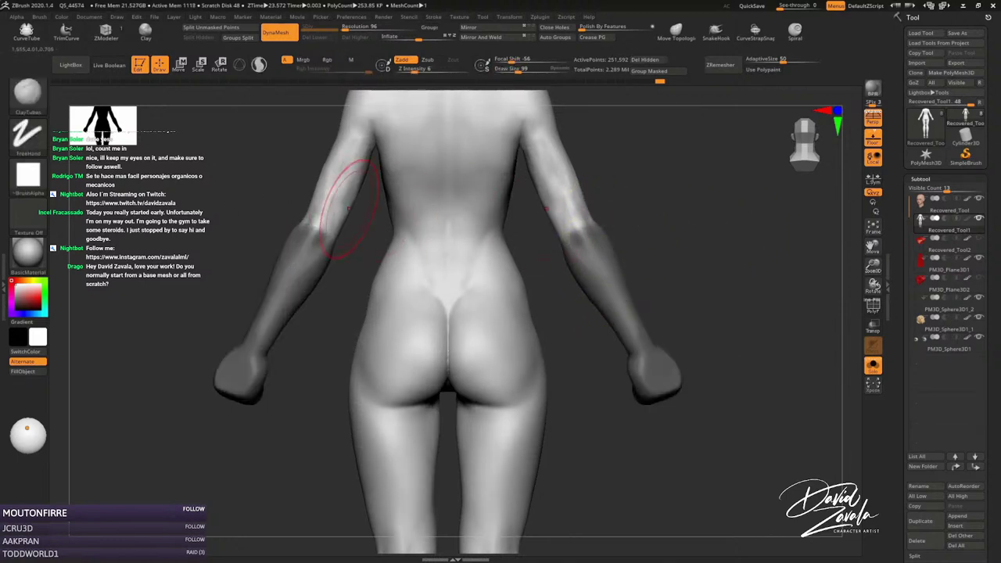
pyautogui.keyDown('alt'); pyautogui.moveTo(424, 242); pyautogui.dragTo(381, 167); pyautogui.keyUp('alt')
pyautogui.keyDown('ctrl'); pyautogui.click(290, 134); pyautogui.keyUp('ctrl')
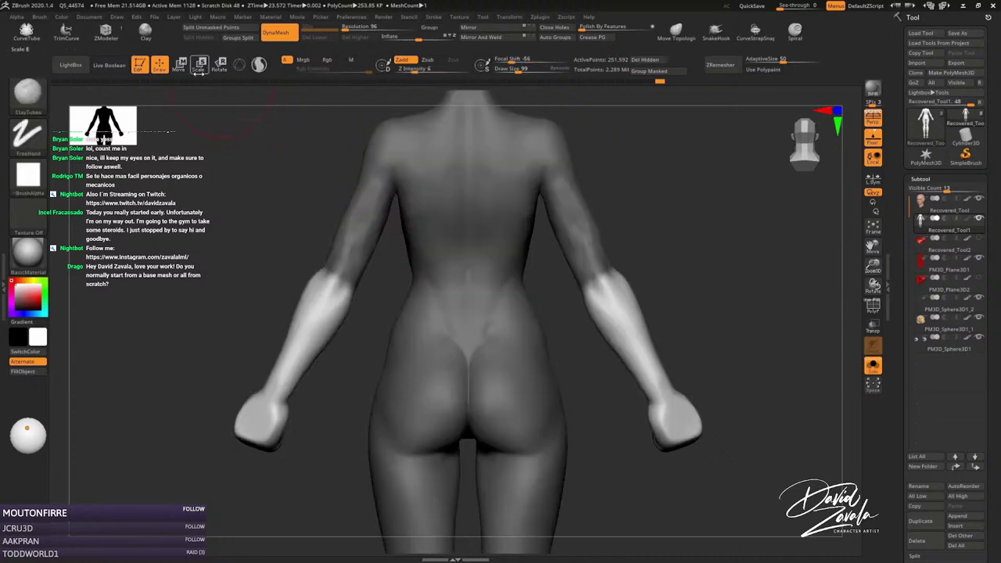
# Use Transpose to test a wrist rotation, then shift both forearms slightly along the arm.
pyautogui.press('w')
pyautogui.moveTo(596, 275); pyautogui.dragTo(666, 444)
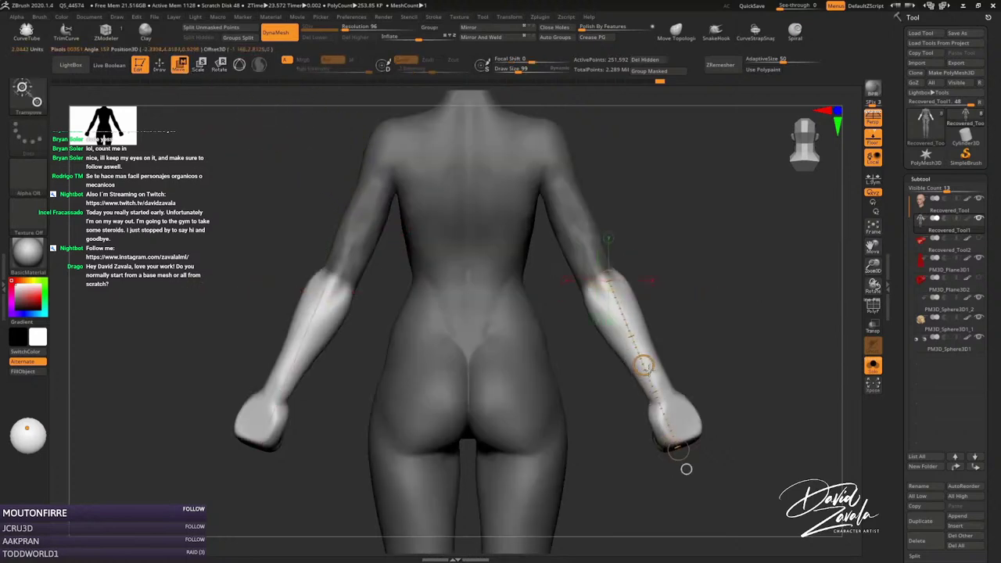
pyautogui.moveTo(666, 444); pyautogui.dragTo(677, 447)
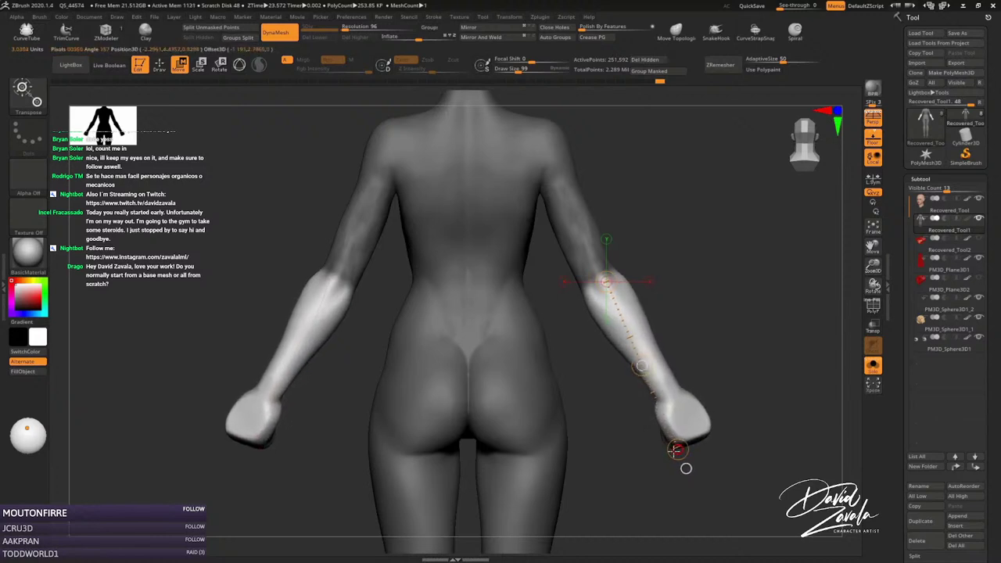
pyautogui.moveTo(678, 449); pyautogui.dragTo(681, 462)
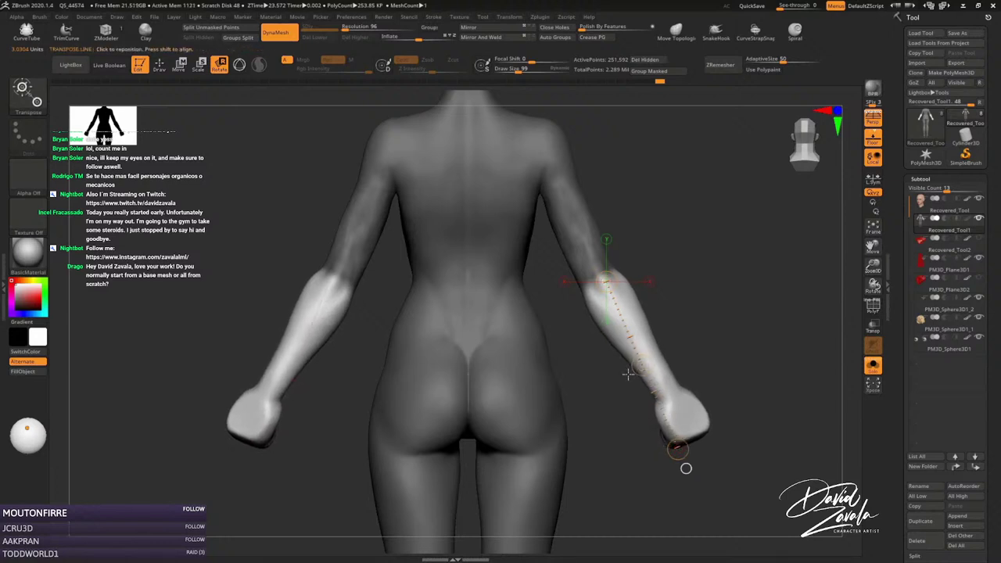
pyautogui.moveTo(620, 383); pyautogui.dragTo(618, 257)
pyautogui.press('w')
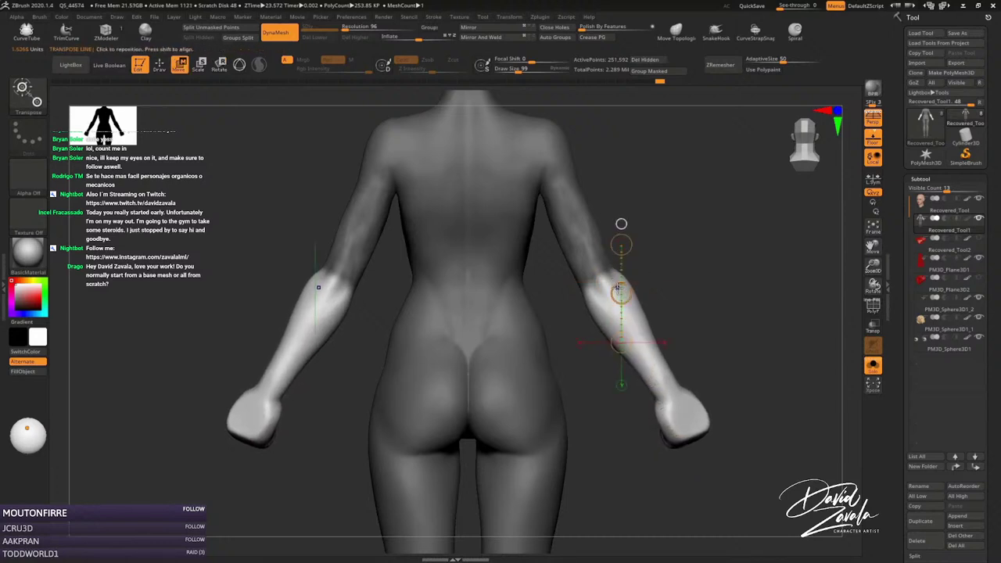
pyautogui.moveTo(618, 291); pyautogui.dragTo(619, 286)
pyautogui.click(160, 66)
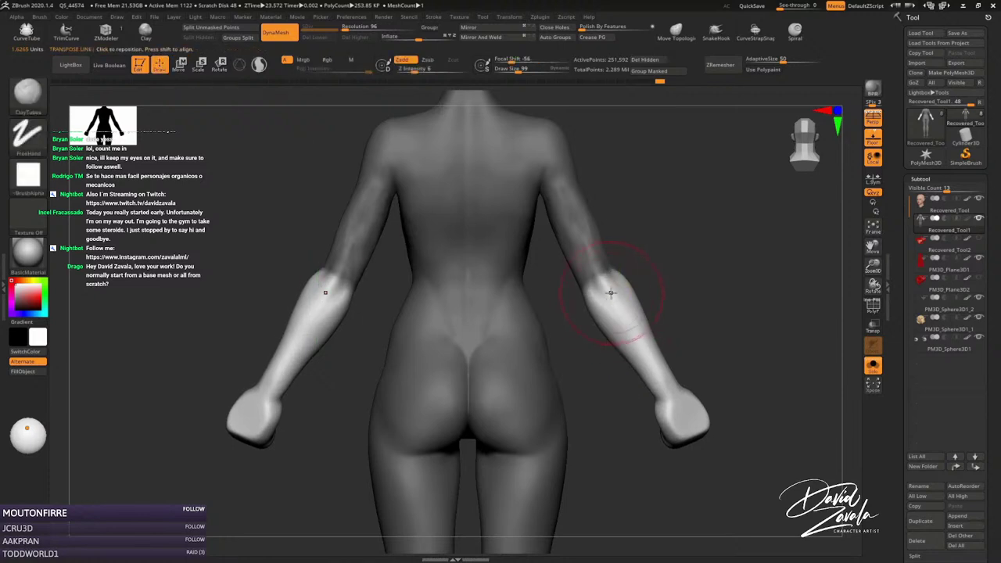
# Clear the mask and set the Move brush, settling its size at 81.
pyautogui.press('b')
pyautogui.press('m')
pyautogui.press('v')
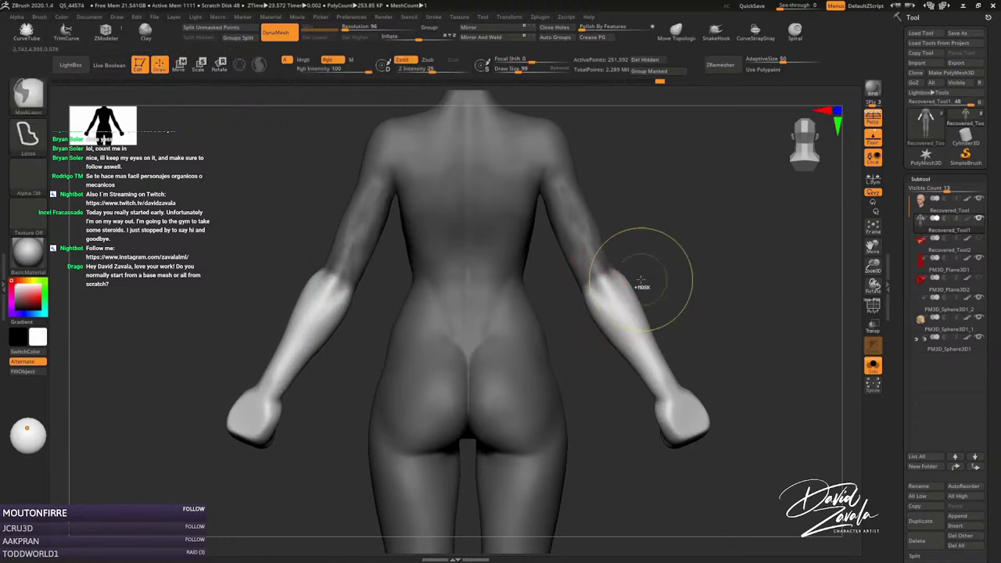
pyautogui.keyDown('ctrl'); pyautogui.click(636, 279); pyautogui.keyUp('ctrl')
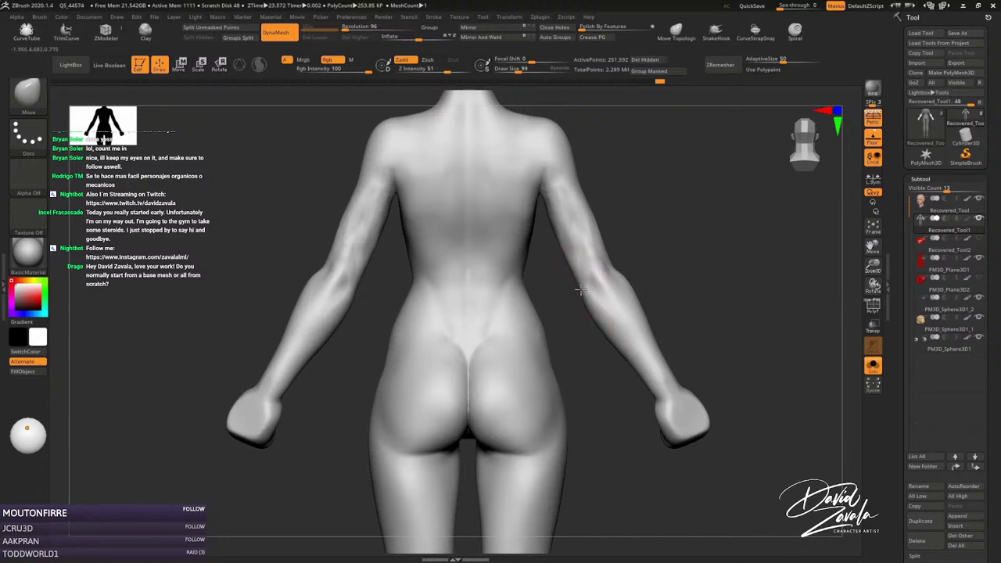
pyautogui.press('[')
pyautogui.press('[')
pyautogui.press('[')
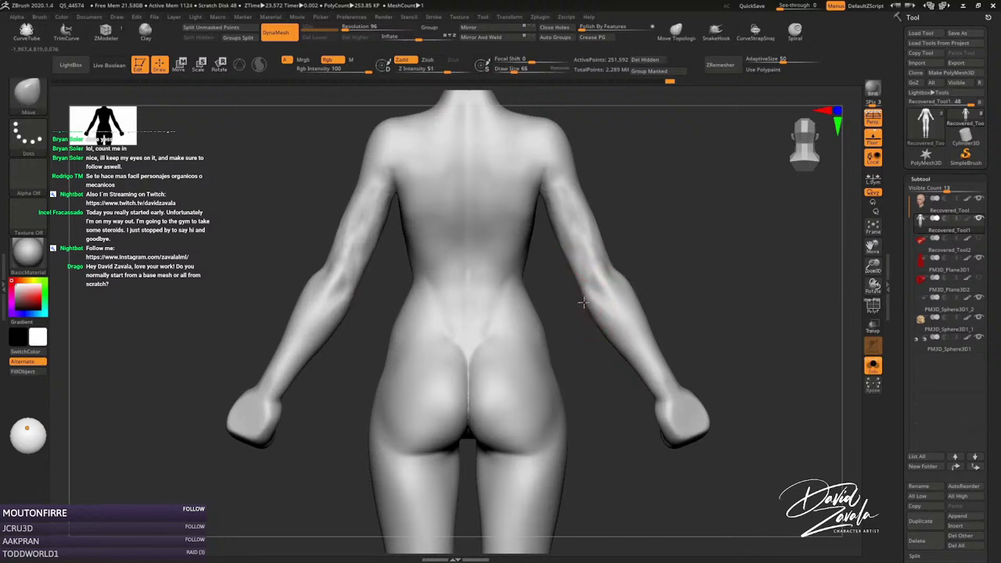
pyautogui.press('s')
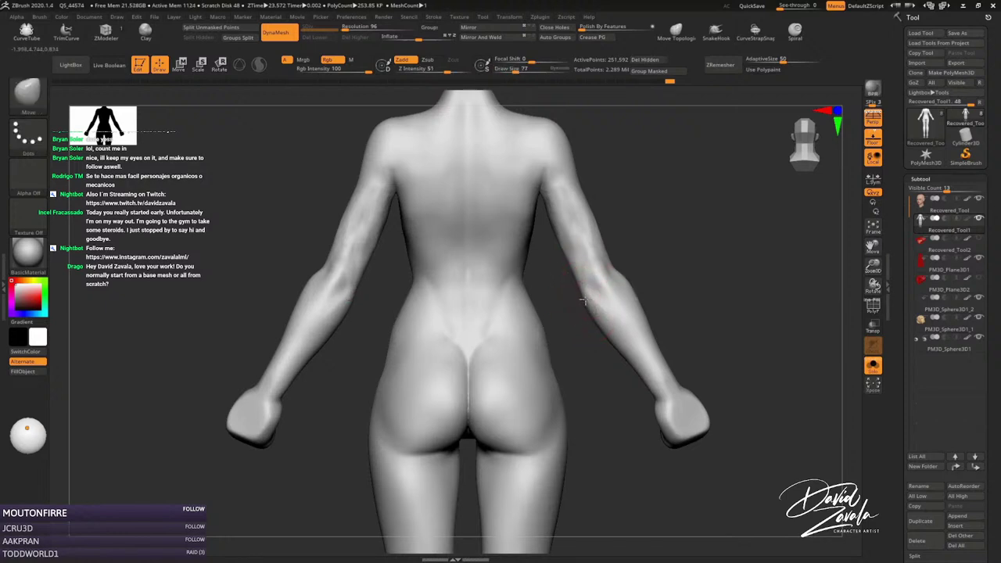
pyautogui.press('s')
pyautogui.moveTo(585, 300); pyautogui.dragTo(618, 263)
pyautogui.press('s')
pyautogui.keyDown('ctrl'); pyautogui.moveTo(621, 264); pyautogui.dragTo(626, 258, button='right'); pyautogui.keyUp('ctrl')
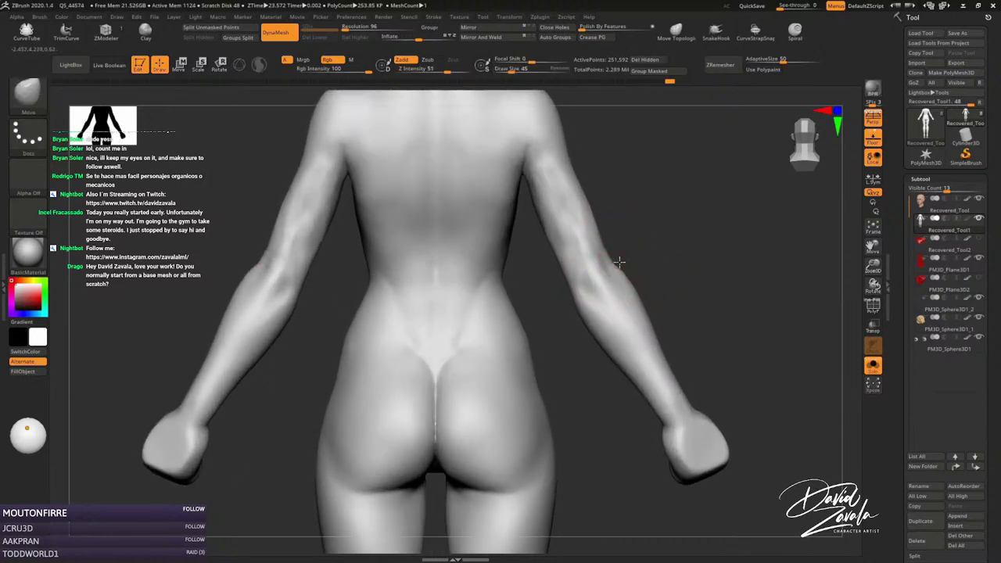
pyautogui.press('s')
pyautogui.moveTo(619, 264); pyautogui.dragTo(626, 266)
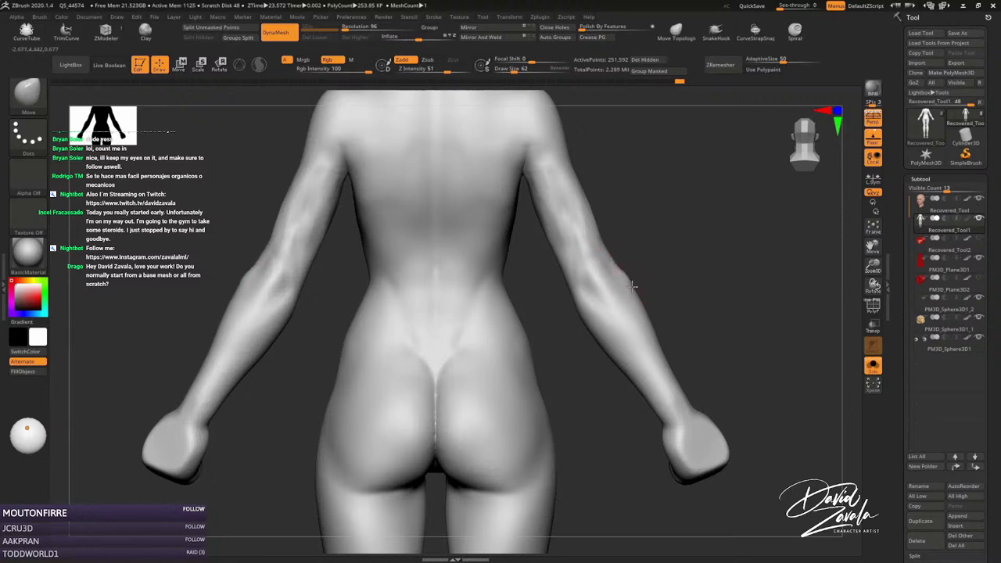
pyautogui.press('s')
pyautogui.moveTo(626, 278); pyautogui.dragTo(630, 284)
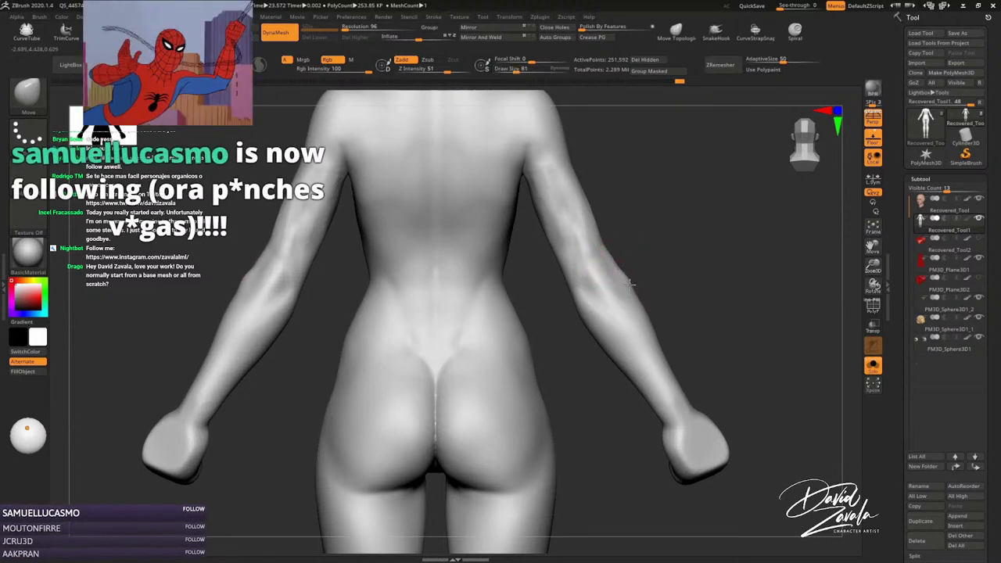
# Smooth the forearm bulge and step back through the arm's sculpting history.
pyautogui.press('shift')
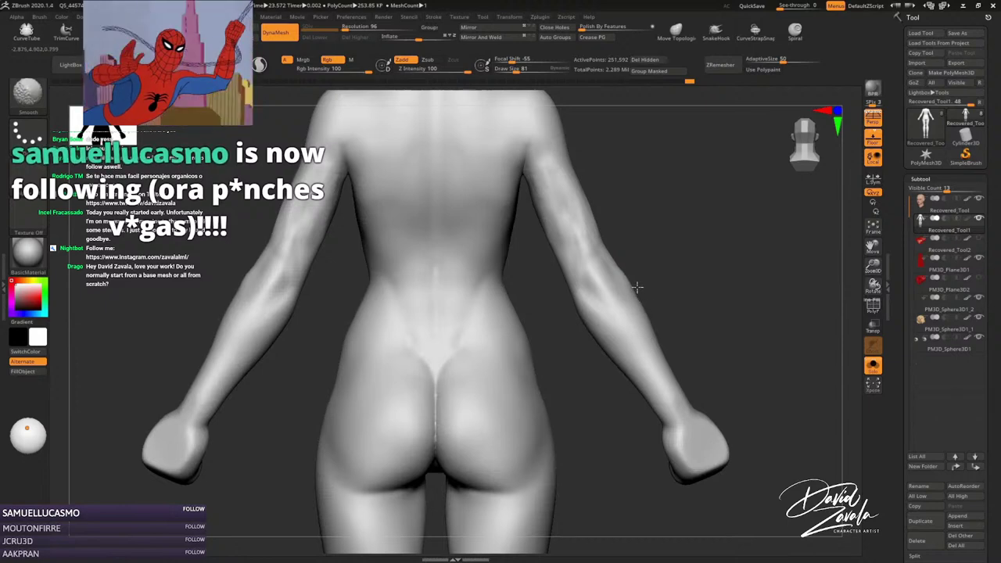
pyautogui.moveTo(626, 259)
pyautogui.keyDown('ctrl'); pyautogui.mouseDown(button='right')
pyautogui.moveTo(614, 250)
pyautogui.moveTo(649, 290)
pyautogui.moveTo(519, 317)
pyautogui.moveTo(510, 296)
pyautogui.mouseUp(button='right'); pyautogui.keyUp('ctrl')
pyautogui.press('shift')
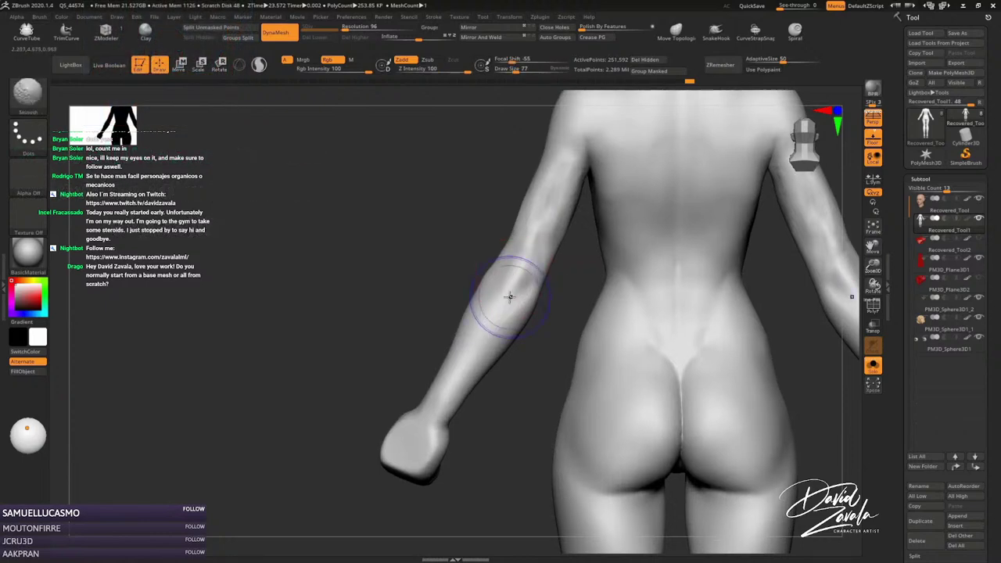
pyautogui.keyDown('shift'); pyautogui.moveTo(509, 296); pyautogui.dragTo(493, 311); pyautogui.keyUp('shift')
pyautogui.keyDown('ctrl'); pyautogui.moveTo(537, 312); pyautogui.dragTo(556, 297, button='right'); pyautogui.keyUp('ctrl')
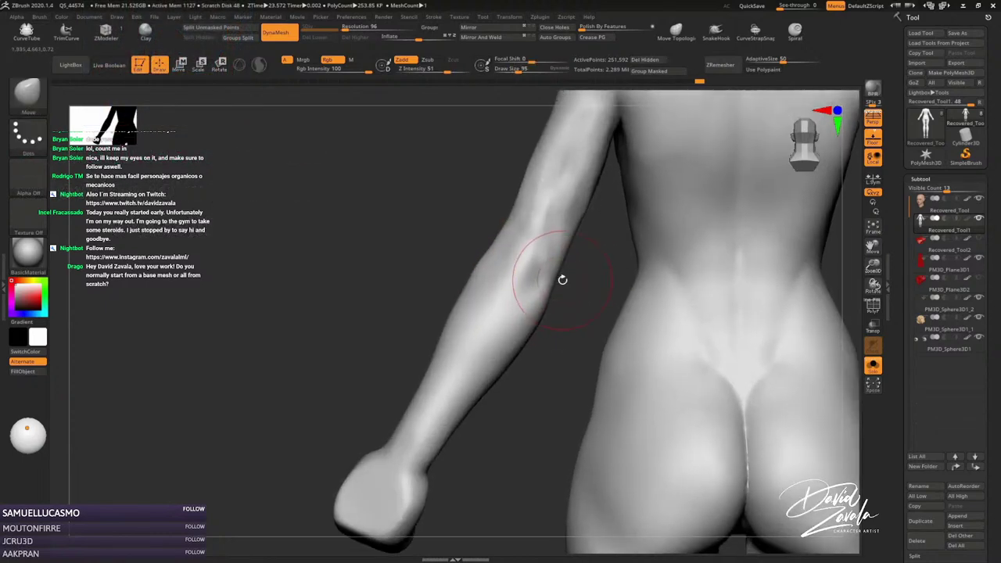
pyautogui.press('[')
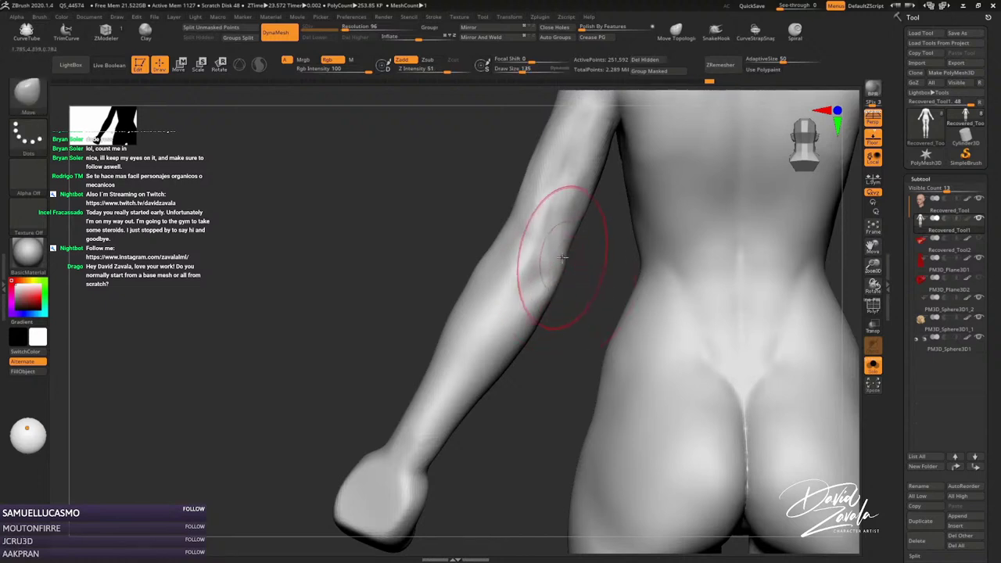
pyautogui.press('s')
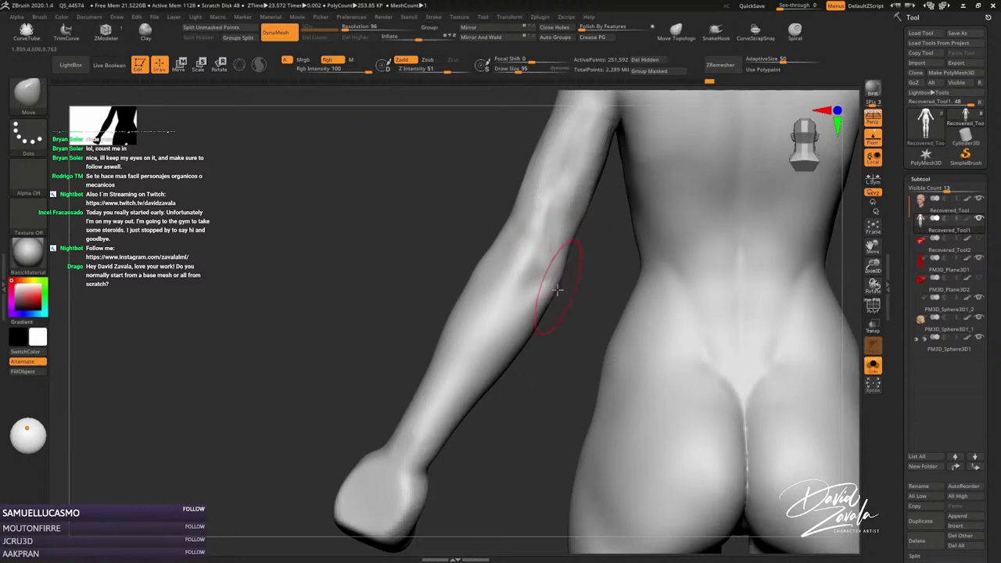
pyautogui.moveTo(558, 269); pyautogui.dragTo(579, 278, button='right')
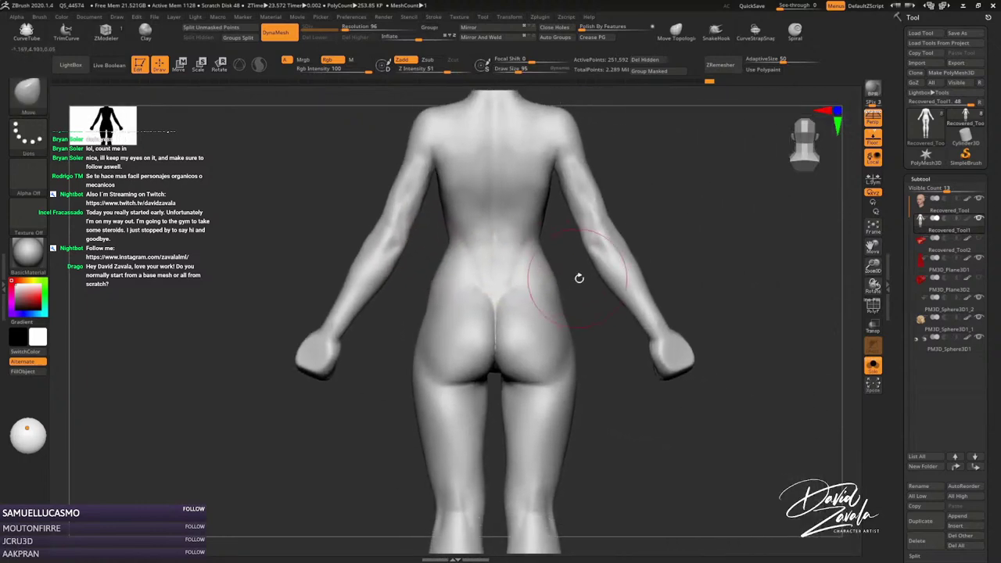
pyautogui.moveTo(703, 80)
pyautogui.mouseDown()
pyautogui.moveTo(655, 89)
pyautogui.moveTo(661, 83)
pyautogui.mouseUp()
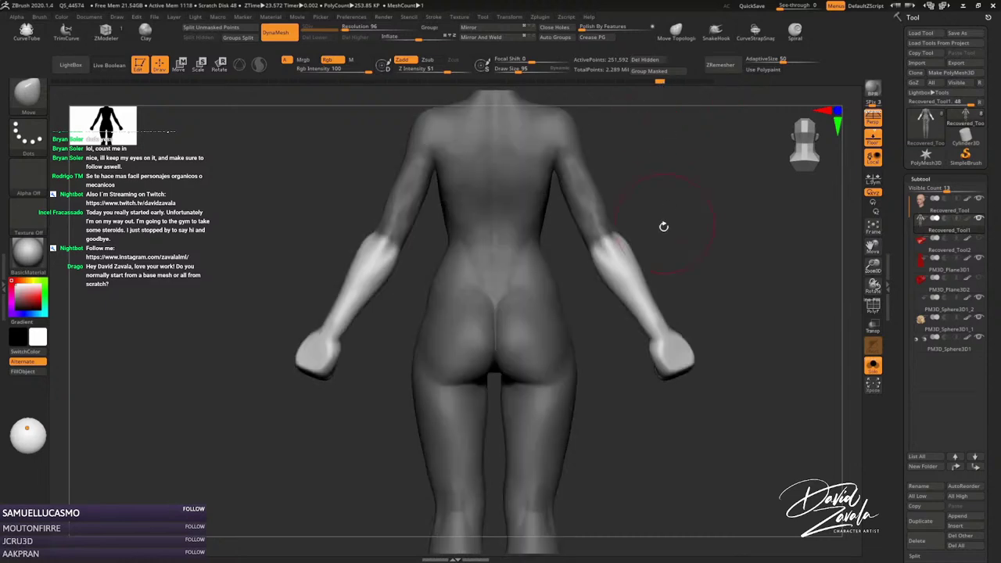
# Pull out the inner forearm contour and reshape and smooth the arm near the elbow.
pyautogui.moveTo(603, 245)
pyautogui.keyDown('ctrl'); pyautogui.mouseDown(button='right')
pyautogui.moveTo(581, 275)
pyautogui.moveTo(339, 264)
pyautogui.moveTo(527, 277)
pyautogui.moveTo(588, 351)
pyautogui.mouseUp(button='right'); pyautogui.keyUp('ctrl')
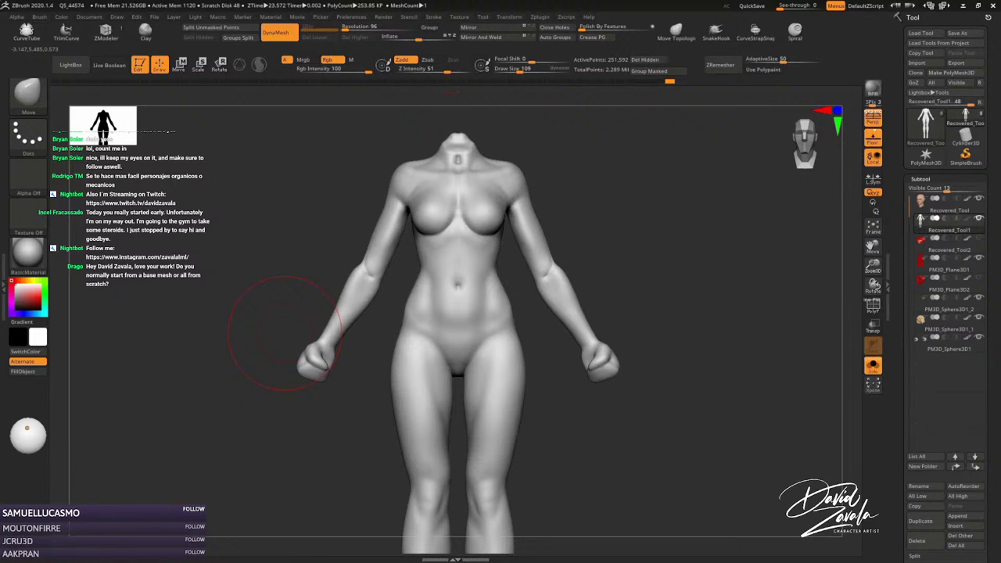
pyautogui.keyDown('ctrl'); pyautogui.moveTo(536, 268); pyautogui.dragTo(594, 294, button='right'); pyautogui.keyUp('ctrl')
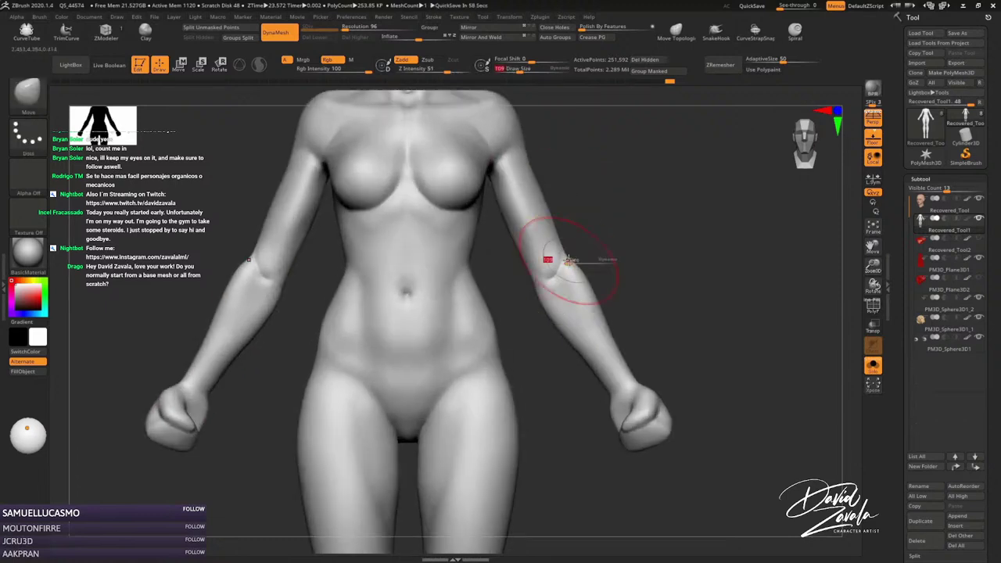
pyautogui.press('s')
pyautogui.moveTo(594, 294)
pyautogui.mouseDown()
pyautogui.moveTo(525, 313)
pyautogui.moveTo(506, 293)
pyautogui.mouseUp()
pyautogui.press('[')
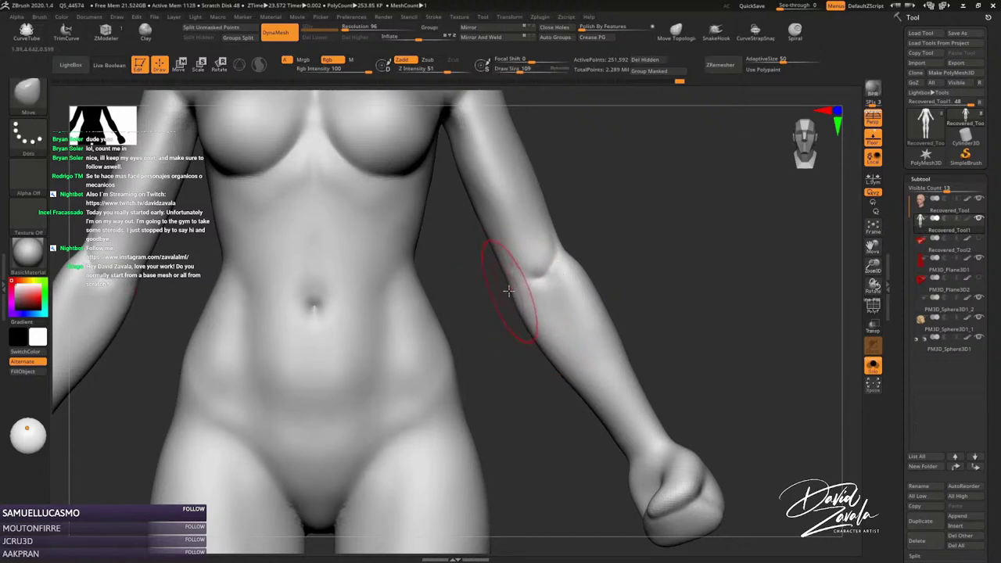
pyautogui.moveTo(560, 322)
pyautogui.mouseDown()
pyautogui.moveTo(509, 321)
pyautogui.moveTo(520, 311)
pyautogui.mouseUp()
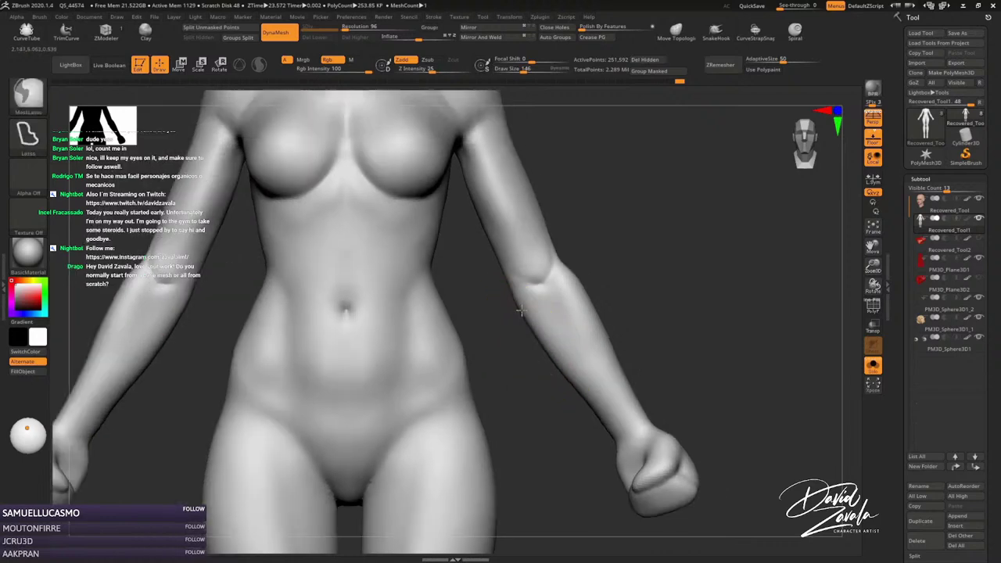
# Recentre and orbit the figure to review the reshaped arms, with DamStandard selected.
pyautogui.press('f')
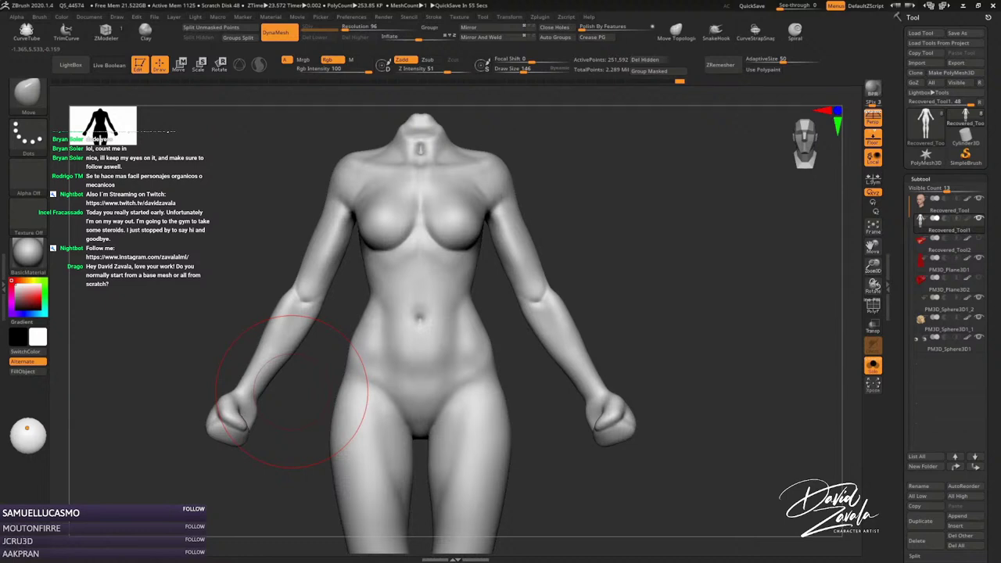
pyautogui.keyDown('alt'); pyautogui.moveTo(293, 383); pyautogui.dragTo(519, 320); pyautogui.keyUp('alt')
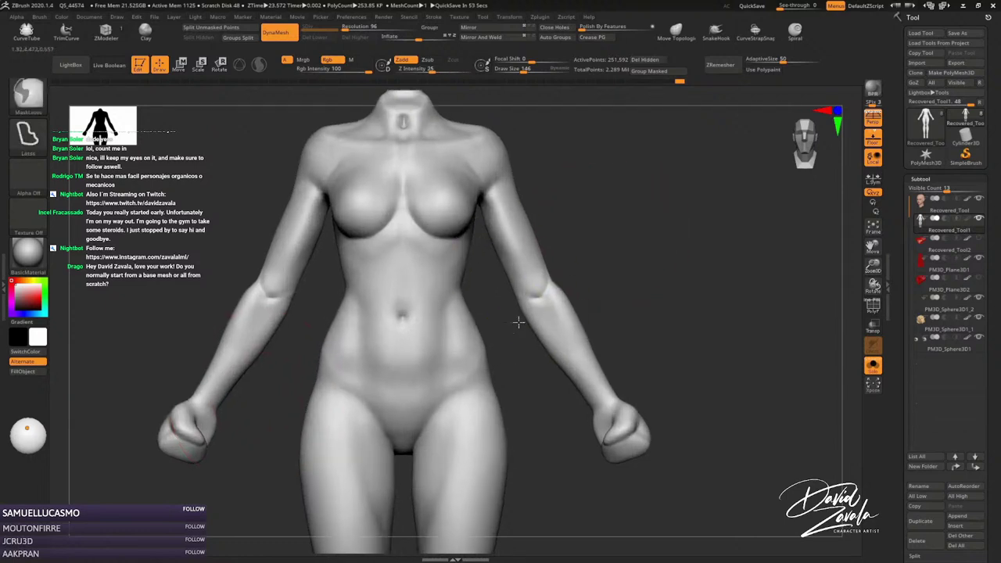
pyautogui.press('s')
pyautogui.press('s')
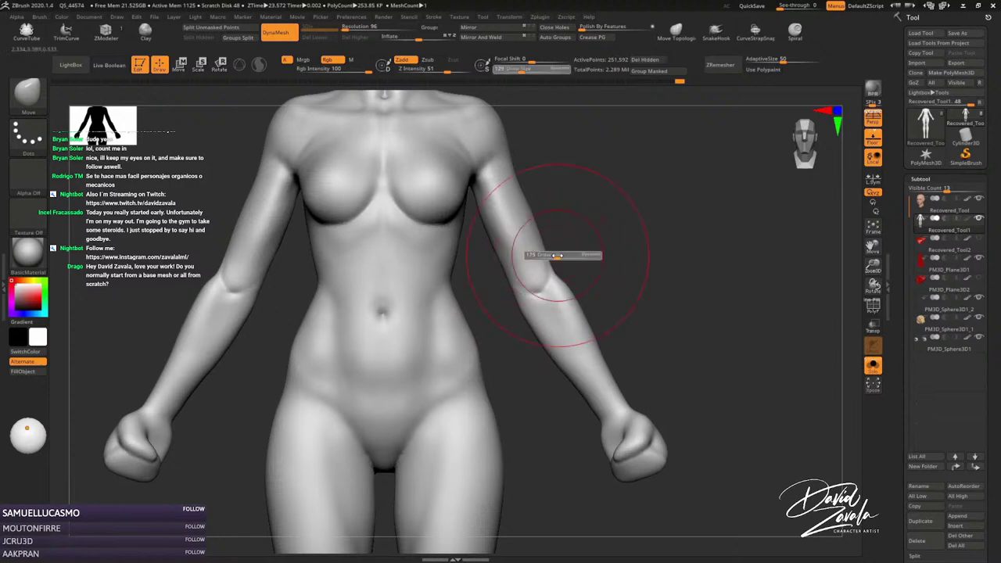
pyautogui.press('f')
pyautogui.moveTo(554, 255)
pyautogui.mouseDown()
pyautogui.moveTo(402, 313)
pyautogui.moveTo(456, 279)
pyautogui.moveTo(552, 290)
pyautogui.moveTo(472, 278)
pyautogui.moveTo(470, 250)
pyautogui.moveTo(529, 268)
pyautogui.moveTo(469, 257)
pyautogui.moveTo(475, 263)
pyautogui.moveTo(550, 172)
pyautogui.mouseUp()
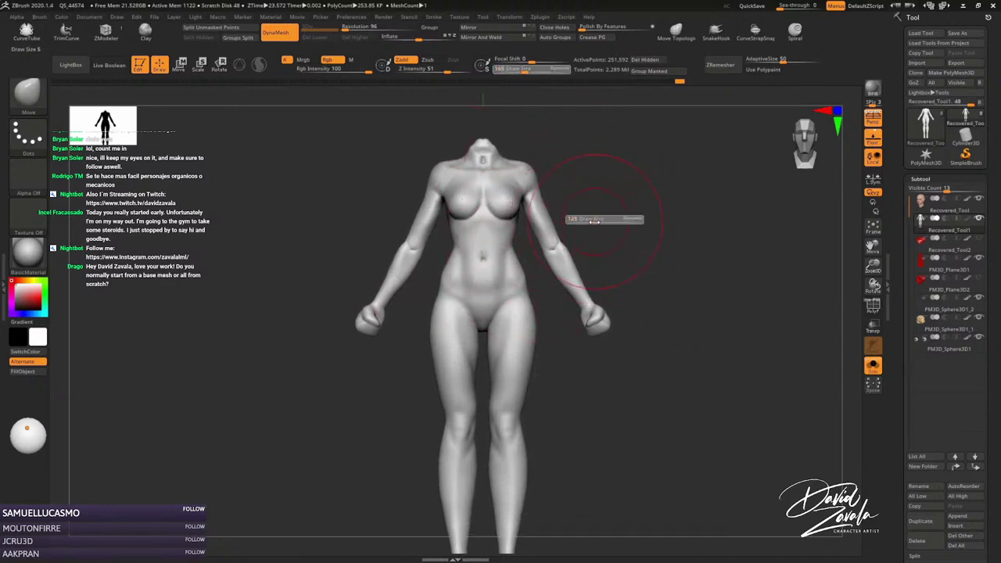
pyautogui.press('b')
pyautogui.press('d')
pyautogui.press('s')
pyautogui.moveTo(585, 222)
pyautogui.keyDown('alt'); pyautogui.mouseDown()
pyautogui.moveTo(548, 282)
pyautogui.moveTo(583, 246)
pyautogui.mouseUp(); pyautogui.keyUp('alt')
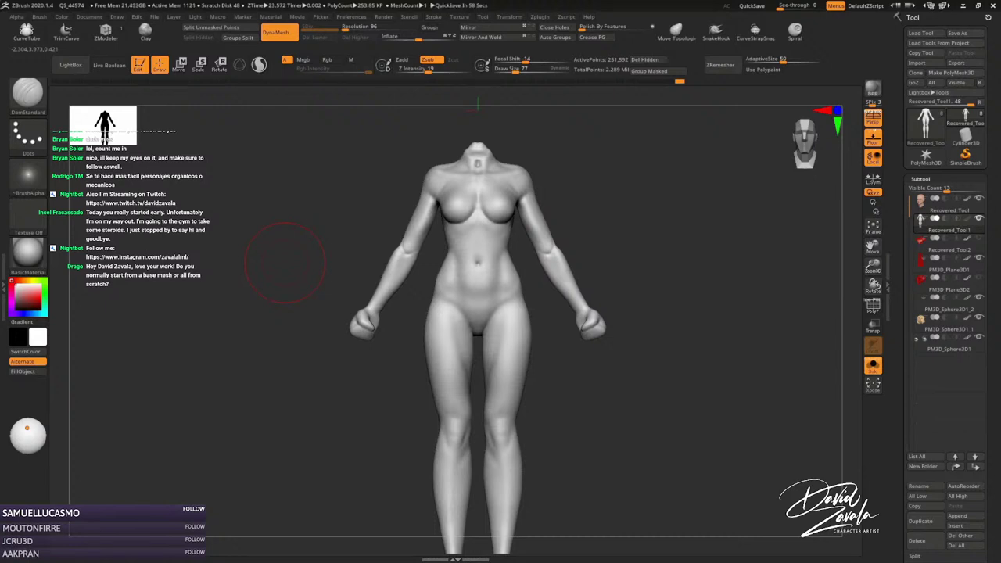
# Set the brush size to 81 and frame the neck and upper torso.
pyautogui.keyDown('alt'); pyautogui.moveTo(284, 263); pyautogui.dragTo(489, 286); pyautogui.keyUp('alt')
pyautogui.press('s')
pyautogui.click(489, 288)
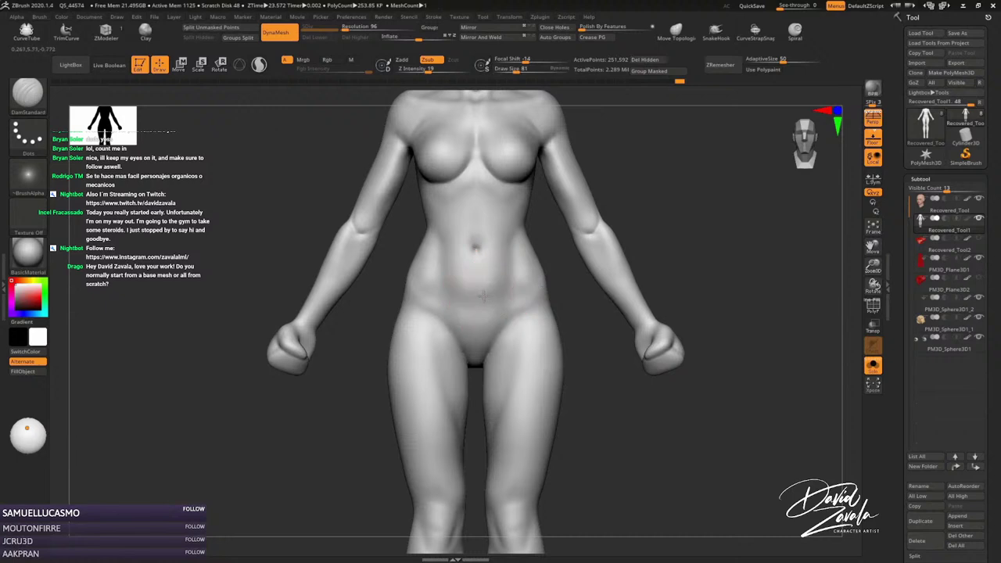
pyautogui.press('b')
pyautogui.press('m')
pyautogui.press('v')
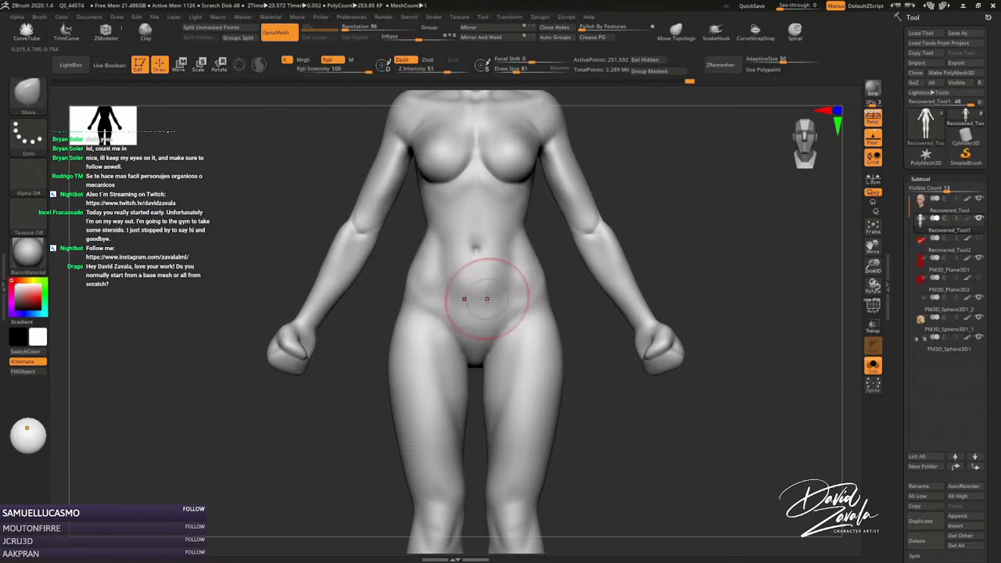
pyautogui.keyDown('alt'); pyautogui.moveTo(234, 274); pyautogui.dragTo(233, 298); pyautogui.keyUp('alt')
pyautogui.press('b')
pyautogui.press('s')
pyautogui.press('t')
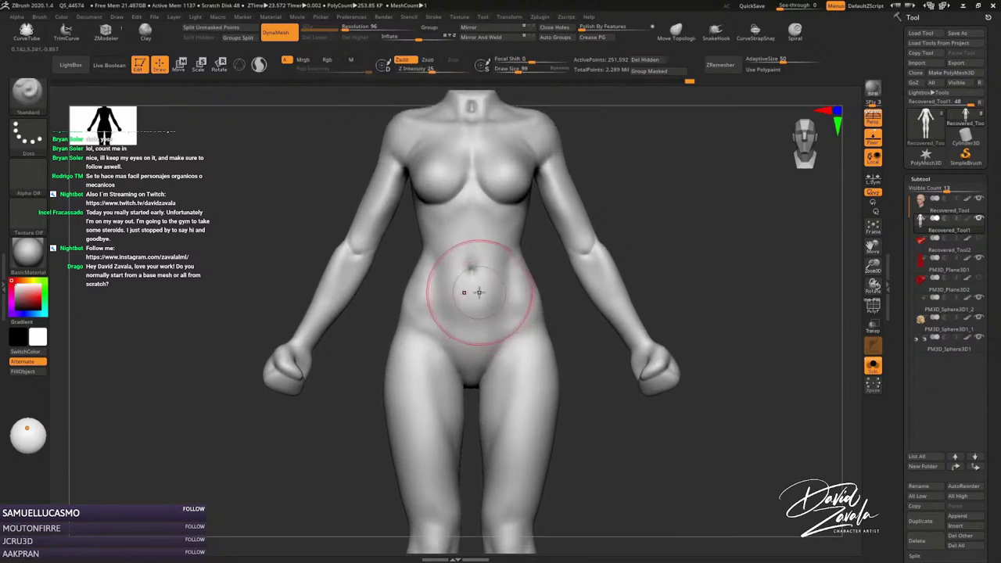
# Carve a shallow DamStandard groove down the torso centre toward the navel.
pyautogui.press('b')
pyautogui.press('d')
pyautogui.press('s')
pyautogui.keyDown('ctrl'); pyautogui.moveTo(478, 293); pyautogui.dragTo(478, 258, button='right'); pyautogui.keyUp('ctrl')
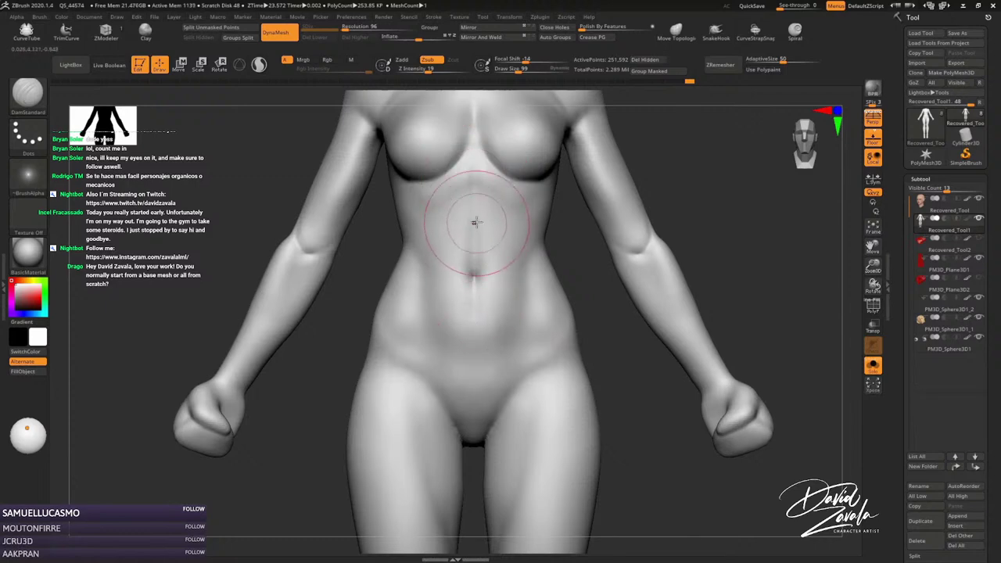
pyautogui.moveTo(474, 179); pyautogui.dragTo(474, 266)
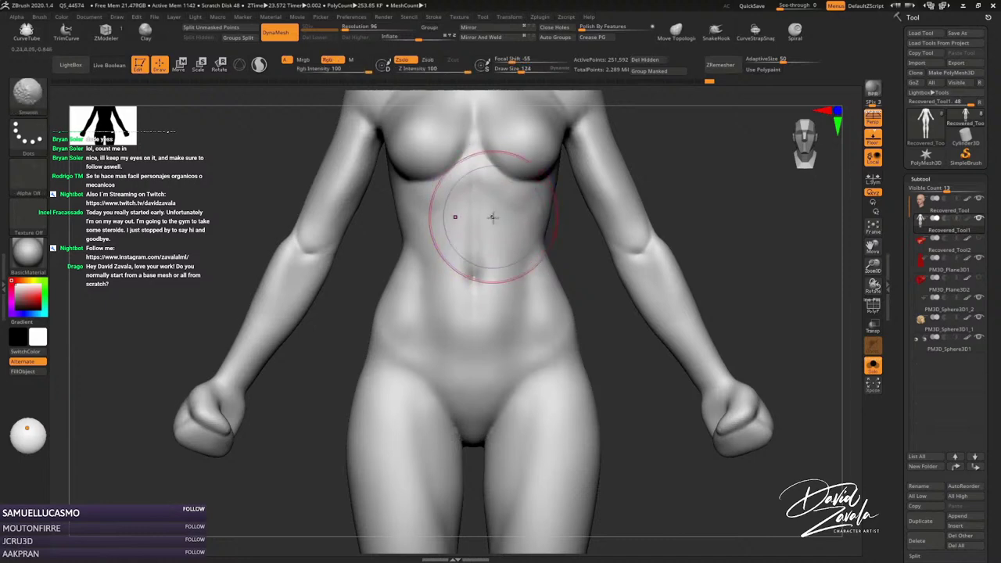
# Return to the Move brush and zoom out to show chest to legs.
pyautogui.keyDown('ctrl'); pyautogui.moveTo(458, 216); pyautogui.dragTo(495, 309, button='right'); pyautogui.keyUp('ctrl')
pyautogui.press('b')
pyautogui.press('m')
pyautogui.press('v')
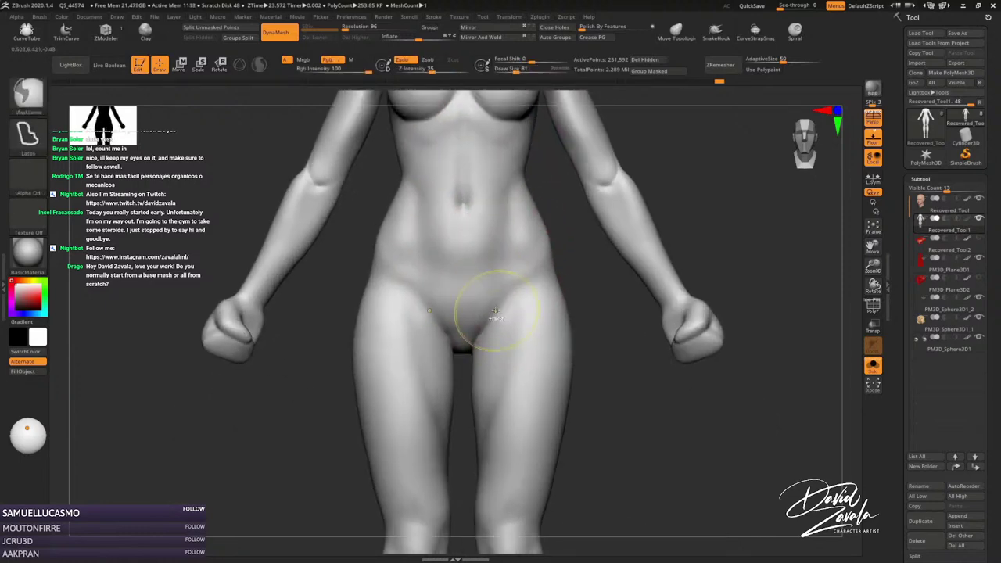
pyautogui.moveTo(493, 312)
pyautogui.keyDown('ctrl'); pyautogui.mouseDown(button='right')
pyautogui.moveTo(481, 337)
pyautogui.moveTo(473, 306)
pyautogui.moveTo(510, 247)
pyautogui.mouseUp(button='right'); pyautogui.keyUp('ctrl')
# Zoom in on the knees and calves, resizing the brush to around 104-119.
pyautogui.keyDown('alt'); pyautogui.moveTo(425, 313); pyautogui.dragTo(425, 215, button='right'); pyautogui.keyUp('alt')
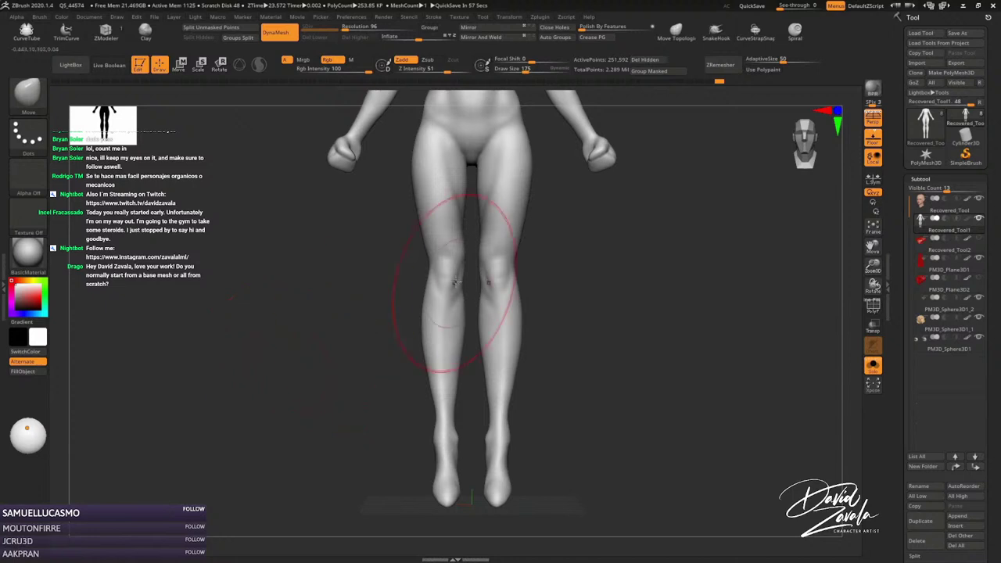
pyautogui.keyDown('ctrl'); pyautogui.moveTo(455, 282); pyautogui.dragTo(458, 312, button='right'); pyautogui.keyUp('ctrl')
pyautogui.press('[')
pyautogui.press('[')
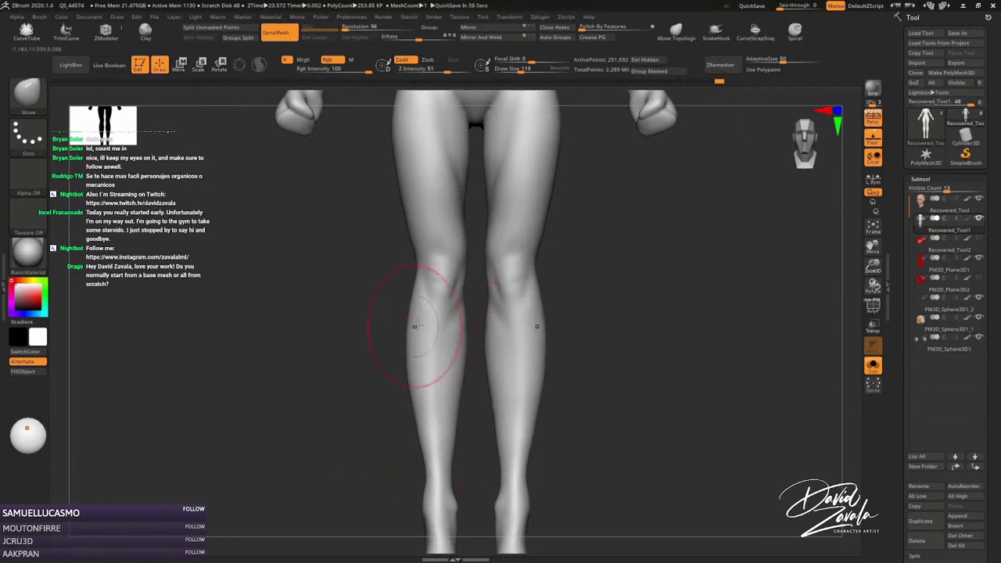
pyautogui.keyDown('ctrl'); pyautogui.moveTo(418, 322); pyautogui.dragTo(496, 302, button='right'); pyautogui.keyUp('ctrl')
pyautogui.press('[')
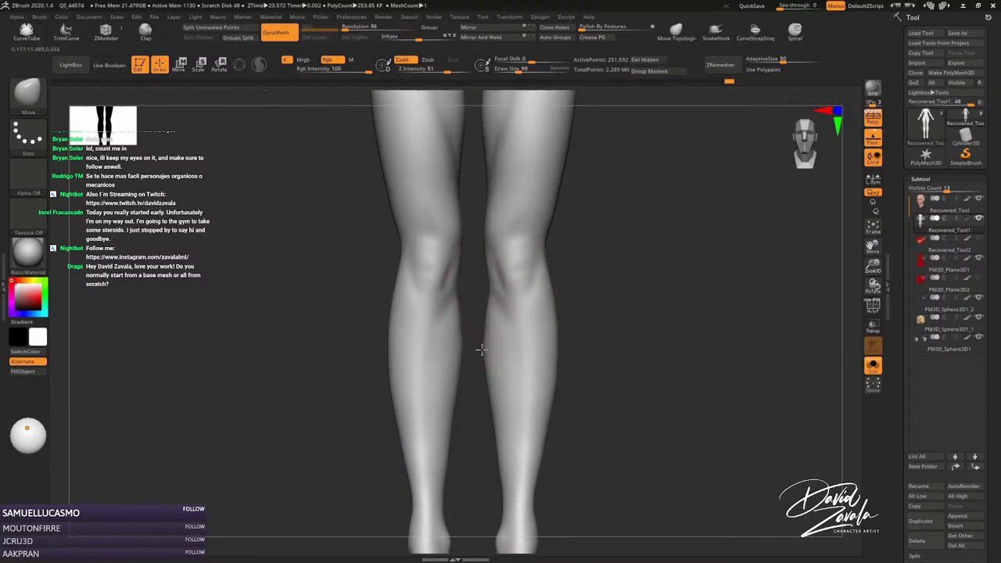
pyautogui.press(']')
pyautogui.press(']')
pyautogui.press(']')
pyautogui.press(']')
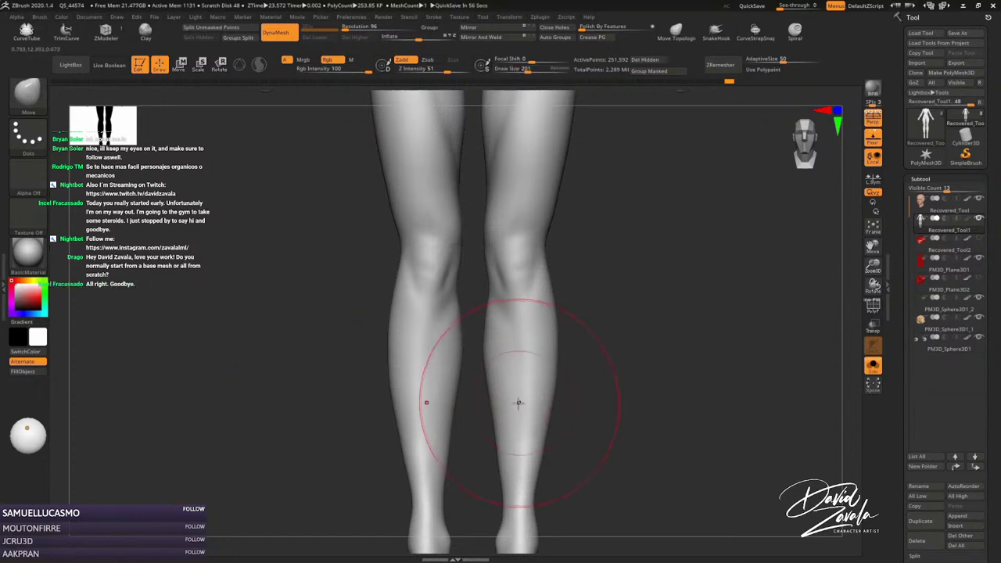
pyautogui.press('s')
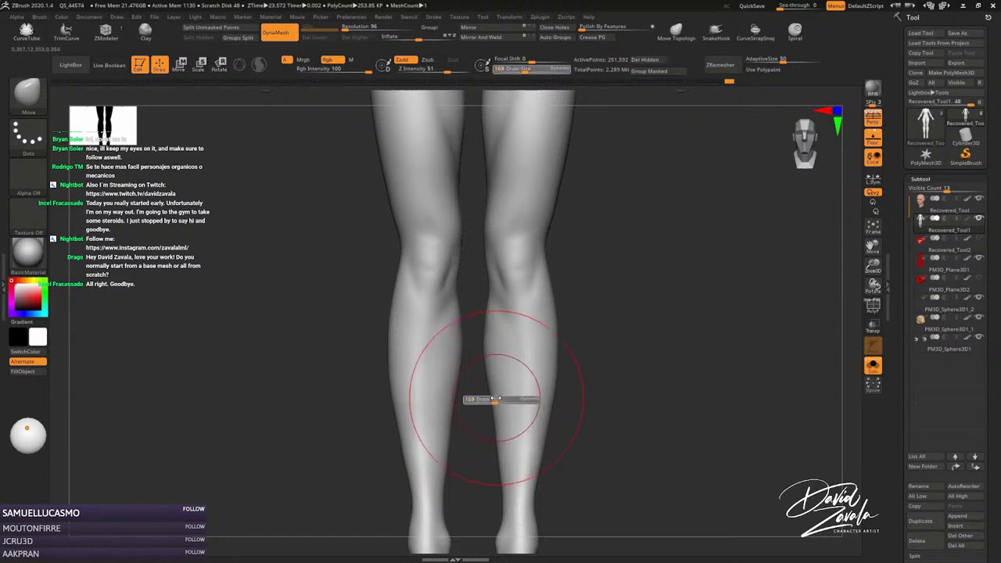
pyautogui.press('s')
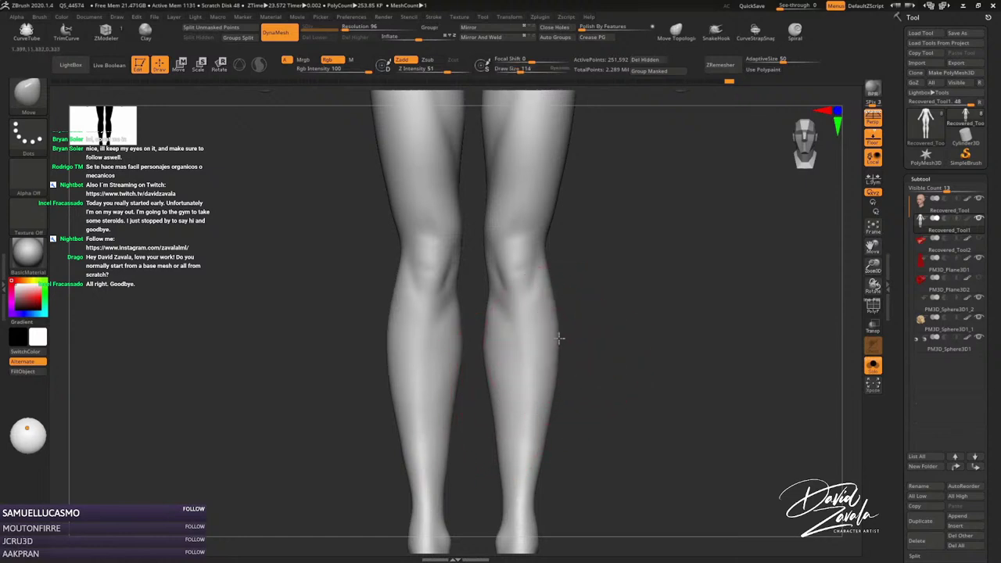
# Straighten the front view of the legs and shrink the brush for calf detail.
pyautogui.moveTo(559, 338)
pyautogui.mouseDown()
pyautogui.moveTo(562, 322)
pyautogui.moveTo(561, 338)
pyautogui.mouseUp()
pyautogui.press('s')
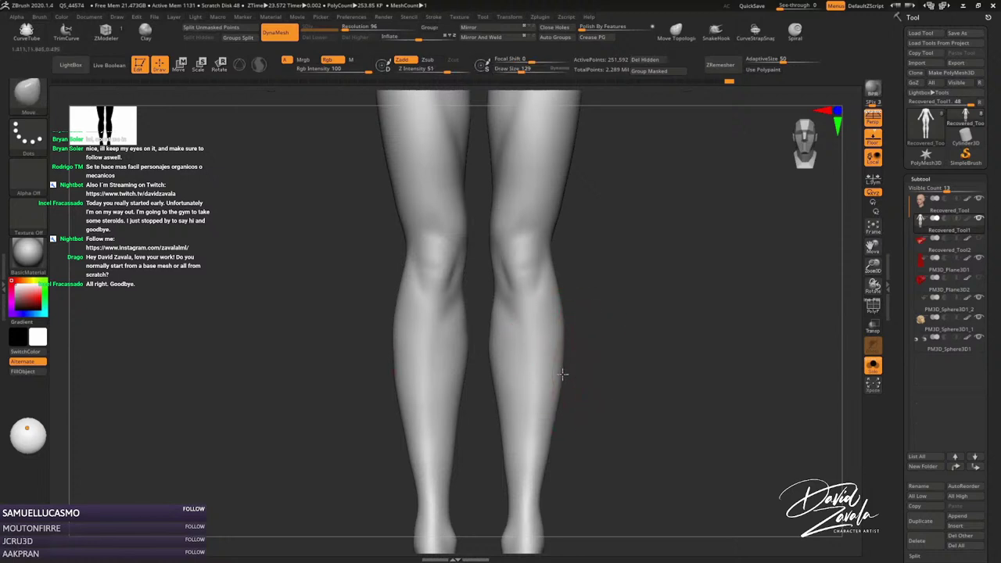
pyautogui.press('s')
pyautogui.press('s')
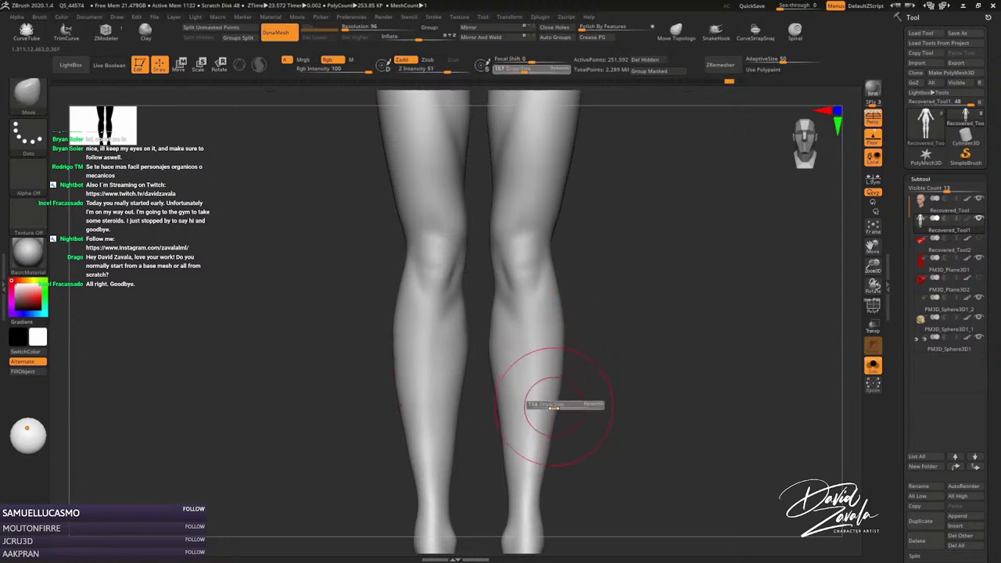
pyautogui.press('s')
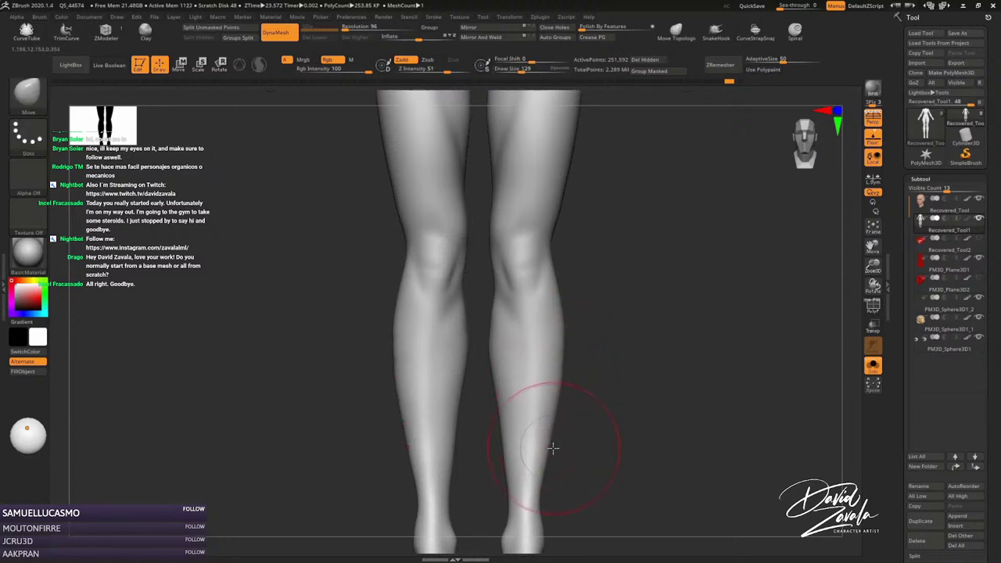
pyautogui.press('s')
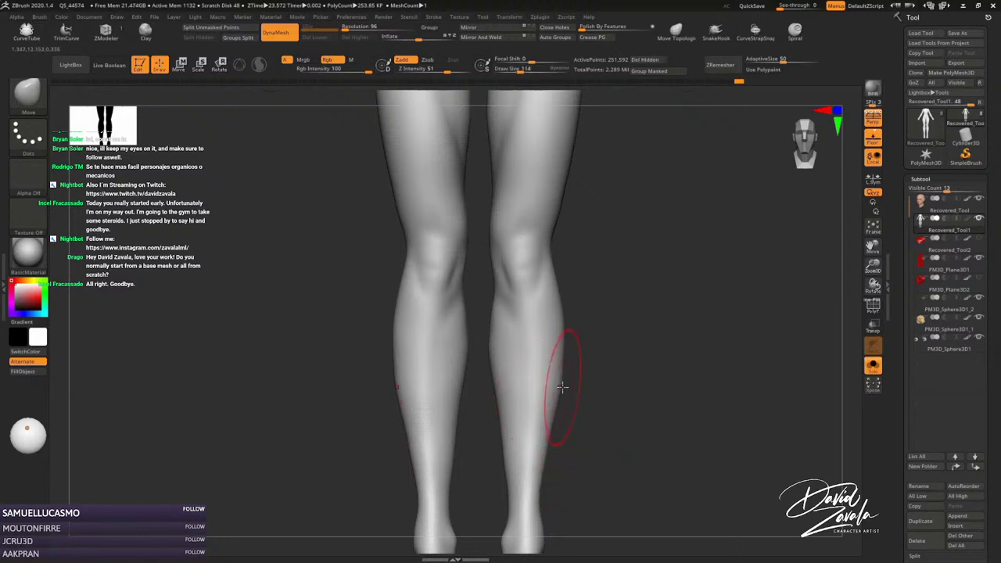
pyautogui.press('s')
pyautogui.press('s')
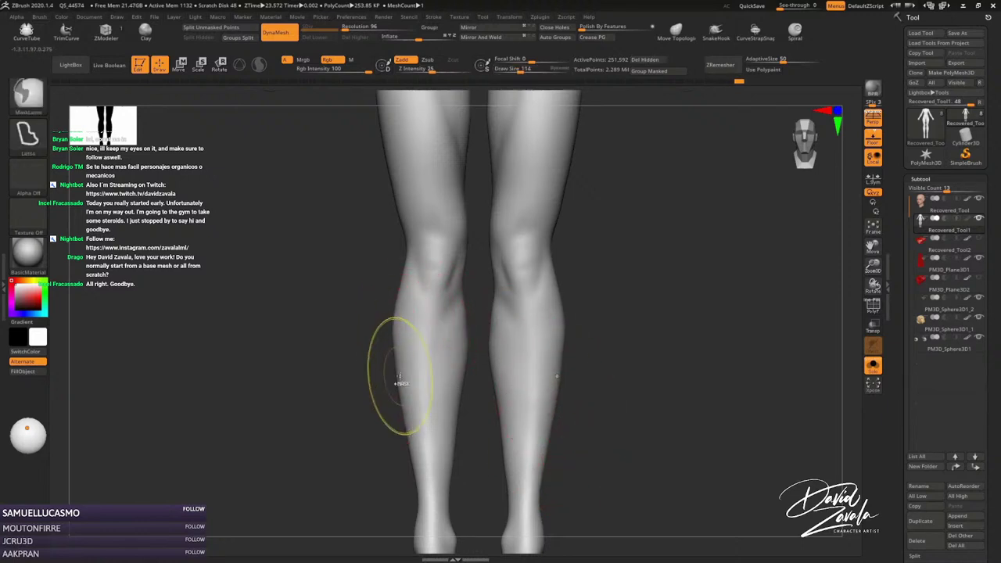
# Pull both foot tips down symmetrically and smooth them into rounder ends.
pyautogui.moveTo(395, 380)
pyautogui.keyDown('alt'); pyautogui.mouseDown()
pyautogui.moveTo(472, 301)
pyautogui.moveTo(545, 289)
pyautogui.mouseUp(); pyautogui.keyUp('alt')
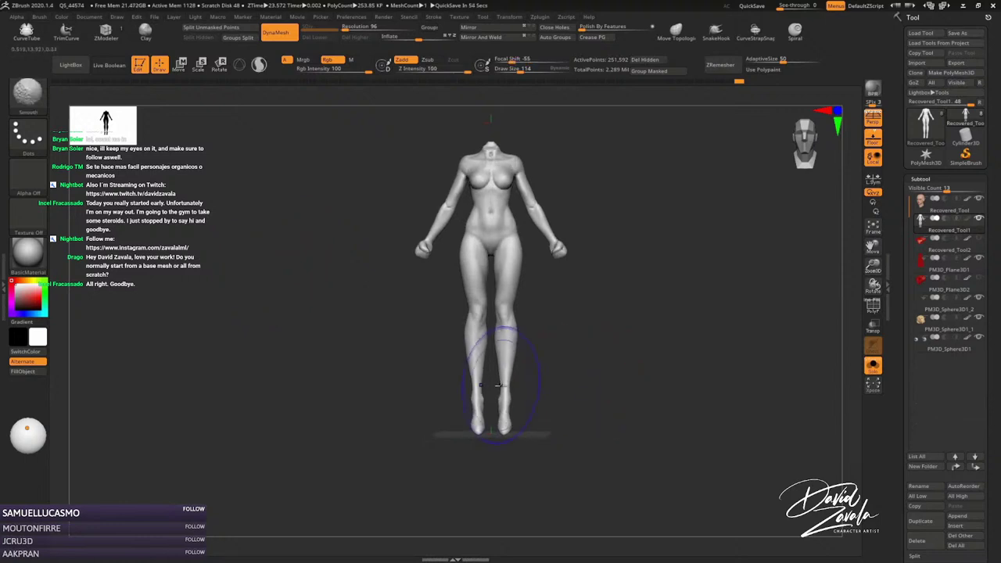
pyautogui.moveTo(585, 378)
pyautogui.keyDown('alt'); pyautogui.mouseDown()
pyautogui.moveTo(537, 404)
pyautogui.moveTo(504, 405)
pyautogui.mouseUp(); pyautogui.keyUp('alt')
pyautogui.press('s')
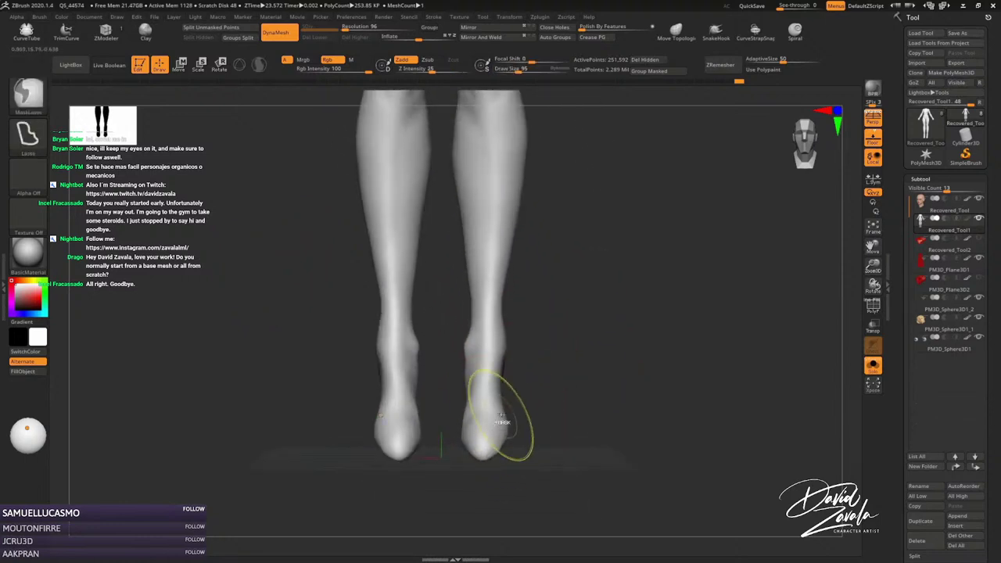
pyautogui.press('[')
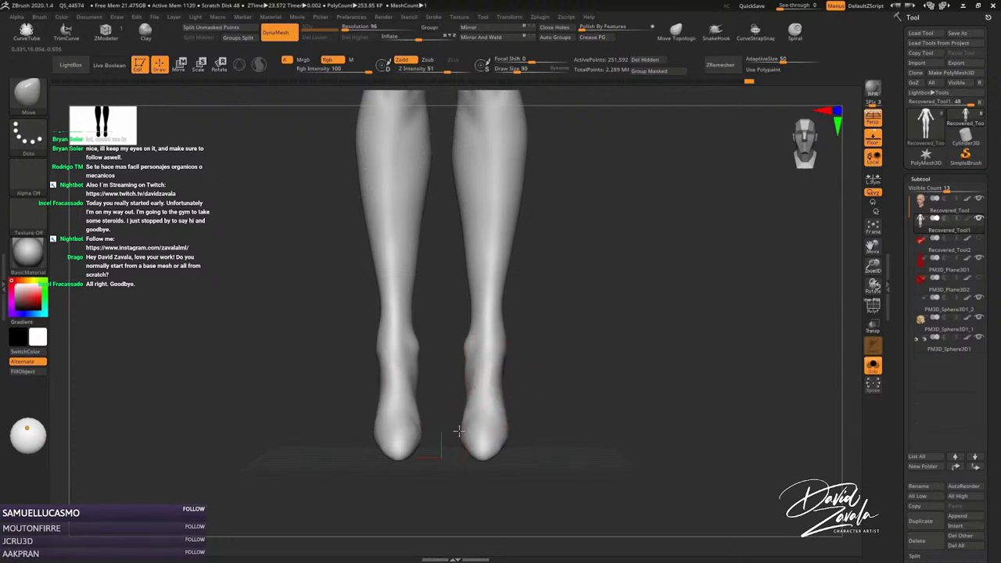
pyautogui.moveTo(493, 433); pyautogui.dragTo(487, 460)
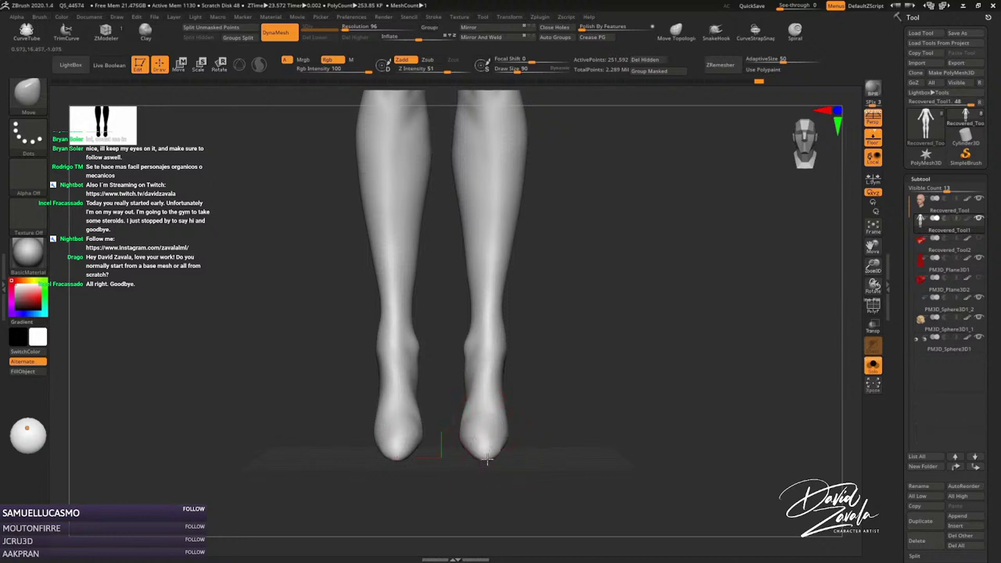
pyautogui.hotkey('ctrl', 'z')
pyautogui.press('shift')
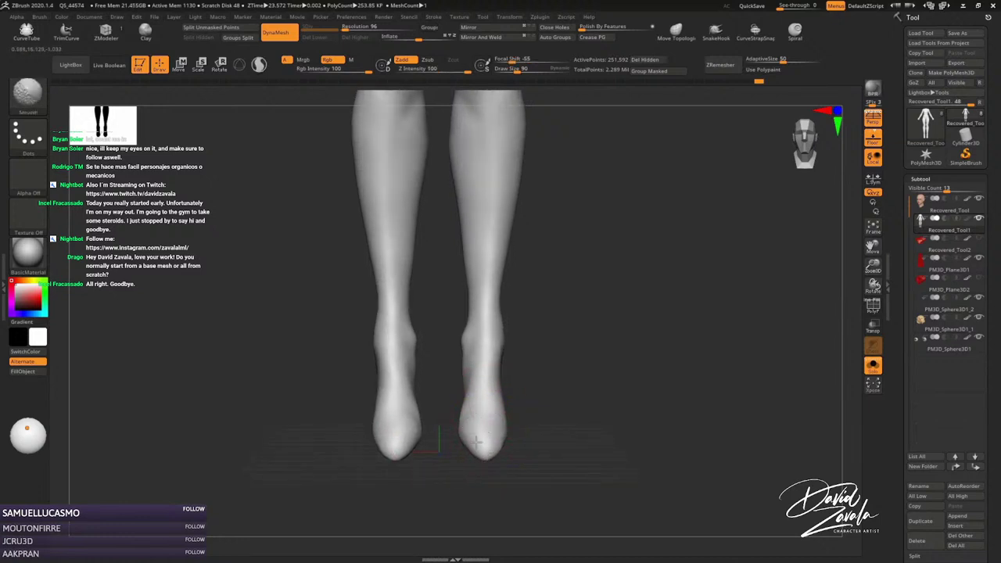
pyautogui.moveTo(563, 407); pyautogui.dragTo(501, 368)
pyautogui.hotkey('ctrl', 'shift')
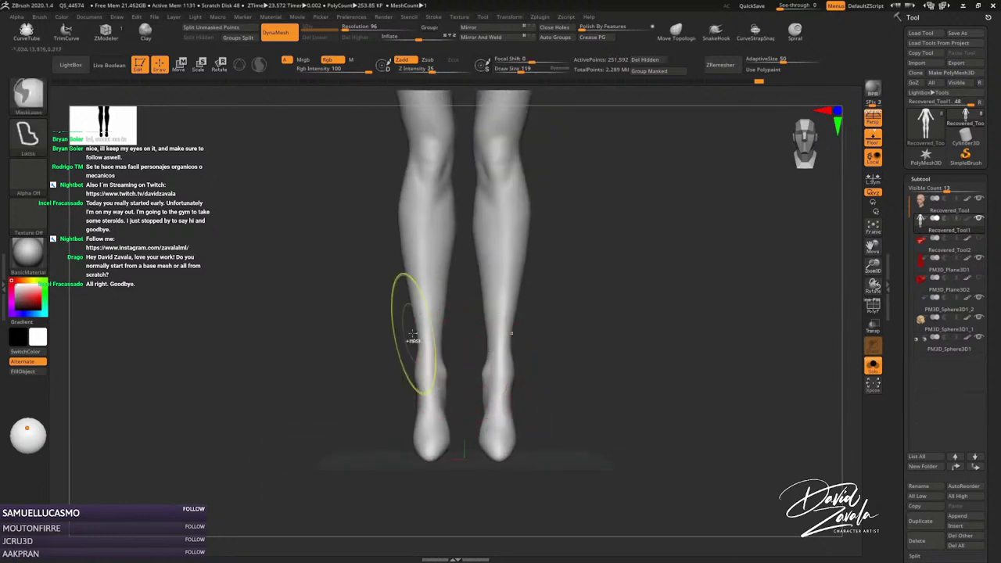
pyautogui.moveTo(402, 324)
pyautogui.keyDown('ctrl'); pyautogui.mouseDown(button='right')
pyautogui.moveTo(455, 388)
pyautogui.moveTo(496, 383)
pyautogui.mouseUp(button='right'); pyautogui.keyUp('ctrl')
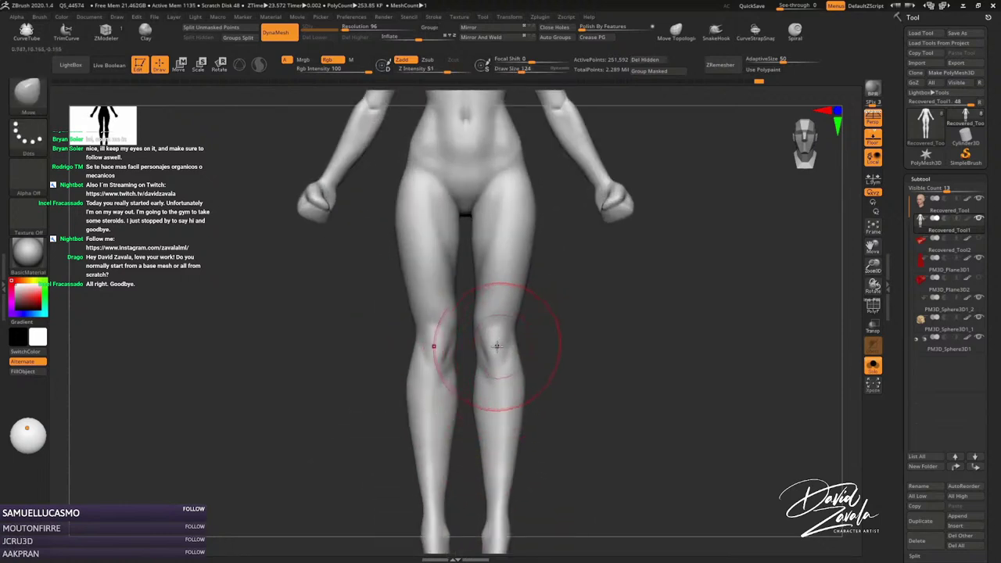
# Frame the torso and arms and size the Move brush to reshape the upper arms.
pyautogui.moveTo(498, 347)
pyautogui.keyDown('ctrl'); pyautogui.mouseDown(button='right')
pyautogui.moveTo(485, 400)
pyautogui.moveTo(513, 313)
pyautogui.mouseUp(button='right'); pyautogui.keyUp('ctrl')
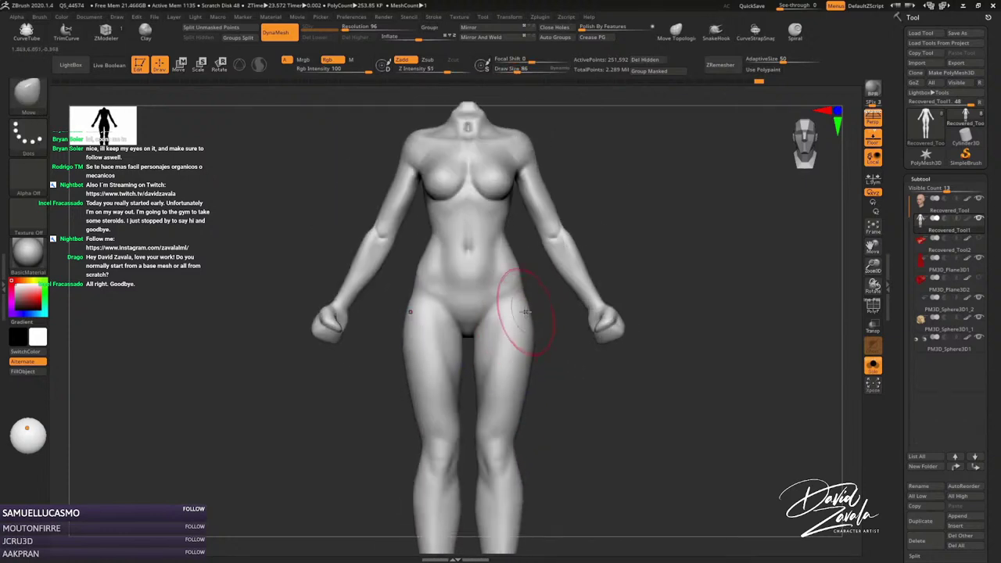
pyautogui.keyDown('ctrl'); pyautogui.moveTo(547, 235); pyautogui.dragTo(588, 264, button='right'); pyautogui.keyUp('ctrl')
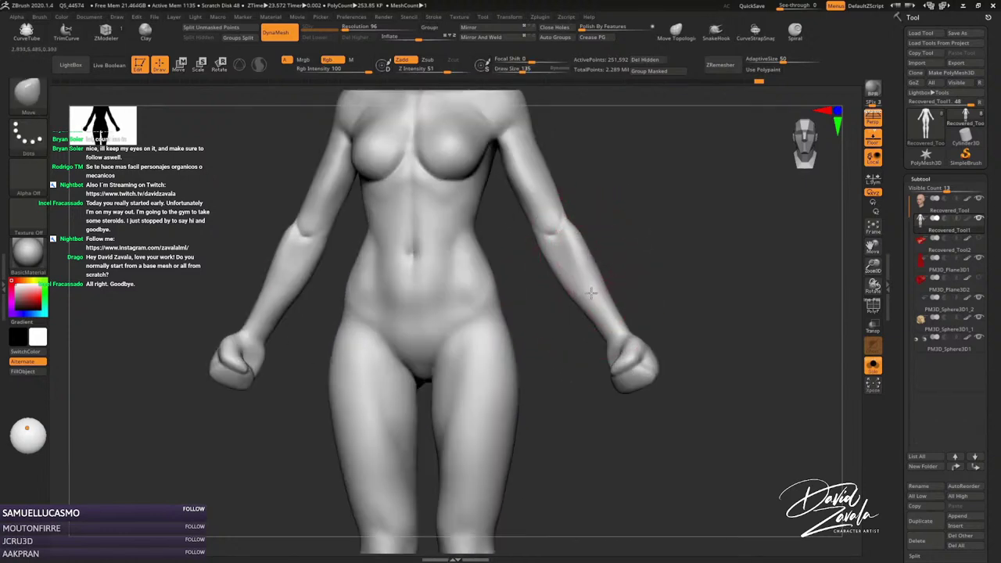
pyautogui.moveTo(554, 295); pyautogui.dragTo(578, 250, button='right')
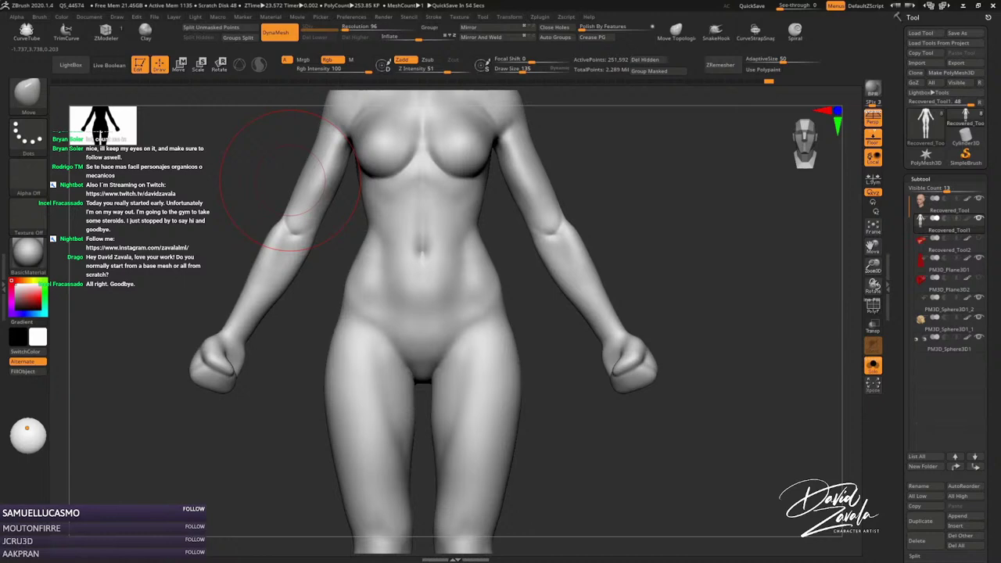
pyautogui.keyDown('alt'); pyautogui.moveTo(583, 399); pyautogui.dragTo(632, 264, button='right'); pyautogui.keyUp('alt')
pyautogui.press('s')
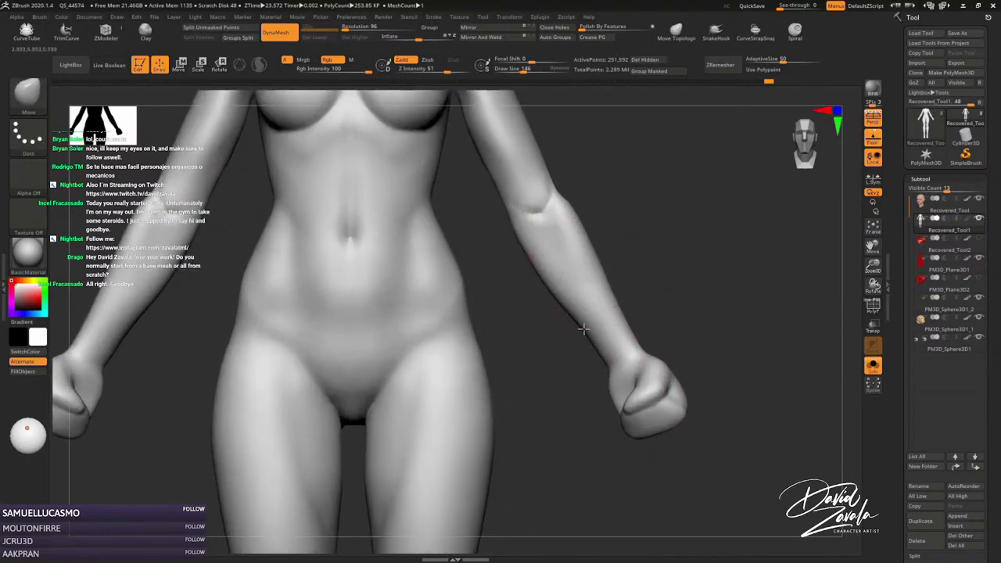
pyautogui.moveTo(572, 312)
pyautogui.keyDown('alt'); pyautogui.mouseDown(button='right')
pyautogui.moveTo(548, 295)
pyautogui.moveTo(534, 239)
pyautogui.moveTo(546, 260)
pyautogui.moveTo(518, 197)
pyautogui.moveTo(540, 211)
pyautogui.mouseUp(button='right'); pyautogui.keyUp('alt')
pyautogui.press('[')
pyautogui.press('[')
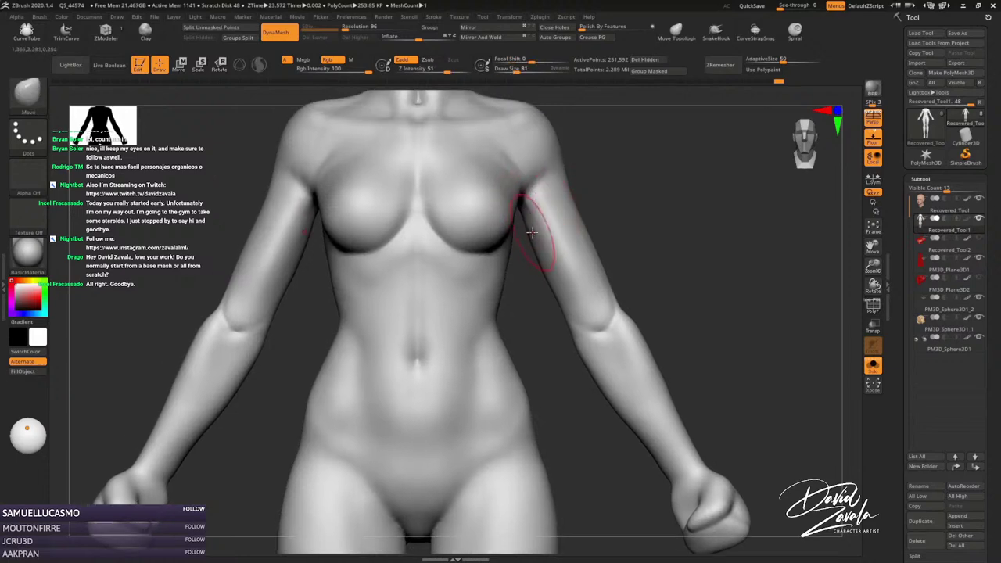
pyautogui.press(']')
pyautogui.press(']')
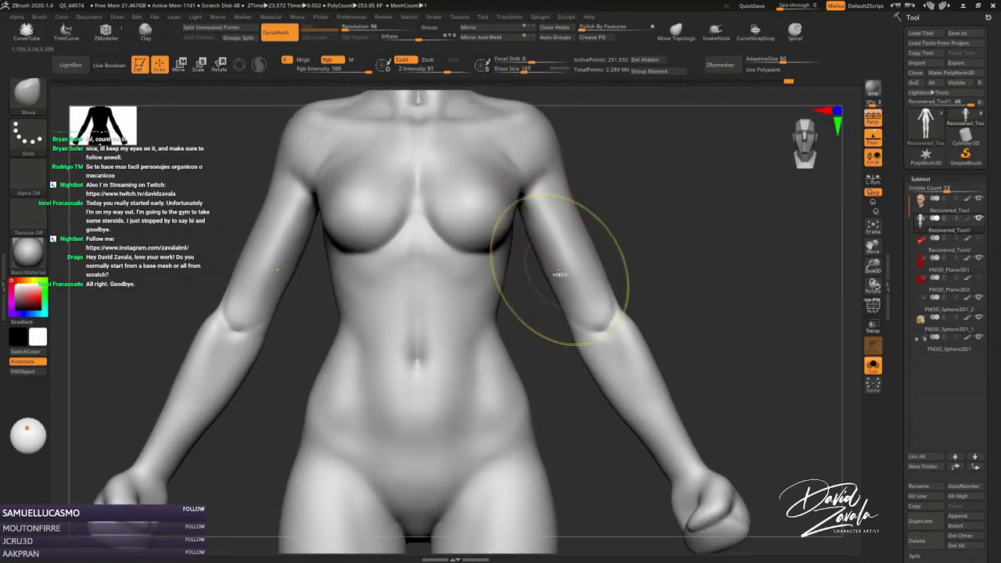
# Smooth the upper arm from an oblique view, then select DamStandard at size 73.
pyautogui.moveTo(555, 268)
pyautogui.mouseDown(button='right')
pyautogui.moveTo(526, 188)
pyautogui.moveTo(574, 271)
pyautogui.moveTo(592, 226)
pyautogui.mouseUp(button='right')
pyautogui.press('[')
pyautogui.press('[')
pyautogui.press('[')
pyautogui.press('shift')
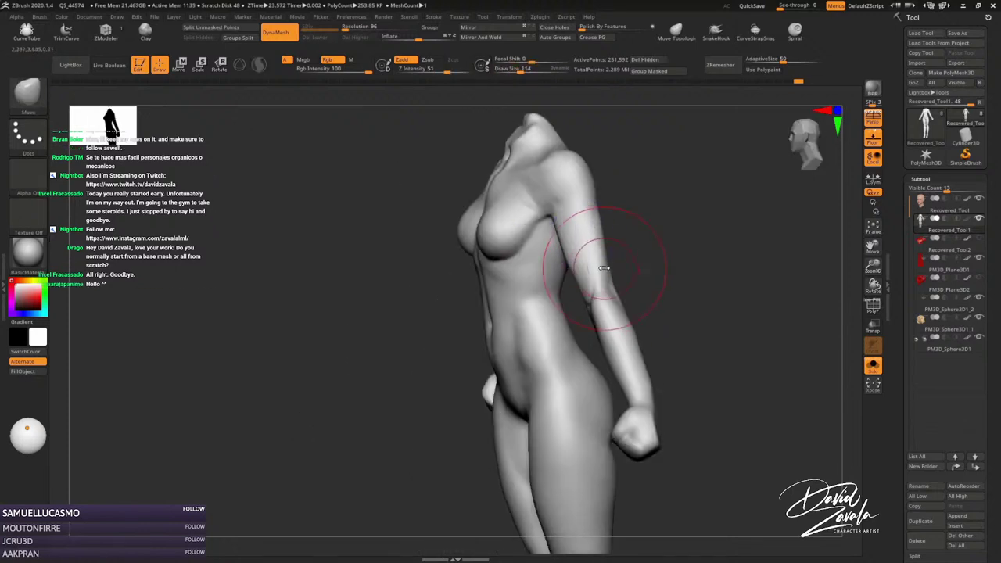
pyautogui.moveTo(588, 305)
pyautogui.mouseDown(button='right')
pyautogui.moveTo(585, 328)
pyautogui.moveTo(592, 317)
pyautogui.moveTo(582, 307)
pyautogui.moveTo(566, 328)
pyautogui.moveTo(592, 290)
pyautogui.moveTo(635, 294)
pyautogui.mouseUp(button='right')
pyautogui.press('[')
pyautogui.press('[')
pyautogui.press('[')
pyautogui.press('[')
pyautogui.press('b')
pyautogui.press('d')
pyautogui.press('s')
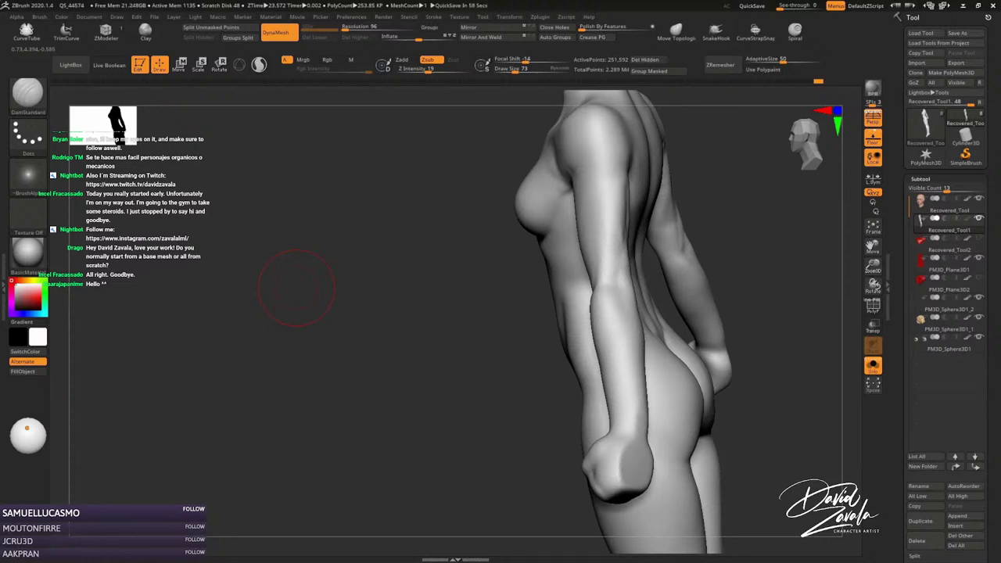
# Carve crease lines along the flank and orbit to view the back squarely.
pyautogui.moveTo(596, 219); pyautogui.dragTo(587, 328)
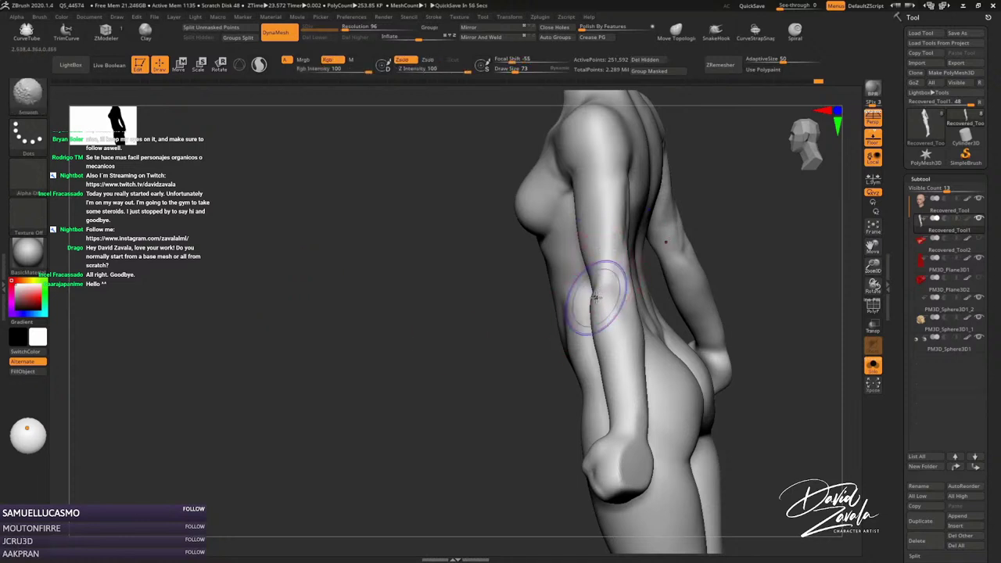
pyautogui.moveTo(592, 291)
pyautogui.mouseDown(button='right')
pyautogui.moveTo(542, 303)
pyautogui.moveTo(583, 296)
pyautogui.moveTo(560, 269)
pyautogui.mouseUp(button='right')
pyautogui.press('space')
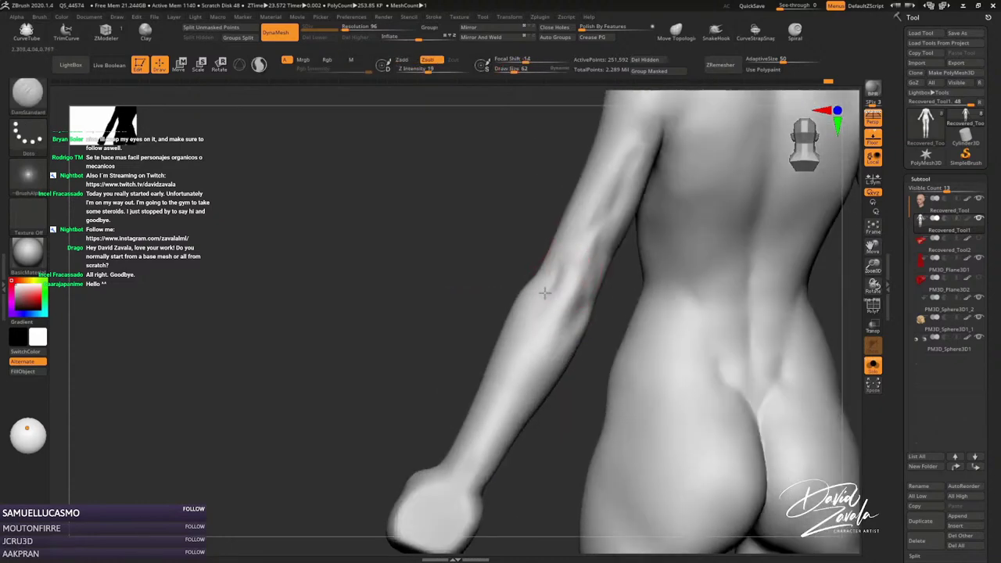
pyautogui.moveTo(560, 266)
pyautogui.mouseDown(button='right')
pyautogui.moveTo(571, 246)
pyautogui.moveTo(543, 284)
pyautogui.mouseUp(button='right')
pyautogui.press('b')
pyautogui.press('m')
pyautogui.press('v')
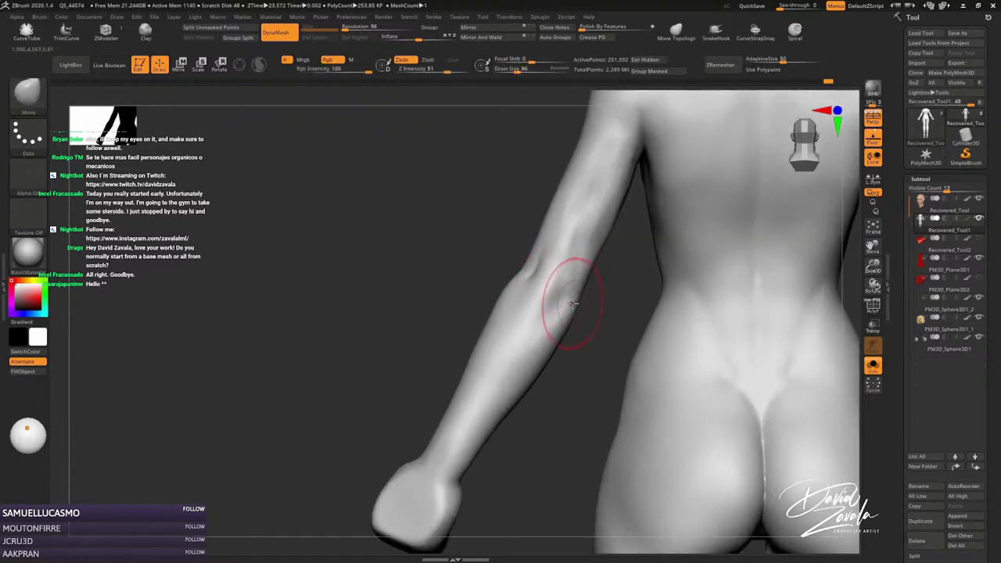
# Reduce the Move brush size and smooth the forearm and elbow surface.
pyautogui.press('s')
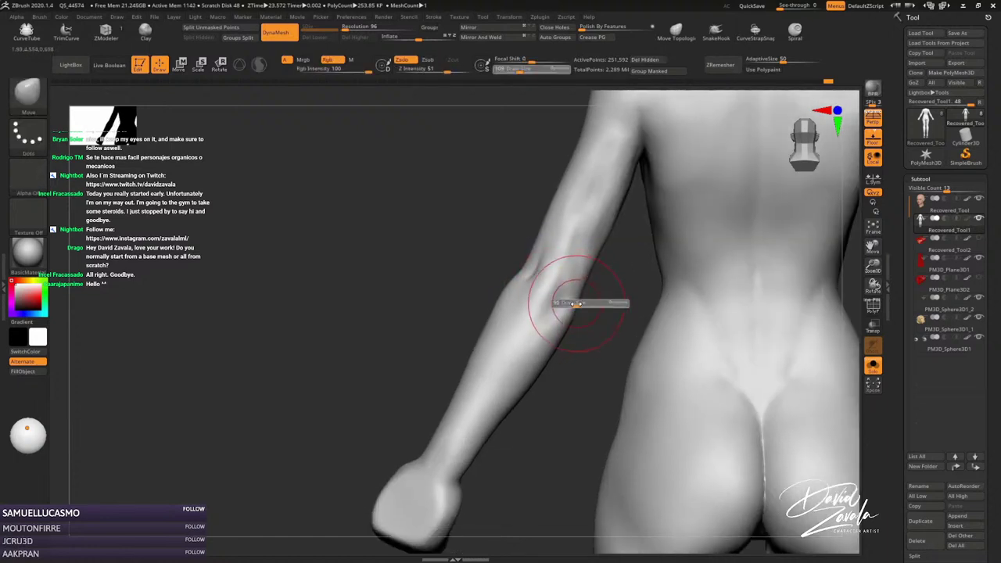
pyautogui.moveTo(583, 301); pyautogui.dragTo(581, 283)
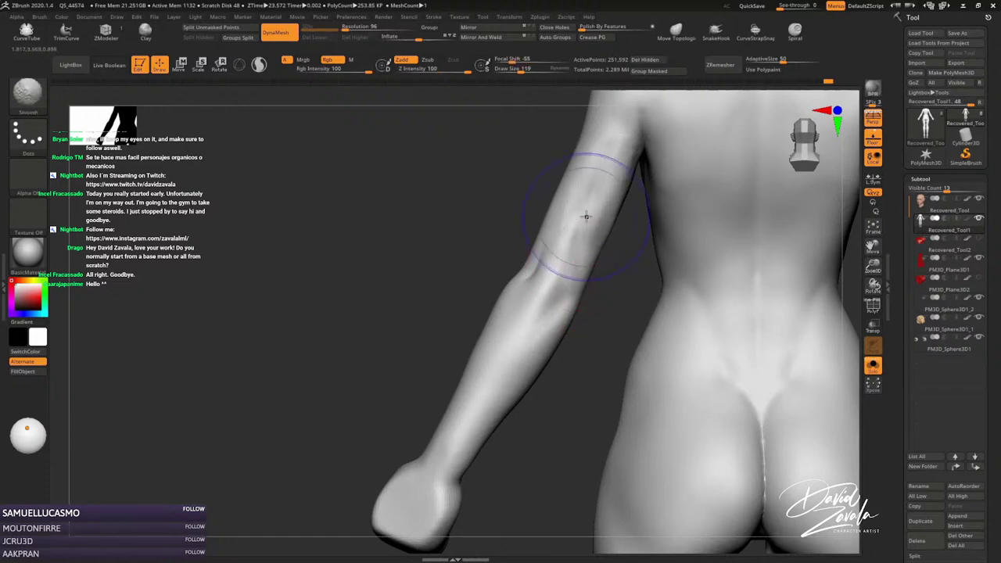
pyautogui.moveTo(586, 179)
pyautogui.mouseDown(button='right')
pyautogui.moveTo(603, 210)
pyautogui.moveTo(550, 288)
pyautogui.mouseUp(button='right')
pyautogui.keyDown('shift'); pyautogui.moveTo(550, 288); pyautogui.dragTo(525, 312); pyautogui.keyUp('shift')
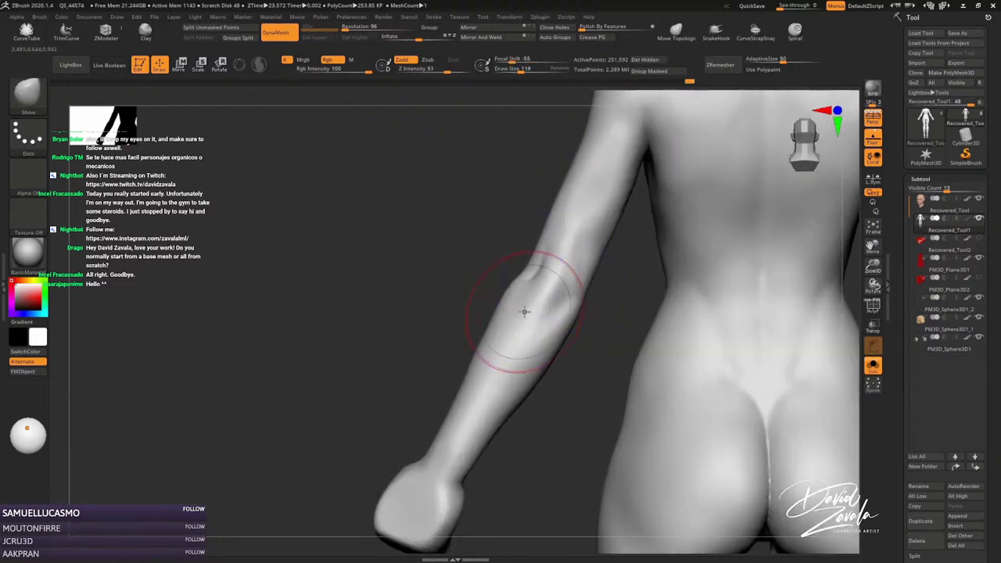
pyautogui.press('[')
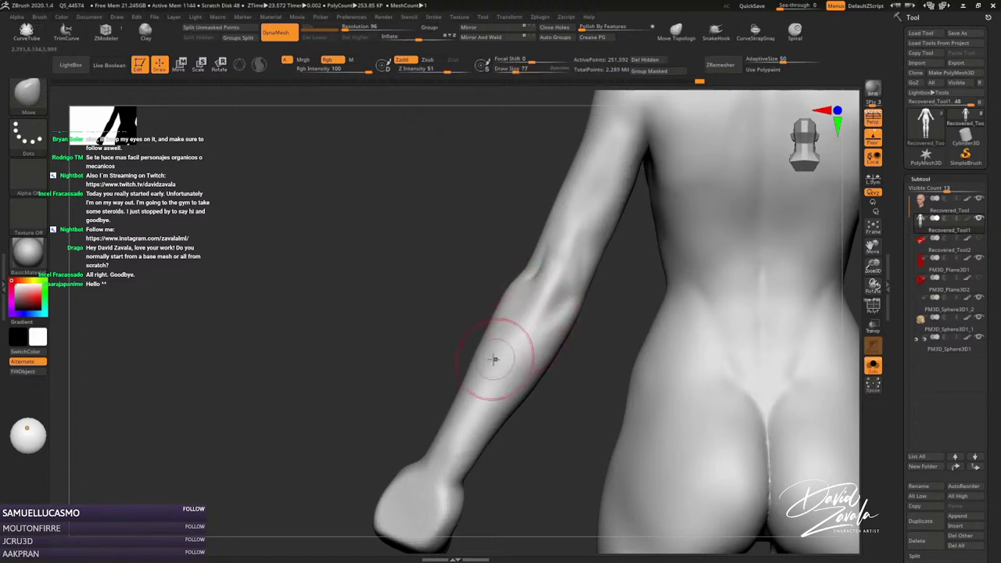
pyautogui.moveTo(480, 380); pyautogui.dragTo(488, 336, button='right')
# Select the Inflate brush and smooth out the notch at the wrist.
pyautogui.press('b')
pyautogui.press('i')
pyautogui.press('n')
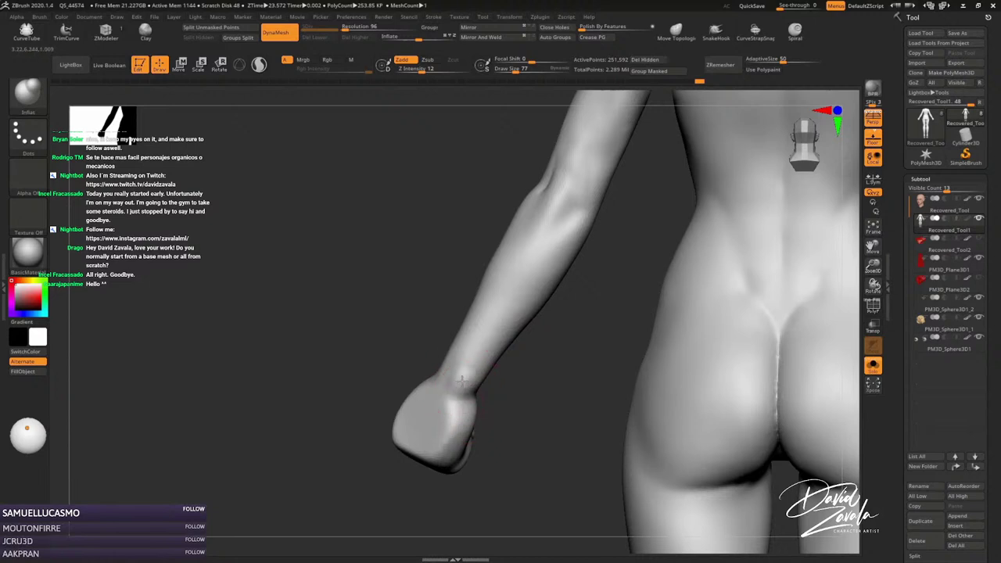
pyautogui.keyDown('alt'); pyautogui.moveTo(462, 380); pyautogui.dragTo(458, 402, button='right'); pyautogui.keyUp('alt')
pyautogui.press('[')
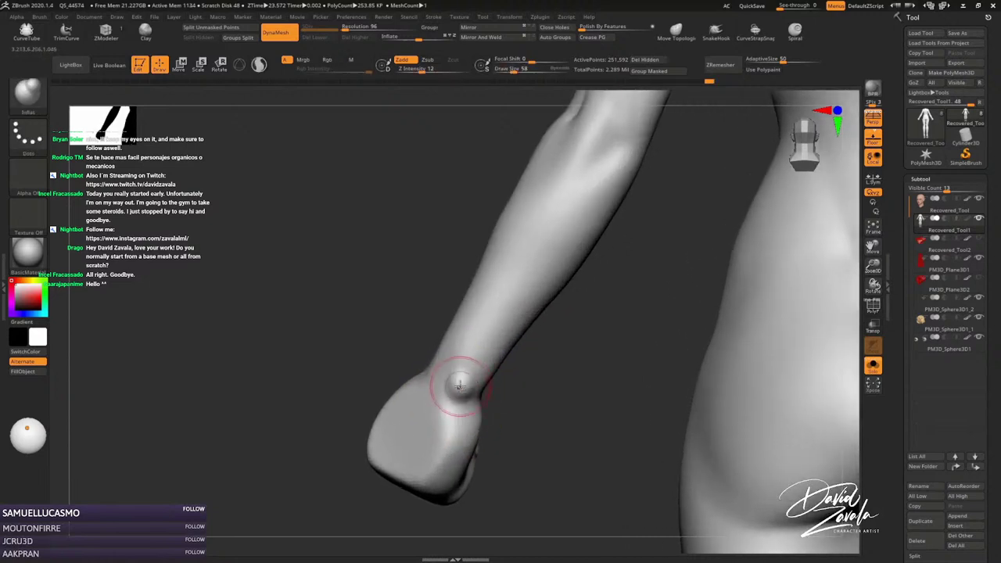
pyautogui.press(']')
pyautogui.press(']')
pyautogui.moveTo(482, 339); pyautogui.dragTo(438, 368, button='right')
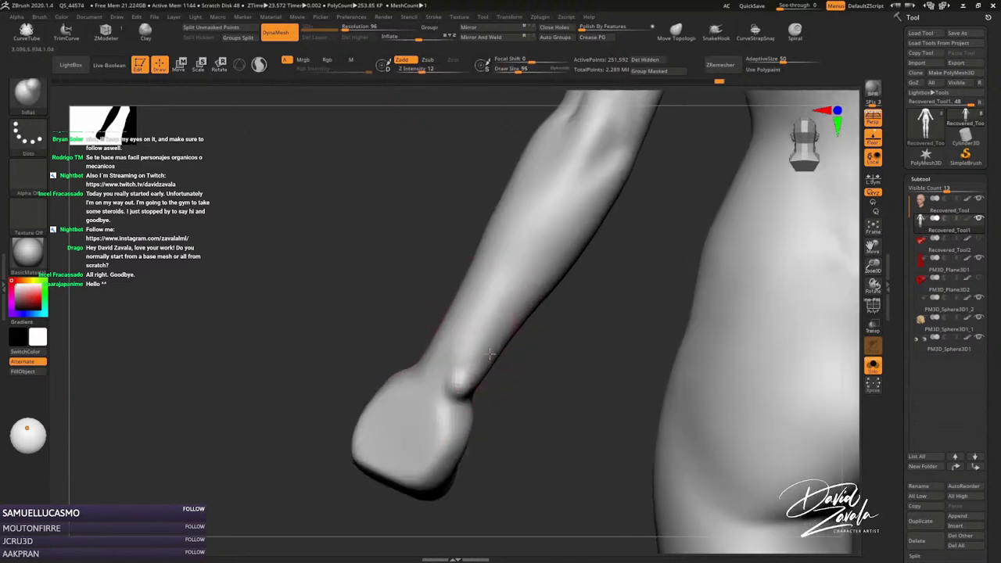
pyautogui.press('shift')
pyautogui.keyDown('shift'); pyautogui.moveTo(462, 383); pyautogui.dragTo(457, 391); pyautogui.keyUp('shift')
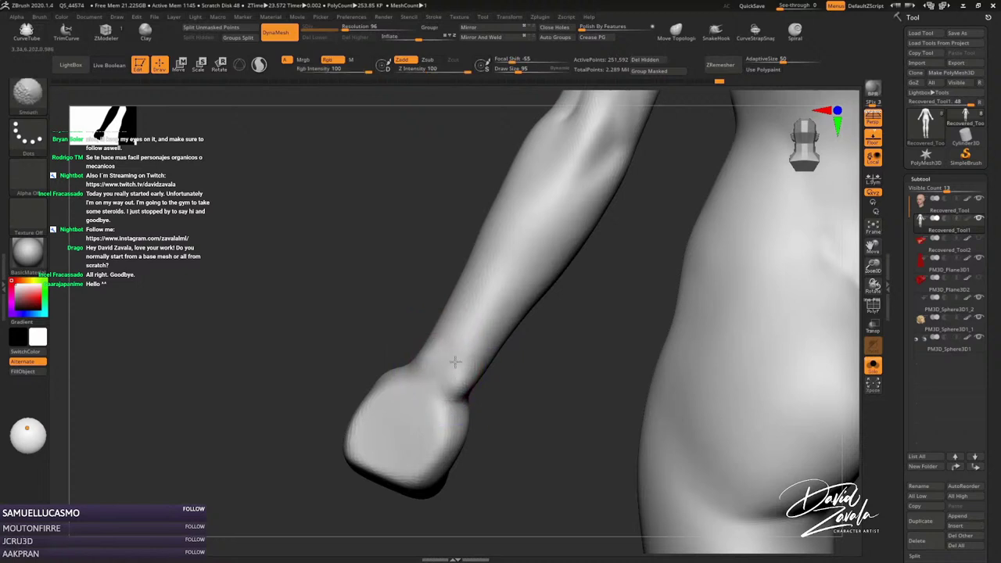
pyautogui.moveTo(461, 383); pyautogui.dragTo(473, 332, button='right')
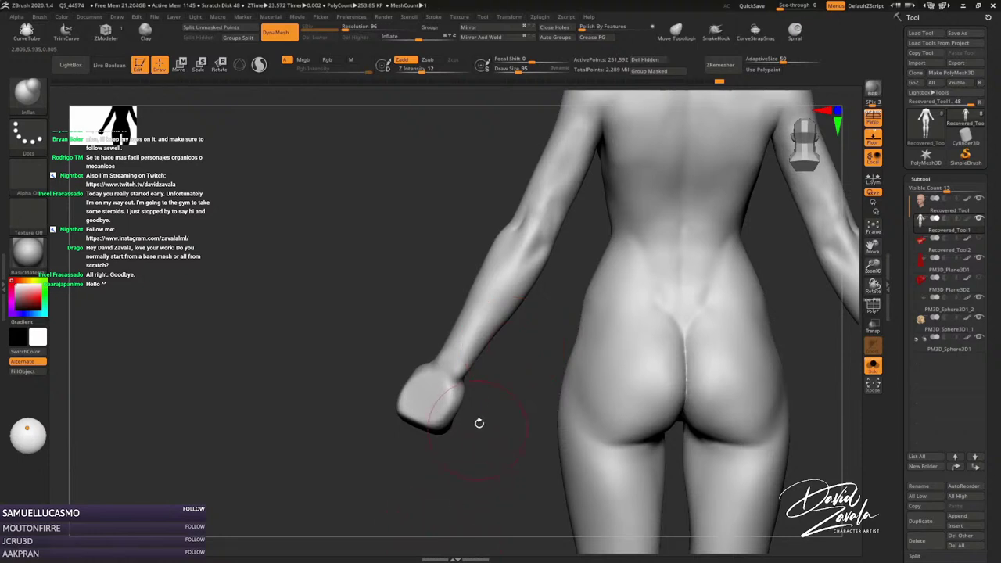
# Set Draw Size to 62 and add a small Inflate stroke near the wrist.
pyautogui.keyDown('ctrl'); pyautogui.moveTo(469, 347); pyautogui.dragTo(458, 364, button='right'); pyautogui.keyUp('ctrl')
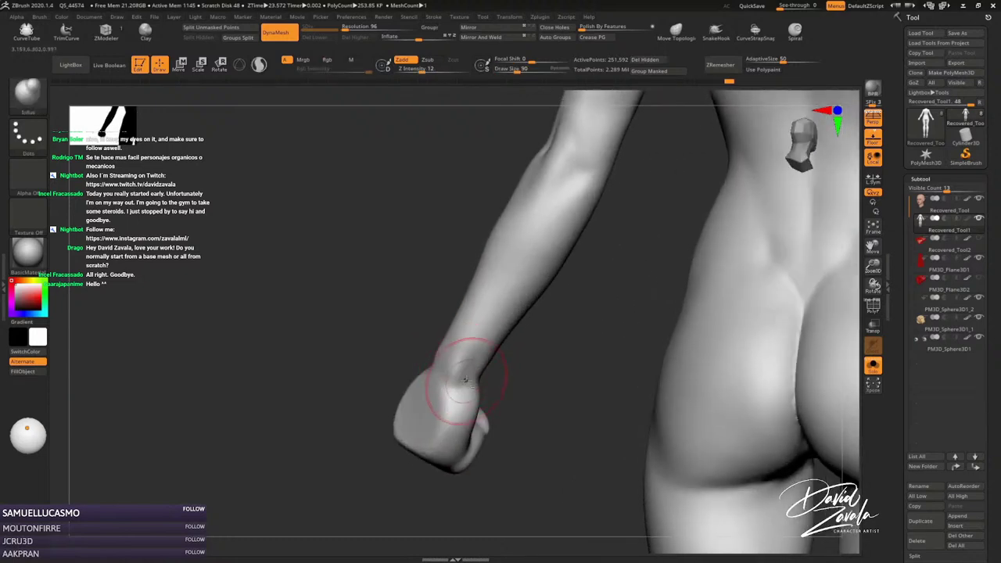
pyautogui.press('s')
pyautogui.moveTo(480, 367); pyautogui.dragTo(469, 379)
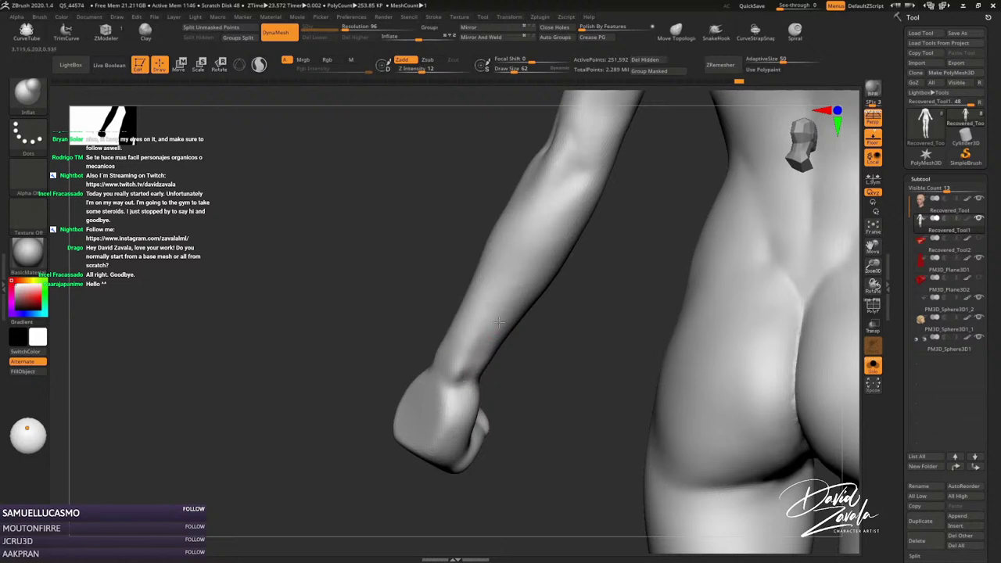
pyautogui.moveTo(460, 381); pyautogui.dragTo(484, 339, button='right')
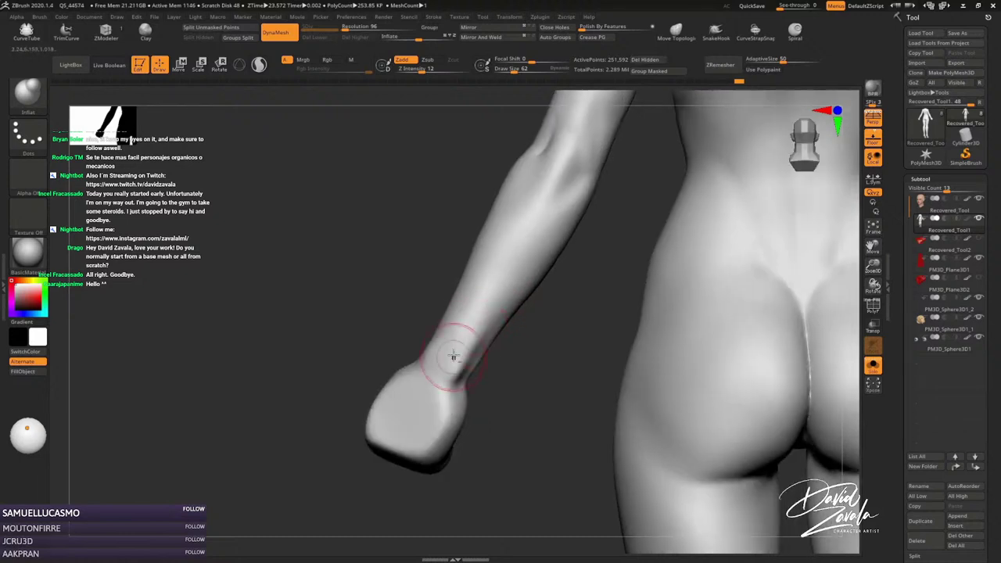
pyautogui.moveTo(447, 362)
pyautogui.mouseDown()
pyautogui.moveTo(447, 380)
pyautogui.moveTo(474, 333)
pyautogui.mouseUp()
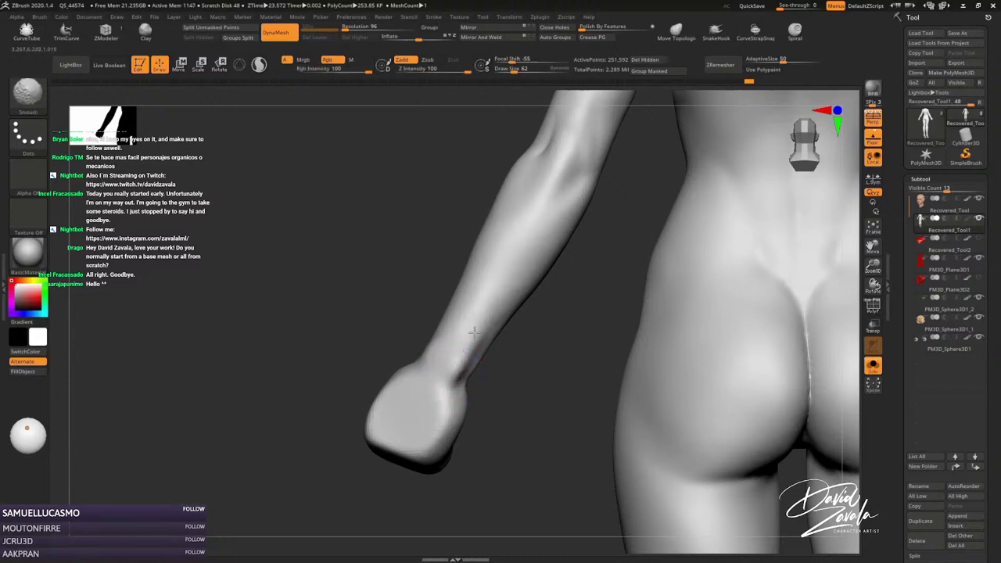
pyautogui.moveTo(470, 313)
pyautogui.mouseDown(button='right')
pyautogui.moveTo(465, 335)
pyautogui.moveTo(494, 329)
pyautogui.mouseUp(button='right')
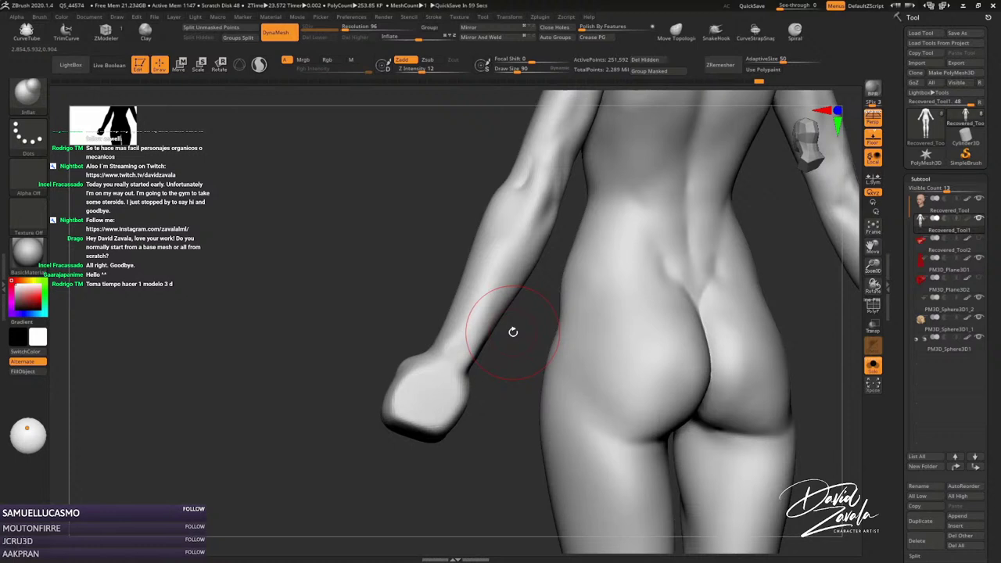
# Reshape and smooth the upper arm with the Move brush from a back view.
pyautogui.moveTo(603, 156); pyautogui.dragTo(525, 212, button='right')
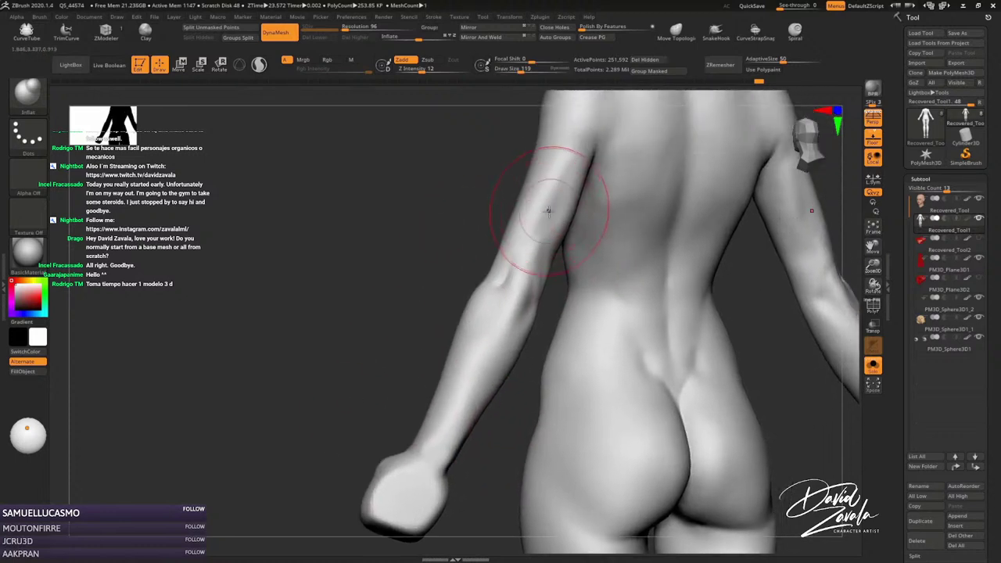
pyautogui.press('b')
pyautogui.press('m')
pyautogui.press('v')
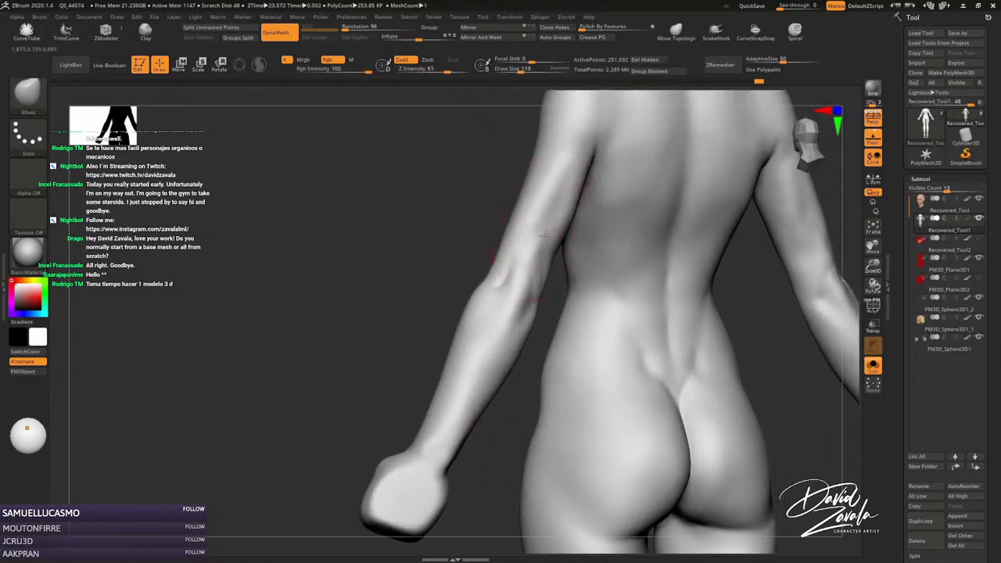
pyautogui.moveTo(547, 233); pyautogui.dragTo(585, 190, button='right')
pyautogui.keyDown('shift'); pyautogui.moveTo(585, 190); pyautogui.dragTo(562, 251); pyautogui.keyUp('shift')
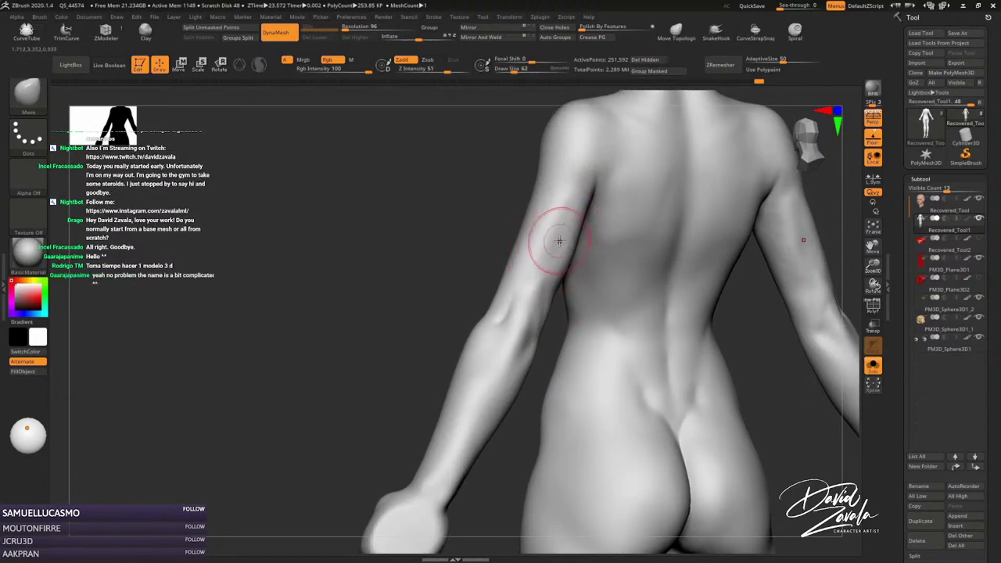
pyautogui.moveTo(554, 239); pyautogui.dragTo(590, 218, button='right')
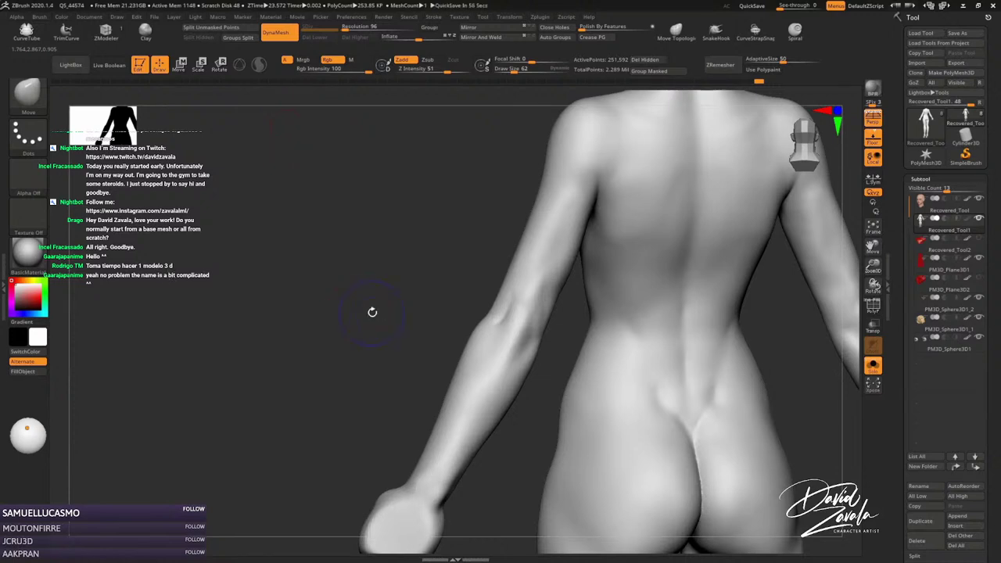
pyautogui.moveTo(372, 312)
pyautogui.mouseDown(button='right')
pyautogui.moveTo(509, 319)
pyautogui.moveTo(483, 319)
pyautogui.mouseUp(button='right')
# Adjust the brush size between 86 and 129, settling at 104, and zoom out.
pyautogui.press('s')
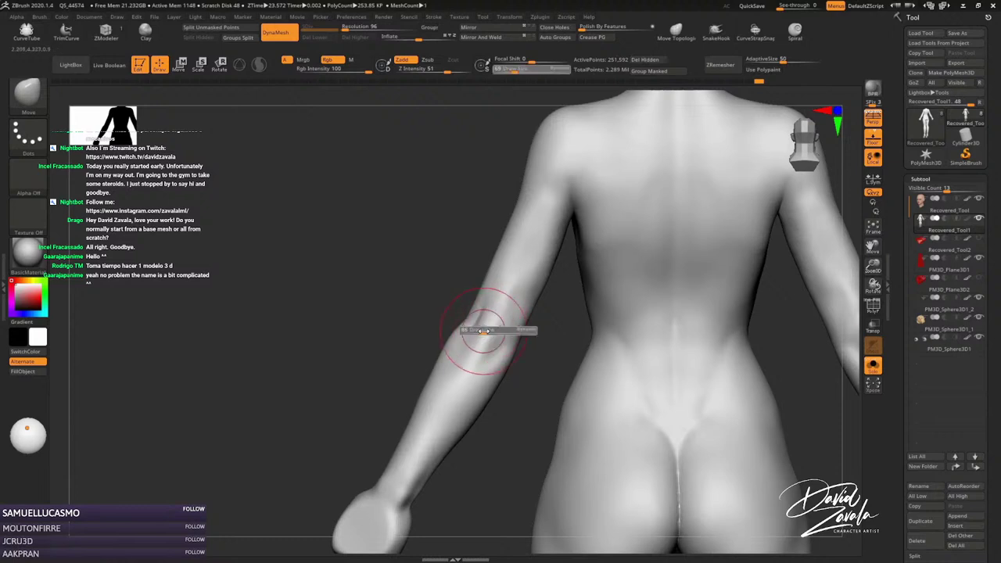
pyautogui.moveTo(483, 331); pyautogui.dragTo(494, 331)
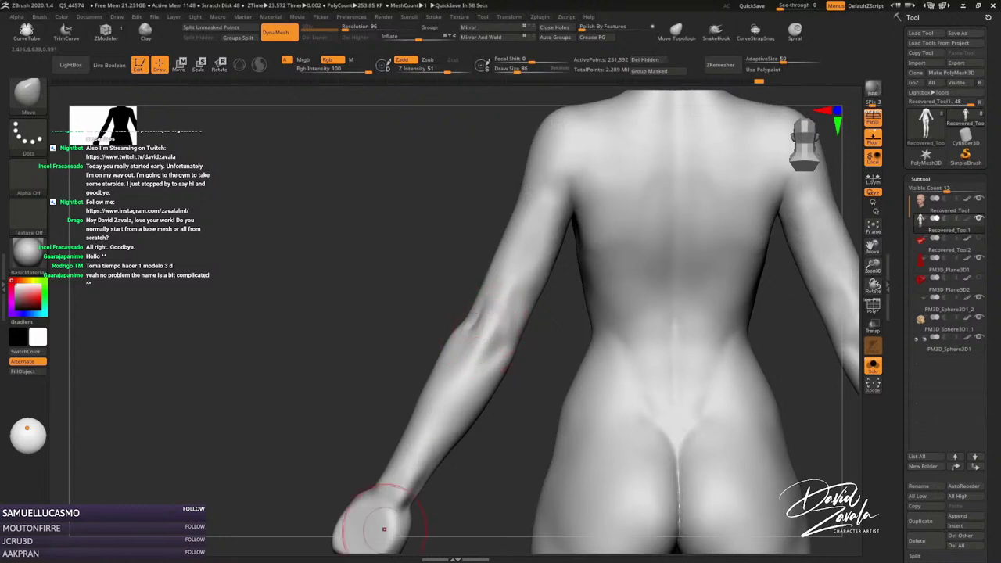
pyautogui.moveTo(485, 306); pyautogui.dragTo(507, 293, button='right')
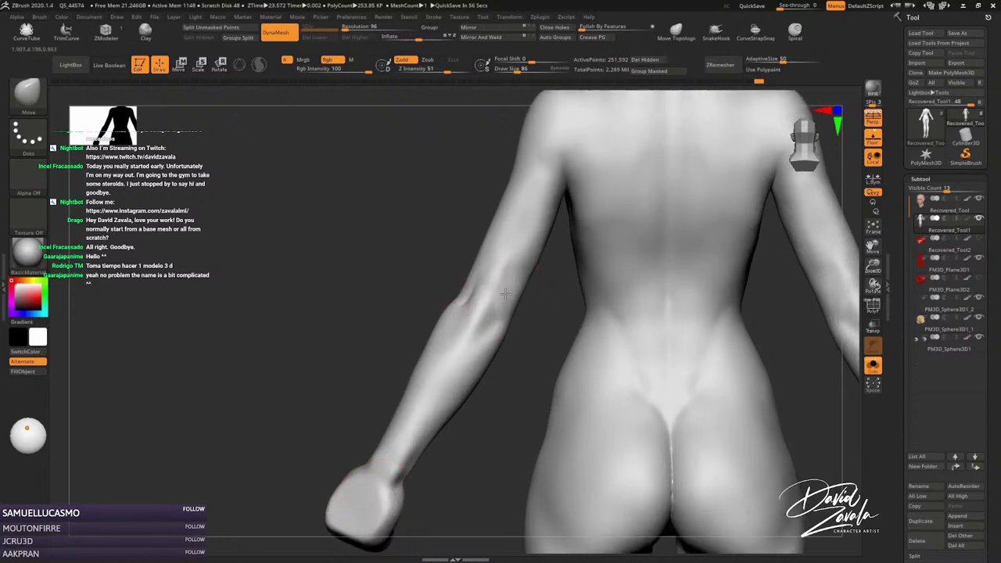
pyautogui.press('s')
pyautogui.moveTo(509, 288); pyautogui.dragTo(504, 288)
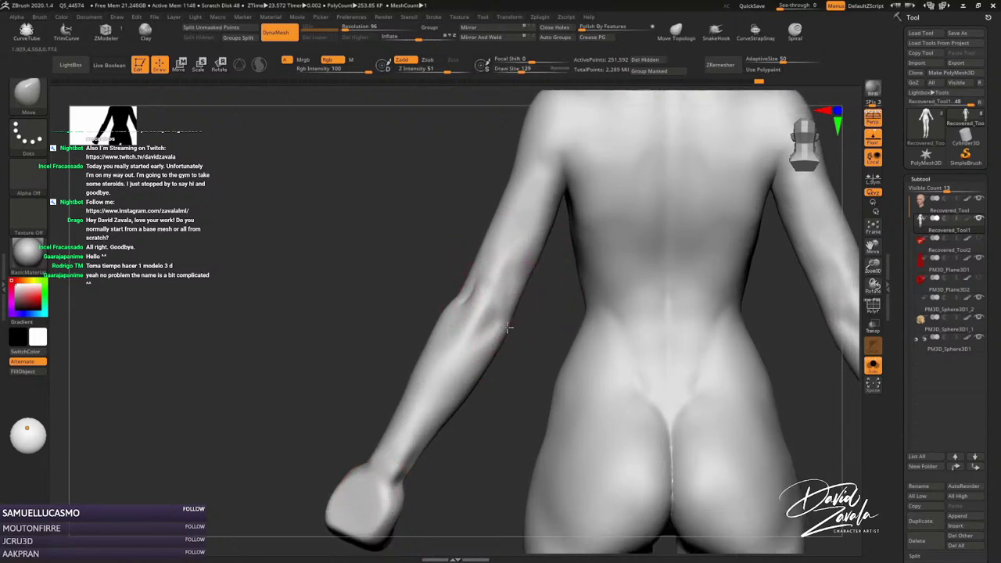
pyautogui.press('s')
pyautogui.moveTo(520, 326); pyautogui.dragTo(435, 327)
pyautogui.press('s')
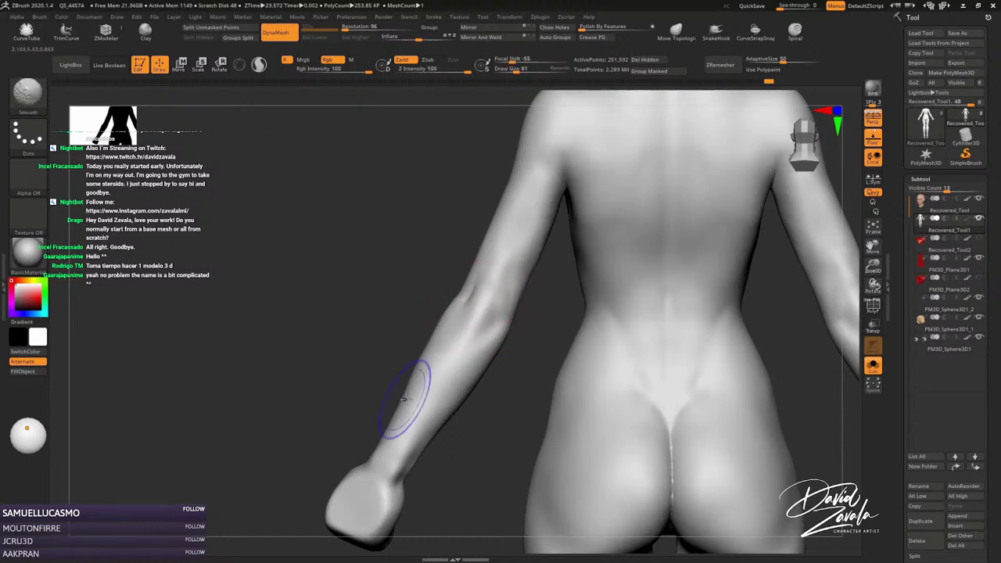
pyautogui.moveTo(391, 398)
pyautogui.keyDown('ctrl'); pyautogui.mouseDown(button='right')
pyautogui.moveTo(454, 331)
pyautogui.moveTo(630, 313)
pyautogui.moveTo(648, 323)
pyautogui.mouseUp(button='right'); pyautogui.keyUp('ctrl')
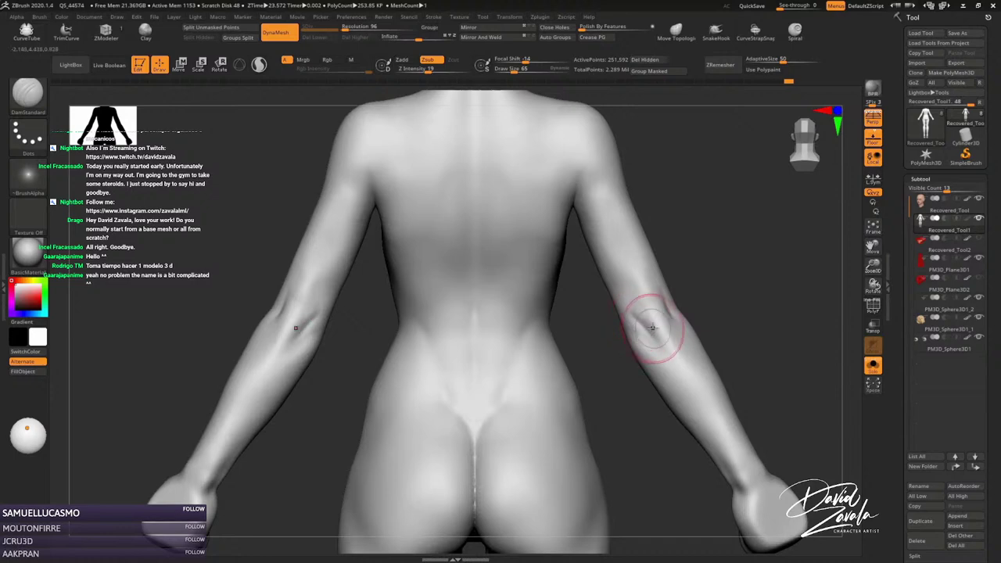
# Push a dent and carve a crease into the forearm near the elbow.
pyautogui.press('b')
pyautogui.press('m')
pyautogui.press('v')
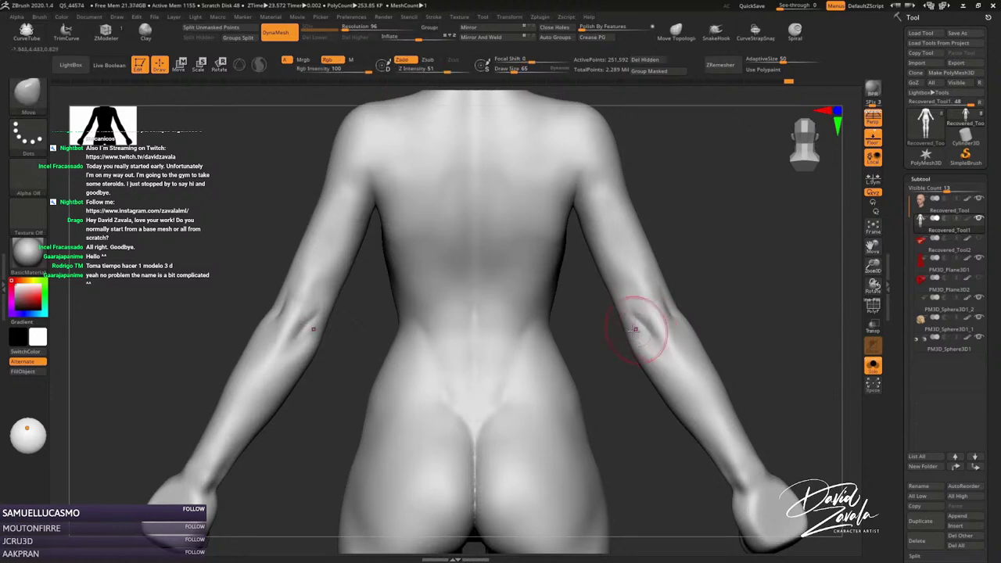
pyautogui.keyDown('alt'); pyautogui.moveTo(635, 328); pyautogui.dragTo(394, 329, button='right'); pyautogui.keyUp('alt')
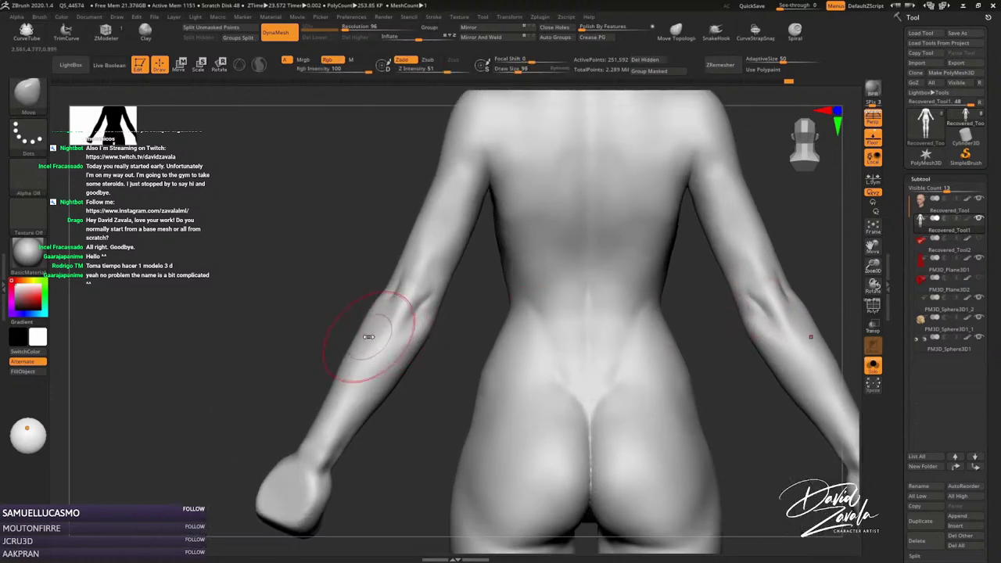
pyautogui.moveTo(357, 334)
pyautogui.mouseDown()
pyautogui.moveTo(381, 295)
pyautogui.moveTo(446, 283)
pyautogui.mouseUp()
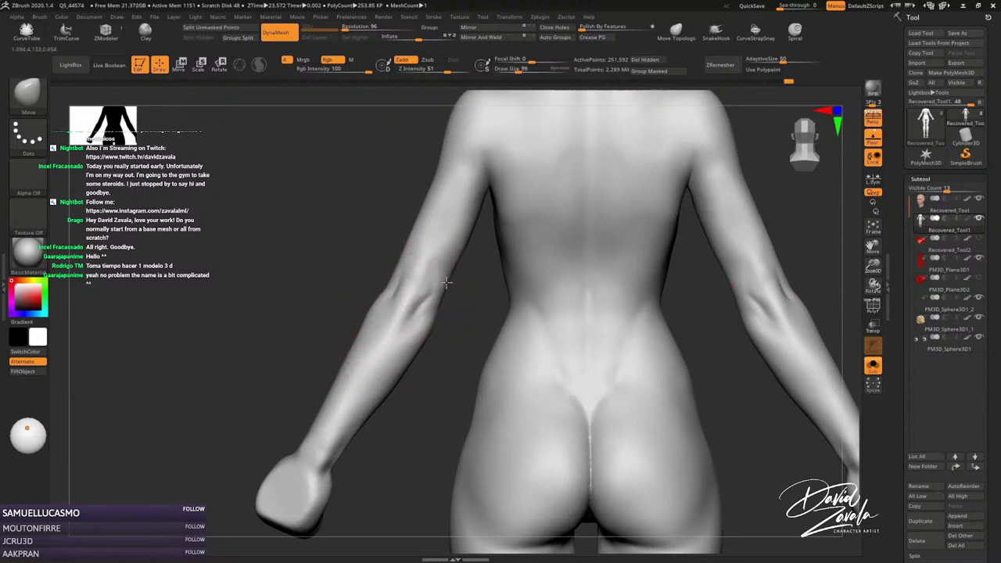
pyautogui.press('f')
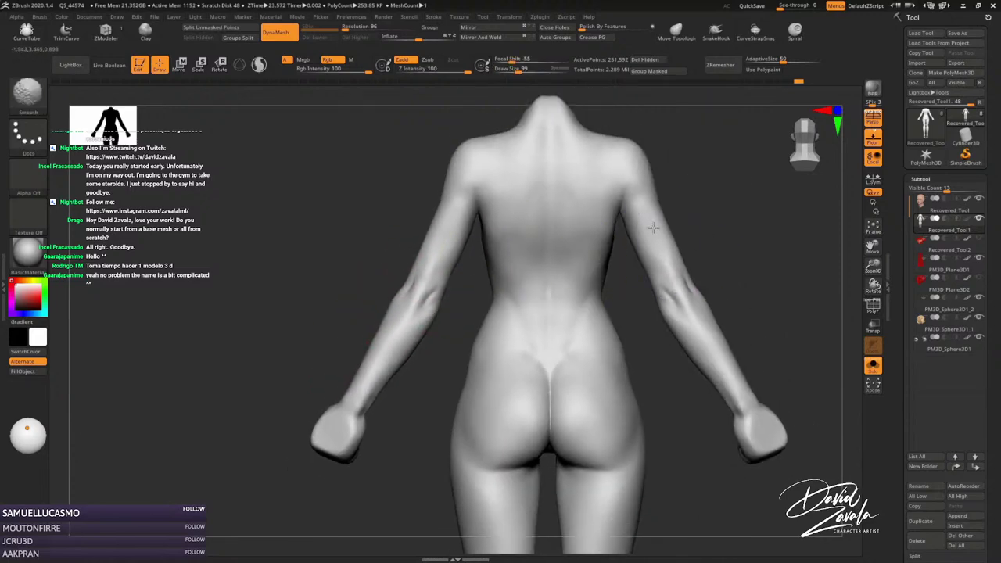
pyautogui.moveTo(673, 334)
pyautogui.keyDown('ctrl'); pyautogui.mouseDown(button='right')
pyautogui.moveTo(464, 306)
pyautogui.moveTo(474, 299)
pyautogui.moveTo(443, 256)
pyautogui.mouseUp(button='right'); pyautogui.keyUp('ctrl')
pyautogui.moveTo(444, 256); pyautogui.dragTo(444, 236)
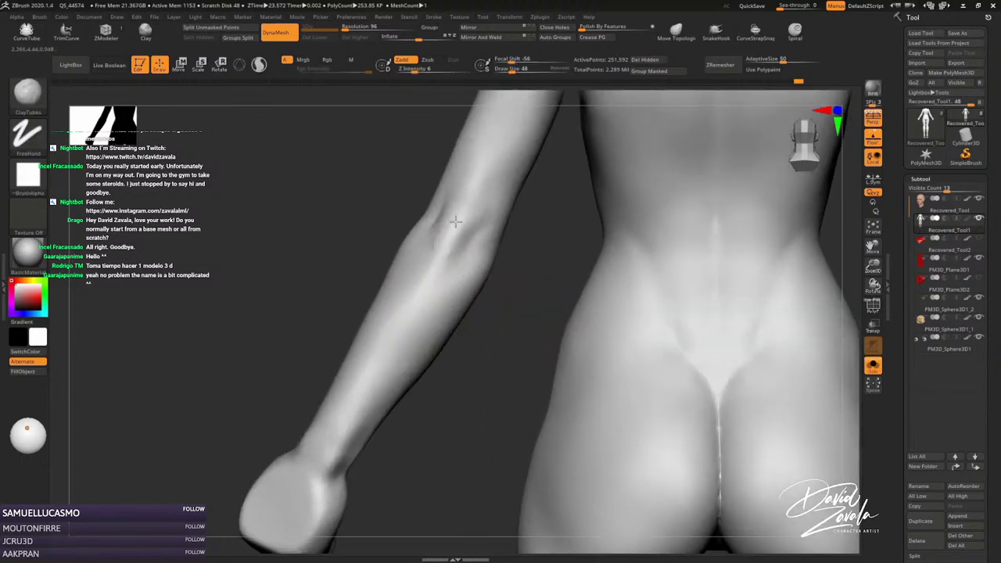
# Carve a muscle groove along the forearm, then smooth and crease the forearm and elbow.
pyautogui.keyDown('ctrl'); pyautogui.moveTo(455, 222); pyautogui.dragTo(459, 268, button='right'); pyautogui.keyUp('ctrl')
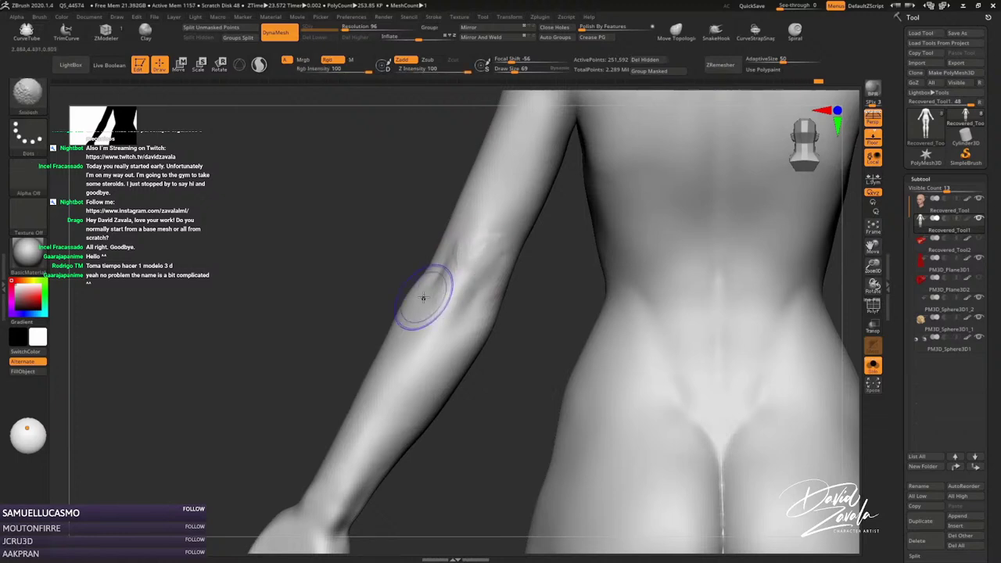
pyautogui.moveTo(438, 290); pyautogui.dragTo(415, 275, button='right')
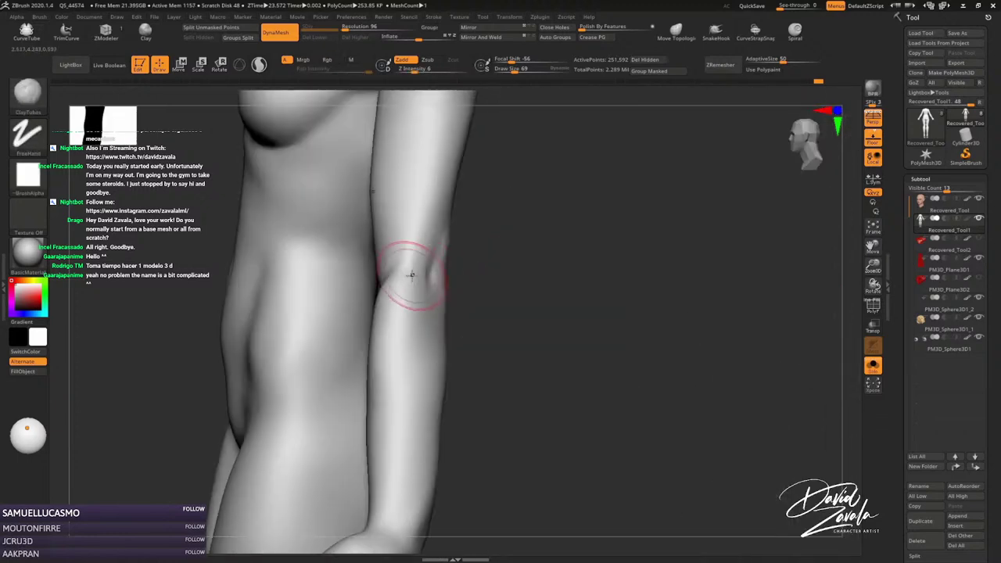
pyautogui.moveTo(425, 223); pyautogui.dragTo(415, 277, button='right')
pyautogui.moveTo(409, 323)
pyautogui.mouseDown()
pyautogui.moveTo(425, 301)
pyautogui.moveTo(420, 352)
pyautogui.mouseUp()
pyautogui.moveTo(433, 454); pyautogui.dragTo(430, 352, button='right')
pyautogui.keyDown('shift'); pyautogui.moveTo(431, 352); pyautogui.dragTo(430, 266); pyautogui.keyUp('shift')
pyautogui.moveTo(430, 266); pyautogui.dragTo(424, 257, button='right')
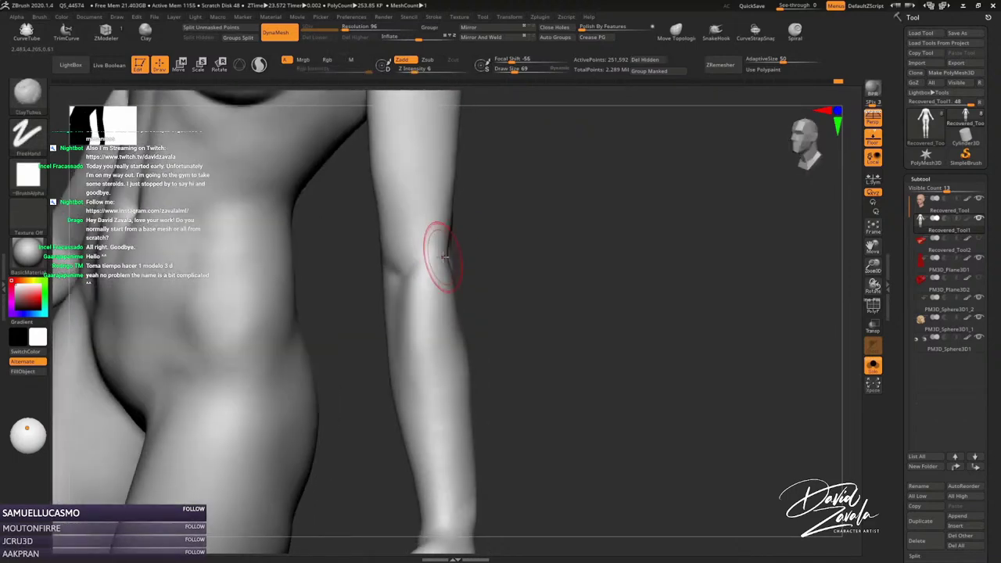
pyautogui.moveTo(424, 258); pyautogui.dragTo(415, 235)
pyautogui.moveTo(414, 234)
pyautogui.mouseDown(button='right')
pyautogui.moveTo(414, 223)
pyautogui.moveTo(384, 310)
pyautogui.moveTo(407, 265)
pyautogui.mouseUp(button='right')
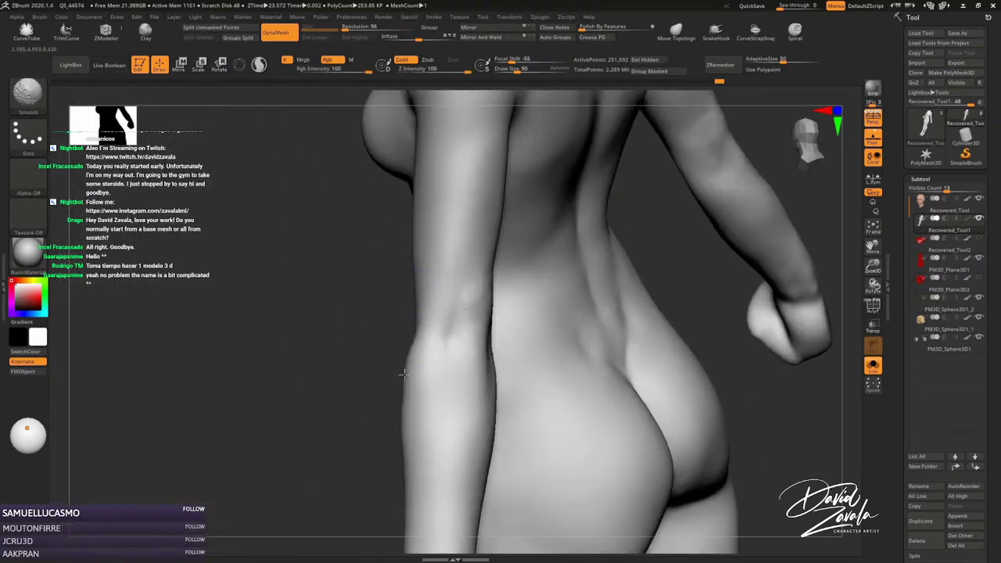
# From a back-side angle, reduce the brush to size 109 and smooth the arm's back edge.
pyautogui.moveTo(404, 375)
pyautogui.mouseDown(button='right')
pyautogui.moveTo(459, 422)
pyautogui.moveTo(501, 424)
pyautogui.mouseUp(button='right')
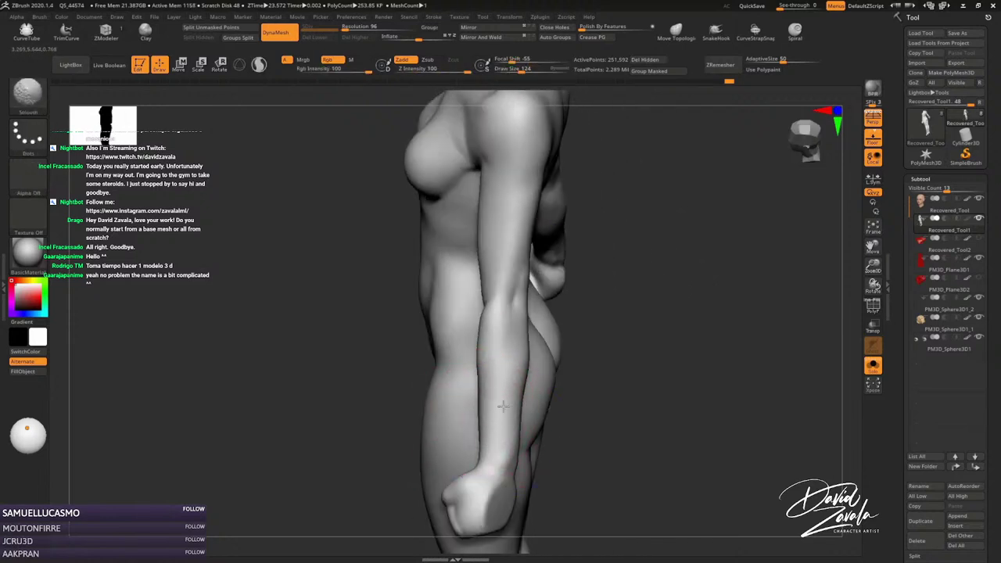
pyautogui.moveTo(520, 376)
pyautogui.mouseDown(button='right')
pyautogui.moveTo(558, 346)
pyautogui.moveTo(558, 365)
pyautogui.mouseUp(button='right')
pyautogui.press('[')
pyautogui.keyDown('shift'); pyautogui.moveTo(553, 313); pyautogui.dragTo(550, 427); pyautogui.keyUp('shift')
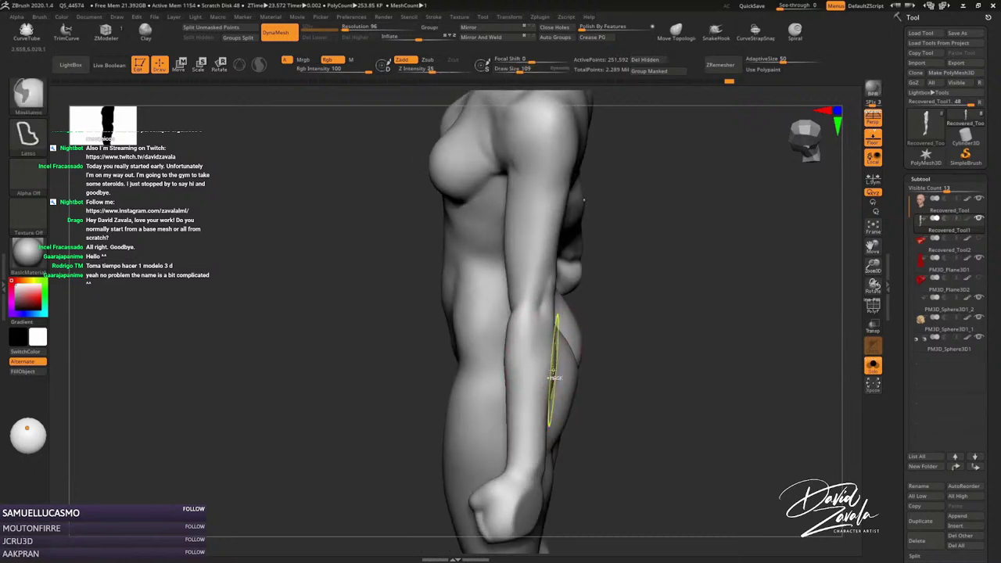
pyautogui.keyDown('shift'); pyautogui.moveTo(553, 322); pyautogui.dragTo(541, 435); pyautogui.keyUp('shift')
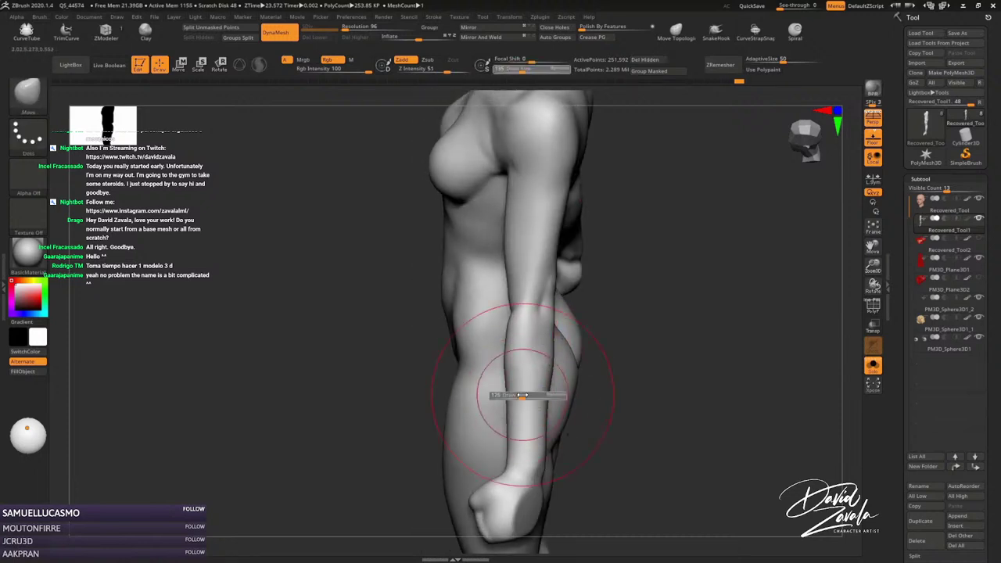
# Briefly show, then hide, the blue and white suit, and rotate to view the back.
pyautogui.moveTo(531, 385)
pyautogui.mouseDown(button='right')
pyautogui.moveTo(550, 389)
pyautogui.moveTo(507, 326)
pyautogui.mouseUp(button='right')
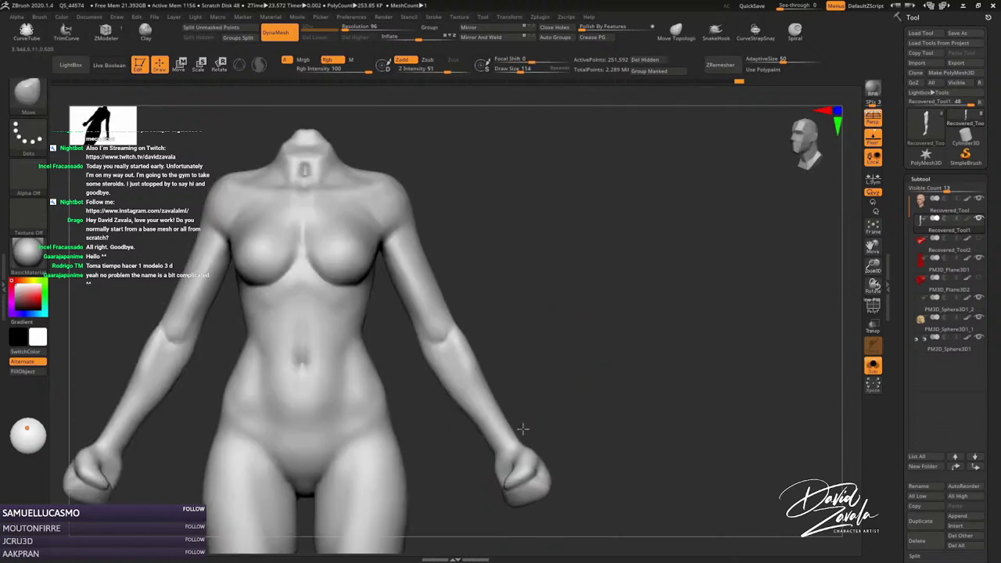
pyautogui.moveTo(498, 301)
pyautogui.mouseDown(button='right')
pyautogui.moveTo(558, 288)
pyautogui.moveTo(553, 310)
pyautogui.mouseUp(button='right')
pyautogui.click(966, 229)
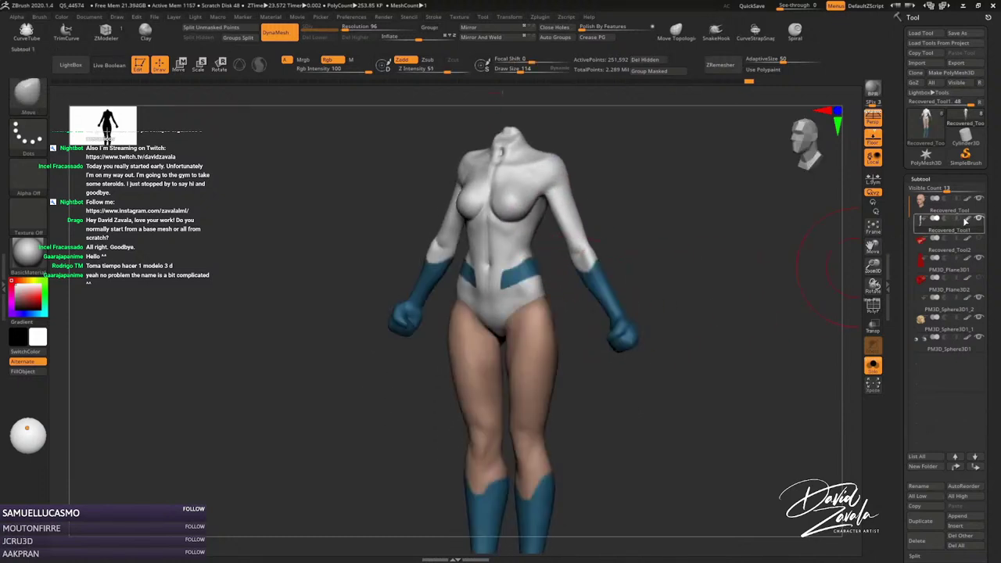
pyautogui.click(974, 229)
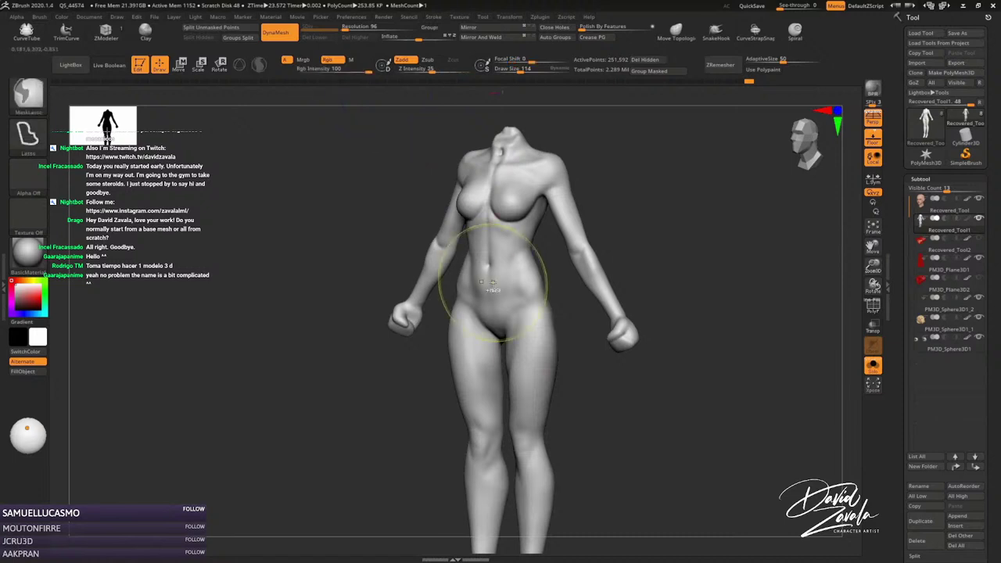
pyautogui.moveTo(470, 324)
pyautogui.mouseDown(button='right')
pyautogui.moveTo(515, 273)
pyautogui.moveTo(524, 235)
pyautogui.mouseUp(button='right')
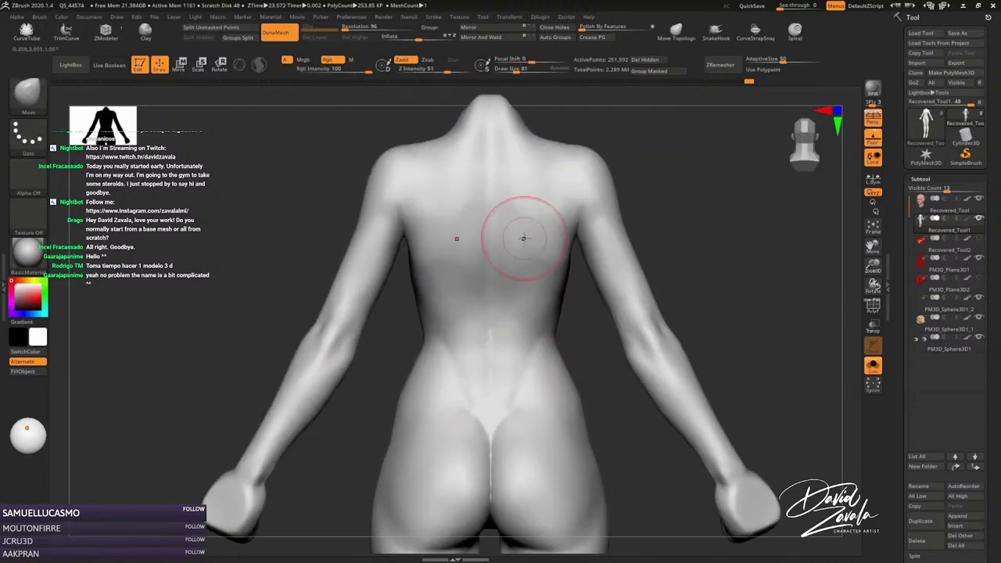
# Switch from DamStandard to the Move brush and fine-tune its size.
pyautogui.press('b')
pyautogui.press('d')
pyautogui.press('s')
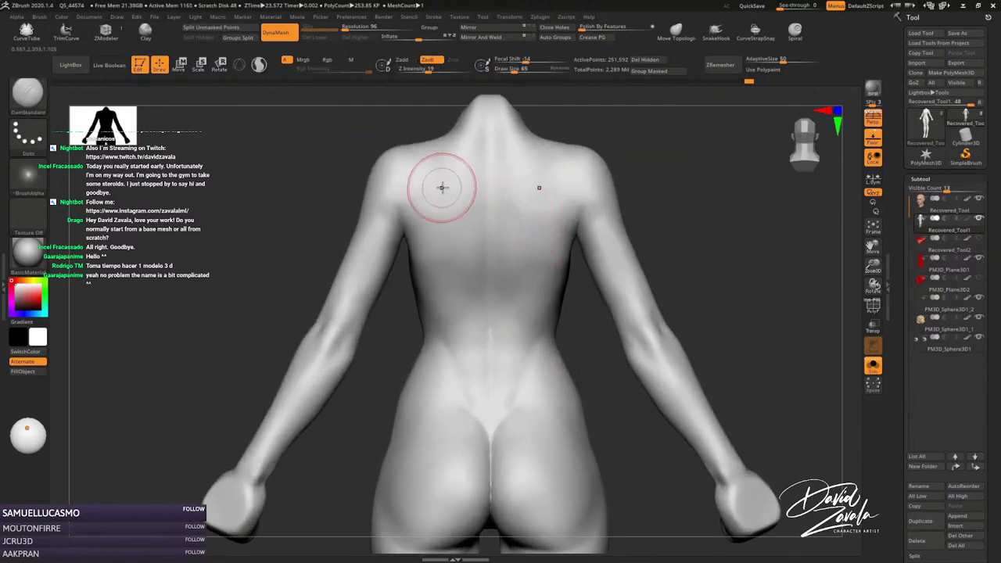
pyautogui.press('b')
pyautogui.press('m')
pyautogui.press('v')
pyautogui.press(']')
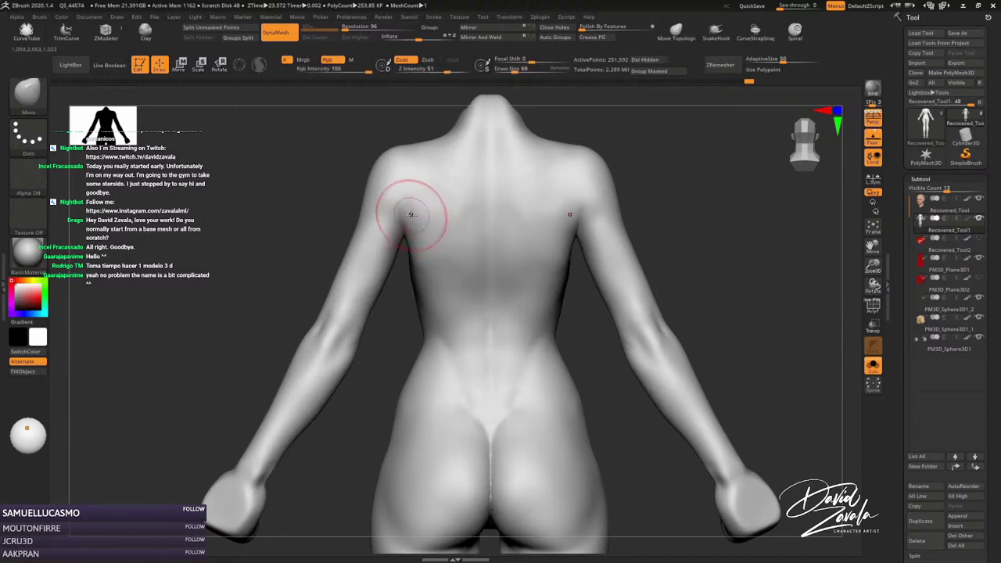
pyautogui.press('[')
pyautogui.moveTo(474, 201); pyautogui.dragTo(524, 264, button='right')
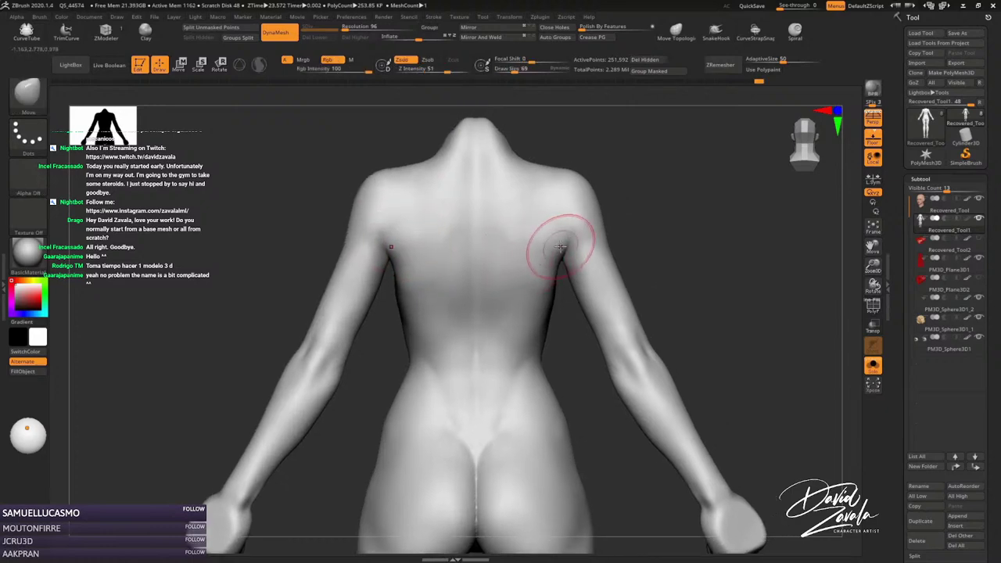
# Try the Standard brush, then return to Move and check the back from another angle.
pyautogui.press(']')
pyautogui.press(']')
pyautogui.press(']')
pyautogui.press('b')
pyautogui.press('s')
pyautogui.press('t')
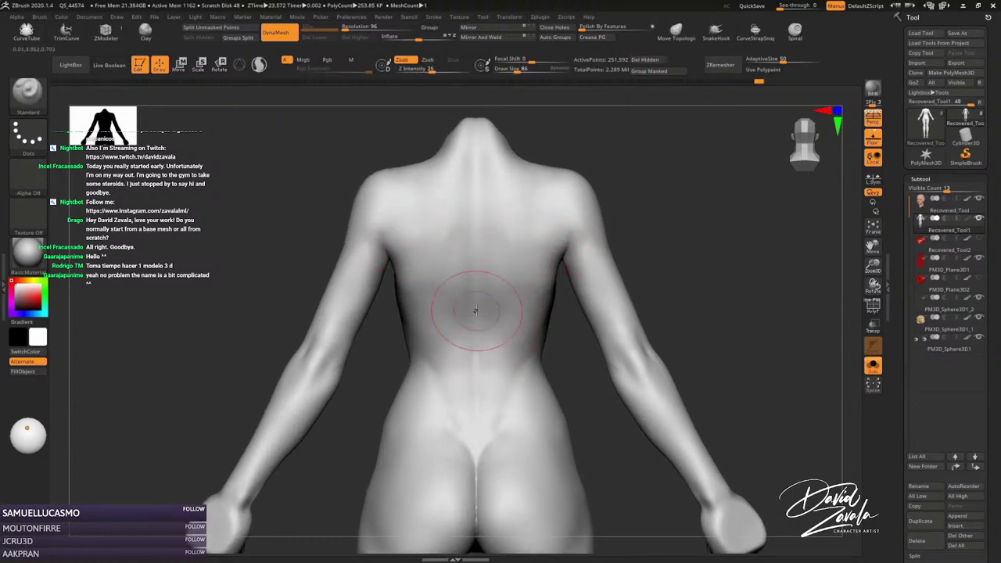
pyautogui.press('b')
pyautogui.press('m')
pyautogui.press('v')
pyautogui.moveTo(476, 316)
pyautogui.mouseDown(button='right')
pyautogui.moveTo(446, 317)
pyautogui.moveTo(484, 313)
pyautogui.mouseUp(button='right')
# Build ClayTubes ridges along the trapezius and shoulder blades, then smooth them in.
pyautogui.press('b')
pyautogui.press('c')
pyautogui.press('t')
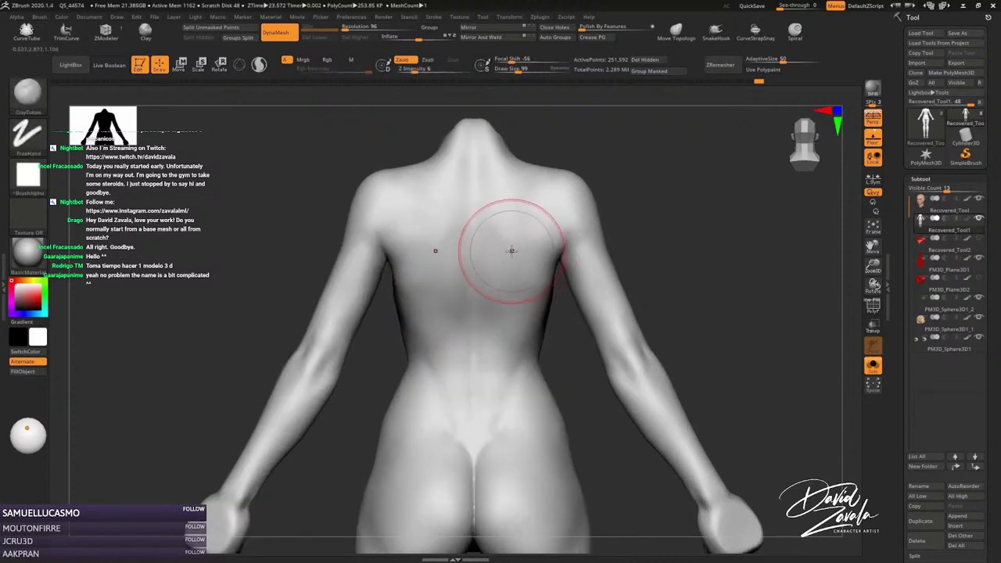
pyautogui.press('[')
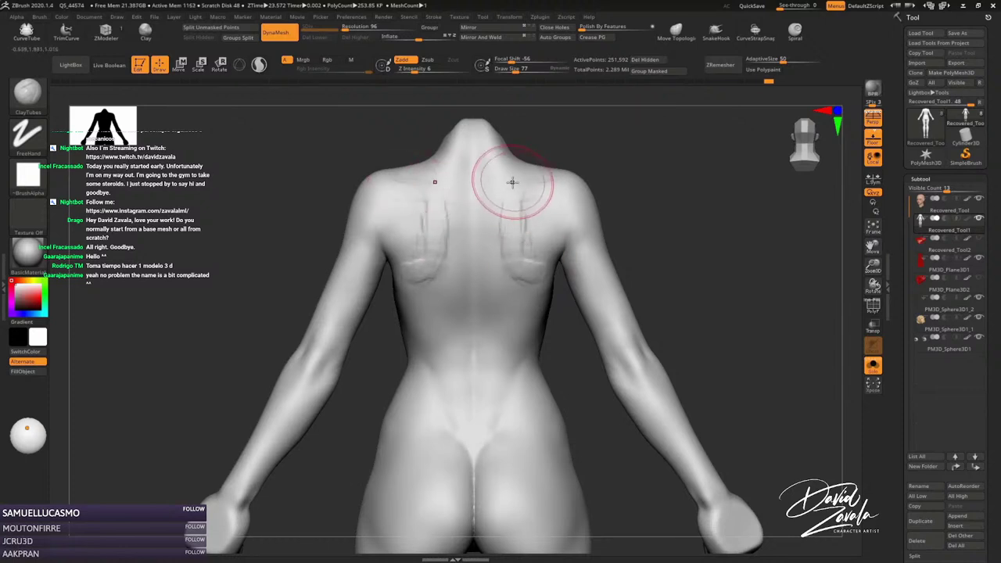
pyautogui.moveTo(512, 179); pyautogui.dragTo(508, 183)
pyautogui.keyDown('ctrl'); pyautogui.moveTo(518, 185); pyautogui.dragTo(516, 235, button='right'); pyautogui.keyUp('ctrl')
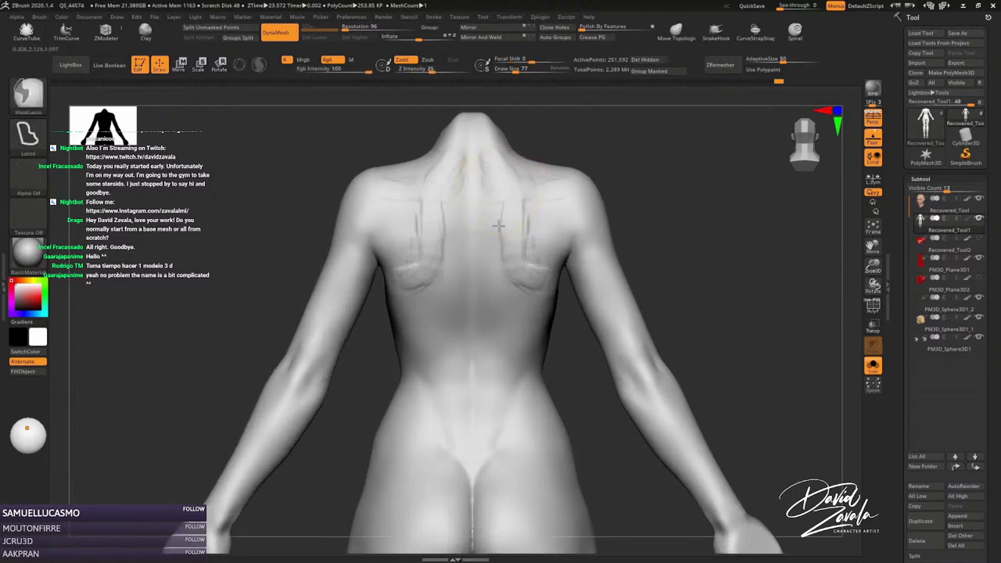
pyautogui.moveTo(522, 255); pyautogui.dragTo(542, 239)
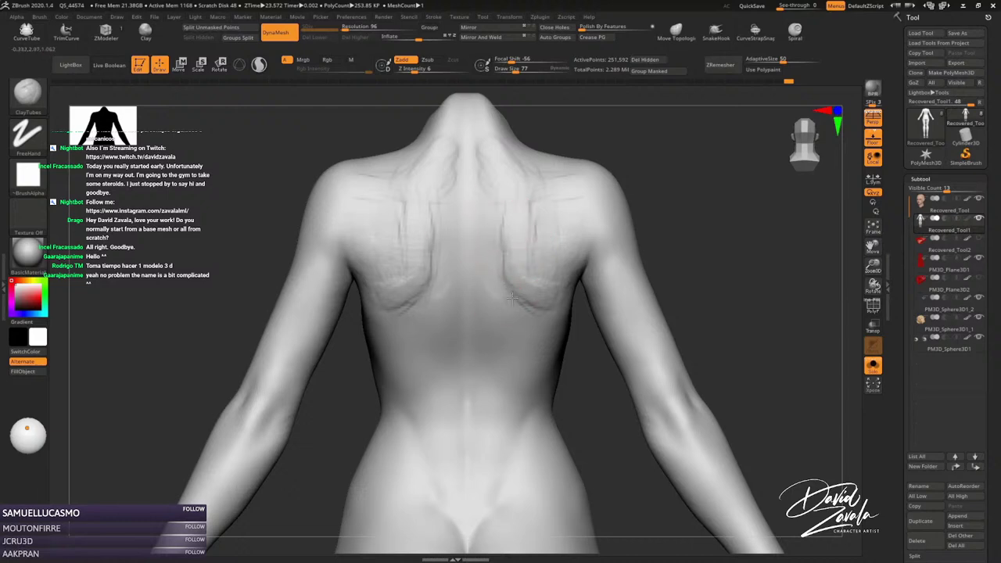
pyautogui.press('shift')
pyautogui.moveTo(503, 303)
pyautogui.keyDown('shift'); pyautogui.mouseDown()
pyautogui.moveTo(510, 206)
pyautogui.moveTo(524, 266)
pyautogui.mouseUp(); pyautogui.keyUp('shift')
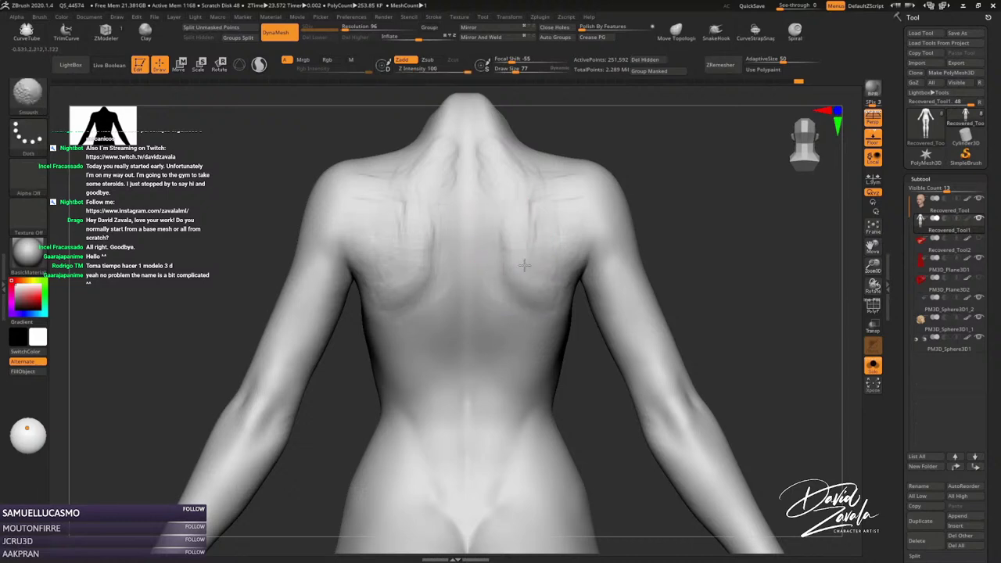
# Return to Move and zoom out to review the whole back from an angle.
pyautogui.press('b')
pyautogui.press('m')
pyautogui.press('v')
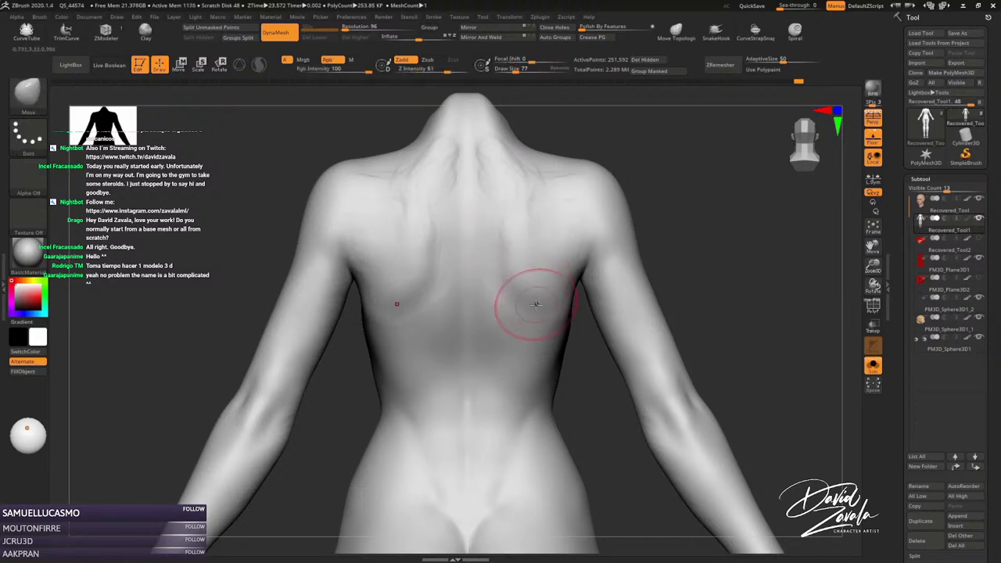
pyautogui.press('shift')
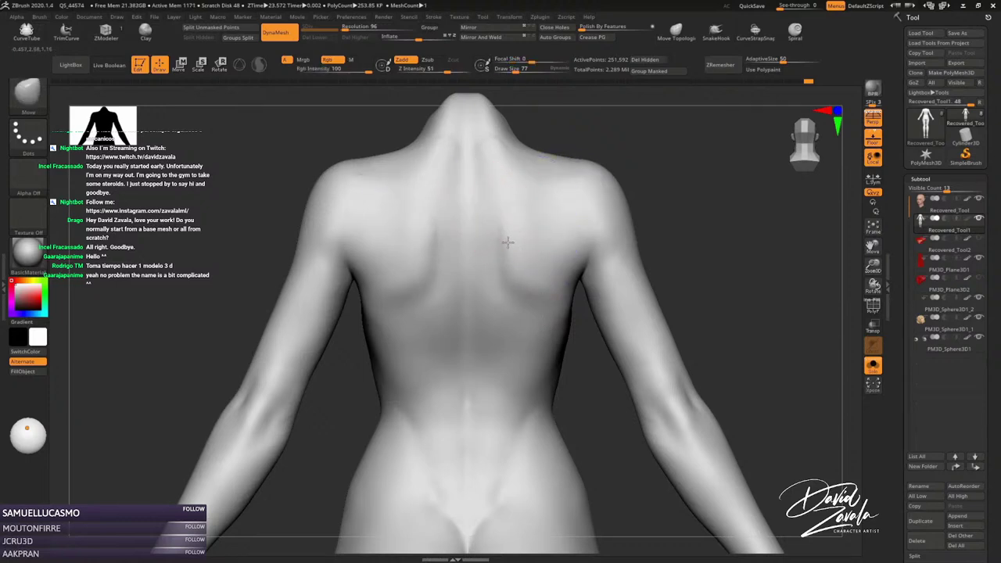
pyautogui.keyDown('ctrl'); pyautogui.moveTo(509, 242); pyautogui.dragTo(440, 217, button='right'); pyautogui.keyUp('ctrl')
pyautogui.moveTo(488, 244)
pyautogui.mouseDown(button='right')
pyautogui.moveTo(541, 219)
pyautogui.moveTo(514, 212)
pyautogui.moveTo(409, 230)
pyautogui.mouseUp(button='right')
pyautogui.press('b')
pyautogui.press('d')
pyautogui.press('s')
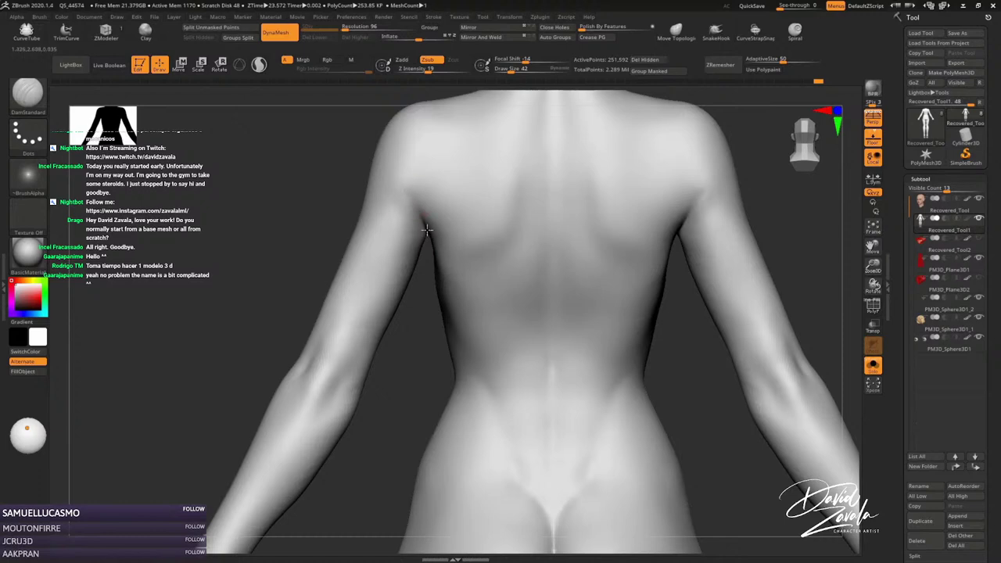
pyautogui.moveTo(409, 206)
pyautogui.keyDown('ctrl'); pyautogui.mouseDown(button='right')
pyautogui.moveTo(517, 235)
pyautogui.moveTo(432, 275)
pyautogui.mouseUp(button='right'); pyautogui.keyUp('ctrl')
# Reshape the buttocks and hips from behind with the Move brush, ending at Draw Size 65.
pyautogui.press('b')
pyautogui.press('m')
pyautogui.press('v')
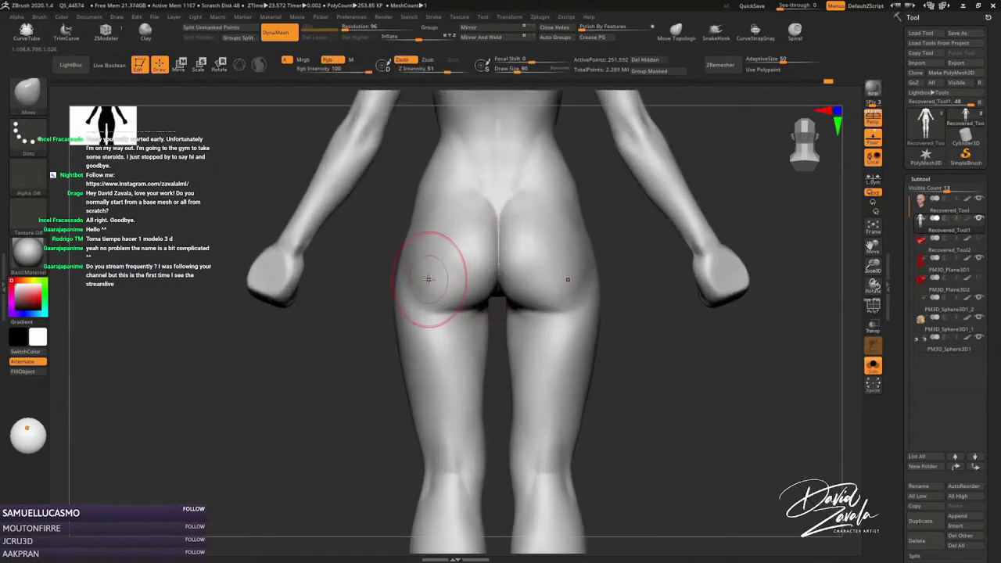
pyautogui.press(']')
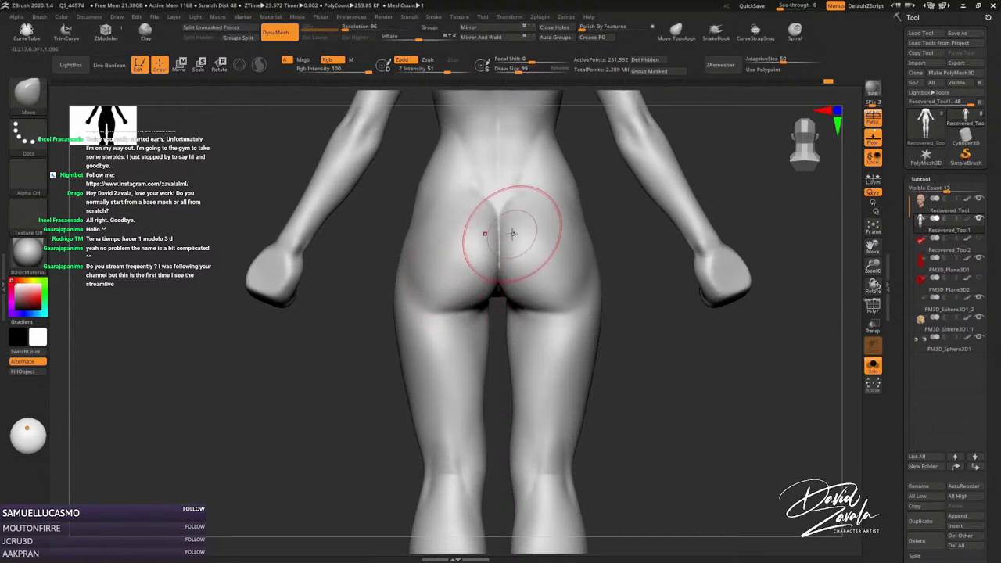
pyautogui.press(']')
pyautogui.moveTo(511, 233)
pyautogui.mouseDown(button='right')
pyautogui.moveTo(490, 226)
pyautogui.moveTo(517, 228)
pyautogui.moveTo(503, 258)
pyautogui.moveTo(514, 232)
pyautogui.mouseUp(button='right')
pyautogui.press('[')
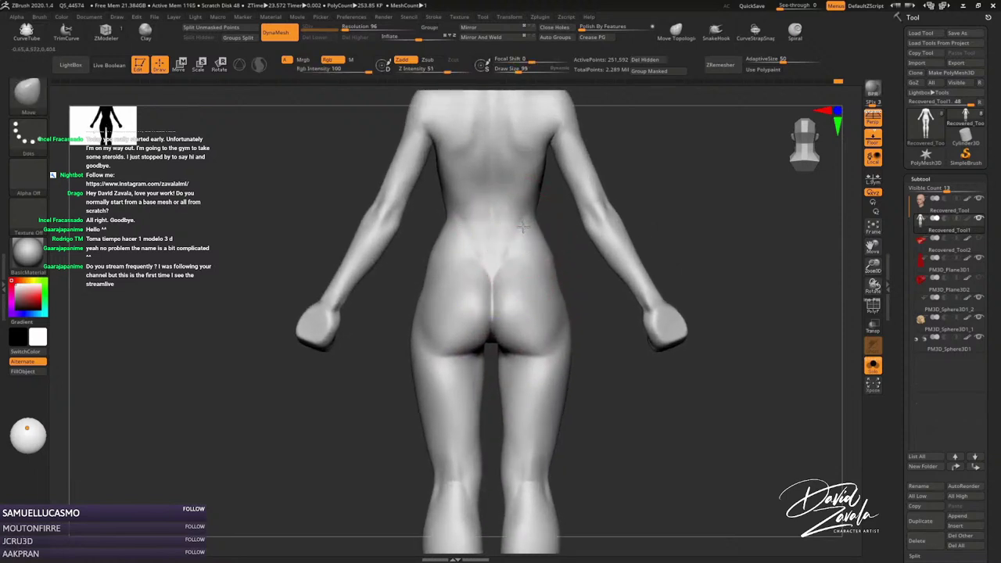
pyautogui.moveTo(522, 227)
pyautogui.keyDown('alt'); pyautogui.mouseDown(button='right')
pyautogui.moveTo(562, 240)
pyautogui.moveTo(571, 224)
pyautogui.mouseUp(button='right'); pyautogui.keyUp('alt')
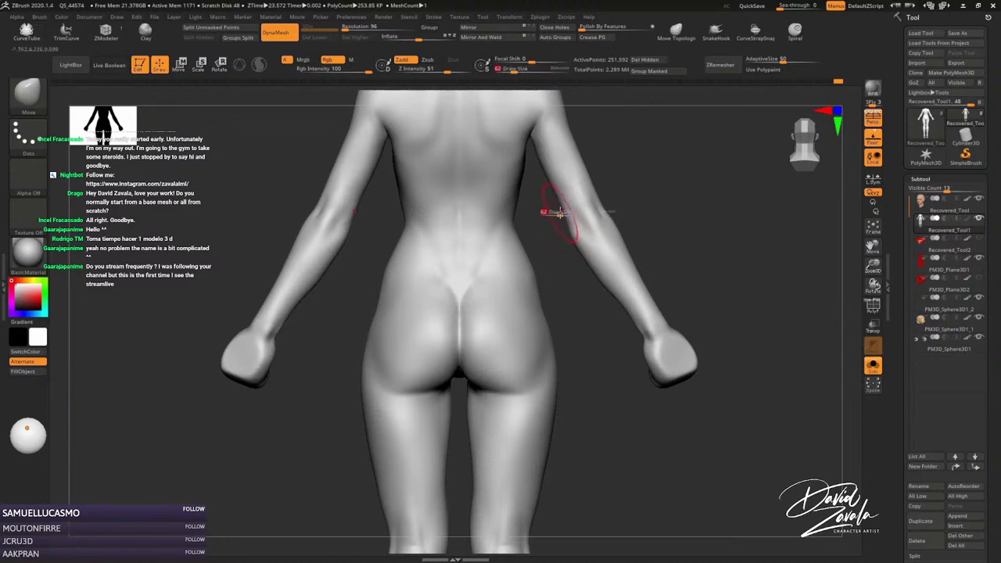
pyautogui.press(']')
pyautogui.moveTo(560, 213); pyautogui.dragTo(581, 224, button='right')
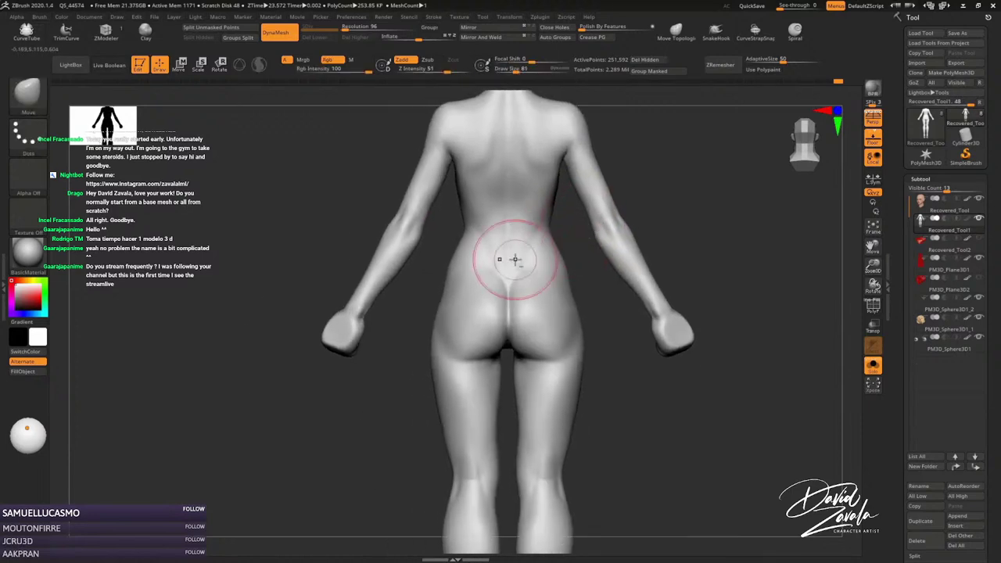
pyautogui.moveTo(509, 263); pyautogui.dragTo(410, 278, button='right')
pyautogui.press('s')
pyautogui.moveTo(410, 278); pyautogui.dragTo(400, 278)
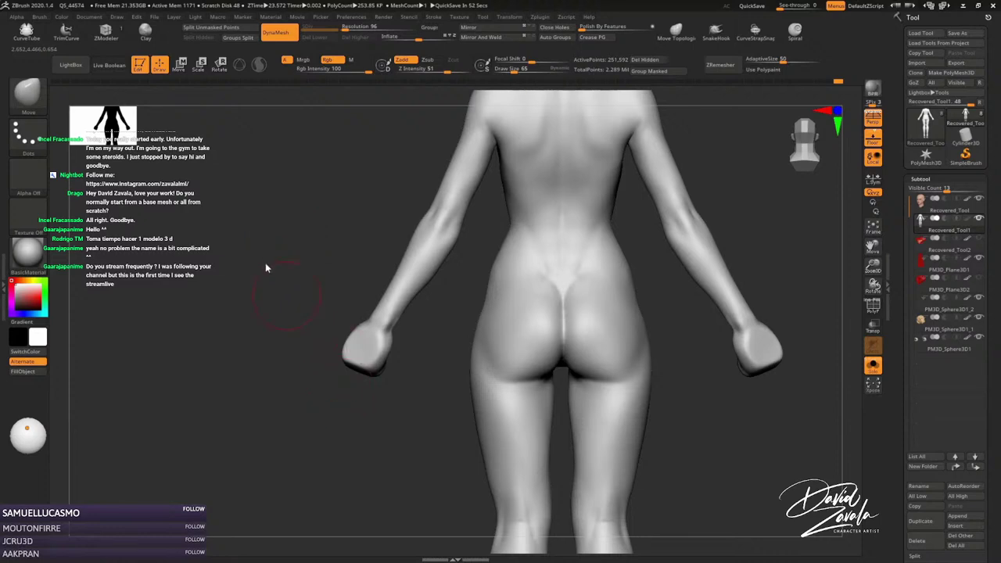
# Rotate around the legs and resize the Move brush from 124 to 114, then down to 73.
pyautogui.moveTo(286, 296); pyautogui.dragTo(429, 358)
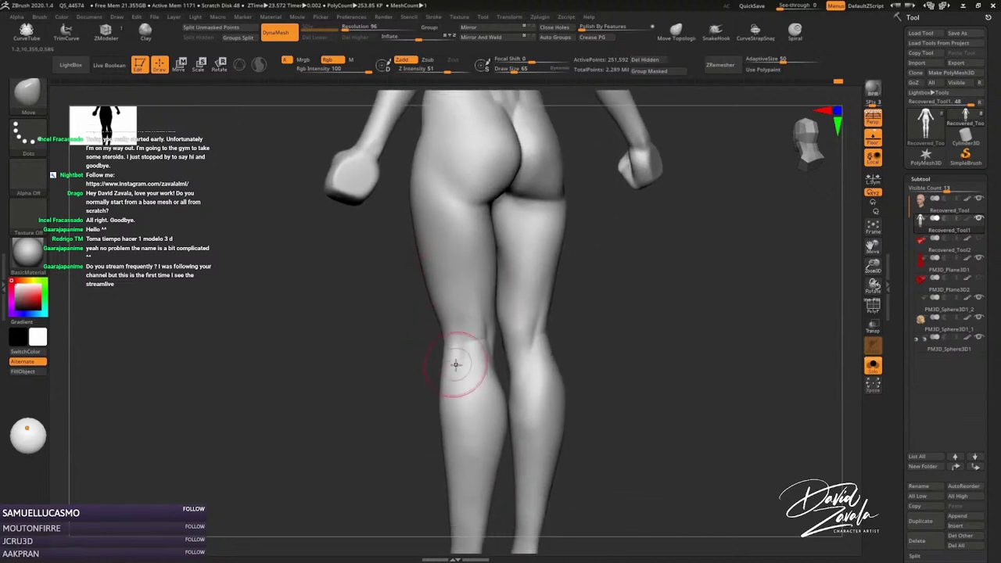
pyautogui.moveTo(429, 357); pyautogui.dragTo(489, 341)
pyautogui.press(']')
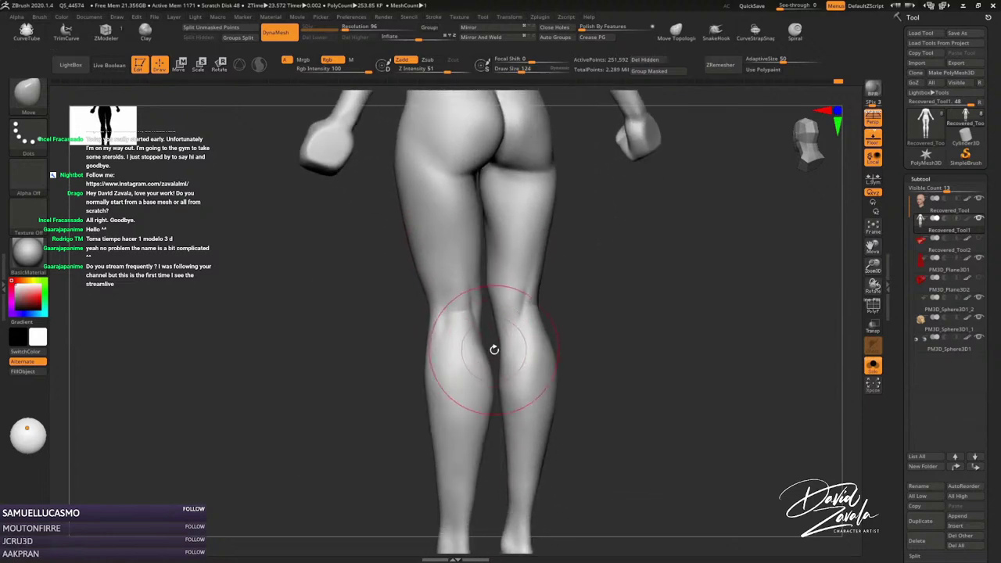
pyautogui.press('[')
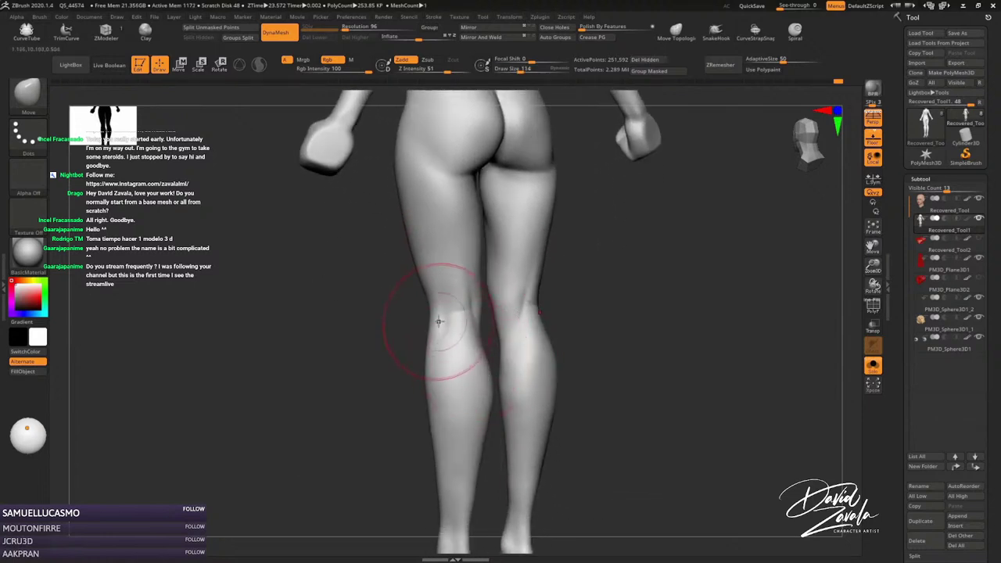
pyautogui.moveTo(426, 291)
pyautogui.mouseDown()
pyautogui.moveTo(422, 268)
pyautogui.moveTo(481, 326)
pyautogui.moveTo(502, 327)
pyautogui.moveTo(485, 313)
pyautogui.moveTo(501, 305)
pyautogui.mouseUp()
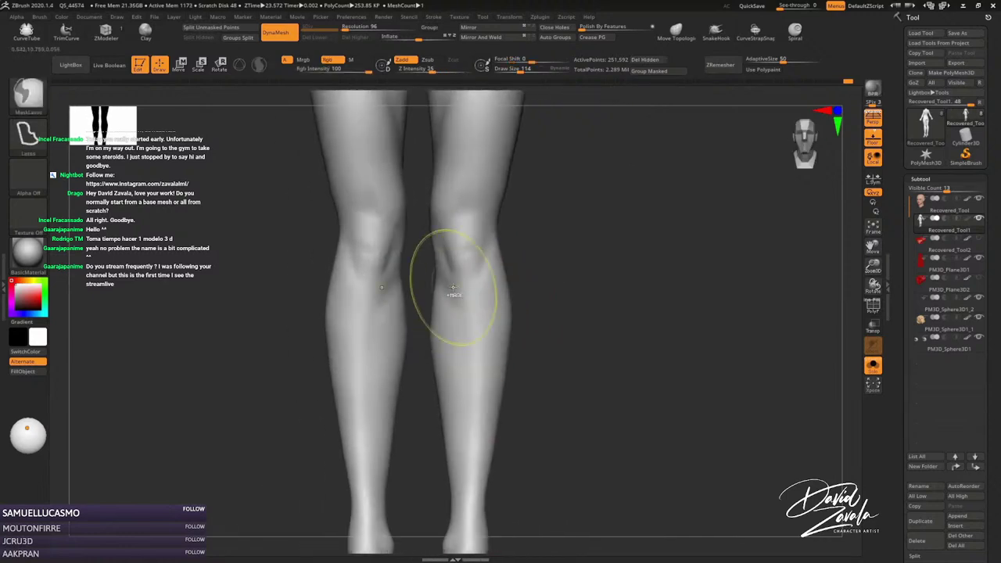
pyautogui.keyDown('ctrl'); pyautogui.moveTo(447, 280); pyautogui.dragTo(433, 244, button='right'); pyautogui.keyUp('ctrl')
pyautogui.press('s')
pyautogui.moveTo(432, 244); pyautogui.dragTo(428, 232)
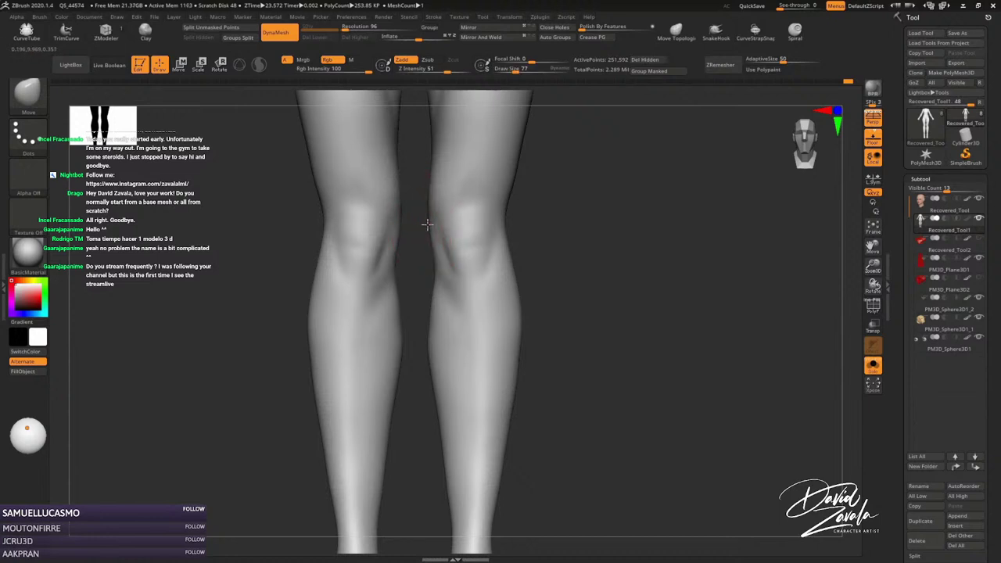
# Enlarge the brush through 114 and 124 to 146 while framing the body below the shoulders.
pyautogui.press('s')
pyautogui.moveTo(432, 241); pyautogui.dragTo(433, 264)
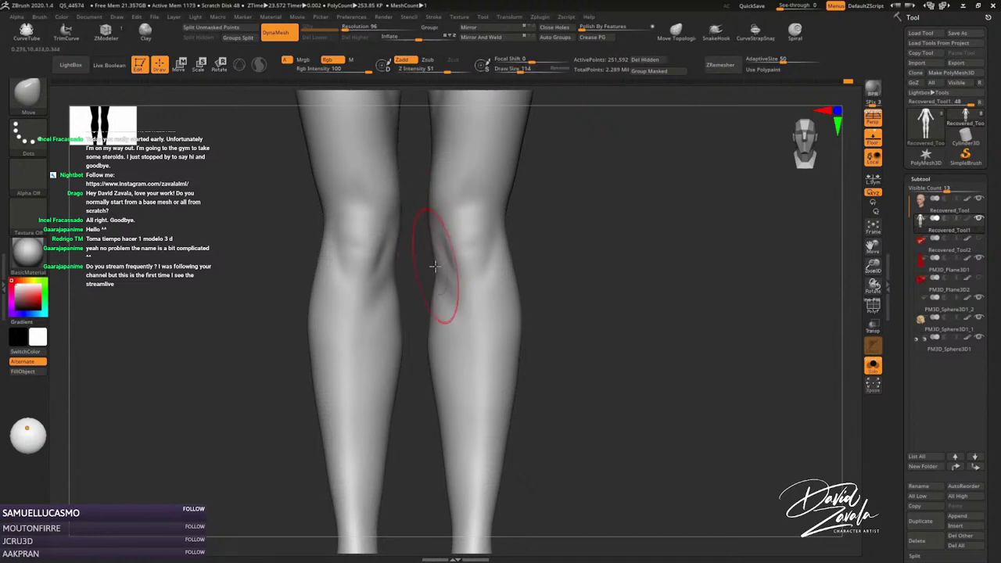
pyautogui.keyDown('alt'); pyautogui.moveTo(434, 266); pyautogui.dragTo(435, 290, button='right'); pyautogui.keyUp('alt')
pyautogui.press('s')
pyautogui.moveTo(446, 290); pyautogui.dragTo(439, 301)
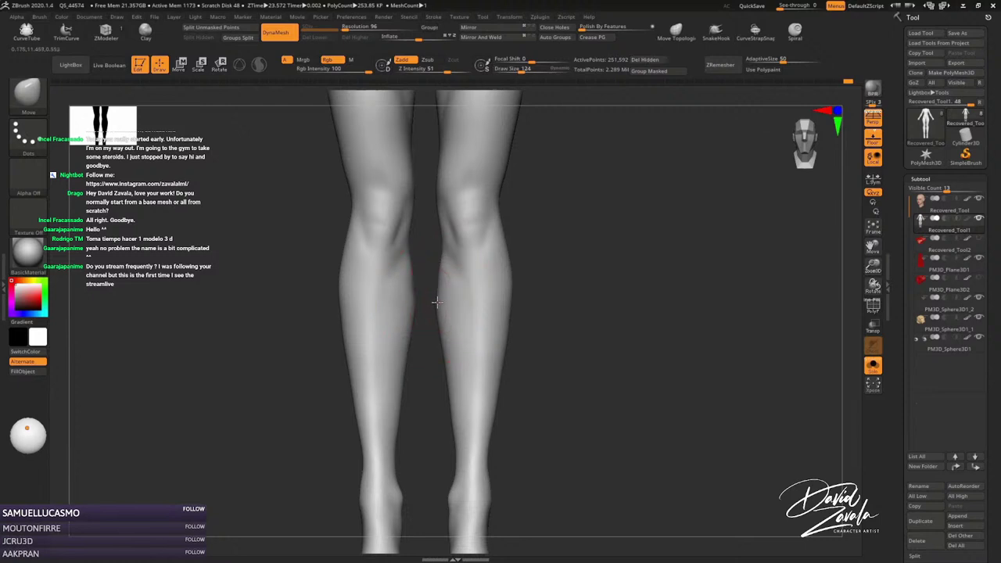
pyautogui.press('s')
pyautogui.moveTo(443, 340); pyautogui.dragTo(452, 340)
pyautogui.moveTo(461, 422)
pyautogui.keyDown('alt'); pyautogui.mouseDown(button='right')
pyautogui.moveTo(468, 427)
pyautogui.moveTo(402, 391)
pyautogui.mouseUp(button='right'); pyautogui.keyUp('alt')
# Switch to DamStandard and carve a crease into the knee from a side view.
pyautogui.press('b')
pyautogui.press('s')
pyautogui.press('t')
pyautogui.press('b')
pyautogui.press('d')
pyautogui.press('s')
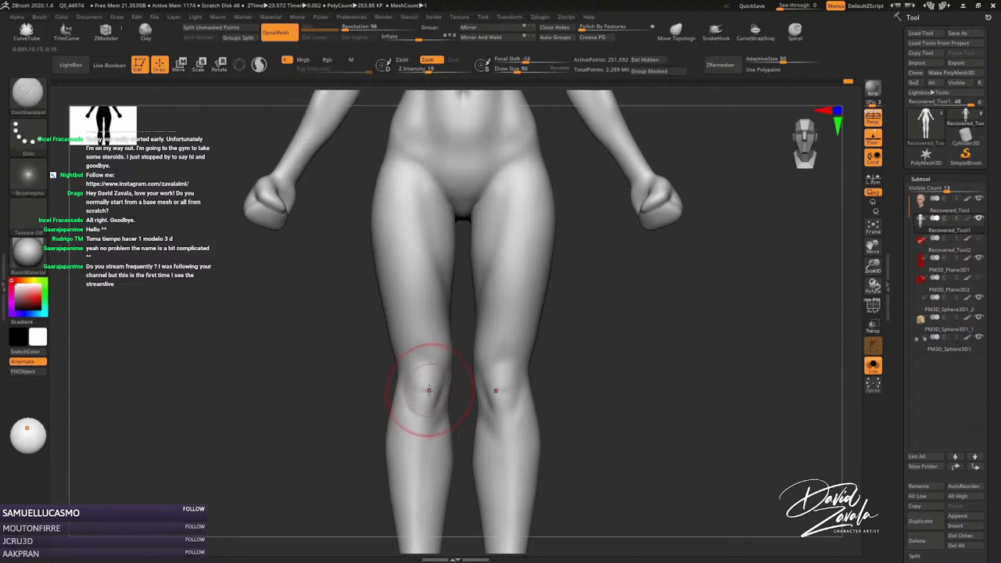
pyautogui.moveTo(413, 380)
pyautogui.keyDown('alt'); pyautogui.mouseDown(button='right')
pyautogui.moveTo(391, 396)
pyautogui.moveTo(469, 348)
pyautogui.moveTo(455, 382)
pyautogui.mouseUp(button='right'); pyautogui.keyUp('alt')
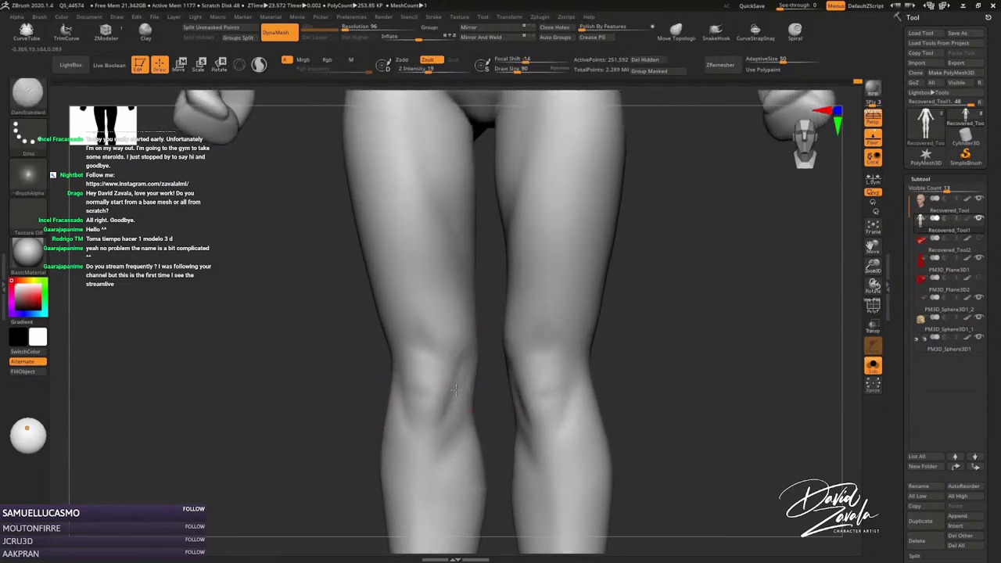
pyautogui.moveTo(464, 342)
pyautogui.keyDown('shift'); pyautogui.mouseDown(button='right')
pyautogui.moveTo(481, 362)
pyautogui.moveTo(493, 330)
pyautogui.moveTo(520, 381)
pyautogui.moveTo(501, 407)
pyautogui.mouseUp(button='right'); pyautogui.keyUp('shift')
pyautogui.press('space')
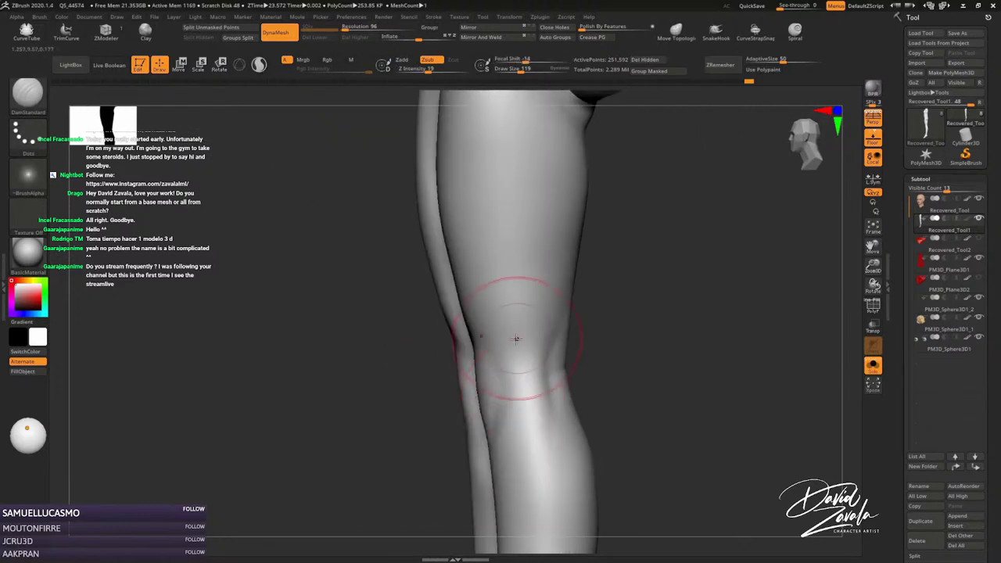
pyautogui.moveTo(501, 404); pyautogui.dragTo(499, 372)
pyautogui.moveTo(509, 358); pyautogui.dragTo(486, 372, button='right')
# Return to Move at about size 412 and reshape the lower leg from several angles.
pyautogui.press('b')
pyautogui.press('m')
pyautogui.press('v')
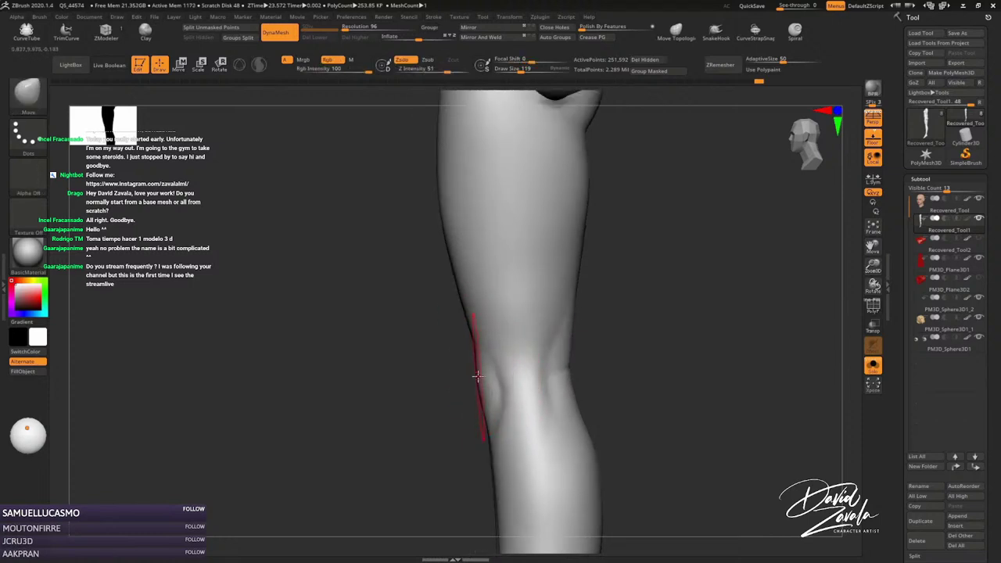
pyautogui.moveTo(475, 398); pyautogui.dragTo(458, 263, button='right')
pyautogui.press('s')
pyautogui.moveTo(476, 353); pyautogui.dragTo(483, 423)
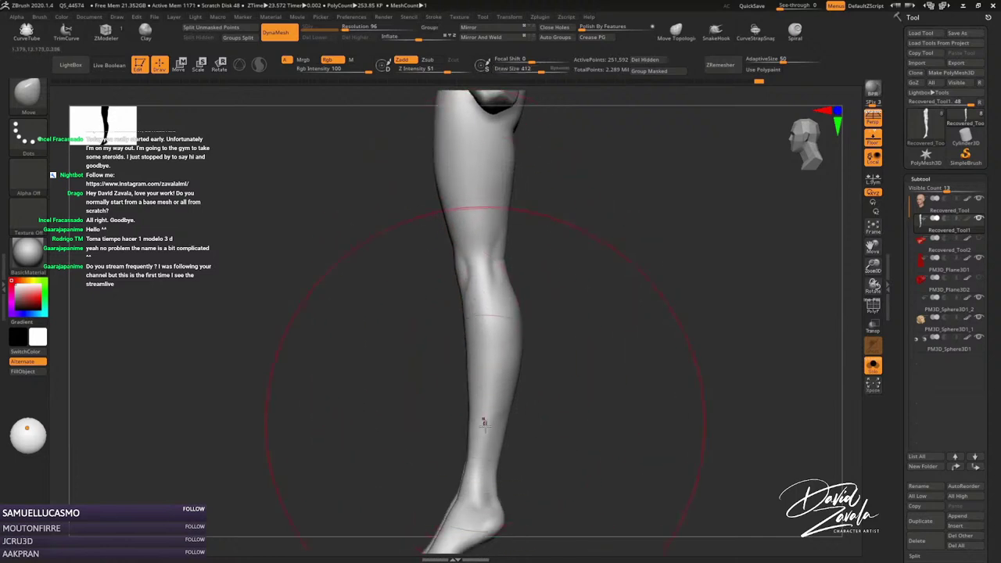
pyautogui.moveTo(484, 422)
pyautogui.mouseDown(button='right')
pyautogui.moveTo(450, 415)
pyautogui.moveTo(436, 431)
pyautogui.moveTo(436, 404)
pyautogui.mouseUp(button='right')
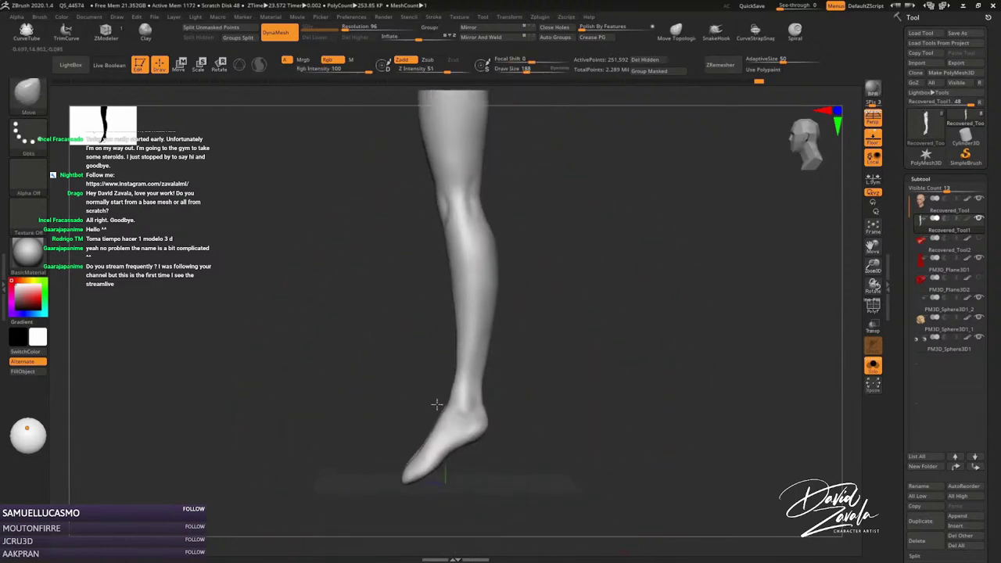
pyautogui.press('s')
pyautogui.moveTo(438, 435); pyautogui.dragTo(415, 463)
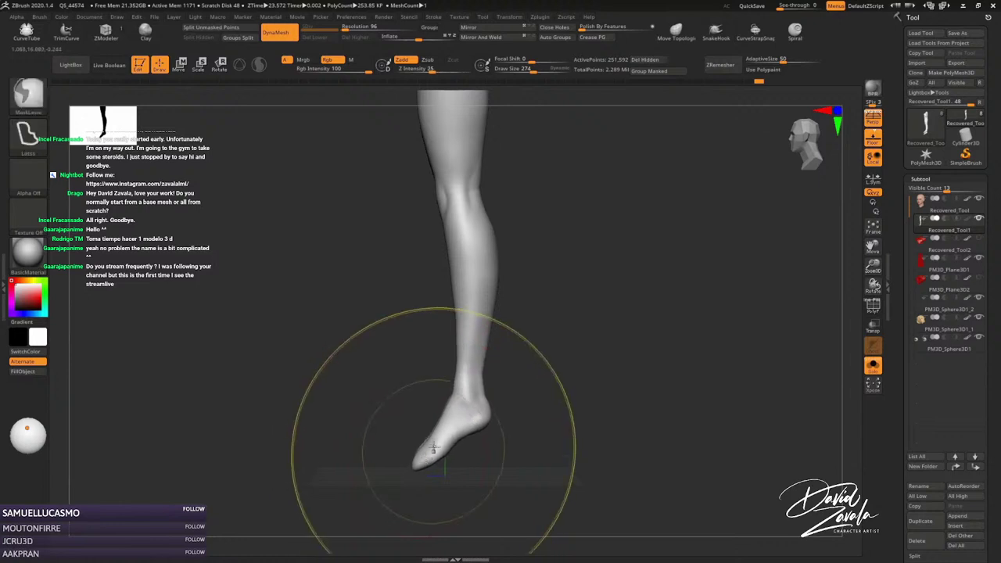
pyautogui.moveTo(425, 469); pyautogui.dragTo(493, 418, button='right')
# Resize the brush to 208, then to about 314, while reviewing more of the leg.
pyautogui.press('s')
pyautogui.moveTo(494, 340); pyautogui.dragTo(468, 341)
pyautogui.moveTo(468, 341); pyautogui.dragTo(492, 348, button='right')
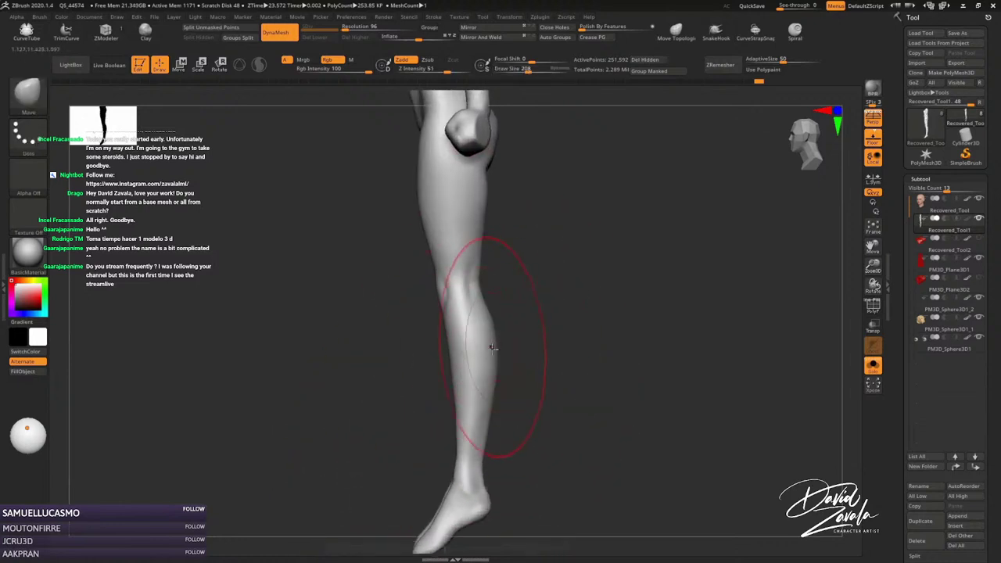
pyautogui.press('s')
pyautogui.moveTo(457, 286); pyautogui.dragTo(485, 286)
pyautogui.moveTo(484, 287)
pyautogui.mouseDown(button='right')
pyautogui.moveTo(466, 294)
pyautogui.moveTo(485, 284)
pyautogui.moveTo(461, 347)
pyautogui.moveTo(480, 336)
pyautogui.moveTo(506, 346)
pyautogui.moveTo(500, 311)
pyautogui.mouseUp(button='right')
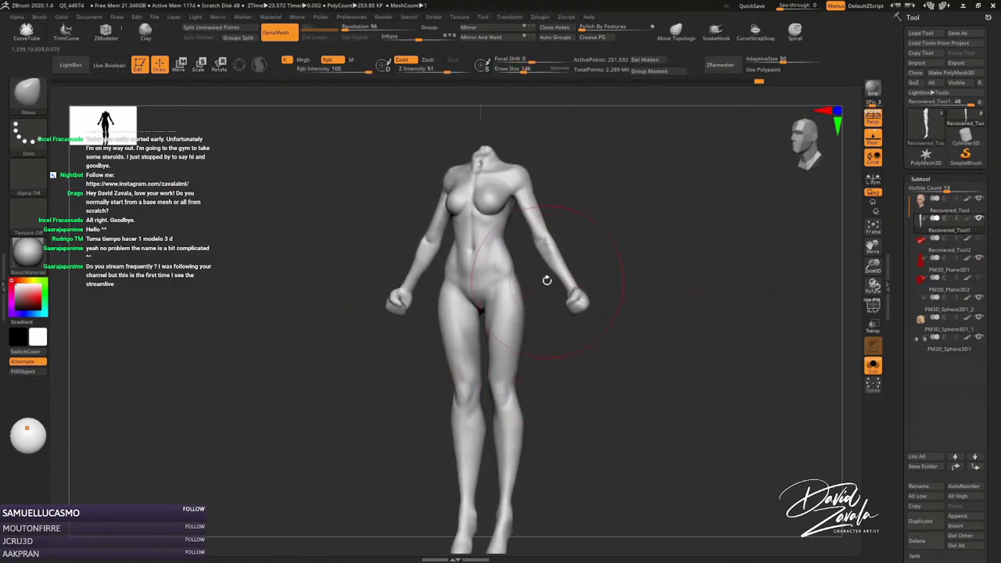
# Set the brush size to 222, then much smaller, and switch to the Move brush.
pyautogui.keyDown('ctrl'); pyautogui.moveTo(548, 280); pyautogui.dragTo(565, 286, button='right'); pyautogui.keyUp('ctrl')
pyautogui.press('s')
pyautogui.click(608, 245)
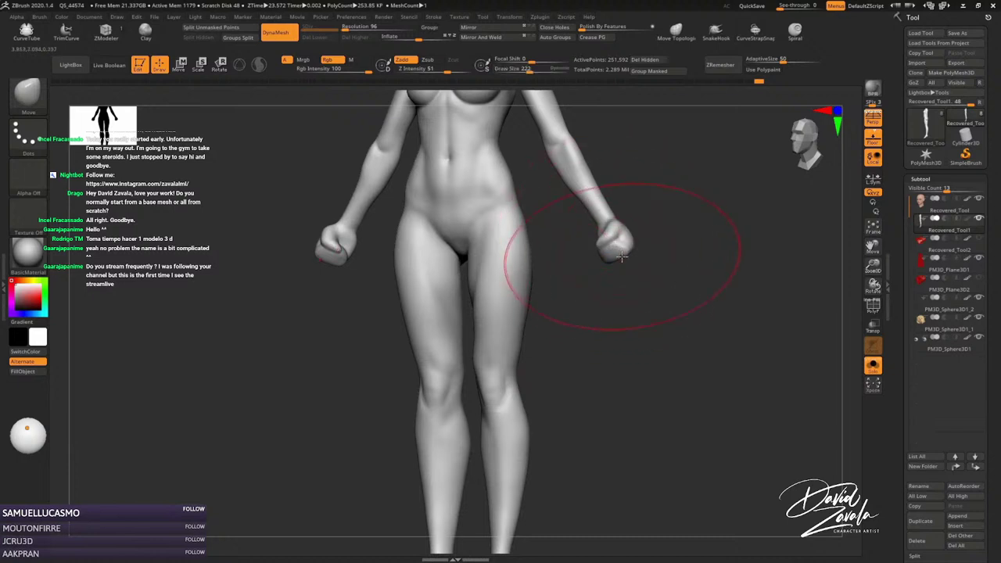
pyautogui.moveTo(609, 249)
pyautogui.mouseDown(button='right')
pyautogui.moveTo(595, 284)
pyautogui.moveTo(620, 226)
pyautogui.moveTo(605, 255)
pyautogui.moveTo(592, 247)
pyautogui.mouseUp(button='right')
pyautogui.press('s')
pyautogui.press('b')
pyautogui.press('m')
pyautogui.press('v')
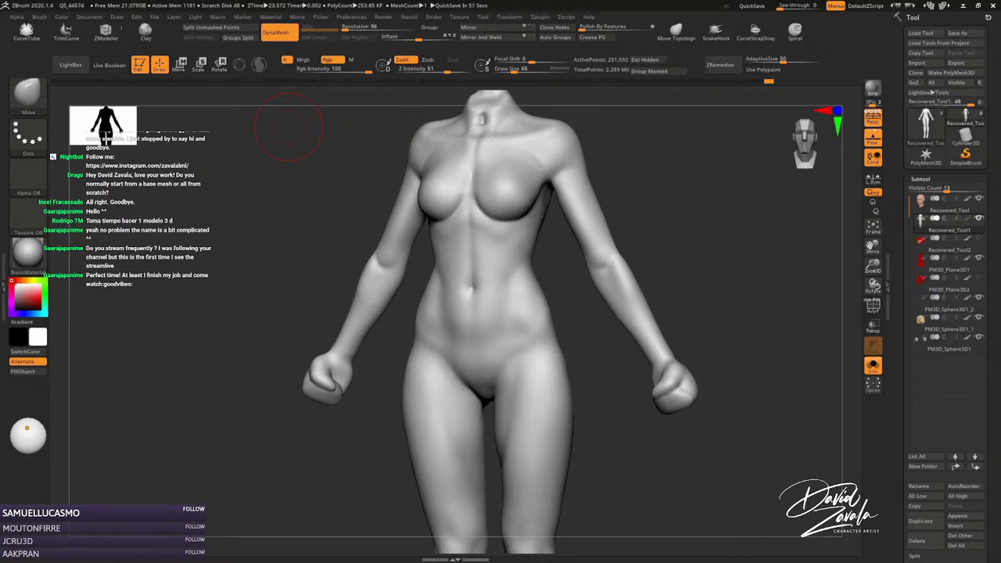
# Push and pull the arms from the front view, adjusting brush size to 86.
pyautogui.moveTo(288, 124)
pyautogui.mouseDown()
pyautogui.moveTo(424, 274)
pyautogui.moveTo(376, 266)
pyautogui.moveTo(392, 273)
pyautogui.mouseUp()
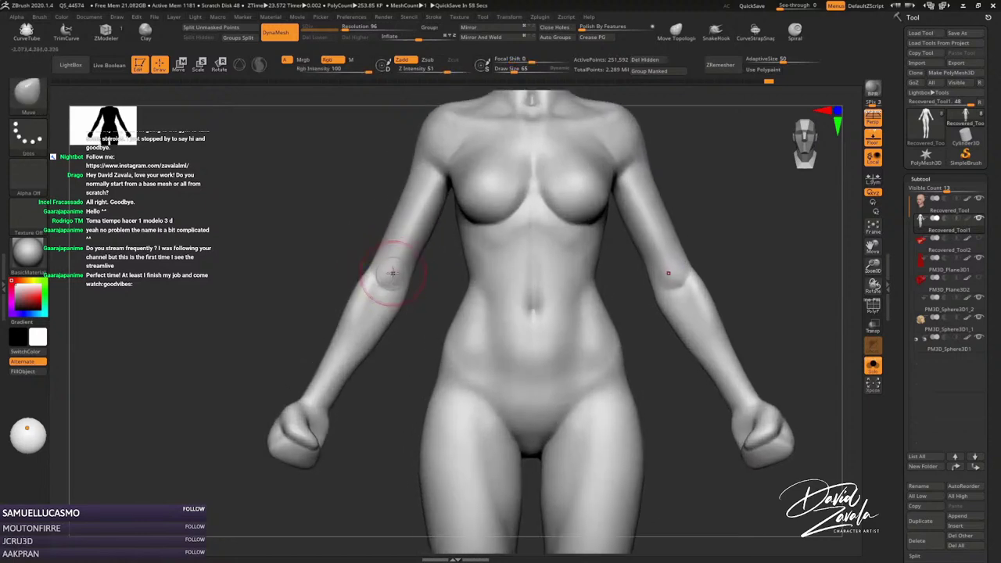
pyautogui.press(']')
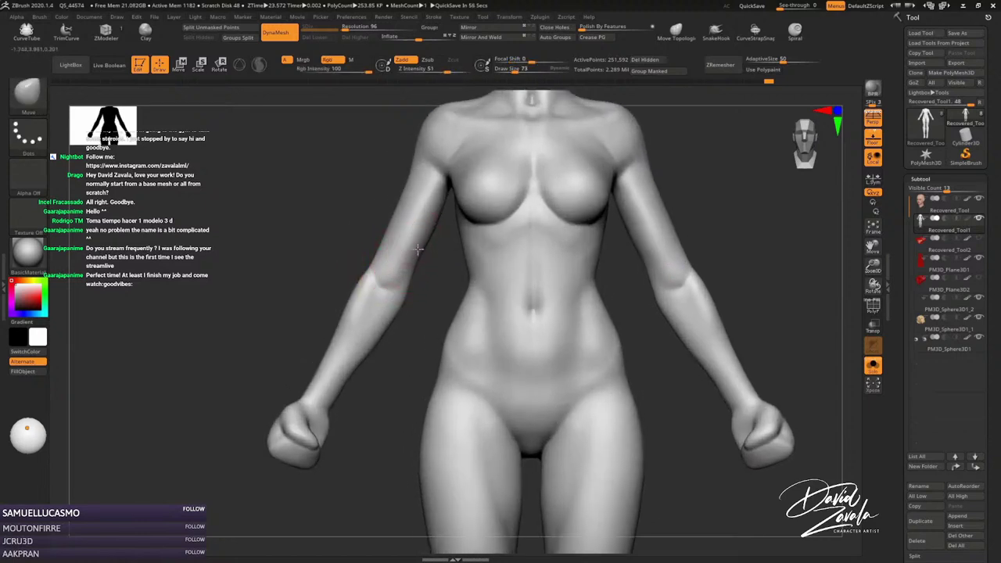
pyautogui.press(']')
pyautogui.press(']')
pyautogui.keyDown('alt'); pyautogui.moveTo(413, 145); pyautogui.dragTo(358, 303); pyautogui.keyUp('alt')
pyautogui.press('[')
pyautogui.press('[')
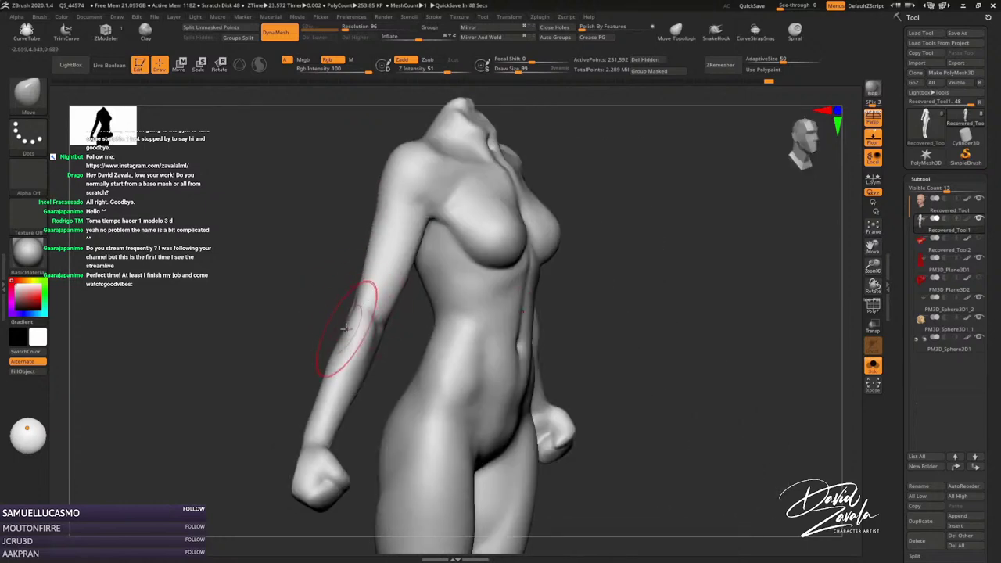
pyautogui.press(']')
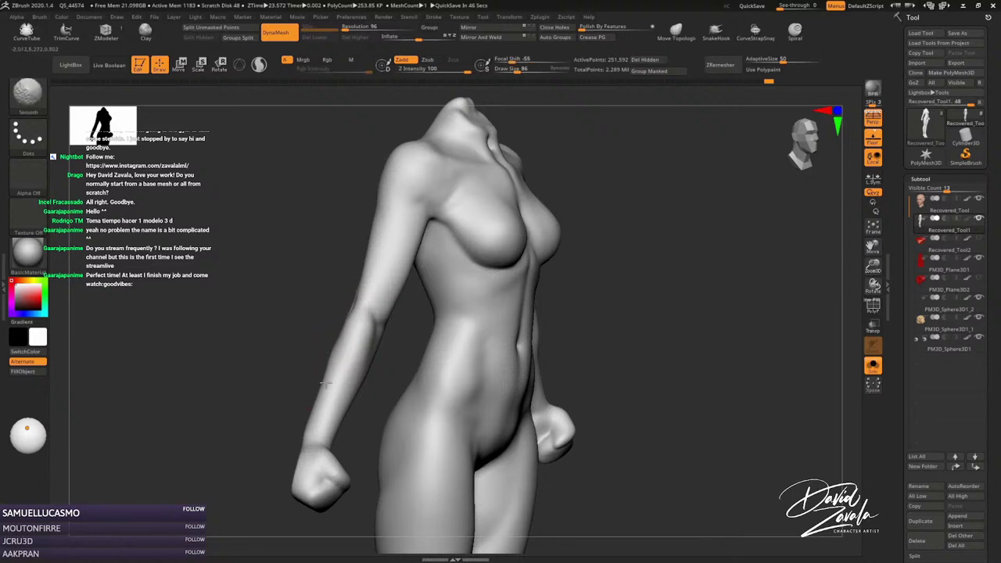
pyautogui.keyDown('shift'); pyautogui.moveTo(333, 361); pyautogui.dragTo(369, 419); pyautogui.keyUp('shift')
# Shrink the brush to about 77 and carve a DamStandard crease around the left knee.
pyautogui.press('f')
pyautogui.keyDown('ctrl'); pyautogui.moveTo(470, 249); pyautogui.dragTo(428, 335, button='right'); pyautogui.keyUp('ctrl')
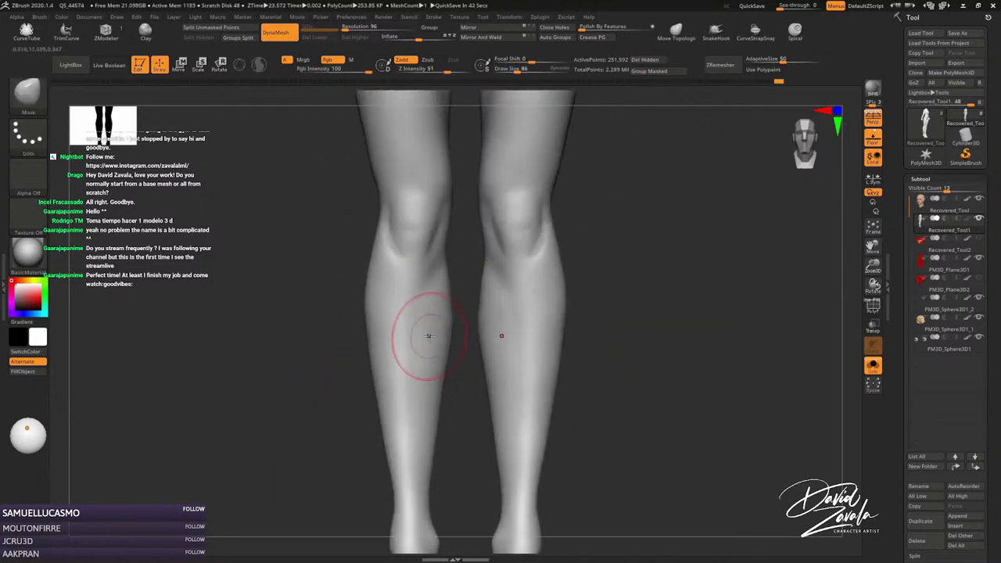
pyautogui.moveTo(379, 287); pyautogui.dragTo(368, 260)
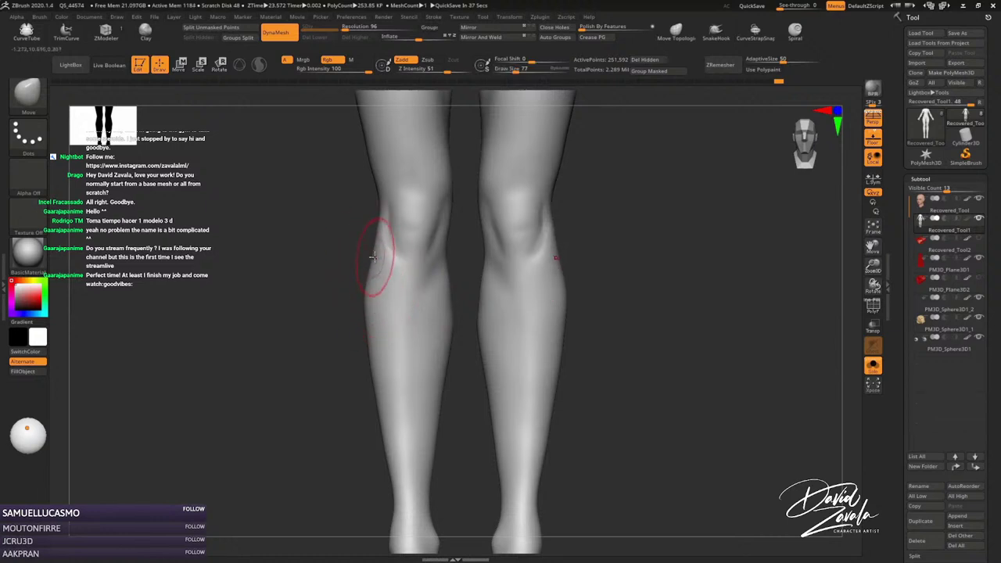
pyautogui.press('[')
pyautogui.press('b')
pyautogui.press('d')
pyautogui.press('s')
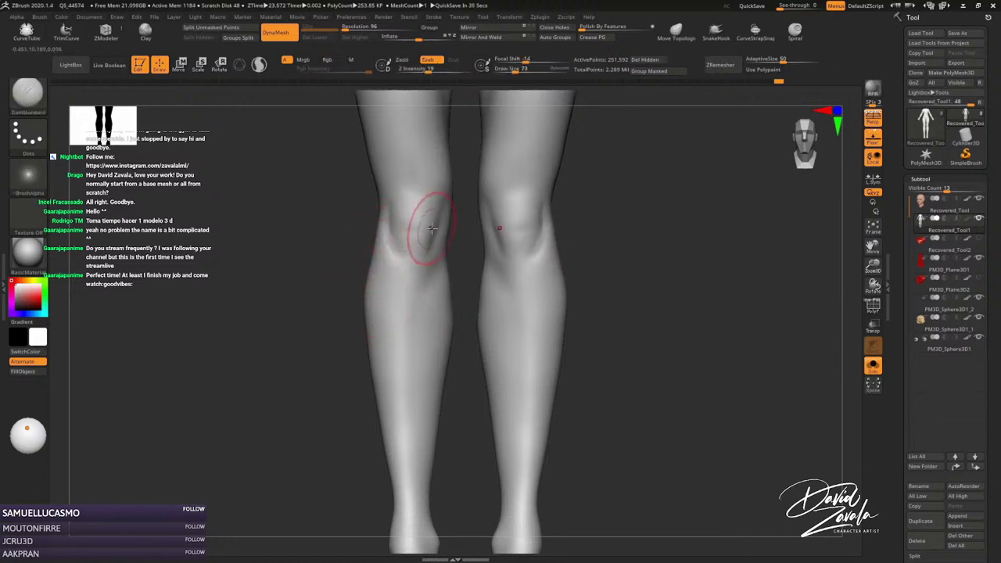
pyautogui.moveTo(410, 212); pyautogui.dragTo(417, 211)
# Bring the right leg forward and smooth the knee and calf surfaces.
pyautogui.moveTo(436, 218); pyautogui.dragTo(417, 283, button='right')
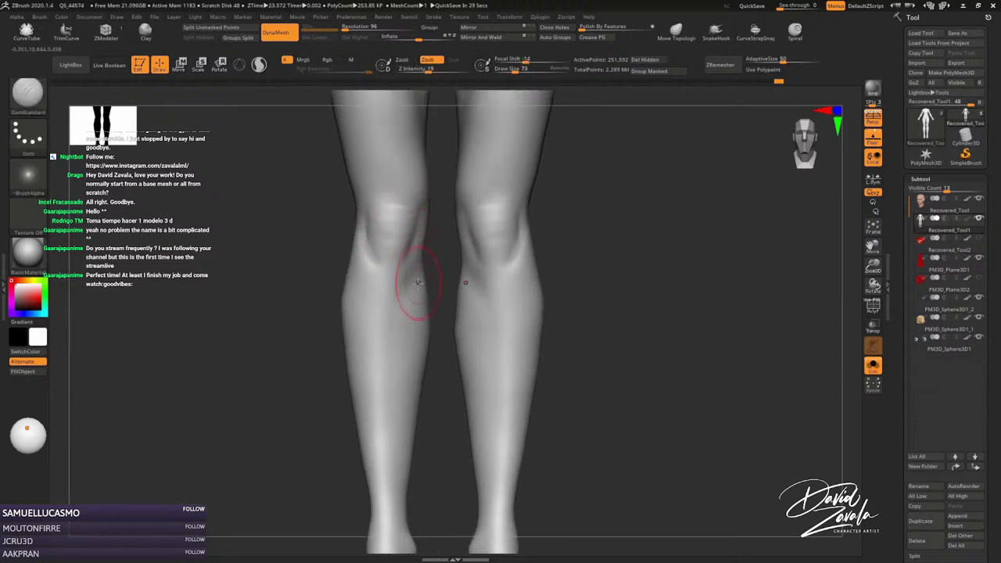
pyautogui.moveTo(469, 264); pyautogui.dragTo(481, 261, button='right')
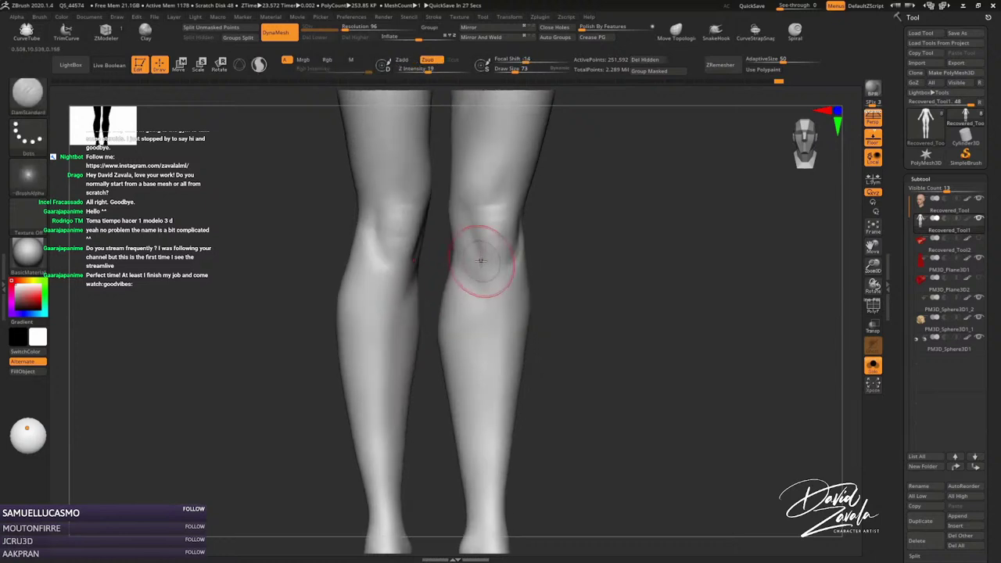
pyautogui.keyDown('shift'); pyautogui.moveTo(475, 264); pyautogui.dragTo(460, 249); pyautogui.keyUp('shift')
pyautogui.keyDown('alt'); pyautogui.moveTo(469, 279); pyautogui.dragTo(467, 237, button='right'); pyautogui.keyUp('alt')
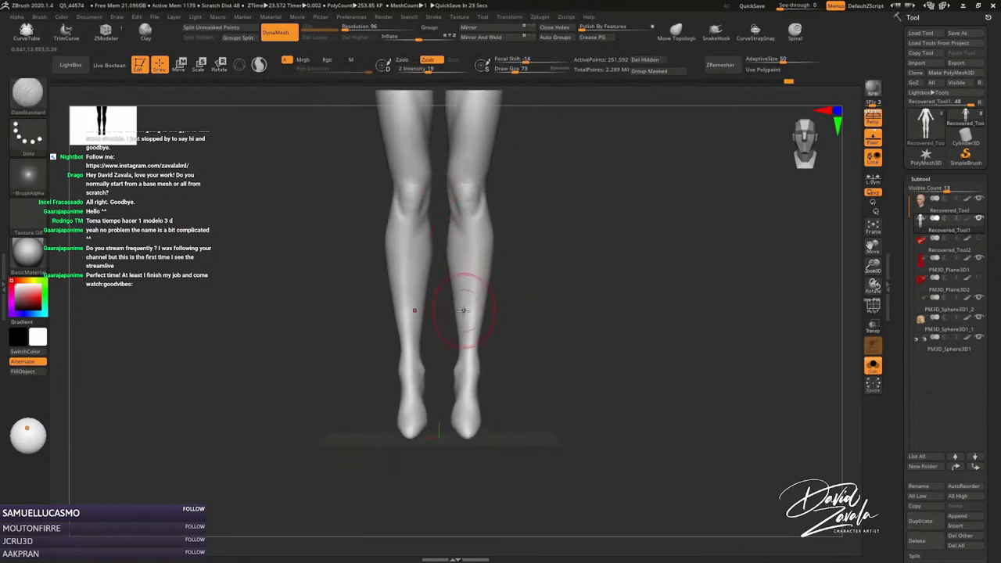
pyautogui.keyDown('alt'); pyautogui.moveTo(464, 311); pyautogui.dragTo(473, 246, button='right'); pyautogui.keyUp('alt')
pyautogui.keyDown('shift'); pyautogui.moveTo(450, 344); pyautogui.dragTo(445, 356); pyautogui.keyUp('shift')
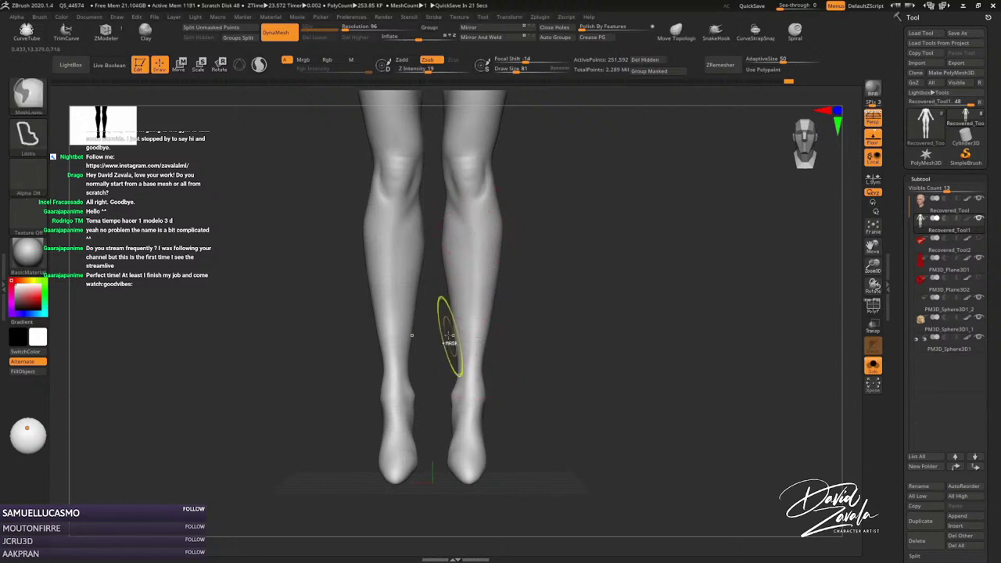
# Switch to the Move brush at Draw Size 99 and reshape the front hips and upper thighs.
pyautogui.keyDown('alt'); pyautogui.moveTo(402, 256); pyautogui.dragTo(446, 264, button='right'); pyautogui.keyUp('alt')
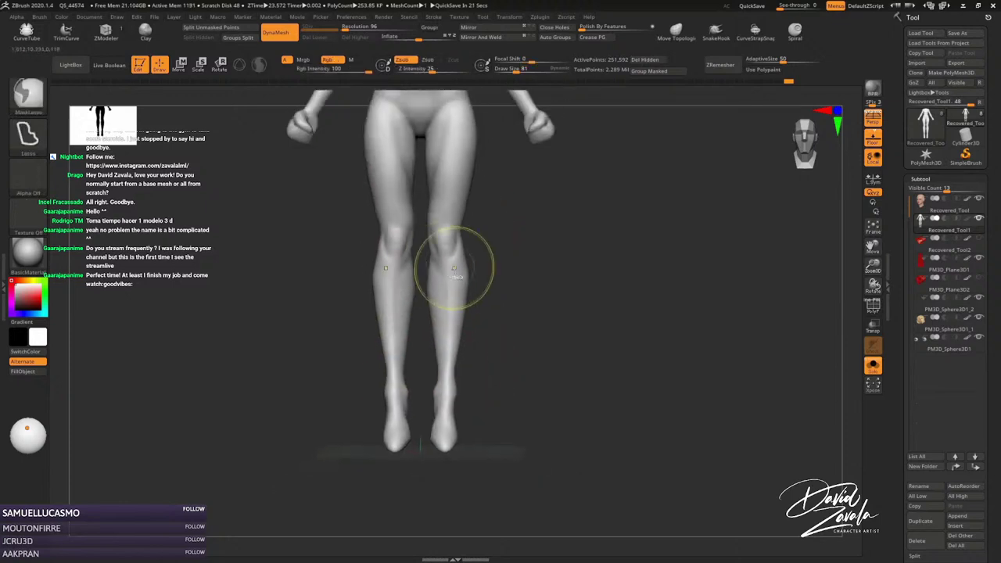
pyautogui.moveTo(438, 340)
pyautogui.keyDown('alt'); pyautogui.mouseDown(button='right')
pyautogui.moveTo(451, 321)
pyautogui.moveTo(435, 324)
pyautogui.mouseUp(button='right'); pyautogui.keyUp('alt')
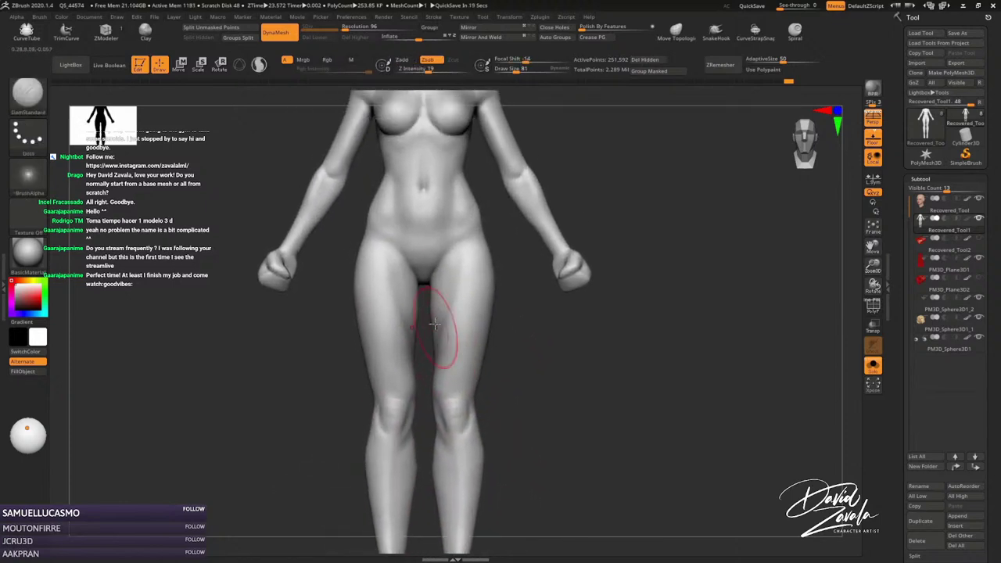
pyautogui.keyDown('alt'); pyautogui.moveTo(418, 277); pyautogui.dragTo(397, 264, button='right'); pyautogui.keyUp('alt')
pyautogui.press('b')
pyautogui.press('m')
pyautogui.press('v')
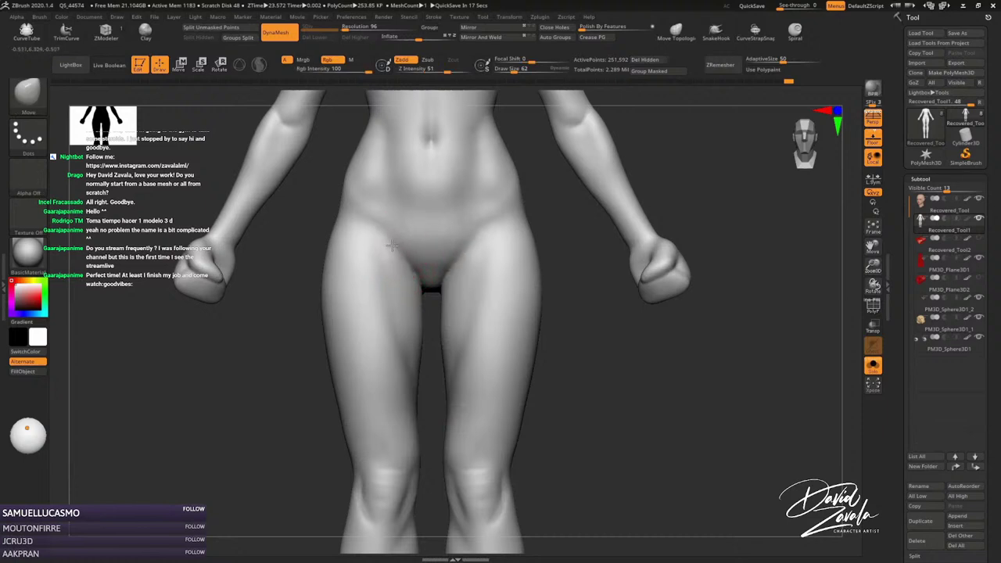
pyautogui.moveTo(387, 232); pyautogui.dragTo(473, 233)
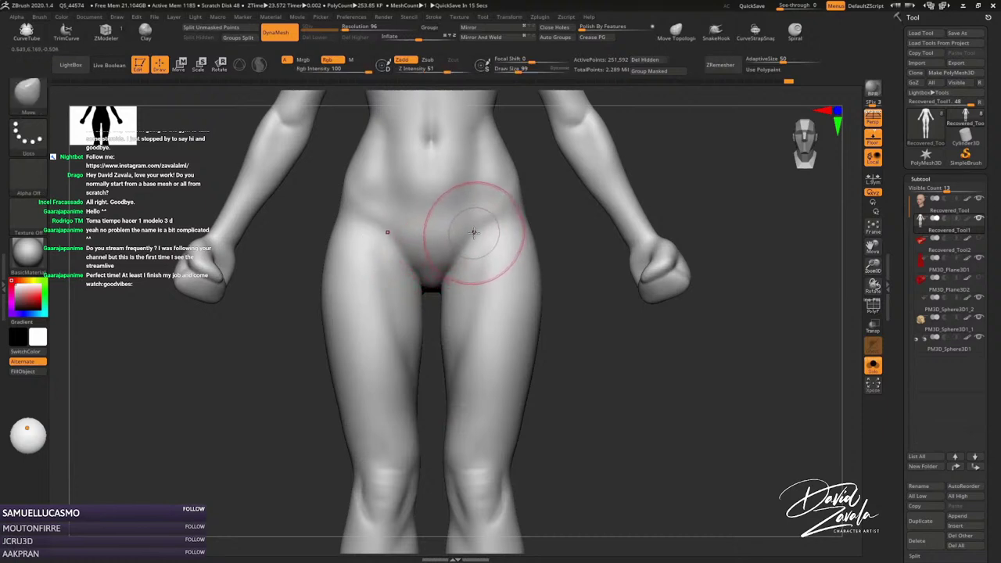
pyautogui.keyDown('alt'); pyautogui.moveTo(435, 280); pyautogui.dragTo(485, 282, button='right'); pyautogui.keyUp('alt')
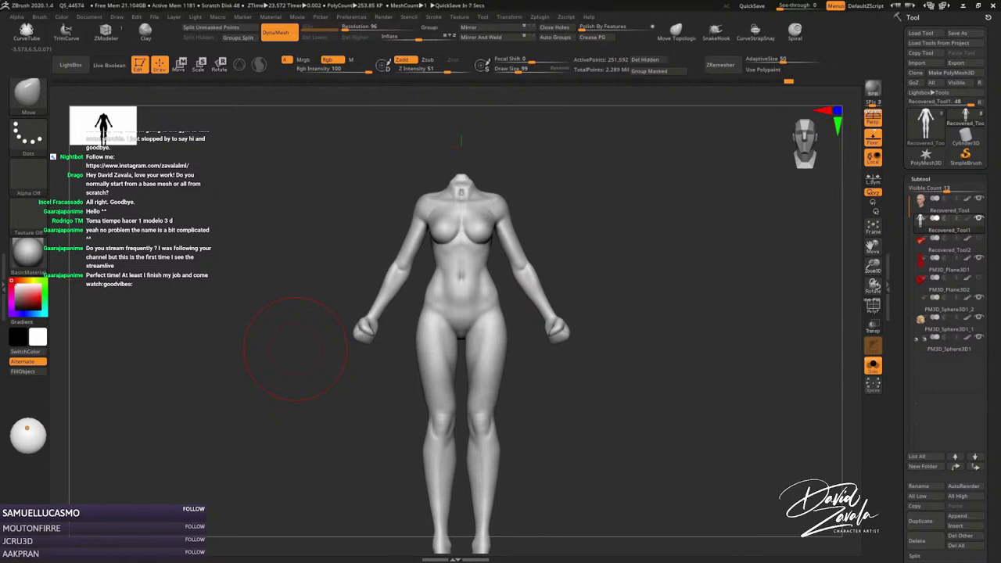
# From the back view, shrink the Move brush, reshape the buttocks and hip contours, and smooth them.
pyautogui.moveTo(295, 350); pyautogui.dragTo(486, 237, button='right')
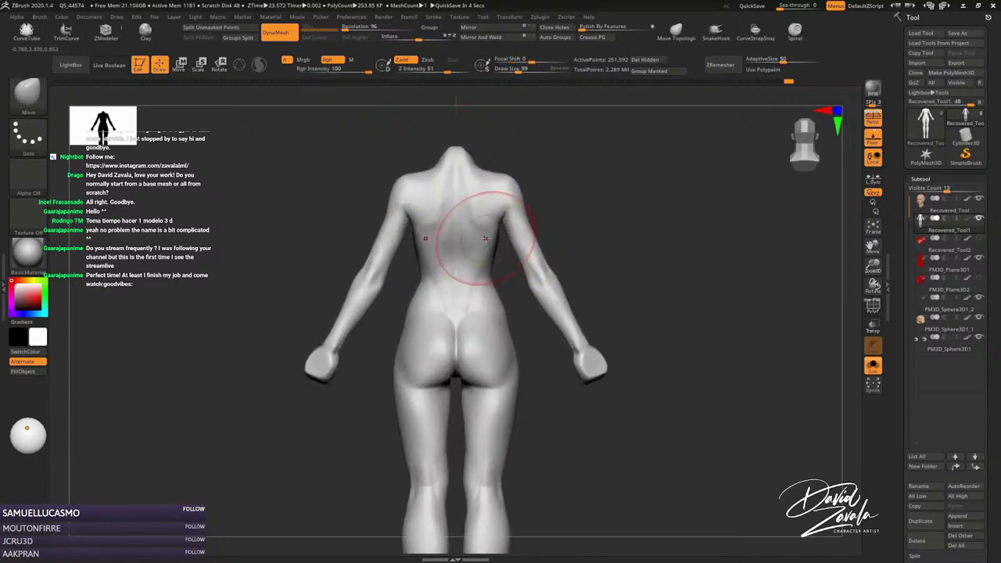
pyautogui.press('[')
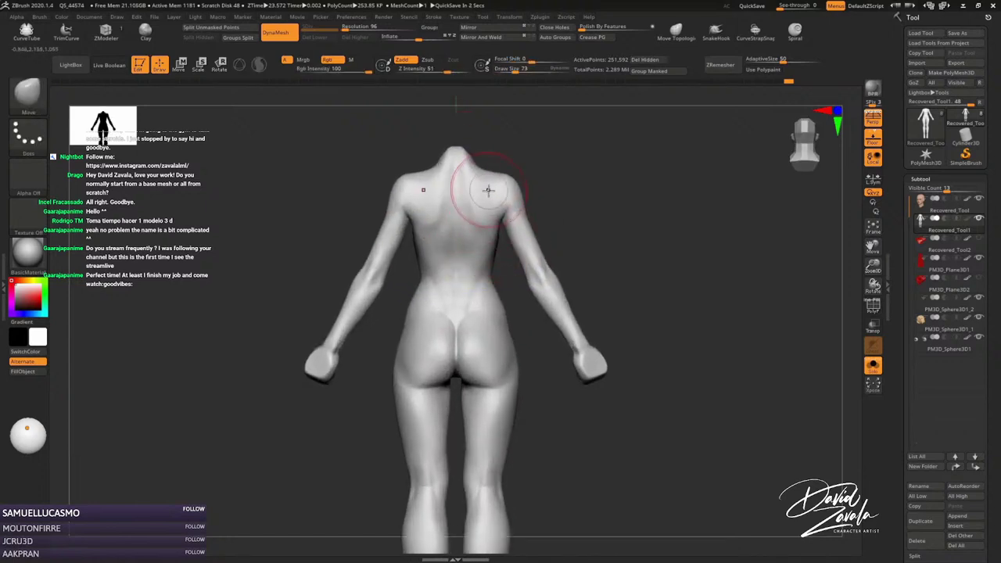
pyautogui.press('[')
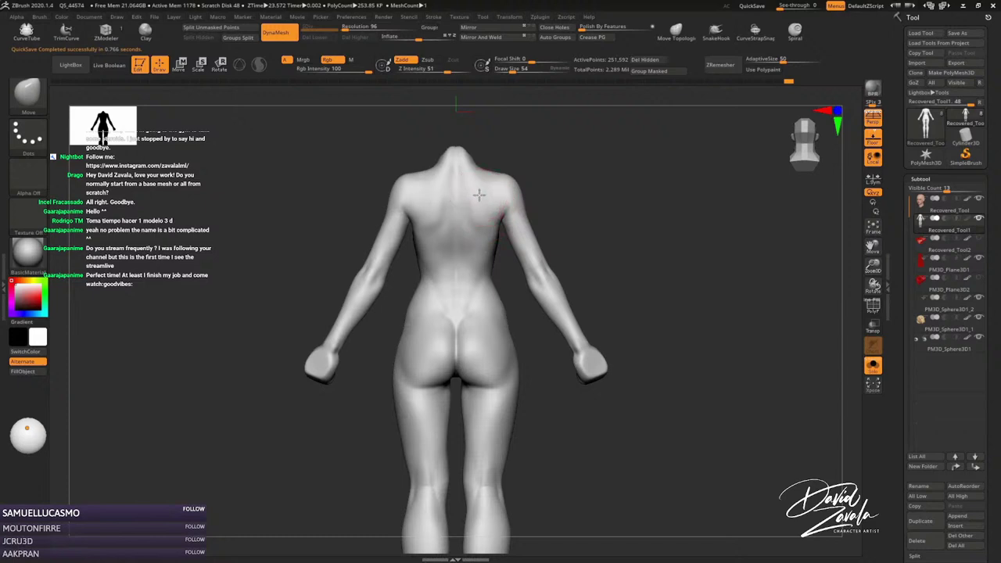
pyautogui.scroll(3, 475, 209)
pyautogui.press('s')
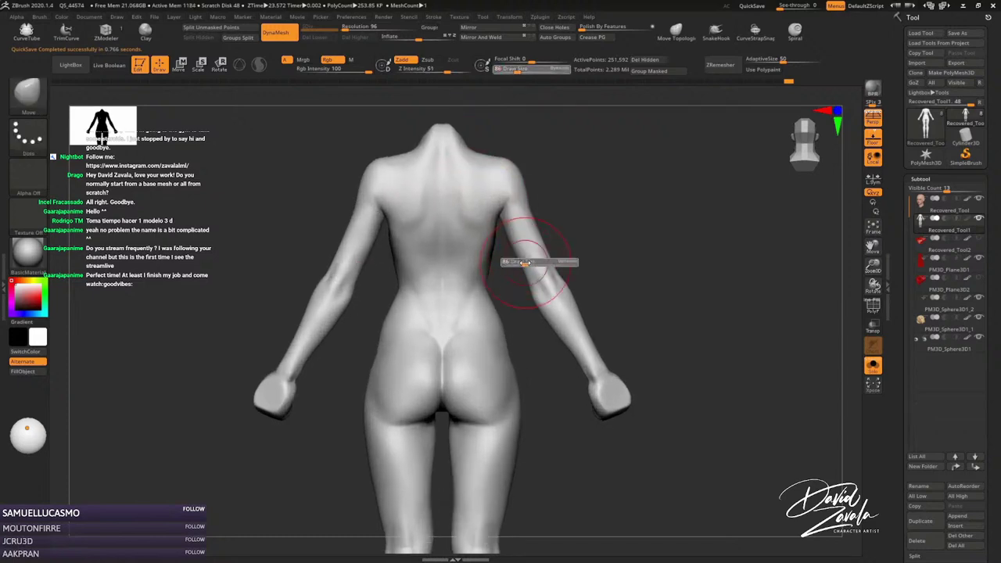
pyautogui.scroll(2, 375, 231)
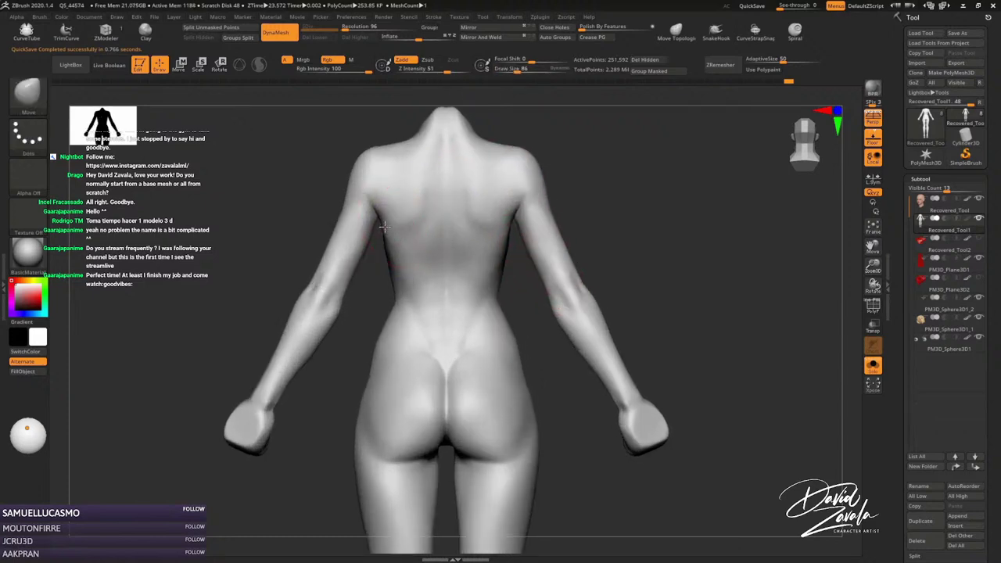
pyautogui.scroll(-3, 406, 229)
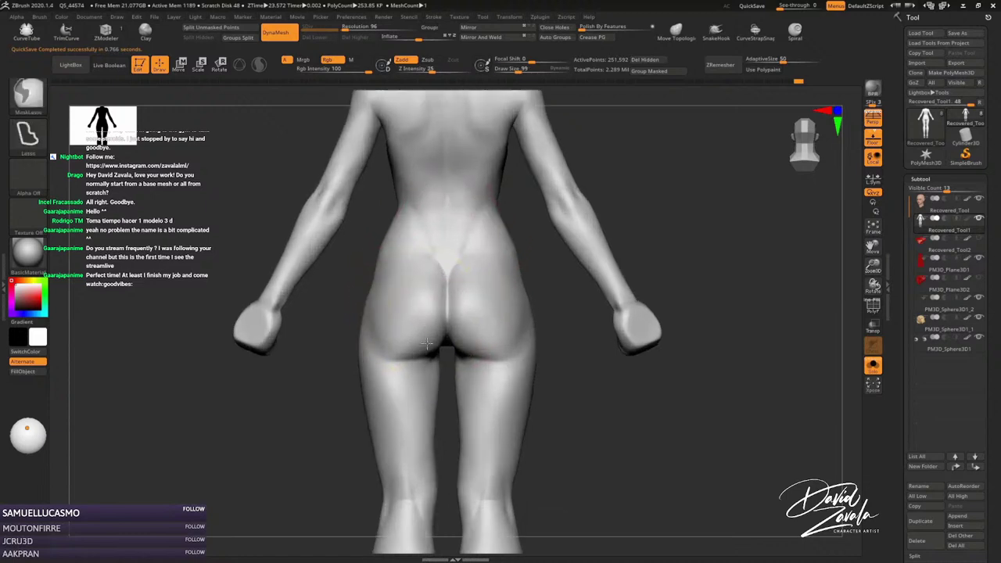
pyautogui.moveTo(380, 334)
pyautogui.mouseDown(button='right')
pyautogui.moveTo(363, 339)
pyautogui.moveTo(521, 335)
pyautogui.mouseUp(button='right')
pyautogui.press('shift')
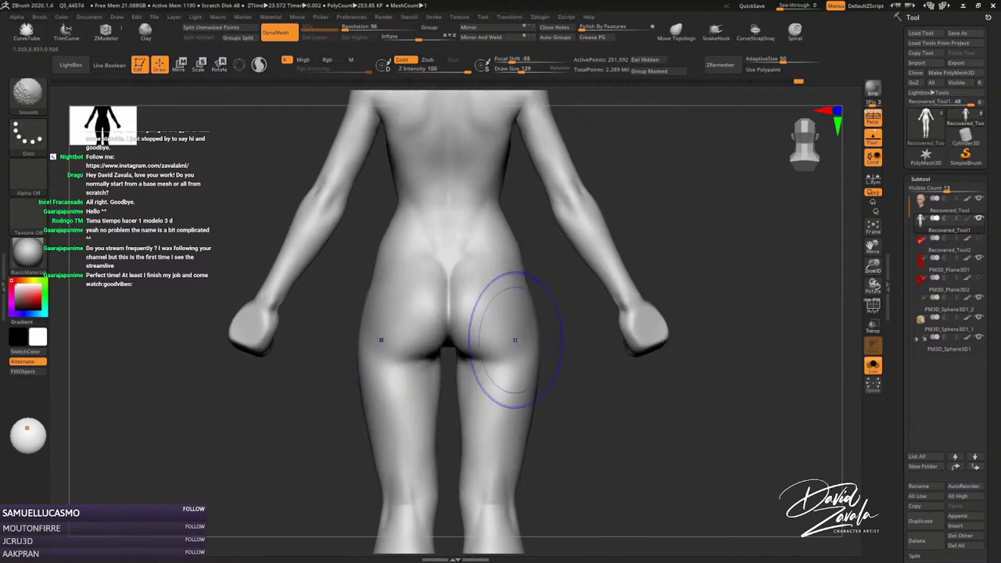
# Switch to the Pinch brush and undo the last four sculpting strokes.
pyautogui.press('b')
pyautogui.press('p')
pyautogui.press('i')
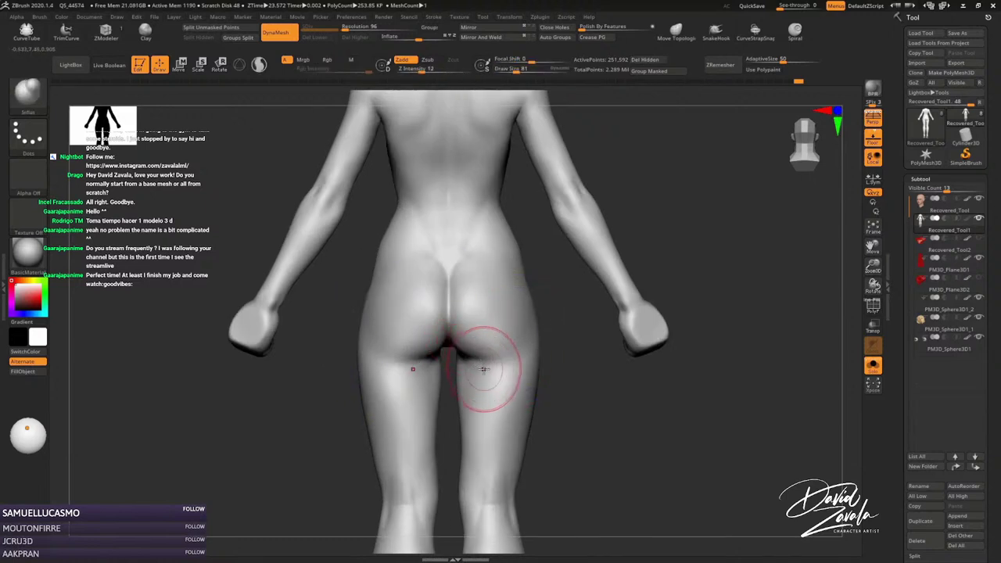
pyautogui.hotkey('ctrl', 'z')
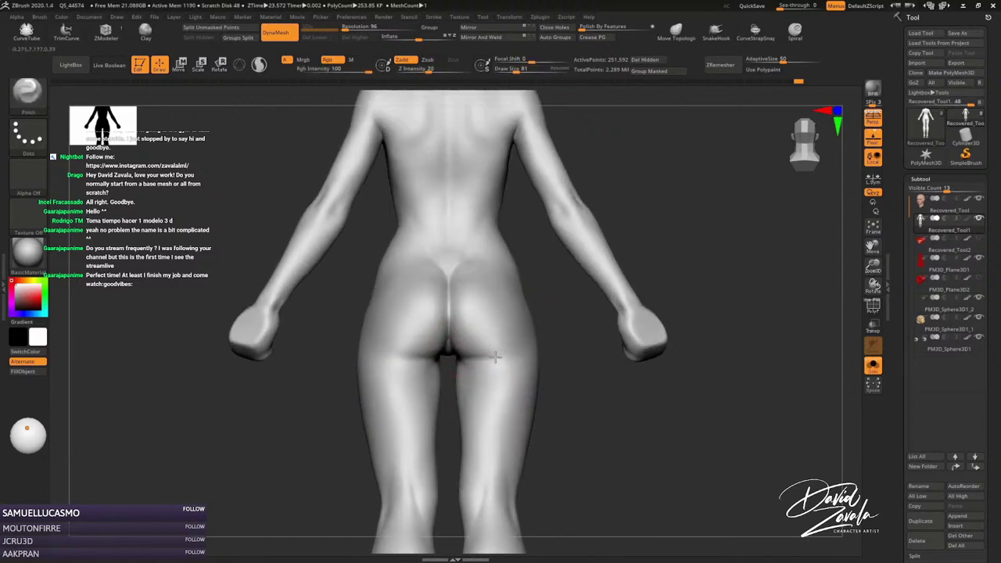
pyautogui.hotkey('ctrl', 'z')
pyautogui.hotkey('ctrl', 'z')
pyautogui.hotkey('ctrl', 'z')
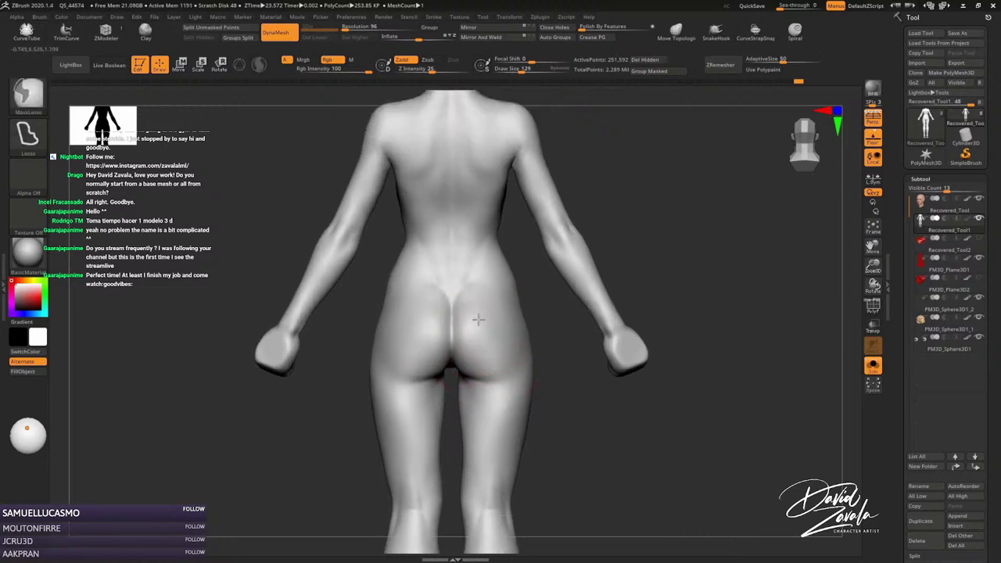
pyautogui.hotkey('ctrl', 'z')
pyautogui.hotkey('ctrl', 'z')
pyautogui.hotkey('ctrl', 'z')
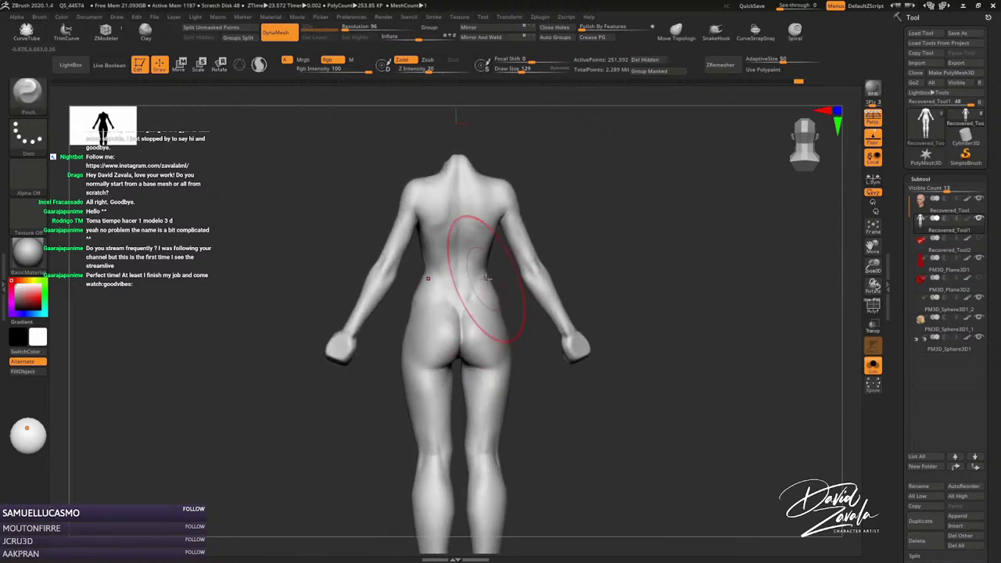
pyautogui.hotkey('ctrl', 'z')
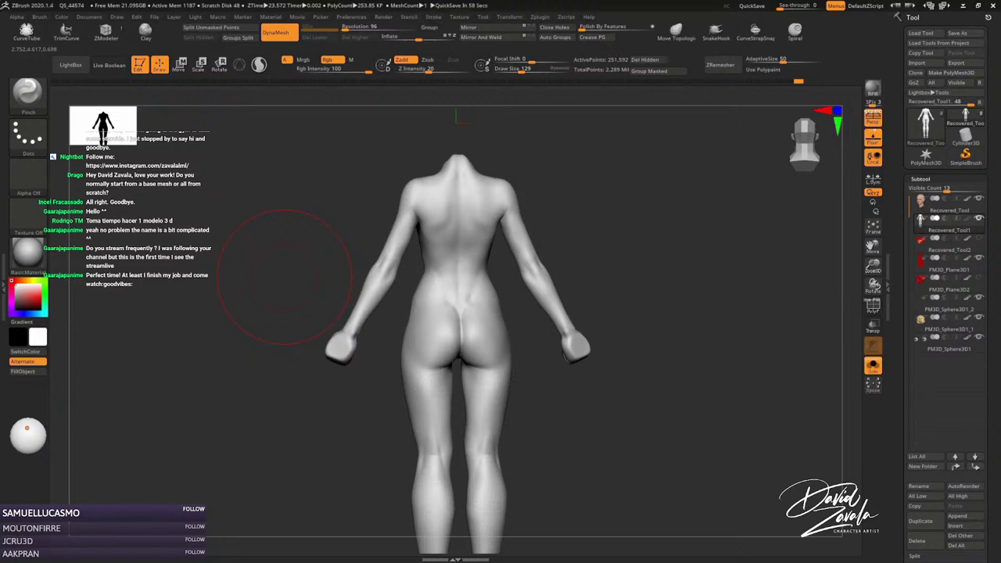
# Turn the figure to the front, select the DamStandard brush and zoom into the torso.
pyautogui.moveTo(395, 404)
pyautogui.mouseDown()
pyautogui.moveTo(548, 394)
pyautogui.moveTo(570, 364)
pyautogui.moveTo(544, 275)
pyautogui.mouseUp()
pyautogui.press('s')
pyautogui.press('b')
pyautogui.press('d')
pyautogui.press('s')
pyautogui.moveTo(536, 223)
pyautogui.keyDown('alt'); pyautogui.mouseDown()
pyautogui.moveTo(547, 250)
pyautogui.moveTo(519, 208)
pyautogui.mouseUp(); pyautogui.keyUp('alt')
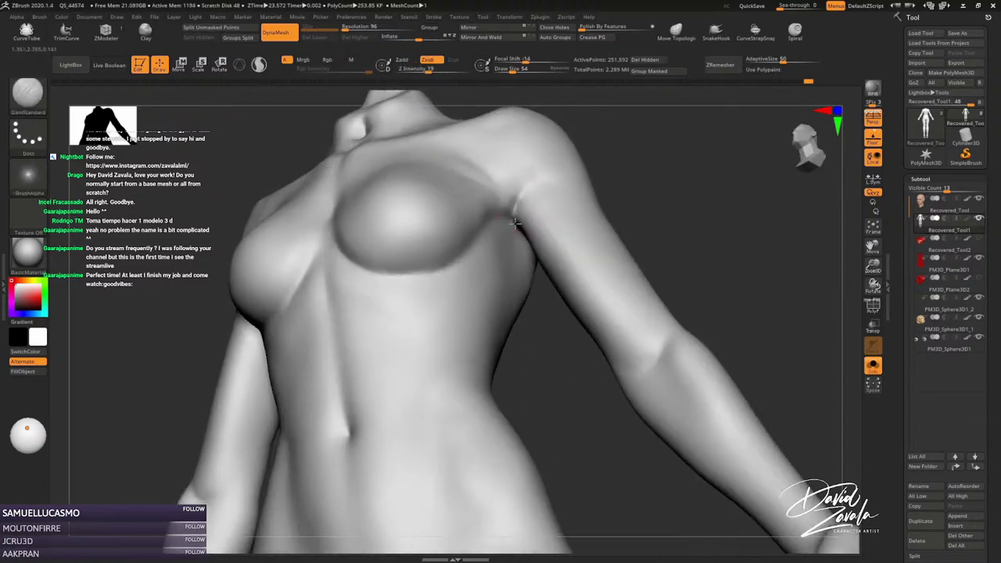
# Carve crisper creases around the chest, armpit and upper arm from several angles with DamStandard.
pyautogui.moveTo(537, 175); pyautogui.dragTo(519, 205)
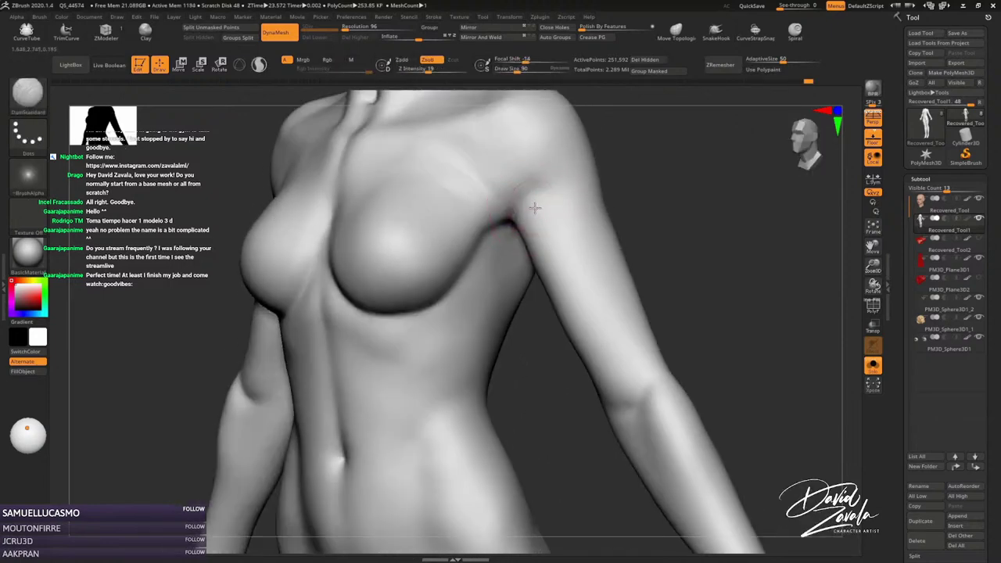
pyautogui.moveTo(532, 206); pyautogui.dragTo(558, 206, button='right')
pyautogui.moveTo(618, 221)
pyautogui.mouseDown(button='right')
pyautogui.moveTo(576, 196)
pyautogui.moveTo(617, 223)
pyautogui.moveTo(606, 219)
pyautogui.moveTo(649, 264)
pyautogui.moveTo(626, 331)
pyautogui.moveTo(640, 291)
pyautogui.mouseUp(button='right')
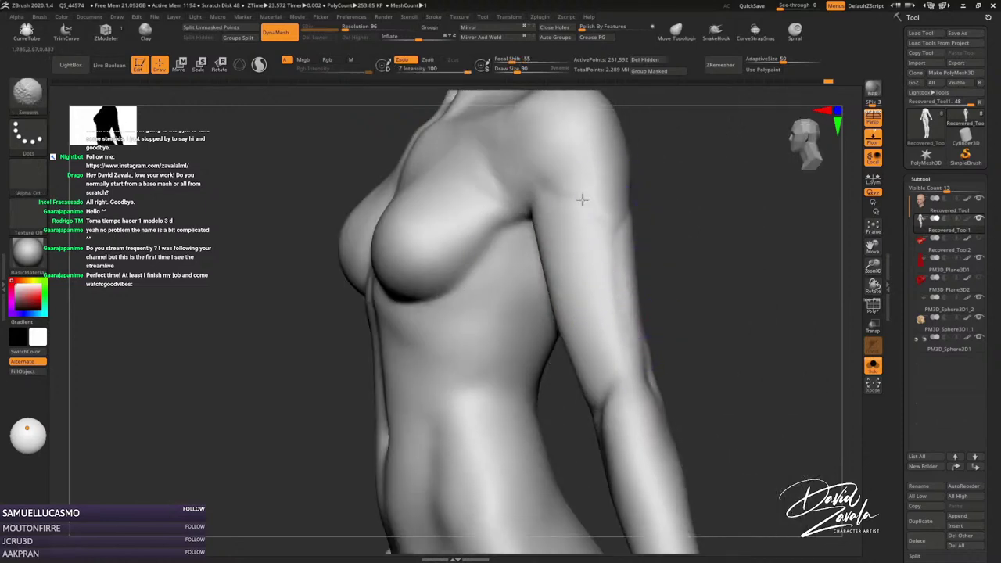
pyautogui.moveTo(584, 199); pyautogui.dragTo(617, 232, button='right')
pyautogui.moveTo(586, 196)
pyautogui.mouseDown(button='right')
pyautogui.moveTo(552, 282)
pyautogui.moveTo(398, 286)
pyautogui.moveTo(369, 196)
pyautogui.mouseUp(button='right')
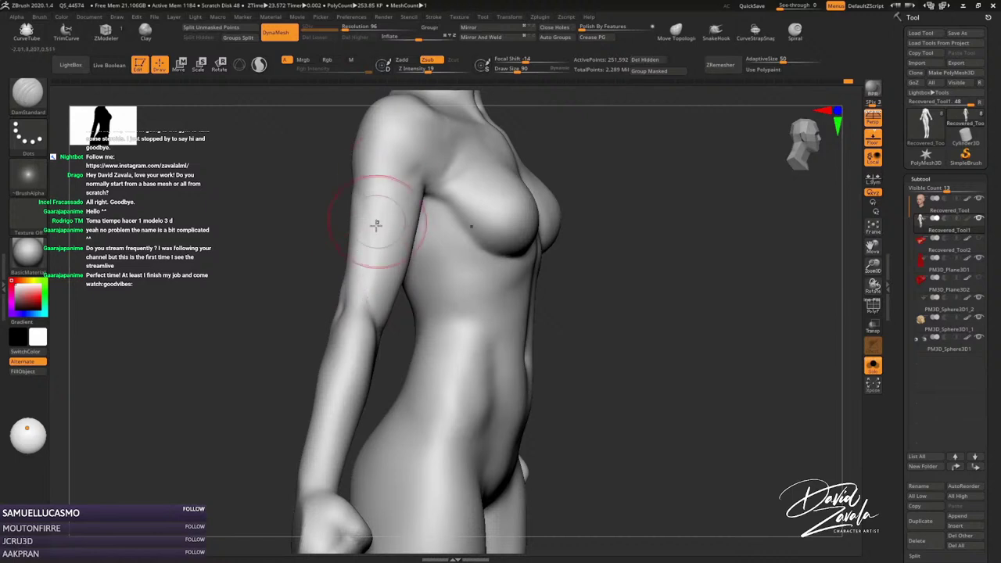
pyautogui.moveTo(392, 190); pyautogui.dragTo(367, 293, button='right')
pyautogui.moveTo(381, 200); pyautogui.dragTo(342, 301, button='right')
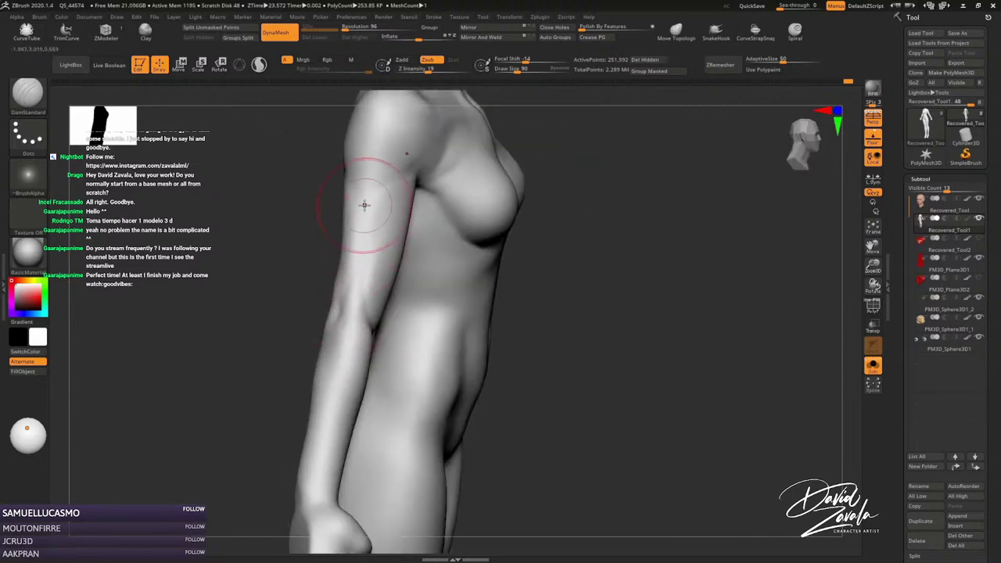
pyautogui.moveTo(365, 204)
pyautogui.mouseDown(button='right')
pyautogui.moveTo(364, 247)
pyautogui.moveTo(377, 236)
pyautogui.moveTo(404, 273)
pyautogui.moveTo(387, 271)
pyautogui.moveTo(413, 245)
pyautogui.mouseUp(button='right')
pyautogui.press('f')
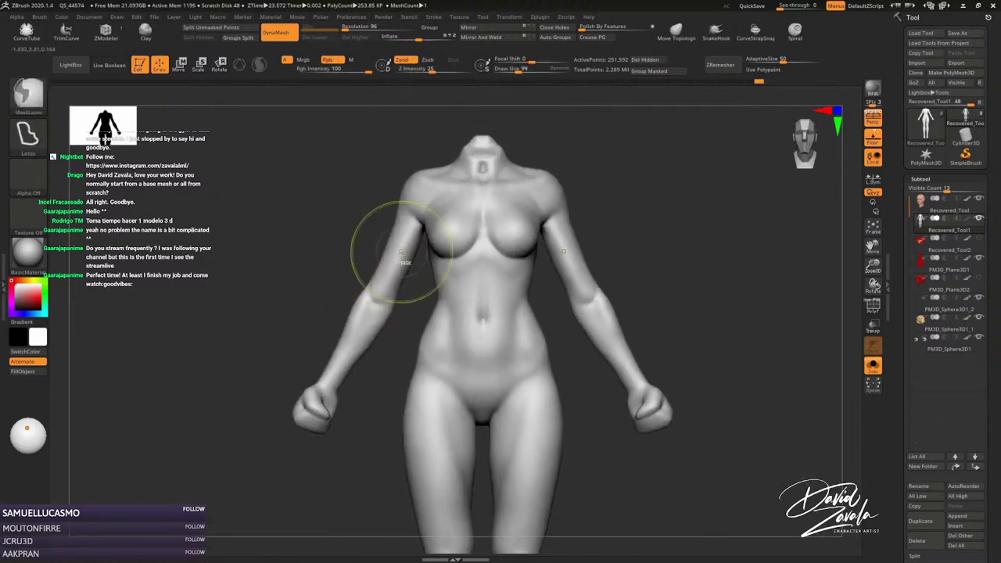
# Reshape the hips and legs with the Move brush from tilted and three-quarter views.
pyautogui.press('f')
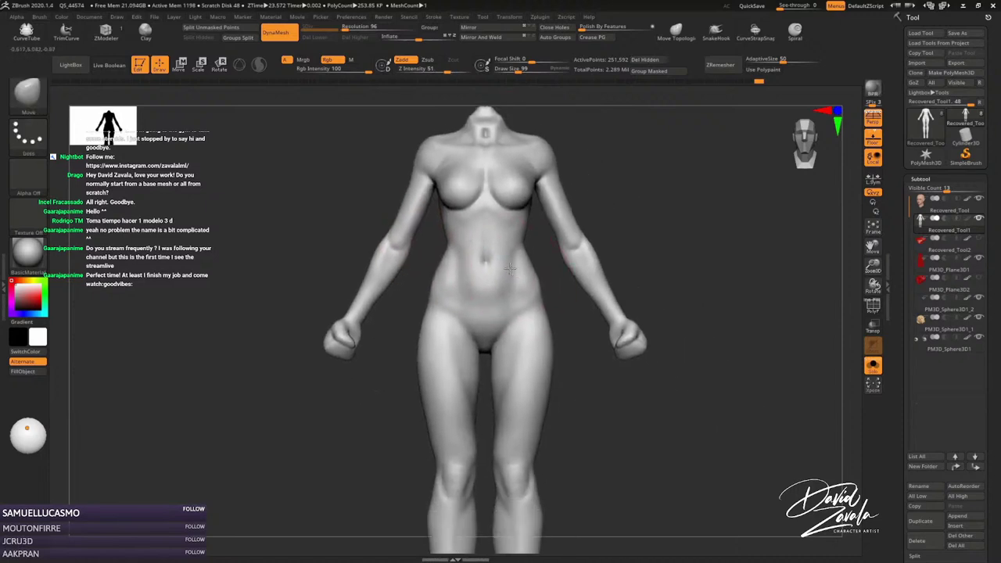
pyautogui.moveTo(529, 313)
pyautogui.keyDown('alt'); pyautogui.mouseDown(button='right')
pyautogui.moveTo(526, 293)
pyautogui.moveTo(488, 405)
pyautogui.mouseUp(button='right'); pyautogui.keyUp('alt')
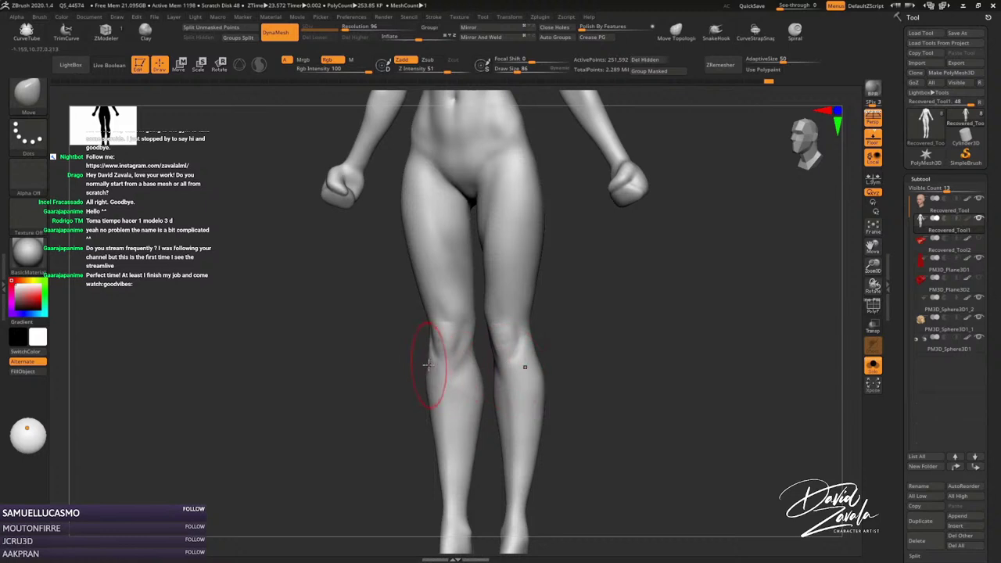
pyautogui.moveTo(427, 368)
pyautogui.keyDown('ctrl'); pyautogui.mouseDown(button='right')
pyautogui.moveTo(492, 336)
pyautogui.moveTo(536, 349)
pyautogui.moveTo(536, 423)
pyautogui.moveTo(477, 344)
pyautogui.mouseUp(button='right'); pyautogui.keyUp('ctrl')
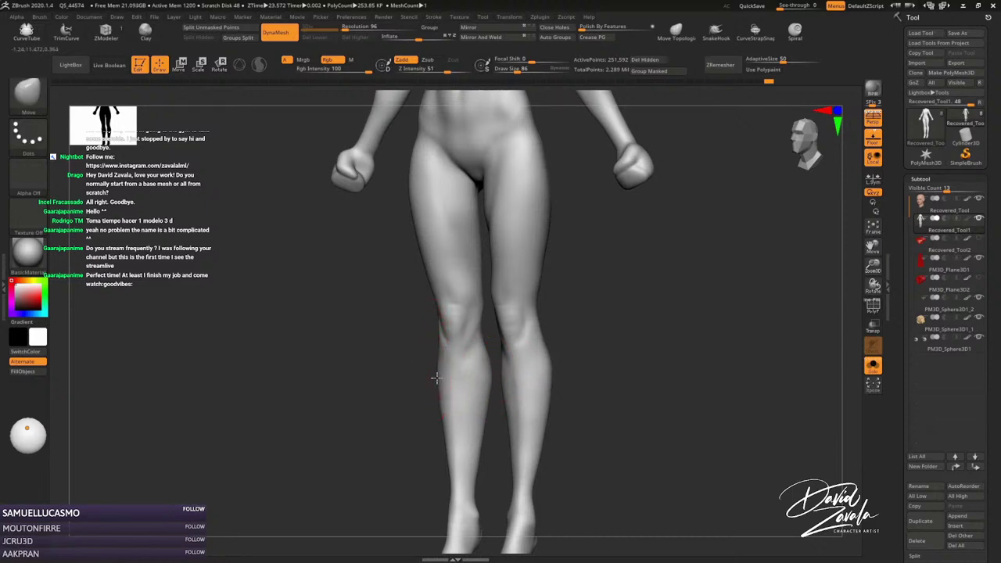
pyautogui.moveTo(435, 379)
pyautogui.keyDown('ctrl'); pyautogui.mouseDown(button='right')
pyautogui.moveTo(464, 335)
pyautogui.moveTo(518, 362)
pyautogui.moveTo(494, 364)
pyautogui.moveTo(530, 375)
pyautogui.mouseUp(button='right'); pyautogui.keyUp('ctrl')
pyautogui.moveTo(536, 341)
pyautogui.mouseDown(button='right')
pyautogui.moveTo(529, 352)
pyautogui.moveTo(507, 338)
pyautogui.moveTo(507, 364)
pyautogui.moveTo(480, 402)
pyautogui.mouseUp(button='right')
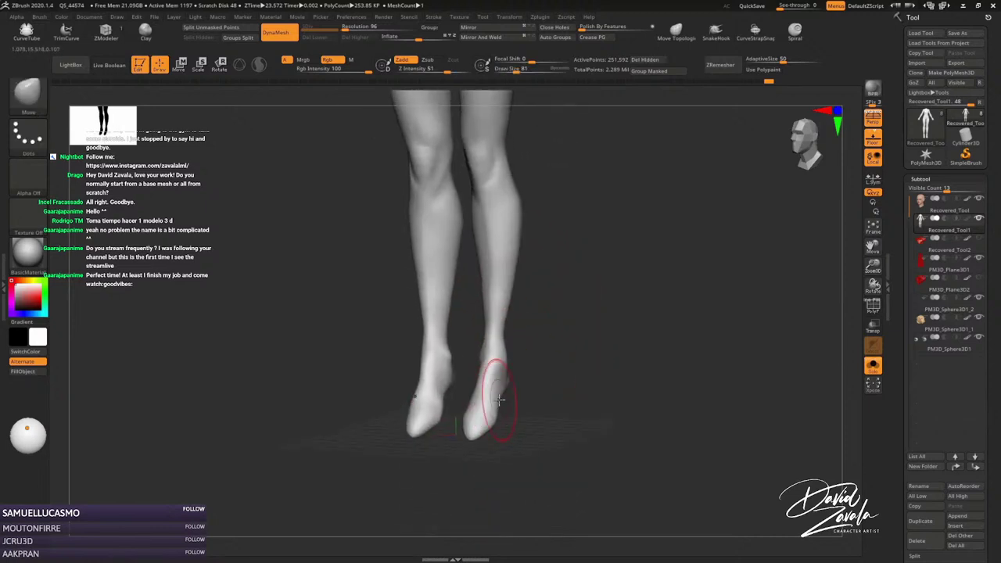
# Inflate the lower legs with a large brush at Draw Size 274, smooth, and view the figure front-on.
pyautogui.press('s')
pyautogui.moveTo(503, 391); pyautogui.dragTo(521, 364)
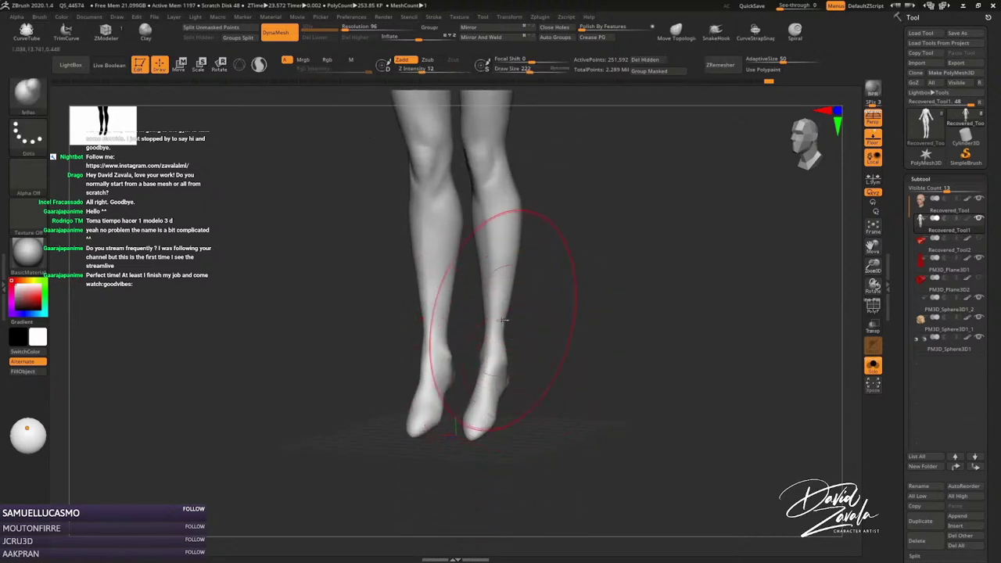
pyautogui.press('s')
pyautogui.moveTo(503, 322); pyautogui.dragTo(498, 329)
pyautogui.press('s')
pyautogui.moveTo(496, 329)
pyautogui.keyDown('ctrl'); pyautogui.mouseDown(button='right')
pyautogui.moveTo(530, 279)
pyautogui.moveTo(555, 275)
pyautogui.mouseUp(button='right'); pyautogui.keyUp('ctrl')
pyautogui.moveTo(553, 240); pyautogui.dragTo(552, 239, button='right')
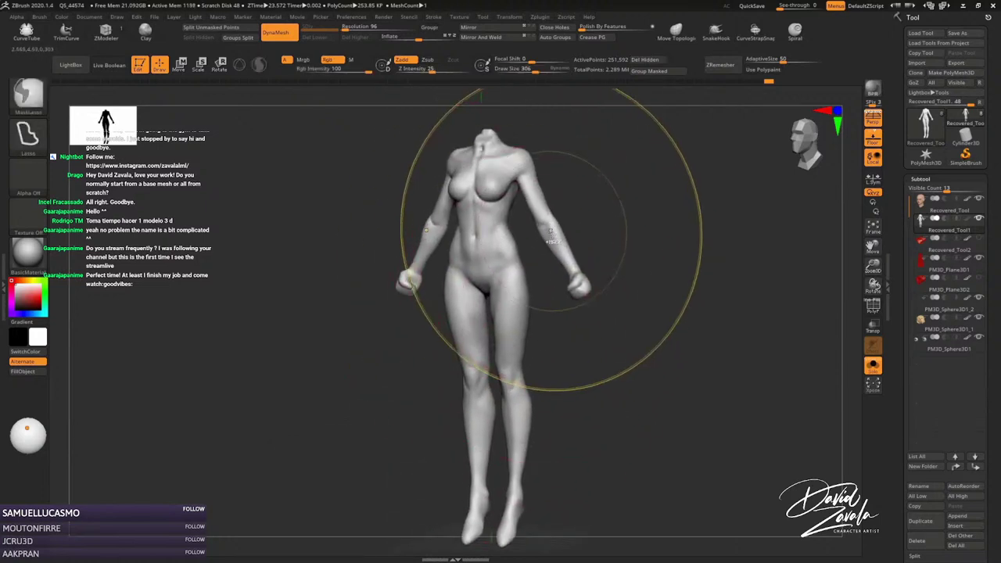
pyautogui.press('s')
pyautogui.moveTo(553, 242); pyautogui.dragTo(556, 227)
pyautogui.press('s')
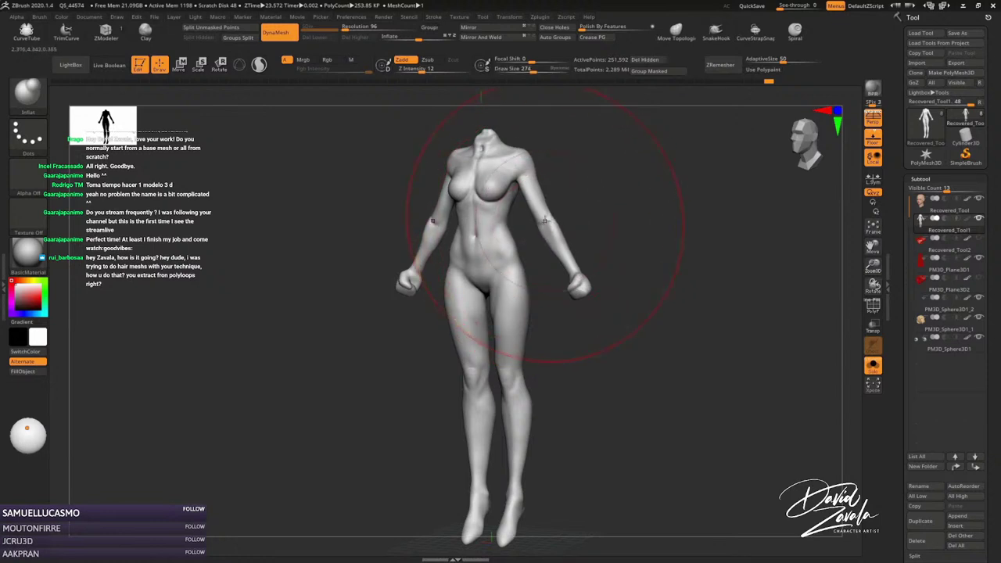
pyautogui.press('shift')
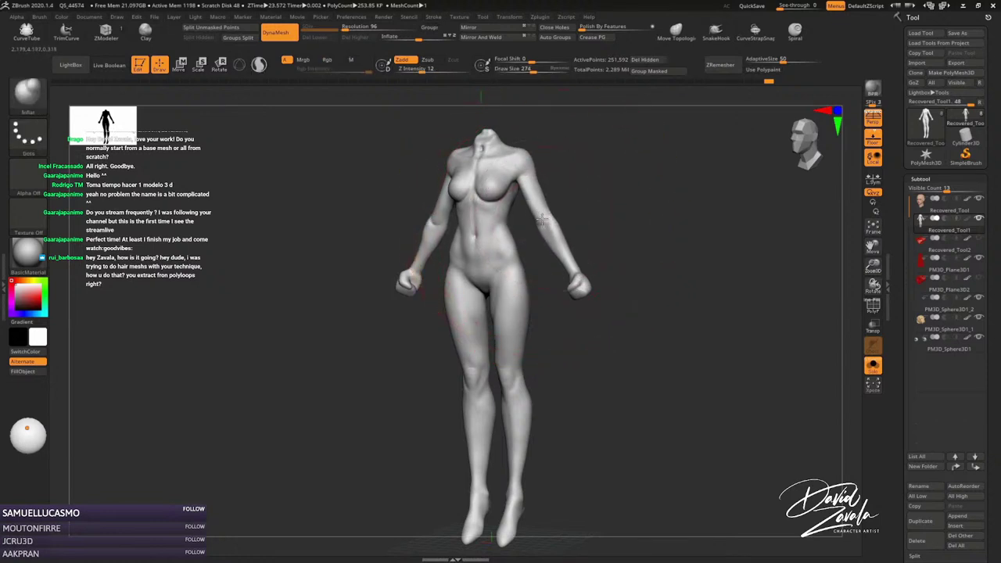
pyautogui.keyDown('shift'); pyautogui.moveTo(542, 220); pyautogui.dragTo(556, 247); pyautogui.keyUp('shift')
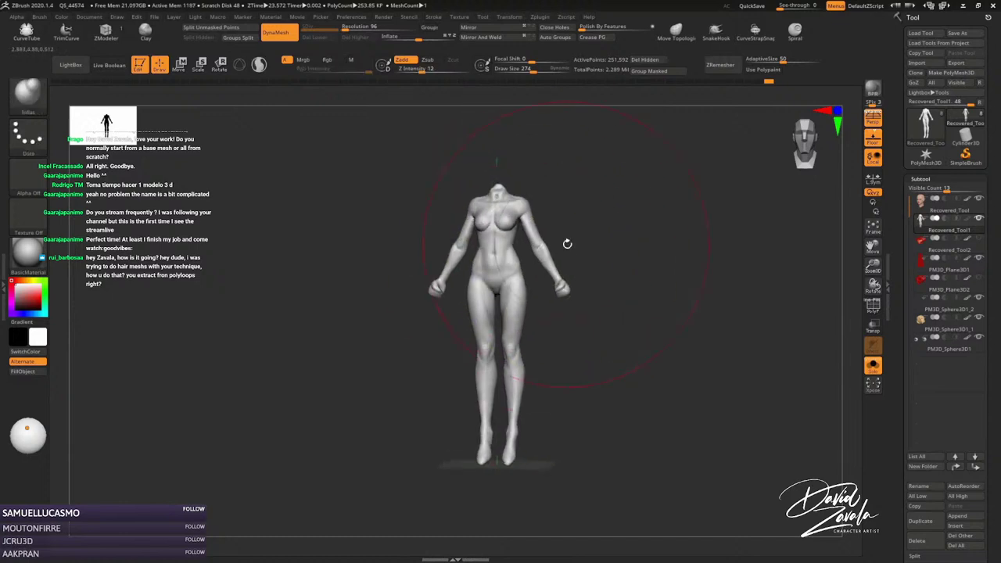
# Turn off Solo to reveal the head and cape, and apply SoftPlastic then a brighter white material.
pyautogui.click(873, 365)
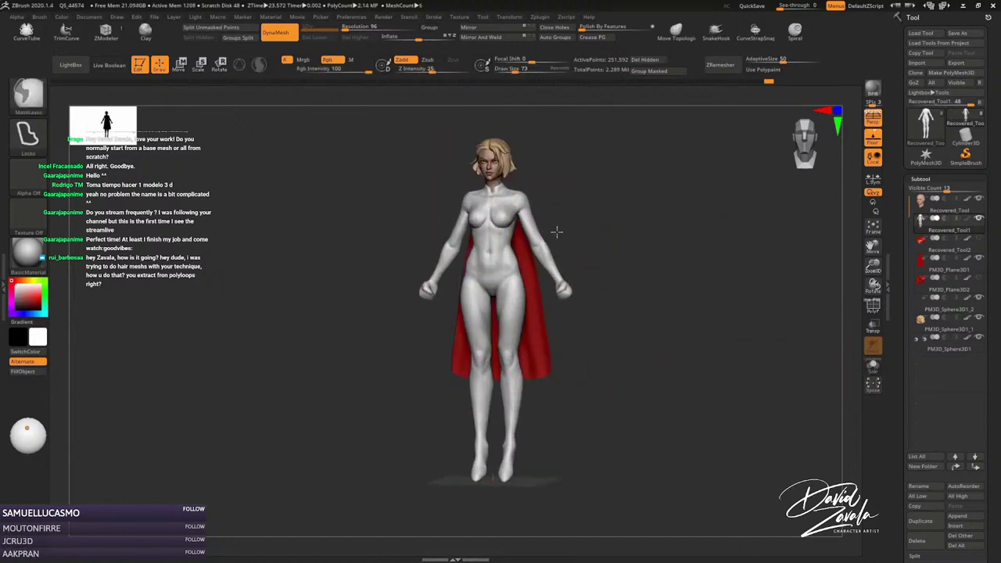
pyautogui.press('f')
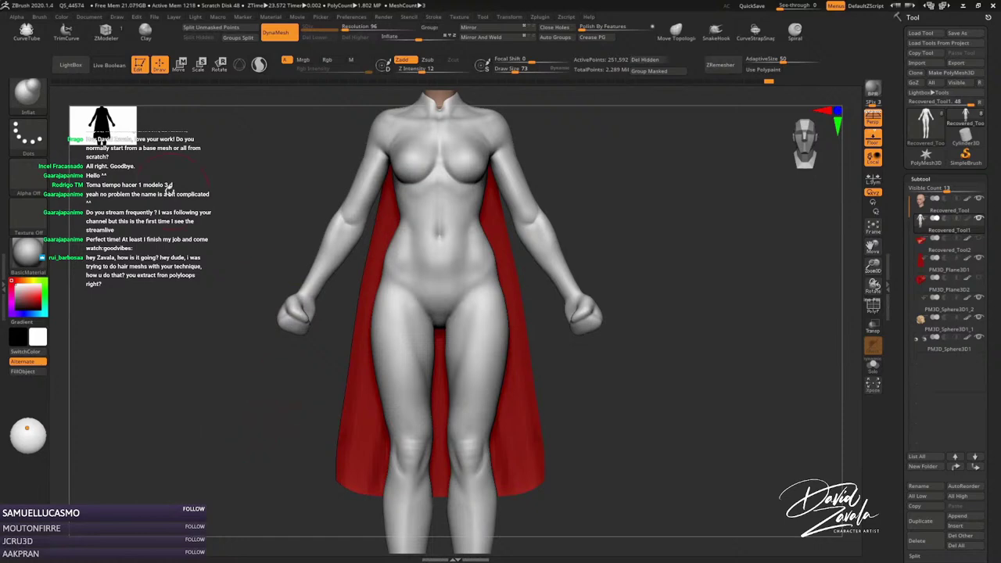
pyautogui.click(28, 258)
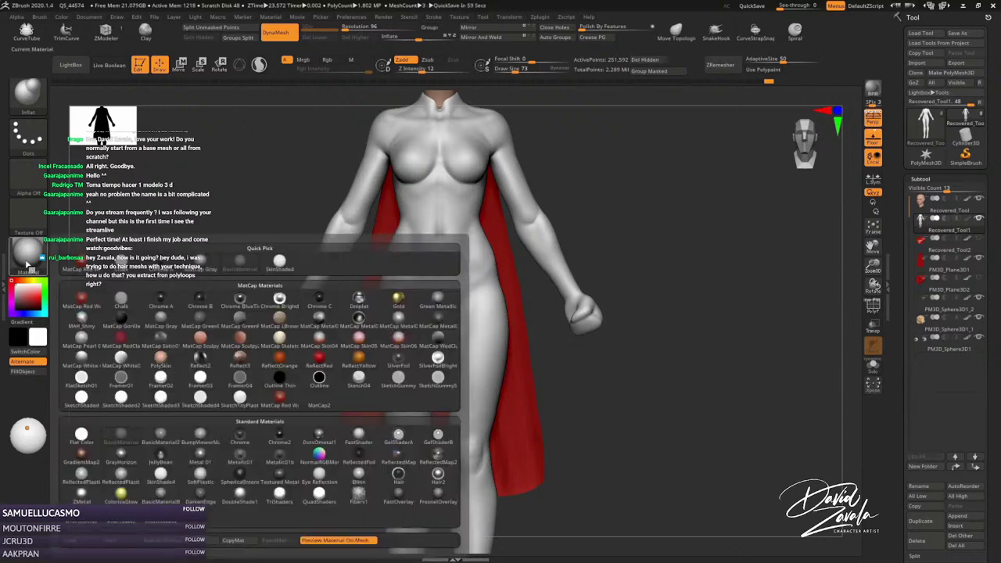
pyautogui.click(202, 473)
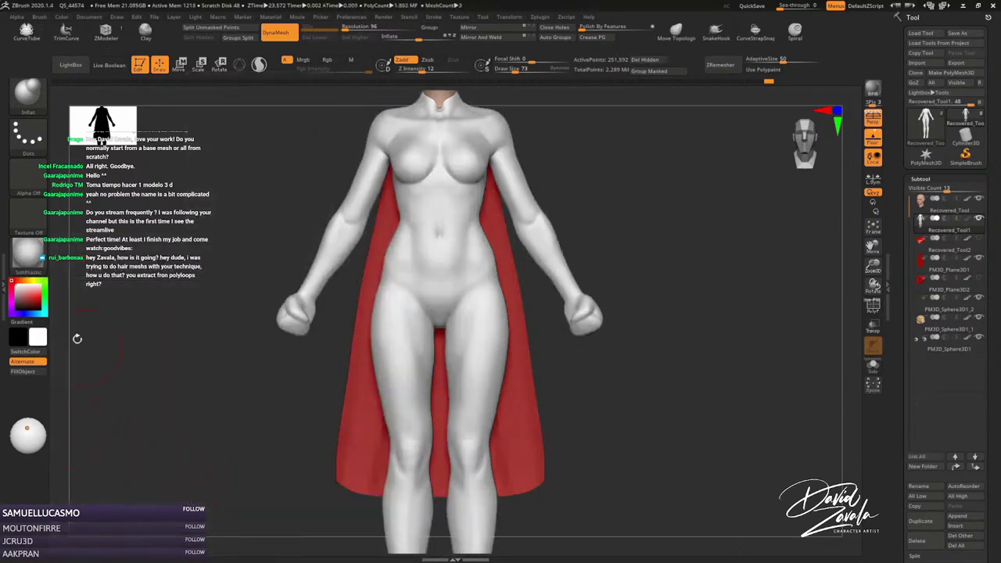
pyautogui.click(28, 258)
pyautogui.click(164, 474)
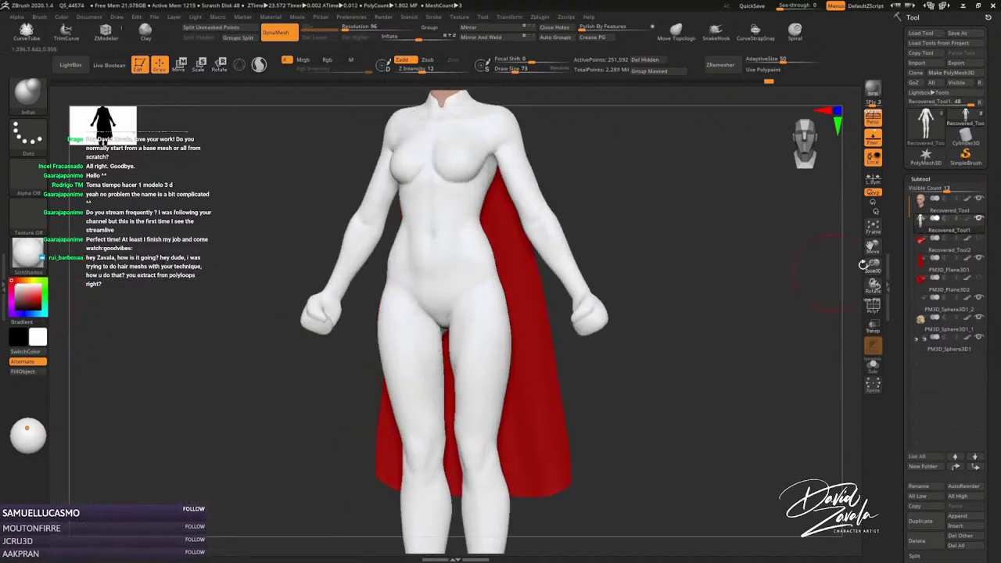
# Enable polypaint display and view the full coloured character from a low three-quarter angle.
pyautogui.click(977, 222)
pyautogui.moveTo(521, 224)
pyautogui.keyDown('ctrl'); pyautogui.mouseDown(button='right')
pyautogui.moveTo(518, 242)
pyautogui.moveTo(261, 422)
pyautogui.mouseUp(button='right'); pyautogui.keyUp('ctrl')
pyautogui.moveTo(83, 480)
pyautogui.mouseDown(button='right')
pyautogui.moveTo(413, 352)
pyautogui.moveTo(402, 290)
pyautogui.mouseUp(button='right')
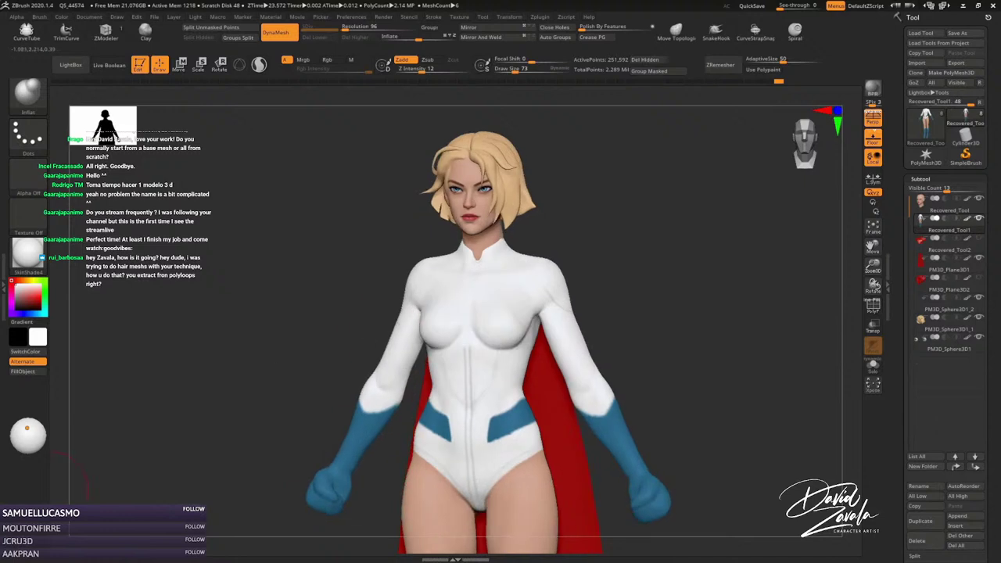
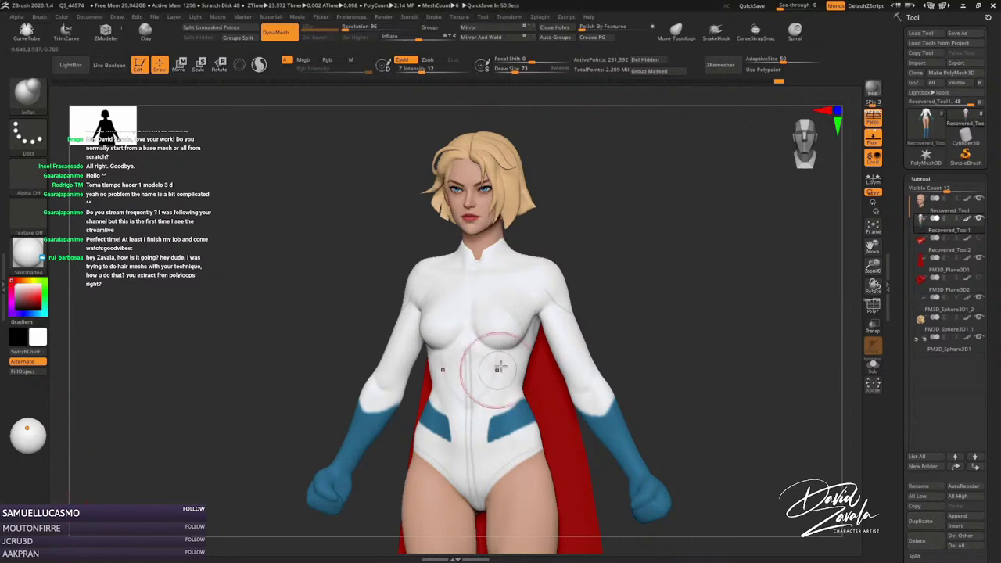
# Select the head subtool and hide the blonde hair subtool.
pyautogui.moveTo(626, 306); pyautogui.dragTo(634, 308)
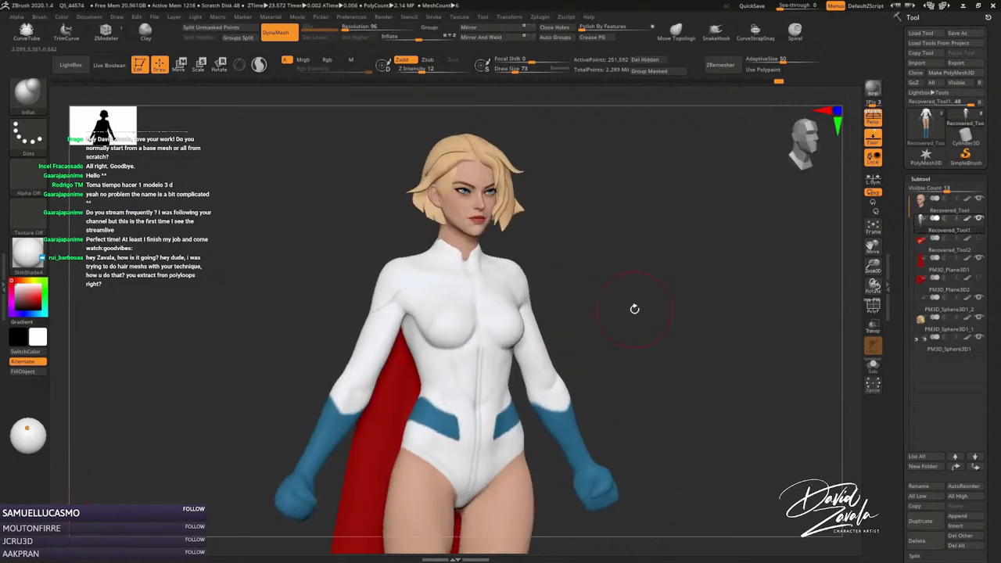
pyautogui.moveTo(665, 217)
pyautogui.mouseDown()
pyautogui.moveTo(642, 219)
pyautogui.moveTo(641, 156)
pyautogui.mouseUp()
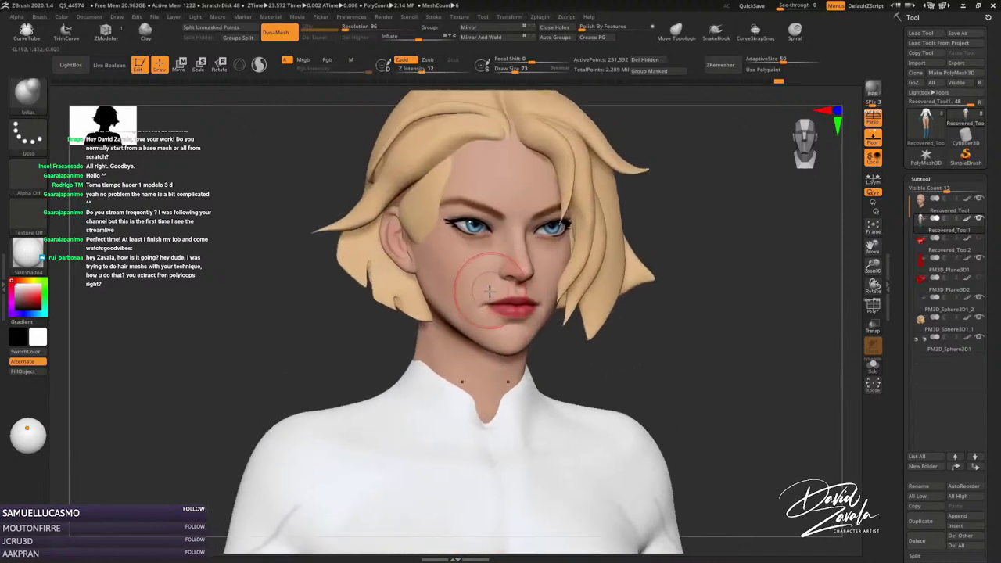
pyautogui.keyDown('alt'); pyautogui.click(477, 290); pyautogui.keyUp('alt')
pyautogui.moveTo(477, 290)
pyautogui.keyDown('alt'); pyautogui.mouseDown()
pyautogui.moveTo(397, 288)
pyautogui.moveTo(485, 317)
pyautogui.moveTo(873, 285)
pyautogui.mouseUp(); pyautogui.keyUp('alt')
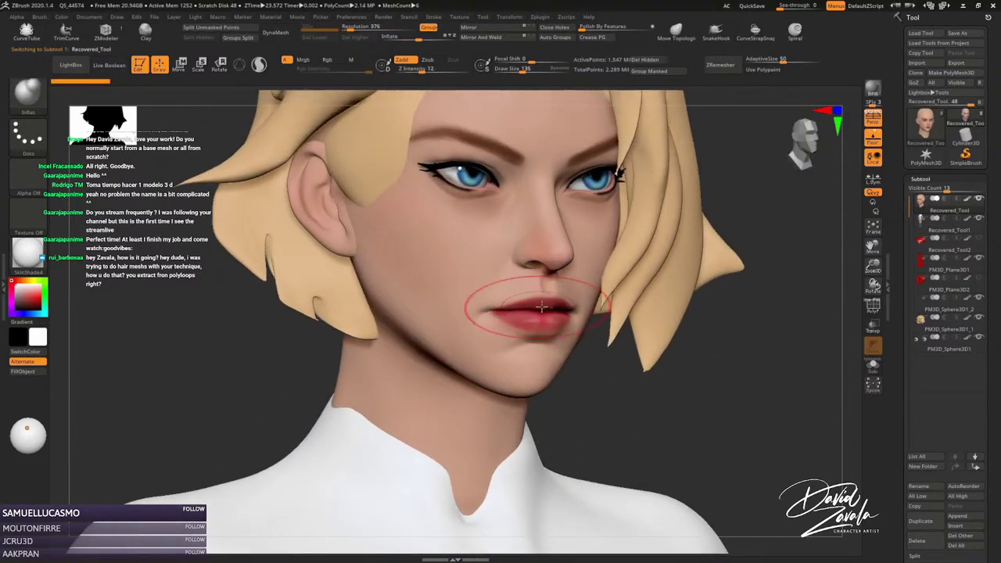
pyautogui.click(978, 317)
pyautogui.moveTo(554, 276); pyautogui.dragTo(598, 250, button='right')
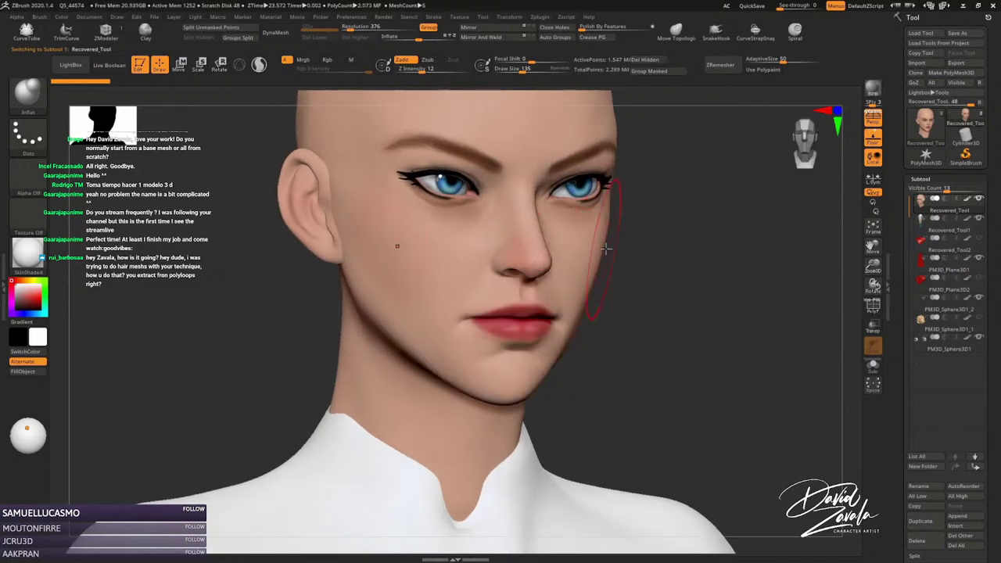
# Switch to the Move brush at size 146 and reshape the cheek and jaw.
pyautogui.press('b')
pyautogui.press('m')
pyautogui.press('v')
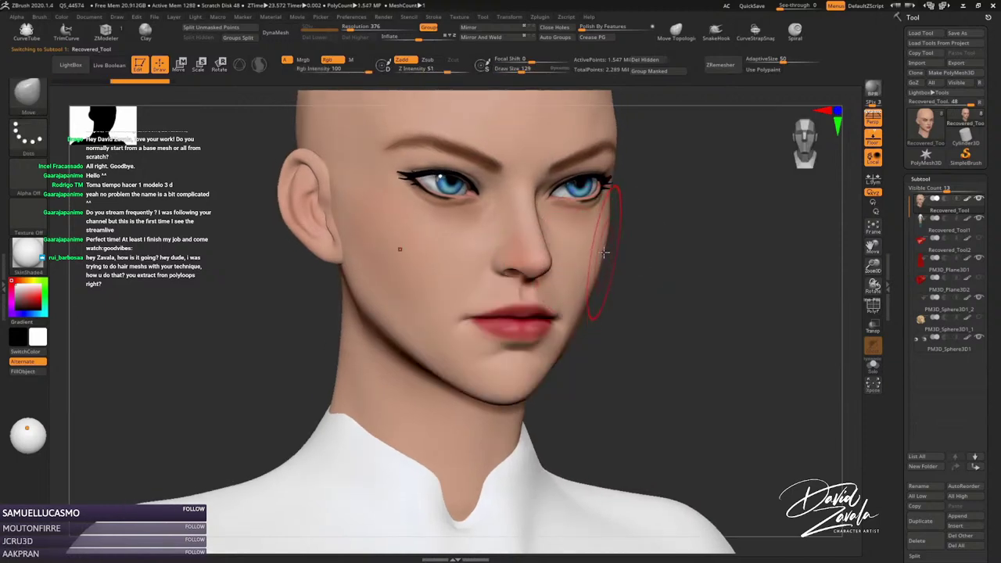
pyautogui.press(']')
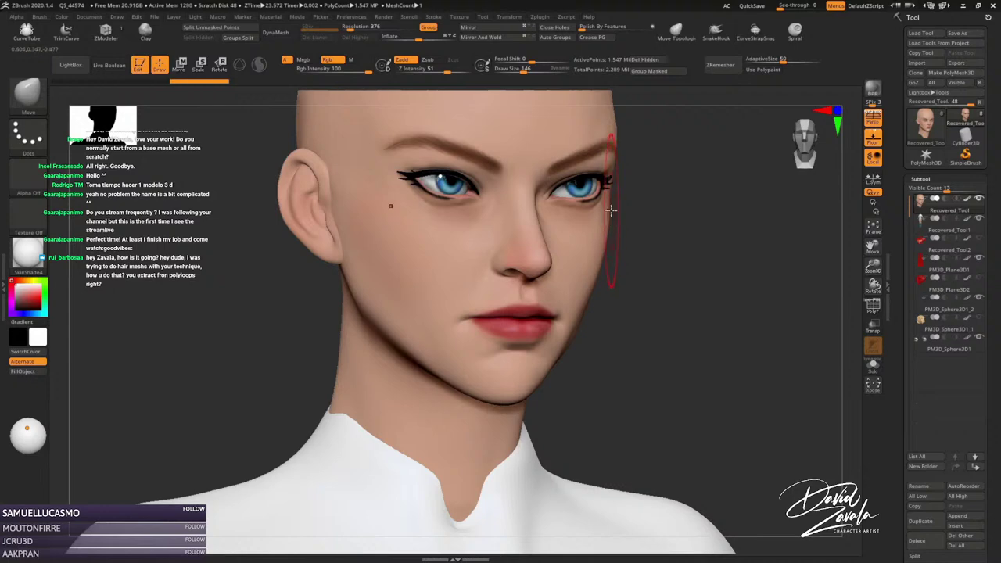
pyautogui.moveTo(369, 186)
pyautogui.mouseDown(button='right')
pyautogui.moveTo(337, 196)
pyautogui.moveTo(368, 243)
pyautogui.mouseUp(button='right')
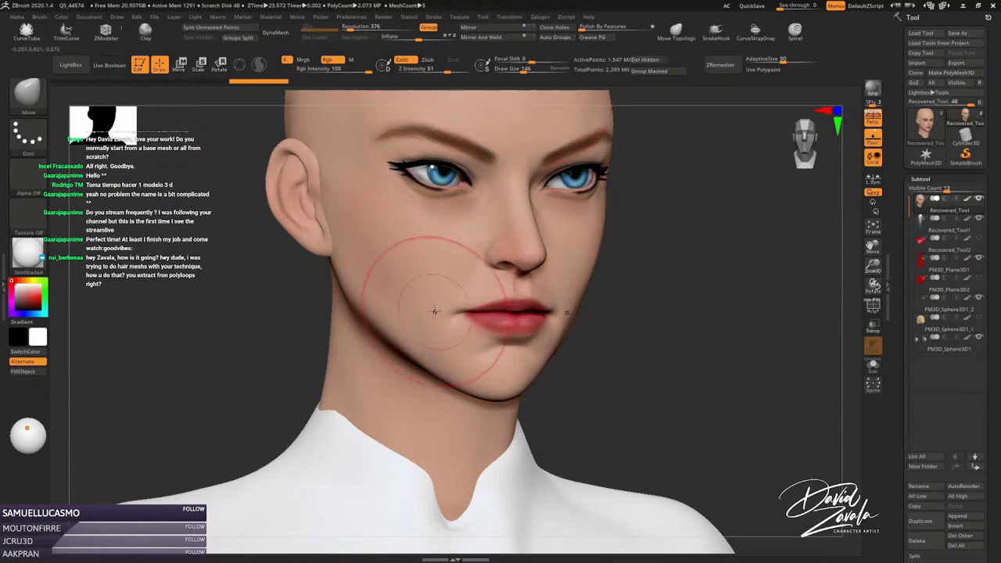
pyautogui.moveTo(413, 302); pyautogui.dragTo(367, 337, button='right')
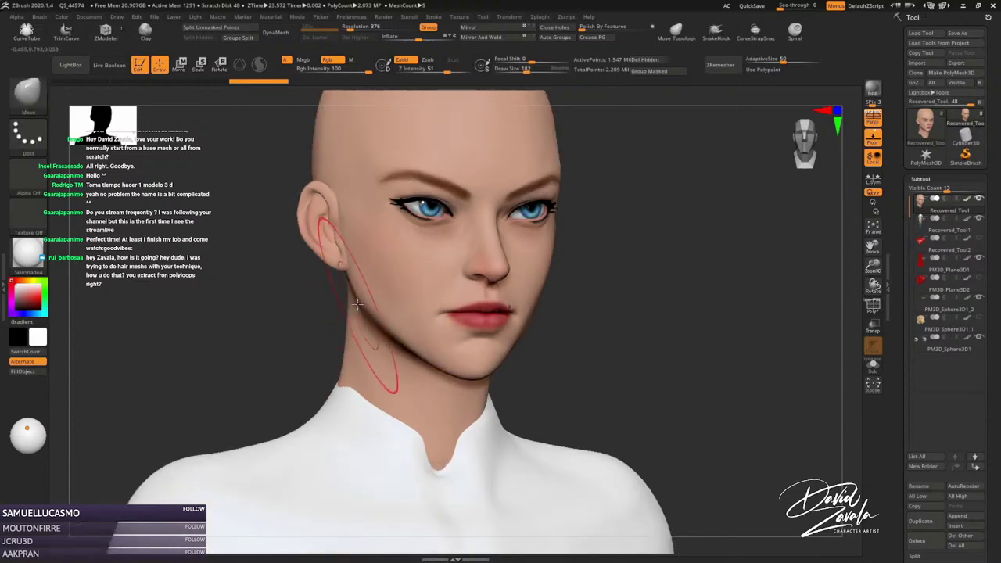
pyautogui.moveTo(350, 309); pyautogui.dragTo(337, 267, button='right')
# Adjust the ear and jaw from both sides, resizing the Move brush between 90 and 169.
pyautogui.press('s')
pyautogui.moveTo(338, 267); pyautogui.dragTo(334, 265)
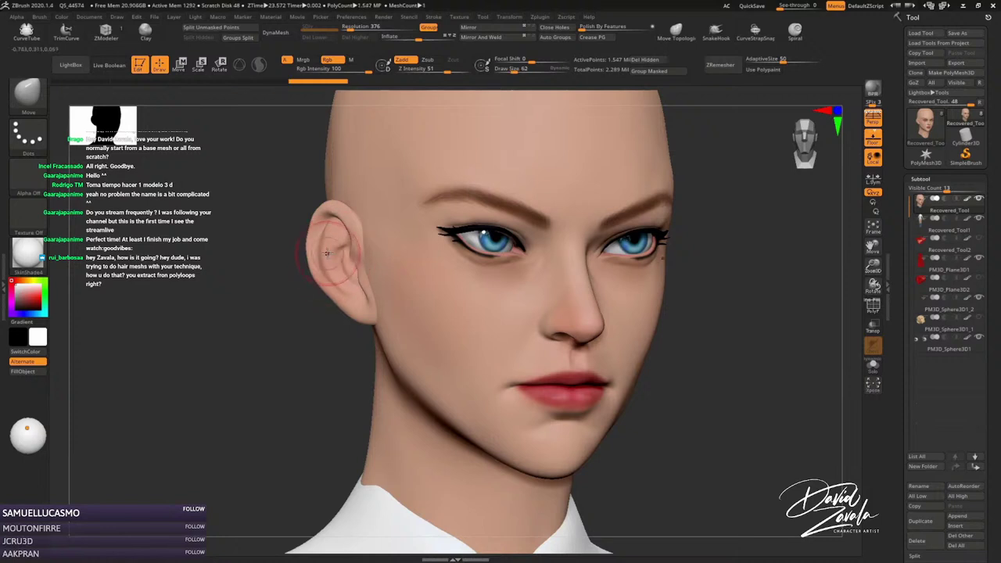
pyautogui.moveTo(334, 265)
pyautogui.keyDown('ctrl'); pyautogui.mouseDown(button='right')
pyautogui.moveTo(352, 230)
pyautogui.moveTo(366, 261)
pyautogui.mouseUp(button='right'); pyautogui.keyUp('ctrl')
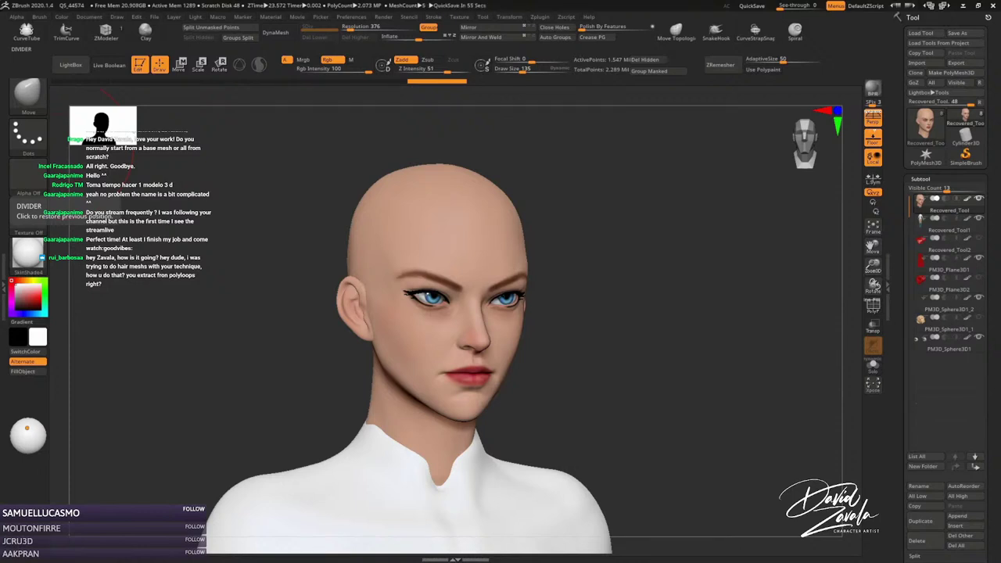
pyautogui.moveTo(563, 282)
pyautogui.mouseDown(button='right')
pyautogui.moveTo(476, 307)
pyautogui.moveTo(442, 272)
pyautogui.mouseUp(button='right')
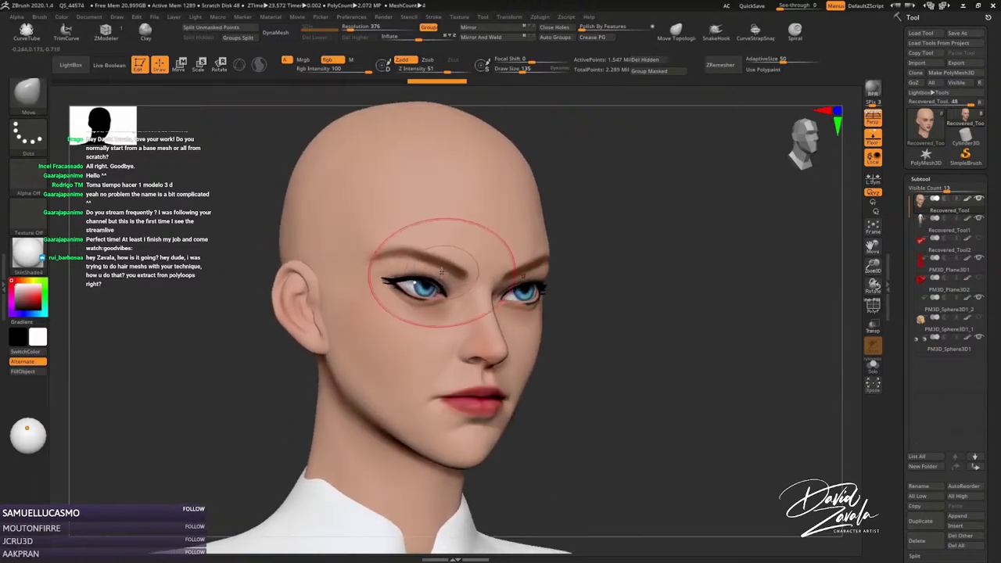
pyautogui.press('[')
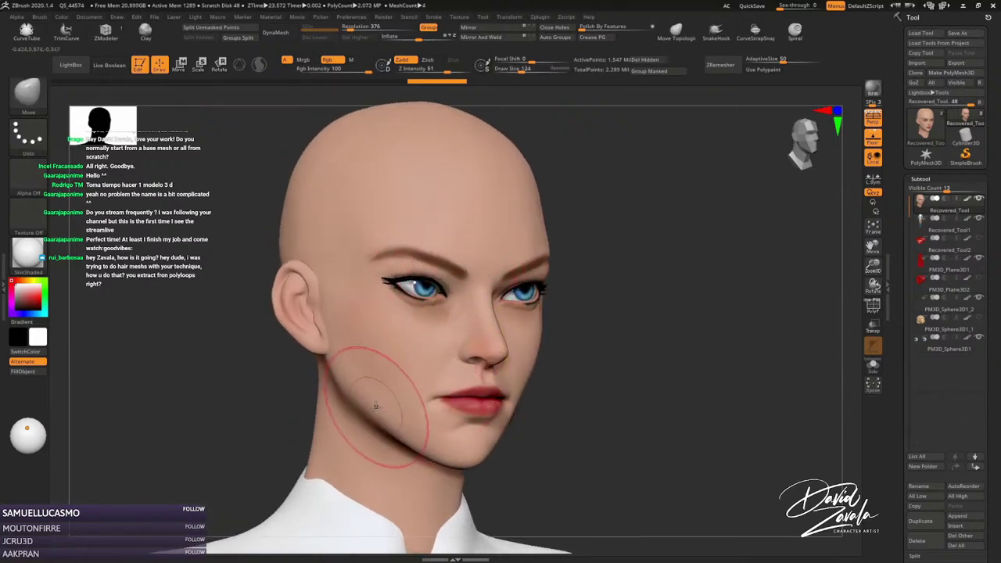
pyautogui.moveTo(375, 406)
pyautogui.mouseDown(button='right')
pyautogui.moveTo(491, 368)
pyautogui.moveTo(274, 258)
pyautogui.moveTo(813, 305)
pyautogui.mouseUp(button='right')
pyautogui.press(']')
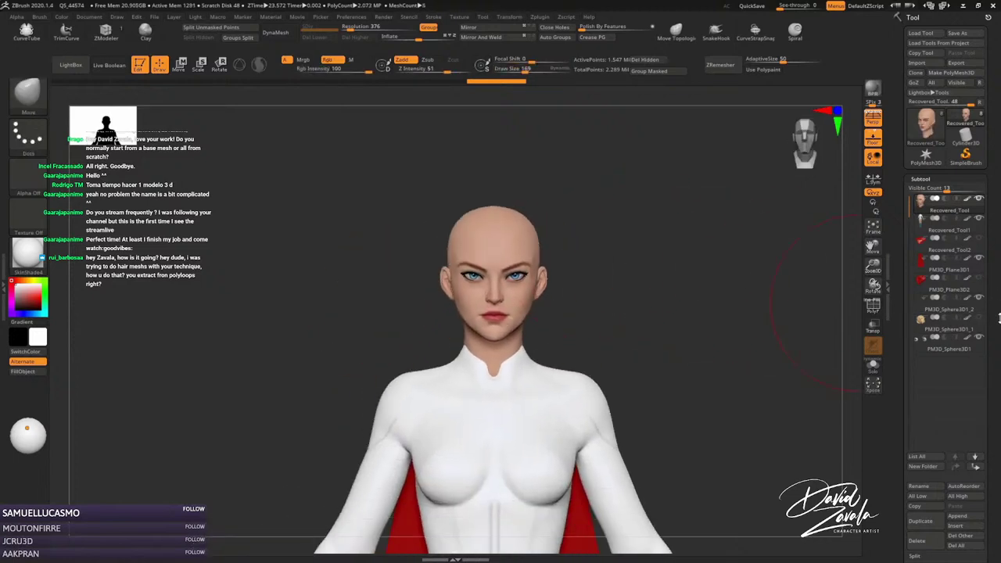
# Show the blonde hair again and tweak the jaw with the Move brush at size 146.
pyautogui.click(981, 318)
pyautogui.moveTo(854, 360)
pyautogui.mouseDown(button='right')
pyautogui.moveTo(661, 349)
pyautogui.moveTo(675, 347)
pyautogui.mouseUp(button='right')
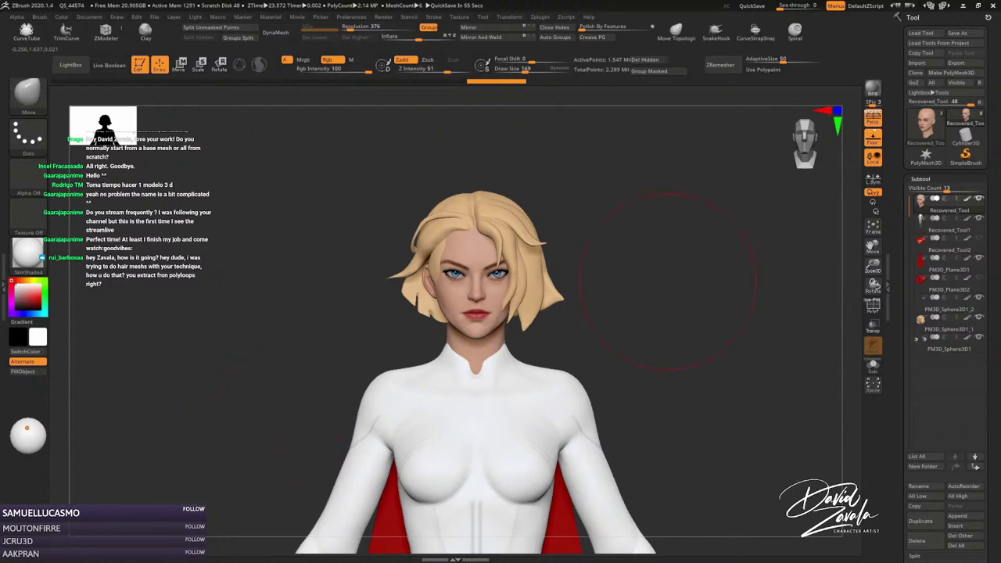
pyautogui.keyDown('alt'); pyautogui.moveTo(666, 279); pyautogui.dragTo(455, 273, button='right'); pyautogui.keyUp('alt')
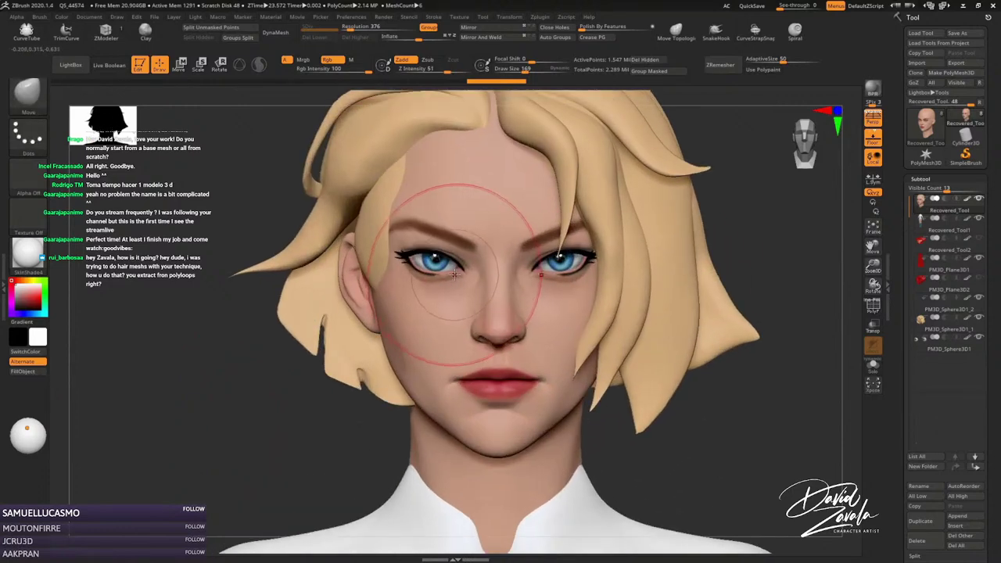
pyautogui.keyDown('alt'); pyautogui.moveTo(454, 273); pyautogui.dragTo(502, 332, button='right'); pyautogui.keyUp('alt')
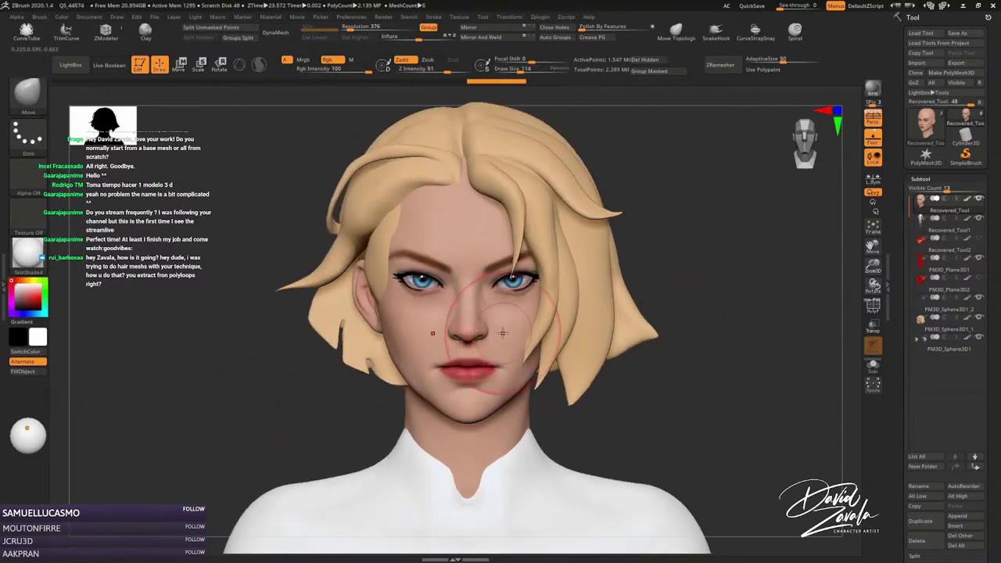
pyautogui.keyDown('alt'); pyautogui.moveTo(418, 430); pyautogui.dragTo(415, 388, button='right'); pyautogui.keyUp('alt')
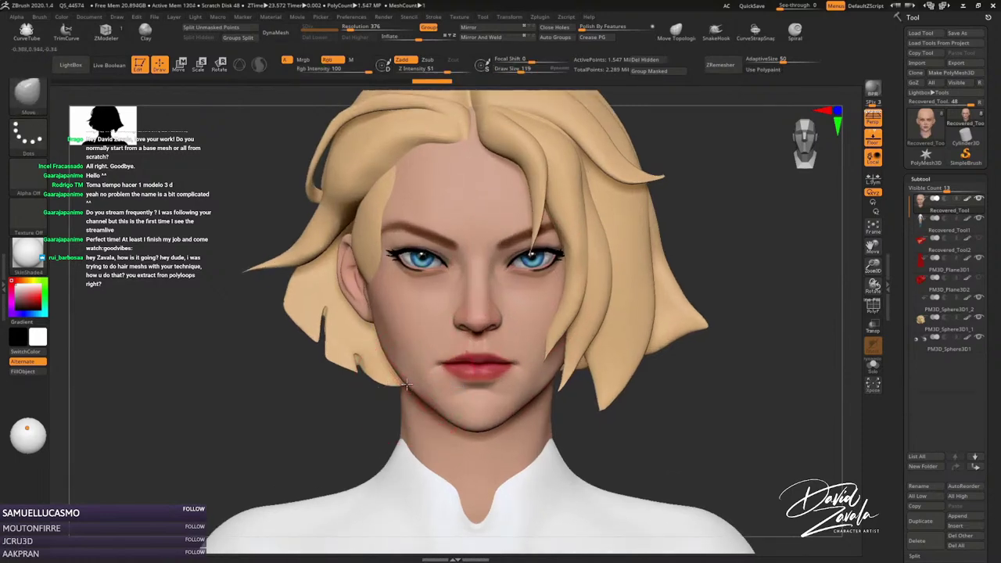
pyautogui.press(']')
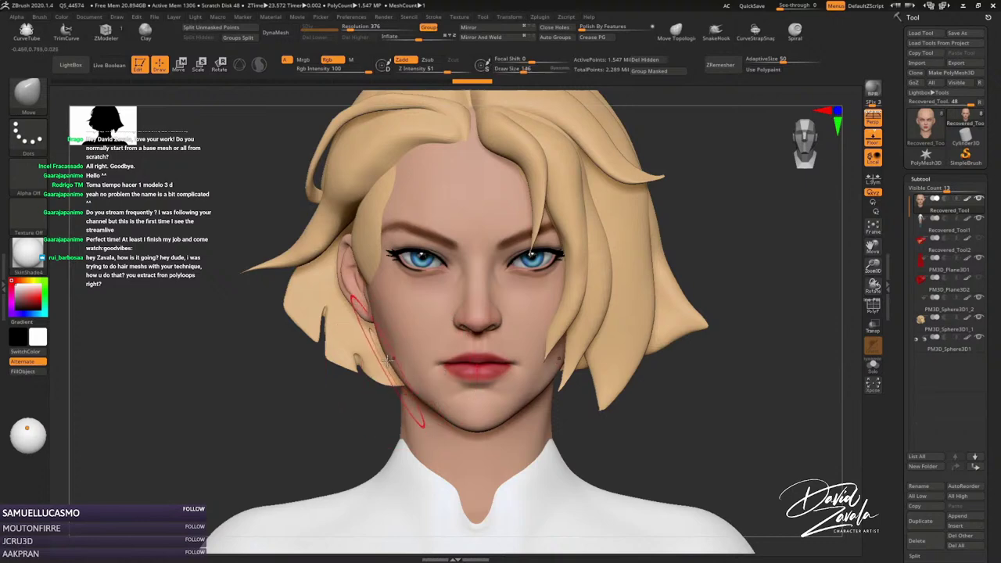
pyautogui.moveTo(385, 354)
pyautogui.mouseDown(button='right')
pyautogui.moveTo(367, 407)
pyautogui.moveTo(395, 384)
pyautogui.moveTo(351, 358)
pyautogui.moveTo(345, 365)
pyautogui.moveTo(391, 328)
pyautogui.moveTo(335, 350)
pyautogui.moveTo(249, 262)
pyautogui.mouseUp(button='right')
# Turn off the head's polypaint and apply BasicMaterial.
pyautogui.click(967, 200)
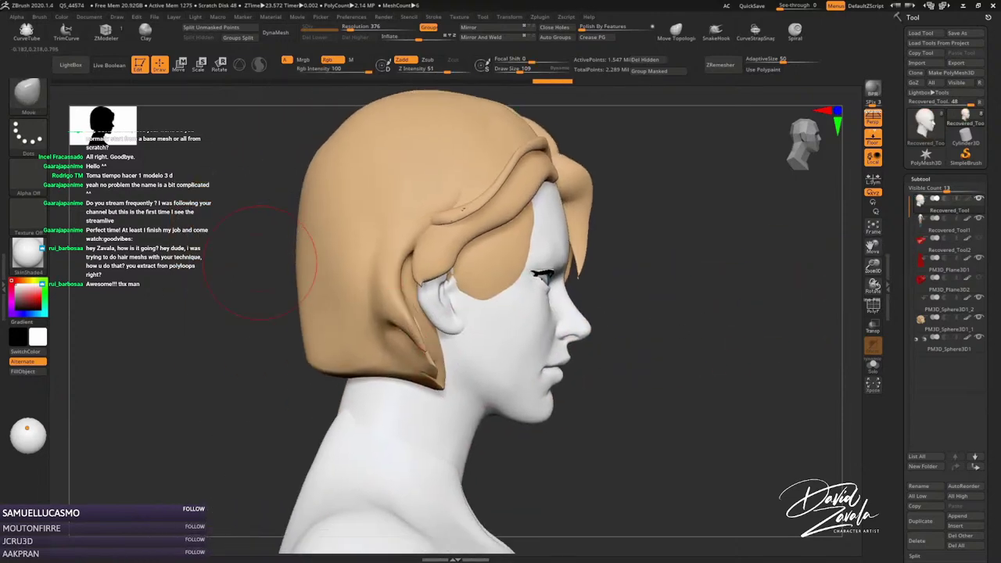
pyautogui.click(27, 254)
pyautogui.click(120, 361)
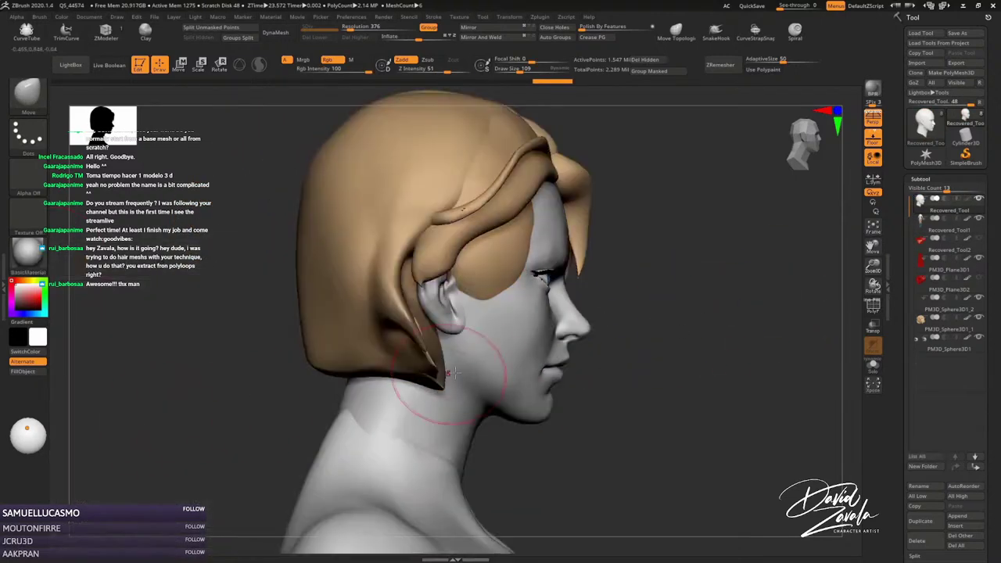
pyautogui.moveTo(452, 374); pyautogui.dragTo(469, 403, button='right')
# Switch to DamStandard, then smooth the jaw and neck under the hair tip.
pyautogui.press('b')
pyautogui.press('s')
pyautogui.press('t')
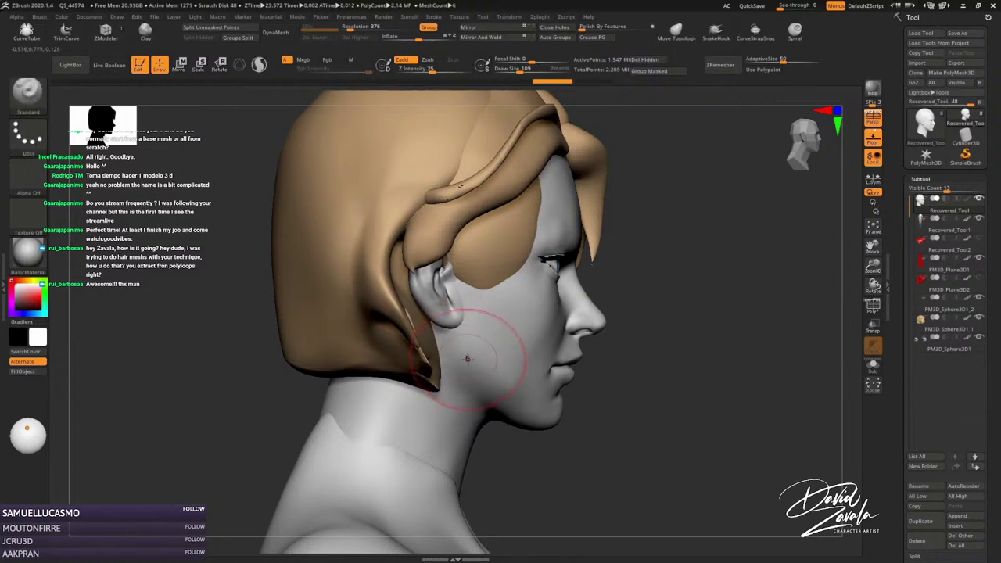
pyautogui.press('b')
pyautogui.press('d')
pyautogui.press('s')
pyautogui.moveTo(459, 334); pyautogui.dragTo(438, 336, button='right')
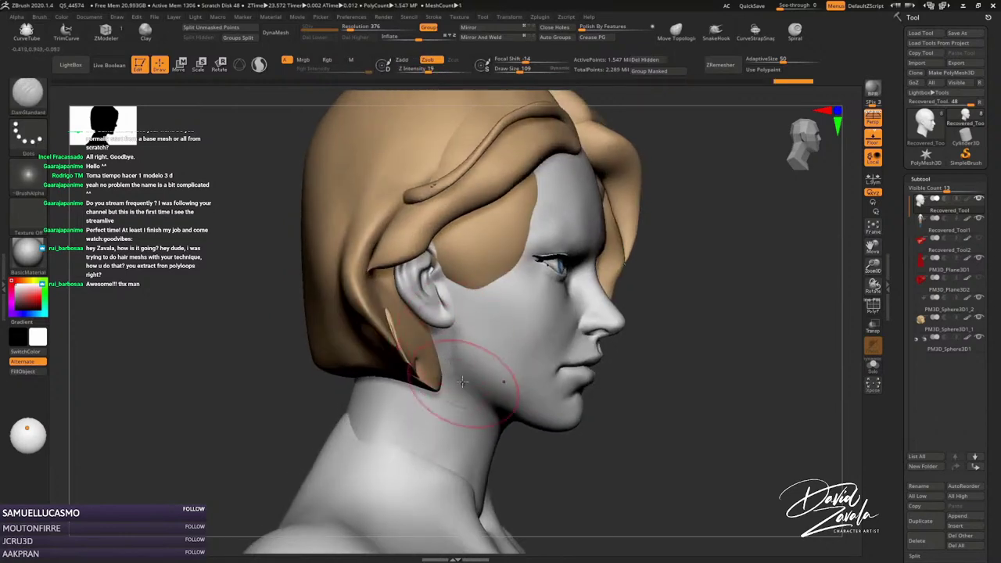
pyautogui.press('shift')
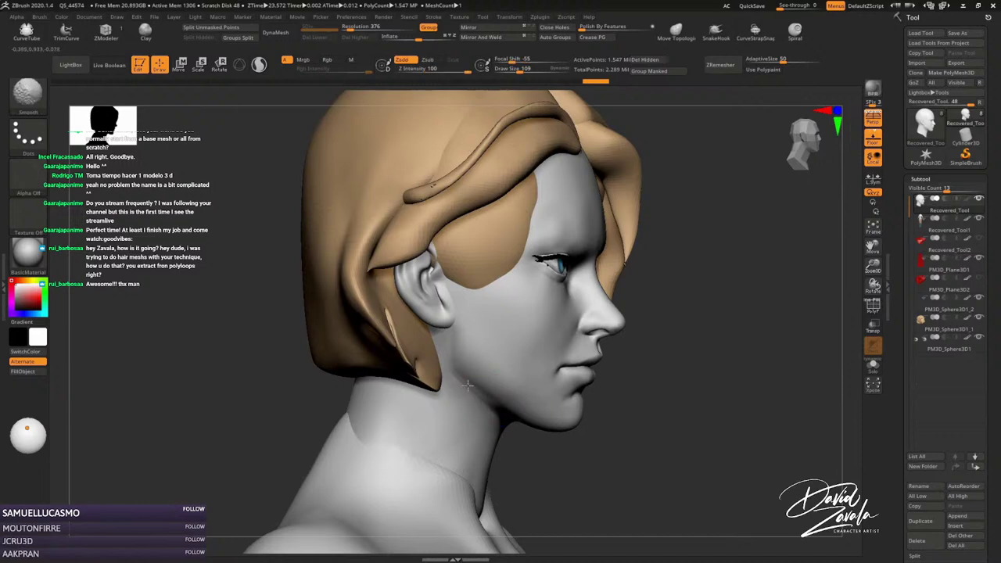
pyautogui.keyDown('shift'); pyautogui.moveTo(470, 398); pyautogui.dragTo(456, 381); pyautogui.keyUp('shift')
# Check the jaw and neck in side profile and raise the brush size from 99 to 109.
pyautogui.moveTo(480, 336); pyautogui.dragTo(480, 368, button='right')
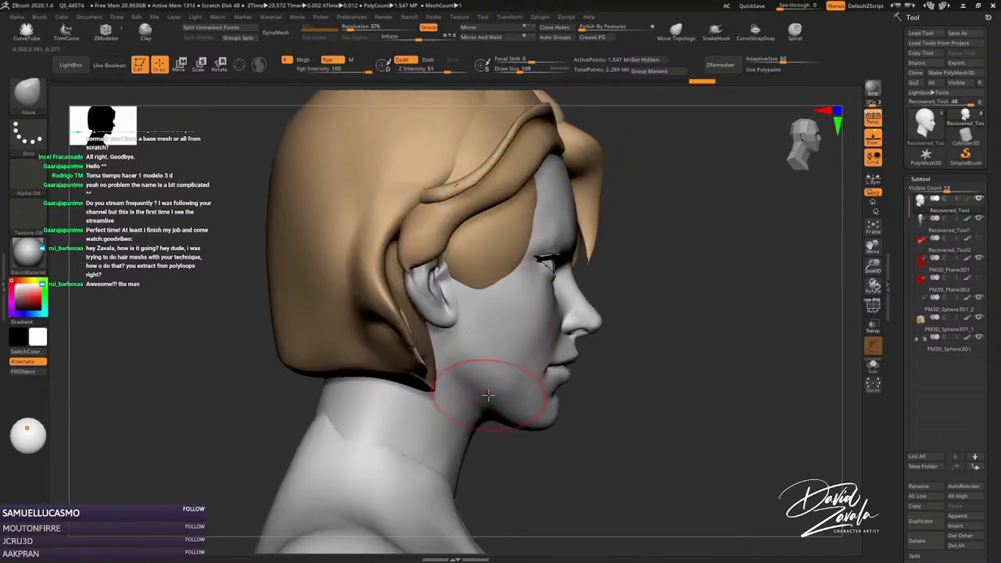
pyautogui.keyDown('ctrl'); pyautogui.moveTo(482, 391); pyautogui.dragTo(514, 346, button='right'); pyautogui.keyUp('ctrl')
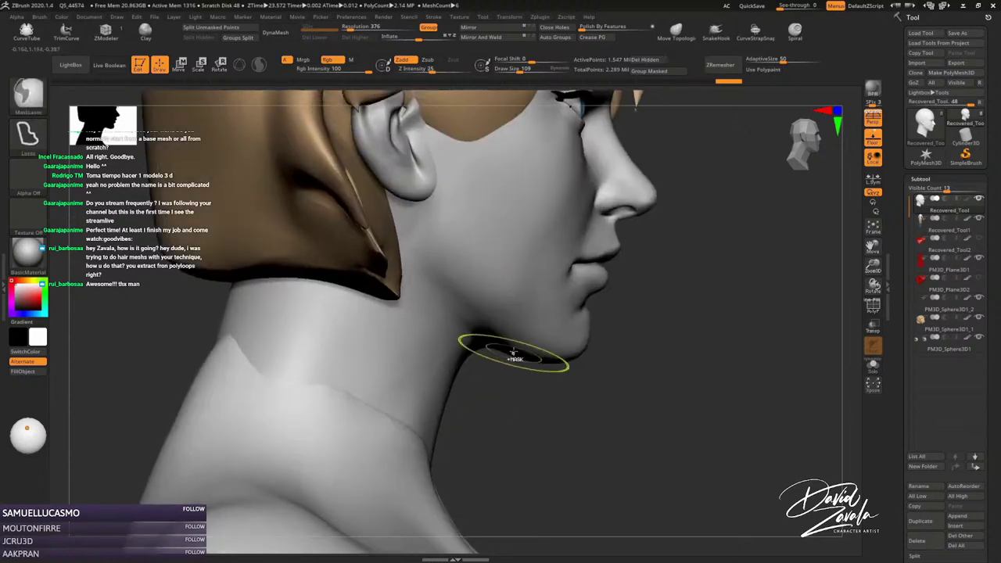
pyautogui.press('s')
pyautogui.moveTo(519, 347); pyautogui.dragTo(519, 352)
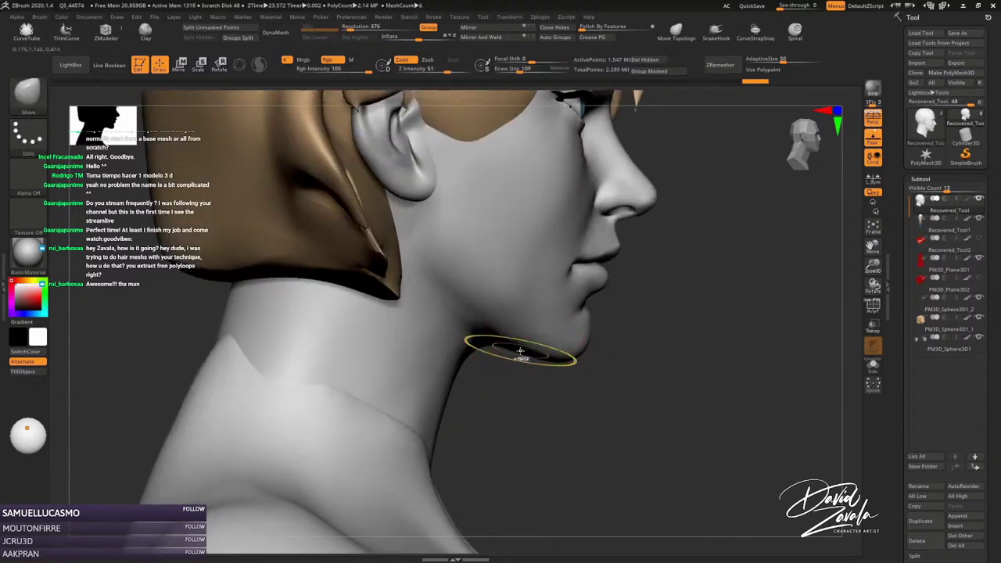
pyautogui.moveTo(520, 348)
pyautogui.mouseDown(button='right')
pyautogui.moveTo(536, 368)
pyautogui.moveTo(494, 357)
pyautogui.moveTo(511, 346)
pyautogui.moveTo(532, 368)
pyautogui.mouseUp(button='right')
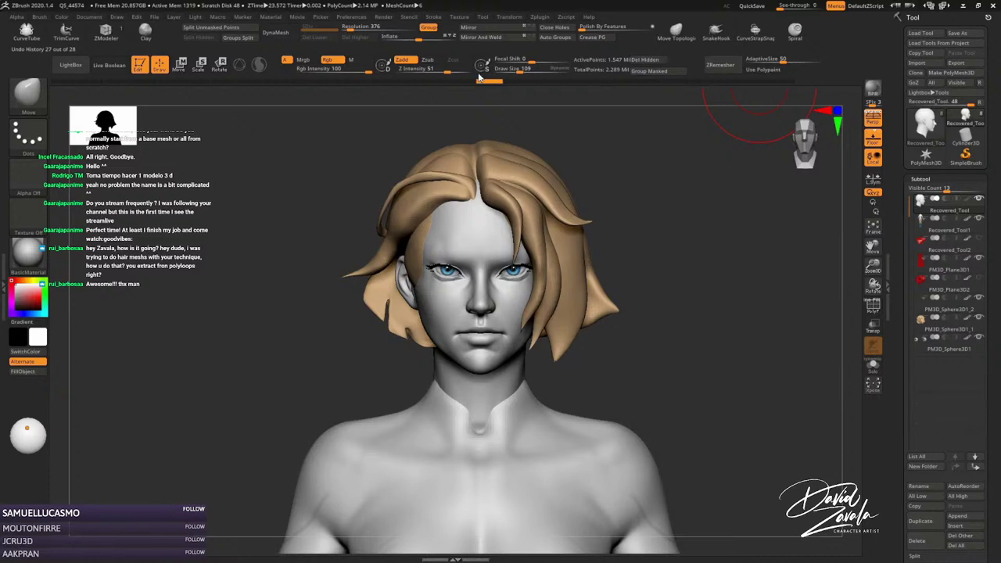
# Restore the skin colour, then reshape the chin and left jawline from an earlier history state.
pyautogui.press('c')
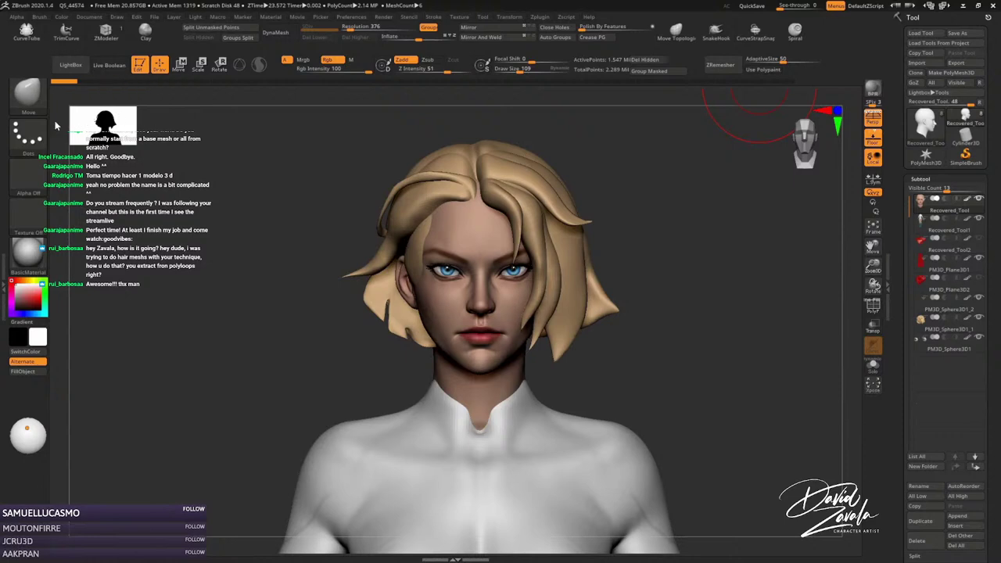
pyautogui.scroll(1, 378, 287)
pyautogui.scroll(1, 378, 287)
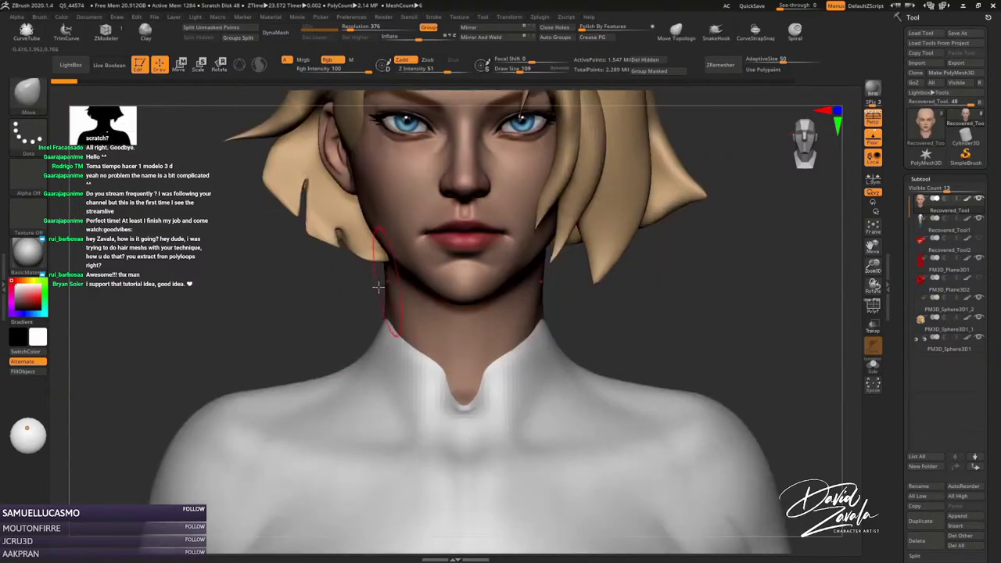
pyautogui.scroll(1, 489, 286)
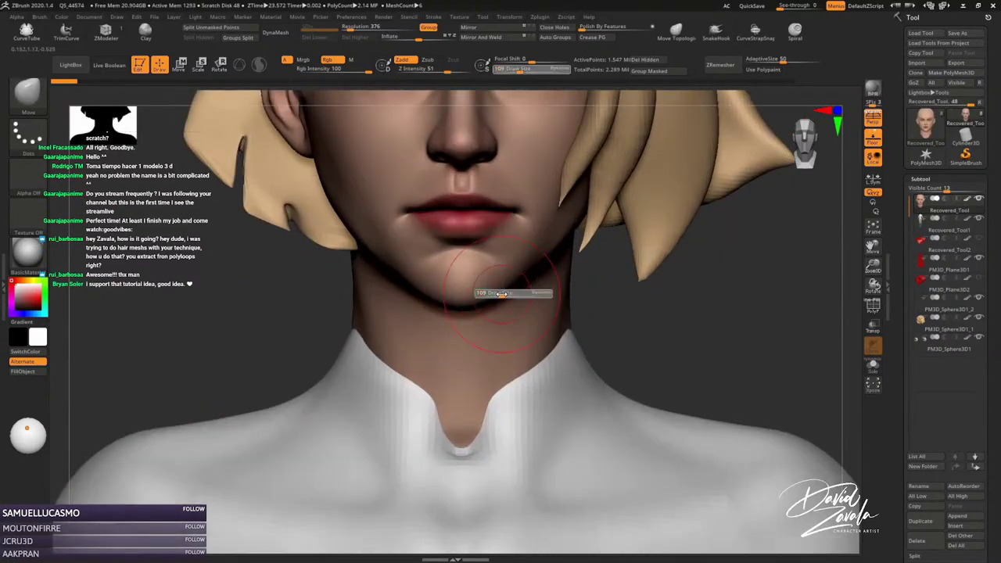
pyautogui.click(502, 290)
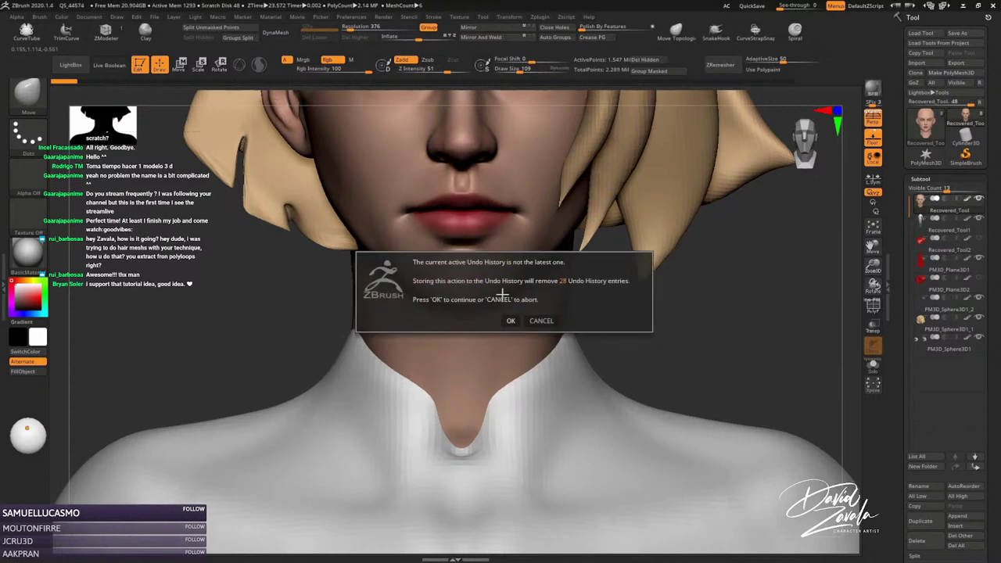
pyautogui.click(538, 322)
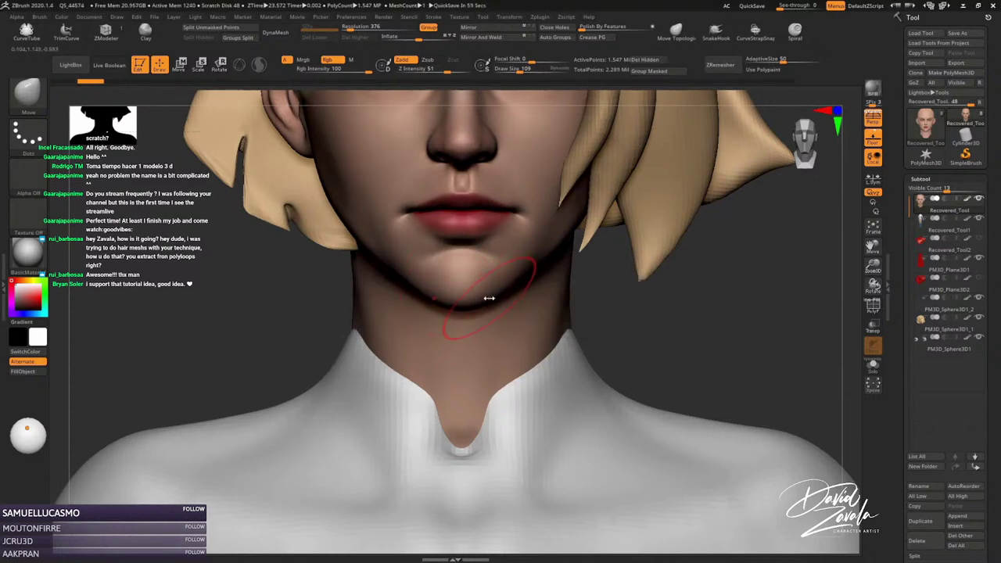
pyautogui.click(487, 298)
pyautogui.click(488, 327)
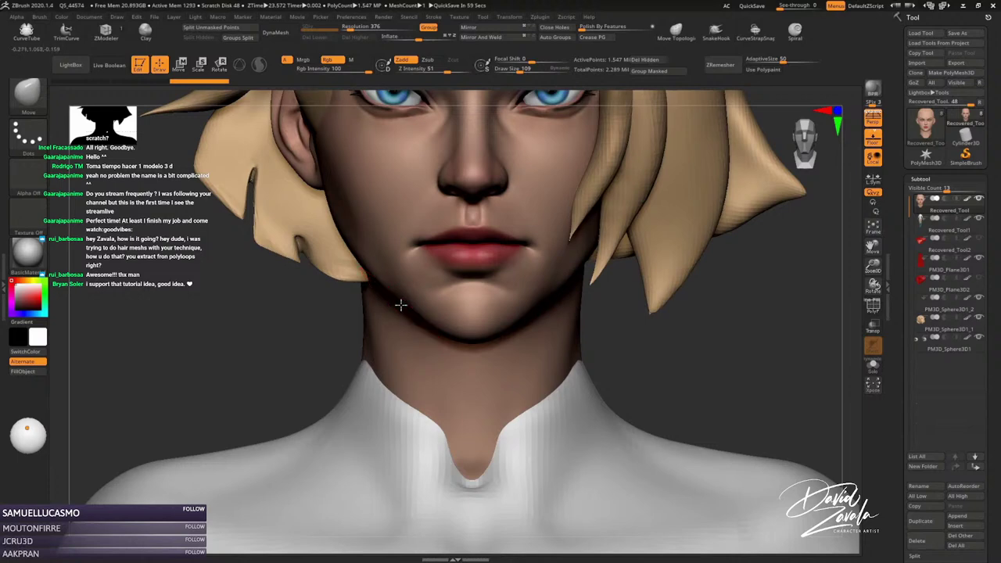
pyautogui.click(401, 309)
# Redo forward through the sculpt history, smoothing the neck below the jaw along the way.
pyautogui.hotkey('ctrl', 'shift', 'z')
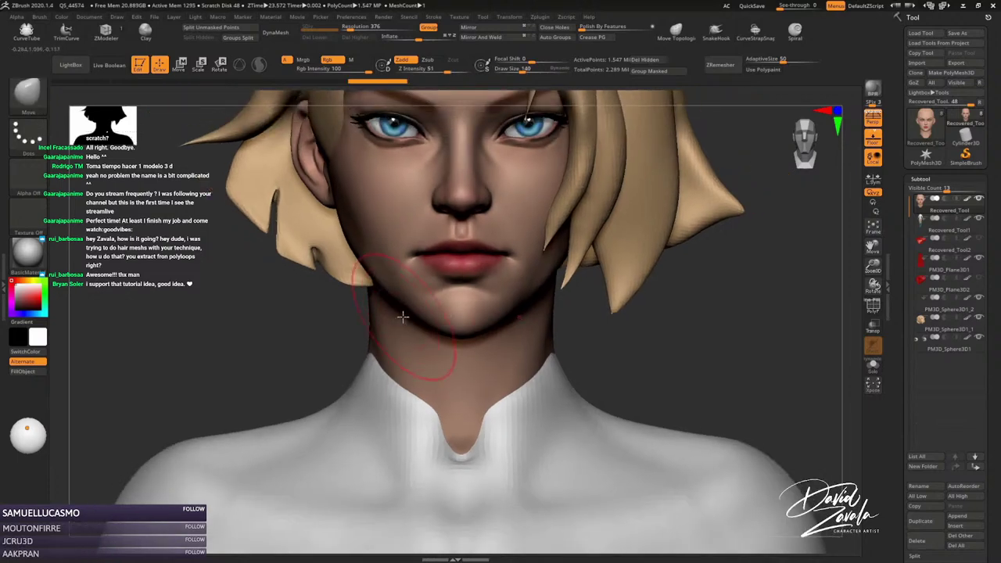
pyautogui.keyDown('shift'); pyautogui.moveTo(373, 318); pyautogui.dragTo(371, 339); pyautogui.keyUp('shift')
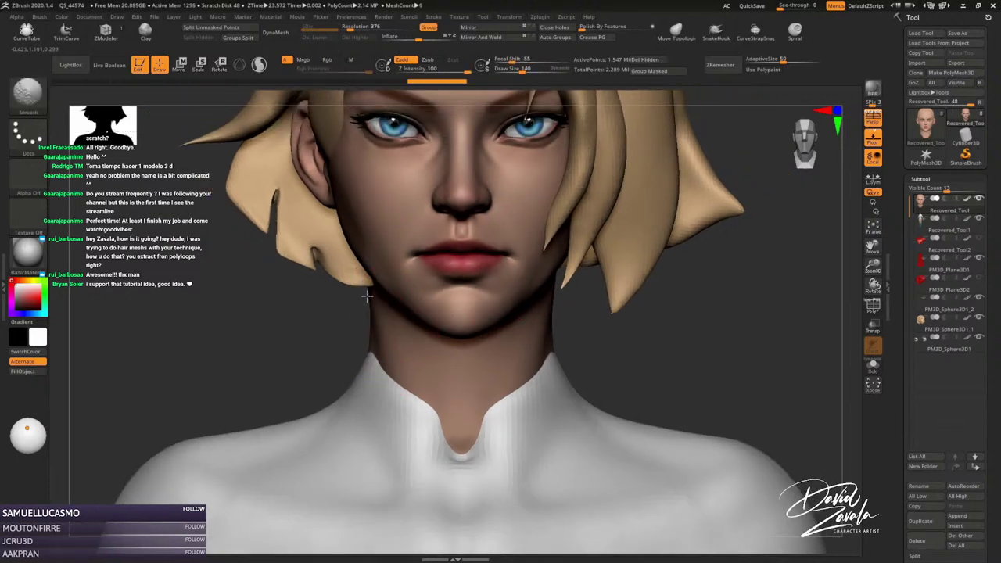
pyautogui.hotkey('ctrl', 'shift', 'z')
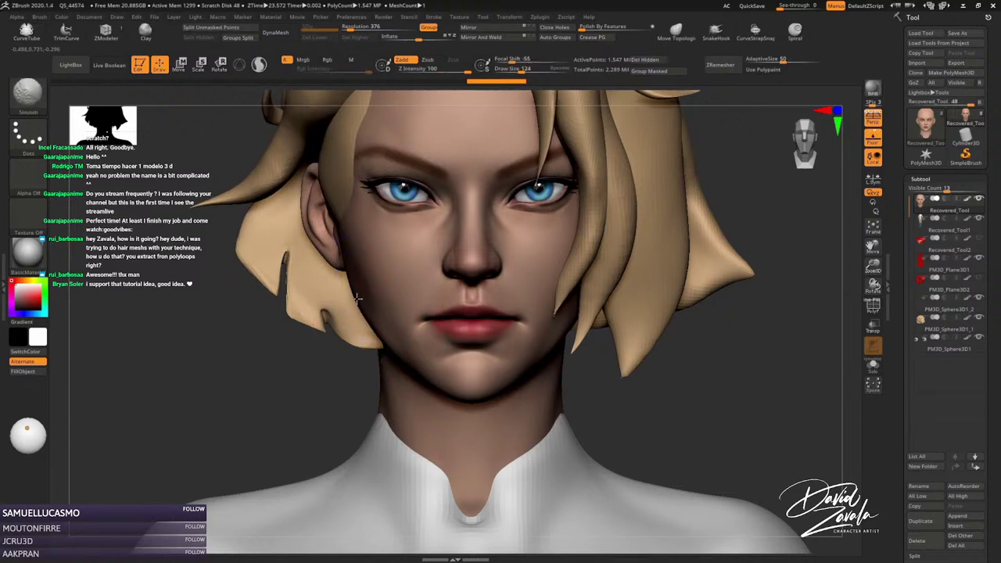
pyautogui.hotkey('ctrl', 'shift', 'z')
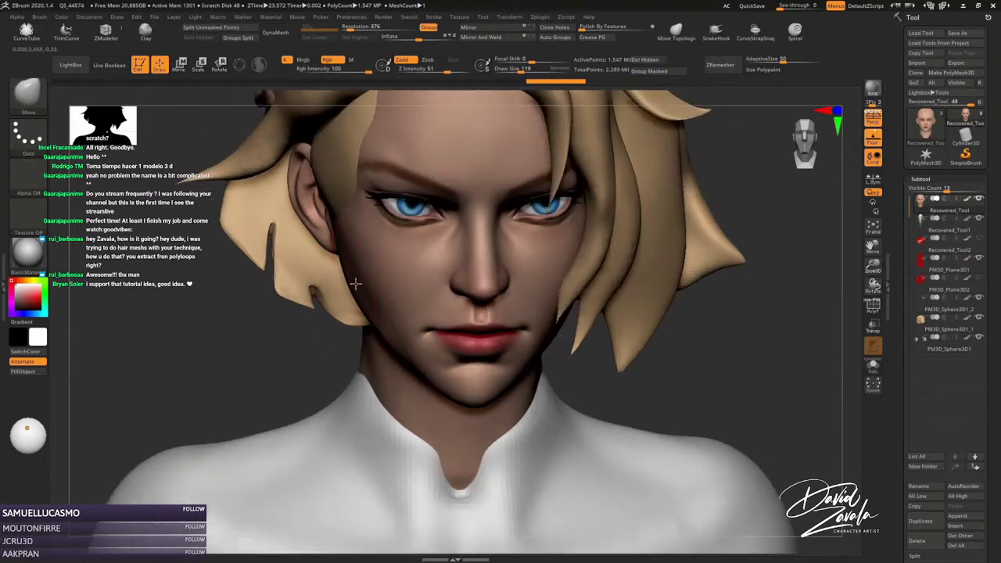
pyautogui.hotkey('ctrl', 'z')
pyautogui.hotkey('ctrl', 'z')
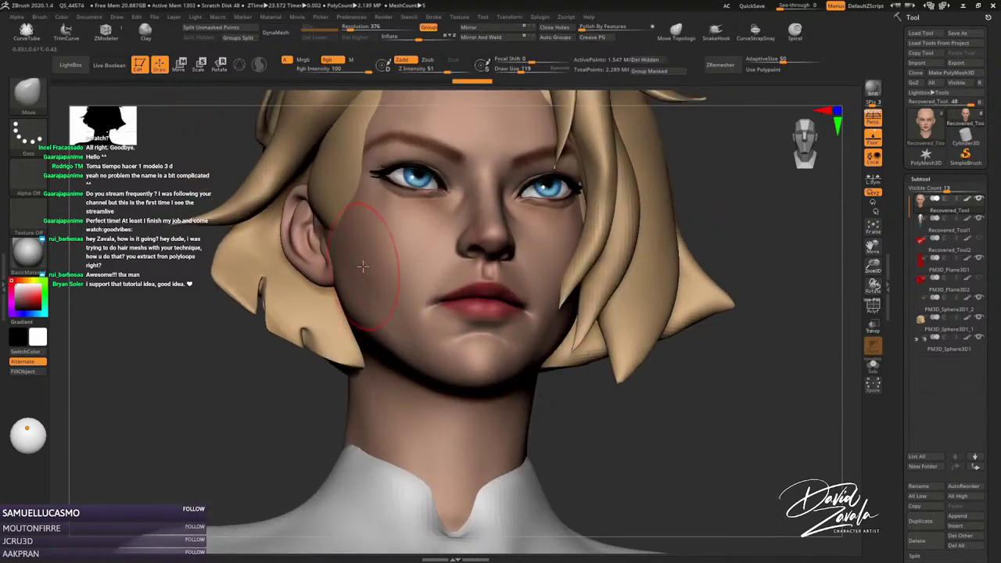
pyautogui.hotkey('ctrl', 'shift', 'z')
pyautogui.hotkey('ctrl', 'shift', 'z')
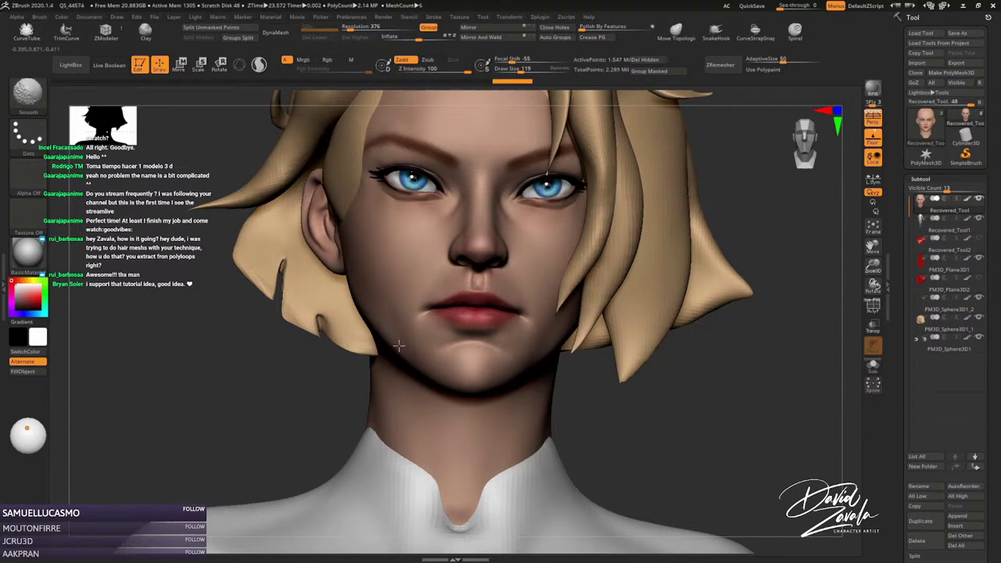
pyautogui.hotkey('ctrl', 'shift', 'z')
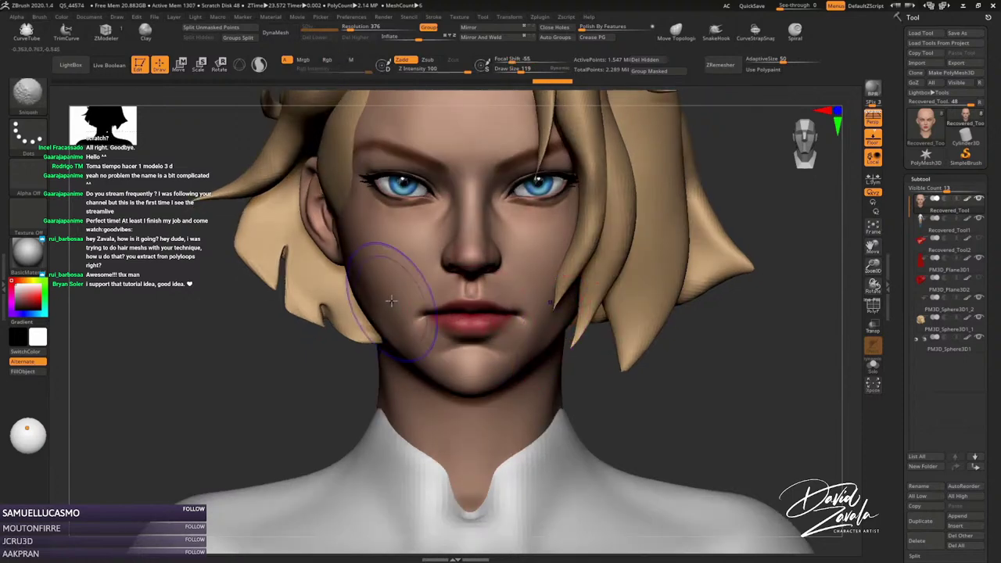
pyautogui.hotkey('ctrl', 'shift', 'z')
pyautogui.hotkey('ctrl', 'shift', 'z')
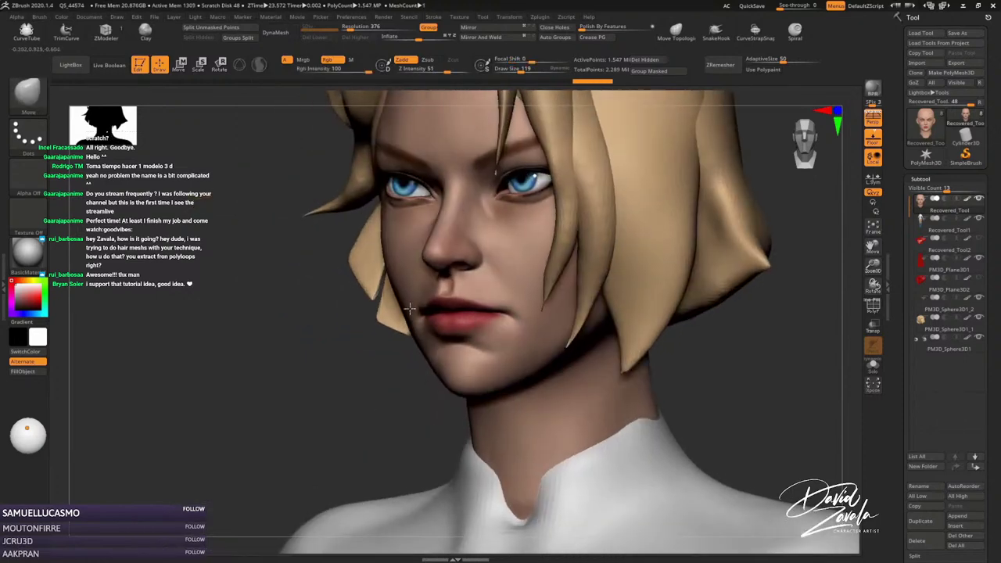
pyautogui.hotkey('ctrl', 'shift', 'z')
pyautogui.hotkey('ctrl', 'shift', 'z')
pyautogui.press('shift')
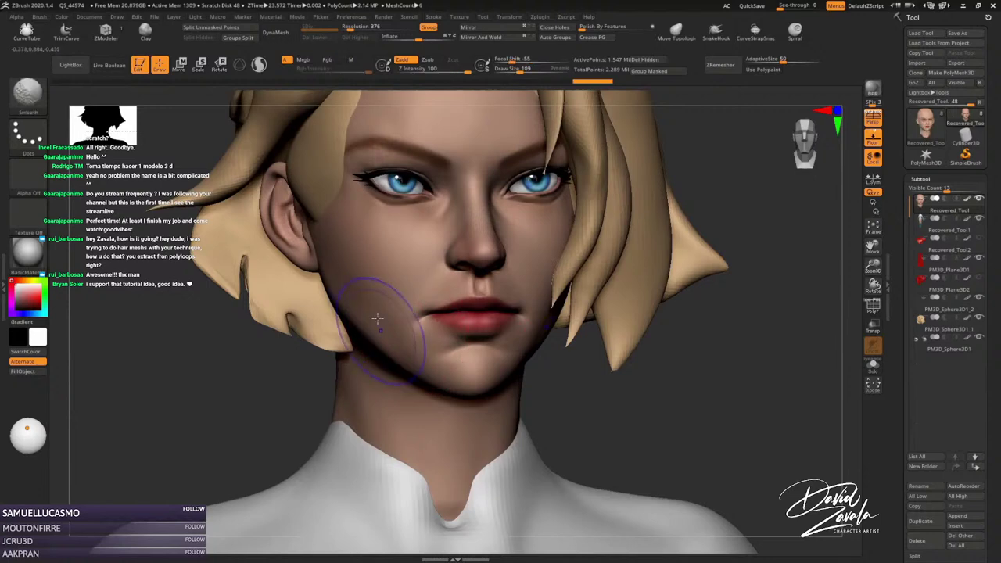
pyautogui.hotkey('ctrl', 'shift', 'z')
pyautogui.hotkey('ctrl', 'shift', 'z')
pyautogui.hotkey('ctrl', 'shift', 'z')
pyautogui.hotkey('ctrl', 'shift', 'z')
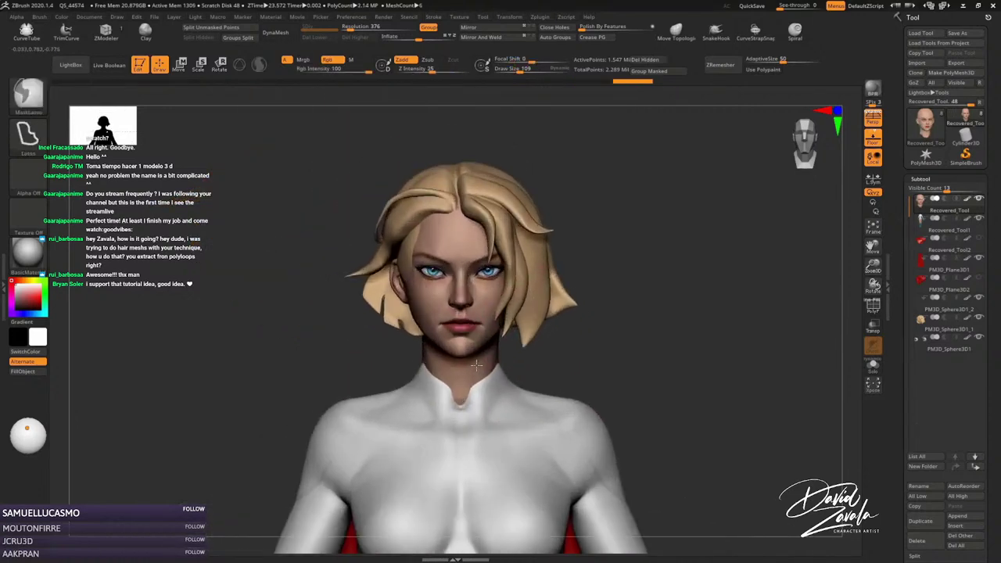
pyautogui.hotkey('ctrl', 'shift', 'z')
pyautogui.hotkey('ctrl', 'shift', 'z')
pyautogui.hotkey('ctrl', 'shift', 'z')
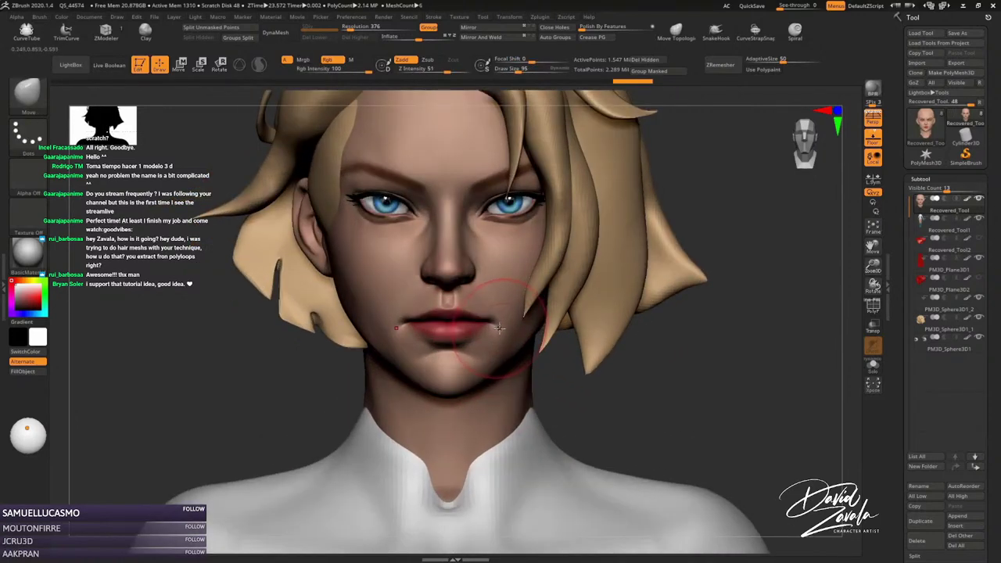
pyautogui.hotkey('ctrl', 'shift', 'z')
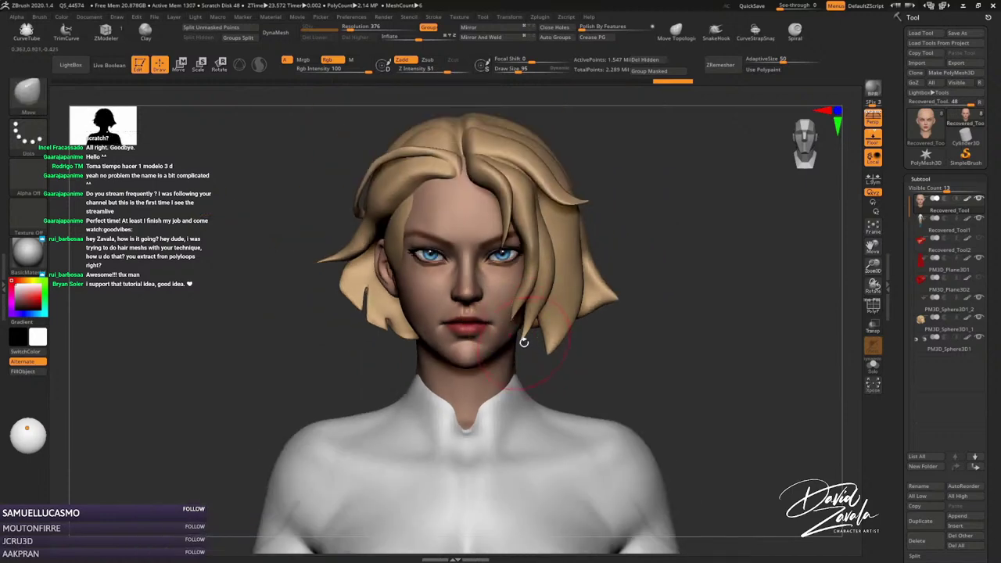
pyautogui.hotkey('ctrl', 'shift', 'z')
pyautogui.hotkey('ctrl', 'shift', 'z')
pyautogui.hotkey('ctrl', 'shift', 'z')
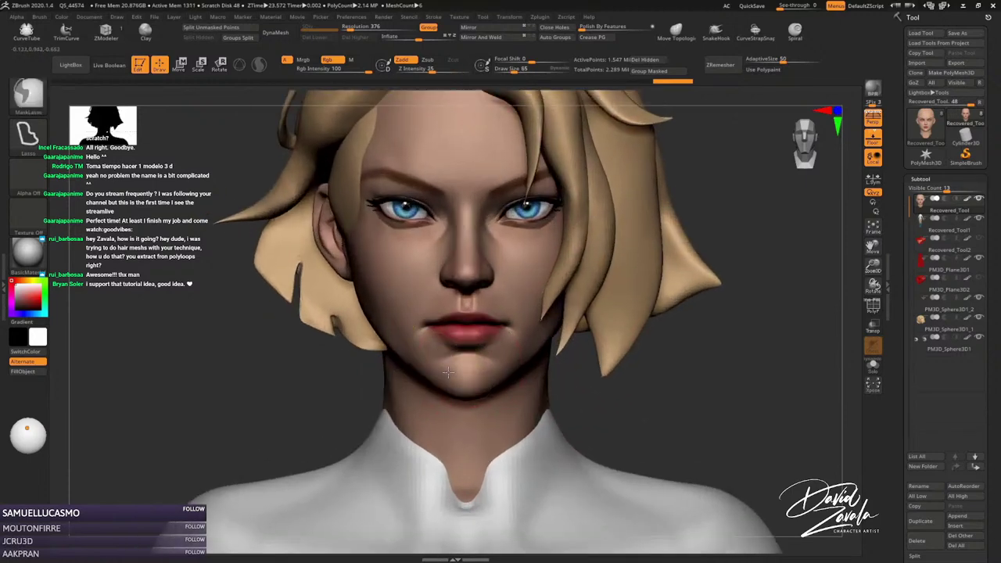
pyautogui.hotkey('ctrl', 'shift', 'z')
# Resize the brush to 54 and then 45 to touch up the mouth corners and chin.
pyautogui.press('s')
pyautogui.moveTo(428, 338); pyautogui.dragTo(416, 326)
pyautogui.press('s')
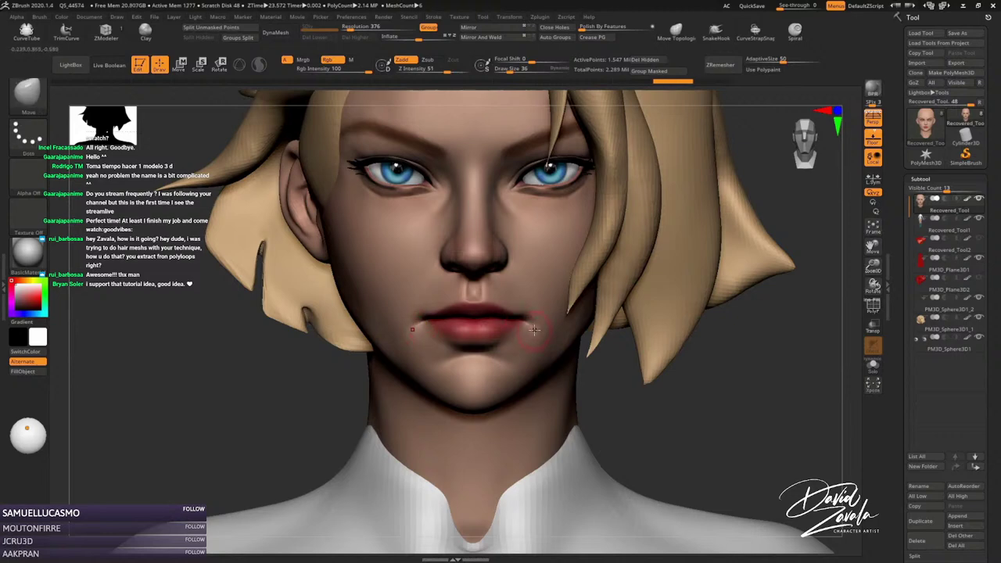
pyautogui.press('s')
pyautogui.moveTo(532, 329); pyautogui.dragTo(537, 337)
pyautogui.moveTo(534, 336); pyautogui.dragTo(504, 342, button='right')
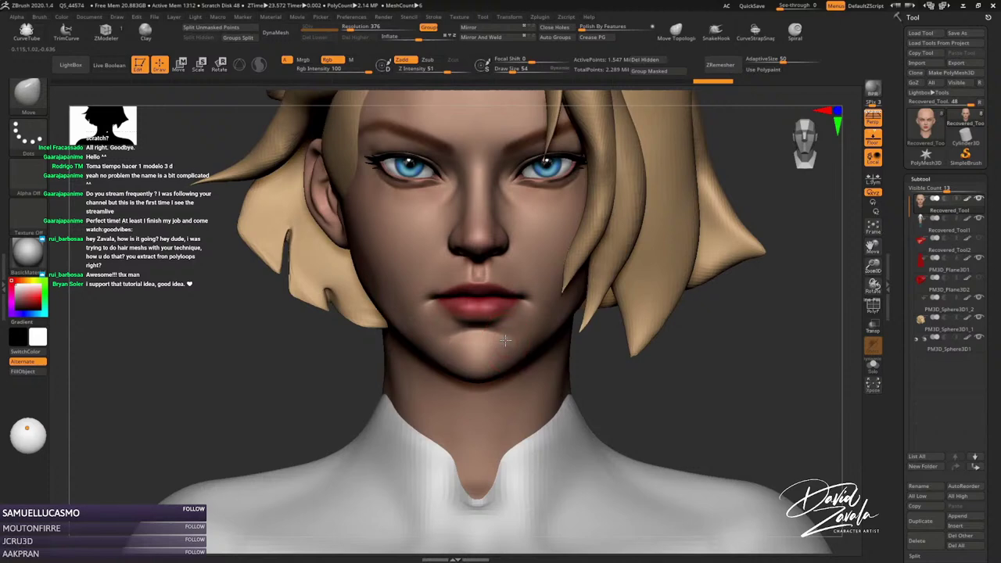
pyautogui.press('s')
pyautogui.moveTo(476, 334)
pyautogui.mouseDown()
pyautogui.moveTo(488, 334)
pyautogui.moveTo(484, 382)
pyautogui.moveTo(519, 310)
pyautogui.mouseUp()
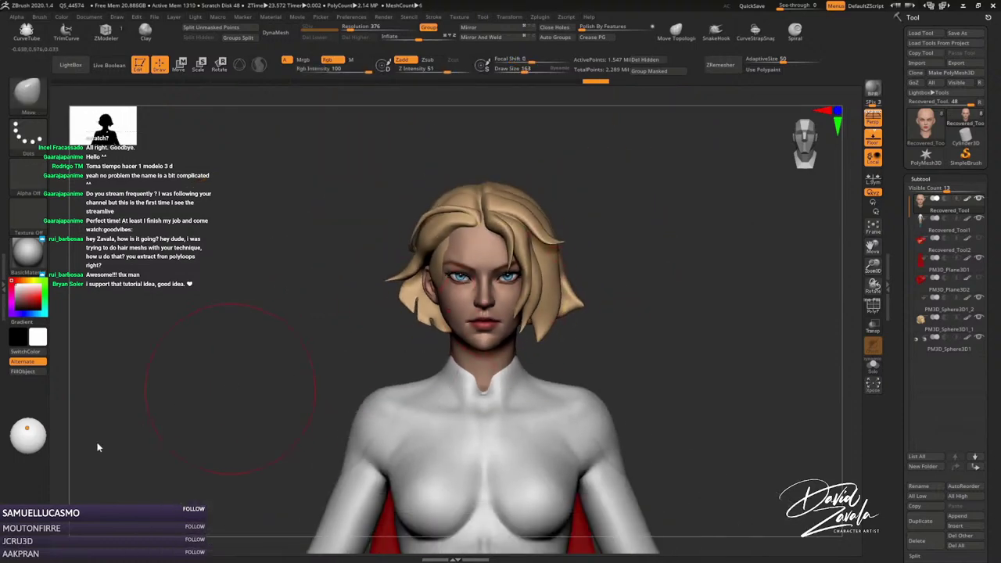
# Apply the SkinShade material and zoom out to frame the full figure.
pyautogui.click(30, 252)
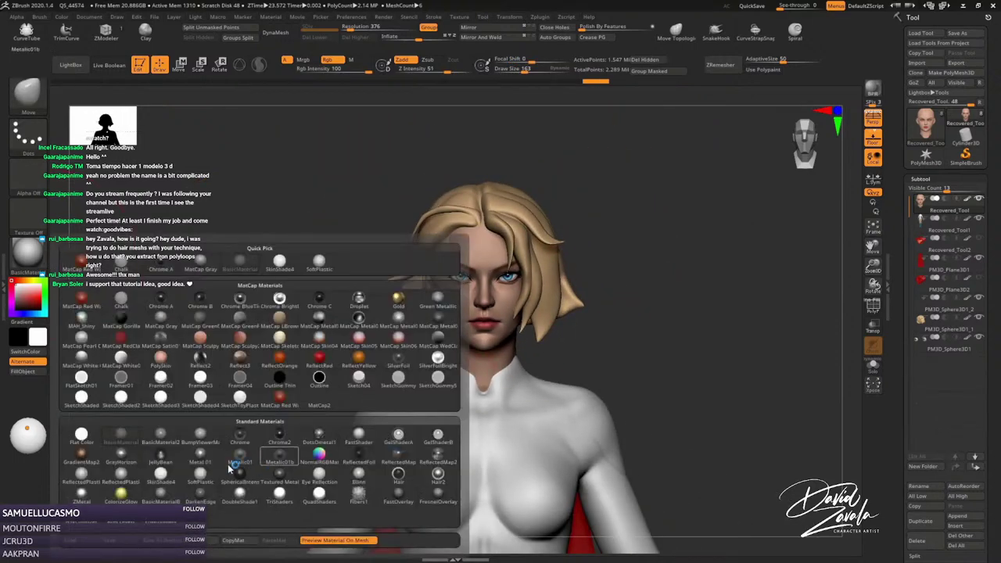
pyautogui.click(160, 474)
pyautogui.moveTo(425, 323)
pyautogui.keyDown('alt'); pyautogui.mouseDown()
pyautogui.moveTo(484, 333)
pyautogui.moveTo(482, 342)
pyautogui.mouseUp(); pyautogui.keyUp('alt')
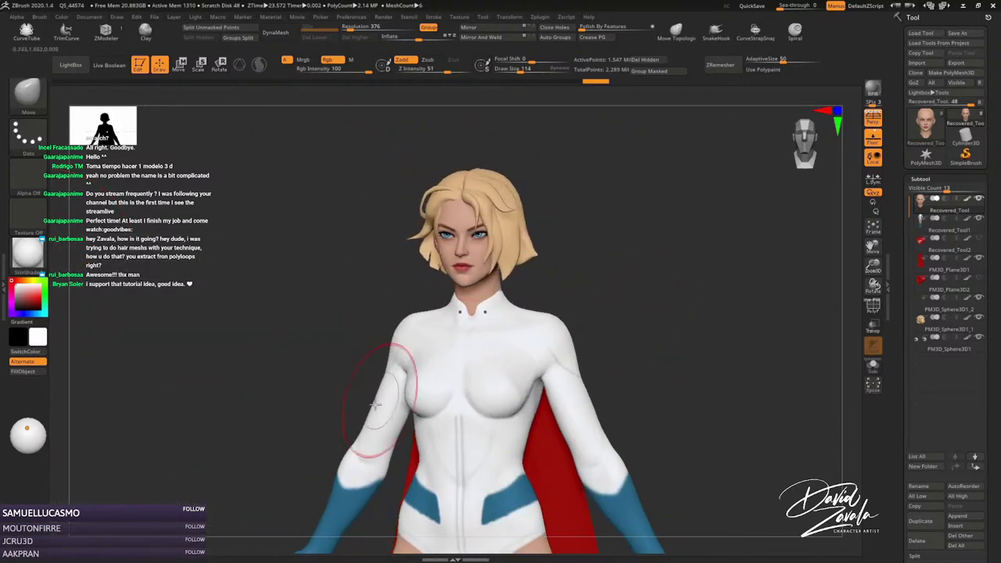
pyautogui.keyDown('alt'); pyautogui.moveTo(601, 285); pyautogui.dragTo(589, 258); pyautogui.keyUp('alt')
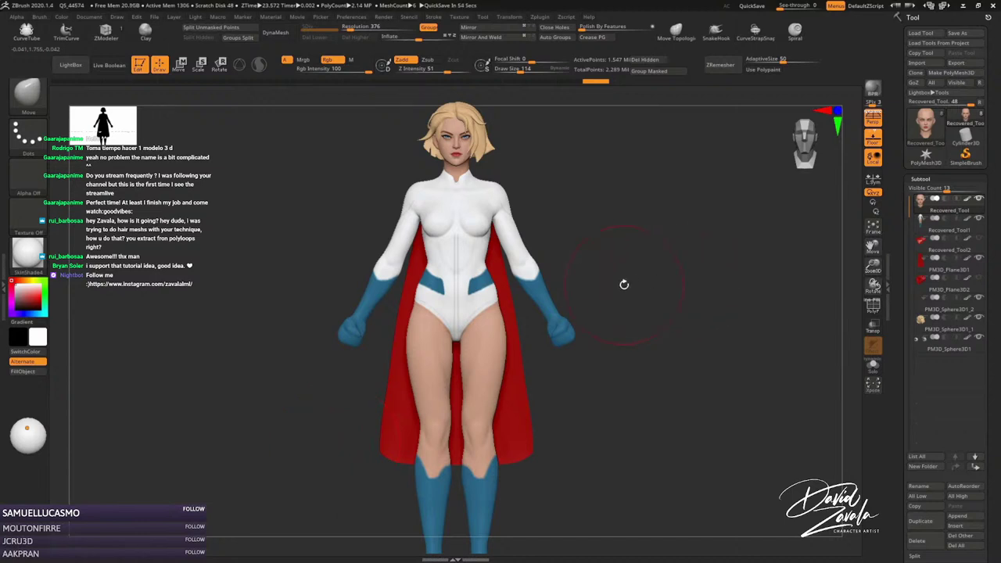
pyautogui.click(939, 228)
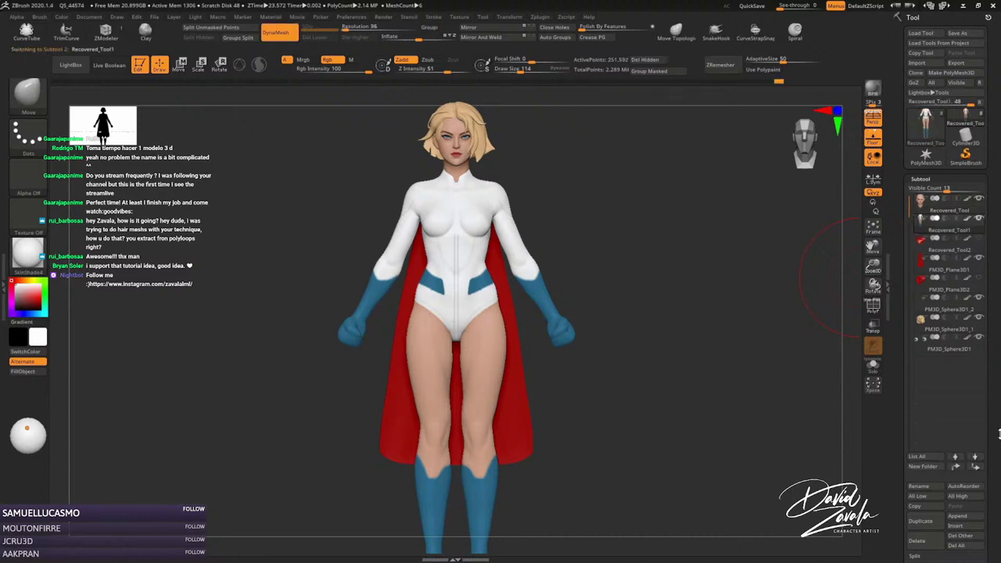
pyautogui.moveTo(999, 435); pyautogui.dragTo(959, 332)
pyautogui.click(928, 286)
pyautogui.press('Escape')
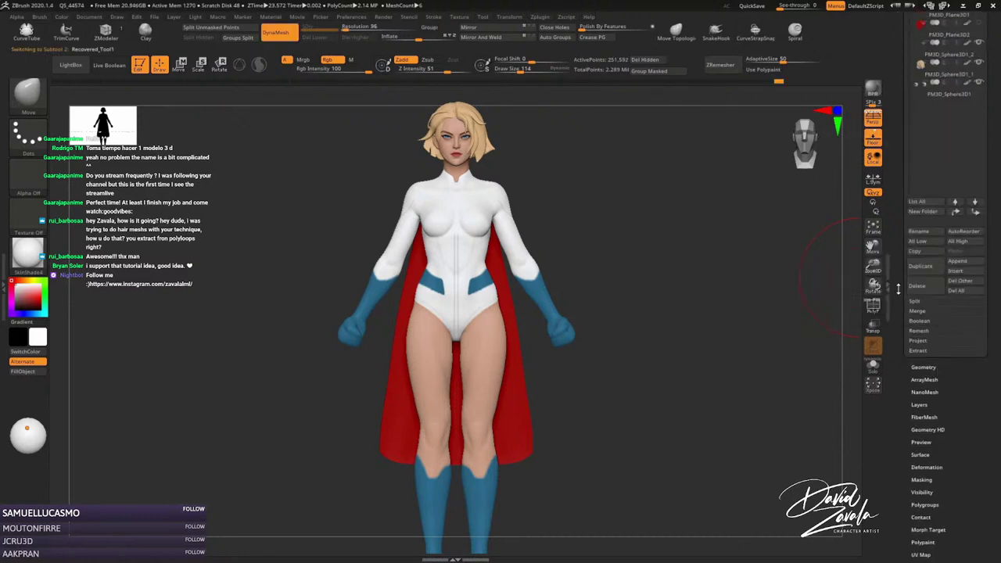
pyautogui.click(922, 270)
pyautogui.keyDown('alt'); pyautogui.moveTo(720, 315); pyautogui.dragTo(727, 352); pyautogui.keyUp('alt')
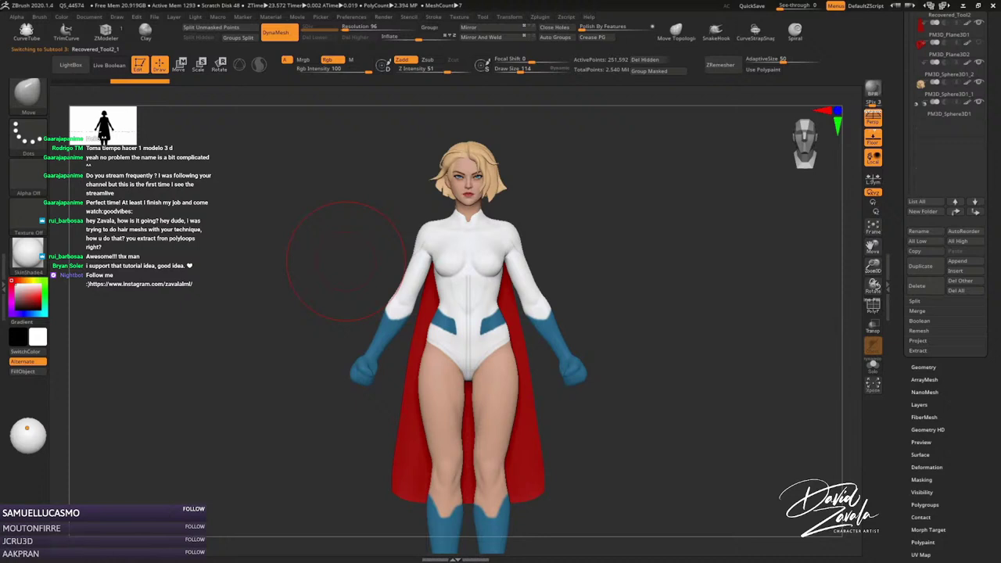
pyautogui.keyDown('alt'); pyautogui.moveTo(363, 272); pyautogui.dragTo(368, 235); pyautogui.keyUp('alt')
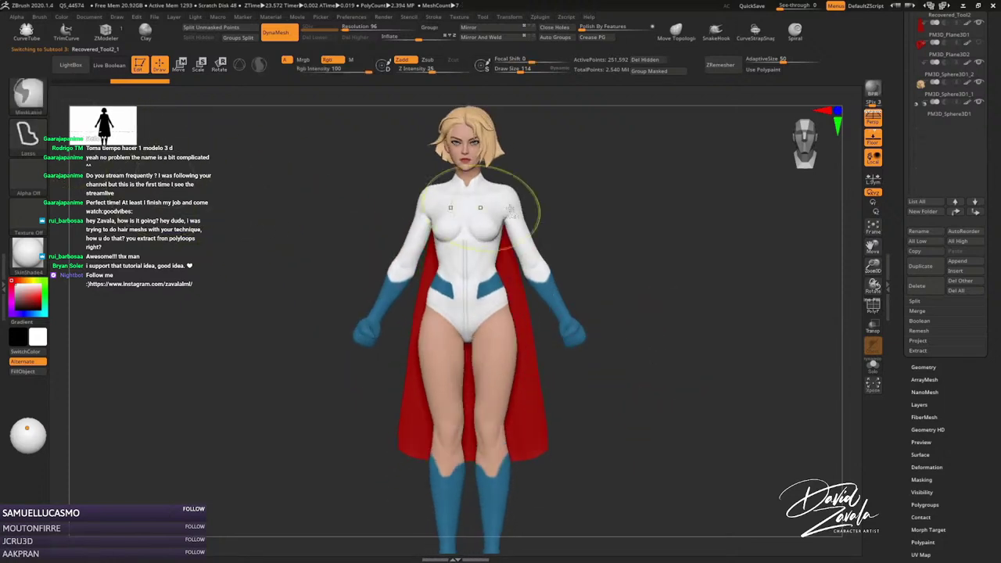
pyautogui.moveTo(596, 202)
pyautogui.keyDown('ctrl'); pyautogui.keyDown('shift'); pyautogui.mouseDown()
pyautogui.moveTo(548, 342)
pyautogui.moveTo(516, 258)
pyautogui.mouseUp(); pyautogui.keyUp('shift'); pyautogui.keyUp('ctrl')
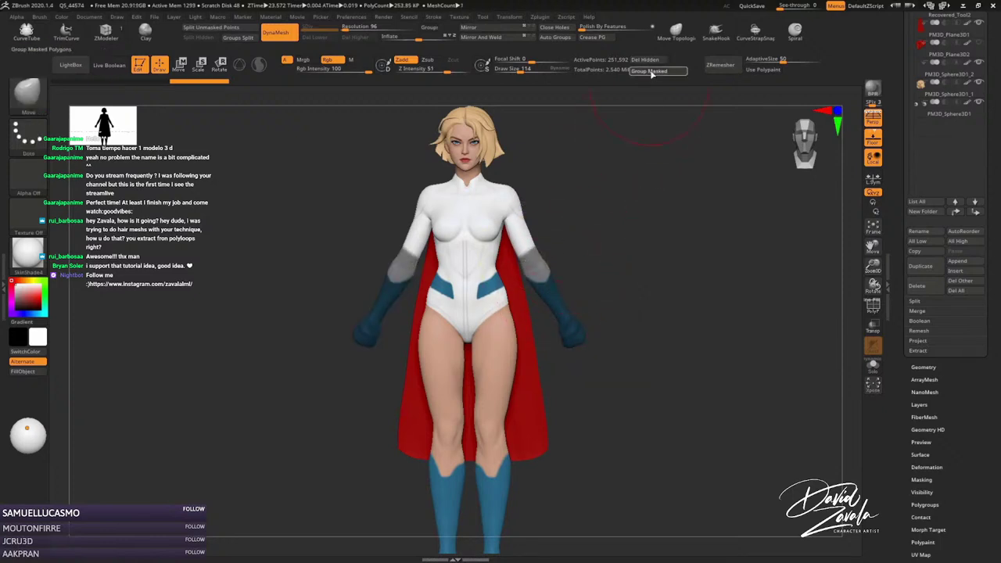
pyautogui.keyDown('ctrl'); pyautogui.click(606, 235); pyautogui.keyUp('ctrl')
pyautogui.scroll(3, 599, 282)
pyautogui.scroll(1, 604, 269)
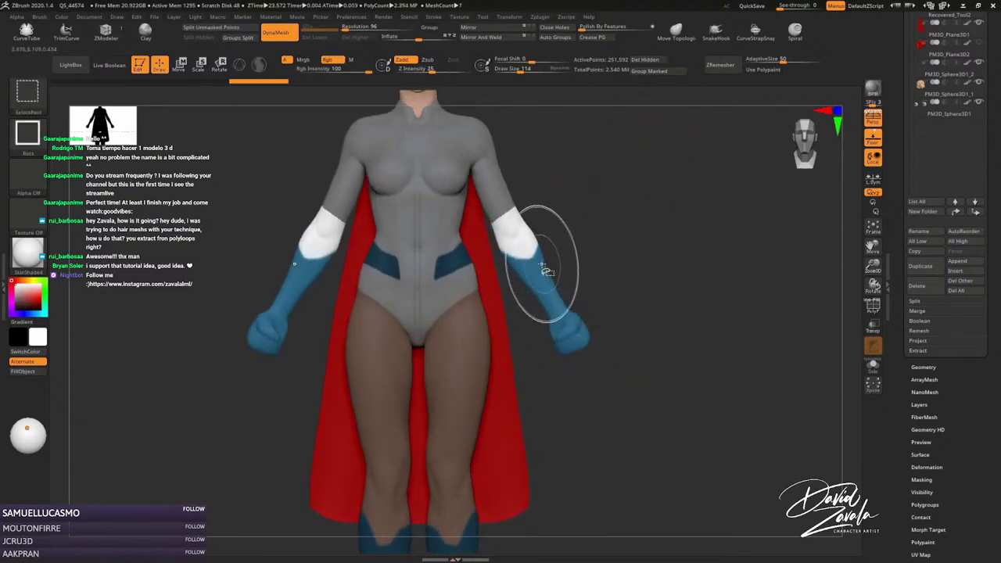
pyautogui.keyDown('ctrl'); pyautogui.moveTo(548, 280); pyautogui.dragTo(633, 226); pyautogui.keyUp('ctrl')
pyautogui.click(870, 366)
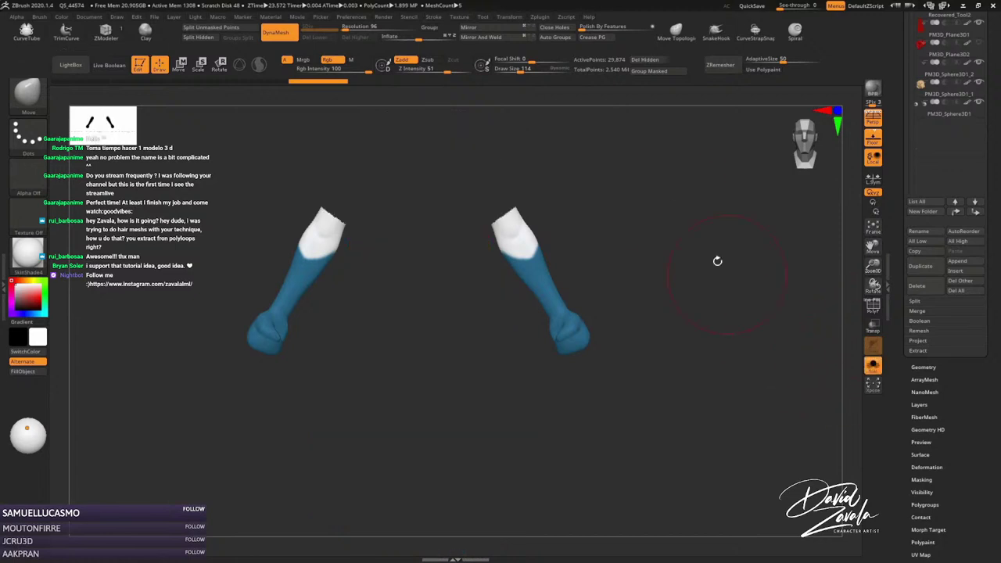
pyautogui.keyDown('alt'); pyautogui.moveTo(658, 252); pyautogui.dragTo(699, 259); pyautogui.keyUp('alt')
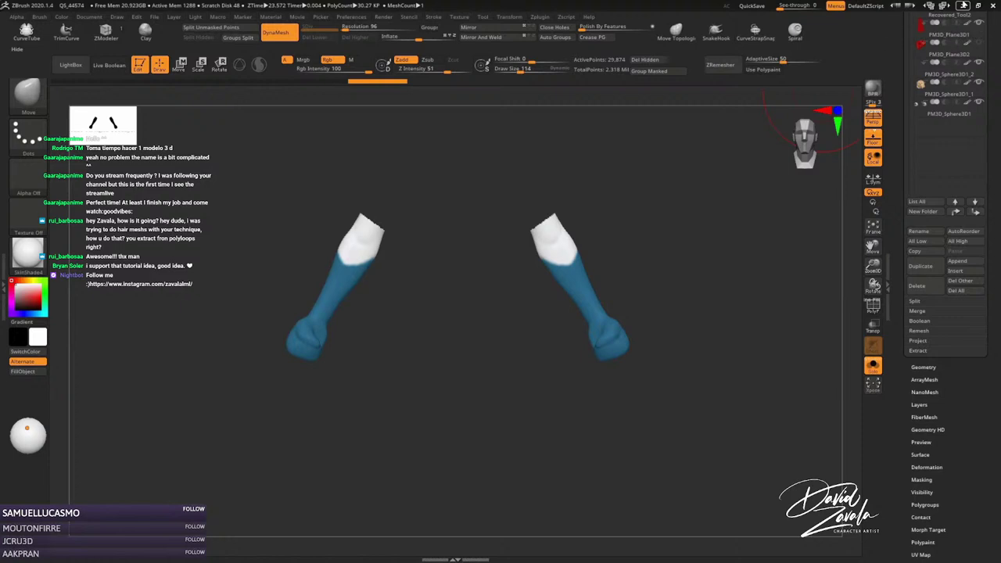
pyautogui.hotkey('ctrl', 'z')
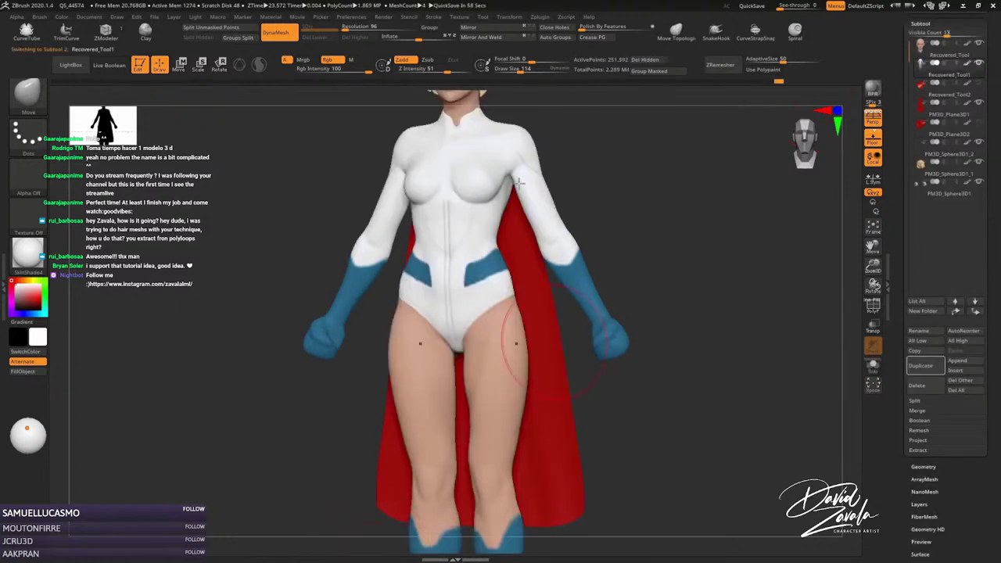
pyautogui.keyDown('alt'); pyautogui.moveTo(525, 125); pyautogui.dragTo(540, 212, button='right'); pyautogui.keyUp('alt')
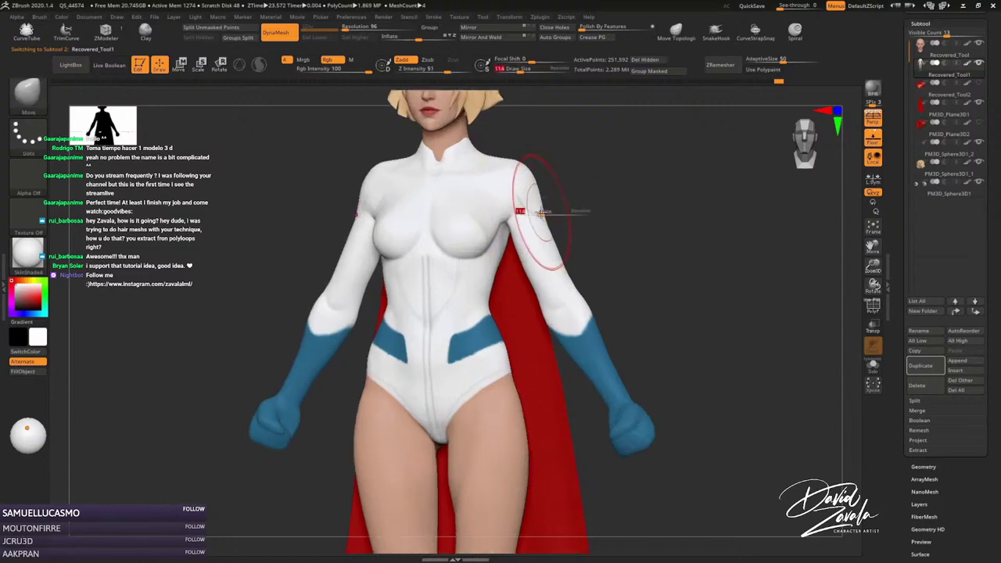
pyautogui.press('[')
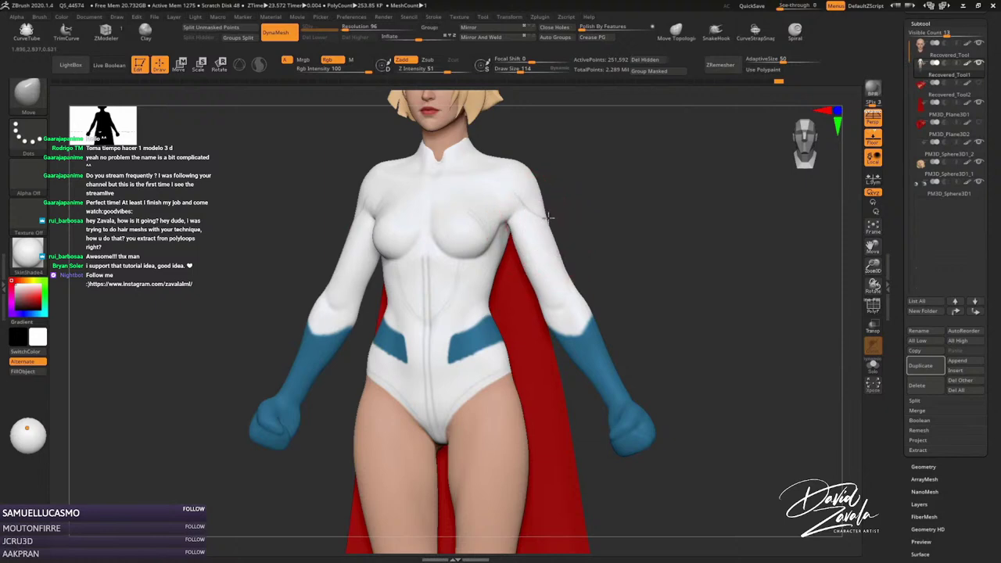
pyautogui.keyDown('alt'); pyautogui.moveTo(550, 226); pyautogui.dragTo(543, 199, button='right'); pyautogui.keyUp('alt')
pyautogui.press('s')
pyautogui.moveTo(547, 261); pyautogui.dragTo(567, 261)
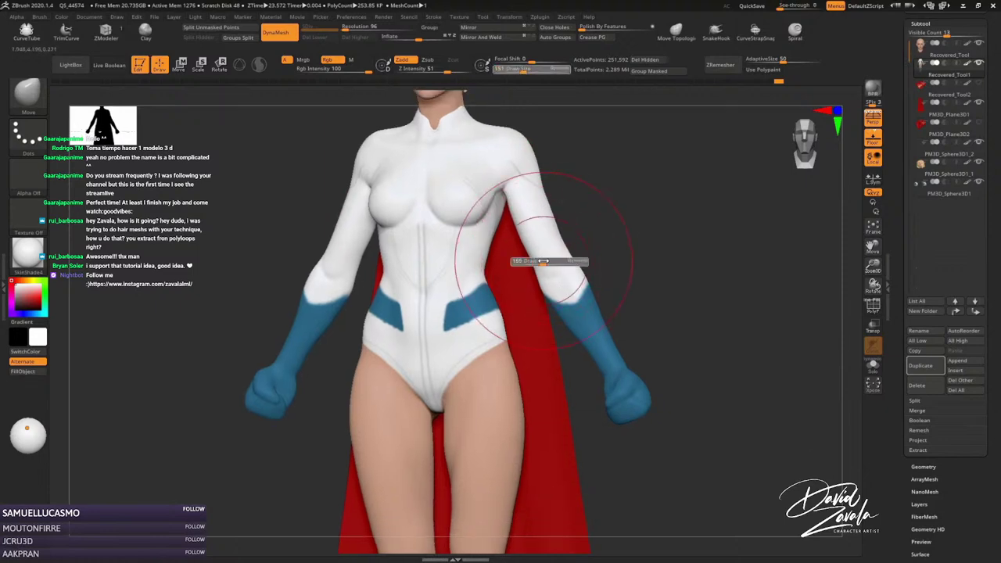
pyautogui.press('s')
pyautogui.moveTo(569, 297); pyautogui.dragTo(582, 297)
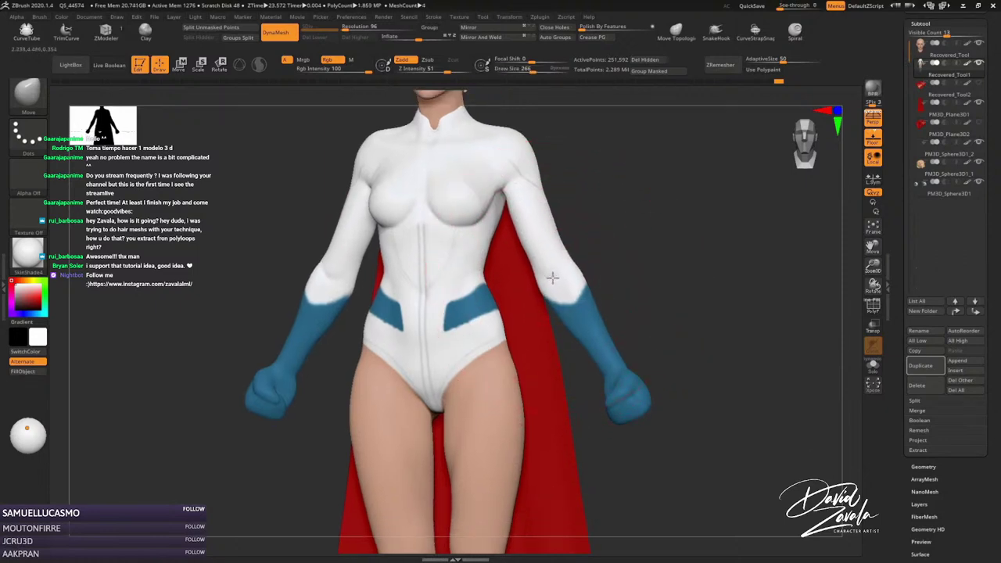
pyautogui.moveTo(315, 270)
pyautogui.keyDown('ctrl'); pyautogui.mouseDown(button='right')
pyautogui.moveTo(547, 261)
pyautogui.moveTo(525, 268)
pyautogui.moveTo(563, 290)
pyautogui.moveTo(530, 242)
pyautogui.moveTo(565, 219)
pyautogui.mouseUp(button='right'); pyautogui.keyUp('ctrl')
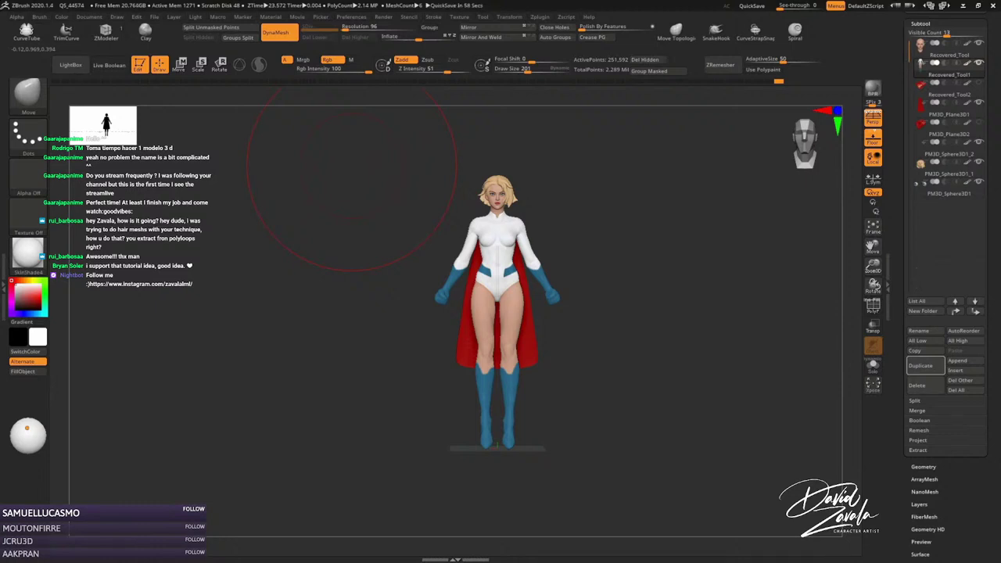
pyautogui.keyDown('ctrl'); pyautogui.moveTo(594, 231); pyautogui.dragTo(586, 288, button='right'); pyautogui.keyUp('ctrl')
pyautogui.press('s')
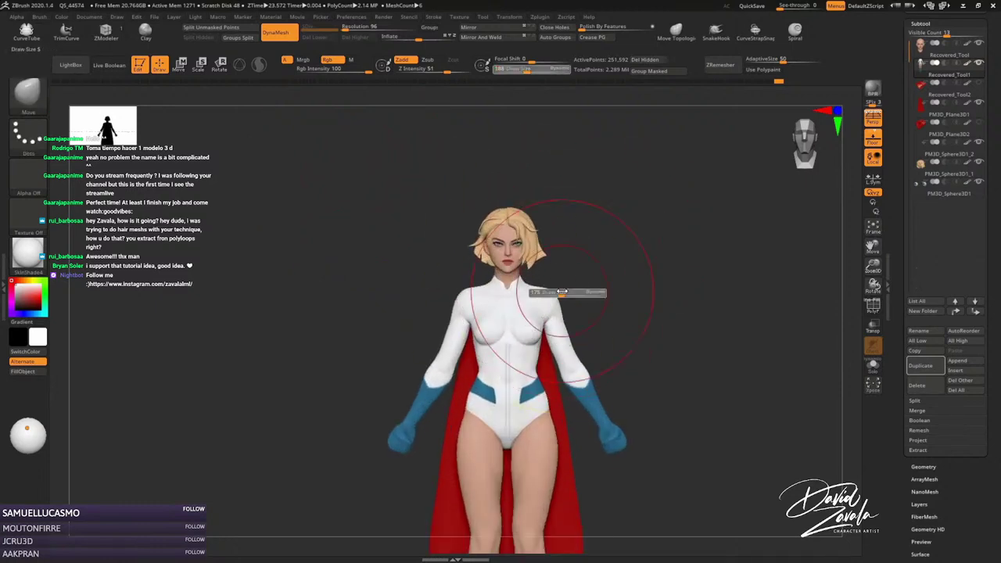
pyautogui.moveTo(587, 289); pyautogui.dragTo(510, 247)
pyautogui.moveTo(510, 247)
pyautogui.keyDown('ctrl'); pyautogui.mouseDown(button='right')
pyautogui.moveTo(537, 312)
pyautogui.moveTo(548, 273)
pyautogui.mouseUp(button='right'); pyautogui.keyUp('ctrl')
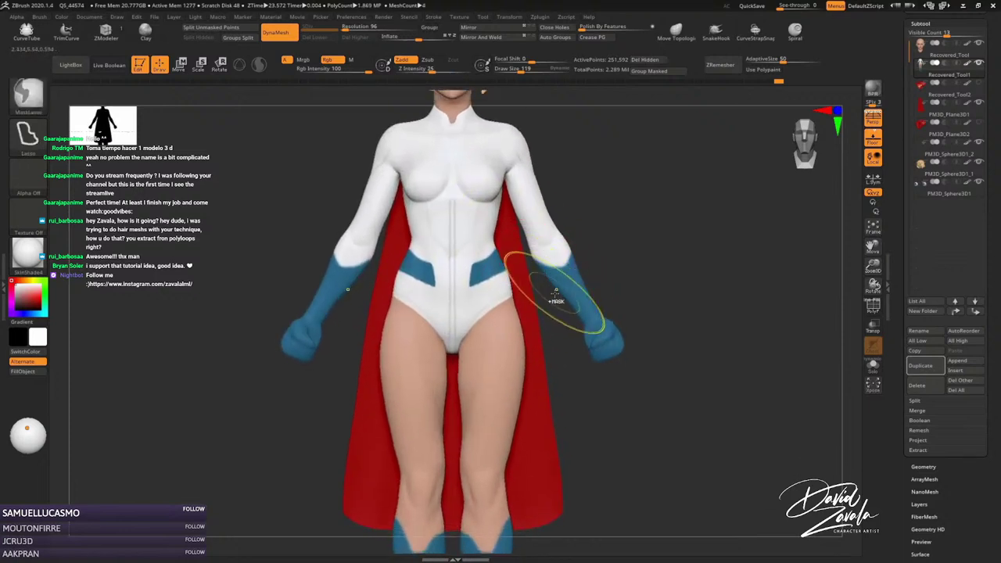
pyautogui.press('f')
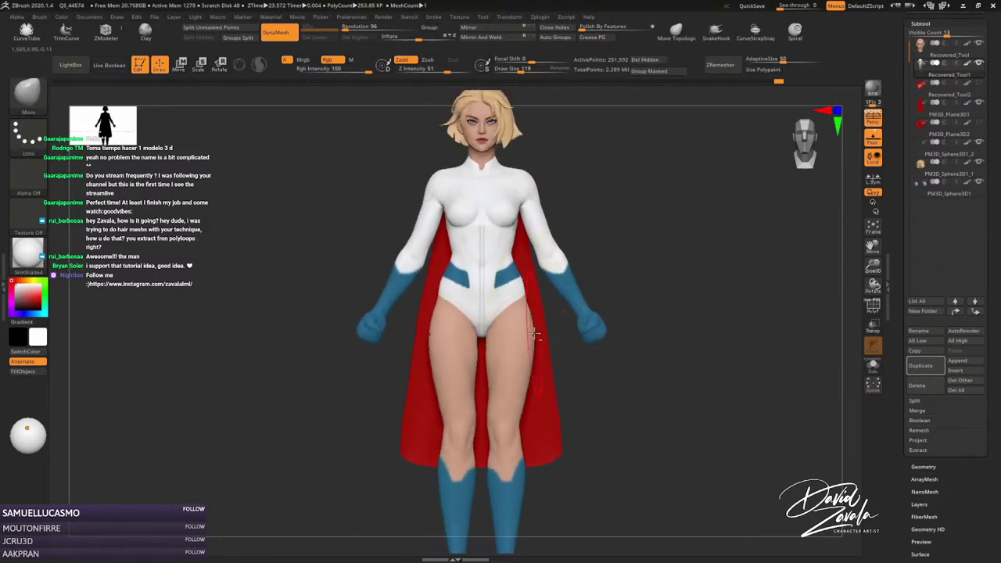
pyautogui.moveTo(559, 313)
pyautogui.keyDown('ctrl'); pyautogui.mouseDown(button='right')
pyautogui.moveTo(532, 320)
pyautogui.moveTo(500, 309)
pyautogui.mouseUp(button='right'); pyautogui.keyUp('ctrl')
pyautogui.keyDown('ctrl'); pyautogui.moveTo(367, 427); pyautogui.dragTo(501, 305, button='right'); pyautogui.keyUp('ctrl')
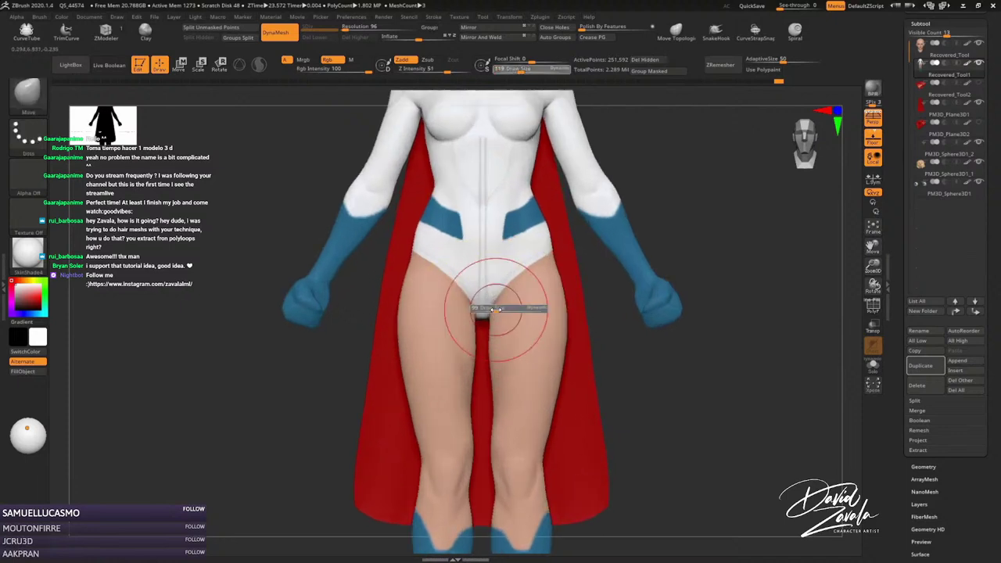
pyautogui.press('s')
pyautogui.moveTo(500, 294); pyautogui.dragTo(508, 281)
pyautogui.press('s')
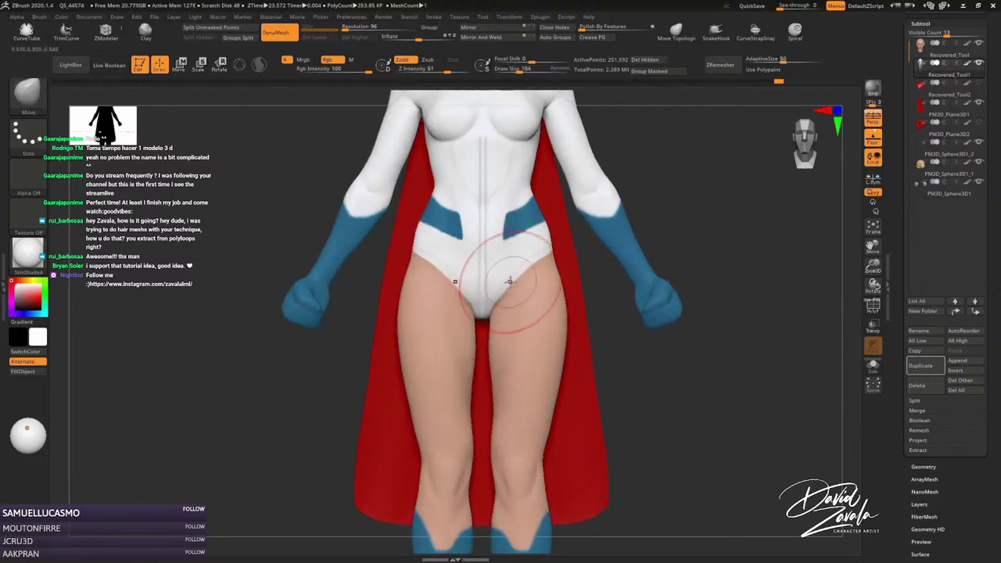
pyautogui.keyDown('ctrl'); pyautogui.moveTo(491, 324); pyautogui.dragTo(494, 308, button='right'); pyautogui.keyUp('ctrl')
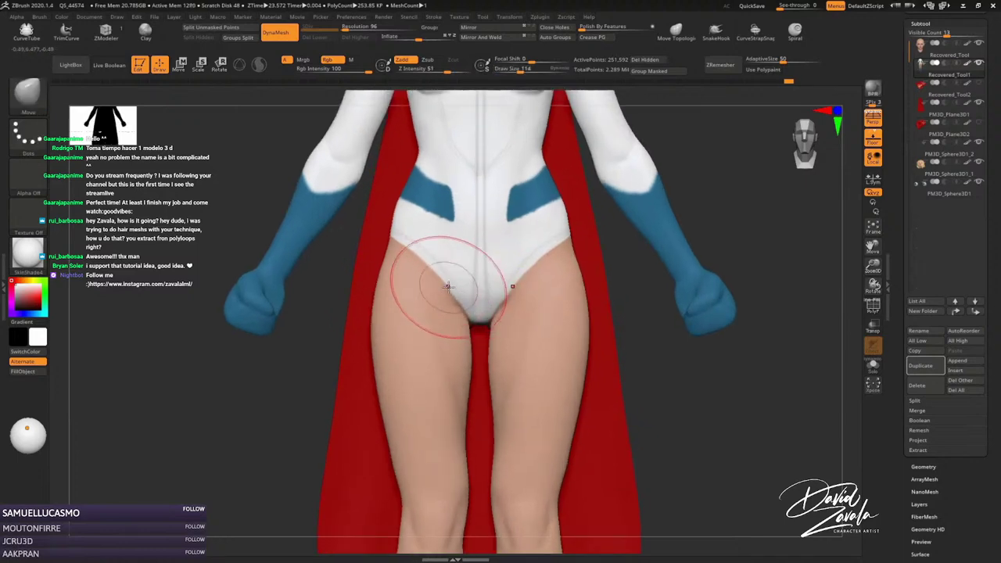
pyautogui.moveTo(425, 280)
pyautogui.keyDown('ctrl'); pyautogui.mouseDown(button='right')
pyautogui.moveTo(463, 297)
pyautogui.moveTo(483, 268)
pyautogui.moveTo(499, 309)
pyautogui.moveTo(480, 383)
pyautogui.moveTo(481, 318)
pyautogui.moveTo(498, 313)
pyautogui.moveTo(474, 337)
pyautogui.moveTo(474, 260)
pyautogui.moveTo(454, 242)
pyautogui.mouseUp(button='right'); pyautogui.keyUp('ctrl')
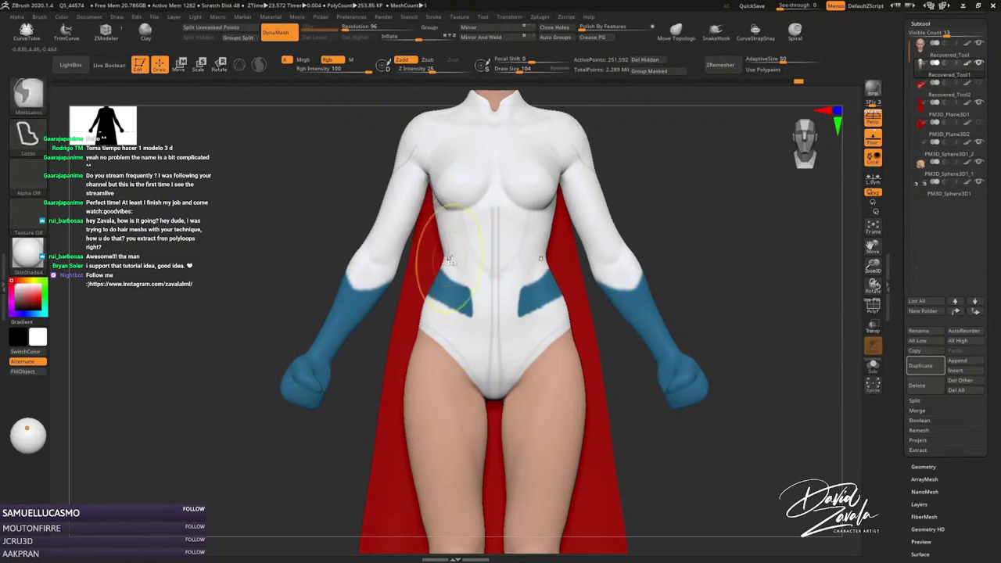
pyautogui.moveTo(426, 248)
pyautogui.keyDown('ctrl'); pyautogui.mouseDown(button='right')
pyautogui.moveTo(484, 286)
pyautogui.moveTo(514, 268)
pyautogui.moveTo(532, 273)
pyautogui.moveTo(516, 289)
pyautogui.moveTo(521, 310)
pyautogui.mouseUp(button='right'); pyautogui.keyUp('ctrl')
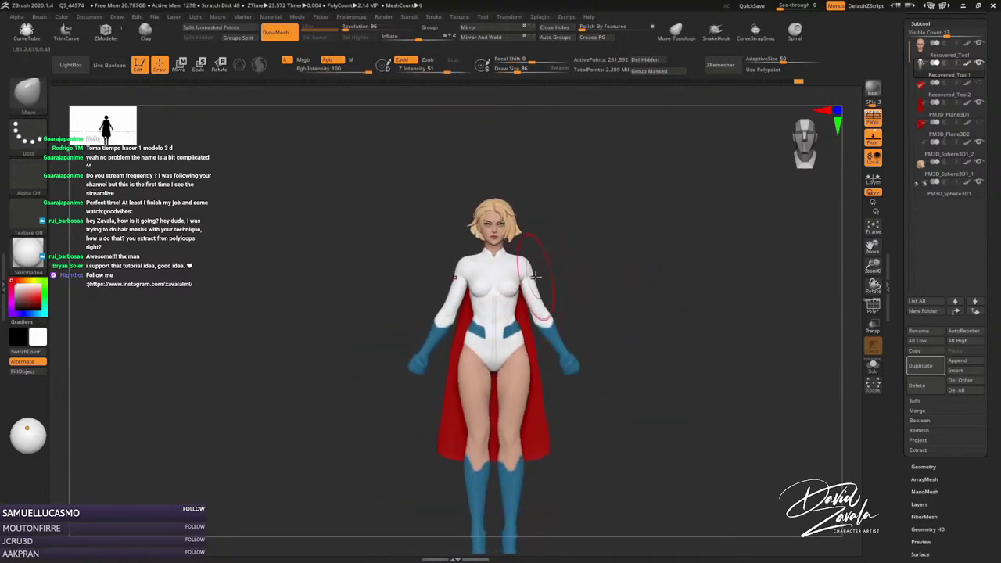
pyautogui.moveTo(528, 278)
pyautogui.mouseDown(button='right')
pyautogui.moveTo(516, 248)
pyautogui.moveTo(519, 287)
pyautogui.moveTo(435, 291)
pyautogui.mouseUp(button='right')
pyautogui.press('s')
pyautogui.moveTo(434, 291); pyautogui.dragTo(450, 294)
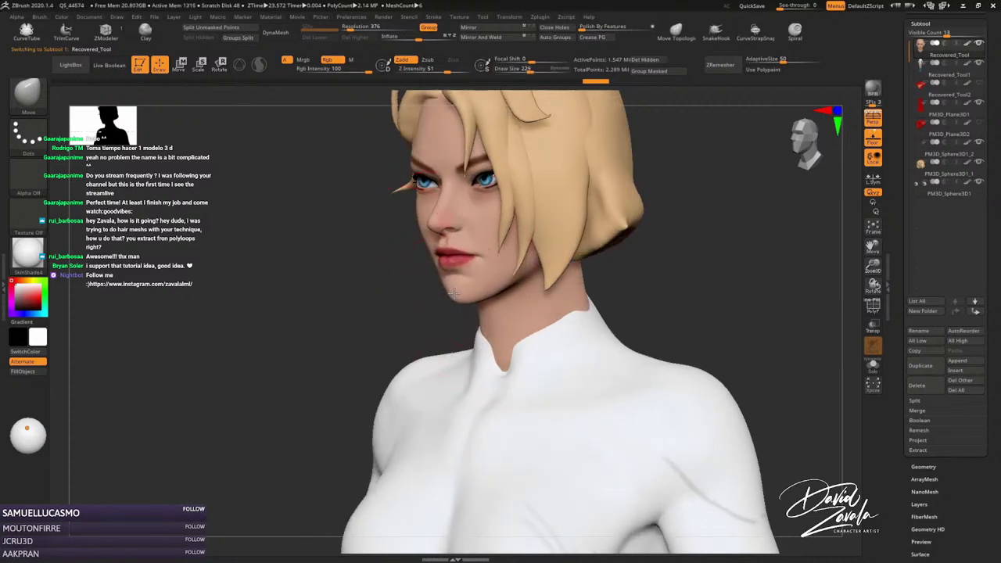
pyautogui.moveTo(454, 292)
pyautogui.mouseDown(button='right')
pyautogui.moveTo(502, 288)
pyautogui.moveTo(601, 215)
pyautogui.mouseUp(button='right')
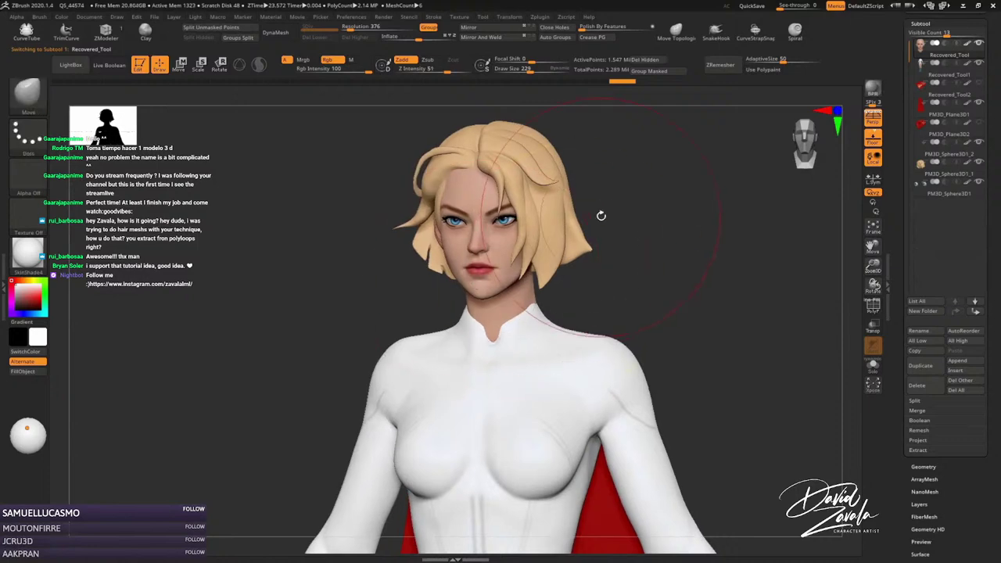
pyautogui.hotkey('ctrl', 'shift', 'z')
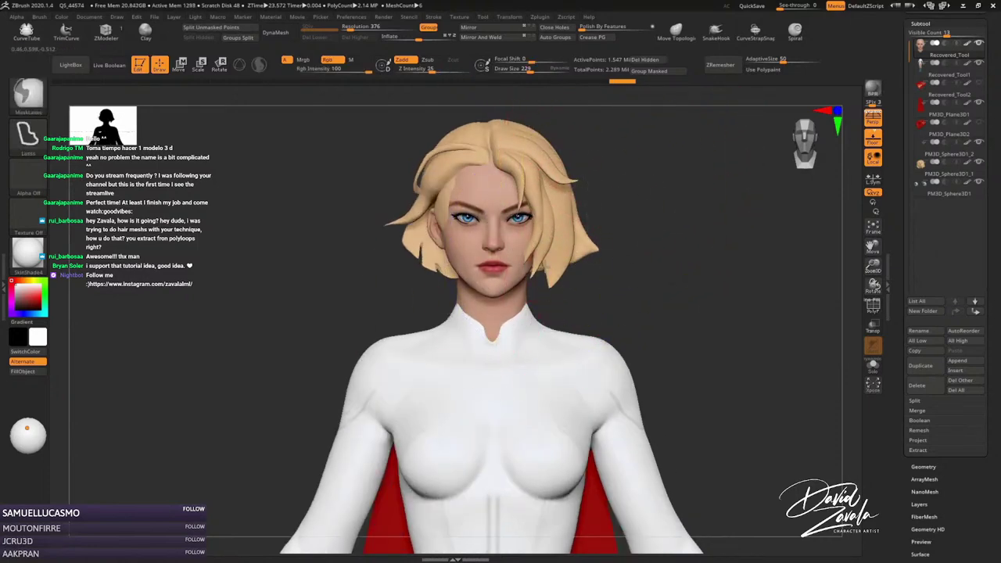
pyautogui.moveTo(610, 133)
pyautogui.mouseDown(button='right')
pyautogui.moveTo(548, 313)
pyautogui.moveTo(558, 341)
pyautogui.moveTo(594, 292)
pyautogui.moveTo(524, 313)
pyautogui.mouseUp(button='right')
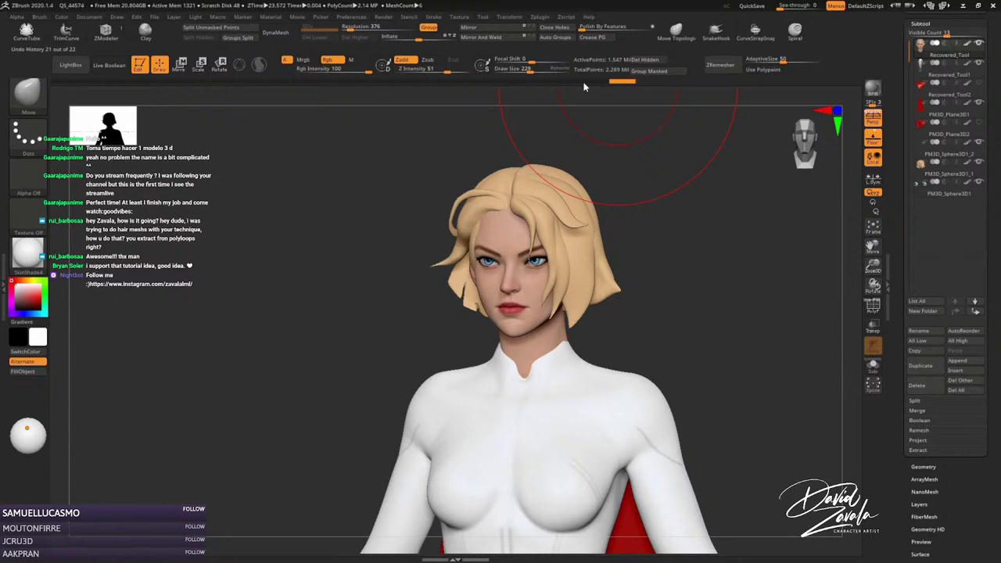
pyautogui.moveTo(548, 235)
pyautogui.keyDown('ctrl'); pyautogui.mouseDown(button='right')
pyautogui.moveTo(532, 265)
pyautogui.moveTo(519, 252)
pyautogui.moveTo(523, 270)
pyautogui.moveTo(505, 250)
pyautogui.mouseUp(button='right'); pyautogui.keyUp('ctrl')
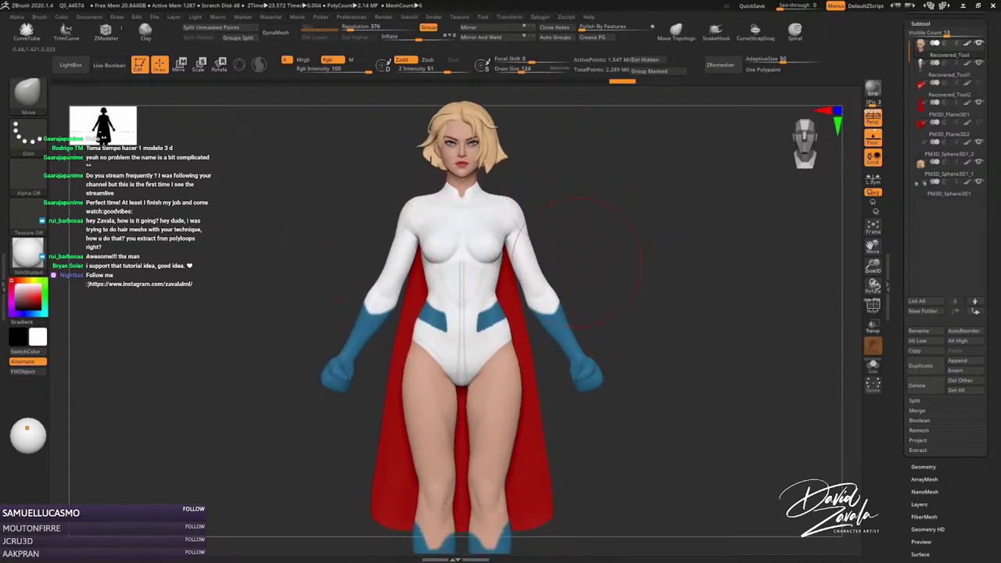
pyautogui.moveTo(590, 284)
pyautogui.keyDown('alt'); pyautogui.mouseDown(button='right')
pyautogui.moveTo(557, 261)
pyautogui.moveTo(572, 268)
pyautogui.mouseUp(button='right'); pyautogui.keyUp('alt')
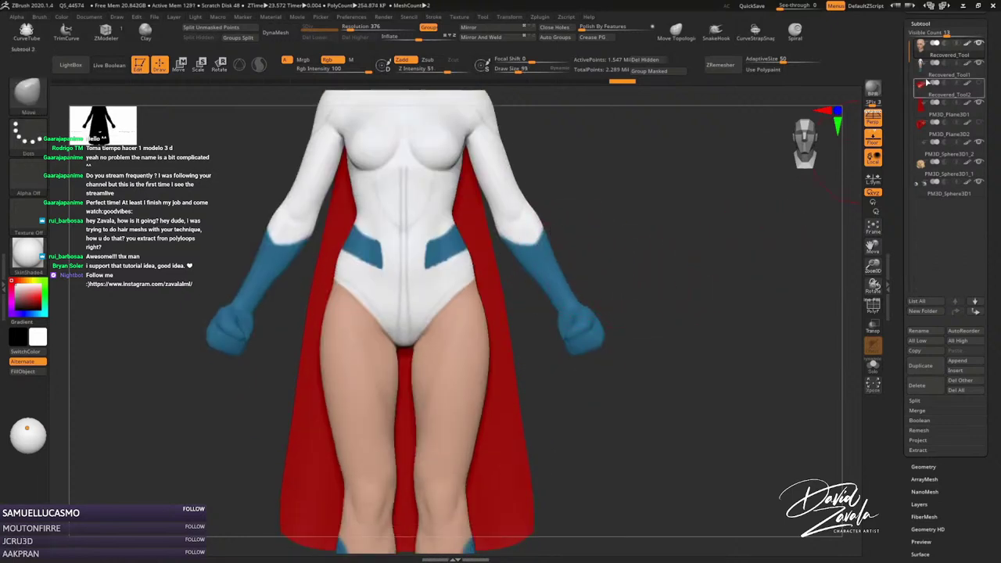
# Duplicate Recovered_Tool2 and delete everything except the two gloves.
pyautogui.click(921, 365)
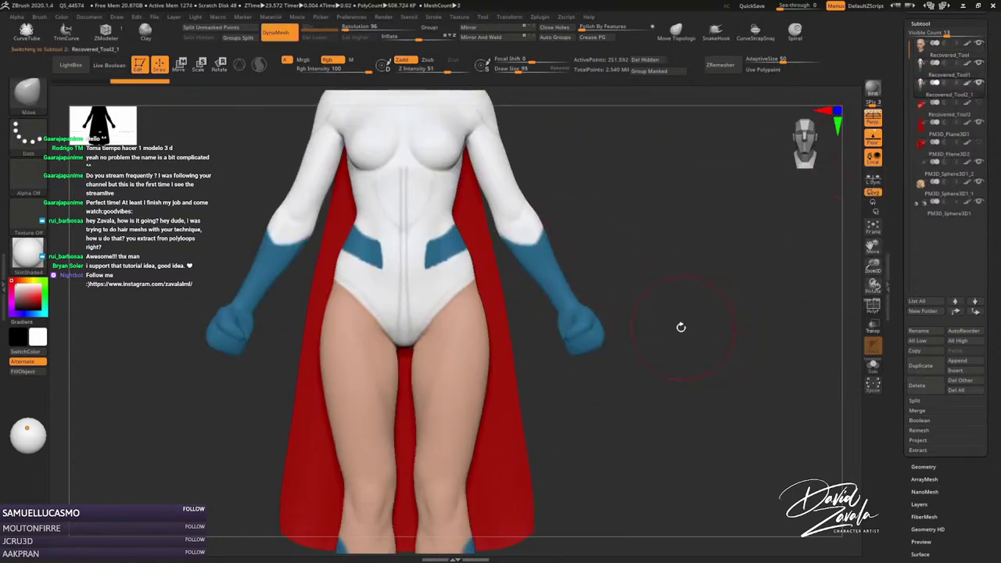
pyautogui.keyDown('ctrl'); pyautogui.keyDown('shift'); pyautogui.moveTo(620, 285); pyautogui.dragTo(525, 352); pyautogui.keyUp('shift'); pyautogui.keyUp('ctrl')
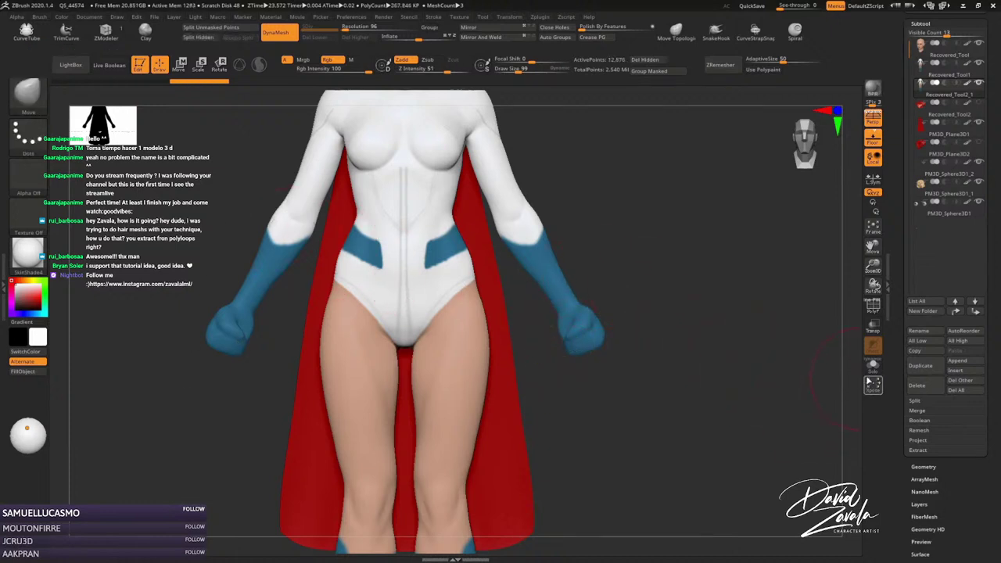
pyautogui.click(872, 366)
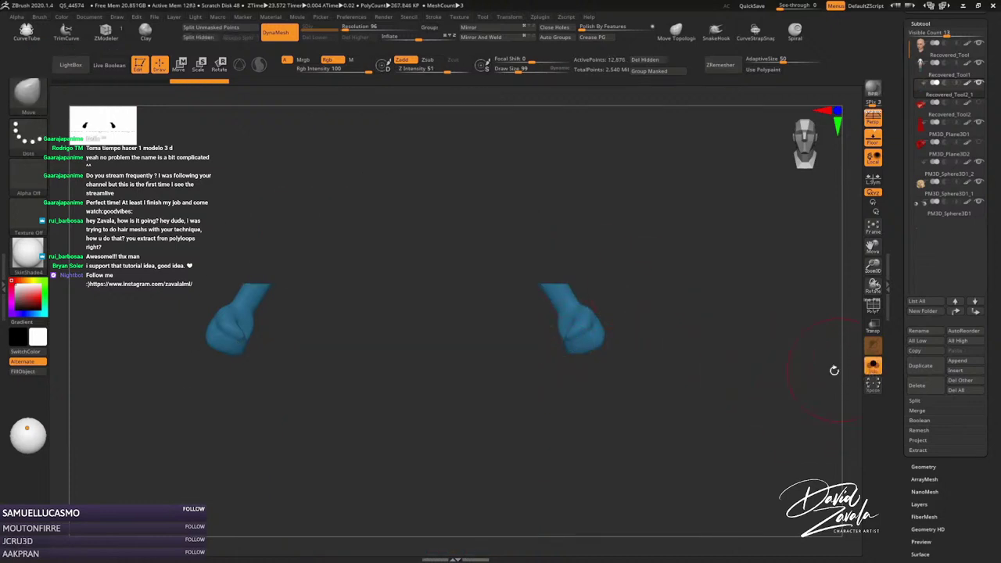
pyautogui.keyDown('ctrl'); pyautogui.keyDown('shift'); pyautogui.click(629, 286); pyautogui.keyUp('shift'); pyautogui.keyUp('ctrl')
pyautogui.keyDown('ctrl'); pyautogui.keyDown('shift'); pyautogui.moveTo(638, 251); pyautogui.dragTo(540, 420); pyautogui.keyUp('shift'); pyautogui.keyUp('ctrl')
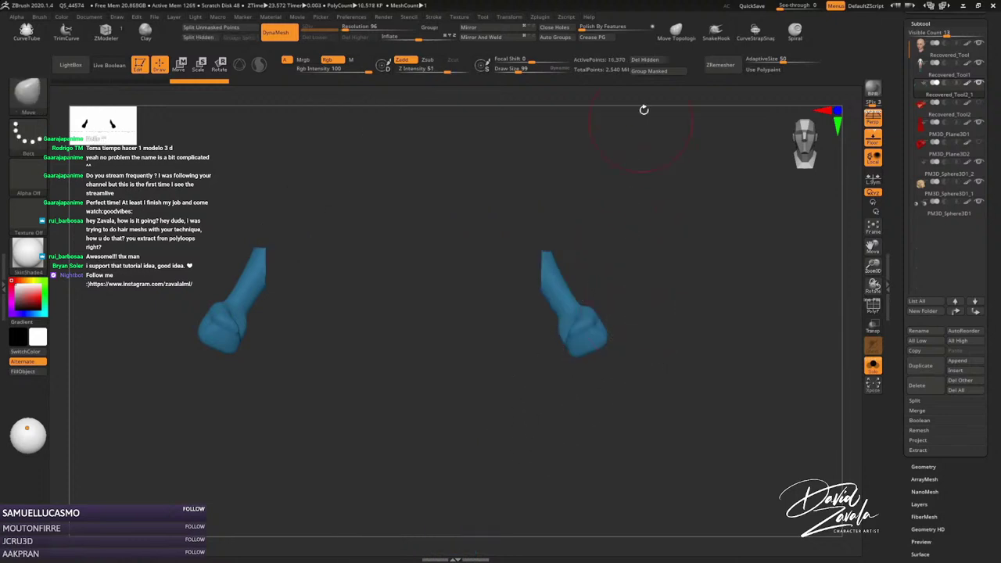
pyautogui.click(649, 60)
# Hide one glove and DynaMesh the remaining glove and forearm.
pyautogui.moveTo(610, 227); pyautogui.dragTo(574, 250)
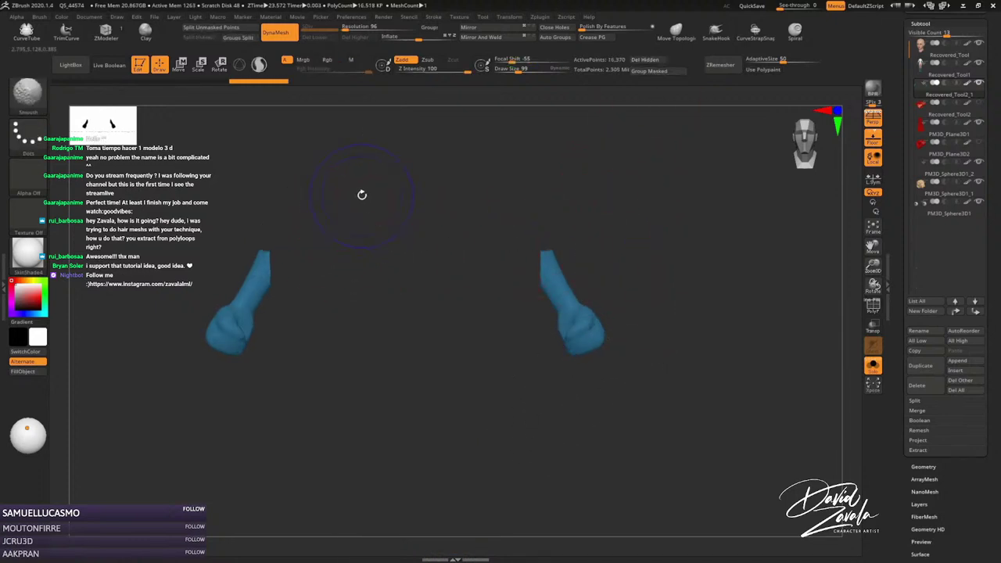
pyautogui.keyDown('ctrl'); pyautogui.keyDown('alt'); pyautogui.keyDown('shift'); pyautogui.moveTo(360, 180); pyautogui.dragTo(212, 423); pyautogui.keyUp('shift'); pyautogui.keyUp('alt'); pyautogui.keyUp('ctrl')
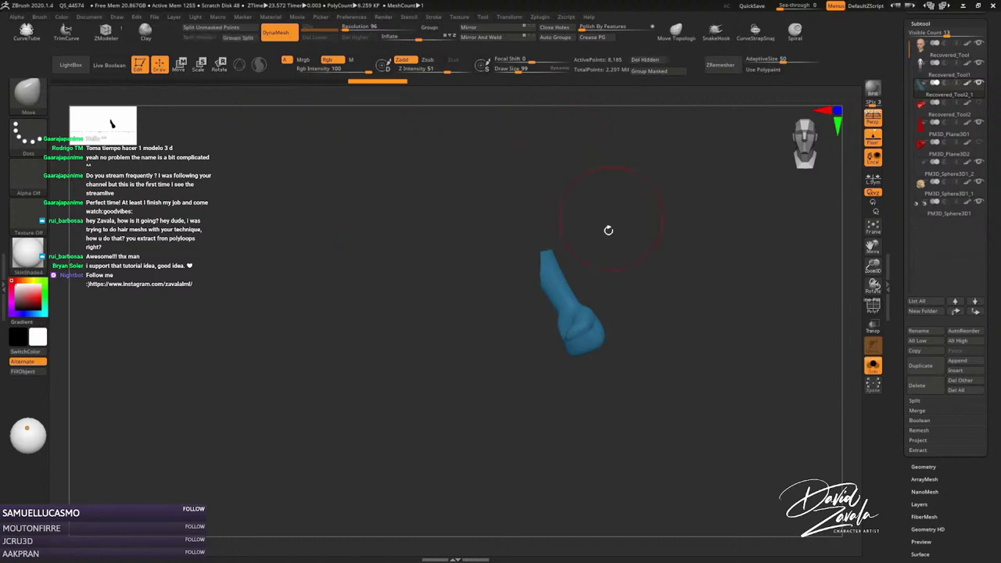
pyautogui.moveTo(608, 227)
pyautogui.mouseDown()
pyautogui.moveTo(512, 286)
pyautogui.moveTo(548, 258)
pyautogui.mouseUp()
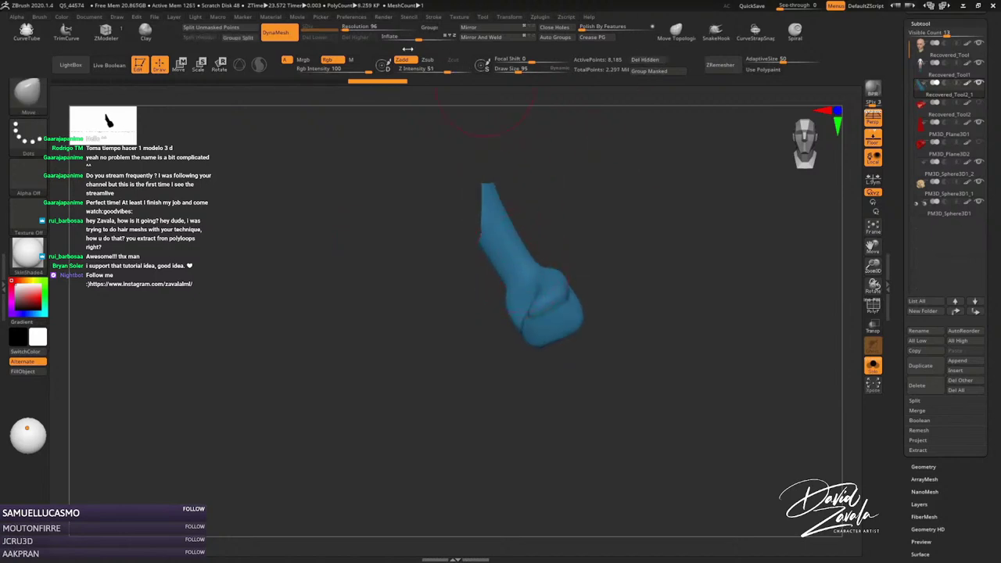
pyautogui.click(285, 39)
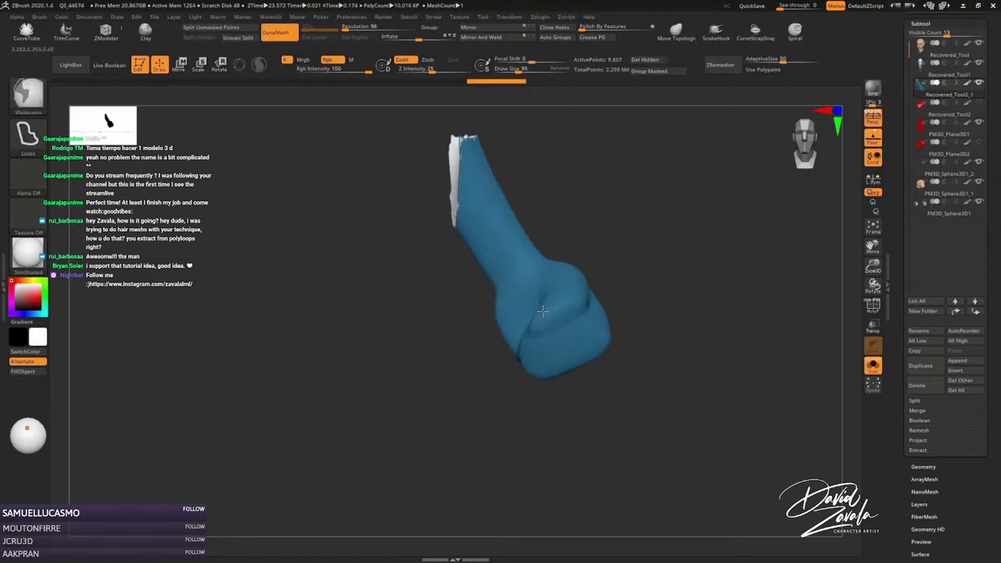
# Zoom in on the remeshed glove and orbit it, switching between Move and DamStandard brushes.
pyautogui.moveTo(480, 257)
pyautogui.keyDown('alt'); pyautogui.mouseDown()
pyautogui.moveTo(459, 188)
pyautogui.moveTo(493, 232)
pyautogui.moveTo(516, 203)
pyautogui.moveTo(538, 261)
pyautogui.moveTo(561, 272)
pyautogui.moveTo(510, 262)
pyautogui.mouseUp(); pyautogui.keyUp('alt')
pyautogui.press('b')
pyautogui.press('m')
pyautogui.press('v')
pyautogui.press('b')
pyautogui.press('d')
pyautogui.press('s')
pyautogui.moveTo(535, 223)
pyautogui.mouseDown()
pyautogui.moveTo(558, 246)
pyautogui.moveTo(534, 223)
pyautogui.mouseUp()
pyautogui.moveTo(473, 274)
pyautogui.mouseDown()
pyautogui.moveTo(497, 261)
pyautogui.moveTo(535, 308)
pyautogui.mouseUp()
pyautogui.moveTo(492, 273)
pyautogui.mouseDown()
pyautogui.moveTo(478, 301)
pyautogui.moveTo(560, 233)
pyautogui.moveTo(595, 276)
pyautogui.mouseUp()
pyautogui.moveTo(603, 327); pyautogui.dragTo(599, 313)
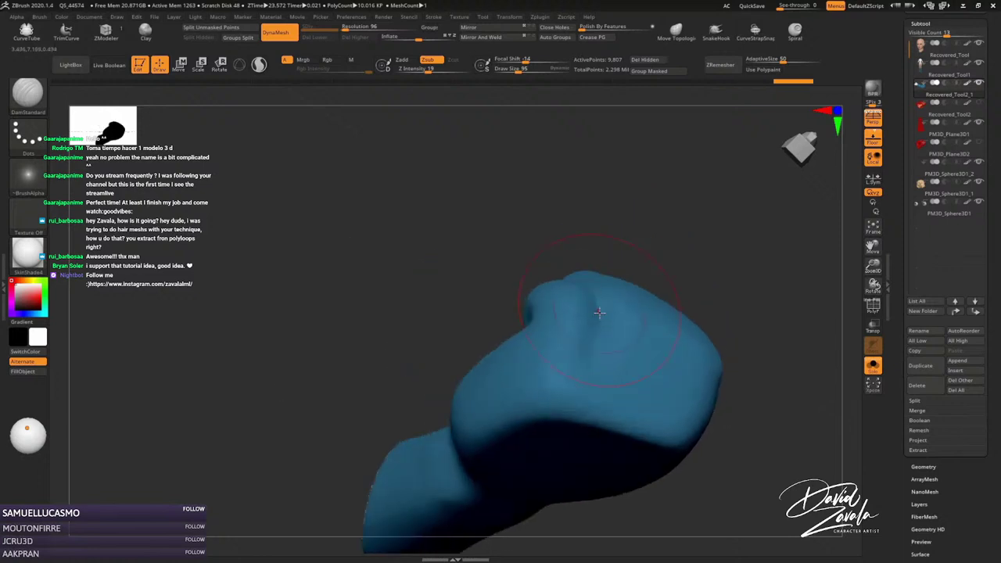
pyautogui.moveTo(585, 356)
pyautogui.mouseDown()
pyautogui.moveTo(546, 330)
pyautogui.moveTo(568, 382)
pyautogui.moveTo(637, 335)
pyautogui.moveTo(556, 261)
pyautogui.mouseUp()
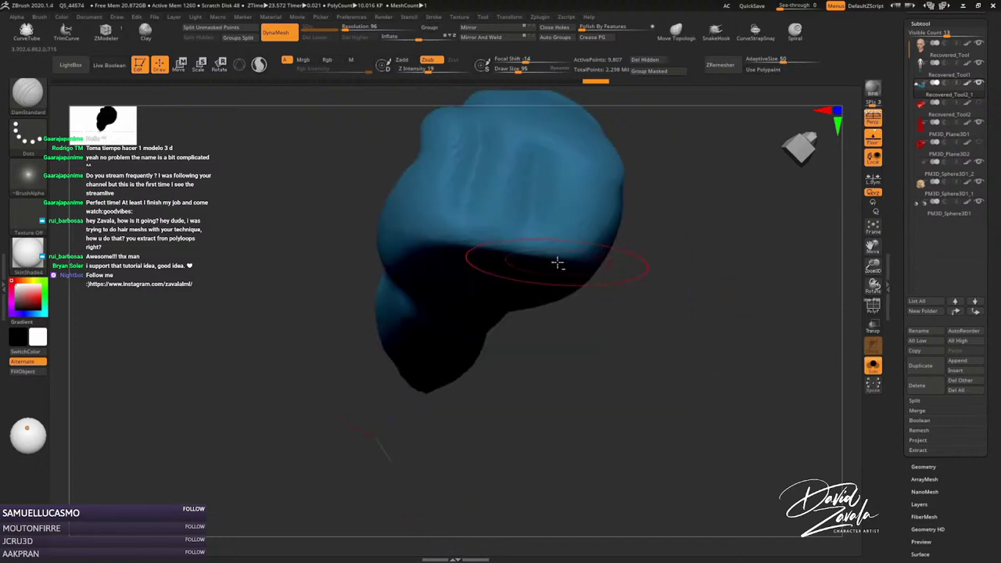
# Reshape the thumb with Move and carve with DamStandard while orbiting the fist.
pyautogui.press('ctrl')
pyautogui.moveTo(540, 145)
pyautogui.mouseDown(button='right')
pyautogui.moveTo(527, 350)
pyautogui.moveTo(529, 327)
pyautogui.moveTo(579, 343)
pyautogui.mouseUp(button='right')
pyautogui.press('b')
pyautogui.press('m')
pyautogui.press('v')
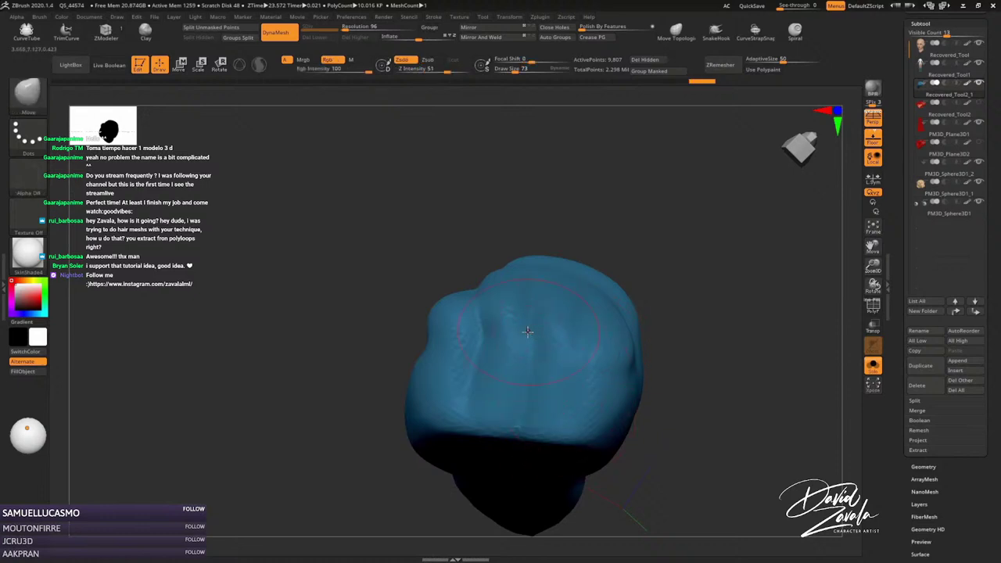
pyautogui.press('b')
pyautogui.press('d')
pyautogui.press('s')
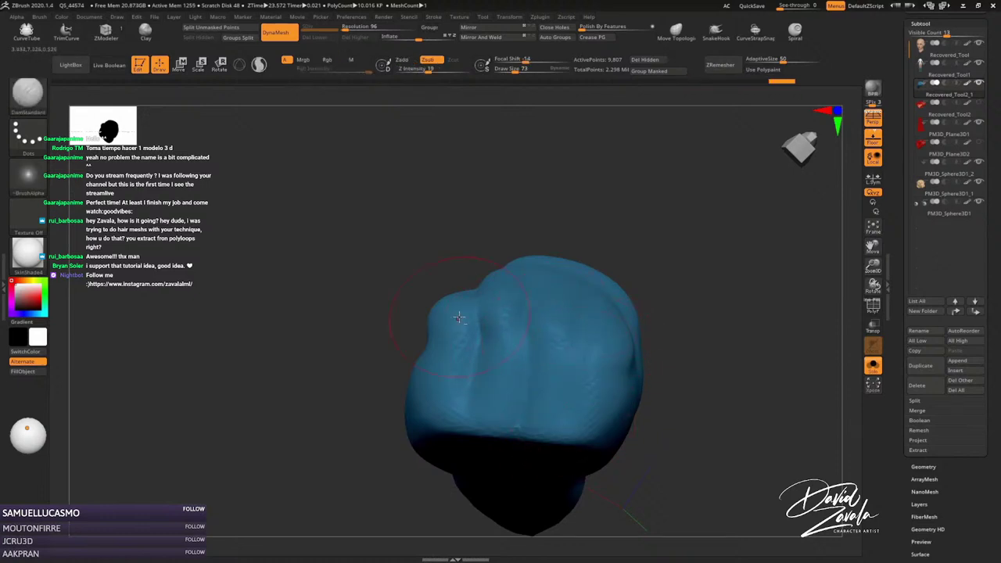
pyautogui.moveTo(460, 318)
pyautogui.mouseDown(button='right')
pyautogui.moveTo(556, 311)
pyautogui.moveTo(573, 297)
pyautogui.moveTo(597, 338)
pyautogui.mouseUp(button='right')
pyautogui.scroll(3, 570, 288)
pyautogui.moveTo(568, 301); pyautogui.dragTo(541, 311, button='right')
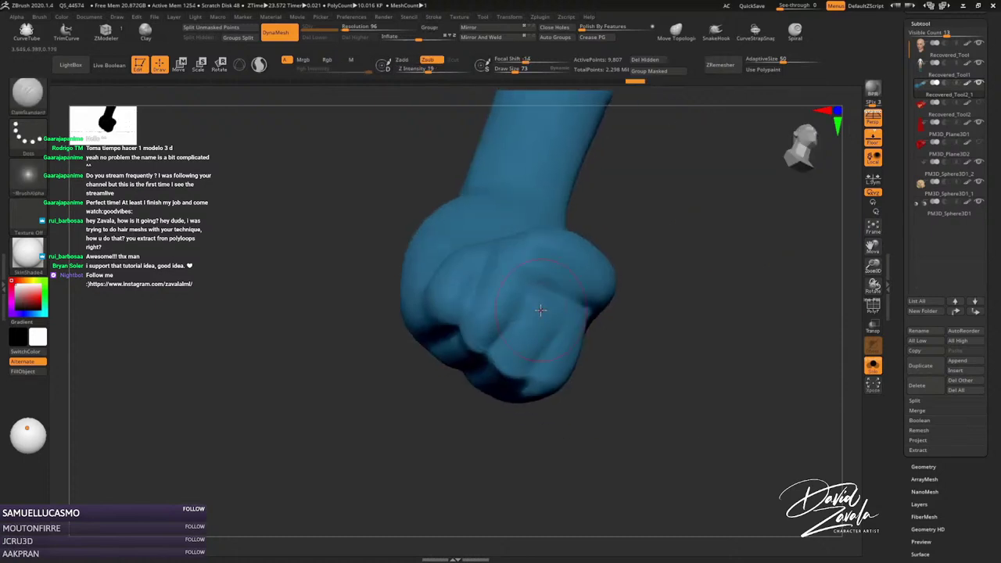
pyautogui.moveTo(529, 277)
pyautogui.mouseDown(button='right')
pyautogui.moveTo(506, 240)
pyautogui.moveTo(501, 254)
pyautogui.mouseUp(button='right')
pyautogui.moveTo(498, 220)
pyautogui.mouseDown(button='right')
pyautogui.moveTo(509, 189)
pyautogui.moveTo(489, 208)
pyautogui.mouseUp(button='right')
pyautogui.moveTo(525, 161); pyautogui.dragTo(527, 147, button='right')
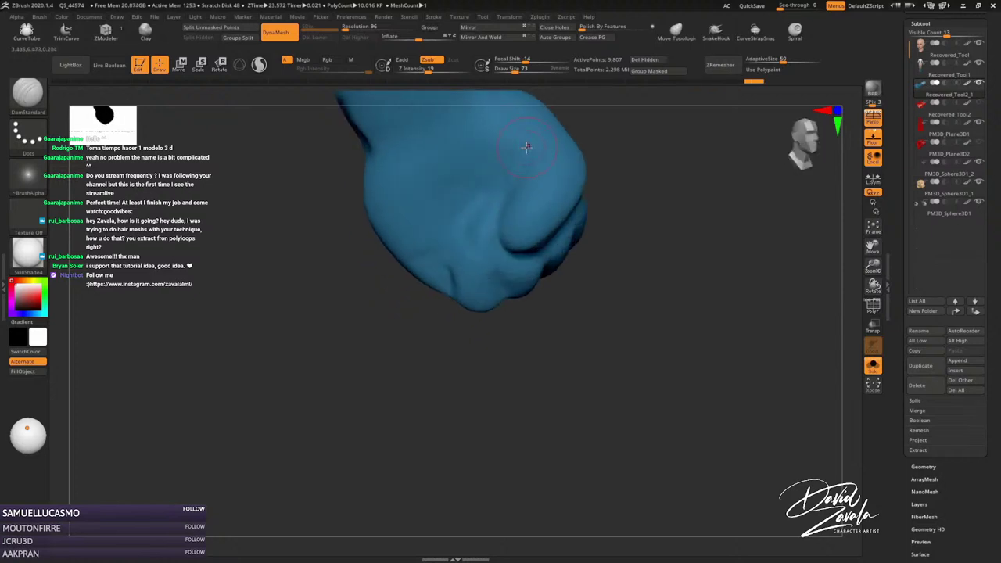
pyautogui.moveTo(515, 192); pyautogui.dragTo(506, 162, button='right')
# Push the knuckles with Move and carve knuckle creases with a smaller DamStandard brush.
pyautogui.press('b')
pyautogui.press('m')
pyautogui.press('v')
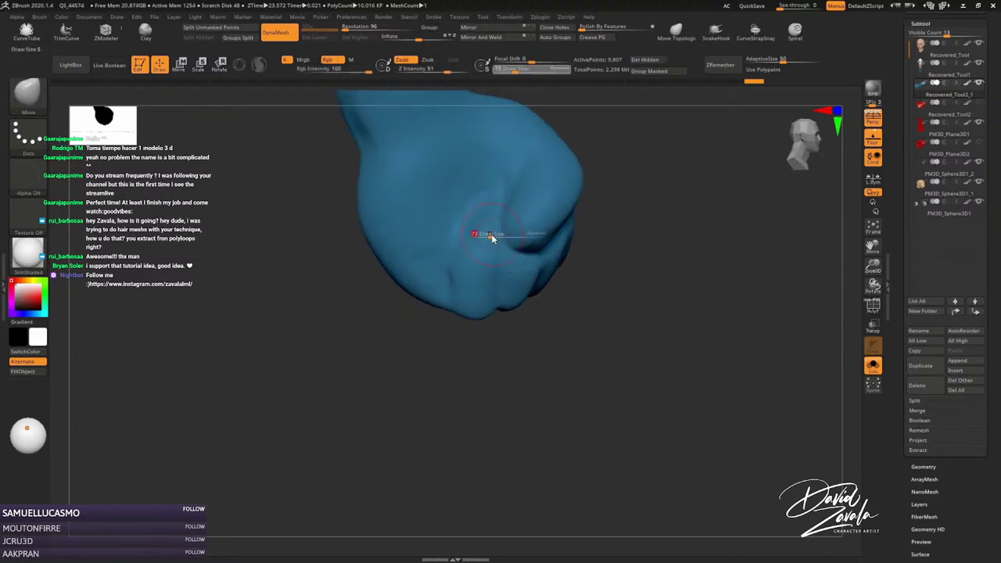
pyautogui.moveTo(446, 266)
pyautogui.mouseDown(button='right')
pyautogui.moveTo(474, 275)
pyautogui.moveTo(466, 264)
pyautogui.mouseUp(button='right')
pyautogui.press('b')
pyautogui.press('s')
pyautogui.press('t')
pyautogui.press('b')
pyautogui.press('d')
pyautogui.press('s')
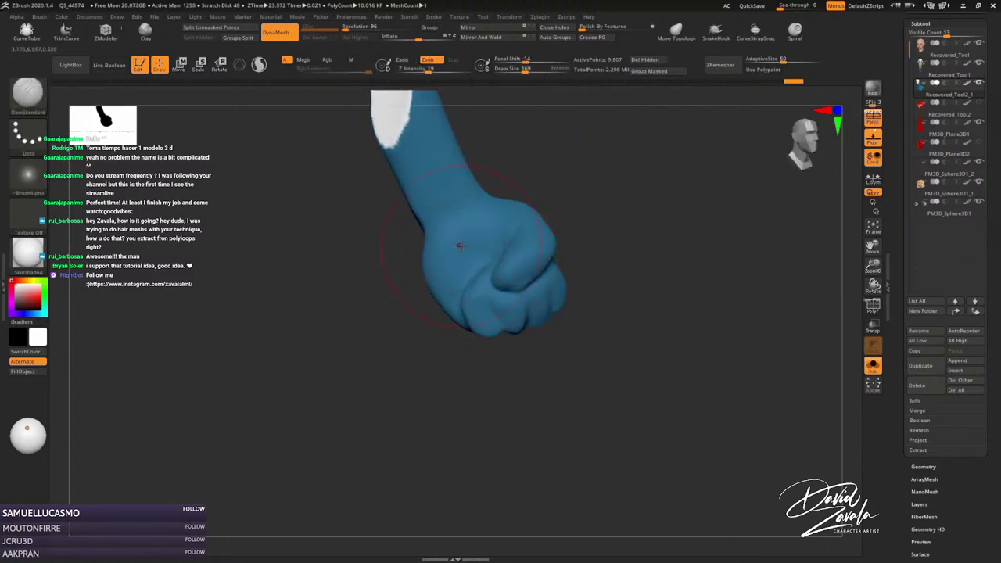
pyautogui.press('[')
pyautogui.moveTo(464, 236)
pyautogui.mouseDown(button='right')
pyautogui.moveTo(439, 258)
pyautogui.moveTo(442, 208)
pyautogui.moveTo(408, 205)
pyautogui.moveTo(414, 279)
pyautogui.moveTo(402, 320)
pyautogui.moveTo(422, 297)
pyautogui.moveTo(435, 329)
pyautogui.mouseUp(button='right')
pyautogui.press('b')
pyautogui.press('m')
pyautogui.press('v')
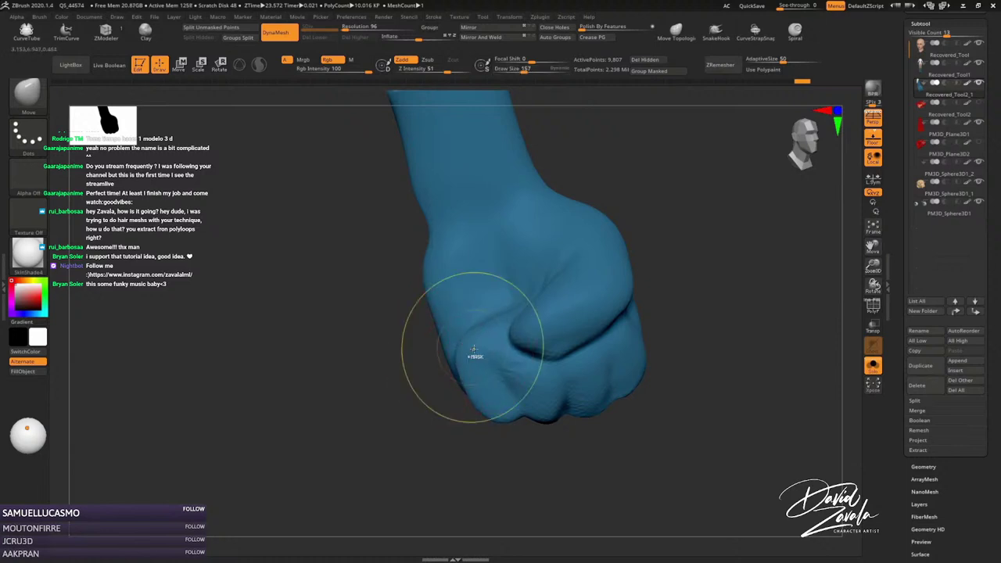
# Turn the knuckles forward and push the fist's lower knuckles into shape with Move.
pyautogui.moveTo(474, 352)
pyautogui.mouseDown(button='right')
pyautogui.moveTo(571, 307)
pyautogui.moveTo(526, 361)
pyautogui.mouseUp(button='right')
pyautogui.press('b')
pyautogui.press('d')
pyautogui.press('s')
pyautogui.press('b')
pyautogui.press('m')
pyautogui.press('v')
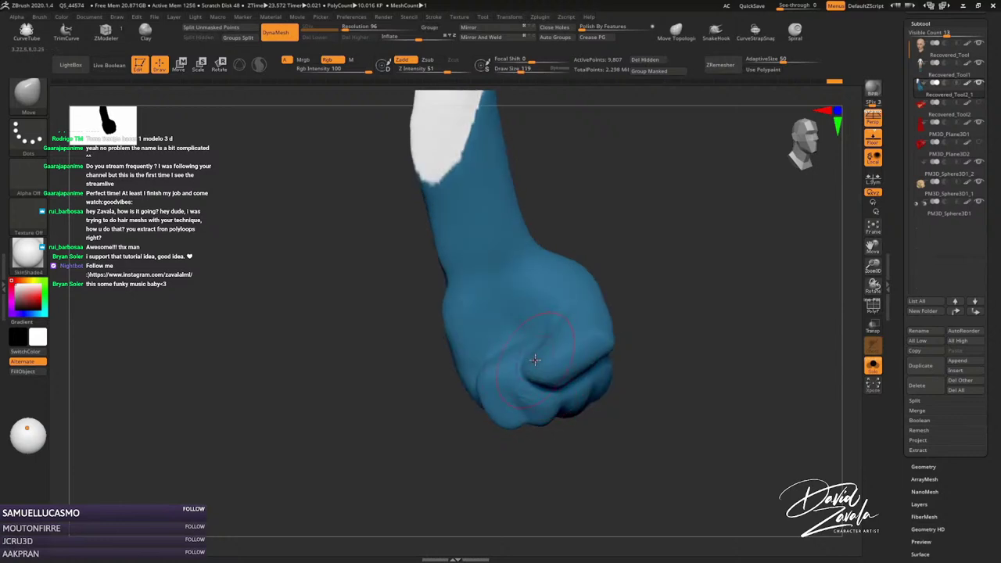
pyautogui.moveTo(532, 375); pyautogui.dragTo(559, 385)
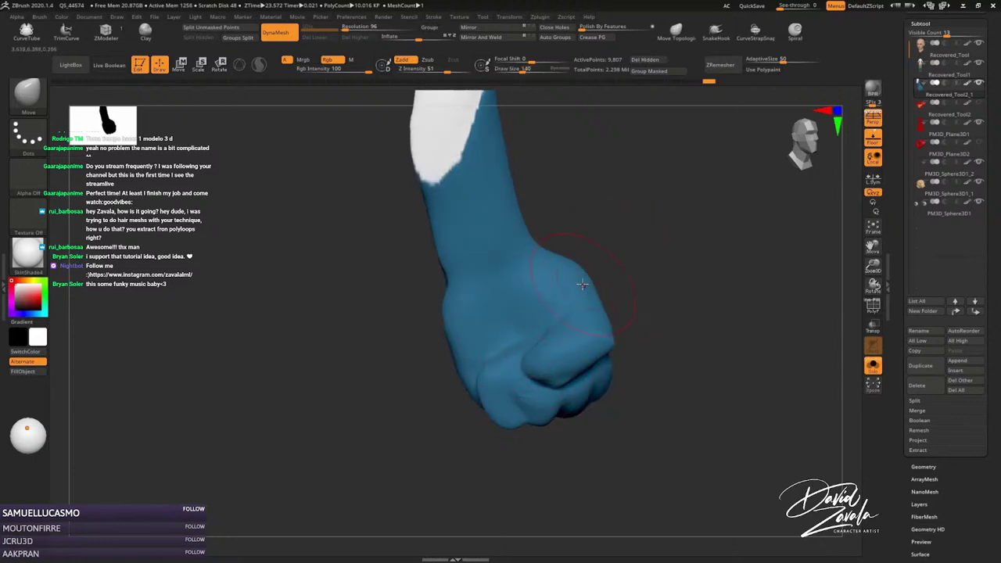
# Zoom out to the whole arm and return to DamStandard for finger creases.
pyautogui.moveTo(597, 290); pyautogui.dragTo(567, 315)
pyautogui.press('b')
pyautogui.press('d')
pyautogui.press('s')
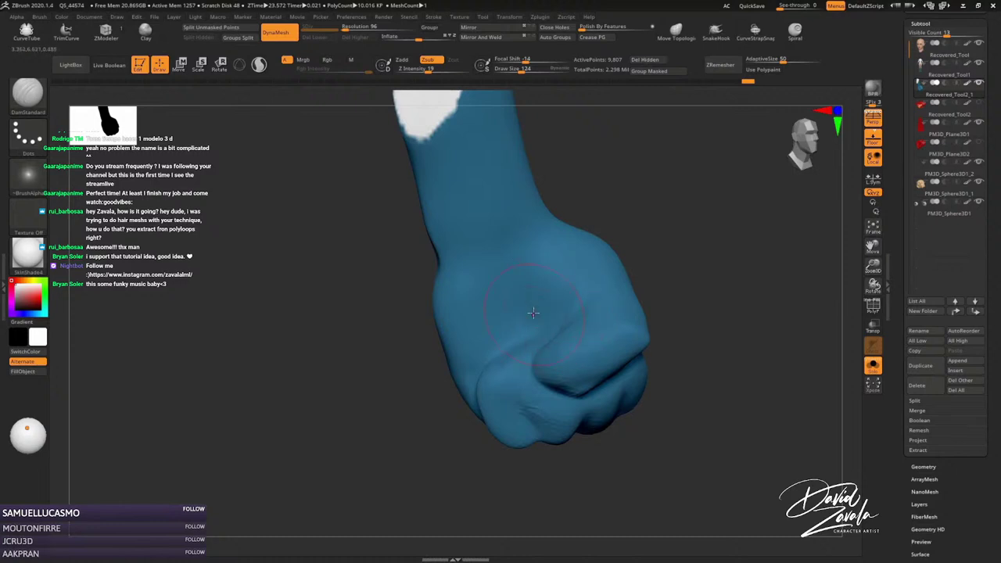
pyautogui.moveTo(561, 321)
pyautogui.mouseDown(button='right')
pyautogui.moveTo(534, 302)
pyautogui.moveTo(567, 291)
pyautogui.mouseUp(button='right')
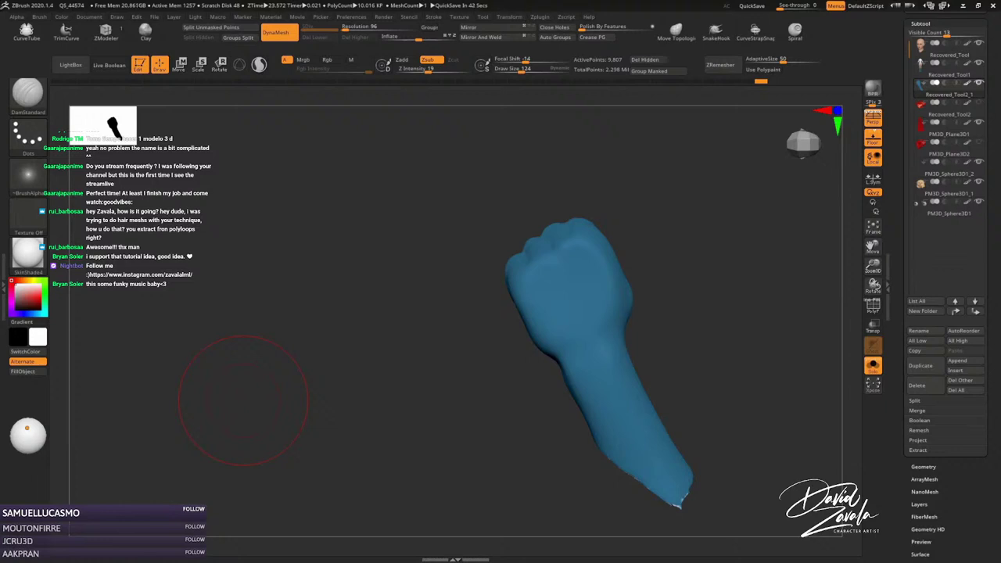
# Select the Move brush and frame the whole hand in a front view of the fist.
pyautogui.press('b')
pyautogui.press('m')
pyautogui.press('v')
pyautogui.moveTo(480, 286)
pyautogui.mouseDown()
pyautogui.moveTo(527, 294)
pyautogui.moveTo(532, 156)
pyautogui.mouseUp()
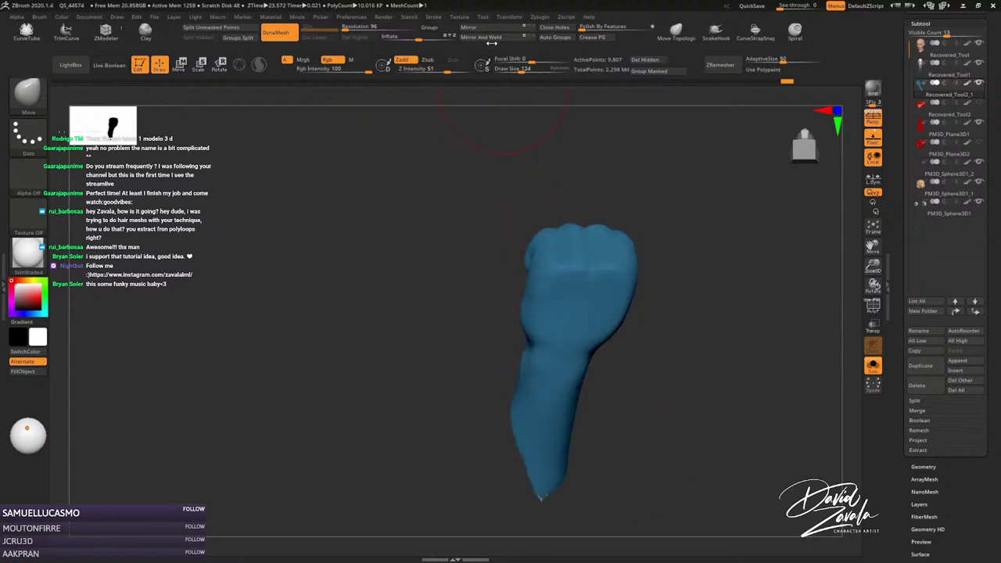
pyautogui.moveTo(491, 109); pyautogui.dragTo(496, 107)
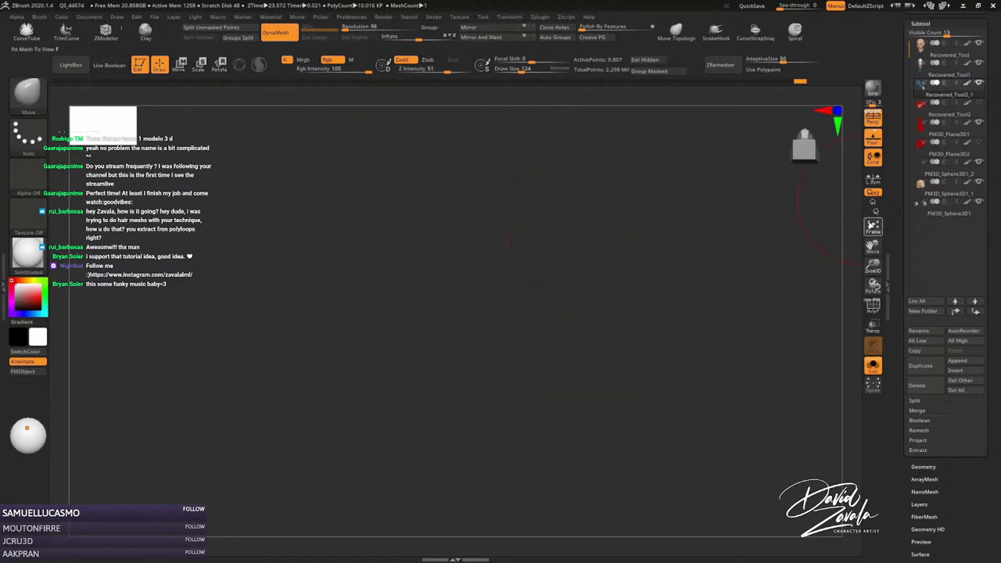
pyautogui.click(873, 226)
pyautogui.moveTo(657, 250)
pyautogui.mouseDown()
pyautogui.moveTo(427, 291)
pyautogui.moveTo(500, 328)
pyautogui.moveTo(486, 294)
pyautogui.moveTo(501, 312)
pyautogui.mouseUp()
# Enlarge the Move brush and reshape the wrist from several fist angles.
pyautogui.press('s')
pyautogui.moveTo(438, 297); pyautogui.dragTo(423, 287)
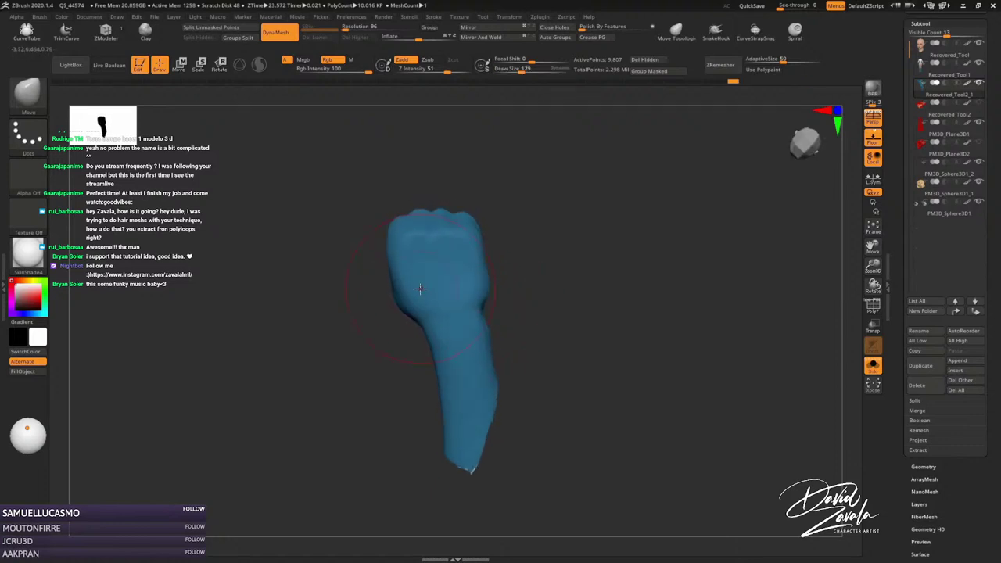
pyautogui.moveTo(396, 233)
pyautogui.mouseDown()
pyautogui.moveTo(396, 272)
pyautogui.moveTo(413, 269)
pyautogui.mouseUp()
pyautogui.press('[')
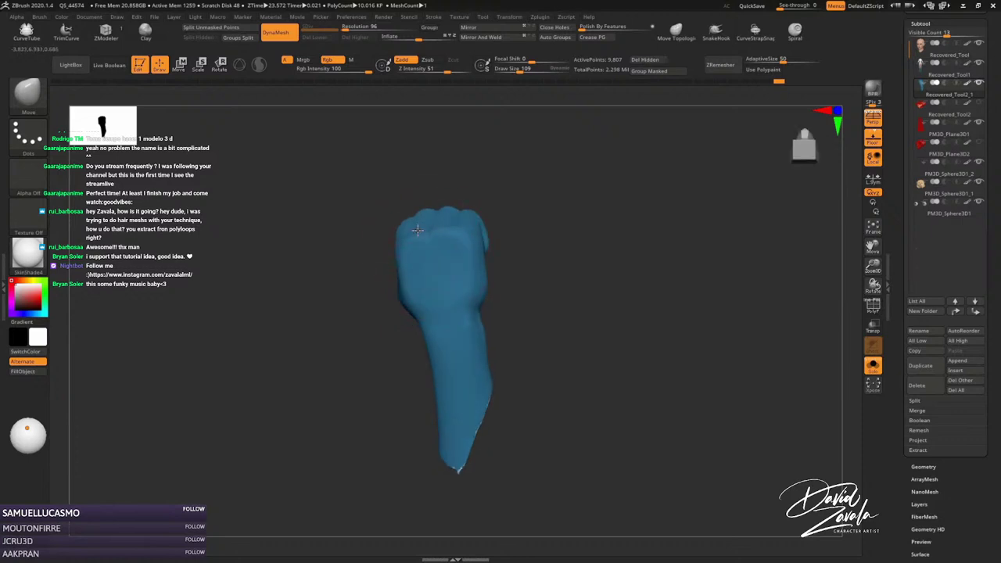
pyautogui.press(']')
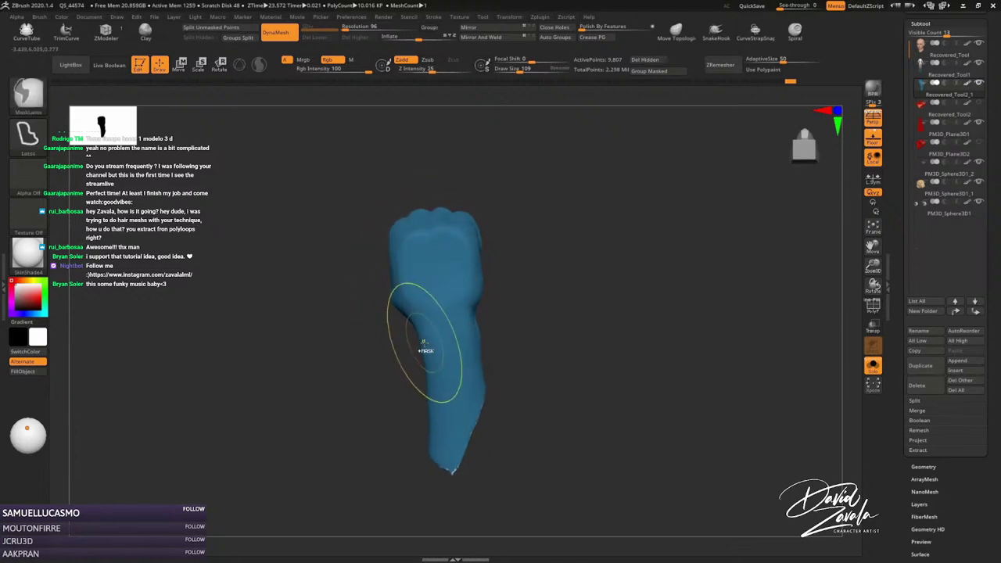
pyautogui.press(']')
pyautogui.moveTo(429, 367); pyautogui.dragTo(439, 348)
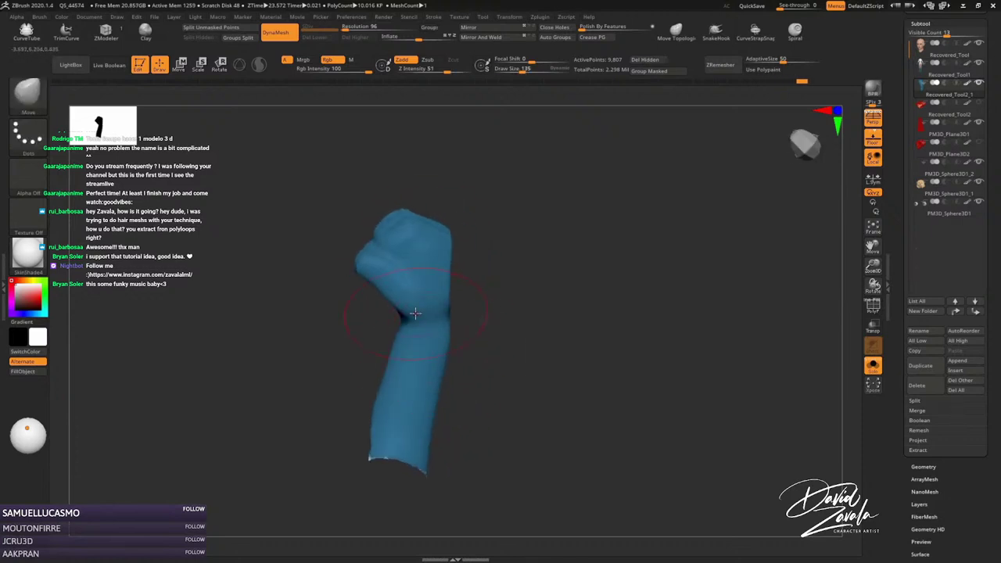
pyautogui.moveTo(415, 312)
pyautogui.mouseDown()
pyautogui.moveTo(395, 270)
pyautogui.moveTo(407, 255)
pyautogui.mouseUp()
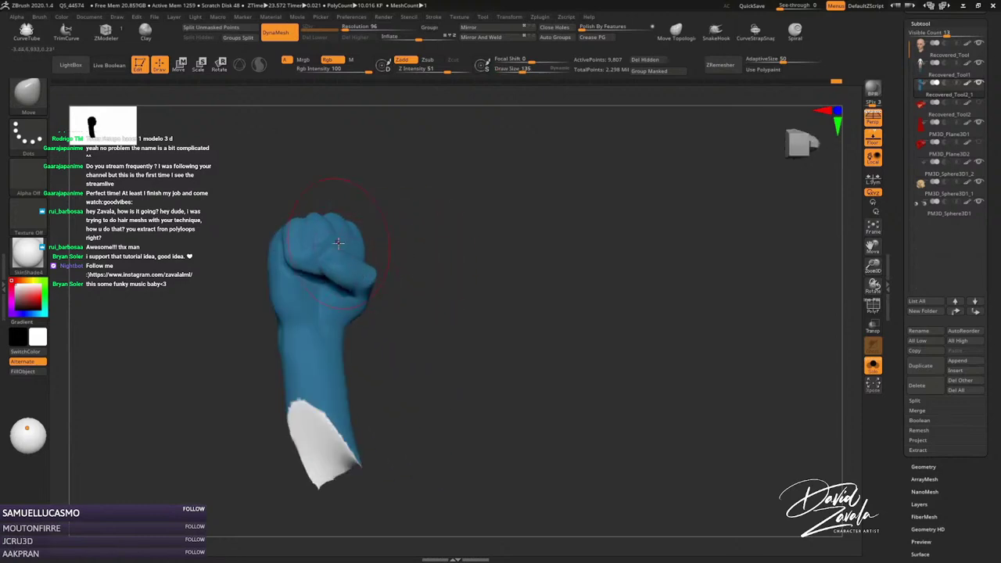
pyautogui.moveTo(333, 226)
pyautogui.mouseDown()
pyautogui.moveTo(344, 219)
pyautogui.moveTo(404, 241)
pyautogui.moveTo(366, 271)
pyautogui.moveTo(378, 297)
pyautogui.moveTo(391, 290)
pyautogui.moveTo(339, 246)
pyautogui.moveTo(345, 224)
pyautogui.mouseUp()
# Carve knuckle creases with DamStandard while turning the fist around.
pyautogui.press('b')
pyautogui.press('d')
pyautogui.press('s')
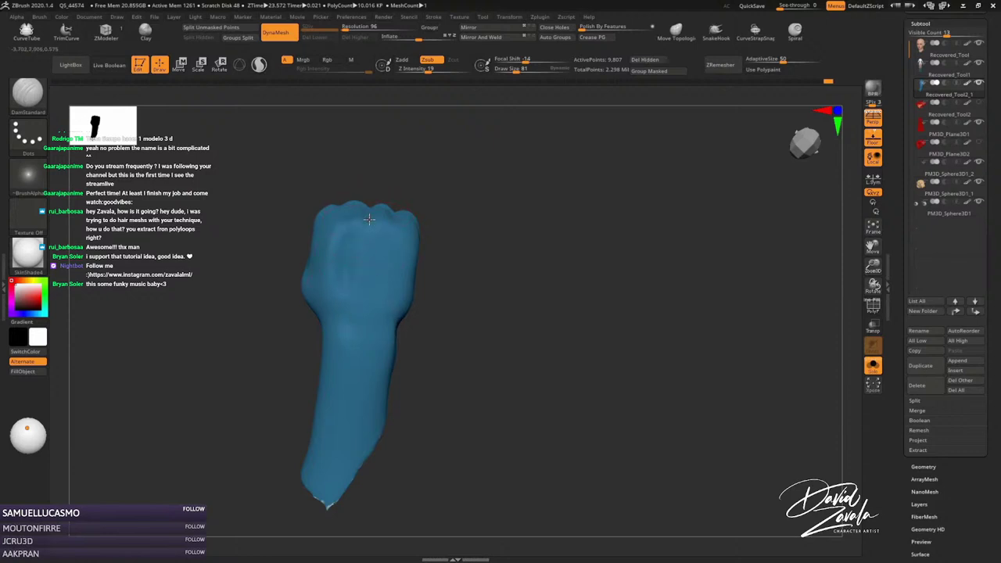
pyautogui.moveTo(392, 237); pyautogui.dragTo(388, 234)
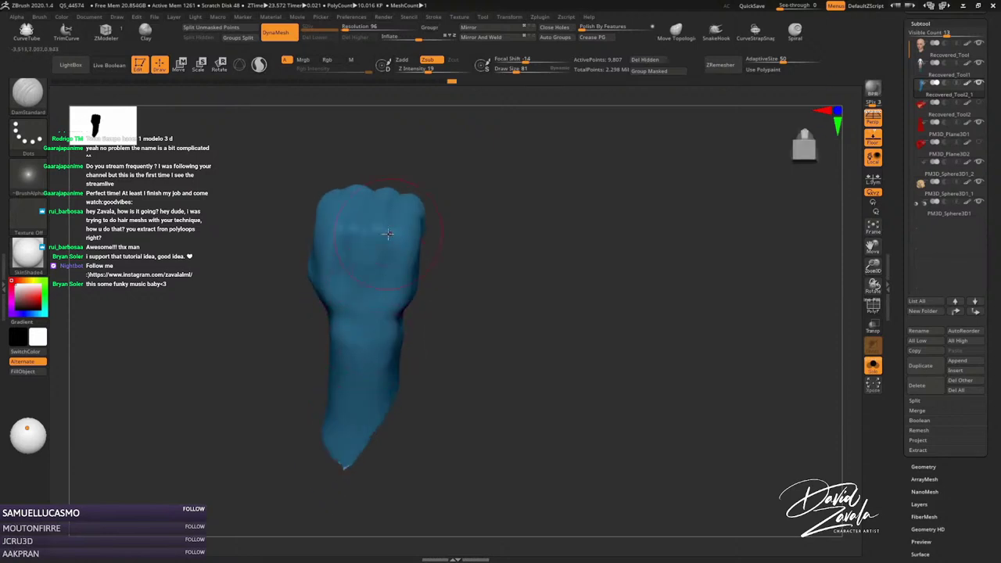
pyautogui.moveTo(388, 261); pyautogui.dragTo(382, 227, button='right')
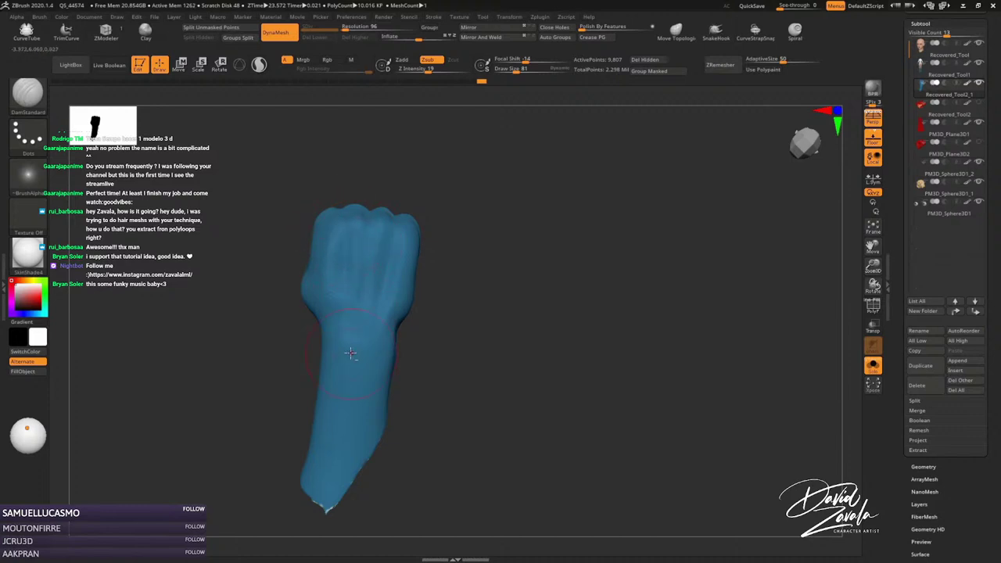
pyautogui.moveTo(350, 354)
pyautogui.mouseDown(button='right')
pyautogui.moveTo(320, 248)
pyautogui.moveTo(344, 293)
pyautogui.mouseUp(button='right')
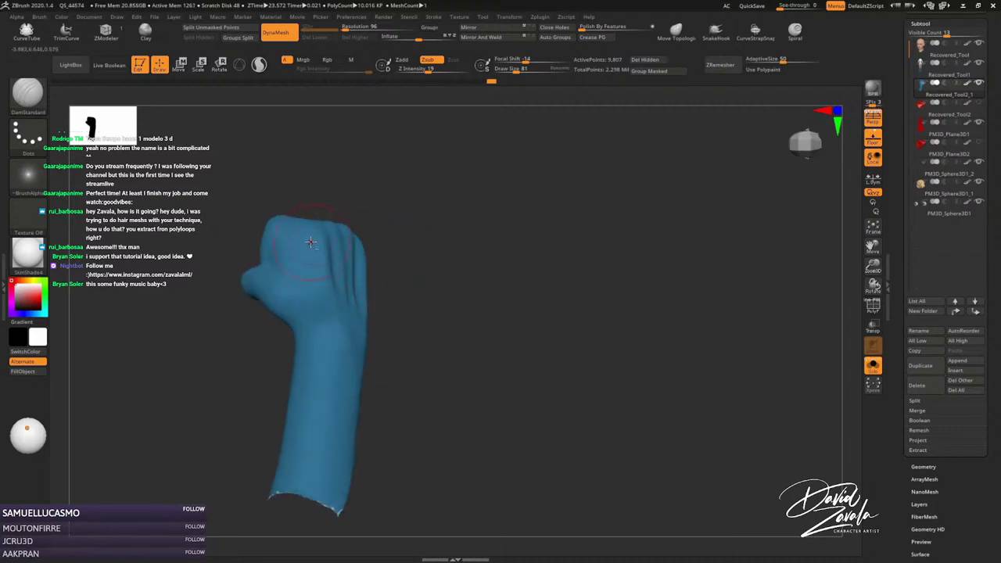
pyautogui.keyDown('alt'); pyautogui.moveTo(311, 242); pyautogui.dragTo(409, 235, button='right'); pyautogui.keyUp('alt')
pyautogui.moveTo(366, 269)
pyautogui.mouseDown(button='right')
pyautogui.moveTo(391, 290)
pyautogui.moveTo(476, 273)
pyautogui.moveTo(364, 289)
pyautogui.moveTo(438, 266)
pyautogui.moveTo(360, 284)
pyautogui.moveTo(354, 297)
pyautogui.moveTo(378, 277)
pyautogui.moveTo(354, 308)
pyautogui.moveTo(388, 276)
pyautogui.moveTo(366, 274)
pyautogui.moveTo(356, 290)
pyautogui.moveTo(356, 278)
pyautogui.moveTo(447, 262)
pyautogui.moveTo(377, 235)
pyautogui.moveTo(368, 290)
pyautogui.moveTo(329, 250)
pyautogui.moveTo(316, 199)
pyautogui.moveTo(449, 292)
pyautogui.moveTo(474, 295)
pyautogui.mouseUp(button='right')
# Build up palm detail with ClayTubes, then refine with a smaller Move brush and DamStandard.
pyautogui.press('b')
pyautogui.press('c')
pyautogui.press('t')
pyautogui.press('b')
pyautogui.press('m')
pyautogui.press('v')
pyautogui.press('[')
pyautogui.press('[')
pyautogui.press('b')
pyautogui.press('d')
pyautogui.press('s')
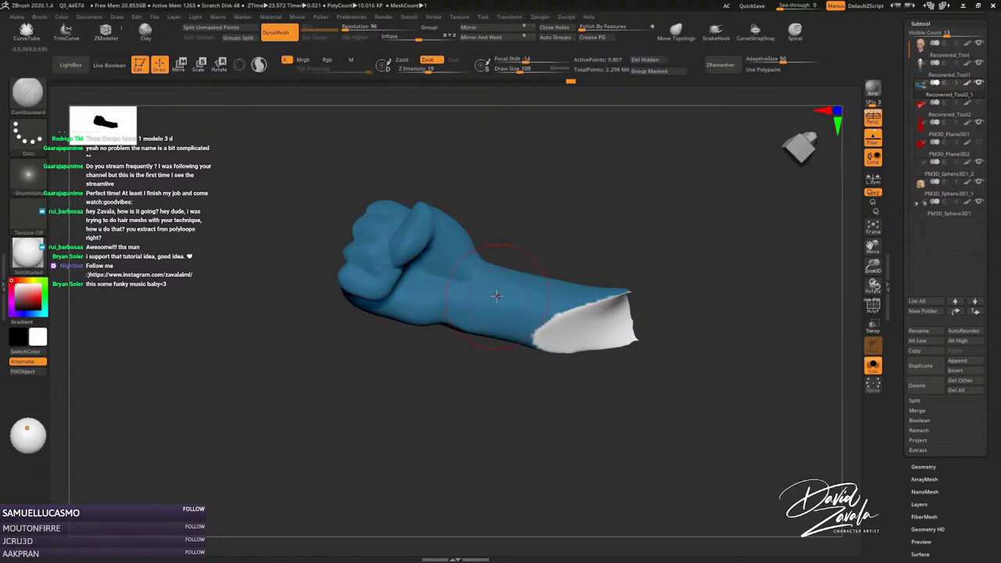
# Crease and reshape the forearm surface, then smooth and push it with Move.
pyautogui.moveTo(465, 290); pyautogui.dragTo(498, 312, button='right')
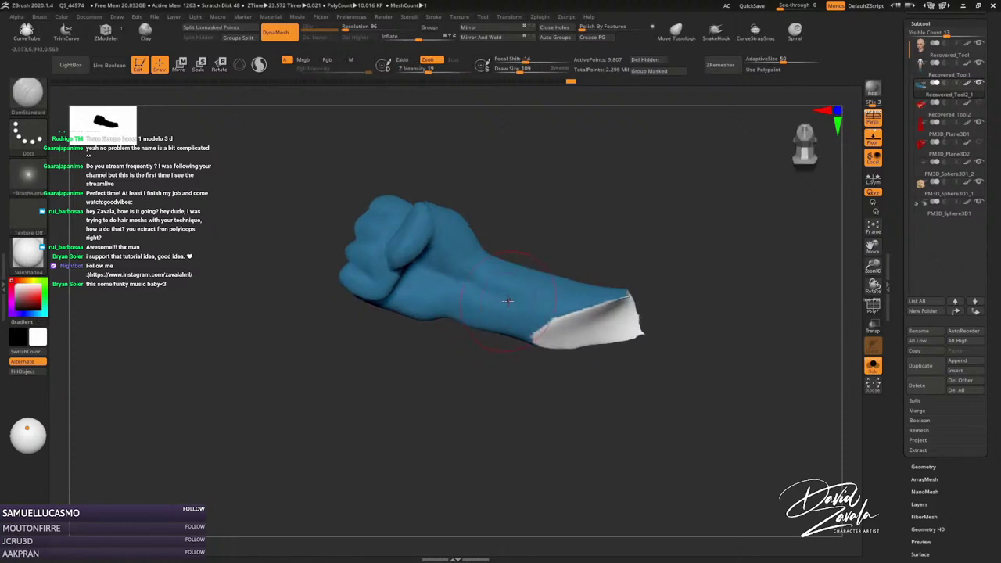
pyautogui.moveTo(508, 300); pyautogui.dragTo(469, 300)
pyautogui.moveTo(528, 291); pyautogui.dragTo(479, 325)
pyautogui.press('b')
pyautogui.press('m')
pyautogui.press('v')
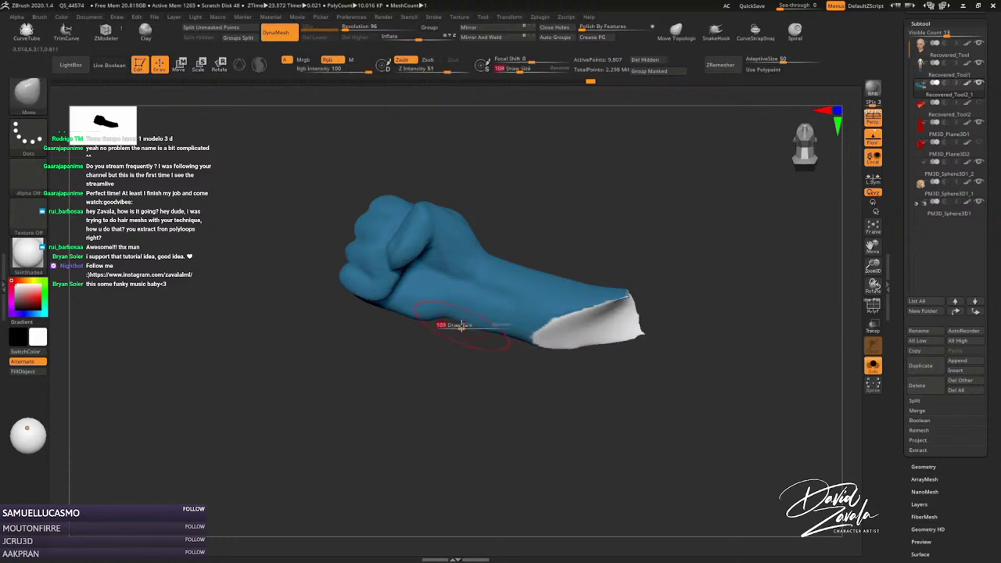
pyautogui.moveTo(450, 322); pyautogui.dragTo(458, 321, button='right')
pyautogui.press('shift')
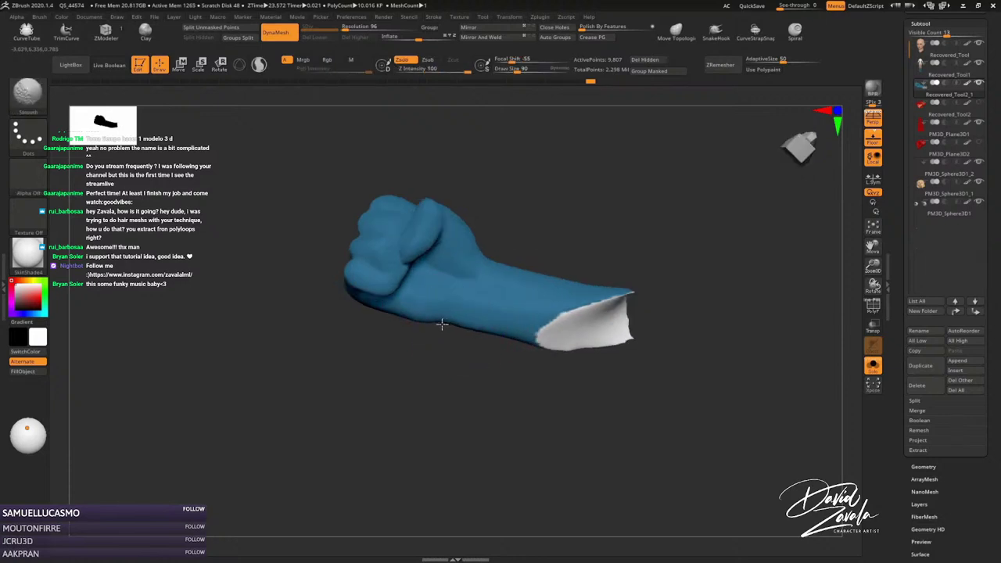
pyautogui.moveTo(440, 328); pyautogui.dragTo(446, 333)
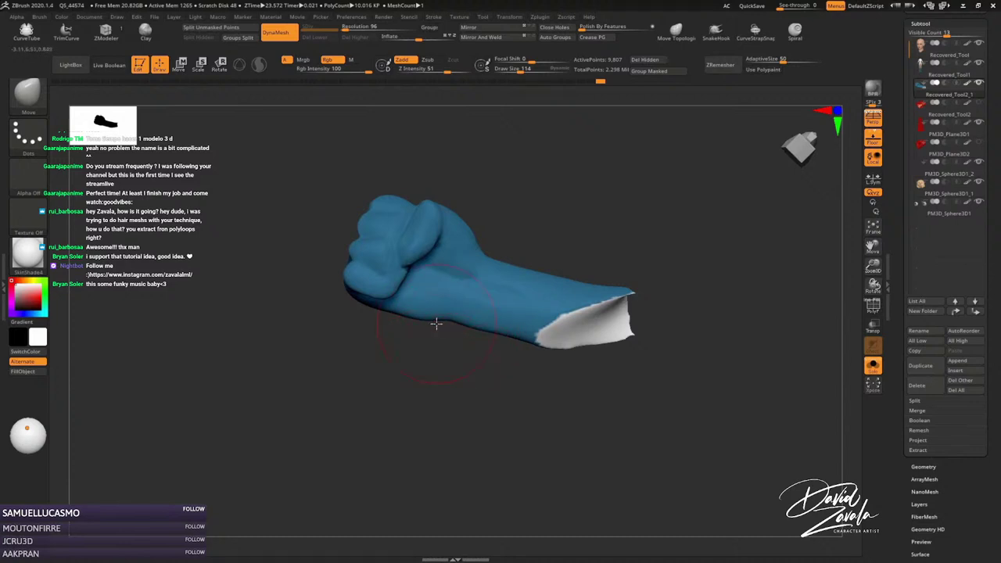
# Zoom in on the fist and carve finger creases with a smaller DamStandard brush.
pyautogui.moveTo(436, 323)
pyautogui.mouseDown(button='right')
pyautogui.moveTo(501, 290)
pyautogui.moveTo(480, 279)
pyautogui.moveTo(477, 257)
pyautogui.mouseUp(button='right')
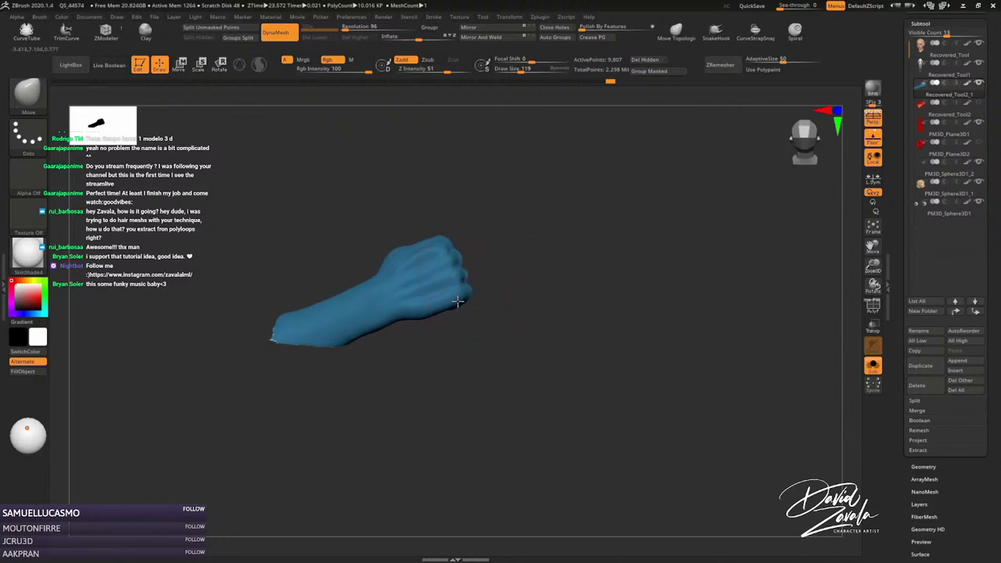
pyautogui.moveTo(458, 297)
pyautogui.mouseDown(button='right')
pyautogui.moveTo(436, 262)
pyautogui.moveTo(503, 234)
pyautogui.moveTo(445, 253)
pyautogui.moveTo(469, 235)
pyautogui.moveTo(472, 204)
pyautogui.moveTo(480, 263)
pyautogui.moveTo(380, 231)
pyautogui.mouseUp(button='right')
pyautogui.press('space')
pyautogui.press('s')
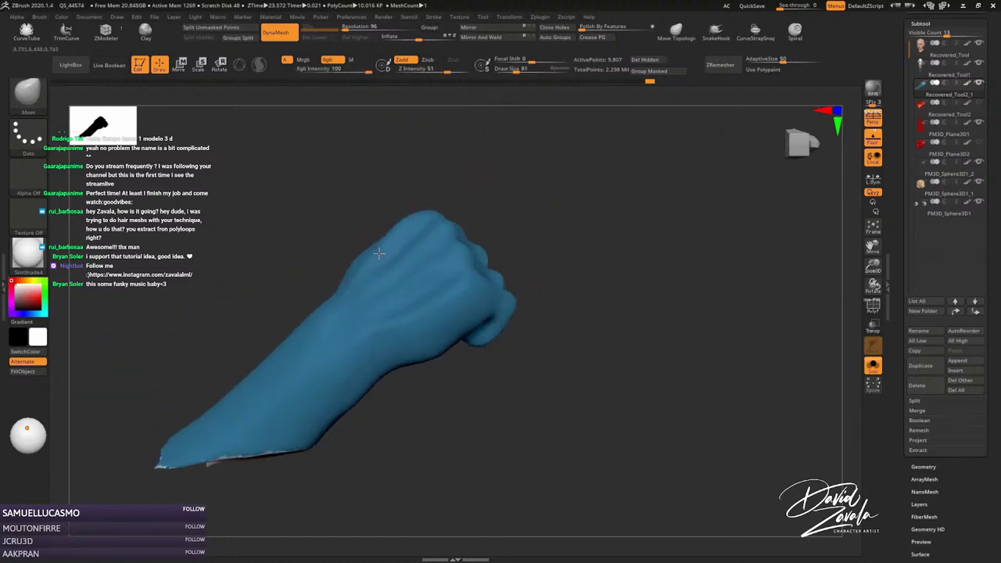
pyautogui.moveTo(364, 266)
pyautogui.mouseDown(button='right')
pyautogui.moveTo(398, 264)
pyautogui.moveTo(391, 291)
pyautogui.moveTo(459, 264)
pyautogui.moveTo(421, 269)
pyautogui.mouseUp(button='right')
pyautogui.press('space')
pyautogui.moveTo(349, 260)
pyautogui.keyDown('ctrl'); pyautogui.mouseDown(button='right')
pyautogui.moveTo(386, 253)
pyautogui.moveTo(410, 230)
pyautogui.mouseUp(button='right'); pyautogui.keyUp('ctrl')
pyautogui.press('b')
pyautogui.press('d')
pyautogui.press('s')
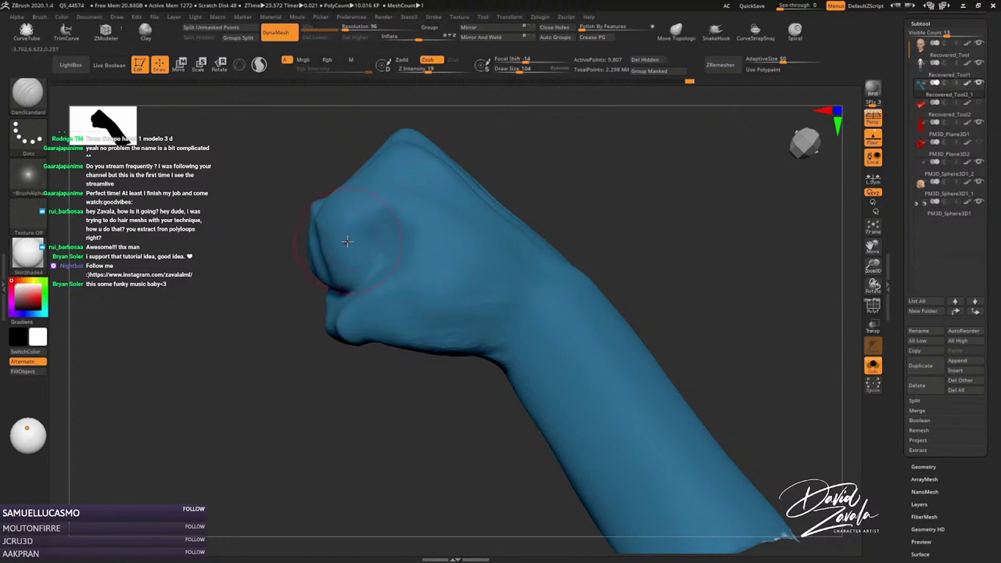
# Resize the Move brush while orbiting to a front view of the fist.
pyautogui.press('b')
pyautogui.press('m')
pyautogui.press('v')
pyautogui.moveTo(330, 218); pyautogui.dragTo(325, 224, button='right')
pyautogui.press('s')
pyautogui.moveTo(327, 224); pyautogui.dragTo(322, 225)
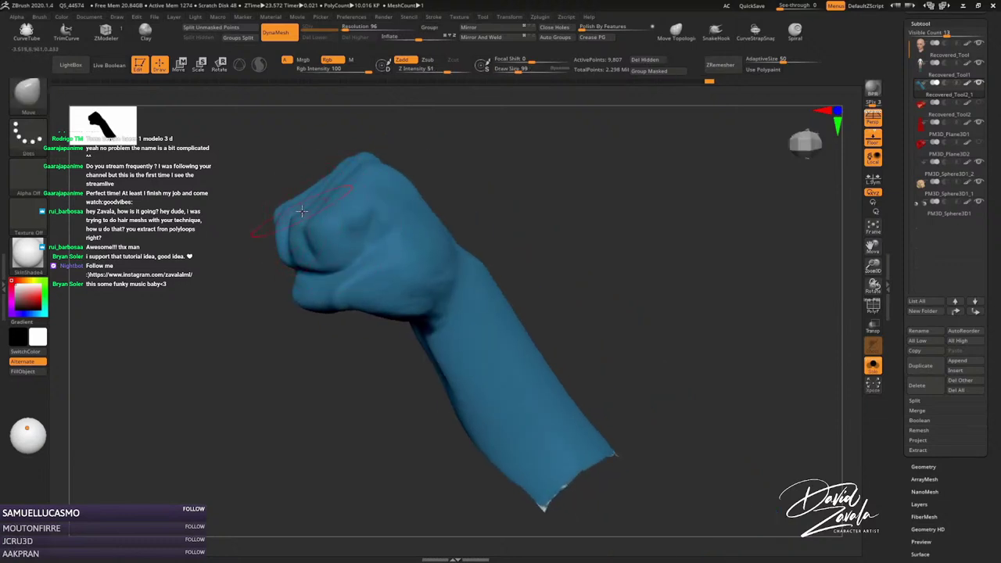
pyautogui.moveTo(325, 194)
pyautogui.mouseDown(button='right')
pyautogui.moveTo(376, 205)
pyautogui.moveTo(385, 191)
pyautogui.moveTo(369, 248)
pyautogui.moveTo(417, 264)
pyautogui.mouseUp(button='right')
# Set the brush Draw Size to 104 with the fist turned frontally.
pyautogui.press('s')
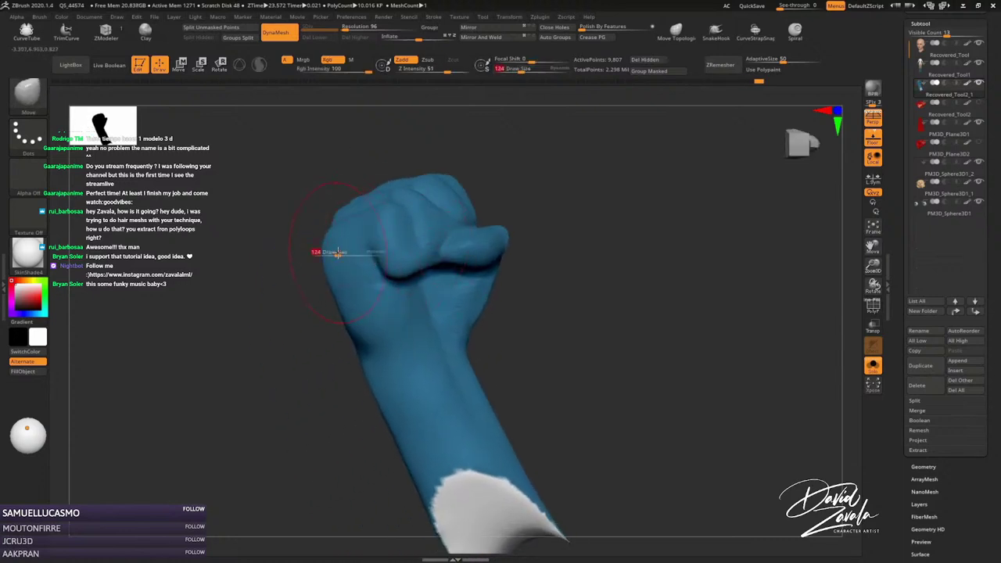
pyautogui.moveTo(337, 251); pyautogui.dragTo(323, 250)
pyautogui.moveTo(329, 242)
pyautogui.mouseDown(button='right')
pyautogui.moveTo(383, 261)
pyautogui.moveTo(418, 244)
pyautogui.moveTo(431, 222)
pyautogui.mouseUp(button='right')
pyautogui.press('s')
pyautogui.moveTo(431, 221); pyautogui.dragTo(419, 220)
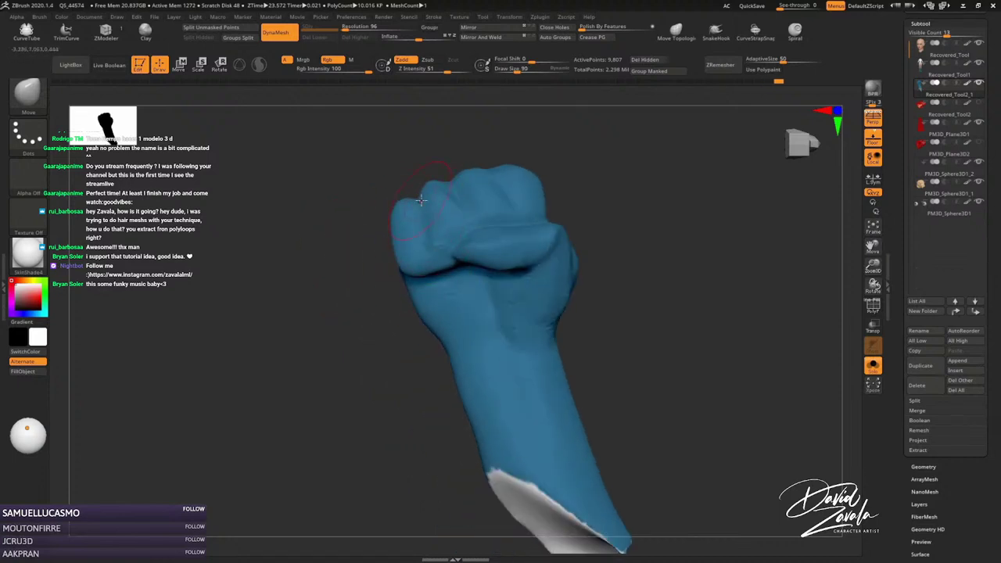
pyautogui.moveTo(443, 190); pyautogui.dragTo(430, 198, button='right')
pyautogui.press('s')
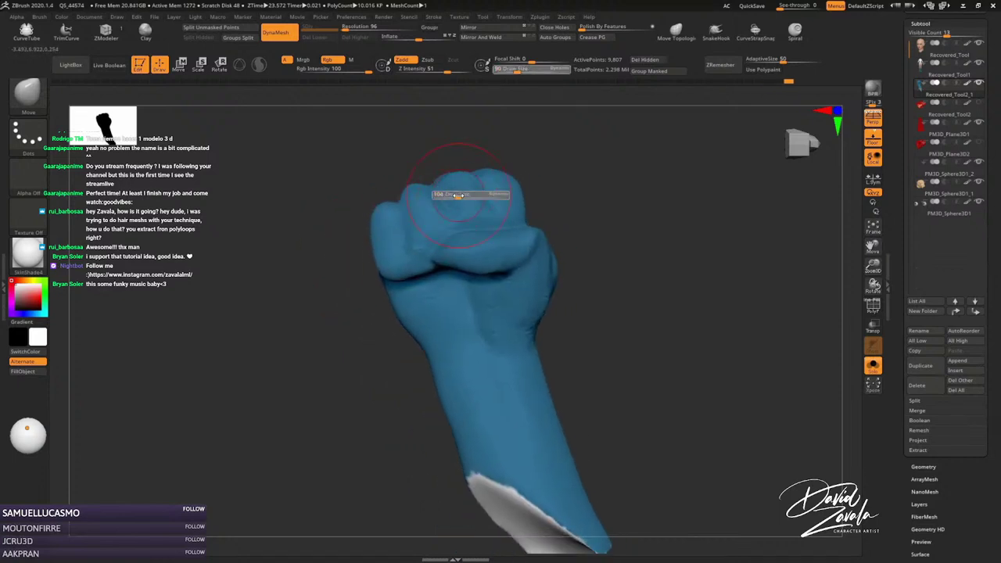
pyautogui.moveTo(464, 195); pyautogui.dragTo(475, 194)
pyautogui.moveTo(424, 246); pyautogui.dragTo(416, 247, button='right')
# Sharpen the creases between the curled fingers with DamStandard from a front view.
pyautogui.press('b')
pyautogui.press('d')
pyautogui.press('s')
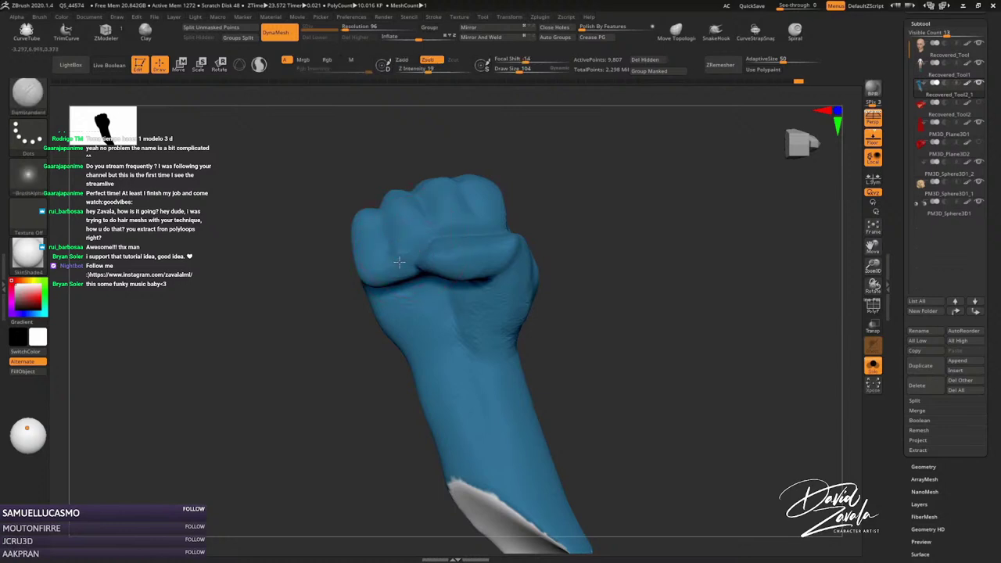
pyautogui.moveTo(398, 284)
pyautogui.mouseDown(button='right')
pyautogui.moveTo(407, 276)
pyautogui.moveTo(352, 225)
pyautogui.moveTo(341, 230)
pyautogui.mouseUp(button='right')
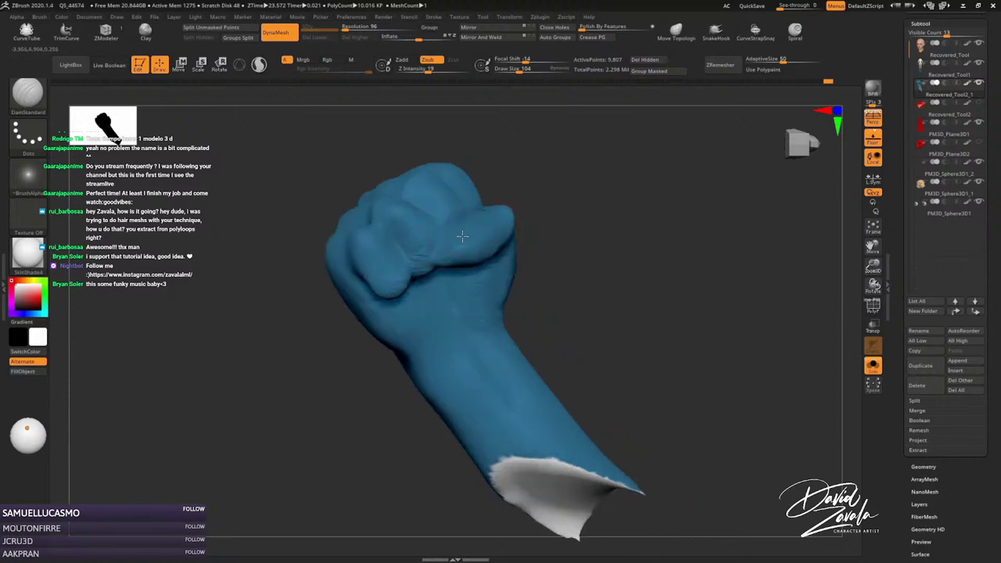
pyautogui.moveTo(444, 230)
pyautogui.mouseDown(button='right')
pyautogui.moveTo(459, 177)
pyautogui.moveTo(470, 193)
pyautogui.mouseUp(button='right')
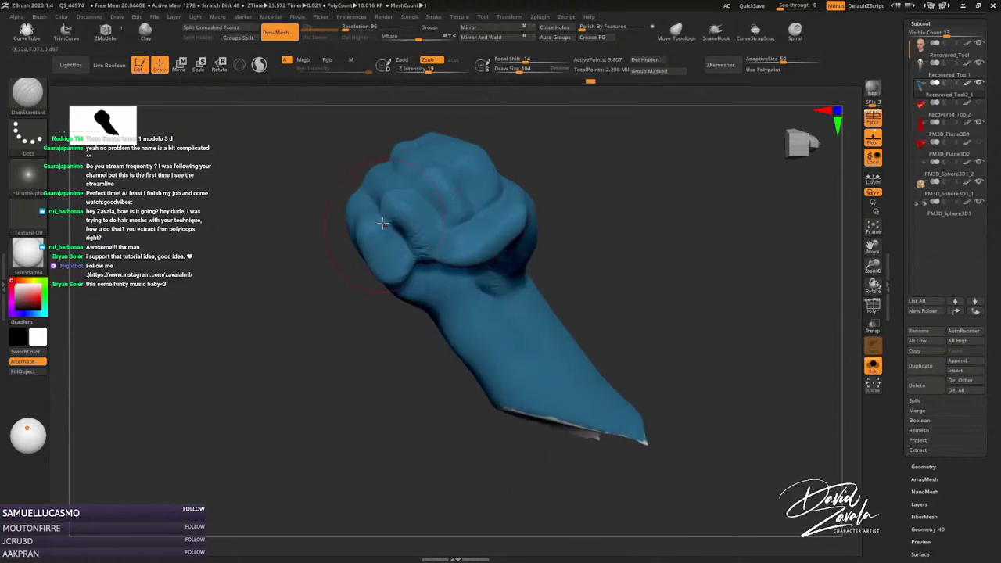
pyautogui.moveTo(383, 227); pyautogui.dragTo(395, 213, button='right')
pyautogui.moveTo(343, 311)
pyautogui.mouseDown(button='right')
pyautogui.moveTo(370, 288)
pyautogui.moveTo(375, 310)
pyautogui.moveTo(384, 210)
pyautogui.mouseUp(button='right')
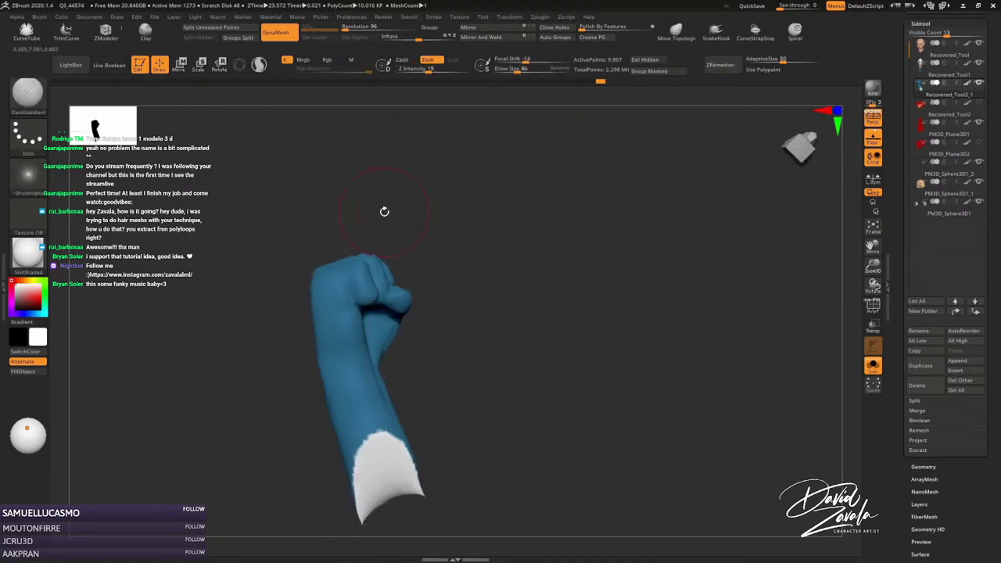
# Remesh the fist with DynaMesh at resolution 192.
pyautogui.click(366, 27)
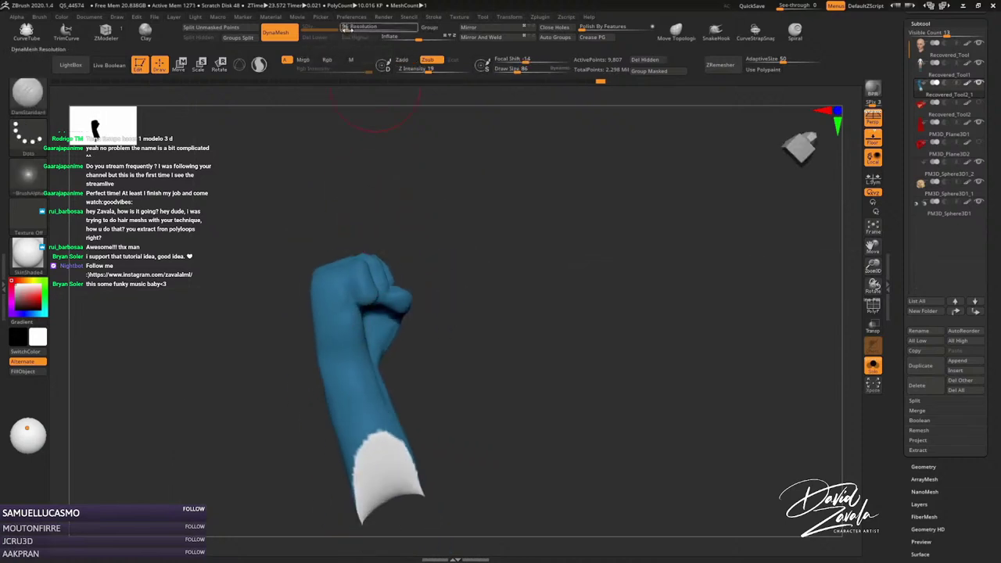
pyautogui.write('192')
pyautogui.click(287, 33)
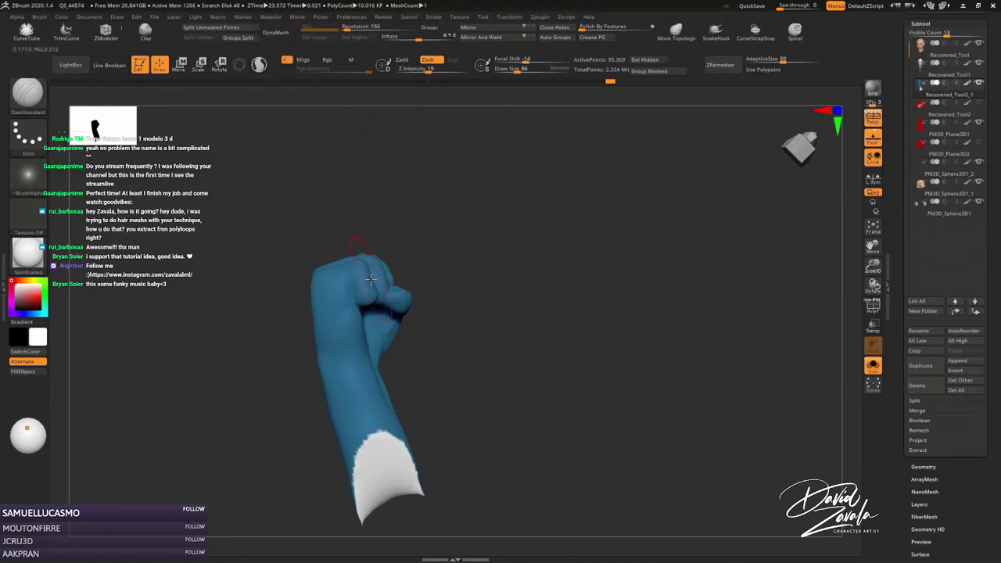
pyautogui.moveTo(368, 258)
pyautogui.mouseDown(button='right')
pyautogui.moveTo(358, 294)
pyautogui.moveTo(405, 308)
pyautogui.mouseUp(button='right')
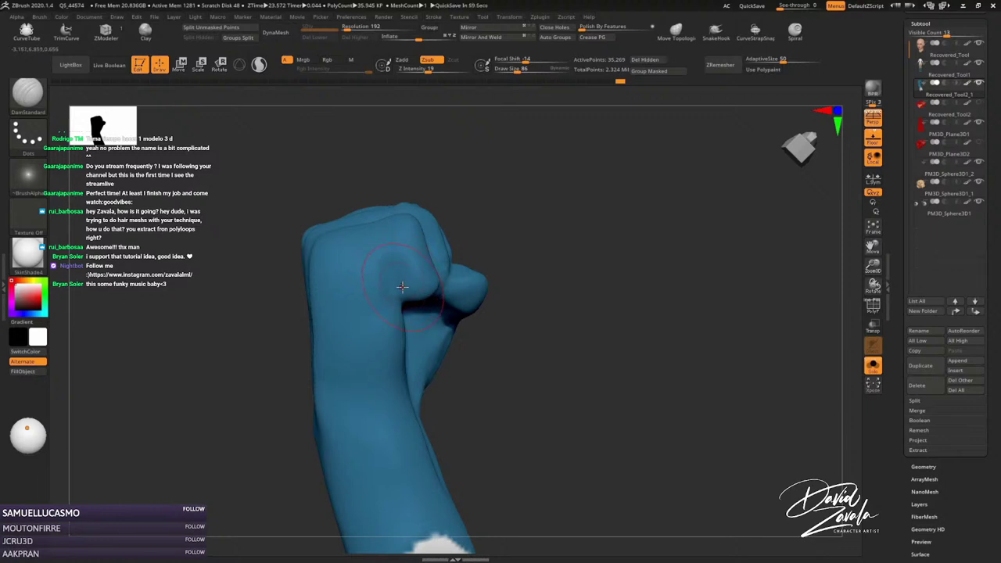
# Pull the crease under the thumb downward with Move and deepen it with DamStandard.
pyautogui.press('b')
pyautogui.press('m')
pyautogui.press('v')
pyautogui.keyDown('ctrl'); pyautogui.moveTo(402, 287); pyautogui.dragTo(384, 286, button='right'); pyautogui.keyUp('ctrl')
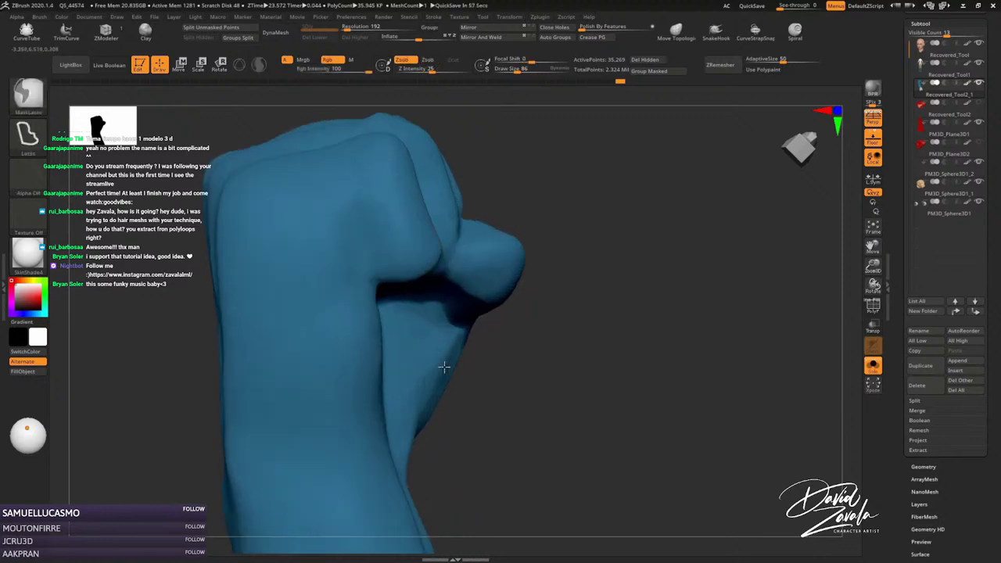
pyautogui.moveTo(373, 287); pyautogui.dragTo(373, 297)
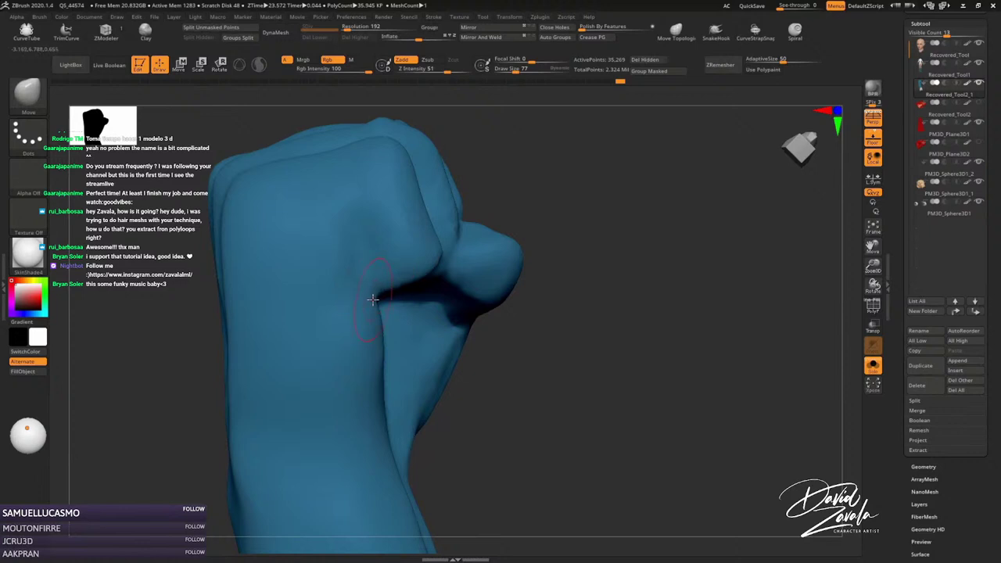
pyautogui.press('b')
pyautogui.press('s')
pyautogui.press('t')
pyautogui.press('b')
pyautogui.press('d')
pyautogui.press('s')
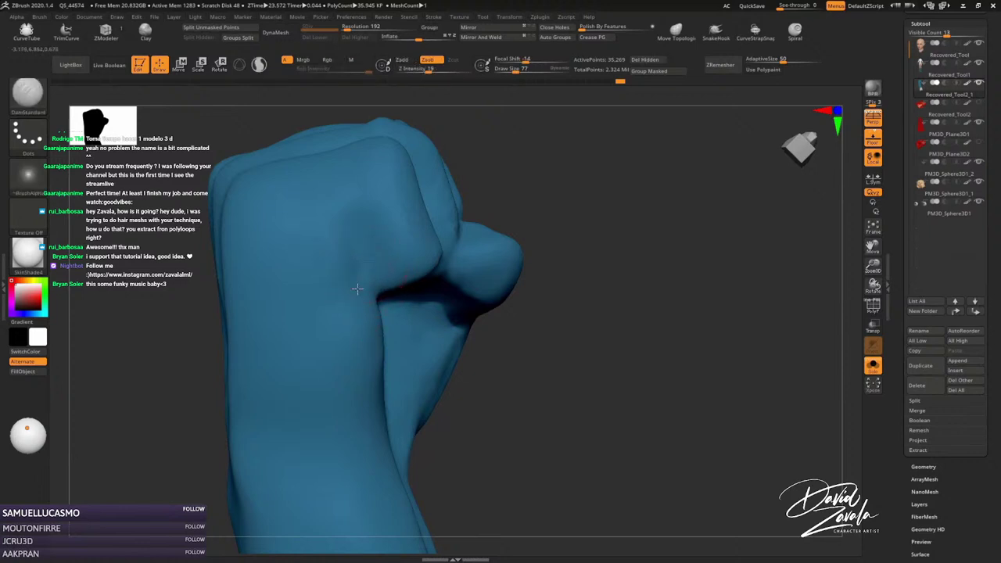
pyautogui.moveTo(363, 258); pyautogui.dragTo(354, 290)
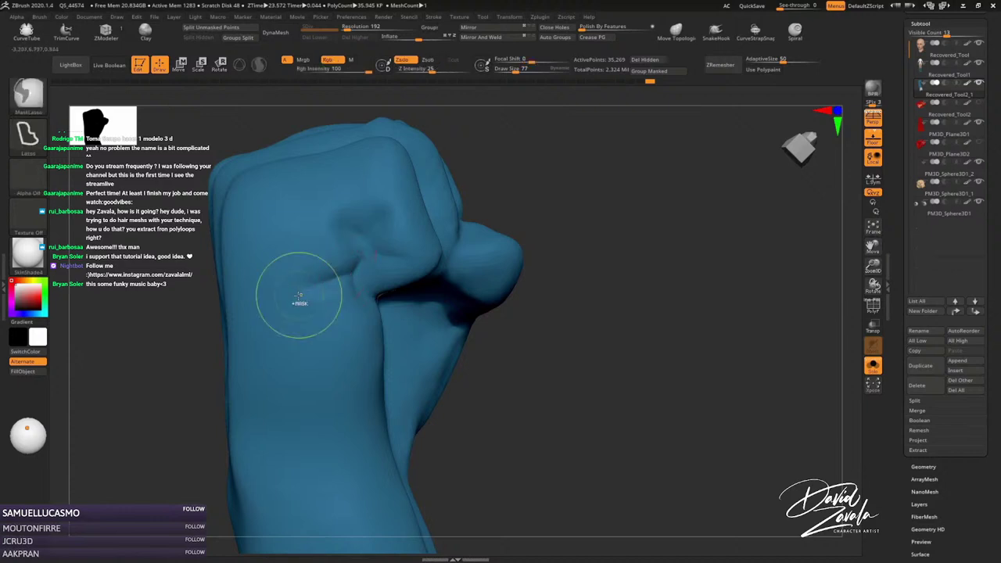
# Set the Move brush to Draw Size 69 with the fist facing front.
pyautogui.moveTo(290, 290)
pyautogui.mouseDown(button='right')
pyautogui.moveTo(372, 211)
pyautogui.moveTo(389, 253)
pyautogui.mouseUp(button='right')
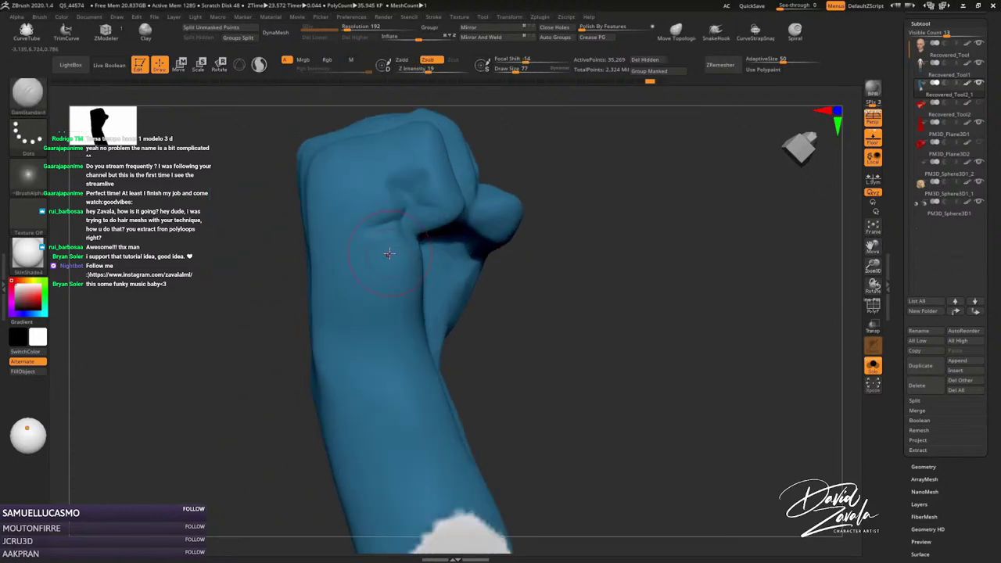
pyautogui.press('b')
pyautogui.press('m')
pyautogui.press('v')
pyautogui.press('s')
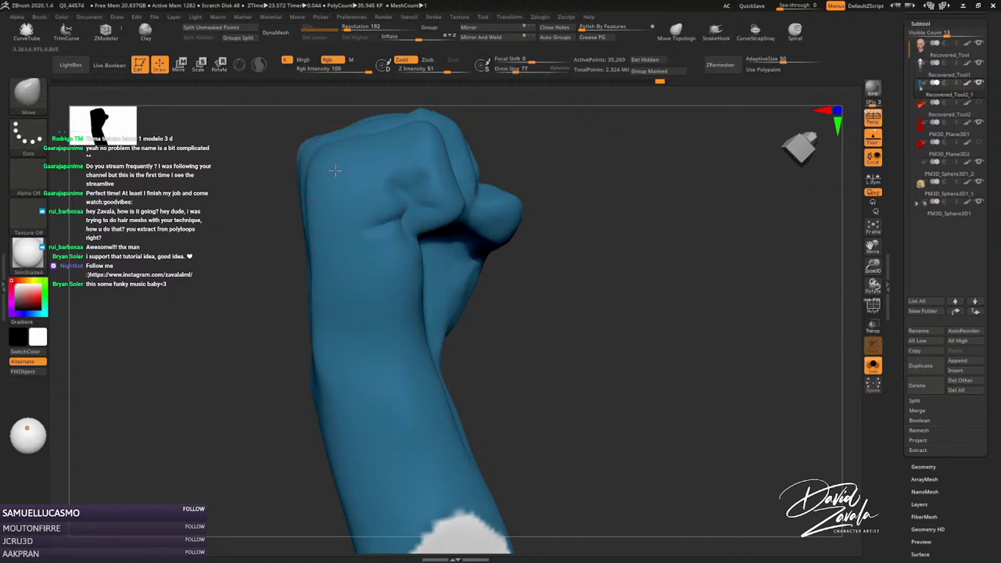
pyautogui.press('s')
pyautogui.moveTo(349, 171); pyautogui.dragTo(341, 171)
# Orbit around the fist and forearm until the knuckles face the camera.
pyautogui.moveTo(347, 150)
pyautogui.mouseDown(button='right')
pyautogui.moveTo(350, 188)
pyautogui.moveTo(380, 240)
pyautogui.mouseUp(button='right')
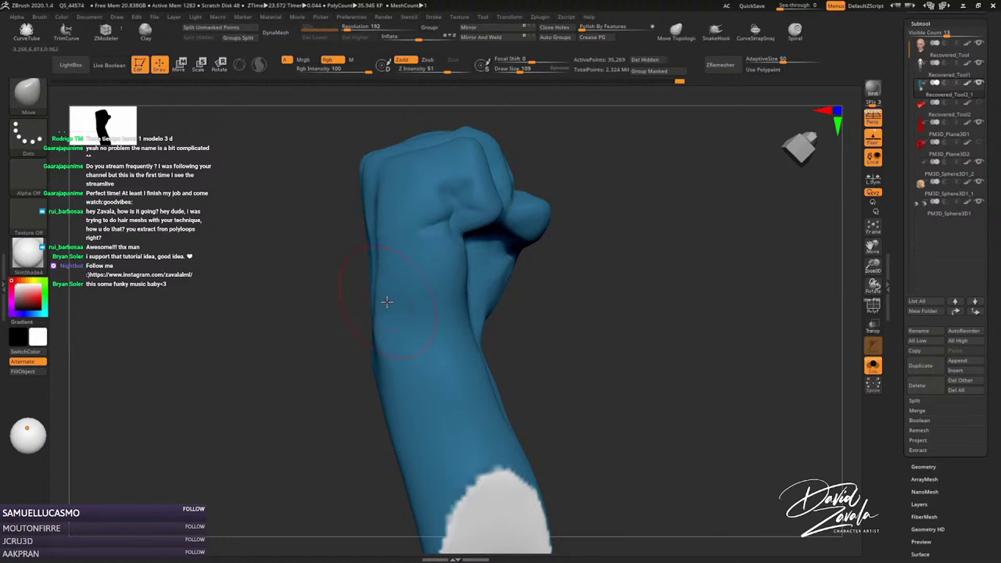
pyautogui.moveTo(380, 323); pyautogui.dragTo(389, 328, button='right')
pyautogui.press('space')
pyautogui.press('b')
pyautogui.press('Escape')
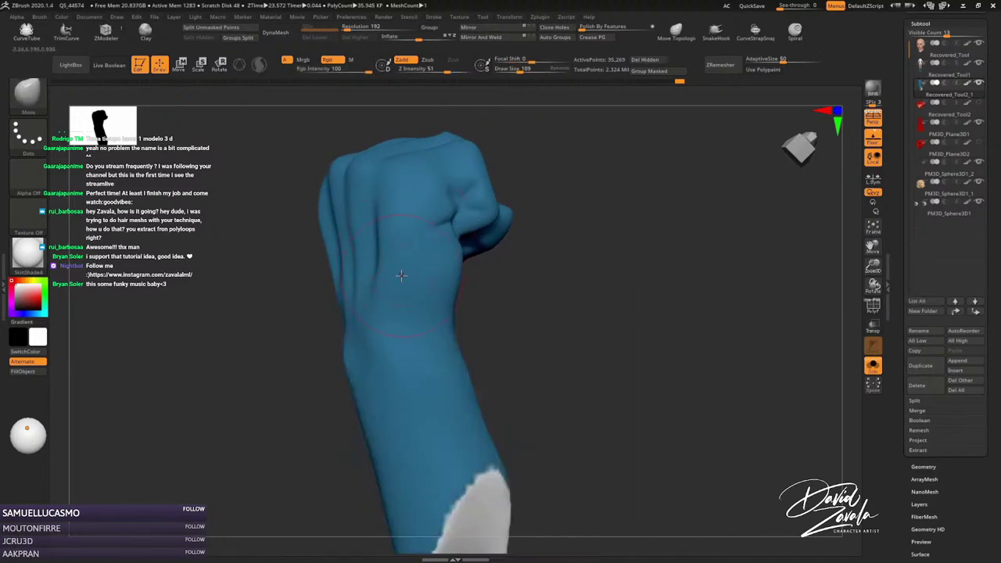
pyautogui.moveTo(402, 275); pyautogui.dragTo(382, 267, button='right')
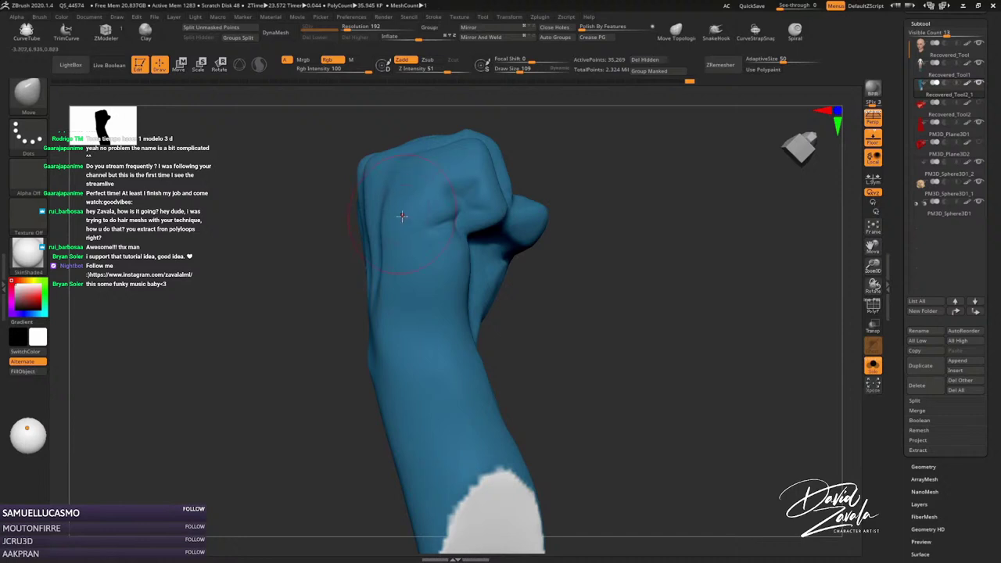
pyautogui.moveTo(402, 221); pyautogui.dragTo(408, 208, button='right')
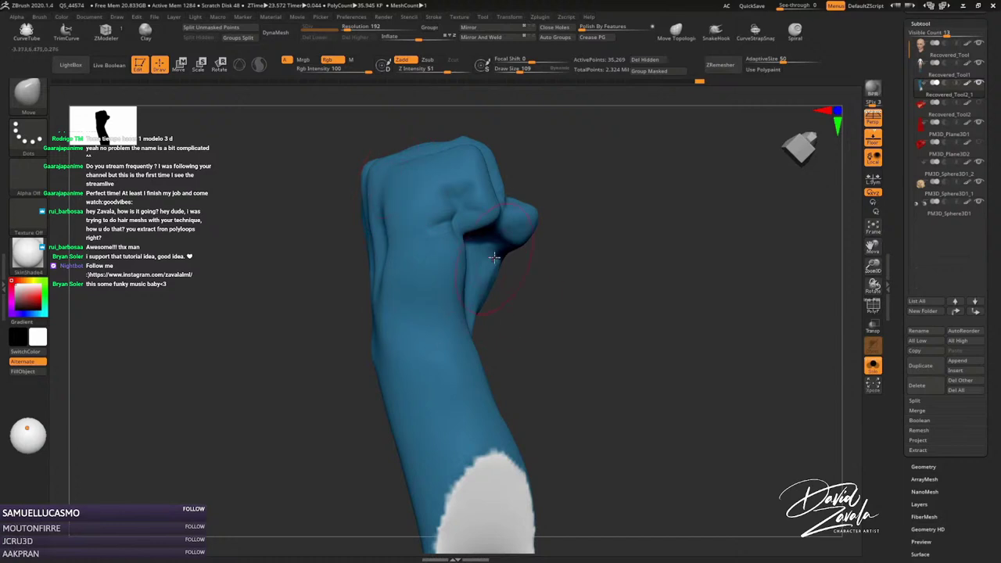
pyautogui.moveTo(494, 257)
pyautogui.mouseDown(button='right')
pyautogui.moveTo(406, 251)
pyautogui.moveTo(380, 223)
pyautogui.mouseUp(button='right')
# Carve knuckle creases on the fist with DamStandard at brush size 99.
pyautogui.press('b')
pyautogui.press('d')
pyautogui.press('s')
pyautogui.moveTo(457, 217); pyautogui.dragTo(392, 217, button='right')
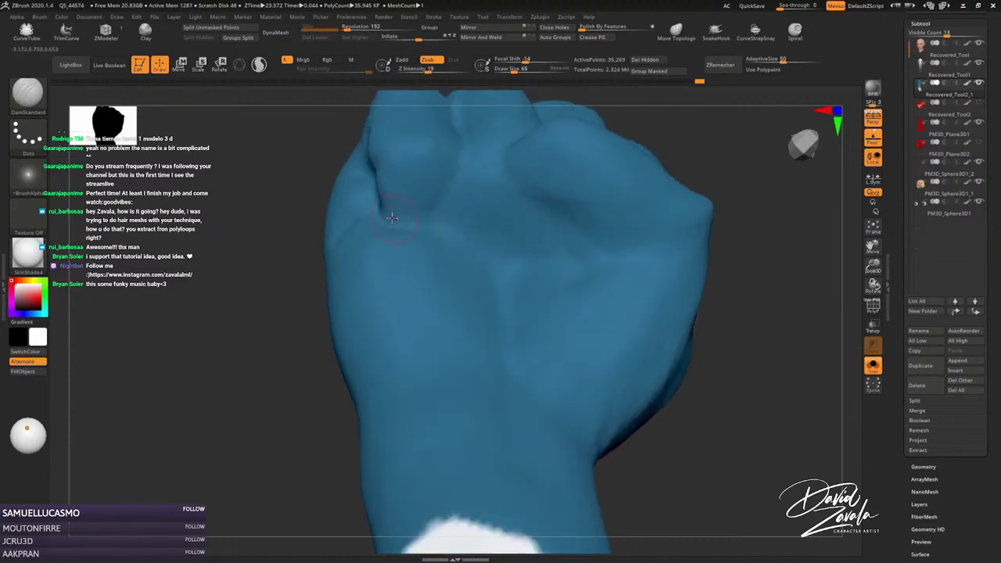
pyautogui.press('s')
pyautogui.moveTo(421, 222); pyautogui.dragTo(431, 208)
pyautogui.moveTo(457, 135)
pyautogui.keyDown('alt'); pyautogui.mouseDown(button='right')
pyautogui.moveTo(469, 207)
pyautogui.moveTo(458, 205)
pyautogui.moveTo(425, 246)
pyautogui.mouseUp(button='right'); pyautogui.keyUp('alt')
pyautogui.press('s')
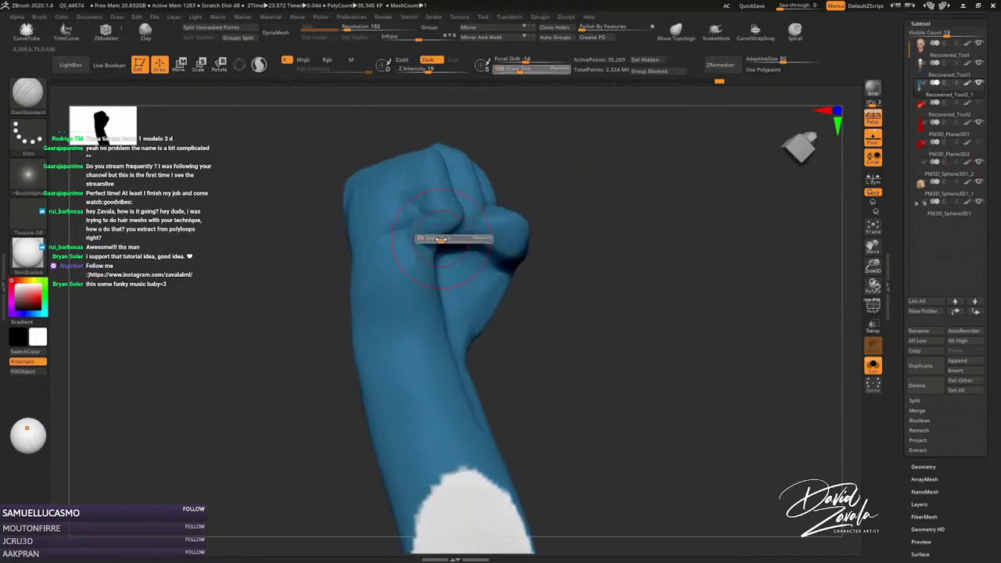
pyautogui.moveTo(429, 245); pyautogui.dragTo(425, 246)
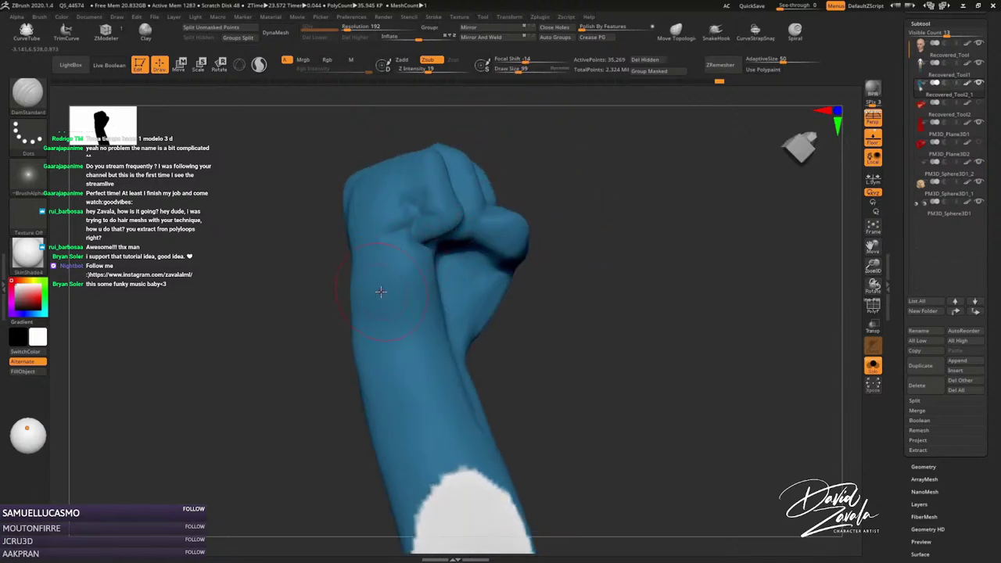
pyautogui.moveTo(373, 282); pyautogui.dragTo(352, 252, button='right')
# Reshape the back of the fist with the Move brush at size 104.
pyautogui.press('b')
pyautogui.press('m')
pyautogui.press('v')
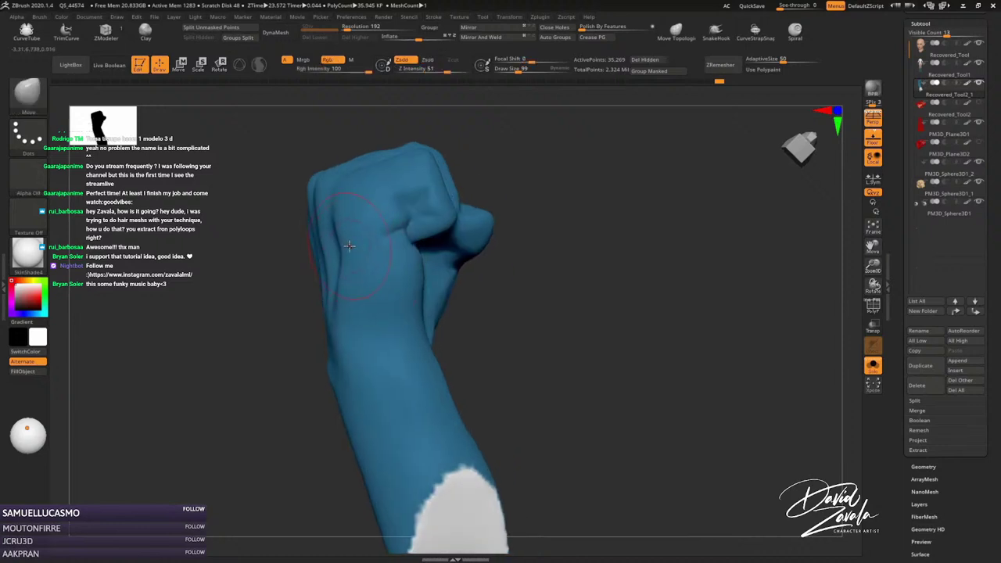
pyautogui.press('s')
pyautogui.moveTo(351, 283); pyautogui.dragTo(342, 257)
pyautogui.press('s')
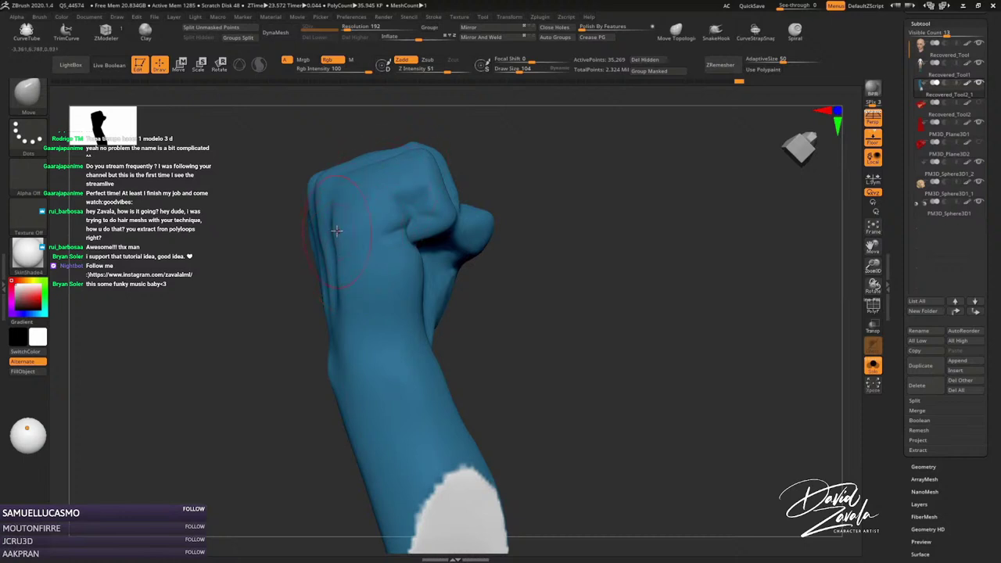
pyautogui.press('s')
pyautogui.moveTo(345, 221)
pyautogui.mouseDown(button='right')
pyautogui.moveTo(355, 209)
pyautogui.moveTo(335, 214)
pyautogui.mouseUp(button='right')
pyautogui.press('ctrl')
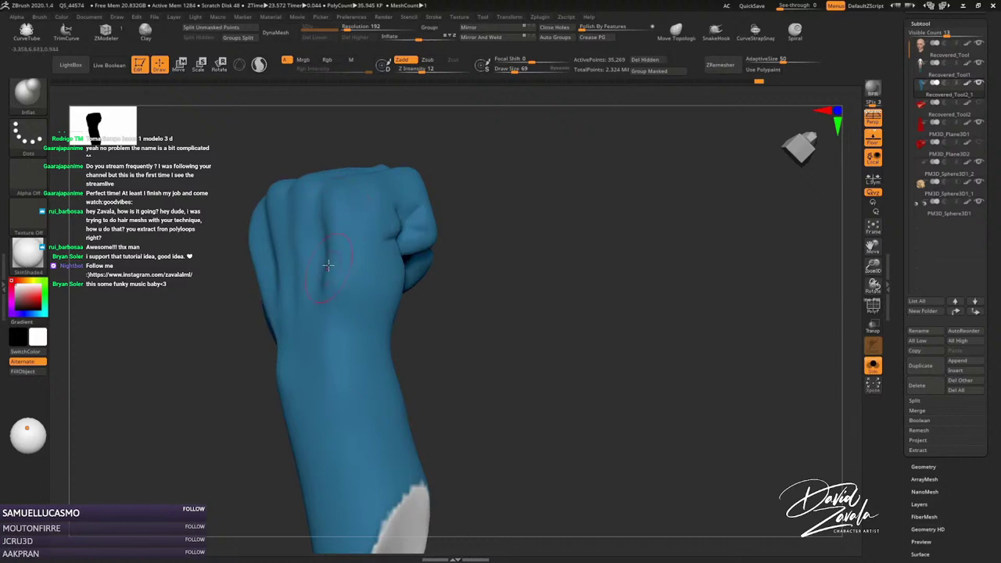
pyautogui.moveTo(333, 251); pyautogui.dragTo(422, 192, button='right')
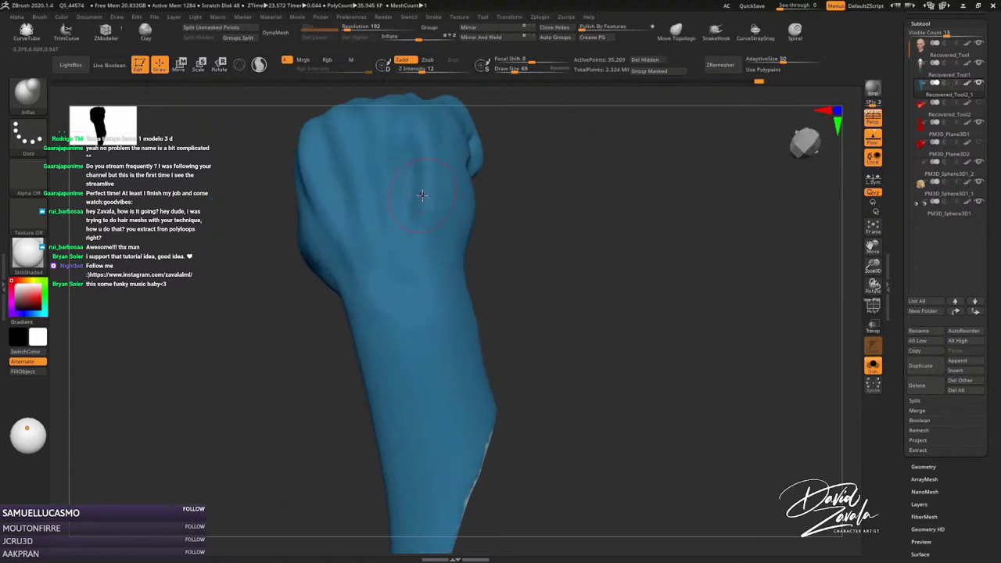
# Smooth the wrist and side of the fist and adjust them with Move.
pyautogui.press('s')
pyautogui.press('shift')
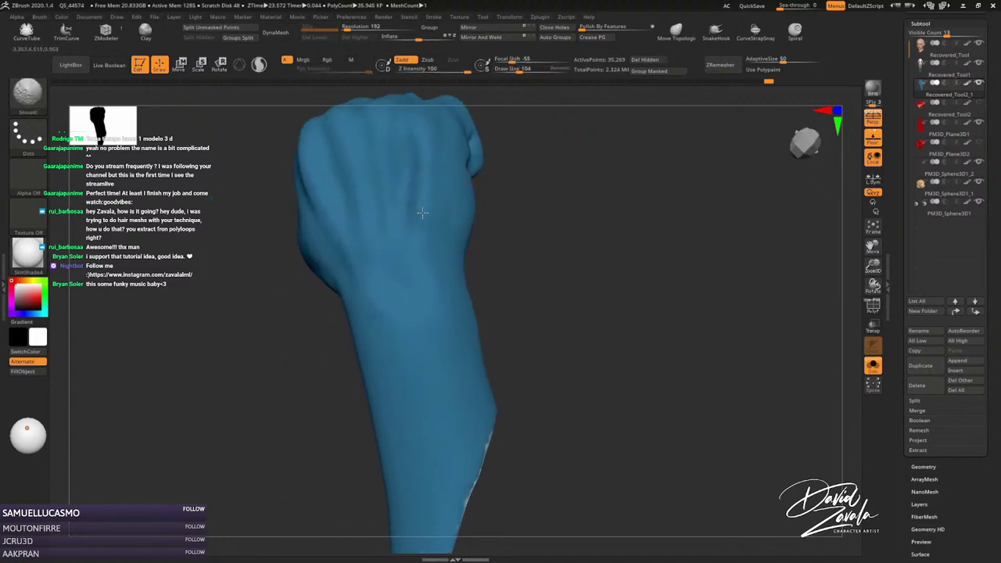
pyautogui.moveTo(431, 239)
pyautogui.mouseDown(button='right')
pyautogui.moveTo(447, 262)
pyautogui.moveTo(443, 304)
pyautogui.mouseUp(button='right')
pyautogui.press('b')
pyautogui.press('m')
pyautogui.press('v')
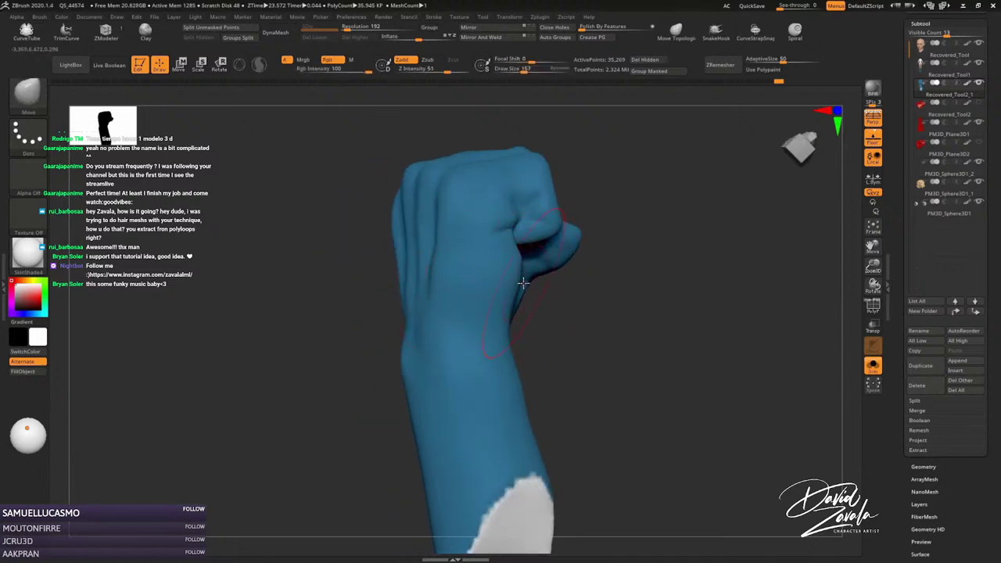
pyautogui.moveTo(522, 249)
pyautogui.keyDown('ctrl'); pyautogui.mouseDown(button='right')
pyautogui.moveTo(520, 262)
pyautogui.moveTo(533, 226)
pyautogui.mouseUp(button='right'); pyautogui.keyUp('ctrl')
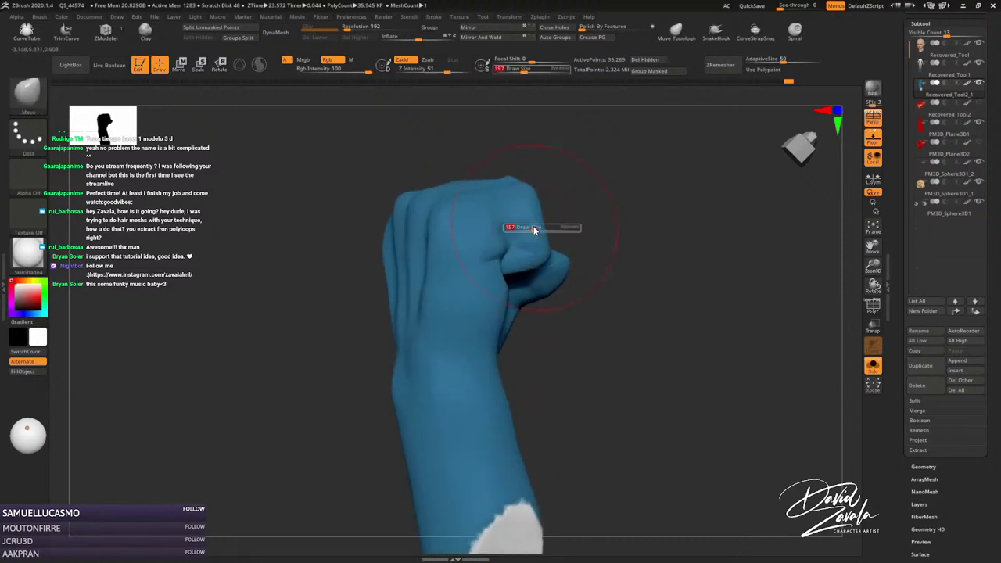
pyautogui.moveTo(528, 180); pyautogui.dragTo(501, 234, button='right')
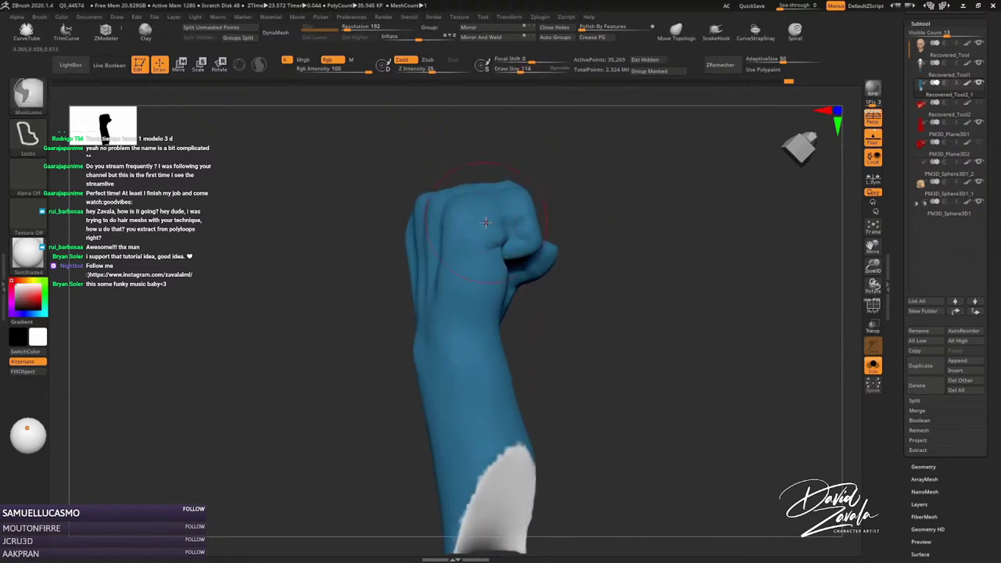
pyautogui.moveTo(438, 357)
pyautogui.mouseDown(button='right')
pyautogui.moveTo(479, 302)
pyautogui.moveTo(469, 279)
pyautogui.moveTo(464, 305)
pyautogui.moveTo(440, 332)
pyautogui.mouseUp(button='right')
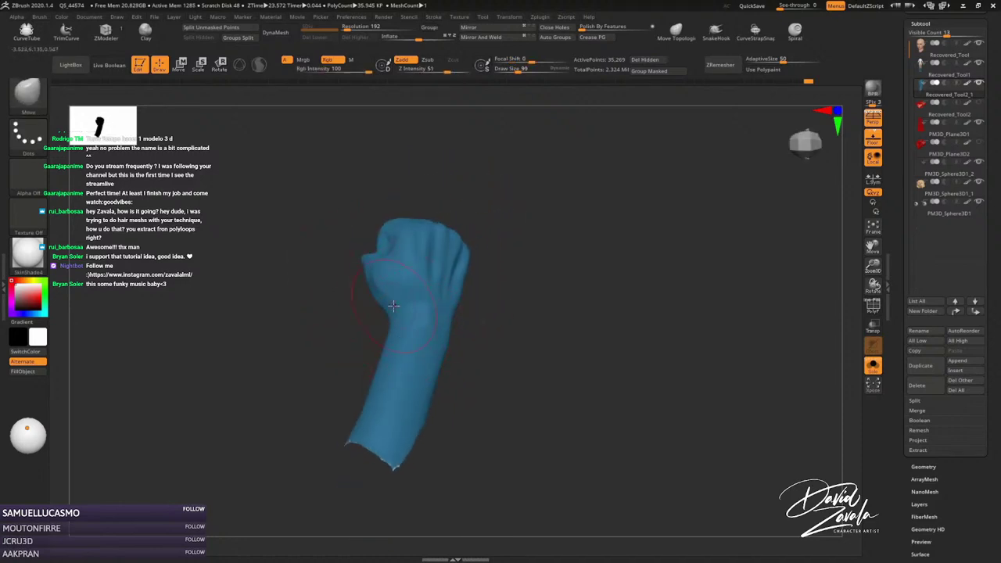
# Set brush size to 195, choose Inflate, and stand the arm upright.
pyautogui.write('s140')
pyautogui.press('Return')
pyautogui.write('s195')
pyautogui.press('Return')
pyautogui.press('b')
pyautogui.press('i')
pyautogui.press('n')
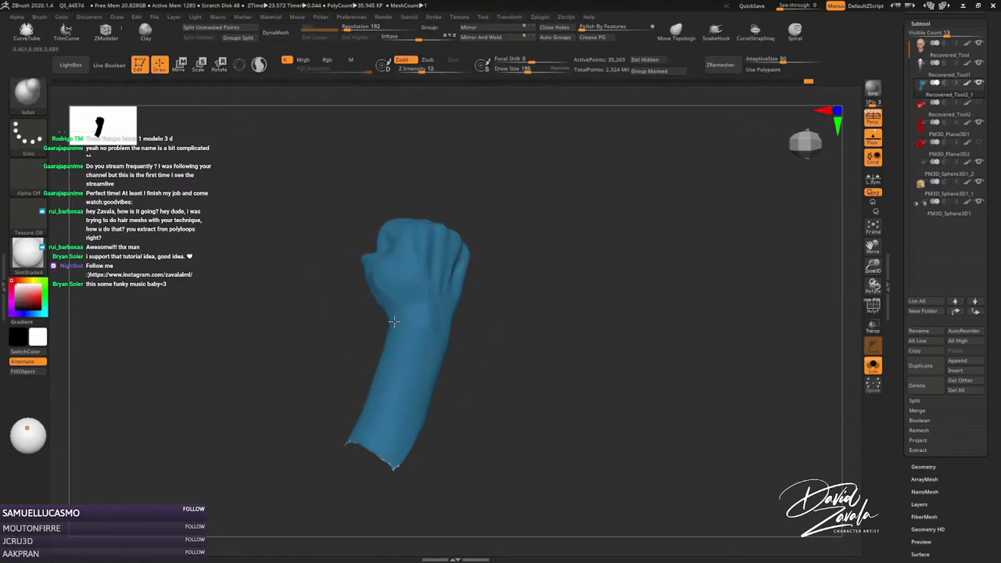
pyautogui.moveTo(394, 321)
pyautogui.mouseDown()
pyautogui.moveTo(430, 308)
pyautogui.moveTo(359, 385)
pyautogui.moveTo(358, 347)
pyautogui.moveTo(344, 329)
pyautogui.mouseUp()
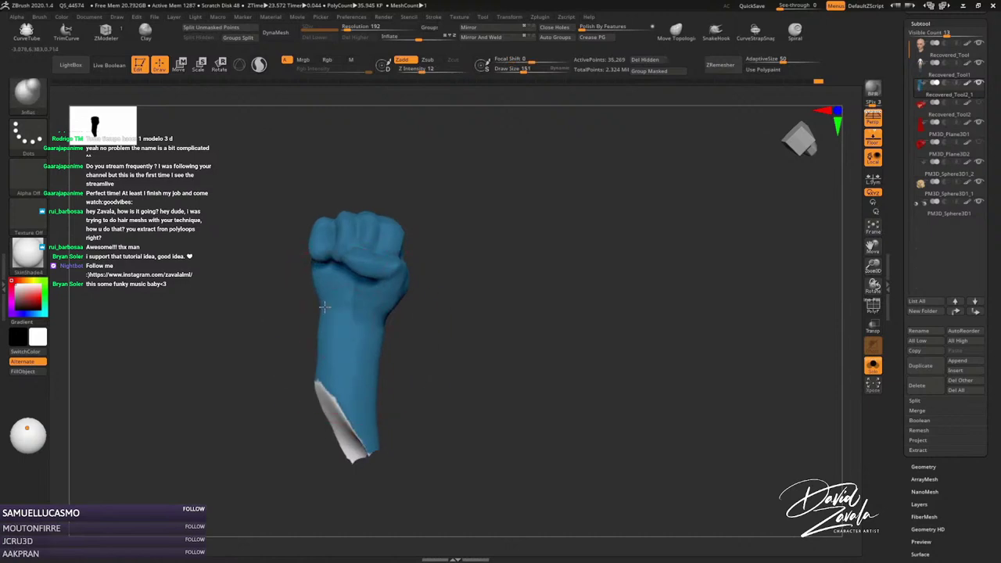
# Select the Move brush at draw size 77 and frame the fist close up.
pyautogui.press('space')
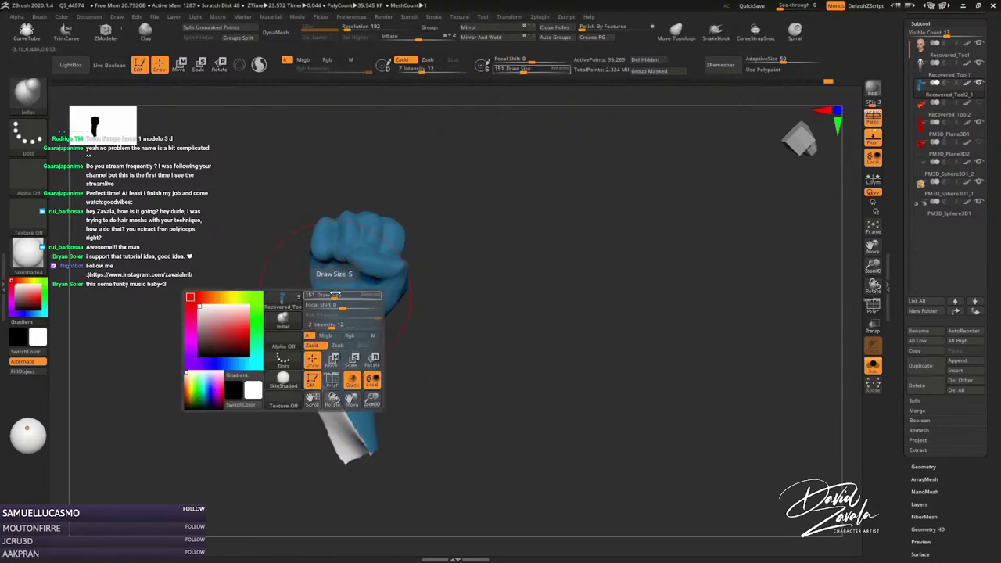
pyautogui.press('b')
pyautogui.press('m')
pyautogui.press('v')
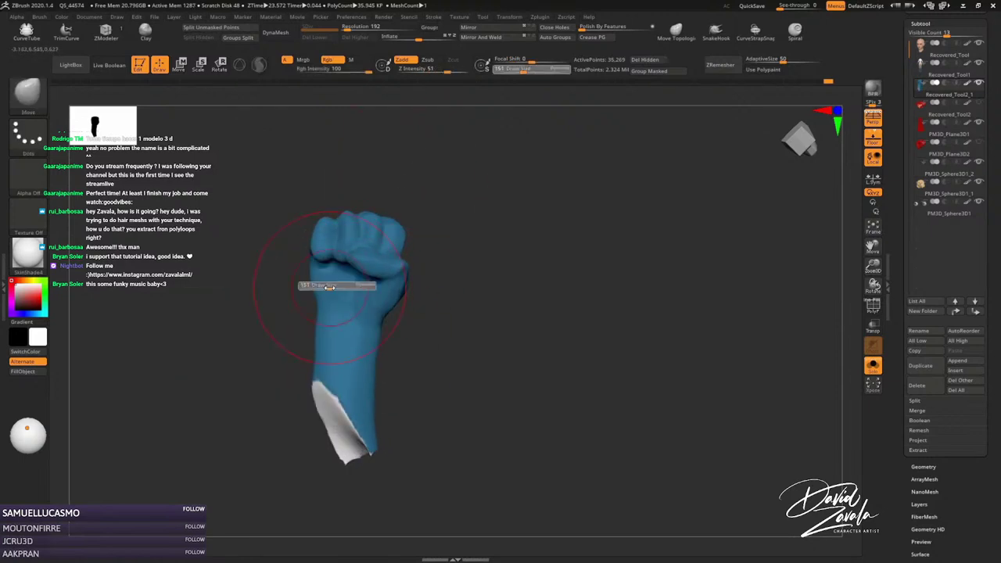
pyautogui.press('s')
pyautogui.press('s')
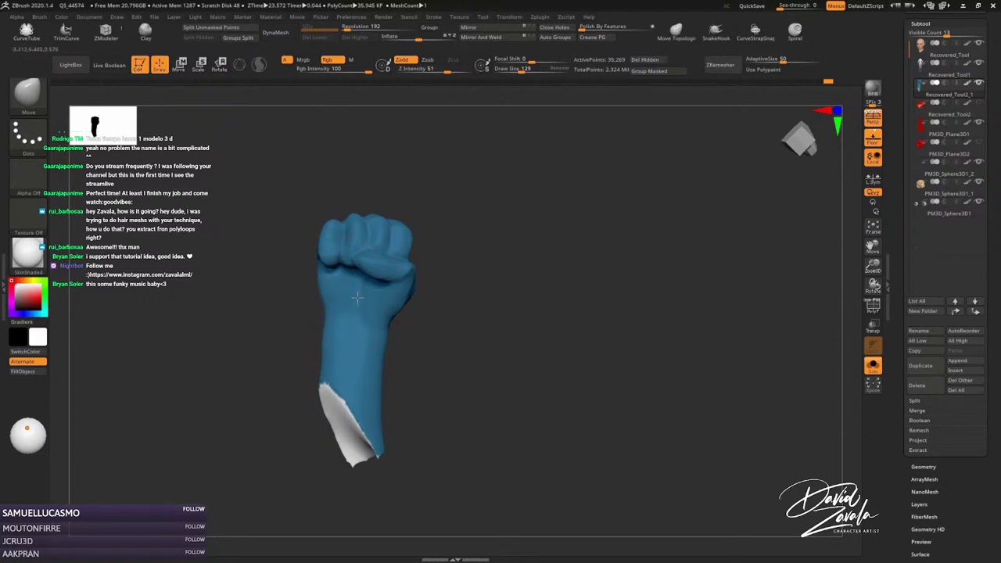
pyautogui.moveTo(316, 294)
pyautogui.keyDown('alt'); pyautogui.mouseDown()
pyautogui.moveTo(399, 273)
pyautogui.moveTo(430, 292)
pyautogui.mouseUp(); pyautogui.keyUp('alt')
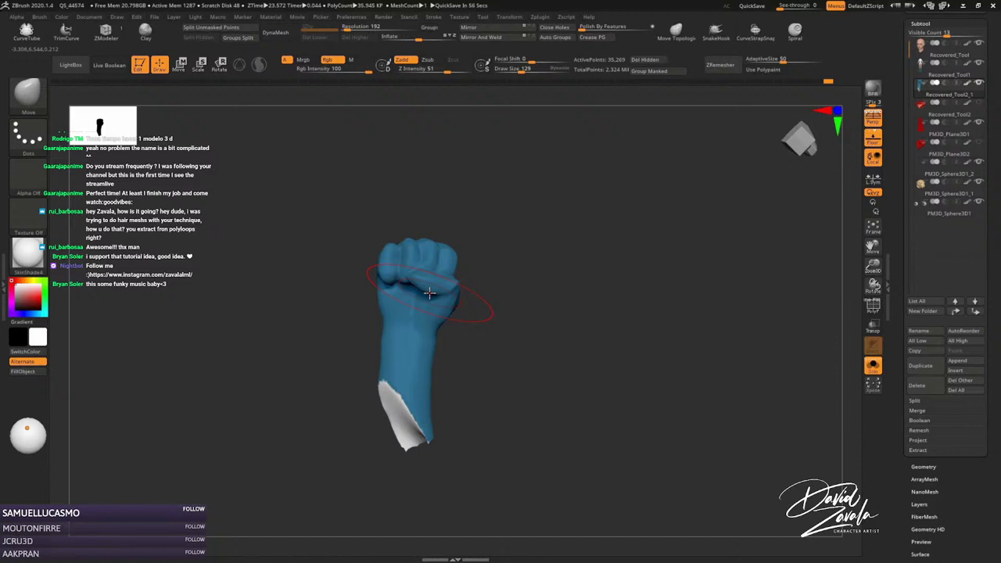
pyautogui.moveTo(433, 214)
pyautogui.keyDown('alt'); pyautogui.mouseDown()
pyautogui.moveTo(469, 234)
pyautogui.moveTo(459, 258)
pyautogui.mouseUp(); pyautogui.keyUp('alt')
pyautogui.press('s')
pyautogui.moveTo(459, 244)
pyautogui.mouseDown(button='right')
pyautogui.moveTo(447, 224)
pyautogui.moveTo(474, 223)
pyautogui.mouseUp(button='right')
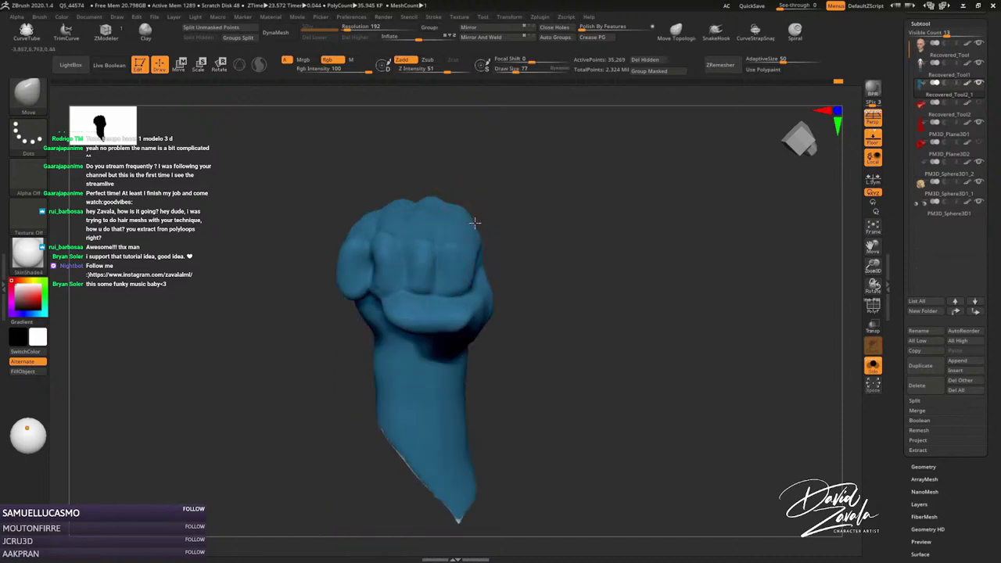
# Push the knuckle area into shape with the brush at size 69.
pyautogui.press('s')
pyautogui.moveTo(485, 225); pyautogui.dragTo(477, 222)
pyautogui.moveTo(476, 216); pyautogui.dragTo(415, 203, button='right')
pyautogui.press('s')
pyautogui.moveTo(387, 201)
pyautogui.mouseDown()
pyautogui.moveTo(400, 201)
pyautogui.moveTo(367, 212)
pyautogui.mouseUp()
pyautogui.press('s')
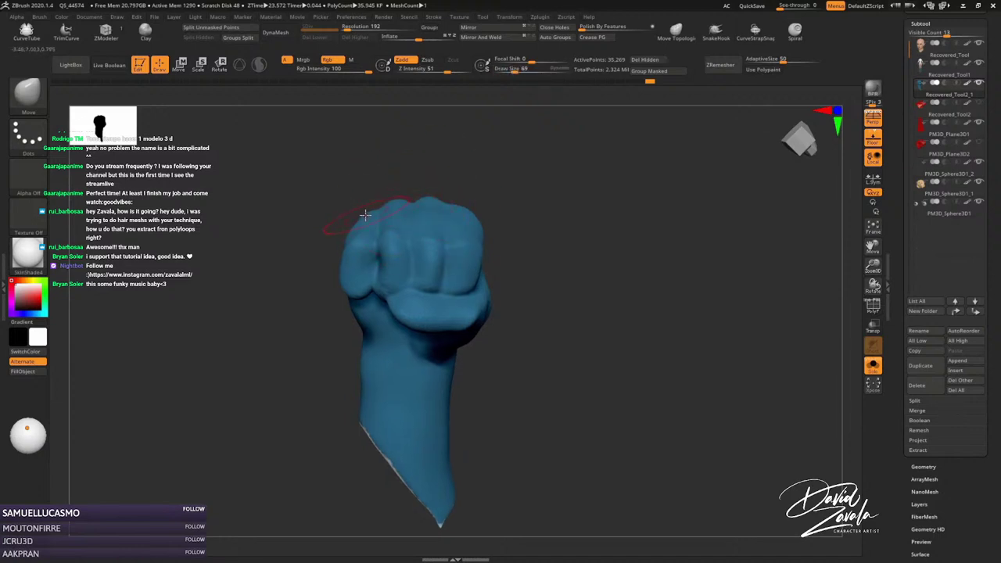
pyautogui.moveTo(356, 223); pyautogui.dragTo(354, 235, button='right')
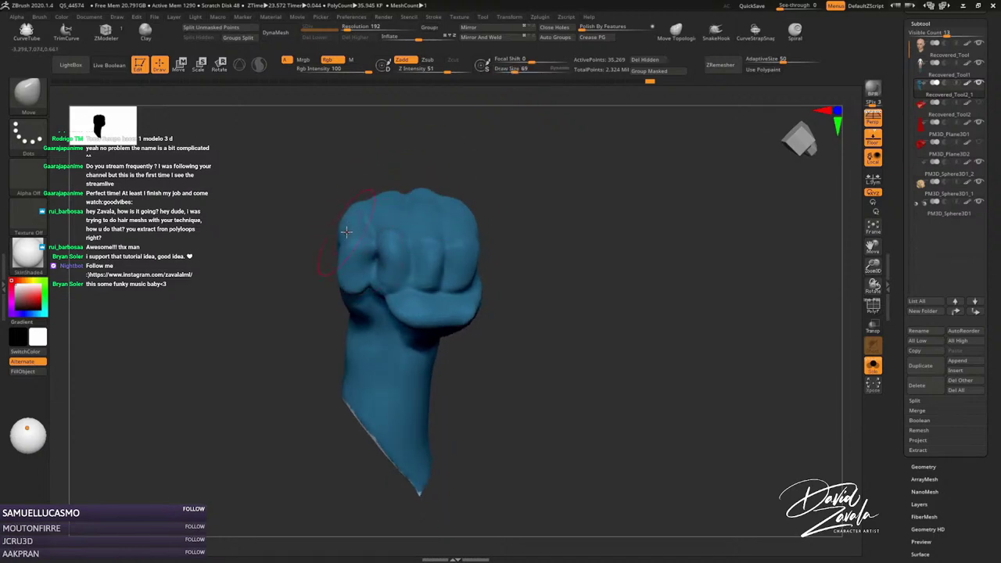
pyautogui.moveTo(346, 231); pyautogui.dragTo(358, 236)
# Carve a crease across the knuckles with DamStandard.
pyautogui.press('b')
pyautogui.press('d')
pyautogui.press('s')
pyautogui.moveTo(384, 264); pyautogui.dragTo(370, 253, button='right')
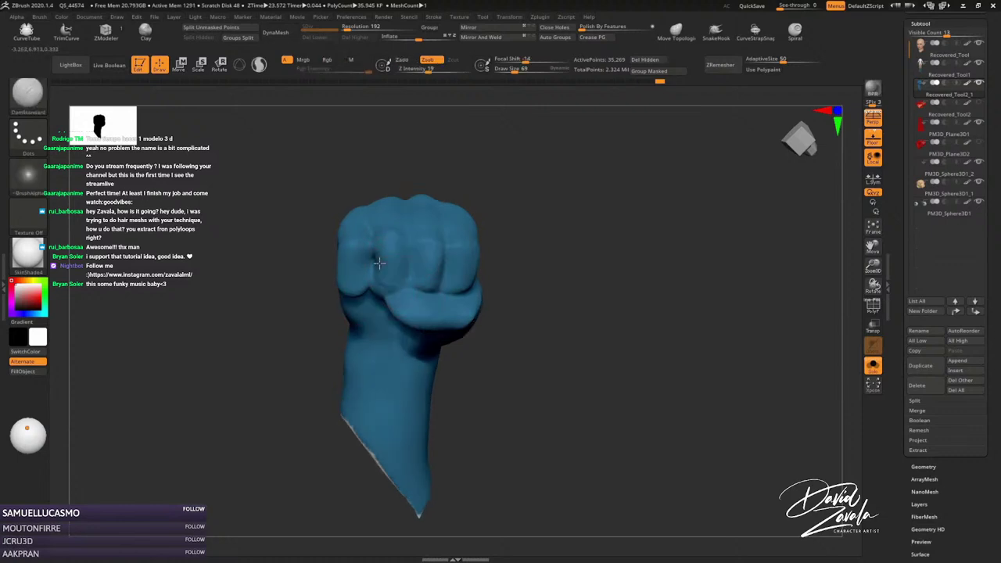
pyautogui.moveTo(374, 242); pyautogui.dragTo(370, 252)
pyautogui.moveTo(371, 252)
pyautogui.mouseDown(button='right')
pyautogui.moveTo(371, 244)
pyautogui.moveTo(370, 283)
pyautogui.mouseUp(button='right')
# Add form with ClayTubes, then refine creases with DamStandard at size 48.
pyautogui.press('b')
pyautogui.press('c')
pyautogui.press('t')
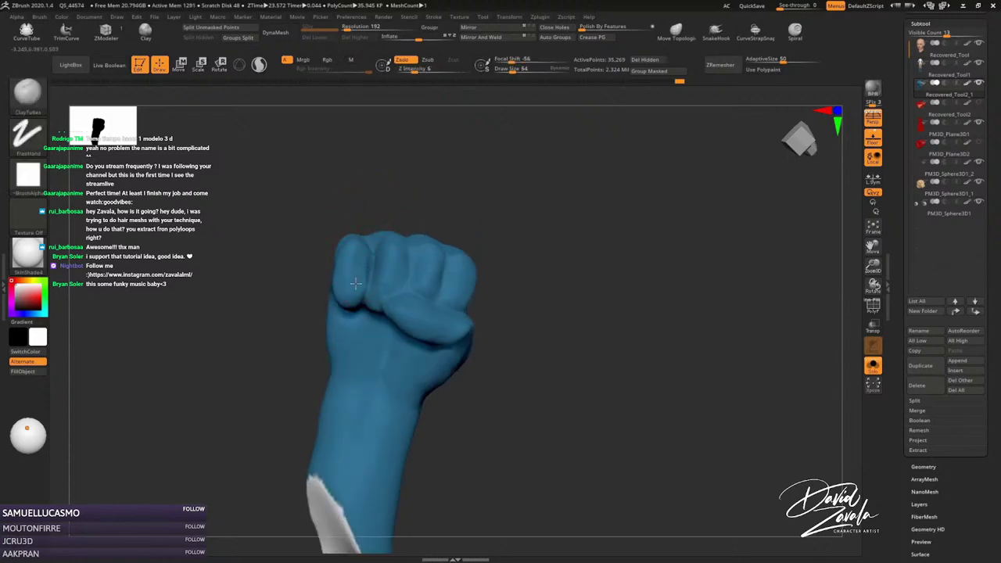
pyautogui.moveTo(355, 283)
pyautogui.mouseDown(button='right')
pyautogui.moveTo(353, 294)
pyautogui.moveTo(361, 233)
pyautogui.moveTo(372, 268)
pyautogui.mouseUp(button='right')
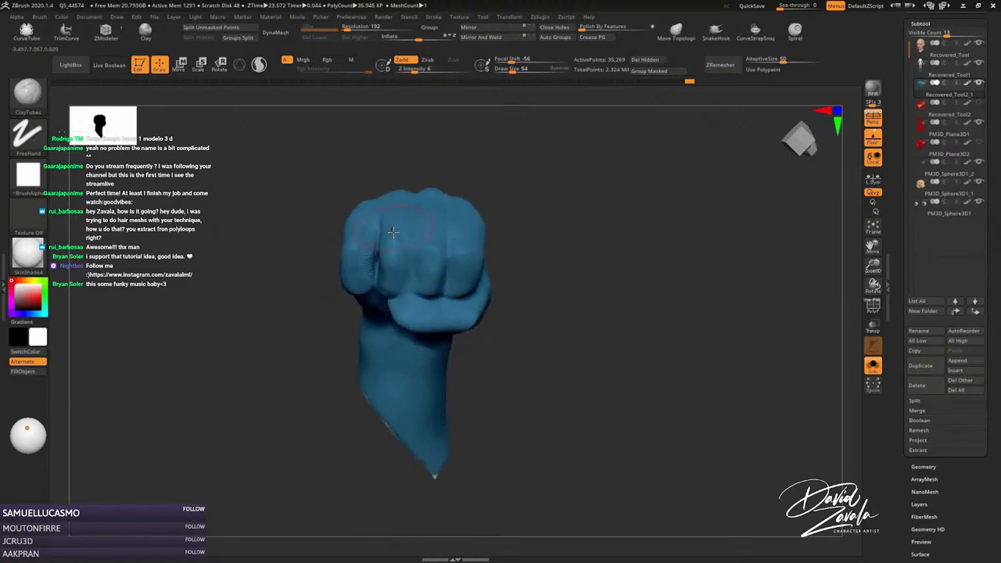
pyautogui.moveTo(389, 234)
pyautogui.mouseDown(button='right')
pyautogui.moveTo(394, 292)
pyautogui.moveTo(429, 265)
pyautogui.mouseUp(button='right')
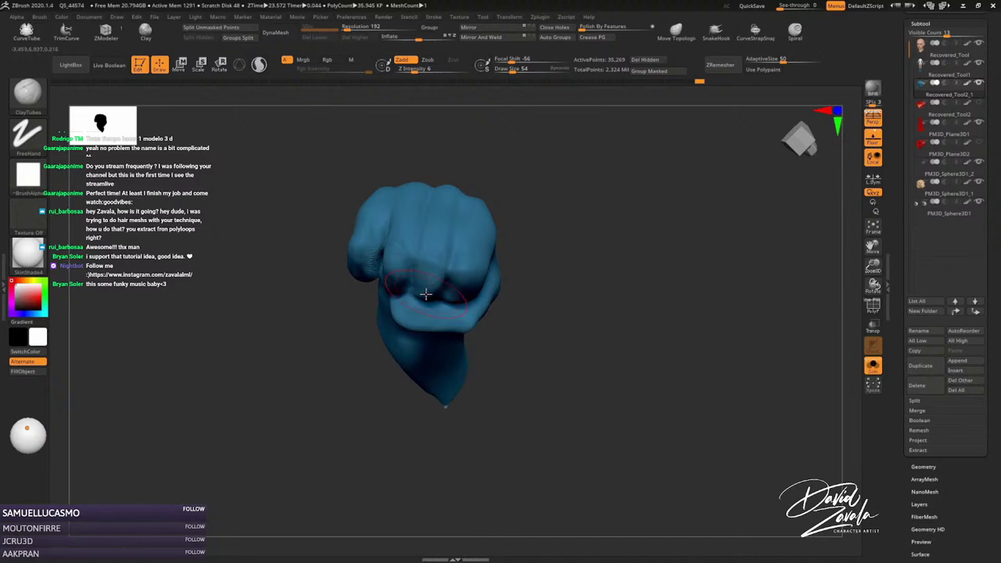
pyautogui.keyDown('shift'); pyautogui.moveTo(525, 201); pyautogui.dragTo(432, 193, button='right'); pyautogui.keyUp('shift')
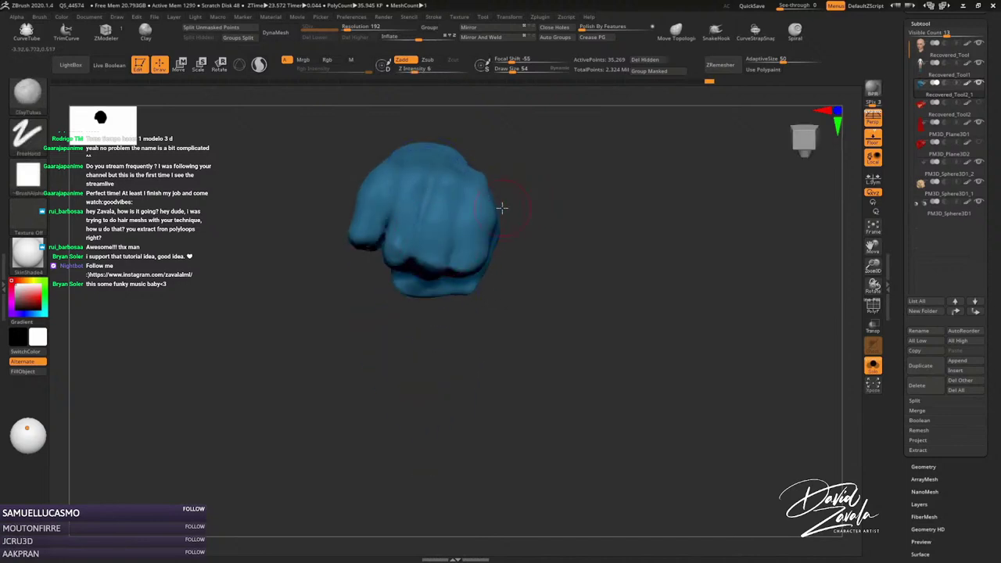
pyautogui.press('b')
pyautogui.press('d')
pyautogui.press('s')
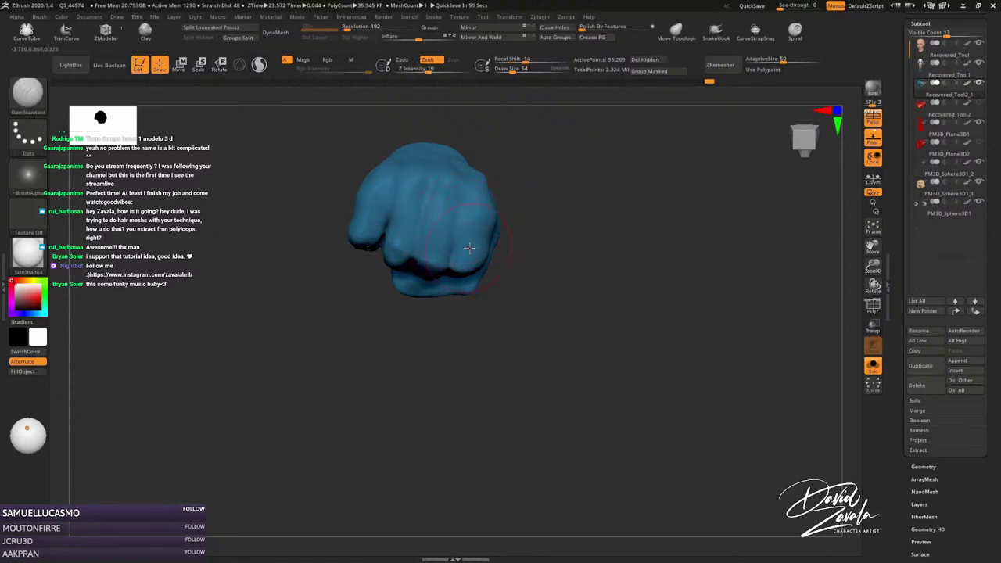
pyautogui.keyDown('ctrl'); pyautogui.moveTo(449, 220); pyautogui.dragTo(420, 196, button='right'); pyautogui.keyUp('ctrl')
pyautogui.press('[')
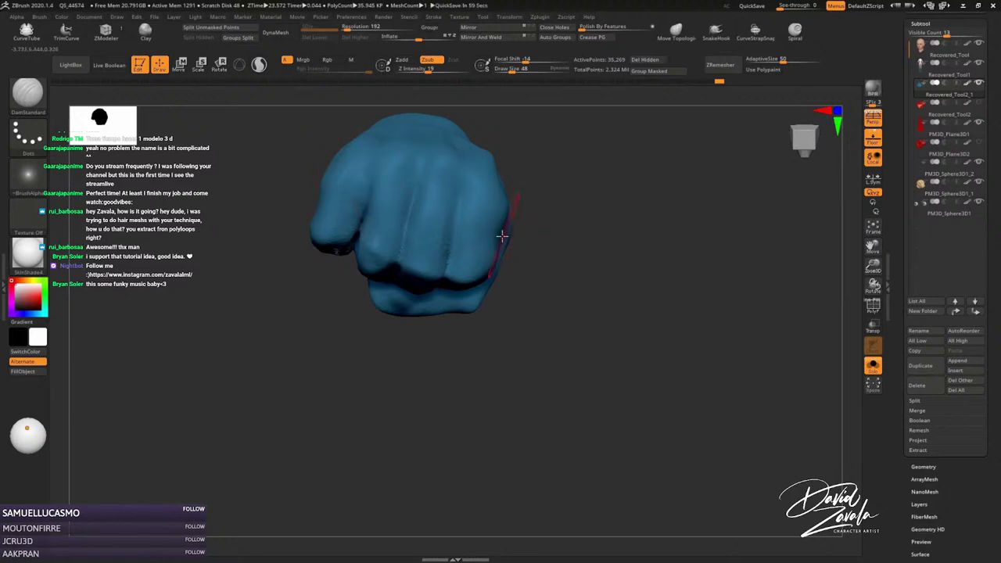
# Build up the back of the fist with ClayTubes at 45 and Inflate at 48.
pyautogui.press('b')
pyautogui.press('c')
pyautogui.press('t')
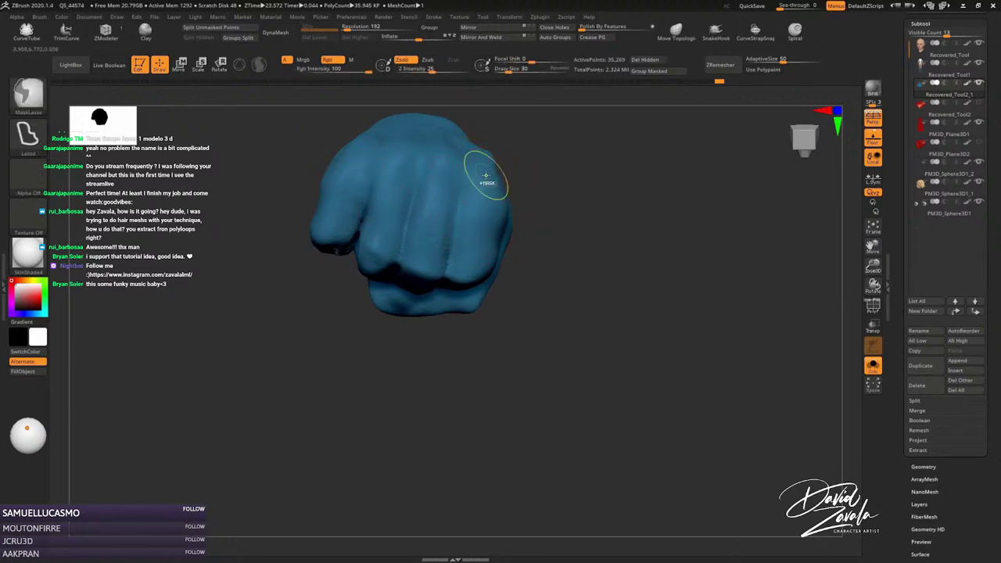
pyautogui.moveTo(487, 174); pyautogui.dragTo(480, 179, button='right')
pyautogui.press('s')
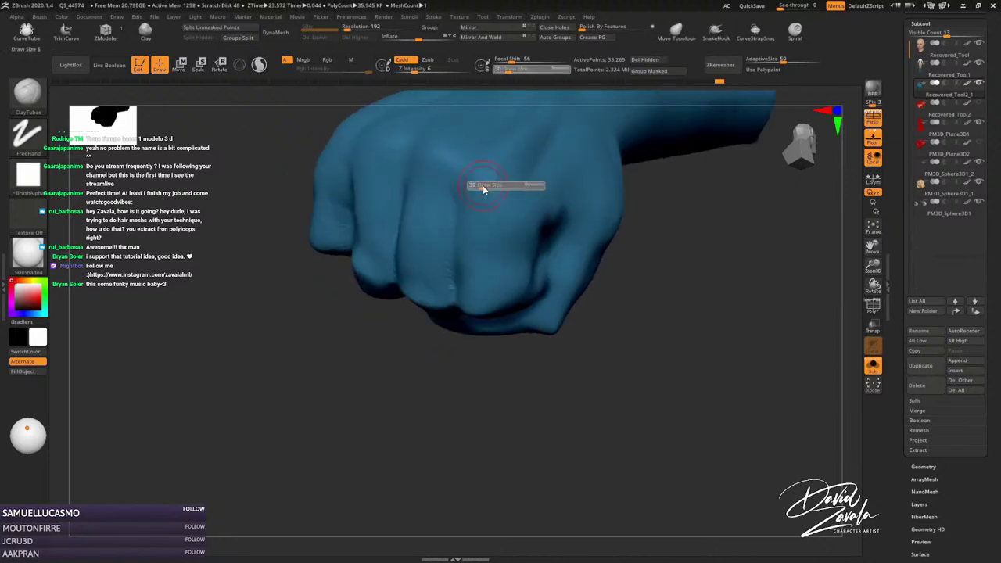
pyautogui.press('s')
pyautogui.press('b')
pyautogui.press('i')
pyautogui.press('n')
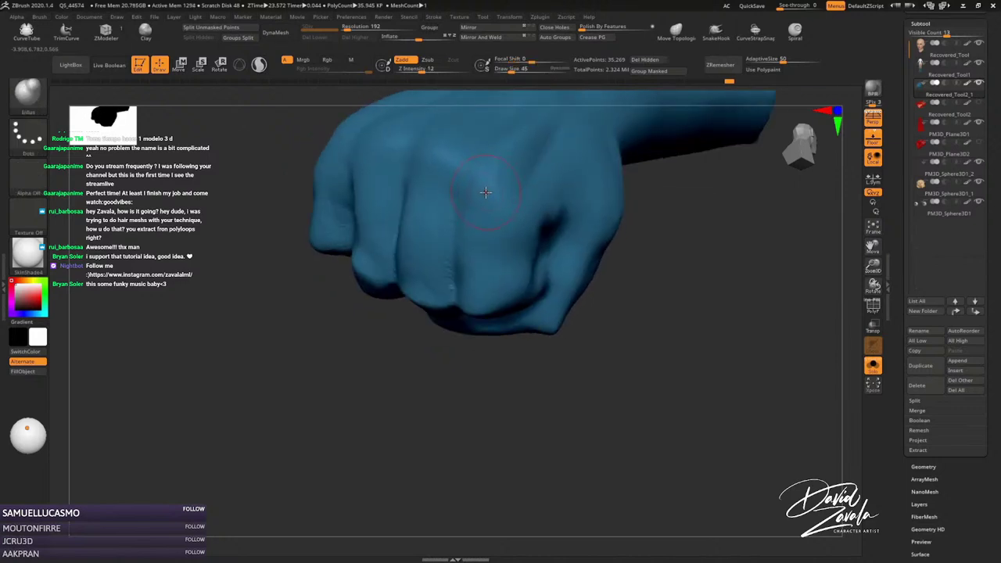
pyautogui.press('s')
pyautogui.moveTo(485, 187); pyautogui.dragTo(490, 174, button='right')
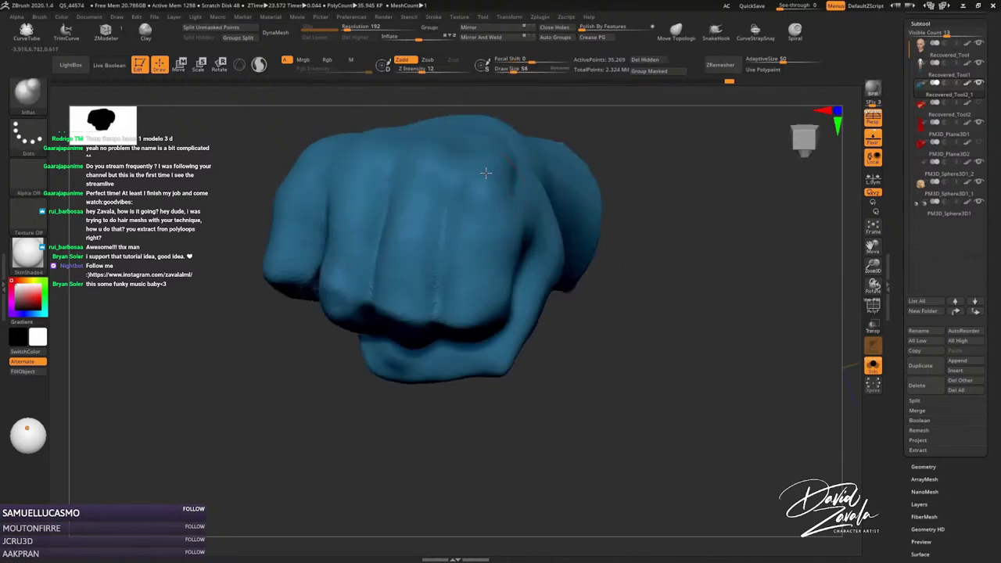
pyautogui.press('s')
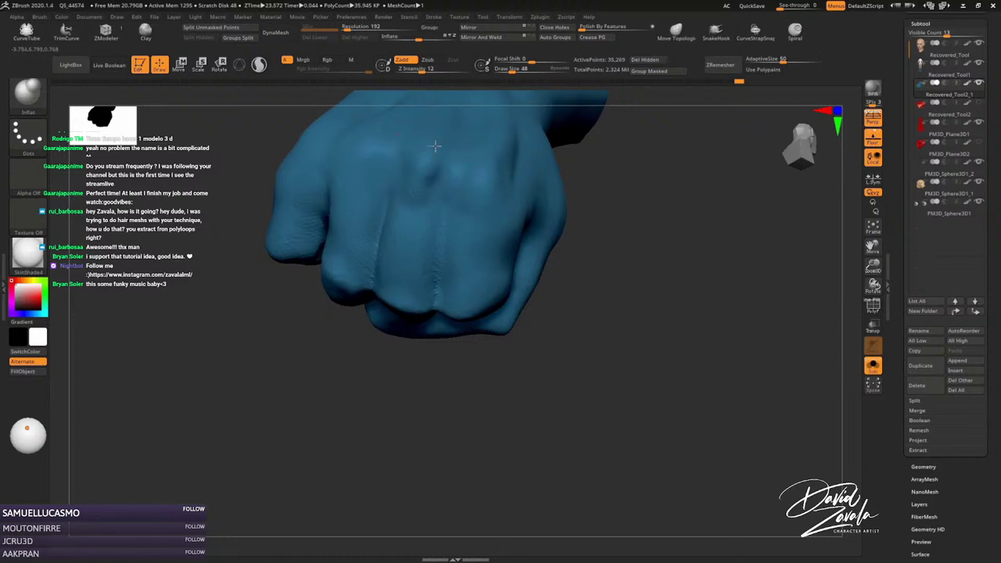
pyautogui.moveTo(415, 166)
pyautogui.mouseDown()
pyautogui.moveTo(443, 122)
pyautogui.moveTo(449, 196)
pyautogui.moveTo(471, 204)
pyautogui.mouseUp()
# Shape the knuckles with Move and Inflate, undoing two missteps.
pyautogui.press('b')
pyautogui.press('m')
pyautogui.press('v')
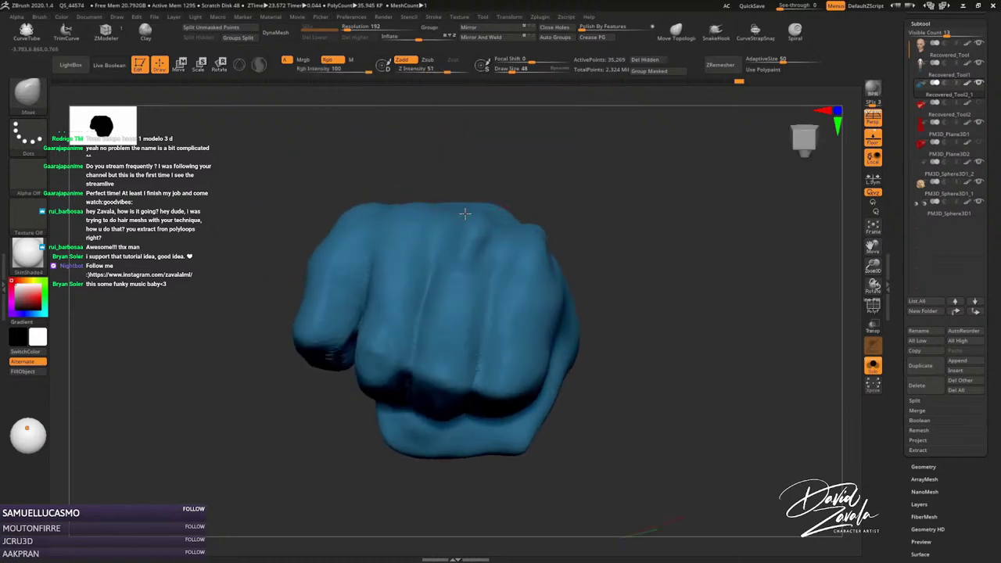
pyautogui.press('b')
pyautogui.press('i')
pyautogui.press('n')
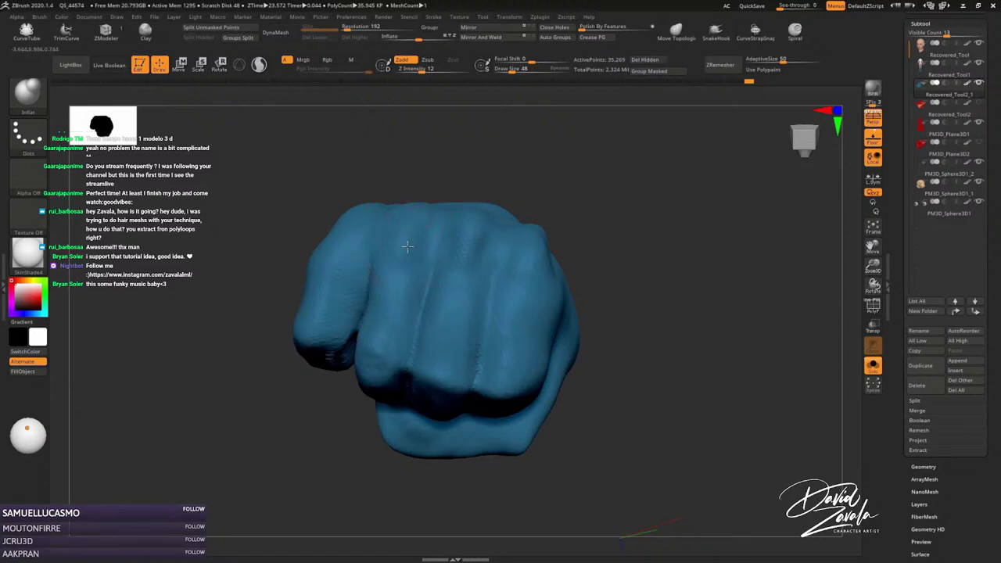
pyautogui.moveTo(407, 247)
pyautogui.mouseDown(button='right')
pyautogui.moveTo(420, 192)
pyautogui.moveTo(421, 202)
pyautogui.moveTo(449, 155)
pyautogui.moveTo(454, 108)
pyautogui.moveTo(382, 175)
pyautogui.mouseUp(button='right')
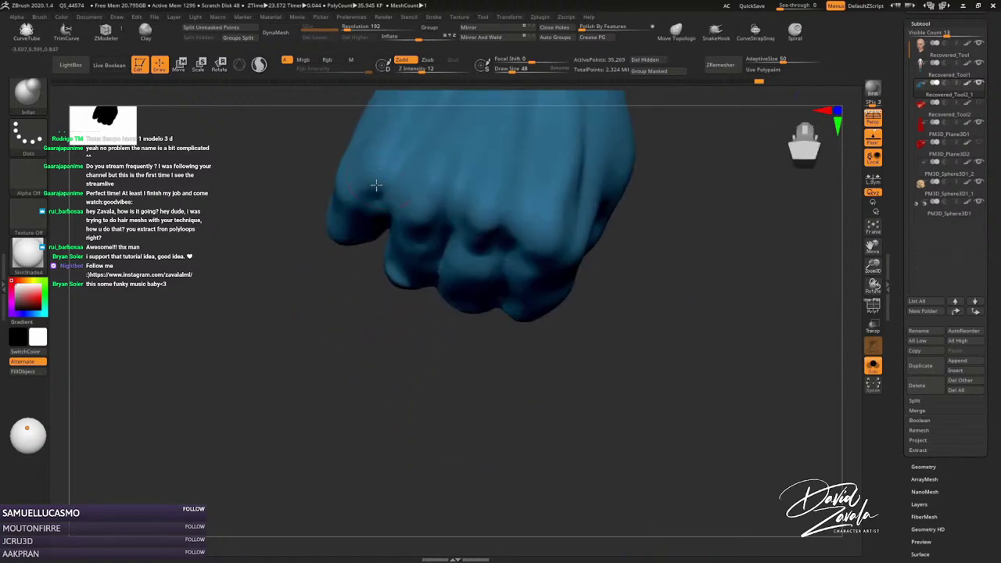
pyautogui.moveTo(368, 219); pyautogui.dragTo(329, 203, button='right')
pyautogui.press('shift')
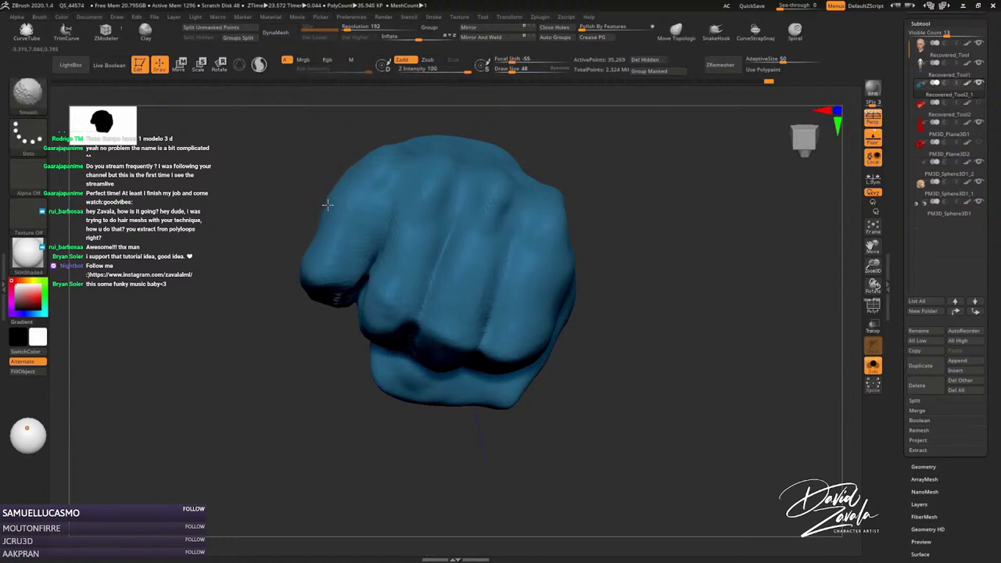
pyautogui.hotkey('ctrl', 'z')
pyautogui.hotkey('ctrl', 'z')
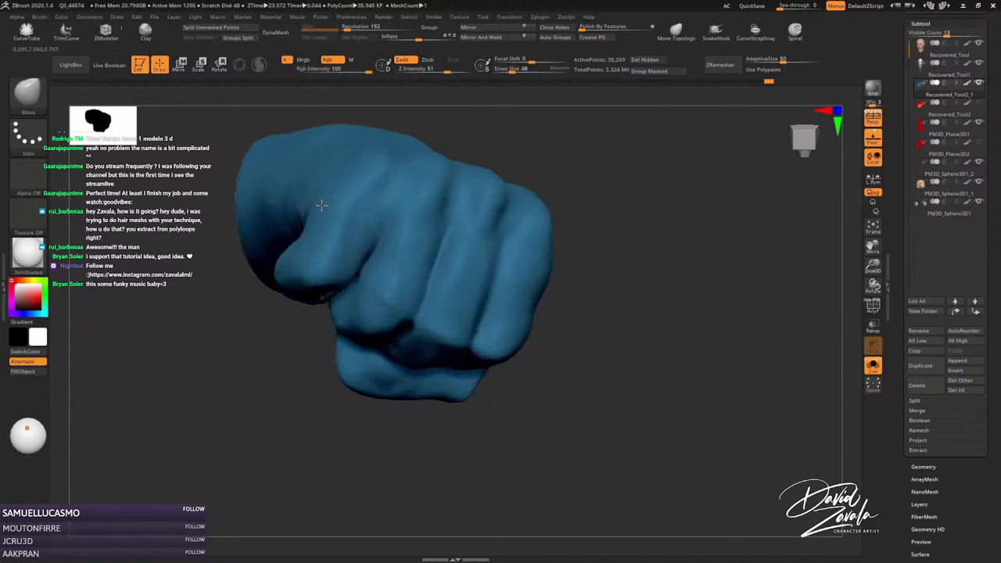
pyautogui.hotkey('ctrl', 'z')
pyautogui.keyDown('ctrl'); pyautogui.moveTo(357, 214); pyautogui.dragTo(364, 167, button='right'); pyautogui.keyUp('ctrl')
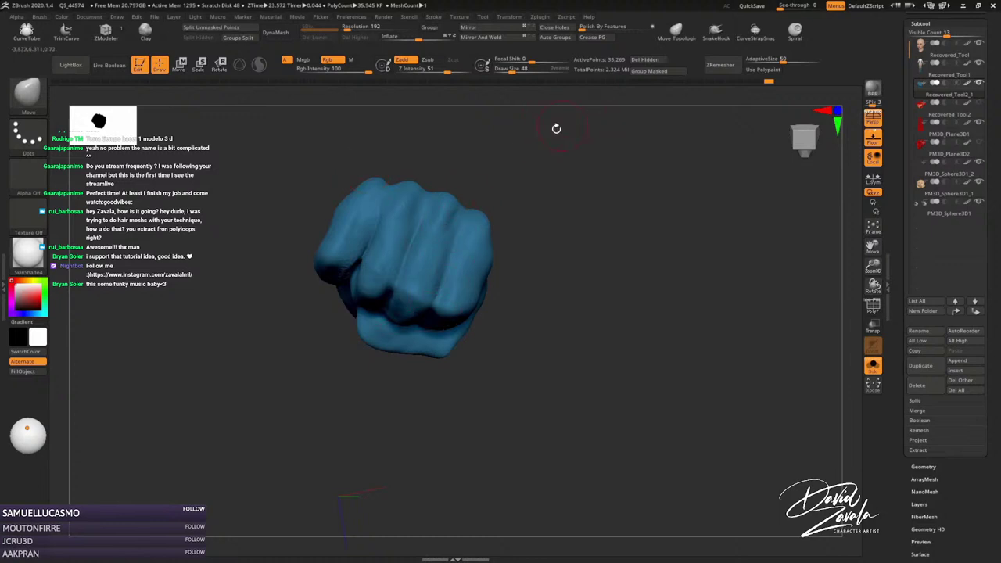
# Build knuckle ridges with the Clay brush in the glove's blue and smooth them.
pyautogui.press('b')
pyautogui.press('c')
pyautogui.press('l')
pyautogui.moveTo(332, 217); pyautogui.dragTo(336, 195, button='right')
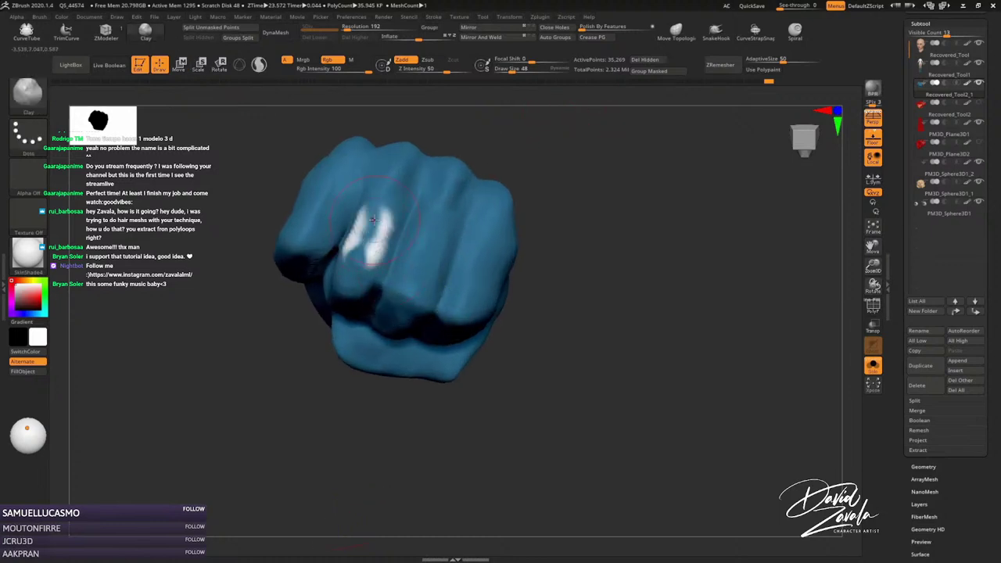
pyautogui.press('c')
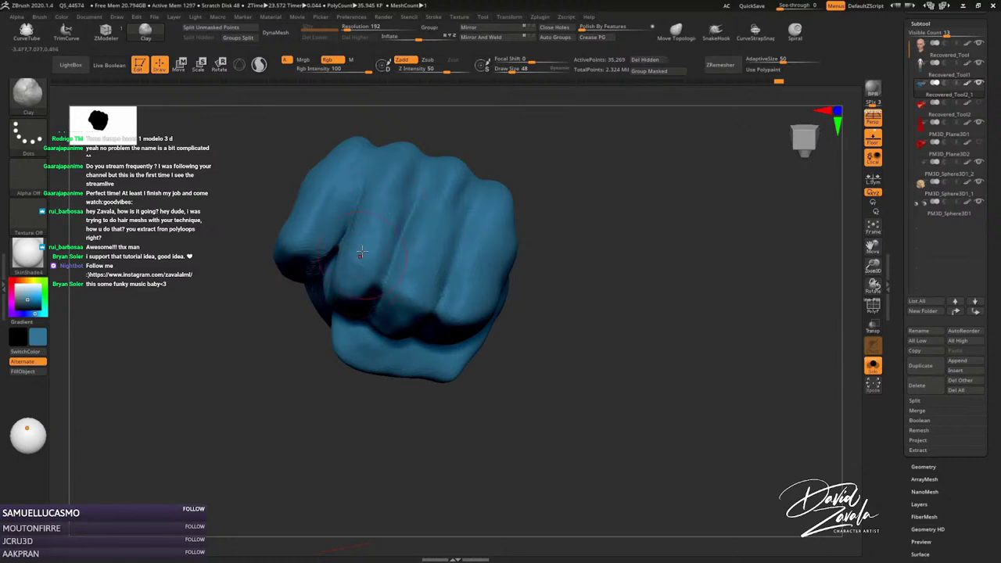
pyautogui.moveTo(368, 250)
pyautogui.mouseDown(button='right')
pyautogui.moveTo(305, 303)
pyautogui.moveTo(325, 301)
pyautogui.mouseUp(button='right')
pyautogui.press('s')
pyautogui.keyDown('shift'); pyautogui.moveTo(320, 332); pyautogui.dragTo(323, 322); pyautogui.keyUp('shift')
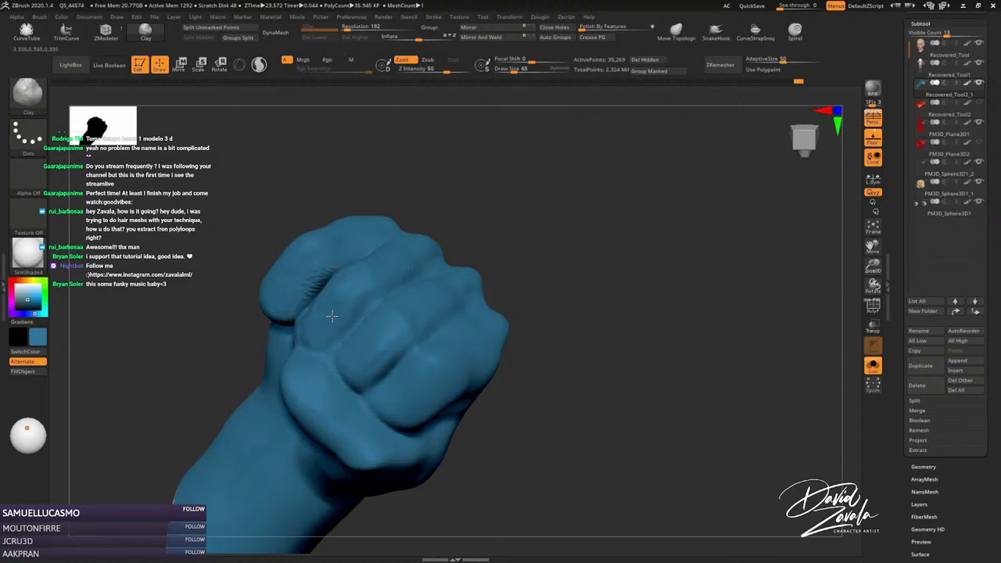
pyautogui.moveTo(329, 320); pyautogui.dragTo(422, 323, button='right')
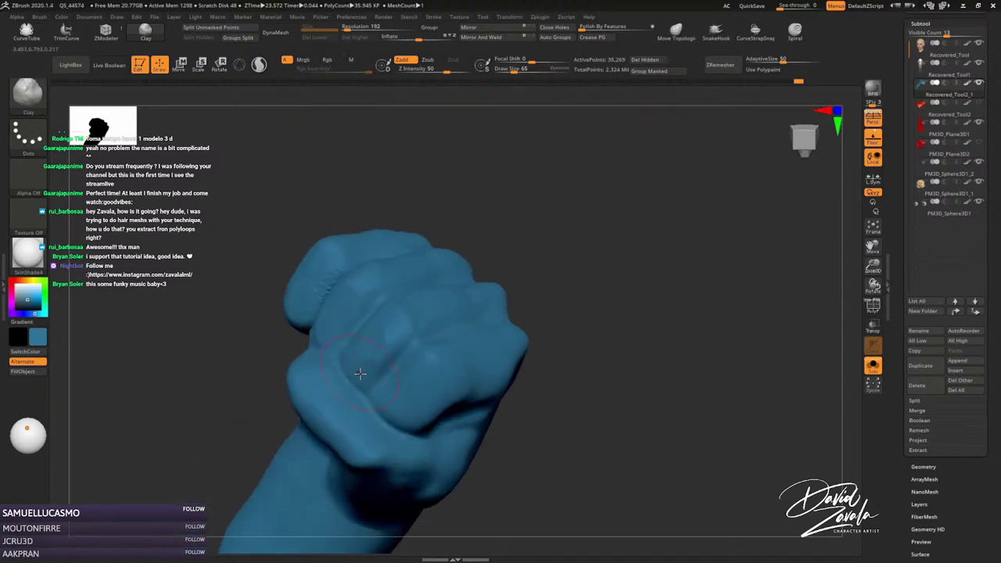
# Inflate the upright fist's forms, viewed up close.
pyautogui.moveTo(422, 323); pyautogui.dragTo(449, 271, button='right')
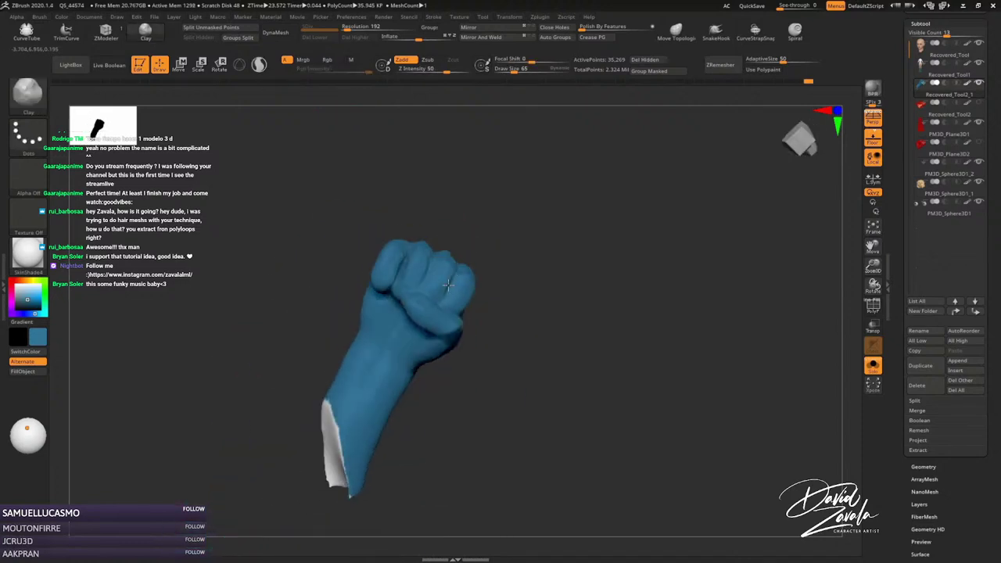
pyautogui.press('b')
pyautogui.press('i')
pyautogui.press('n')
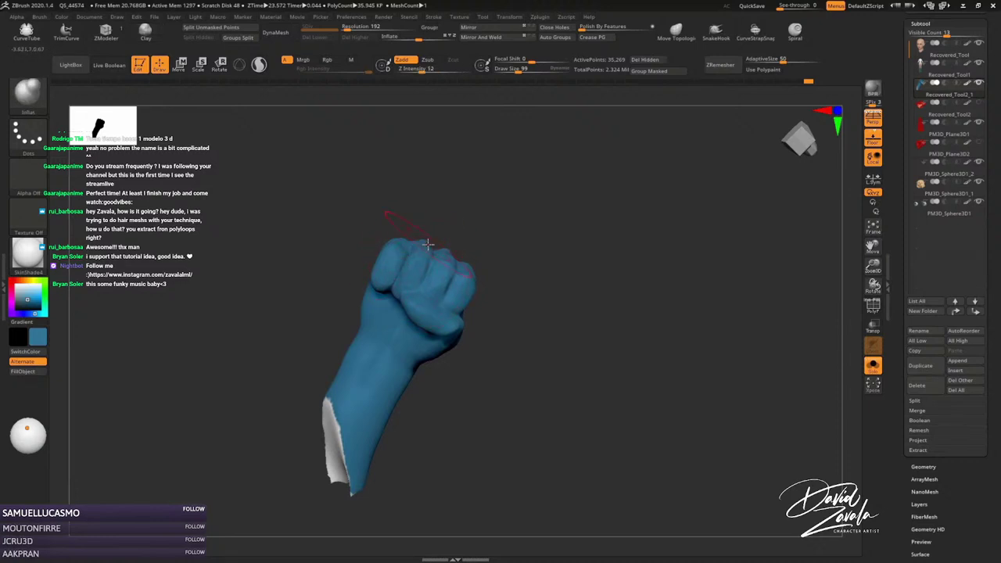
pyautogui.keyDown('ctrl'); pyautogui.moveTo(463, 274); pyautogui.dragTo(463, 268, button='right'); pyautogui.keyUp('ctrl')
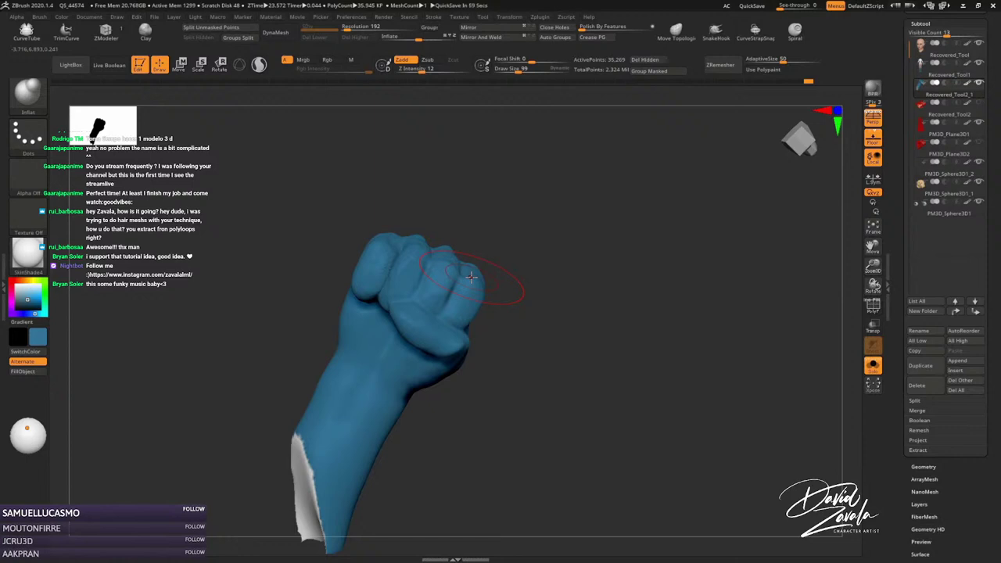
# Pull the thumb with the Move brush at size 69 to sharpen its crease.
pyautogui.press('b')
pyautogui.press('m')
pyautogui.press('v')
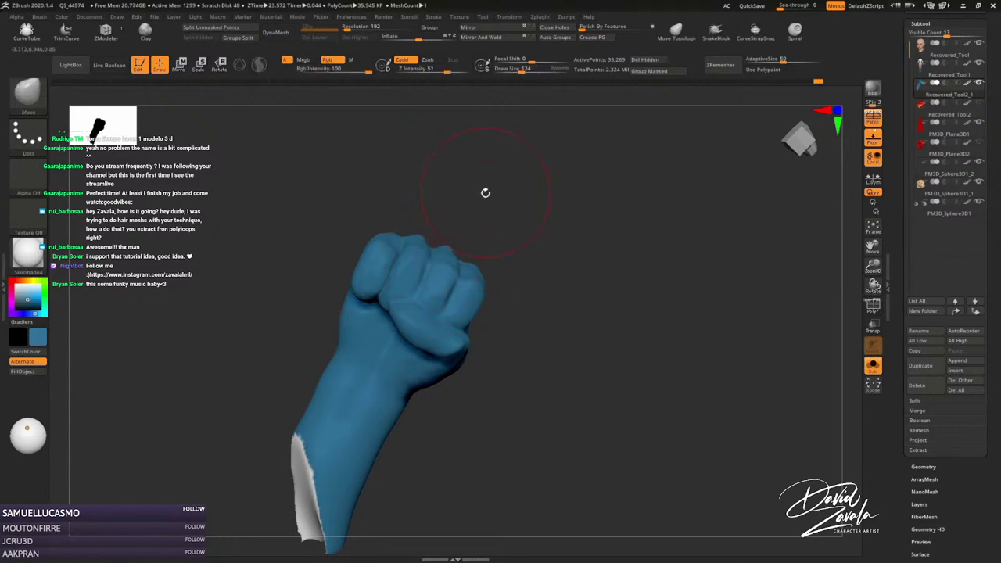
pyautogui.press('s')
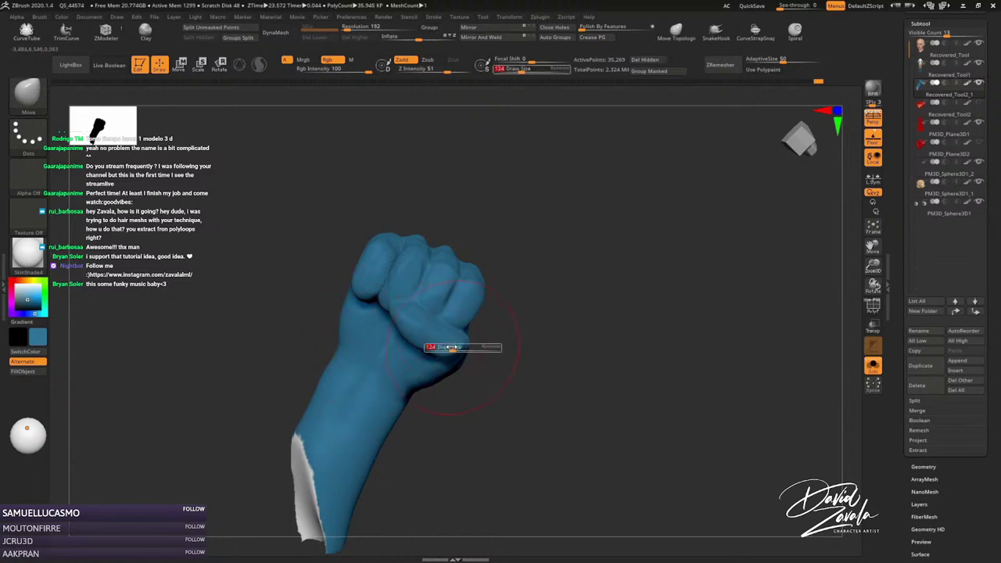
pyautogui.click(446, 346)
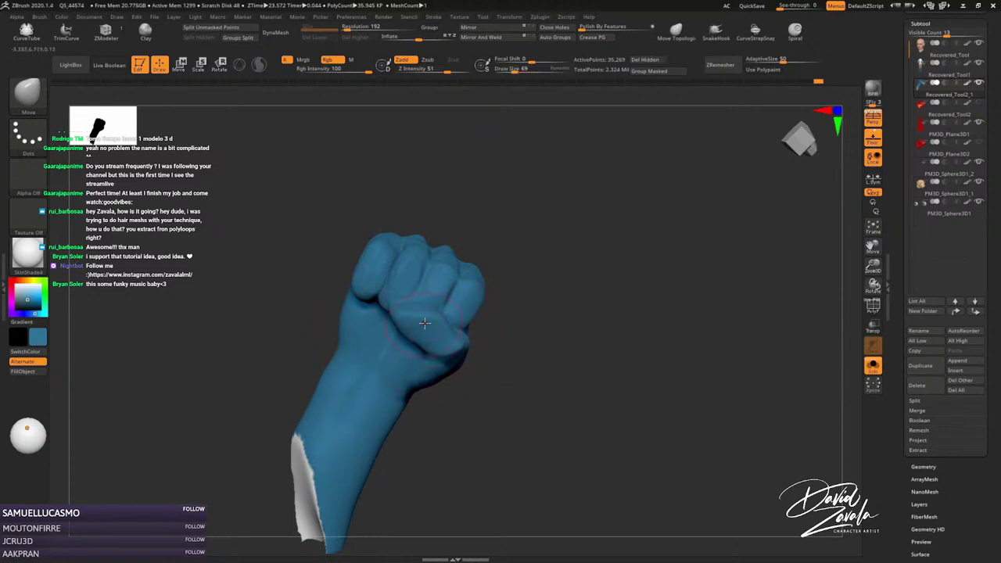
pyautogui.keyDown('alt'); pyautogui.moveTo(411, 333); pyautogui.dragTo(463, 249, button='right'); pyautogui.keyUp('alt')
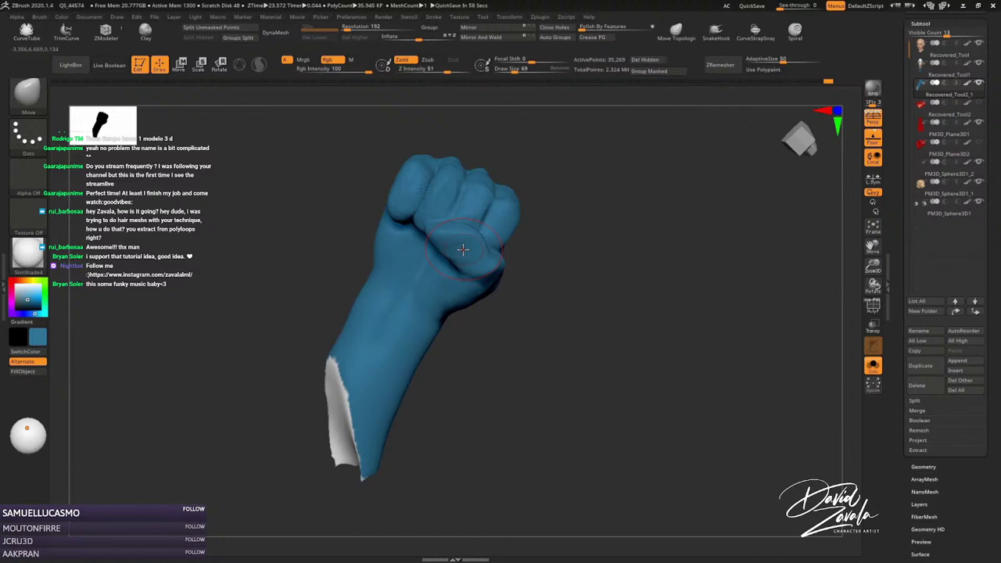
pyautogui.moveTo(463, 236); pyautogui.dragTo(494, 251)
pyautogui.moveTo(478, 284)
pyautogui.mouseDown(button='right')
pyautogui.moveTo(501, 310)
pyautogui.moveTo(478, 270)
pyautogui.mouseUp(button='right')
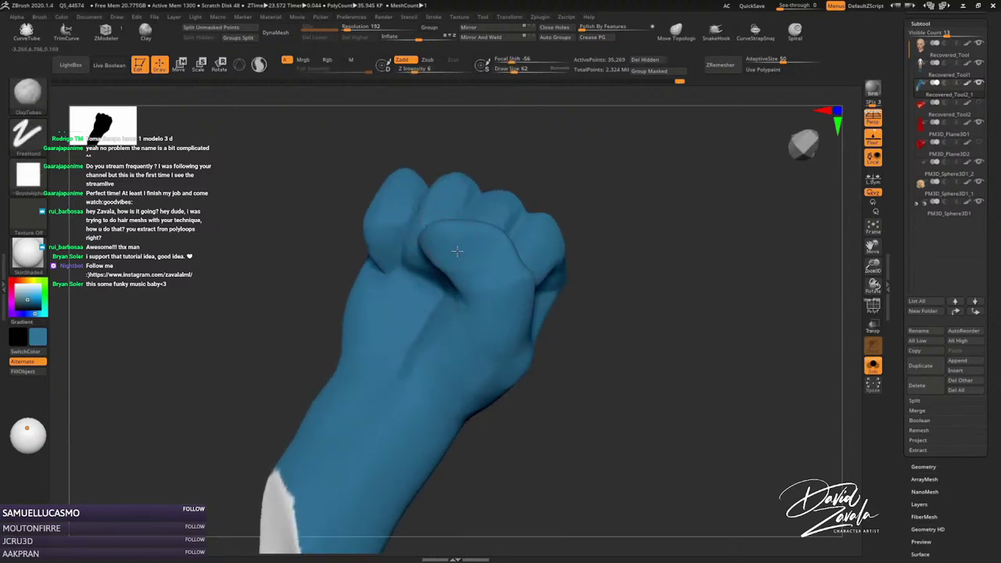
# Carve creases near the thumb base with DamStandard at brush size 65.
pyautogui.moveTo(458, 251); pyautogui.dragTo(448, 238, button='right')
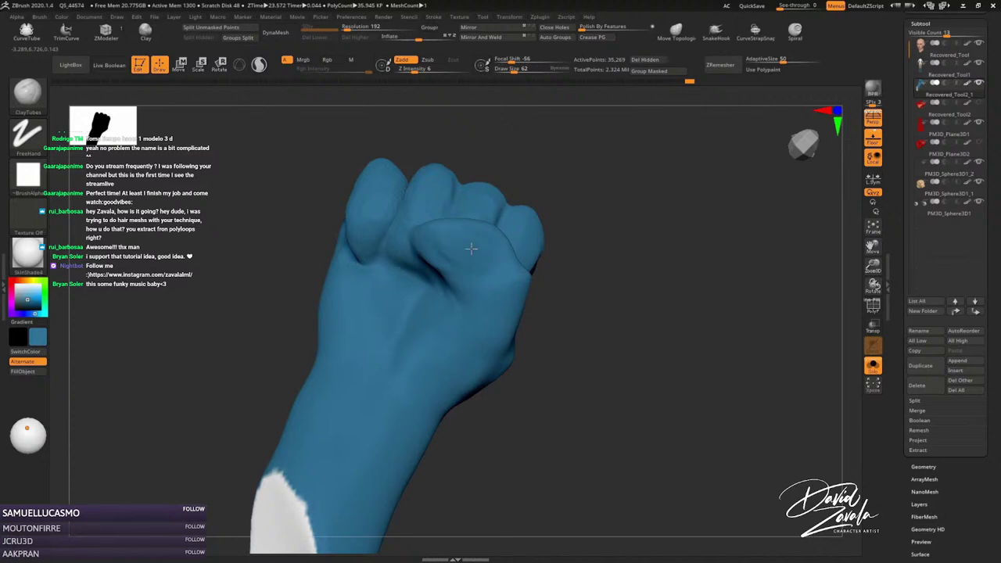
pyautogui.press('s')
pyautogui.click(497, 256)
pyautogui.moveTo(447, 247)
pyautogui.mouseDown(button='right')
pyautogui.moveTo(467, 260)
pyautogui.moveTo(442, 227)
pyautogui.moveTo(423, 223)
pyautogui.mouseUp(button='right')
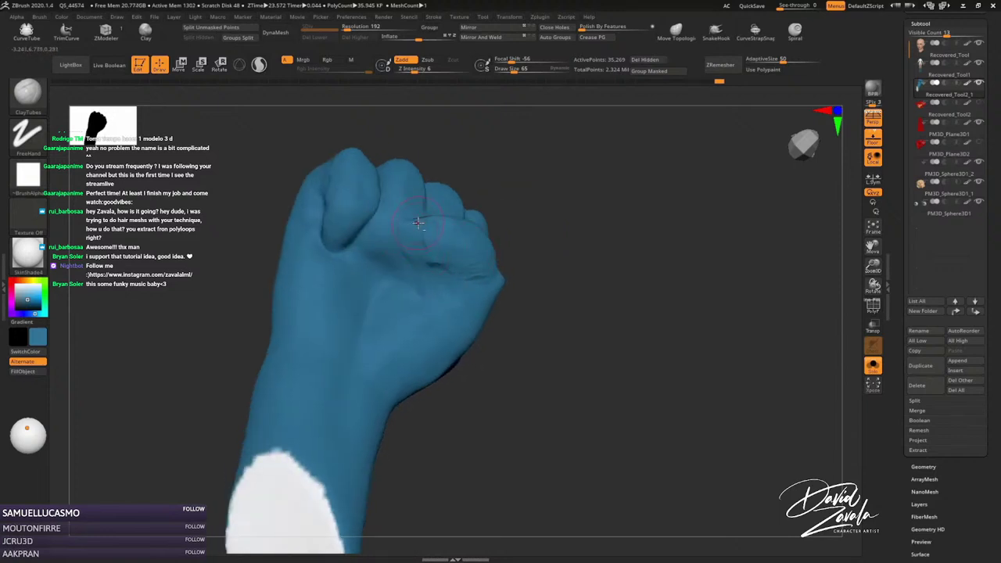
pyautogui.press('b')
pyautogui.press('d')
pyautogui.press('s')
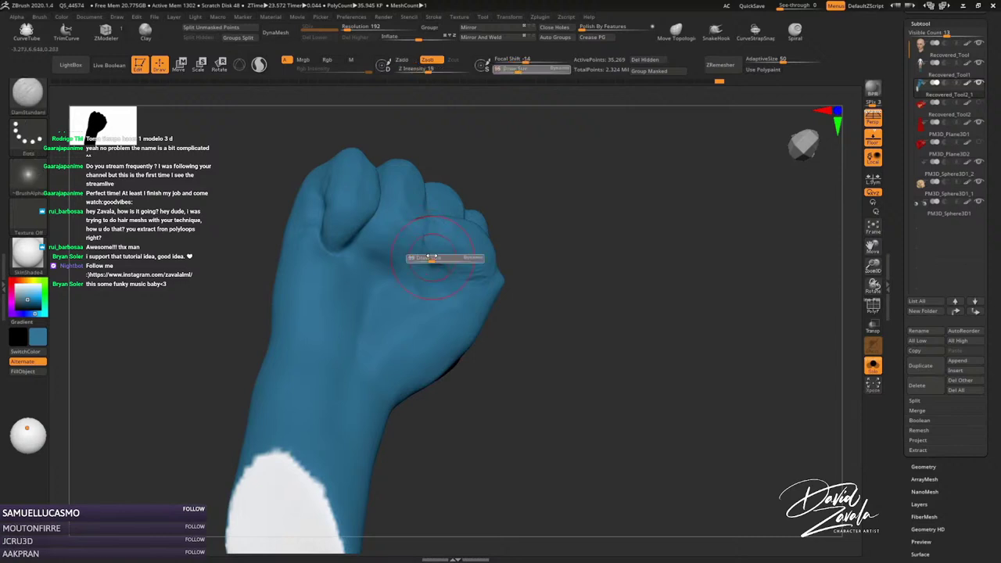
pyautogui.moveTo(427, 234)
pyautogui.mouseDown(button='right')
pyautogui.moveTo(421, 220)
pyautogui.moveTo(431, 207)
pyautogui.moveTo(427, 248)
pyautogui.mouseUp(button='right')
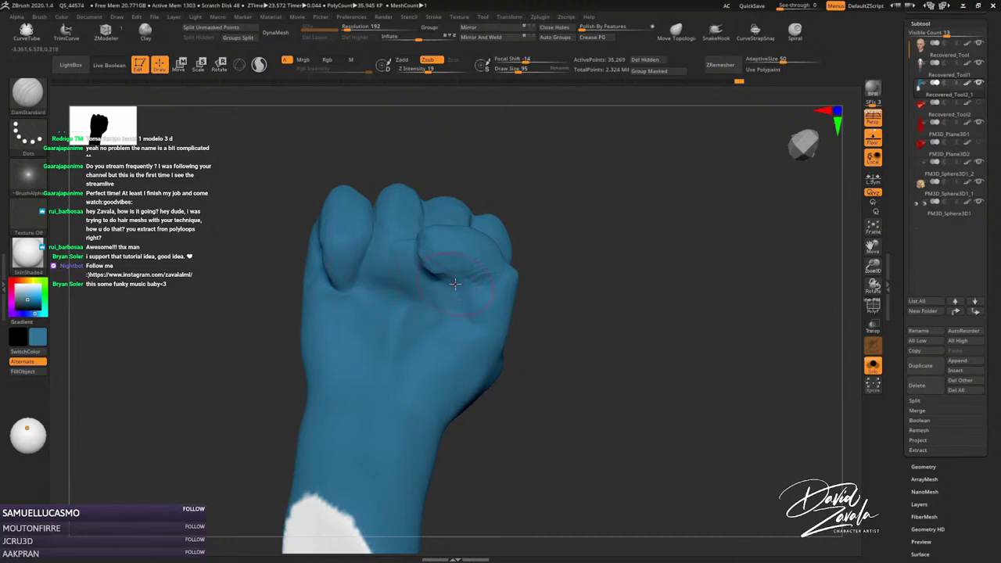
pyautogui.moveTo(391, 281); pyautogui.dragTo(417, 295)
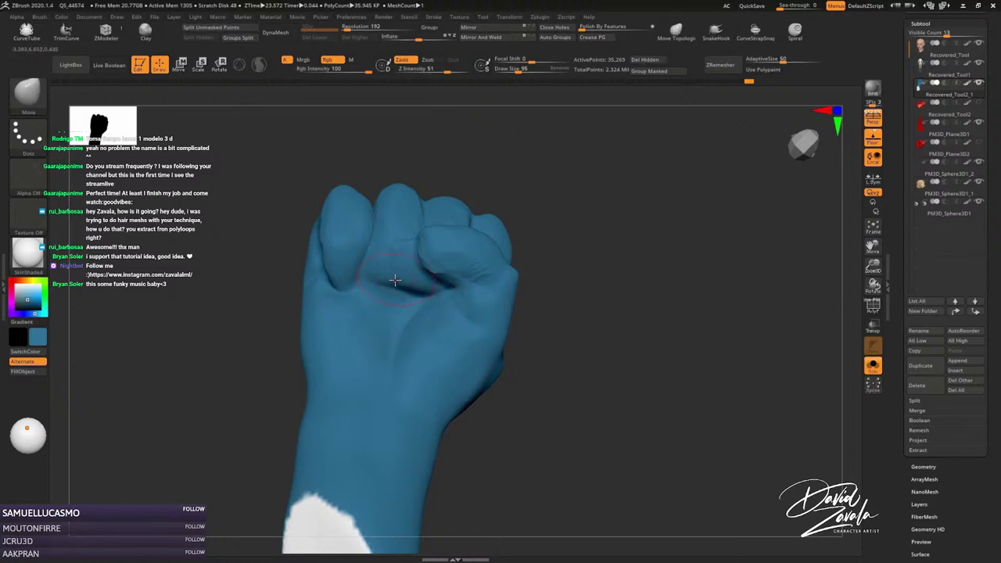
pyautogui.moveTo(415, 290)
pyautogui.mouseDown()
pyautogui.moveTo(401, 234)
pyautogui.moveTo(429, 266)
pyautogui.mouseUp()
pyautogui.press('ctrl')
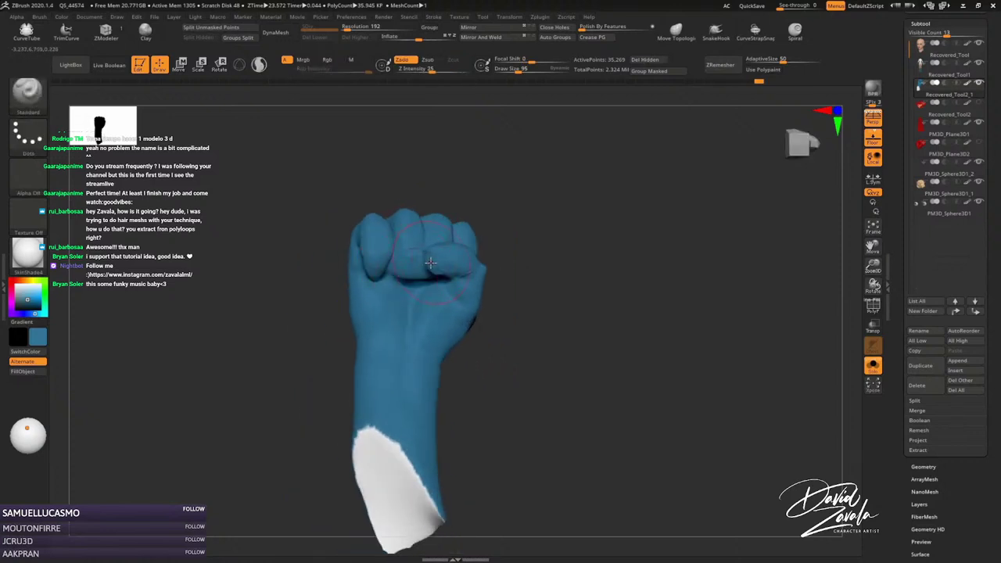
# Turn the fist upright and smooth the thumb area with the Move and Smooth brushes.
pyautogui.moveTo(429, 266)
pyautogui.keyDown('ctrl'); pyautogui.mouseDown(button='right')
pyautogui.moveTo(430, 276)
pyautogui.moveTo(443, 262)
pyautogui.mouseUp(button='right'); pyautogui.keyUp('ctrl')
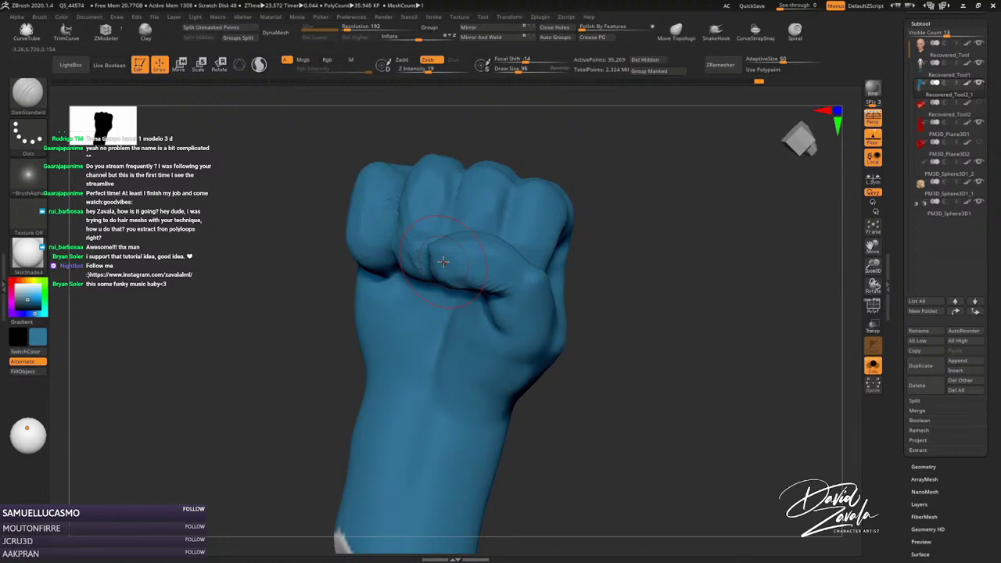
pyautogui.press('b')
pyautogui.press('m')
pyautogui.press('v')
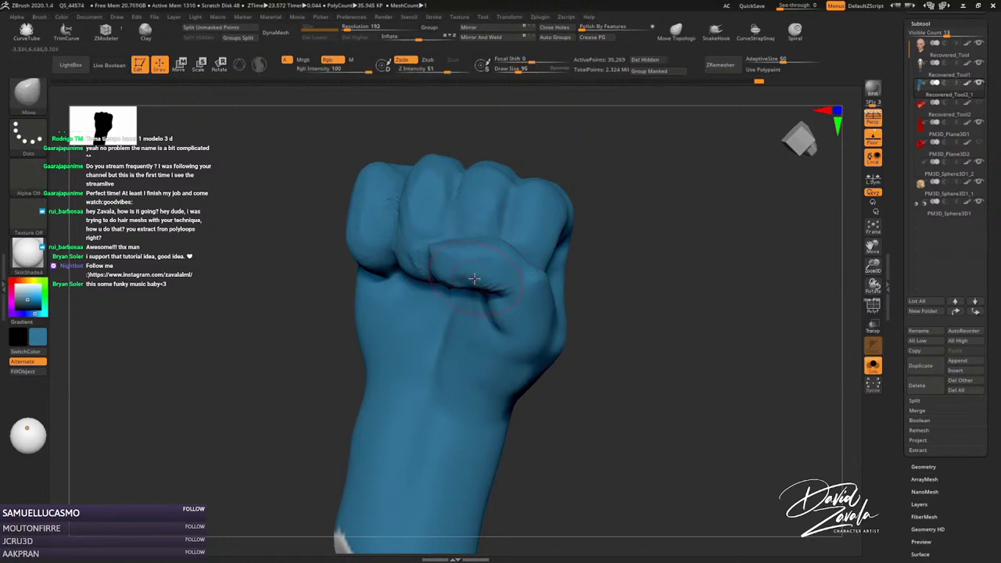
pyautogui.press('shift')
pyautogui.keyDown('shift'); pyautogui.moveTo(441, 257); pyautogui.dragTo(436, 263); pyautogui.keyUp('shift')
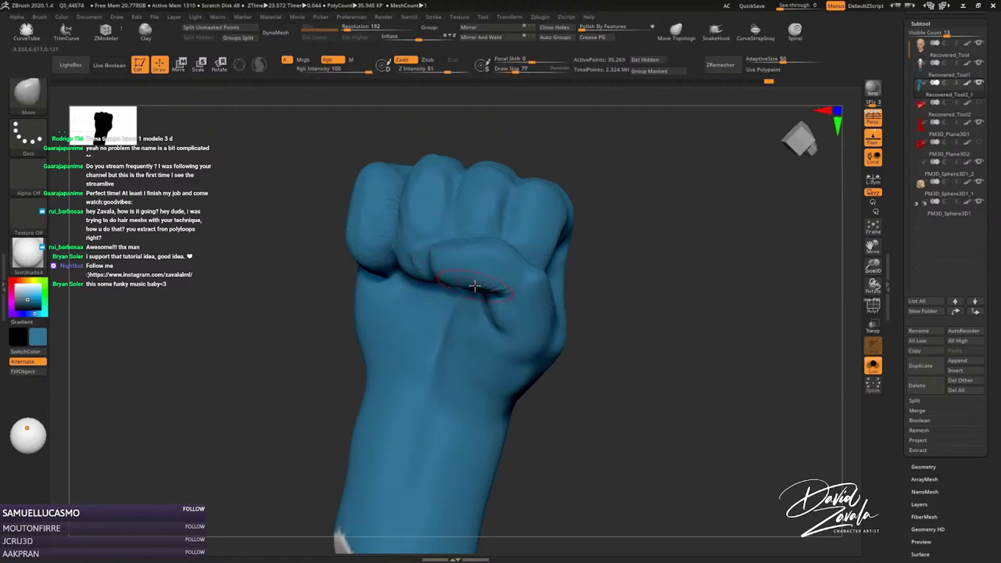
# Carve the crease beside the thumb with DamStandard at brush size 129.
pyautogui.press('b')
pyautogui.press('d')
pyautogui.press('s')
pyautogui.moveTo(480, 286)
pyautogui.mouseDown(button='right')
pyautogui.moveTo(507, 234)
pyautogui.moveTo(458, 325)
pyautogui.mouseUp(button='right')
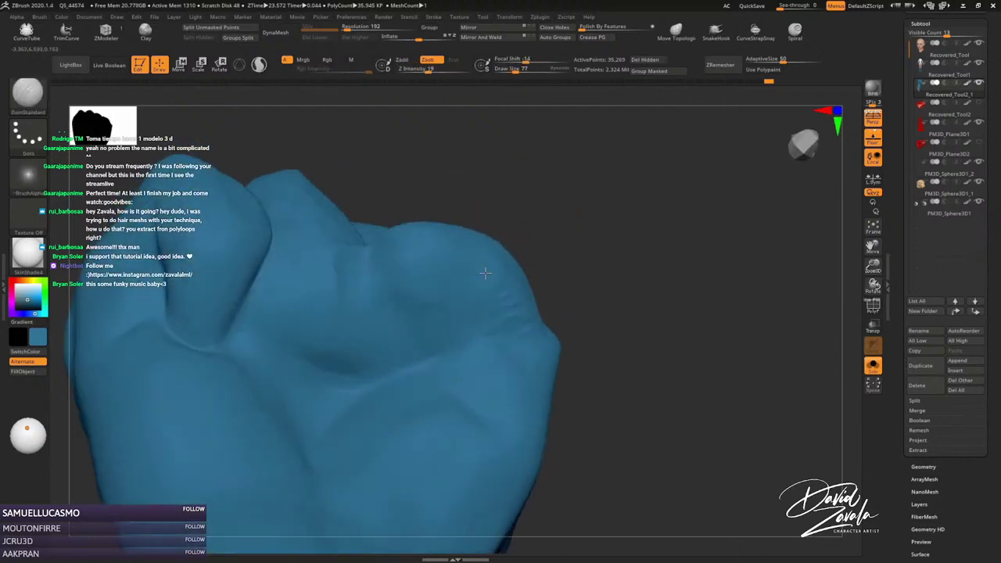
pyautogui.press('s')
pyautogui.moveTo(458, 331); pyautogui.dragTo(470, 331)
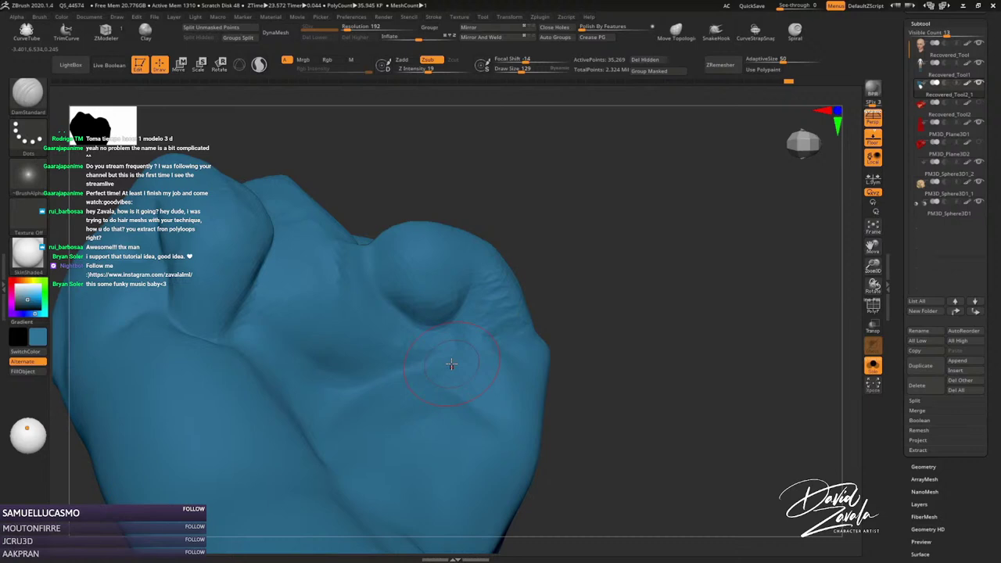
pyautogui.keyDown('shift'); pyautogui.moveTo(451, 365); pyautogui.dragTo(465, 346); pyautogui.keyUp('shift')
# Smooth the knuckles and reshape the thumb knuckle with the Move brush.
pyautogui.moveTo(402, 375)
pyautogui.mouseDown(button='right')
pyautogui.moveTo(500, 245)
pyautogui.moveTo(493, 260)
pyautogui.mouseUp(button='right')
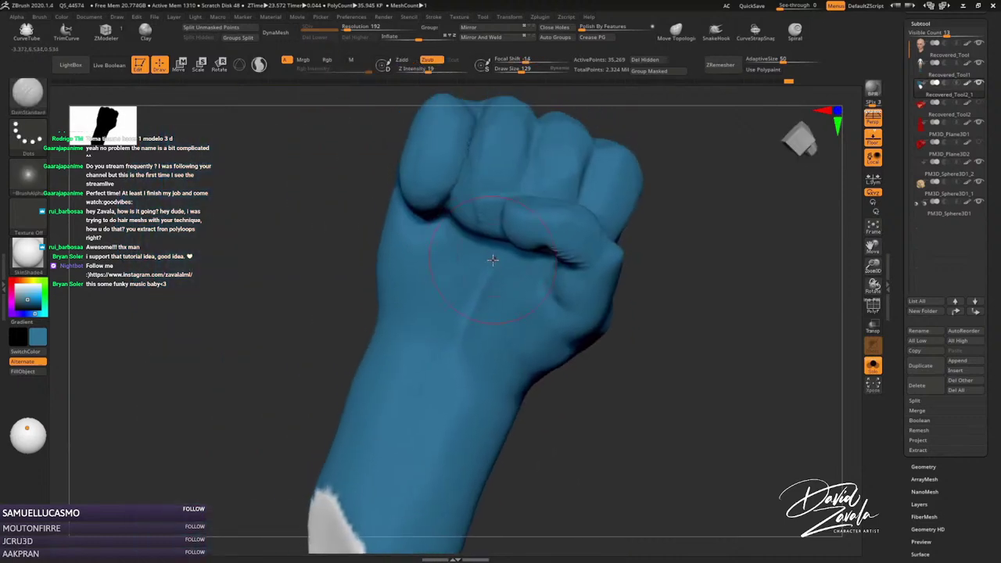
pyautogui.press('b')
pyautogui.press('m')
pyautogui.press('v')
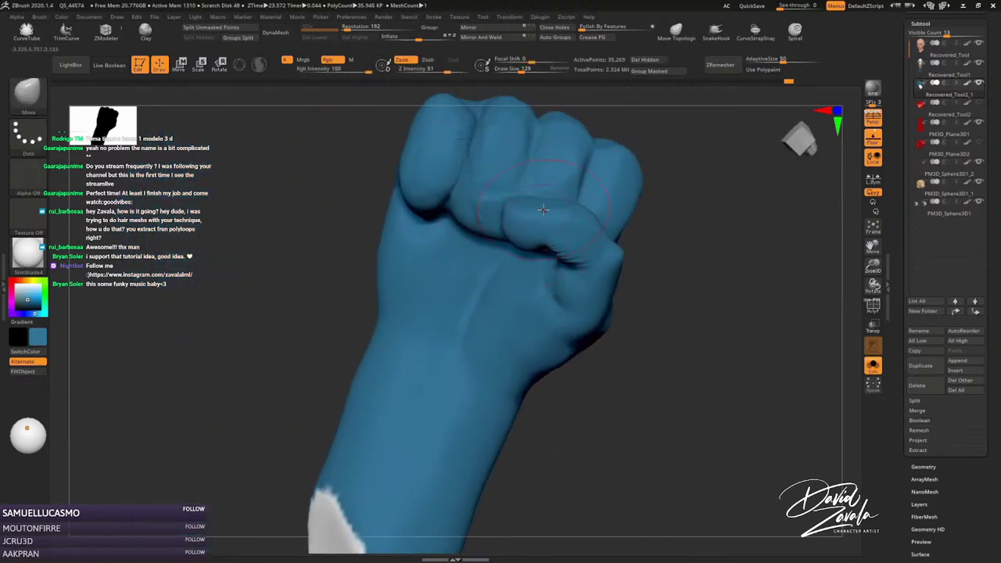
pyautogui.moveTo(533, 239); pyautogui.dragTo(538, 217, button='right')
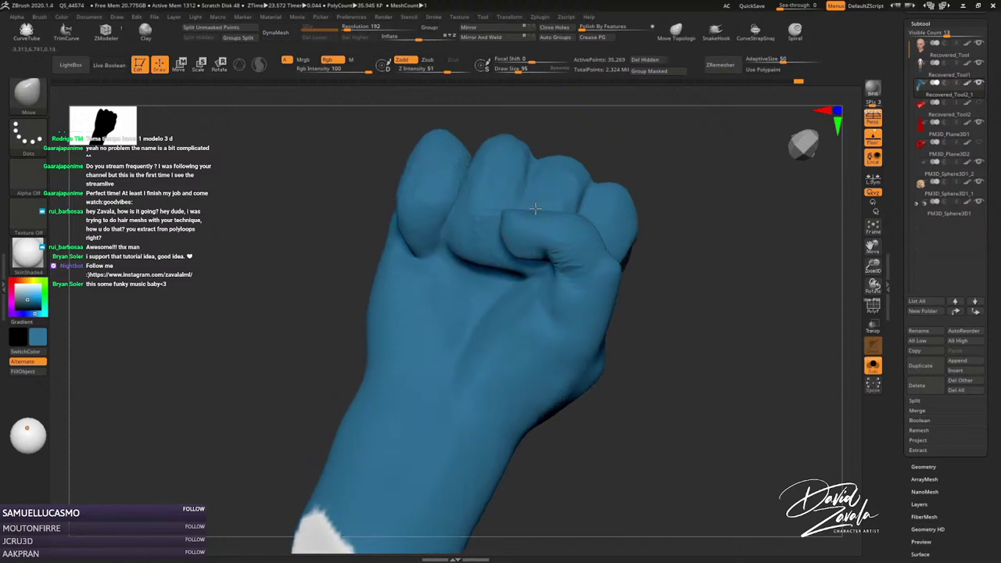
pyautogui.press('shift')
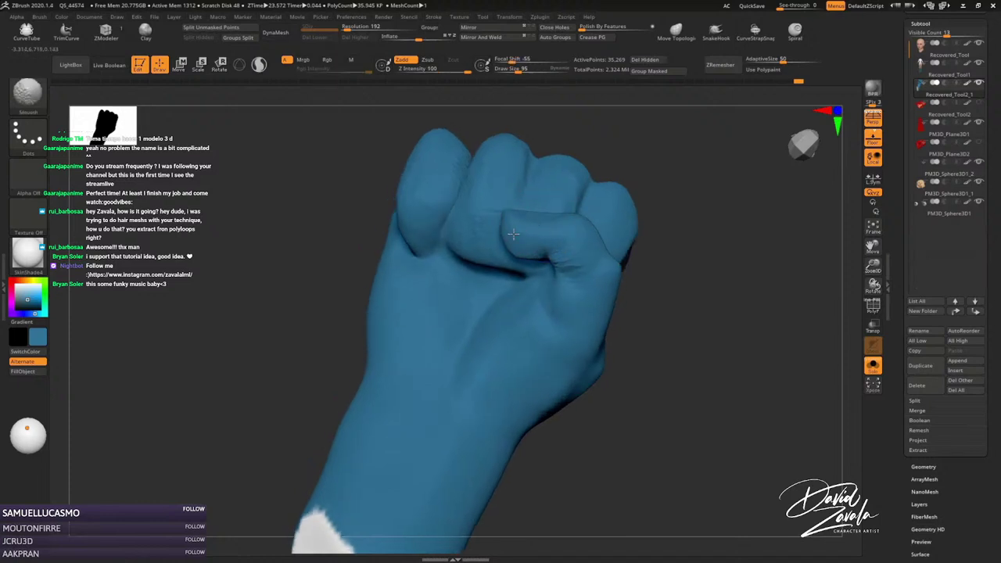
pyautogui.keyDown('shift'); pyautogui.moveTo(512, 233); pyautogui.dragTo(524, 250); pyautogui.keyUp('shift')
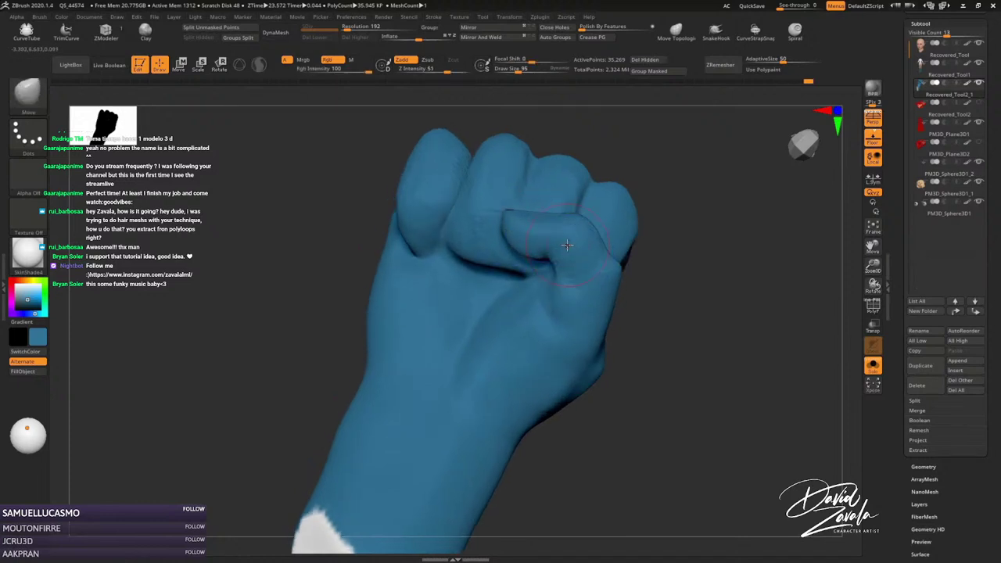
pyautogui.moveTo(567, 245); pyautogui.dragTo(540, 270)
# Resize the brush to 81, then 124, while turning the fist toward the viewer.
pyautogui.press('s')
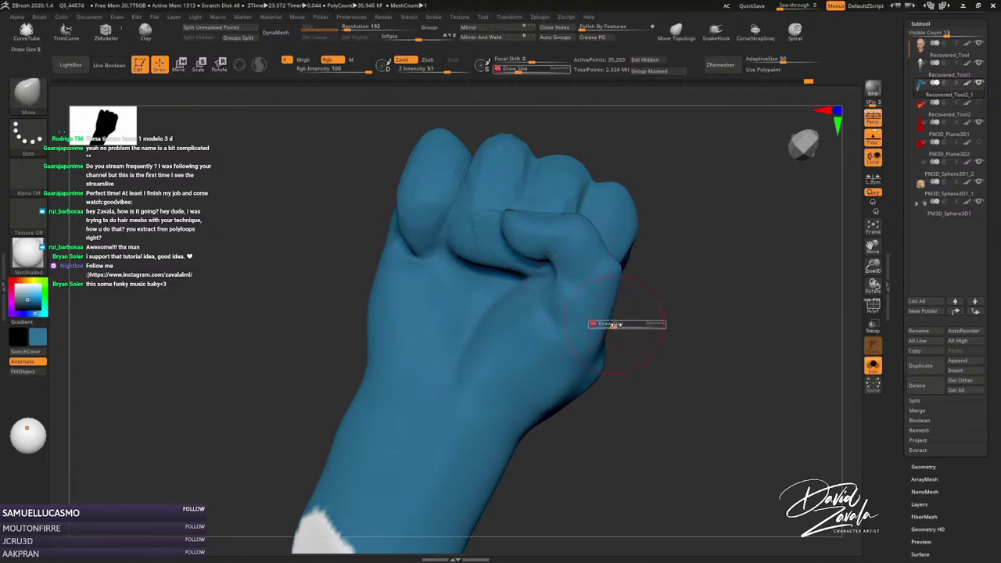
pyautogui.press('space')
pyautogui.press('s')
pyautogui.moveTo(623, 284); pyautogui.dragTo(646, 285)
pyautogui.moveTo(648, 313)
pyautogui.mouseDown(button='right')
pyautogui.moveTo(610, 281)
pyautogui.moveTo(575, 286)
pyautogui.mouseUp(button='right')
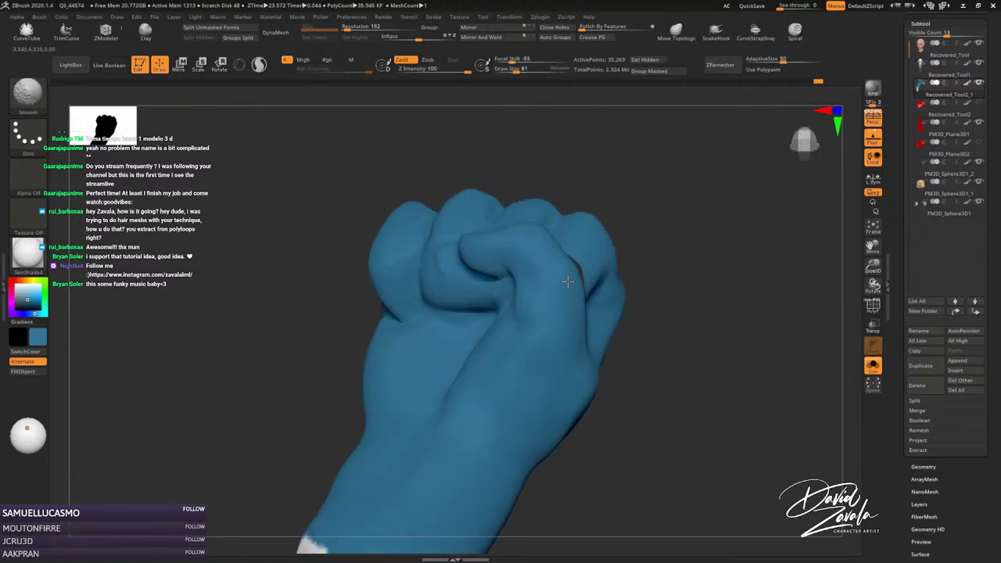
pyautogui.press('s')
pyautogui.moveTo(571, 278); pyautogui.dragTo(582, 278)
pyautogui.moveTo(567, 280); pyautogui.dragTo(583, 311, button='right')
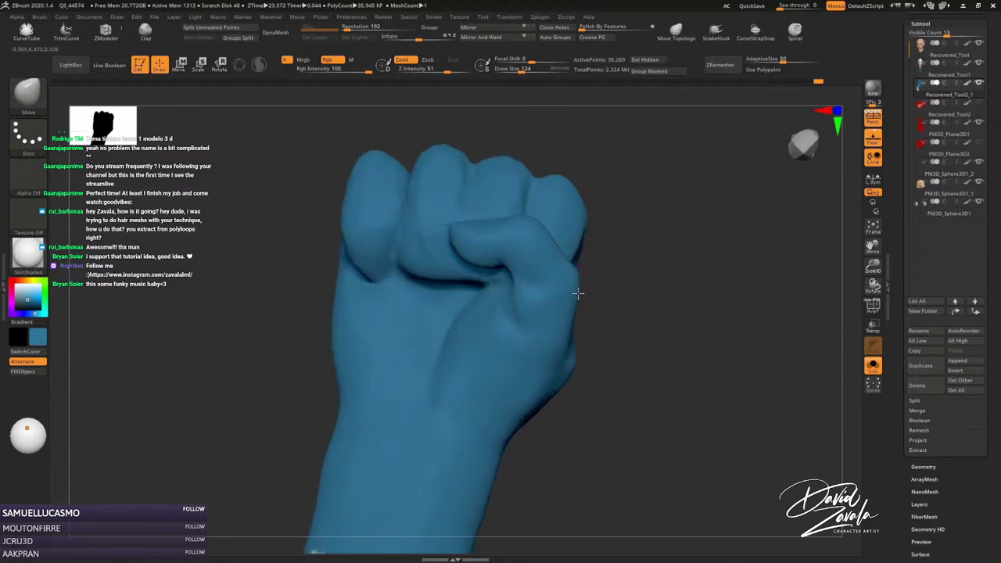
pyautogui.press('ctrl')
pyautogui.moveTo(559, 295)
pyautogui.mouseDown(button='right')
pyautogui.moveTo(573, 362)
pyautogui.moveTo(527, 394)
pyautogui.moveTo(517, 344)
pyautogui.mouseUp(button='right')
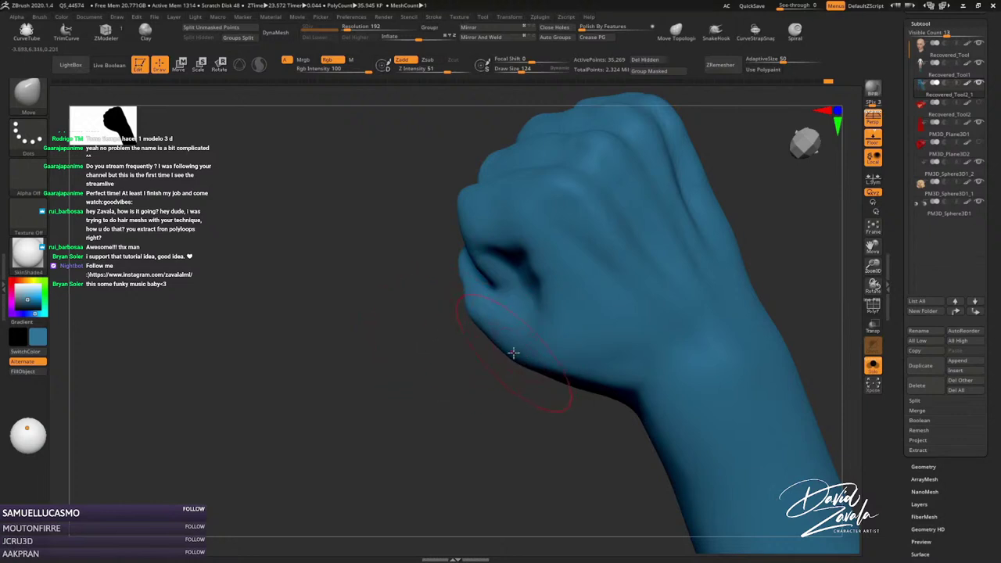
# Orbit around the fist and forearm to the knuckles, reducing the brush size to 104.
pyautogui.moveTo(485, 368); pyautogui.dragTo(397, 306)
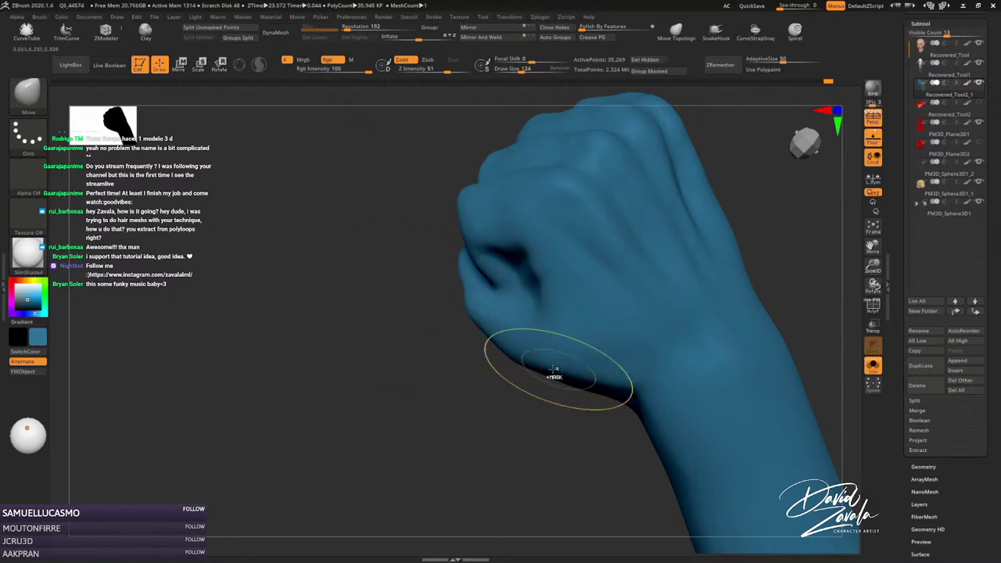
pyautogui.moveTo(548, 376)
pyautogui.keyDown('shift'); pyautogui.mouseDown()
pyautogui.moveTo(562, 305)
pyautogui.moveTo(547, 367)
pyautogui.mouseUp(); pyautogui.keyUp('shift')
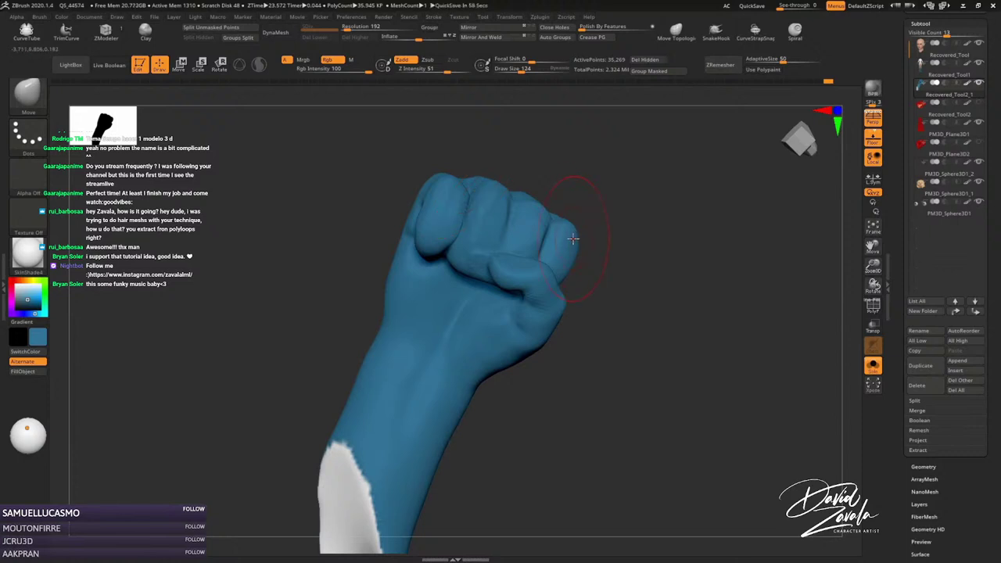
pyautogui.moveTo(575, 238)
pyautogui.mouseDown()
pyautogui.moveTo(555, 305)
pyautogui.moveTo(563, 353)
pyautogui.mouseUp()
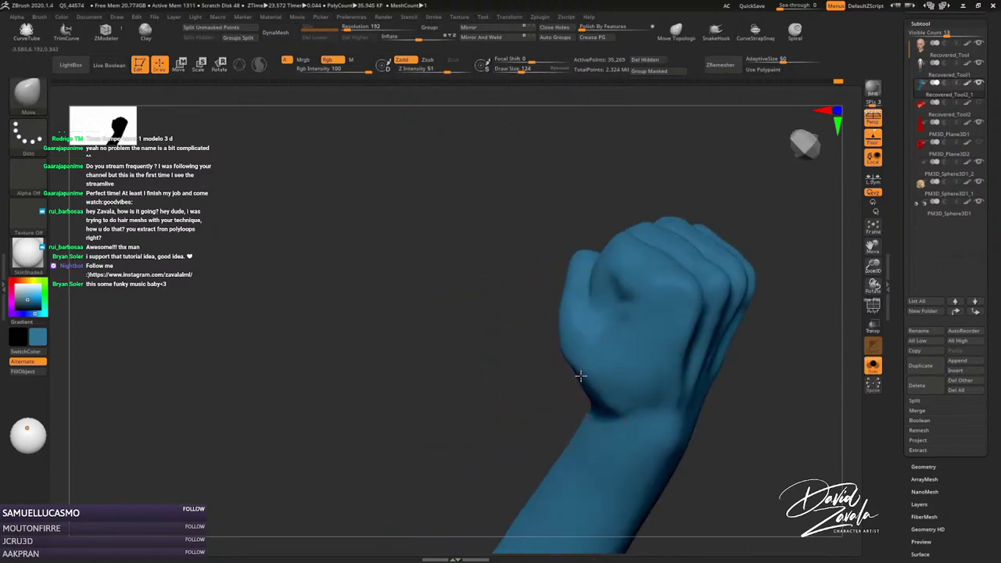
pyautogui.press('[')
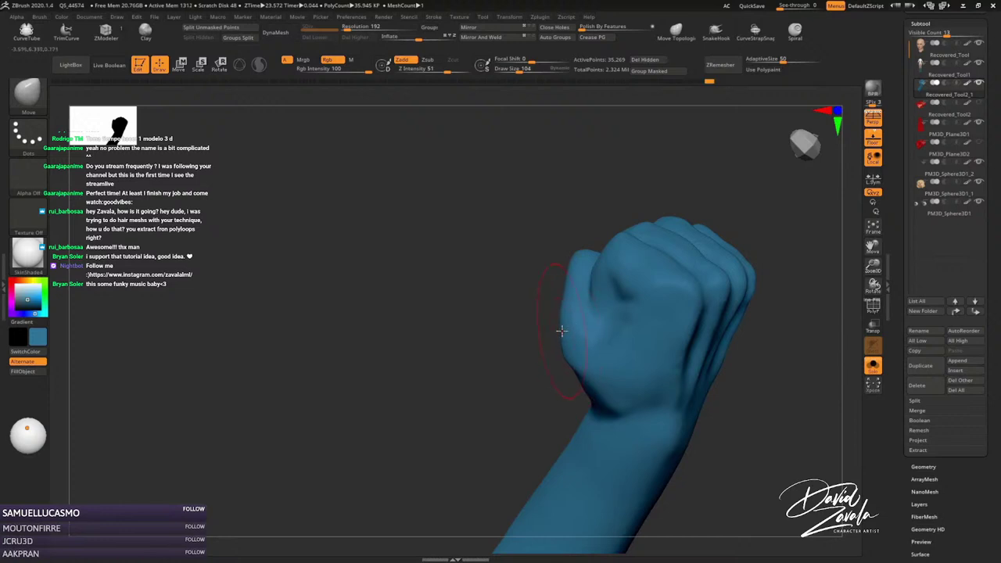
pyautogui.moveTo(573, 361); pyautogui.dragTo(588, 347)
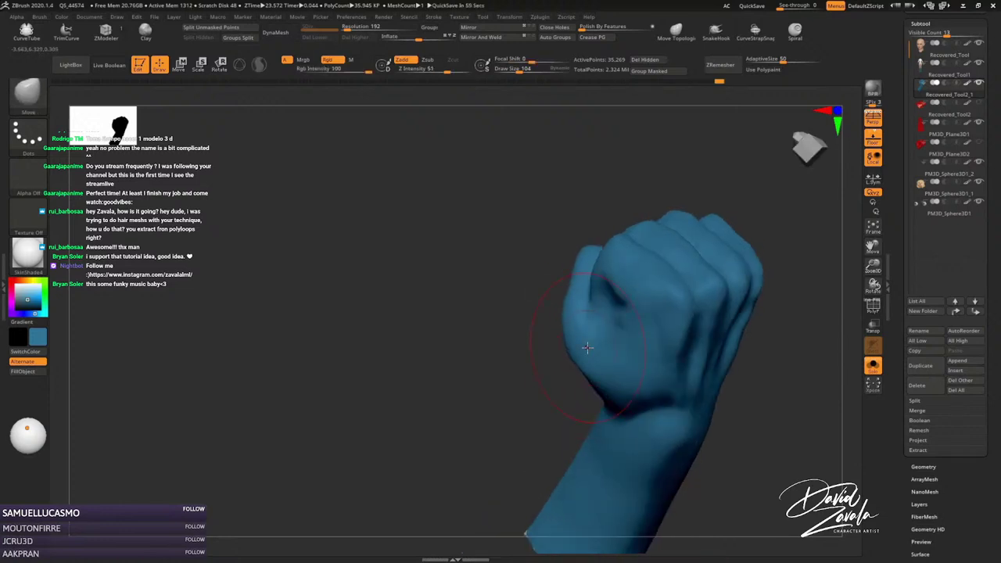
pyautogui.moveTo(615, 355)
pyautogui.mouseDown()
pyautogui.moveTo(540, 360)
pyautogui.moveTo(552, 335)
pyautogui.mouseUp()
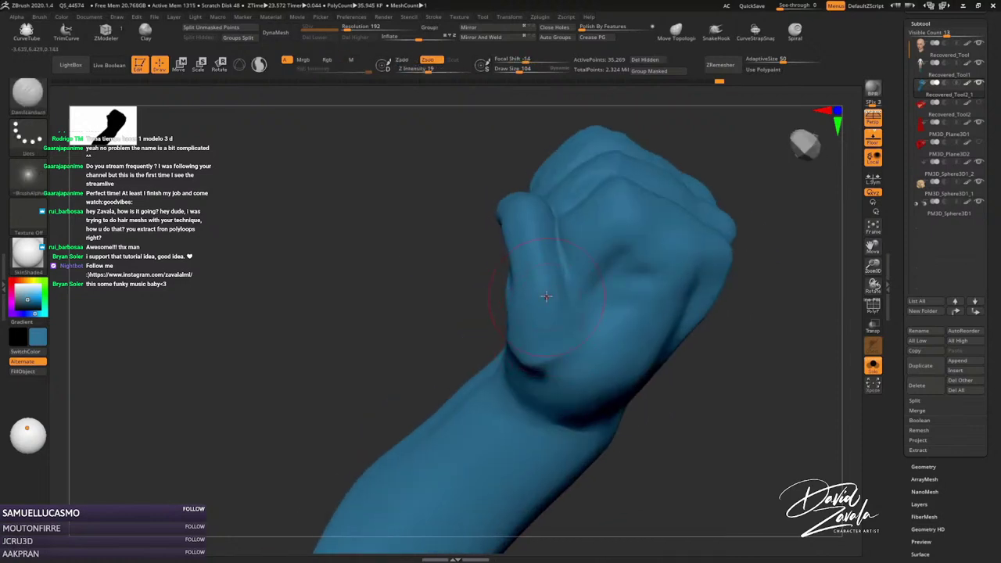
pyautogui.moveTo(540, 289)
pyautogui.mouseDown()
pyautogui.moveTo(536, 224)
pyautogui.moveTo(537, 278)
pyautogui.moveTo(487, 232)
pyautogui.moveTo(499, 226)
pyautogui.moveTo(524, 263)
pyautogui.moveTo(539, 226)
pyautogui.mouseUp()
# Reshape the thumb and knuckles with a smaller Move brush, then smooth the surface.
pyautogui.press('b')
pyautogui.press('m')
pyautogui.press('v')
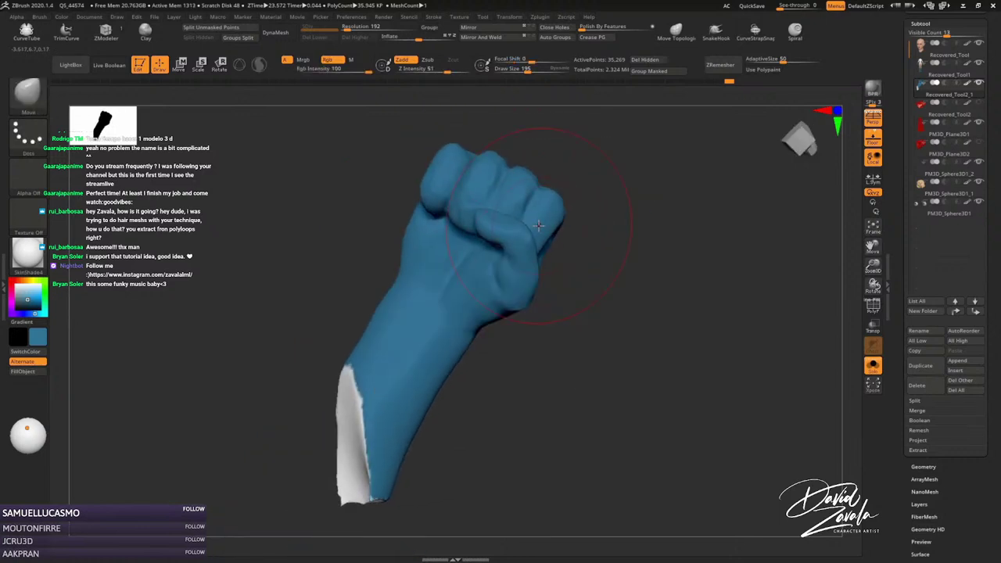
pyautogui.moveTo(555, 293)
pyautogui.mouseDown()
pyautogui.moveTo(534, 312)
pyautogui.moveTo(536, 283)
pyautogui.moveTo(520, 291)
pyautogui.moveTo(554, 287)
pyautogui.moveTo(504, 270)
pyautogui.moveTo(501, 250)
pyautogui.moveTo(511, 283)
pyautogui.mouseUp()
pyautogui.press('s')
pyautogui.press('s')
pyautogui.press('s')
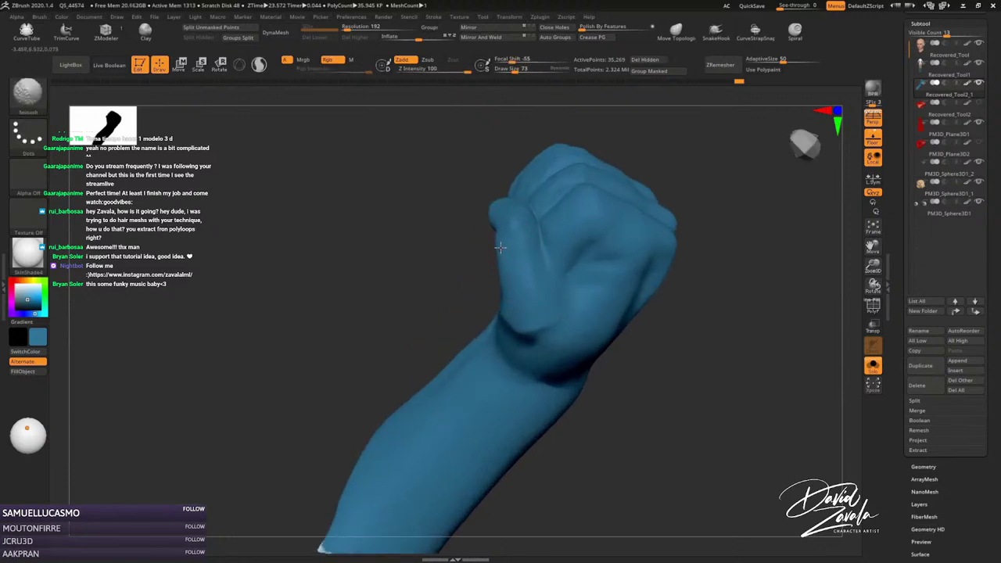
pyautogui.press('shift')
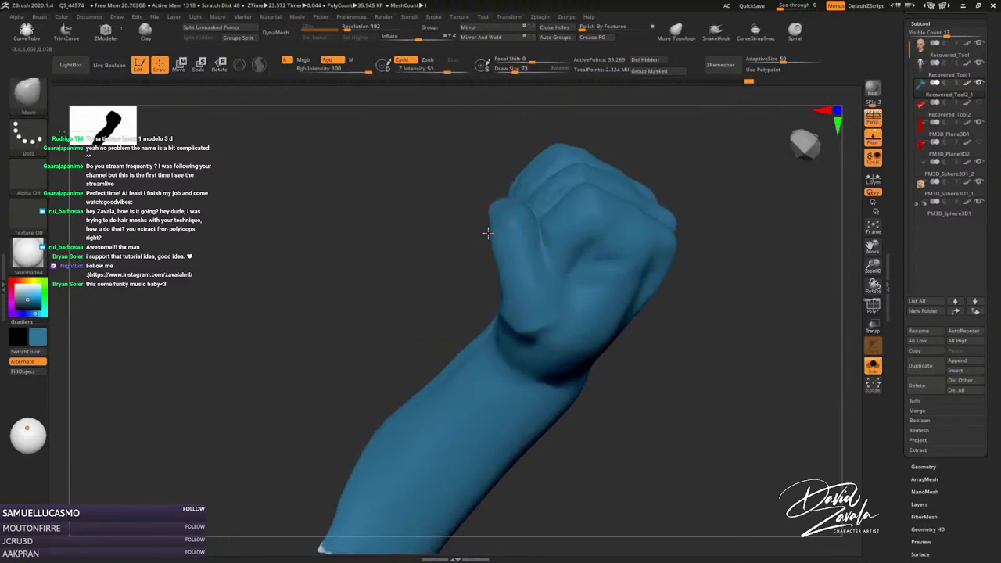
pyautogui.moveTo(512, 262); pyautogui.dragTo(507, 280)
# Smooth the fist surface at brush size 119, orbiting to an upright frontal view.
pyautogui.press('s')
pyautogui.press('shift')
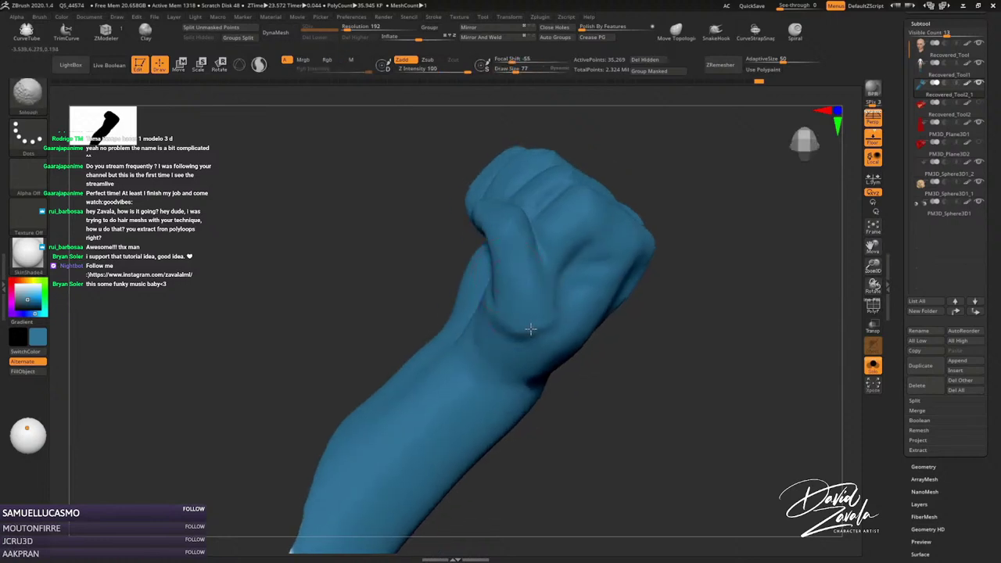
pyautogui.press('s')
pyautogui.click(547, 331)
pyautogui.moveTo(548, 331); pyautogui.dragTo(492, 332)
pyautogui.moveTo(492, 332)
pyautogui.mouseDown(button='right')
pyautogui.moveTo(485, 295)
pyautogui.moveTo(480, 307)
pyautogui.moveTo(516, 270)
pyautogui.mouseUp(button='right')
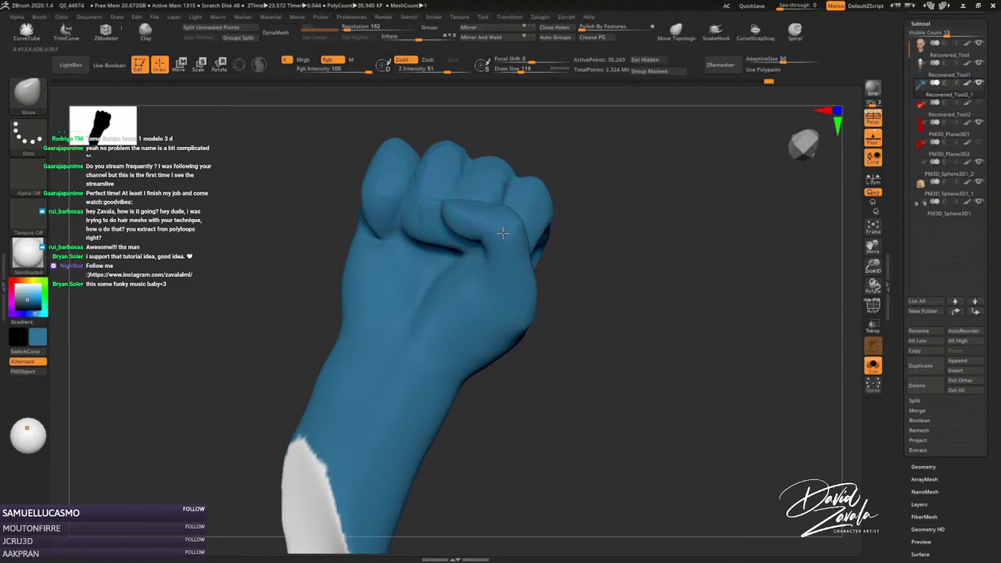
pyautogui.moveTo(503, 232)
pyautogui.mouseDown(button='right')
pyautogui.moveTo(537, 302)
pyautogui.moveTo(541, 290)
pyautogui.mouseUp(button='right')
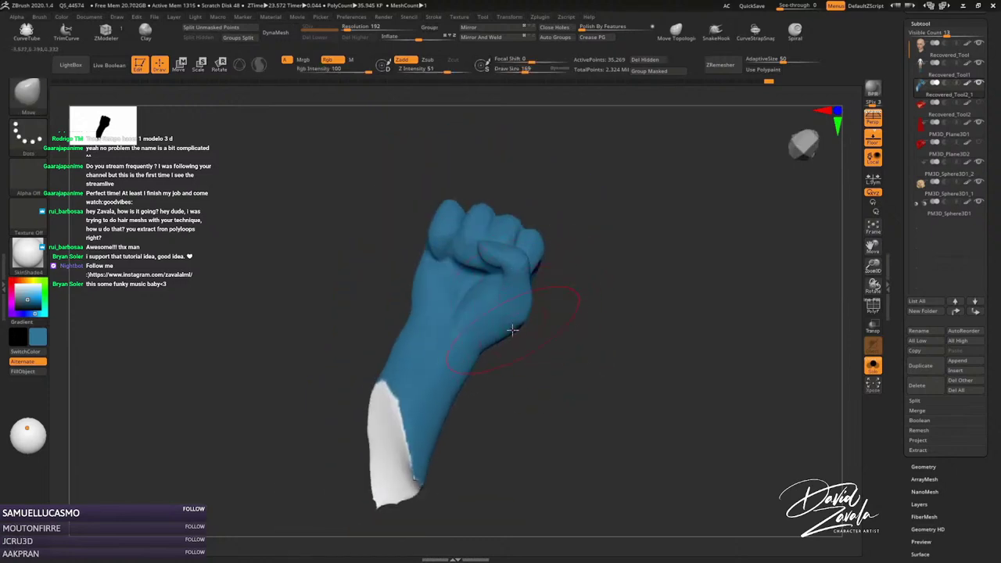
pyautogui.moveTo(512, 330)
pyautogui.mouseDown(button='right')
pyautogui.moveTo(509, 320)
pyautogui.moveTo(499, 337)
pyautogui.mouseUp(button='right')
# Reshape the fist's side near the wrist at brush size 104.
pyautogui.press('[')
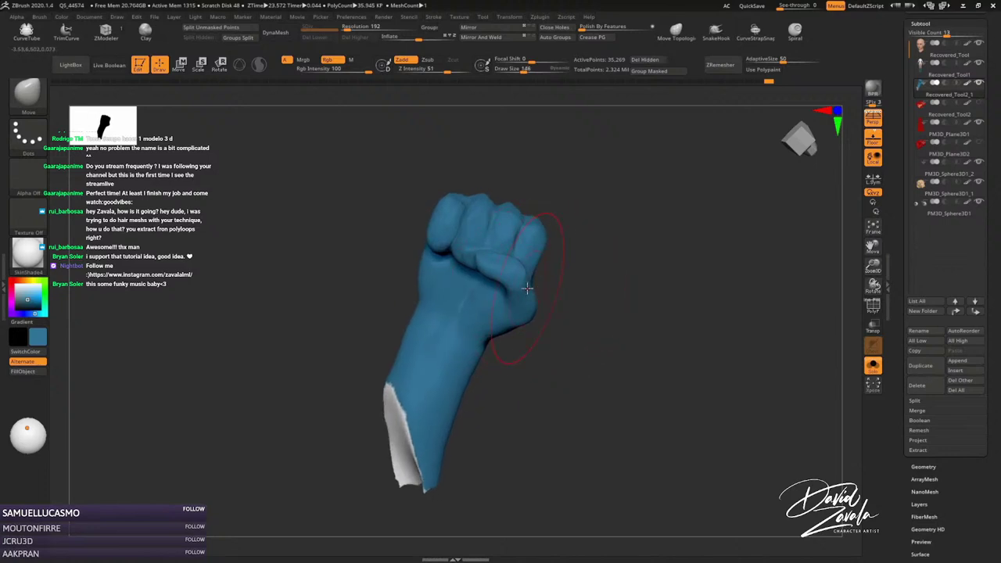
pyautogui.press('s')
pyautogui.moveTo(537, 329); pyautogui.dragTo(552, 289)
pyautogui.press('s')
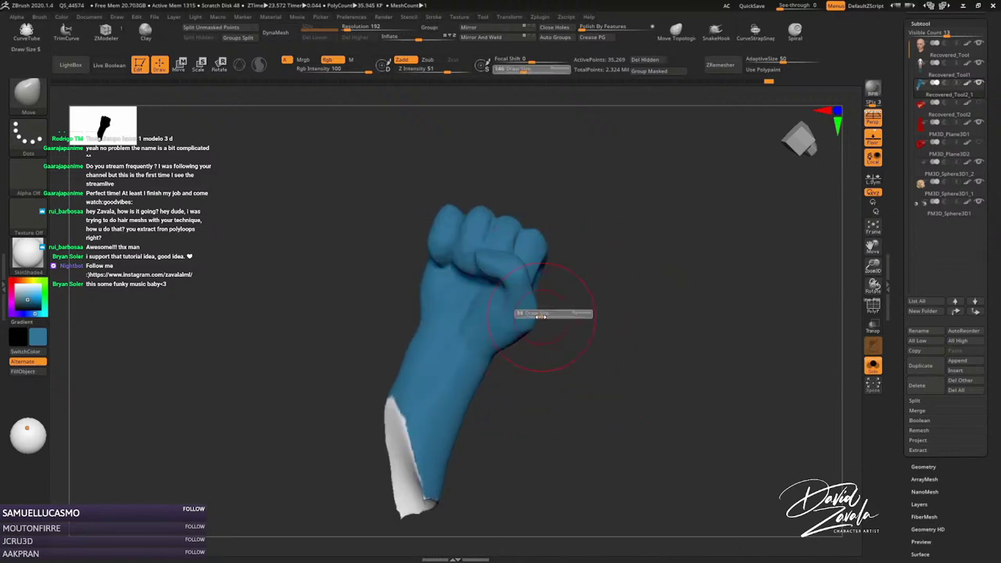
pyautogui.click(530, 324)
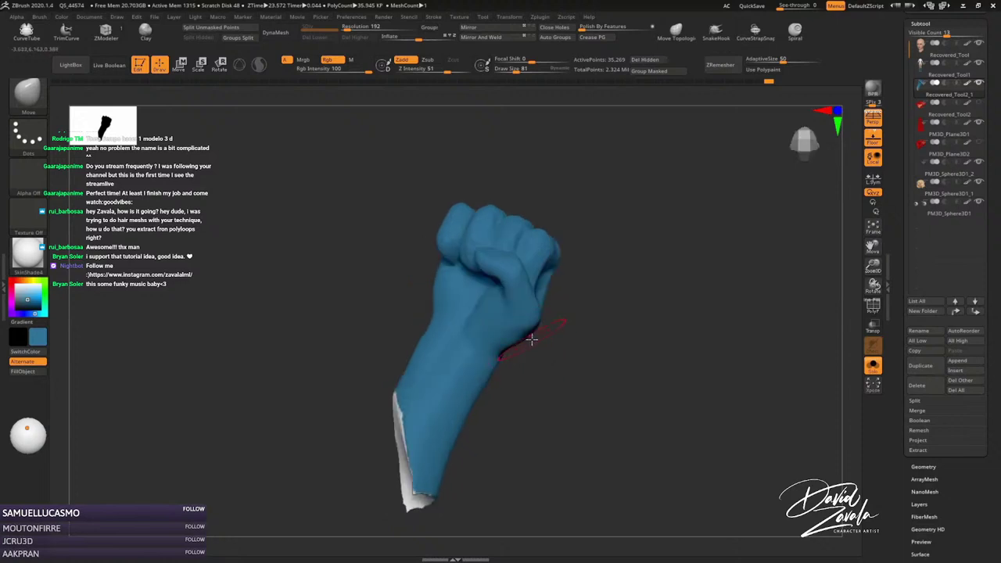
pyautogui.moveTo(532, 329)
pyautogui.mouseDown()
pyautogui.moveTo(540, 338)
pyautogui.moveTo(514, 286)
pyautogui.moveTo(508, 227)
pyautogui.mouseUp()
pyautogui.press('s')
pyautogui.press('s')
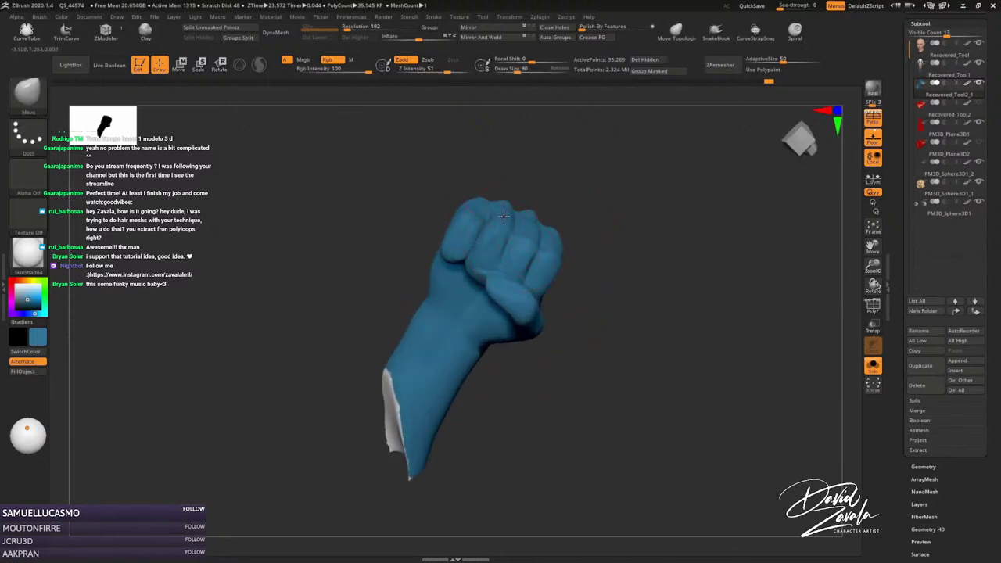
pyautogui.moveTo(508, 186)
pyautogui.keyDown('shift'); pyautogui.mouseDown()
pyautogui.moveTo(498, 313)
pyautogui.moveTo(515, 183)
pyautogui.moveTo(543, 211)
pyautogui.mouseUp(); pyautogui.keyUp('shift')
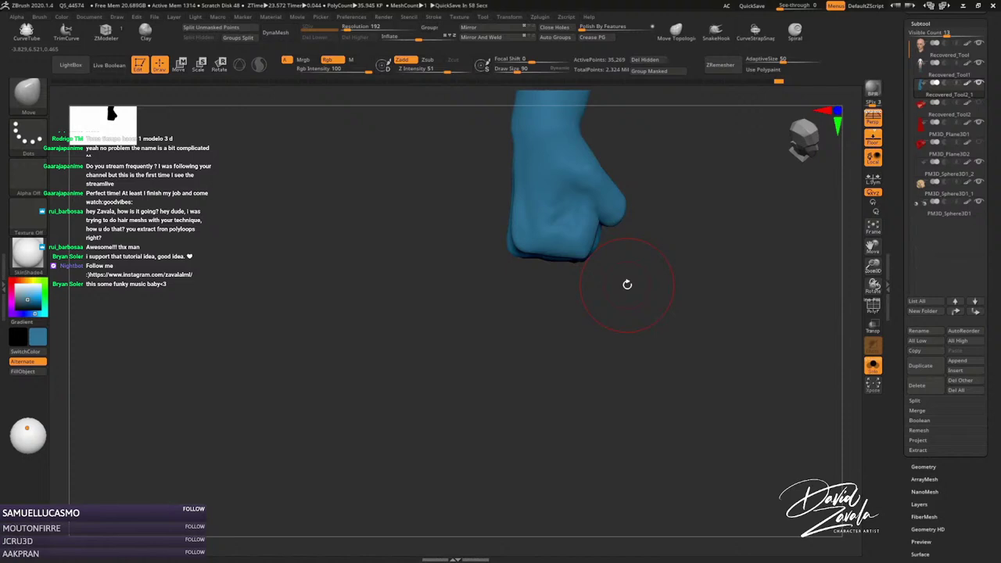
# Orbit beneath the fist and gently reshape its bottom, zooming in on the underside.
pyautogui.moveTo(572, 391); pyautogui.dragTo(632, 230)
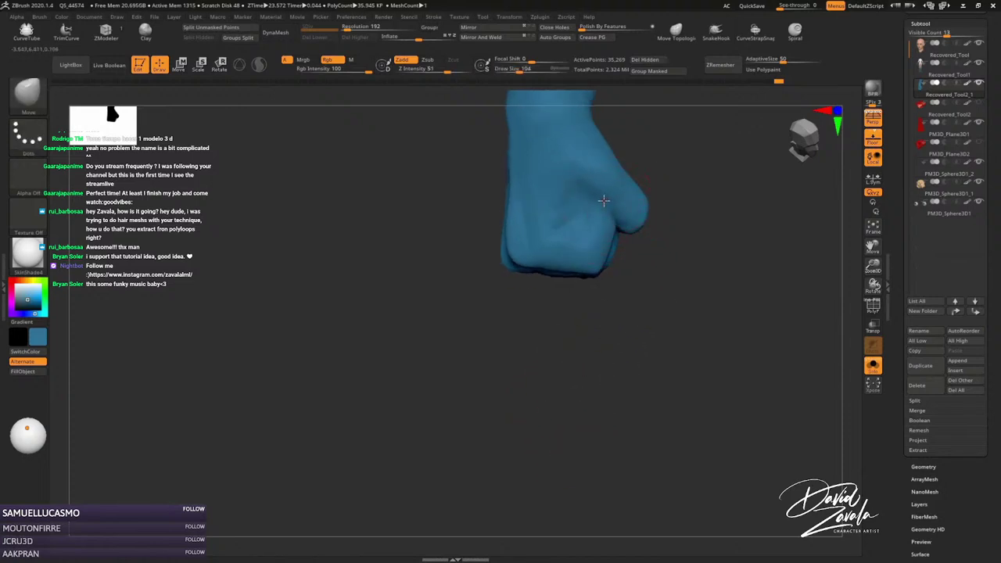
pyautogui.press('ctrl')
pyautogui.moveTo(605, 206); pyautogui.dragTo(618, 217)
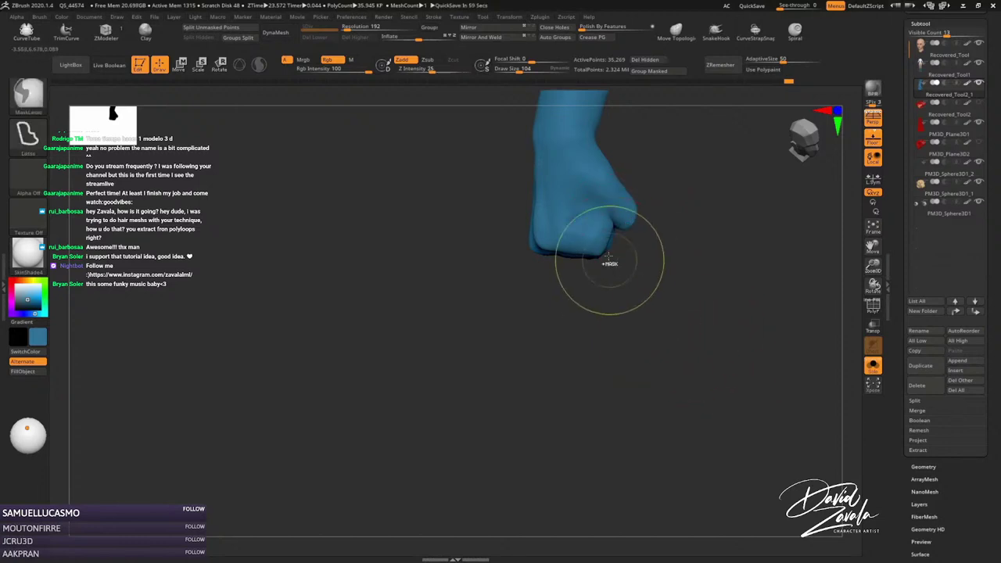
pyautogui.keyDown('shift'); pyautogui.moveTo(603, 269); pyautogui.dragTo(614, 241); pyautogui.keyUp('shift')
pyautogui.press('b')
pyautogui.press('c')
pyautogui.press('l')
pyautogui.keyDown('alt'); pyautogui.moveTo(596, 212); pyautogui.dragTo(610, 190, button='right'); pyautogui.keyUp('alt')
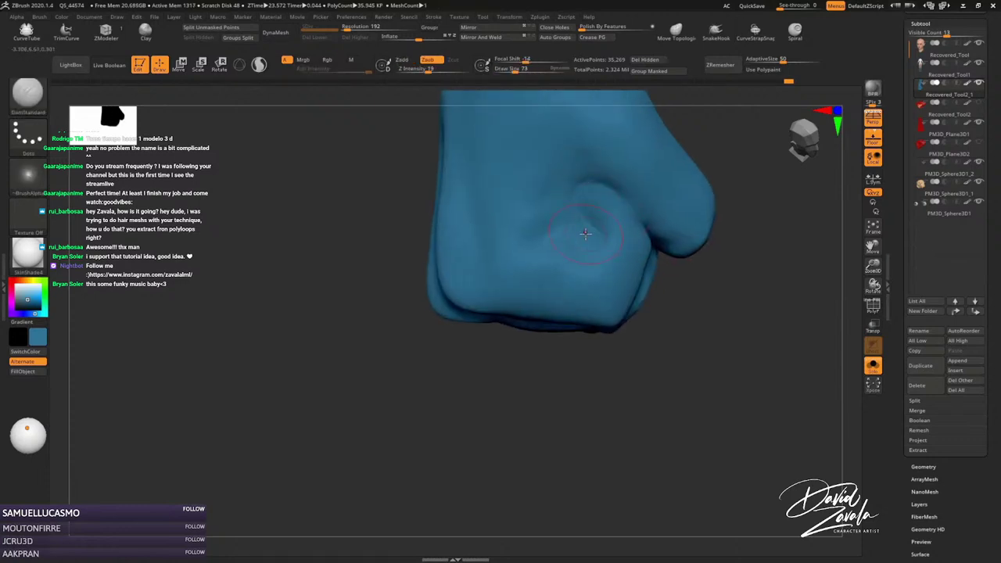
# Carve a deeper crease under the curled fingers, then smooth it.
pyautogui.press('ctrl')
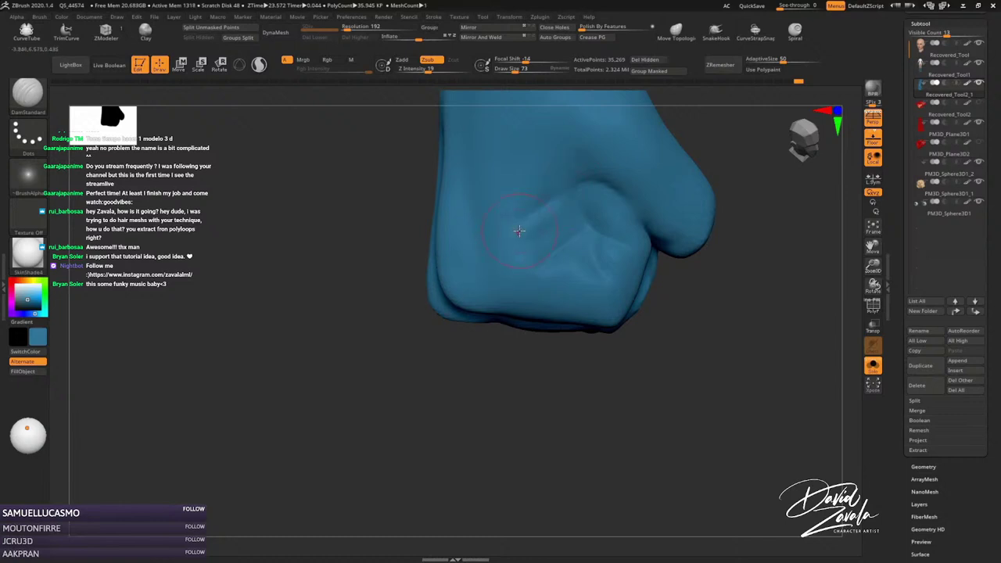
pyautogui.moveTo(604, 179)
pyautogui.mouseDown()
pyautogui.moveTo(567, 182)
pyautogui.moveTo(549, 196)
pyautogui.mouseUp()
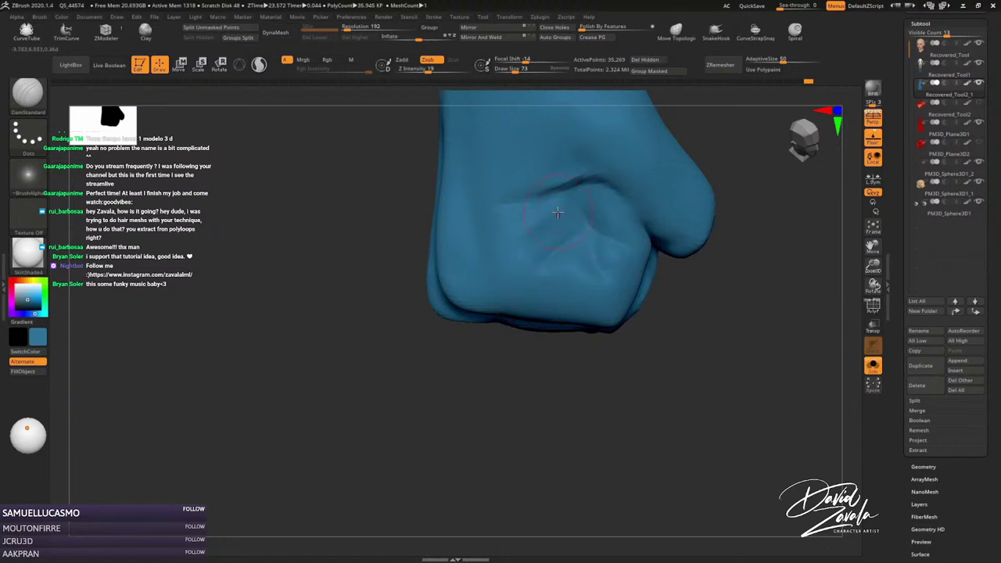
pyautogui.press('shift')
pyautogui.press('ctrl')
pyautogui.keyDown('ctrl'); pyautogui.moveTo(606, 247); pyautogui.dragTo(544, 245, button='right'); pyautogui.keyUp('ctrl')
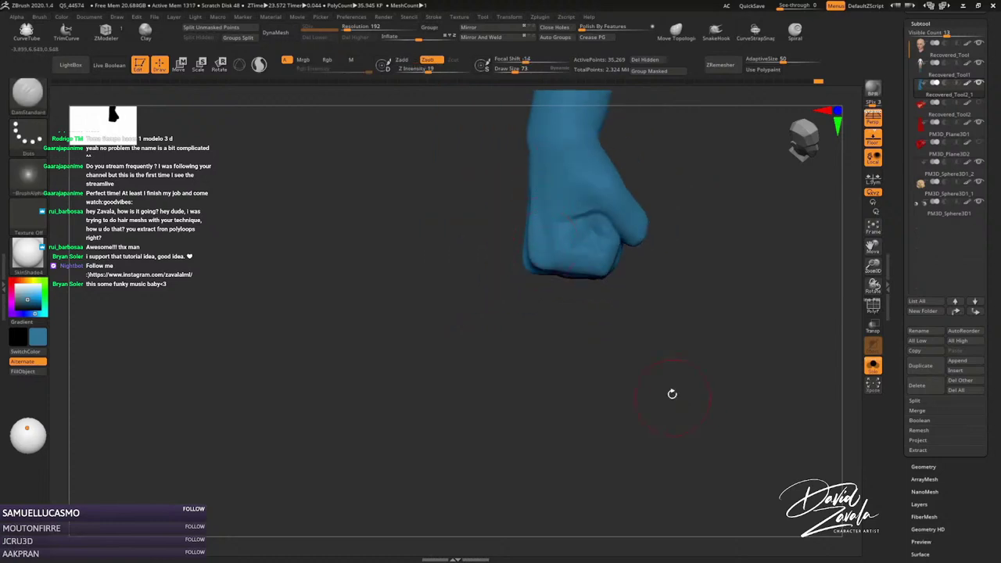
# Push the fist's lower outer edge rounder with the Move brush at size 95.
pyautogui.press('b')
pyautogui.press('m')
pyautogui.press('v')
pyautogui.press('s')
pyautogui.click(536, 272)
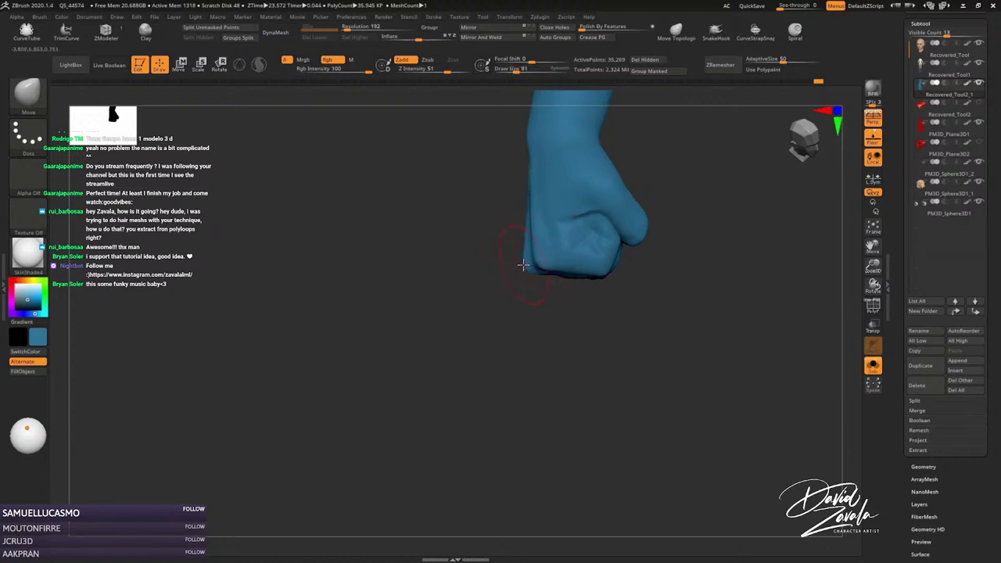
pyautogui.moveTo(530, 258)
pyautogui.mouseDown()
pyautogui.moveTo(545, 254)
pyautogui.moveTo(540, 232)
pyautogui.moveTo(518, 282)
pyautogui.moveTo(529, 262)
pyautogui.mouseUp()
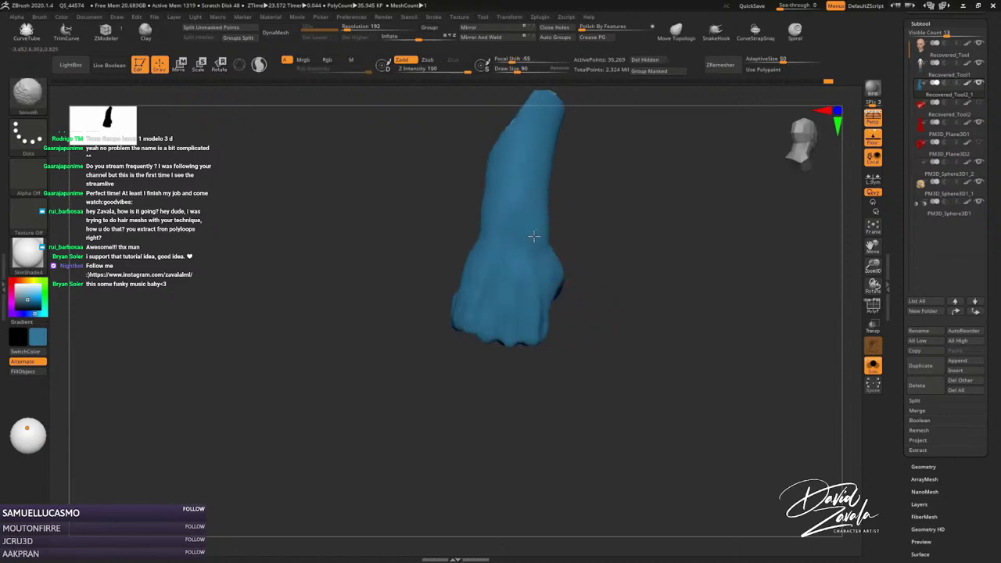
# Refine the knuckle side with Smooth, ClayTubes, Standard and Move brushes.
pyautogui.press('shift')
pyautogui.moveTo(558, 254); pyautogui.dragTo(549, 274)
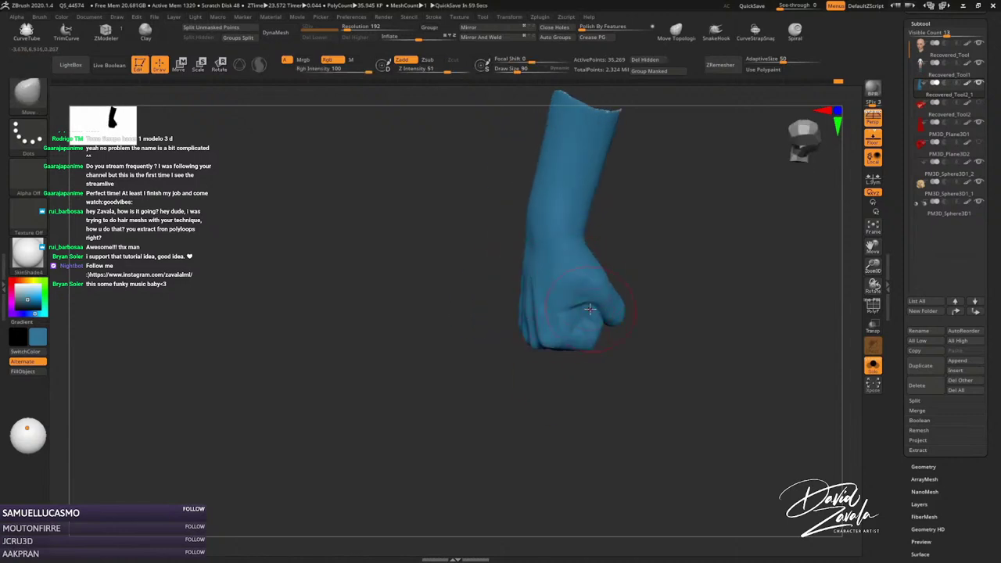
pyautogui.press('b')
pyautogui.press('c')
pyautogui.press('t')
pyautogui.press('b')
pyautogui.press('s')
pyautogui.press('t')
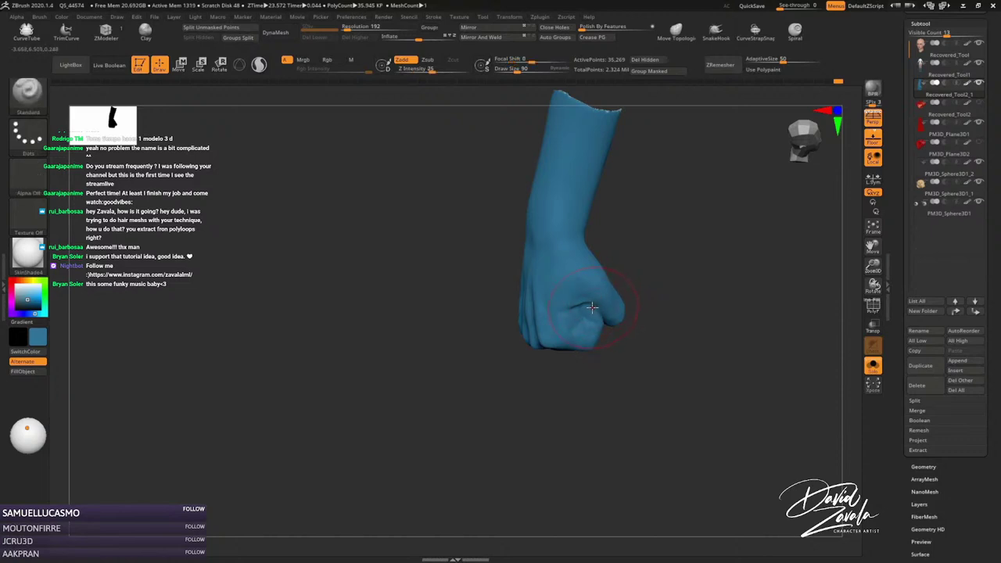
pyautogui.keyDown('ctrl'); pyautogui.moveTo(602, 304); pyautogui.dragTo(555, 262, button='right'); pyautogui.keyUp('ctrl')
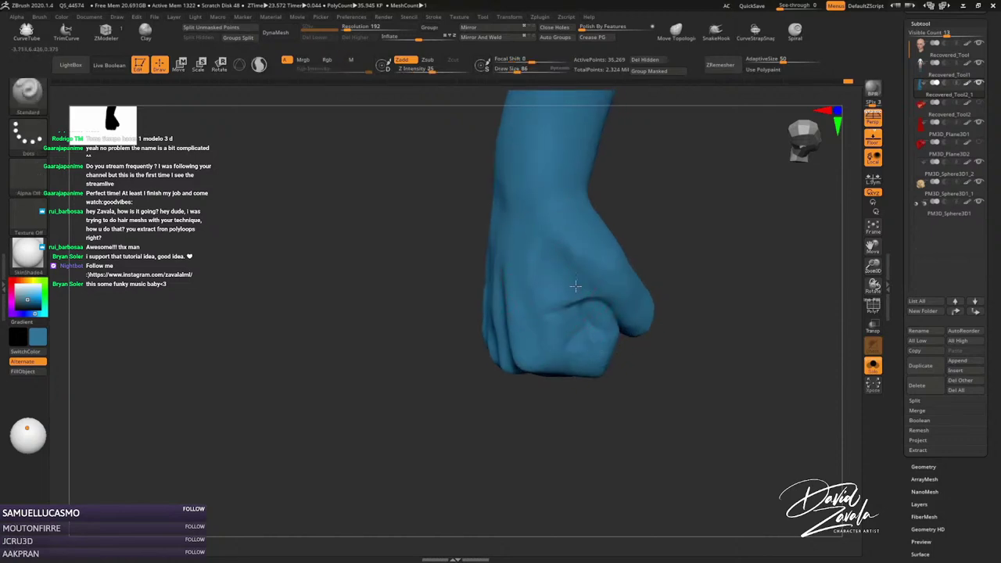
pyautogui.moveTo(576, 286)
pyautogui.mouseDown(button='right')
pyautogui.moveTo(544, 233)
pyautogui.moveTo(589, 291)
pyautogui.moveTo(592, 314)
pyautogui.mouseUp(button='right')
pyautogui.press('b')
pyautogui.press('m')
pyautogui.press('v')
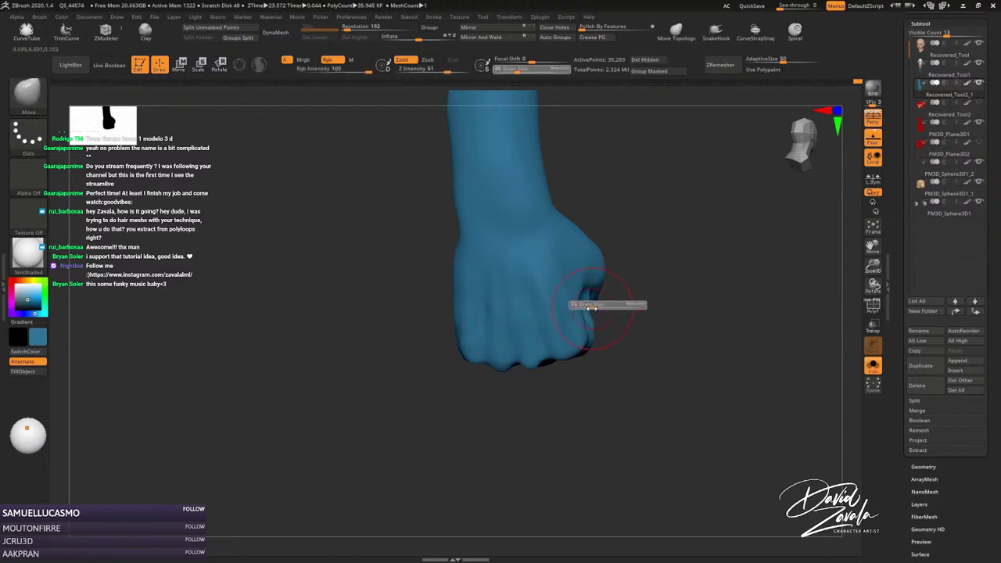
pyautogui.moveTo(588, 298)
pyautogui.mouseDown(button='right')
pyautogui.moveTo(586, 288)
pyautogui.moveTo(550, 331)
pyautogui.moveTo(540, 328)
pyautogui.mouseUp(button='right')
# Lasso-mask the lower fist, invert the mask, and mask a region across the fist.
pyautogui.moveTo(456, 321)
pyautogui.keyDown('ctrl'); pyautogui.mouseDown()
pyautogui.moveTo(605, 305)
pyautogui.moveTo(578, 290)
pyautogui.mouseUp(); pyautogui.keyUp('ctrl')
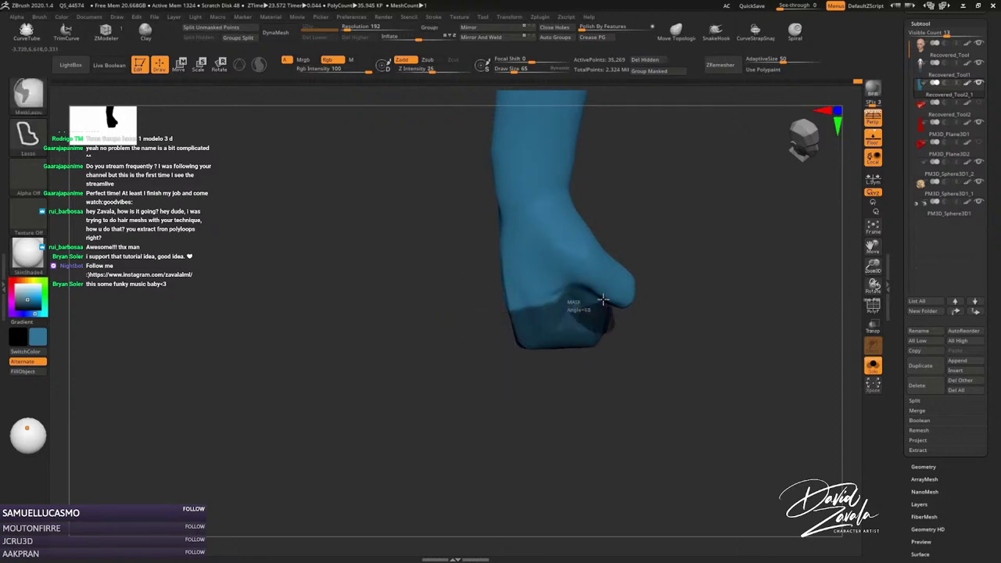
pyautogui.moveTo(518, 313)
pyautogui.keyDown('ctrl'); pyautogui.mouseDown()
pyautogui.moveTo(582, 306)
pyautogui.moveTo(547, 313)
pyautogui.mouseUp(); pyautogui.keyUp('ctrl')
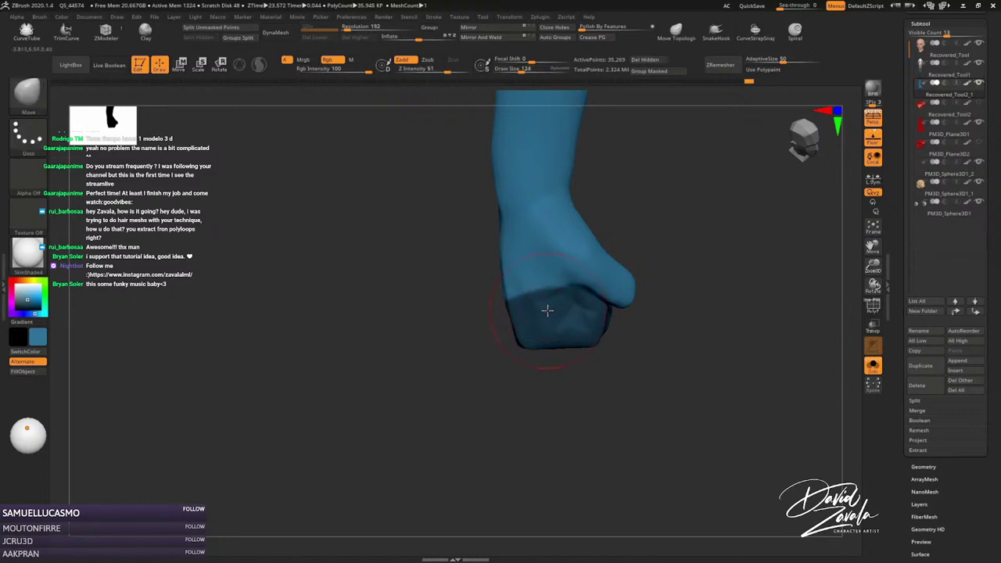
pyautogui.moveTo(554, 313)
pyautogui.mouseDown(button='right')
pyautogui.moveTo(584, 319)
pyautogui.moveTo(580, 350)
pyautogui.moveTo(541, 261)
pyautogui.moveTo(575, 297)
pyautogui.moveTo(634, 331)
pyautogui.moveTo(599, 288)
pyautogui.moveTo(618, 305)
pyautogui.moveTo(608, 299)
pyautogui.moveTo(615, 326)
pyautogui.moveTo(586, 264)
pyautogui.mouseUp(button='right')
pyautogui.hotkey('ctrl', 'i')
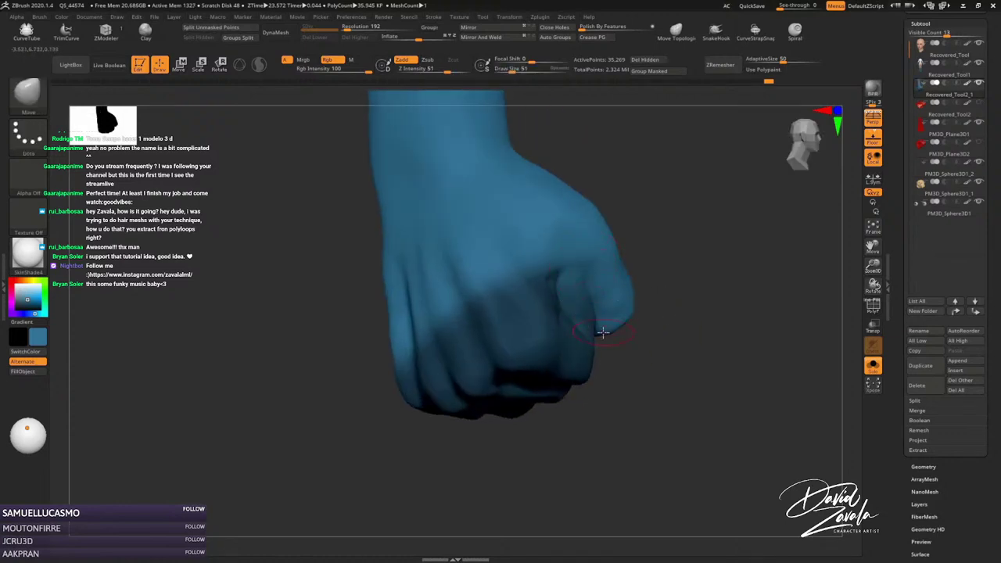
pyautogui.moveTo(577, 301); pyautogui.dragTo(520, 340, button='right')
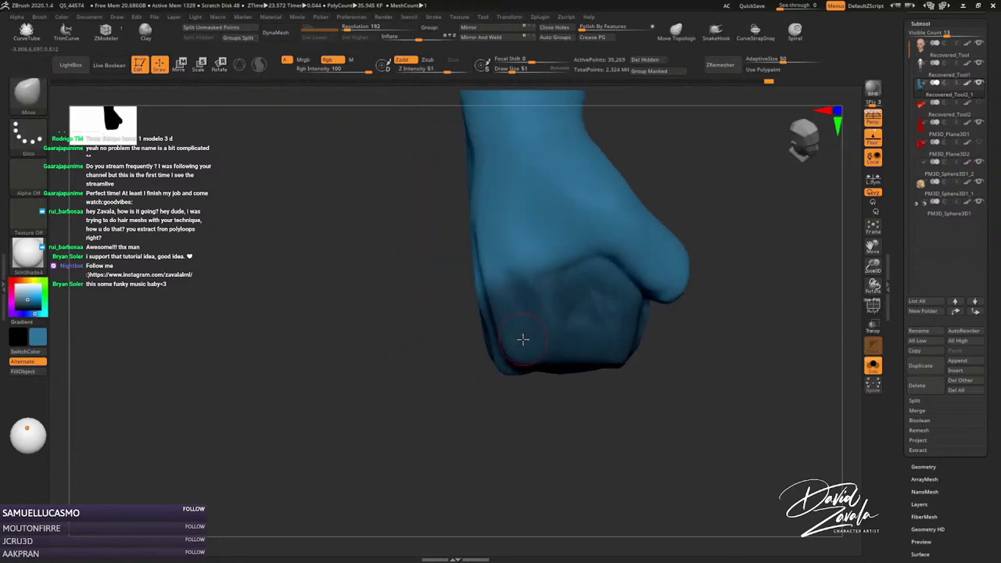
pyautogui.moveTo(507, 333)
pyautogui.keyDown('ctrl'); pyautogui.mouseDown()
pyautogui.moveTo(612, 264)
pyautogui.moveTo(602, 275)
pyautogui.mouseUp(); pyautogui.keyUp('ctrl')
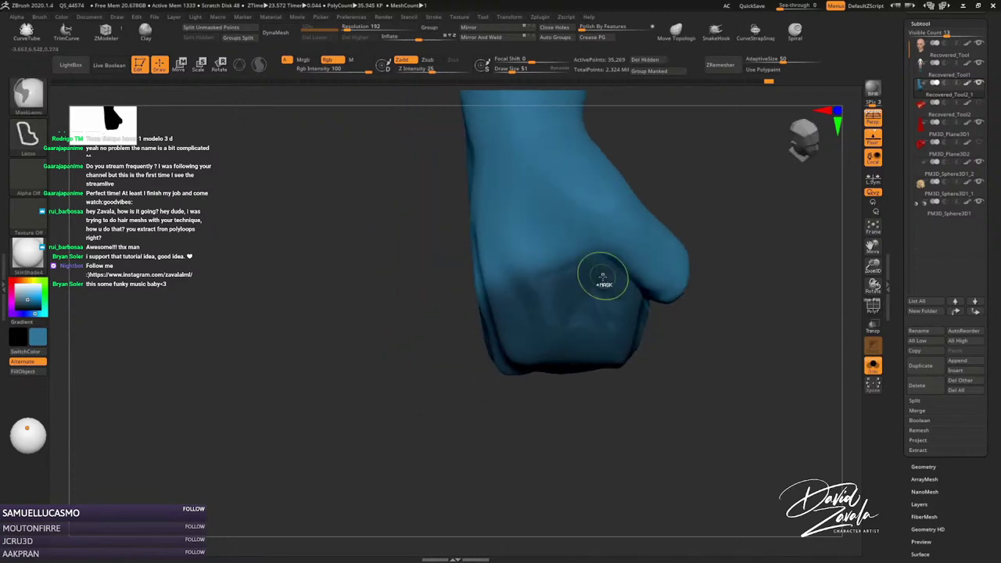